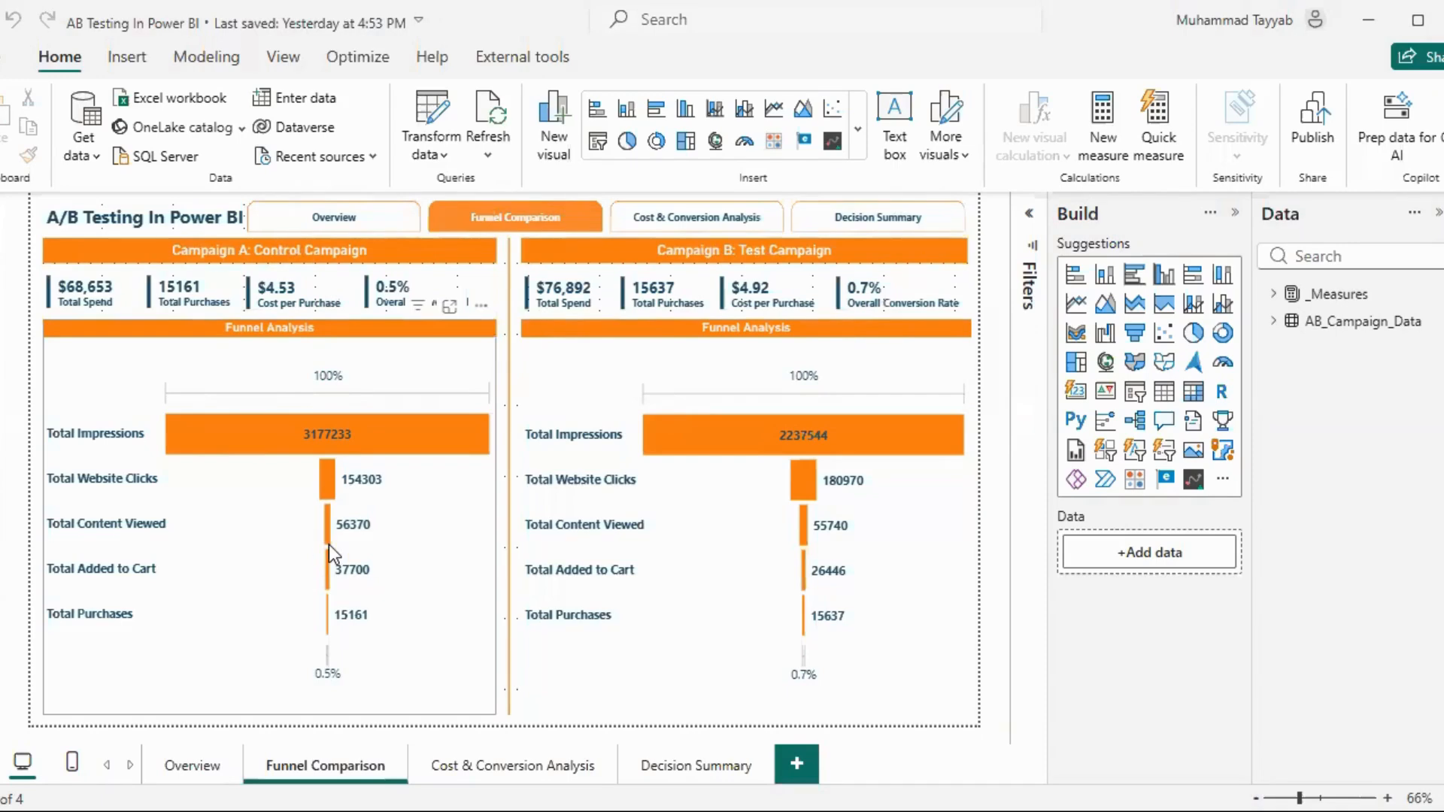
Review the Cost & Conversion Analysis, Decision Summary, Funnel Comparison and Overview pages of the finished A/B testing report
{"action": "left_click", "coordinate": [464, 749]}
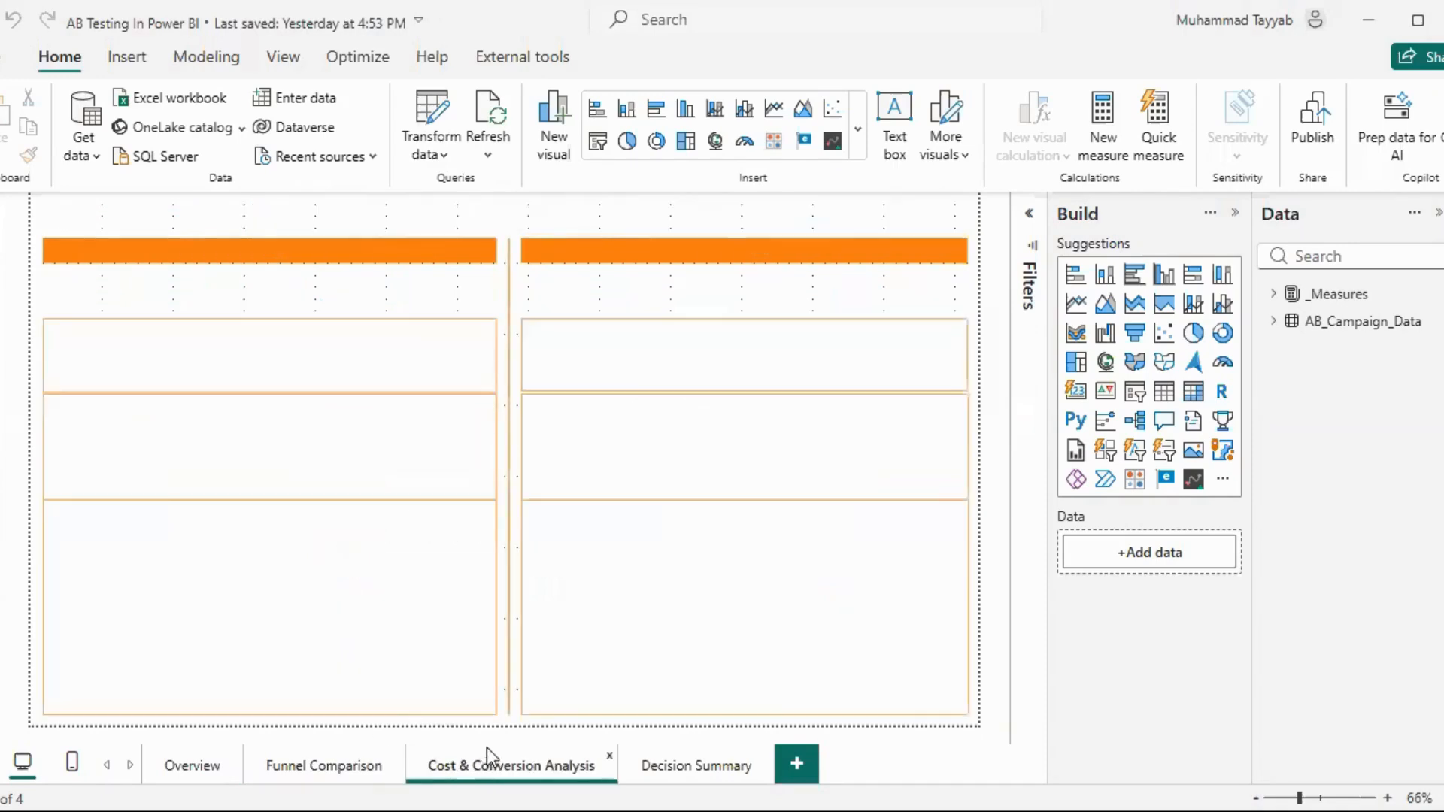
{"action": "left_click", "coordinate": [666, 760]}
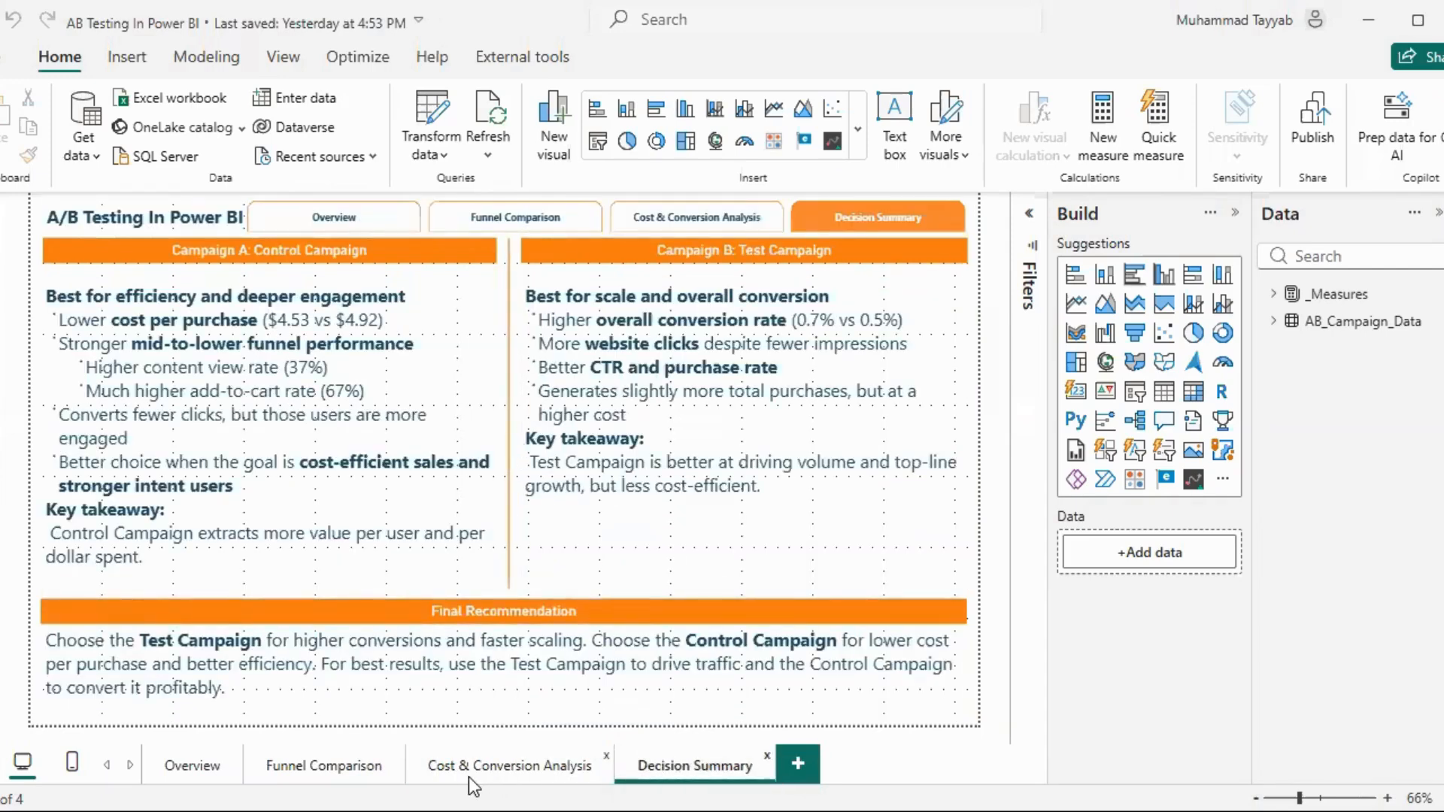
{"action": "left_click", "coordinate": [468, 768]}
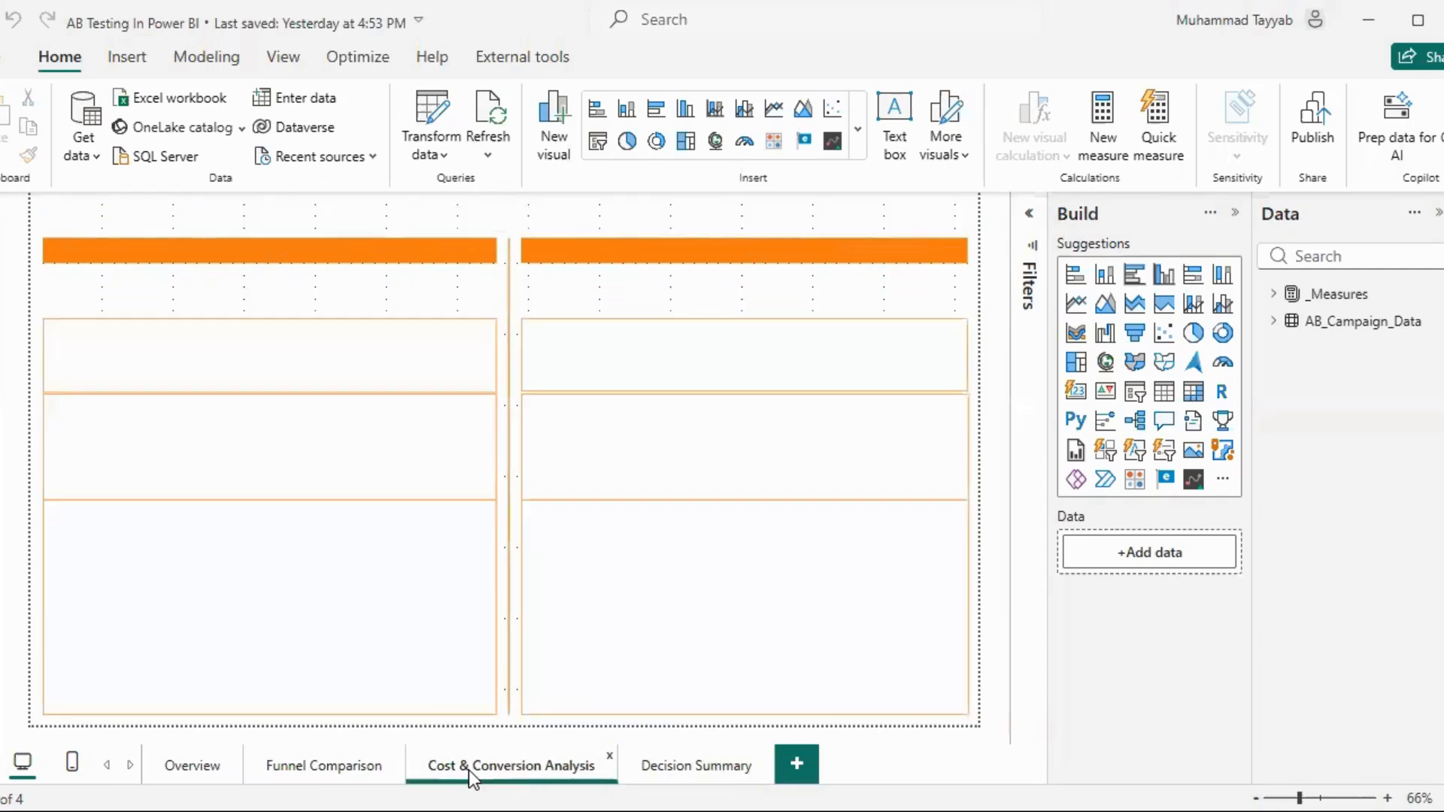
{"action": "left_click", "coordinate": [328, 766]}
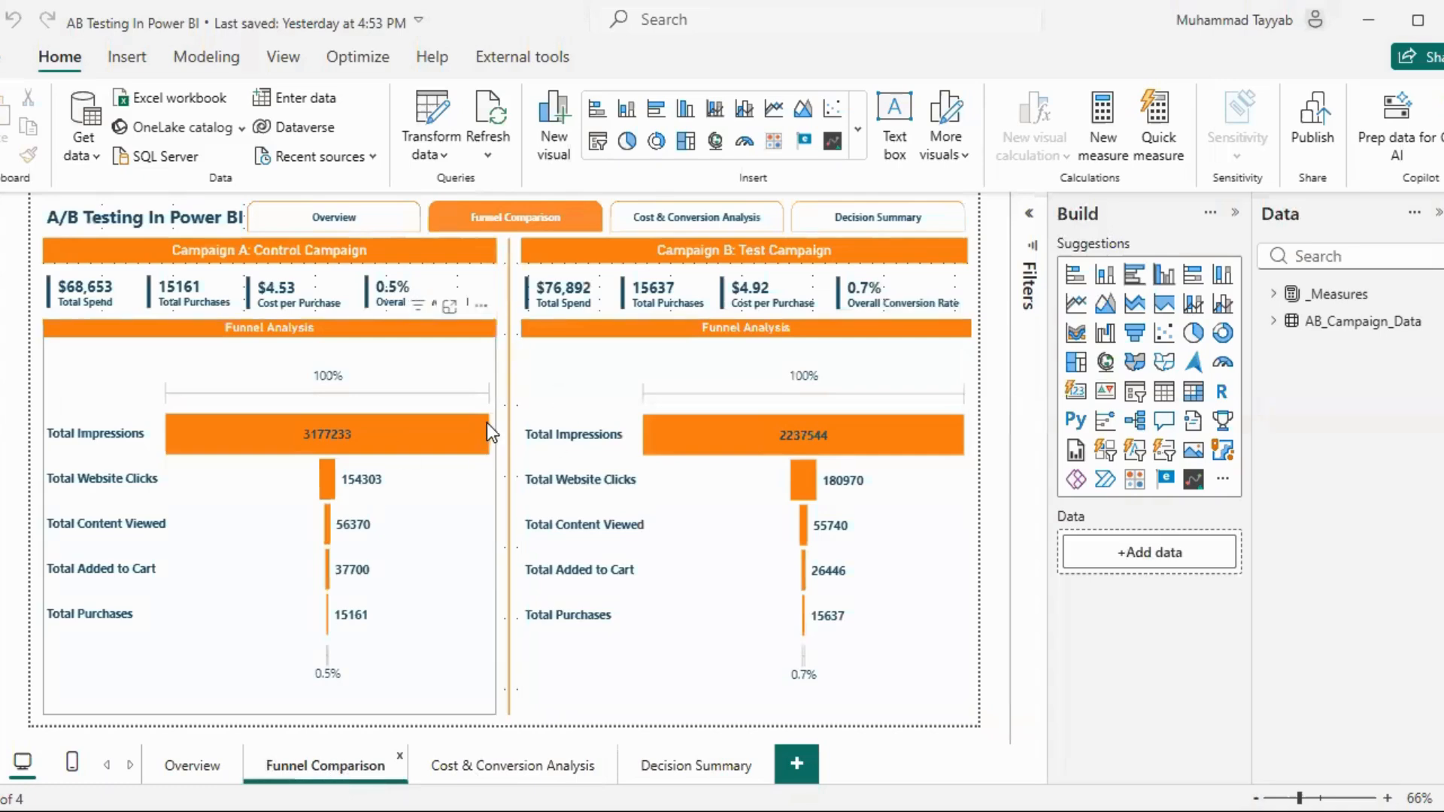
{"action": "mouse_move", "coordinate": [486, 421]}
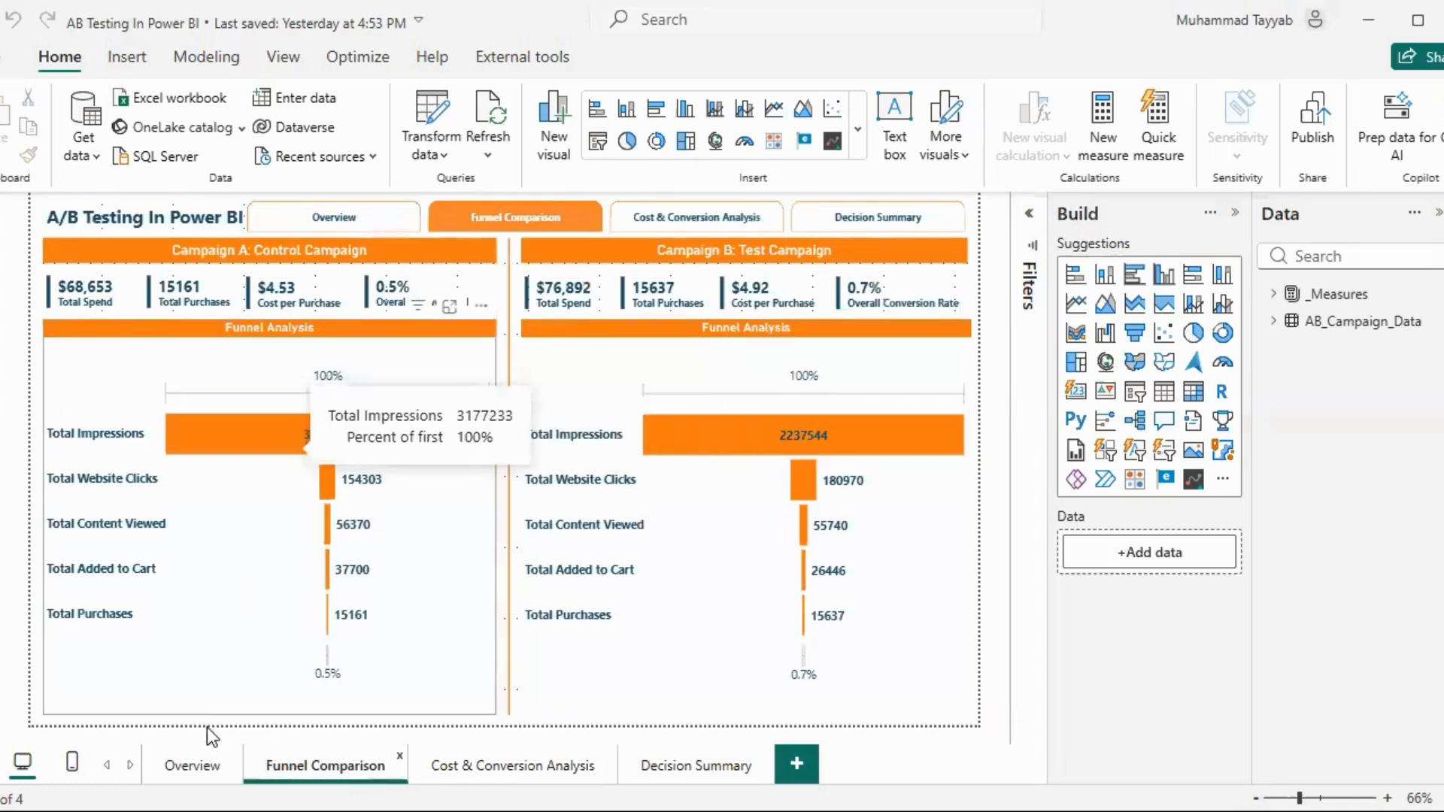
{"action": "left_click", "coordinate": [192, 764]}
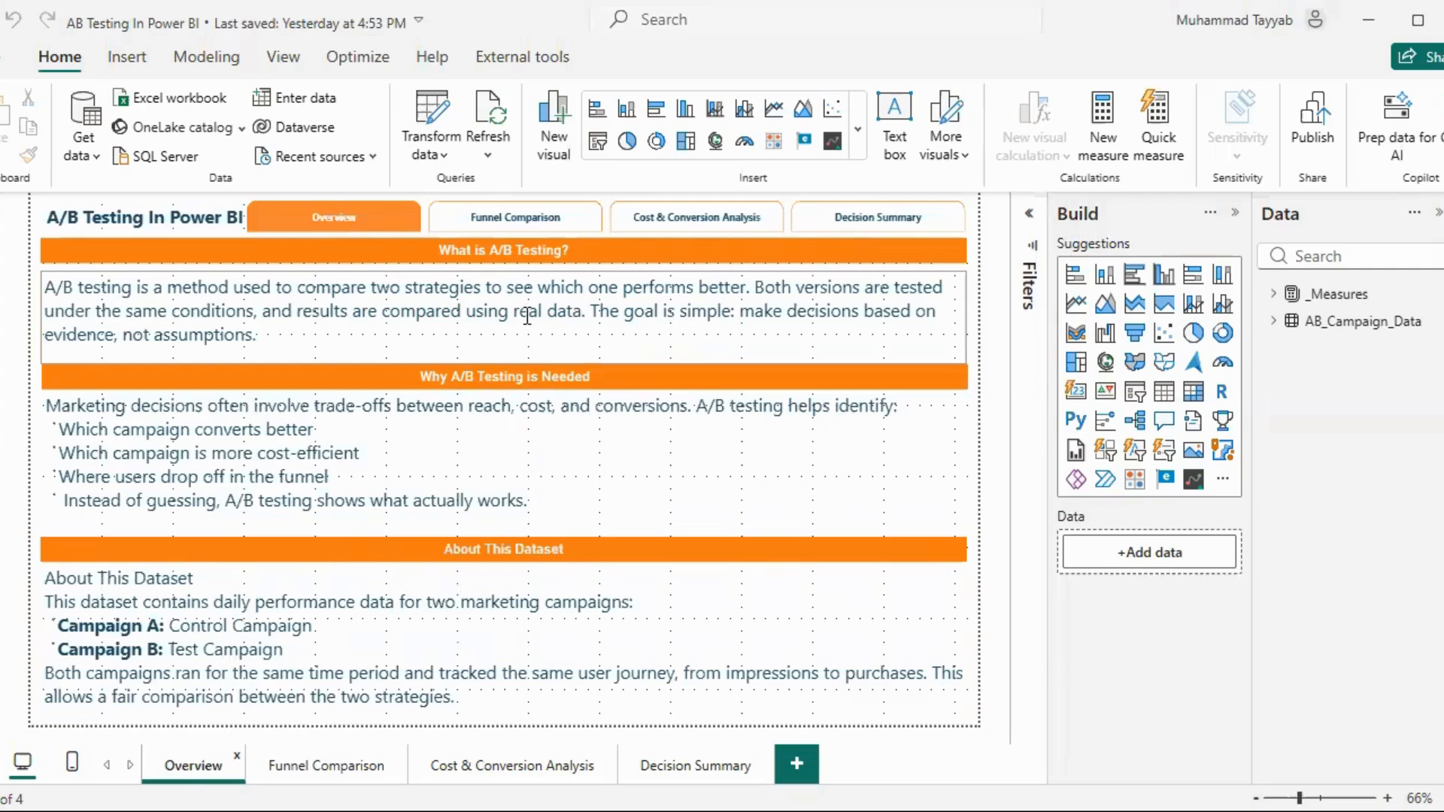
Examine the rows and the Campaign Name column of the AB_Campaign_Data table, and return to the report
{"action": "left_click", "coordinate": [6, 260]}
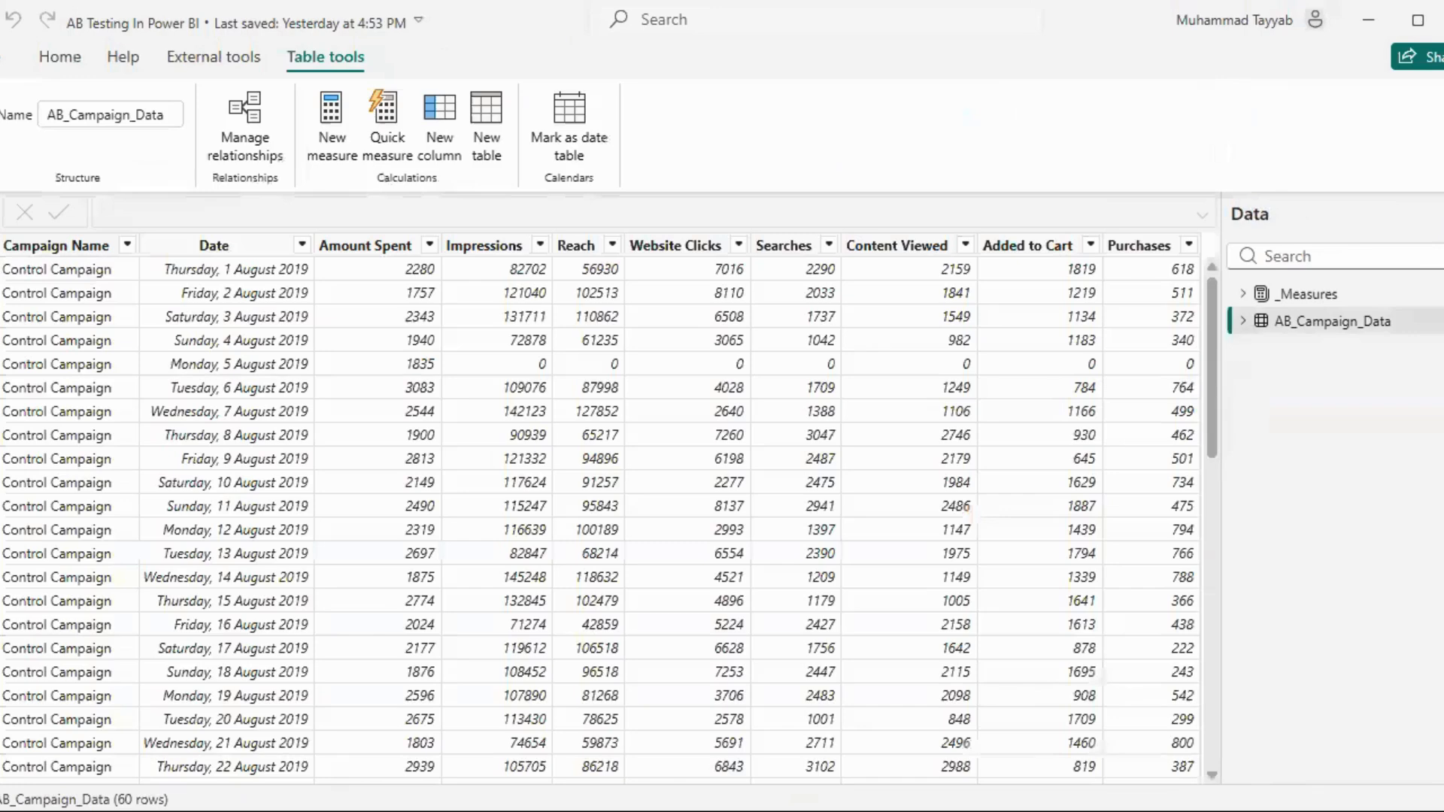
{"action": "left_click", "coordinate": [124, 247]}
{"action": "left_click", "coordinate": [127, 245]}
{"action": "left_click", "coordinate": [406, 540]}
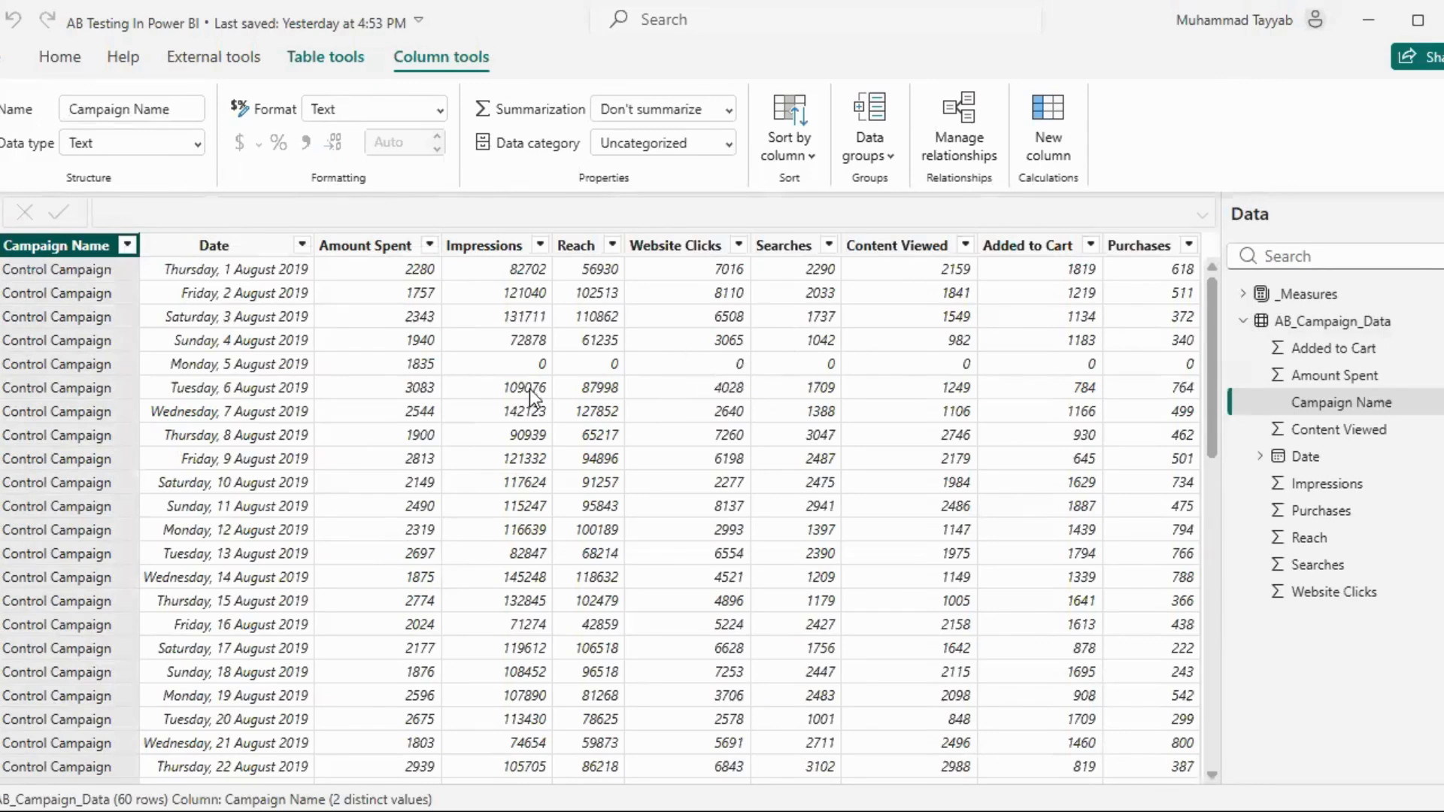
{"action": "left_click", "coordinate": [2, 217]}
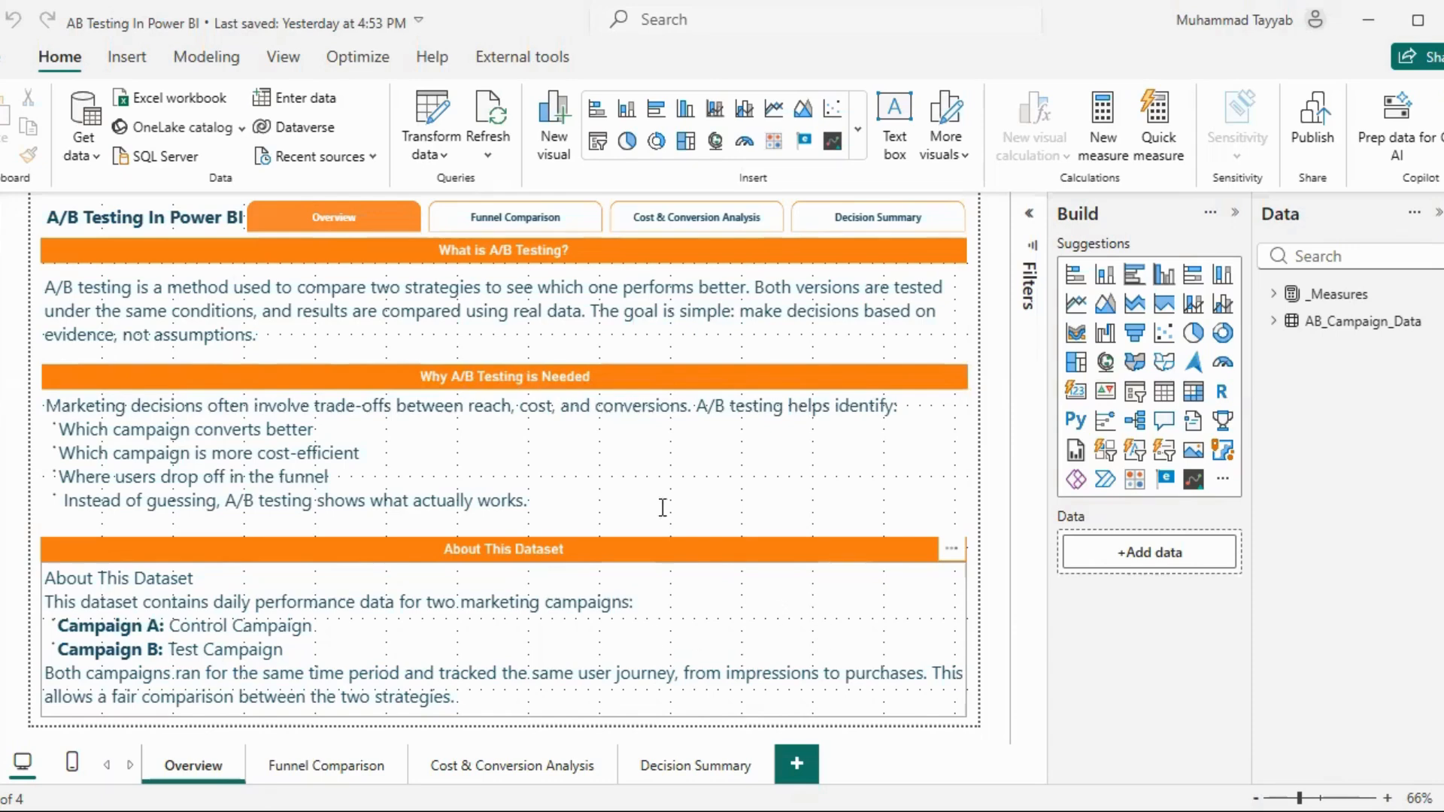
Go through the funnel charts, the cost and conversion figures and the decision summary for both campaigns
{"action": "left_click", "coordinate": [351, 765]}
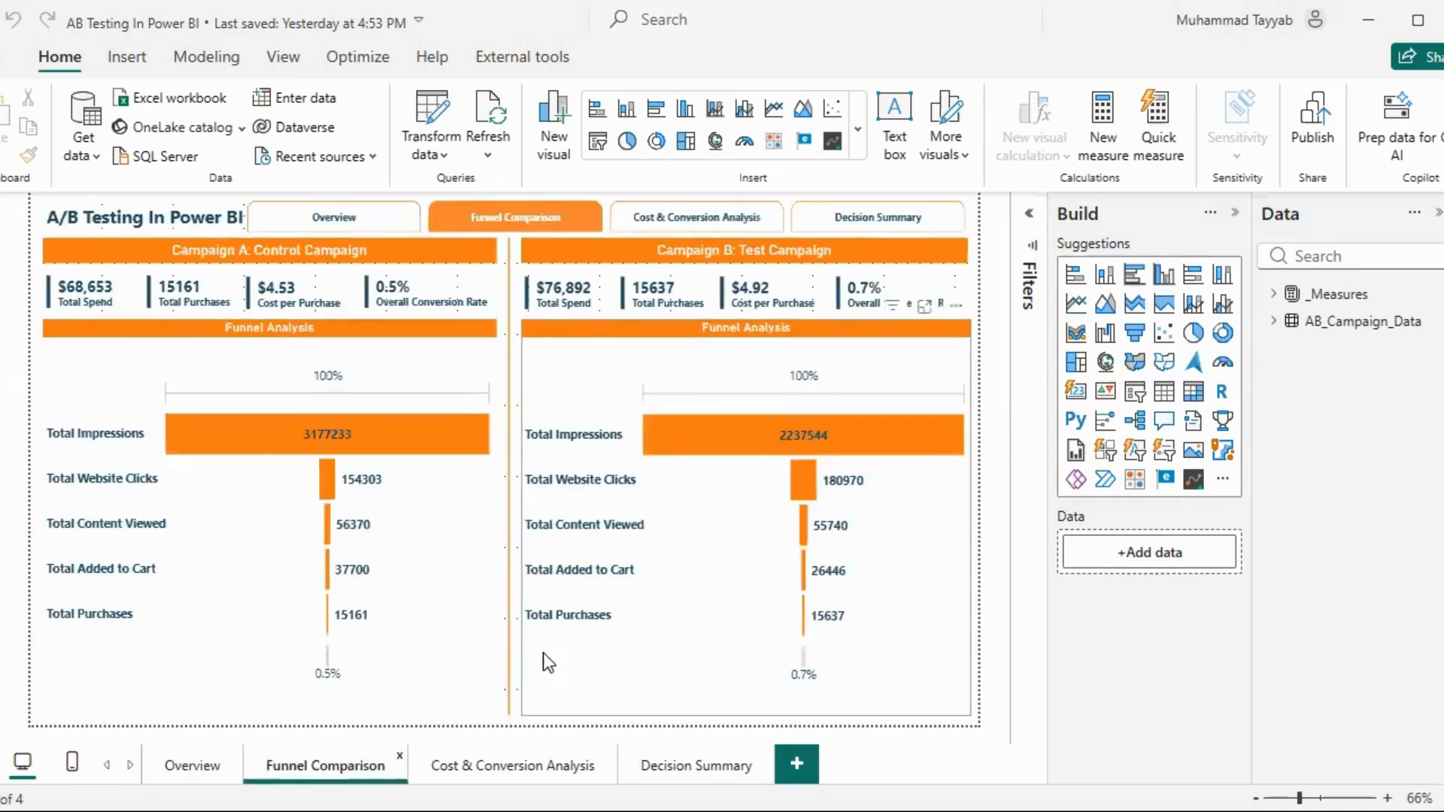
{"action": "mouse_move", "coordinate": [453, 437]}
{"action": "left_click", "coordinate": [489, 760]}
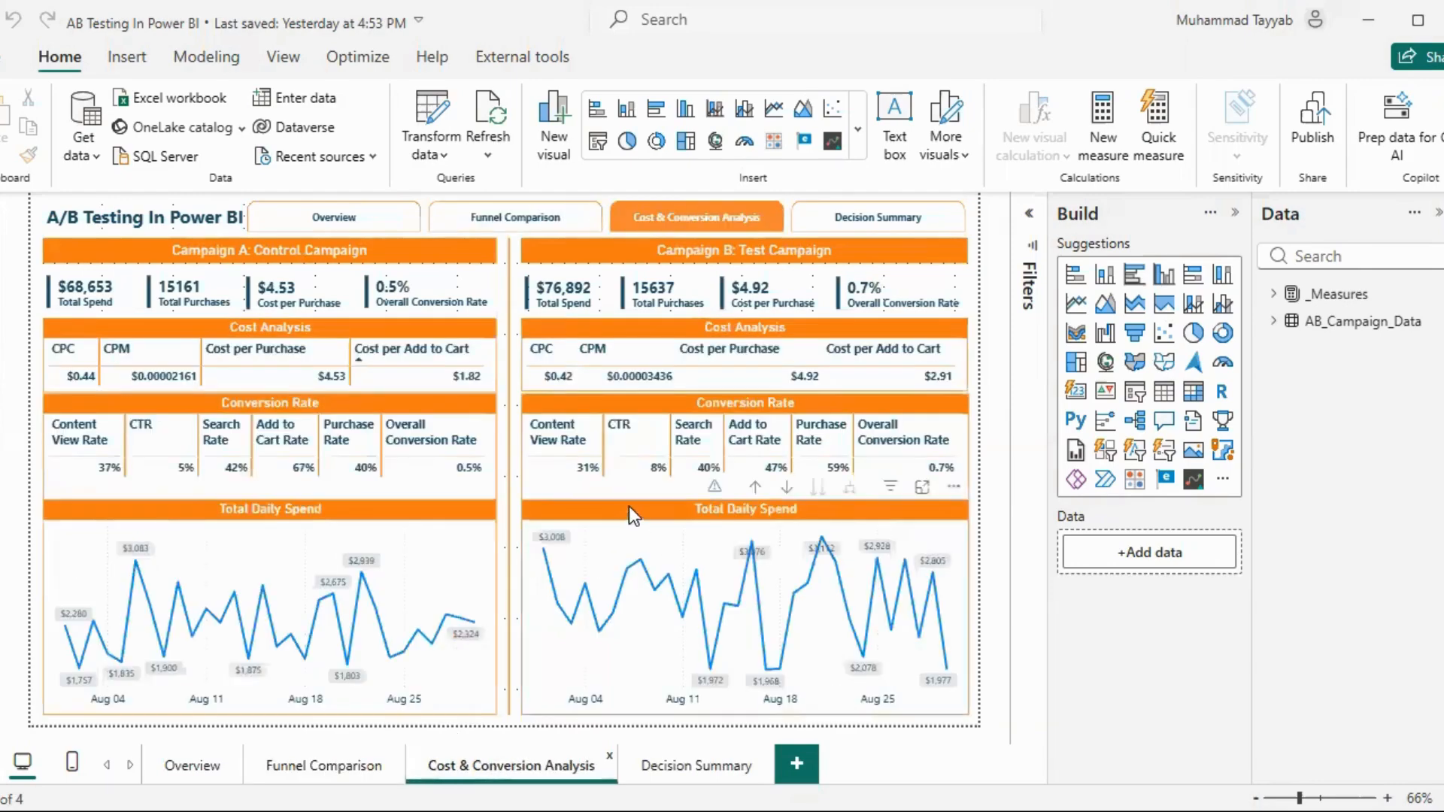
{"action": "left_click", "coordinate": [675, 761]}
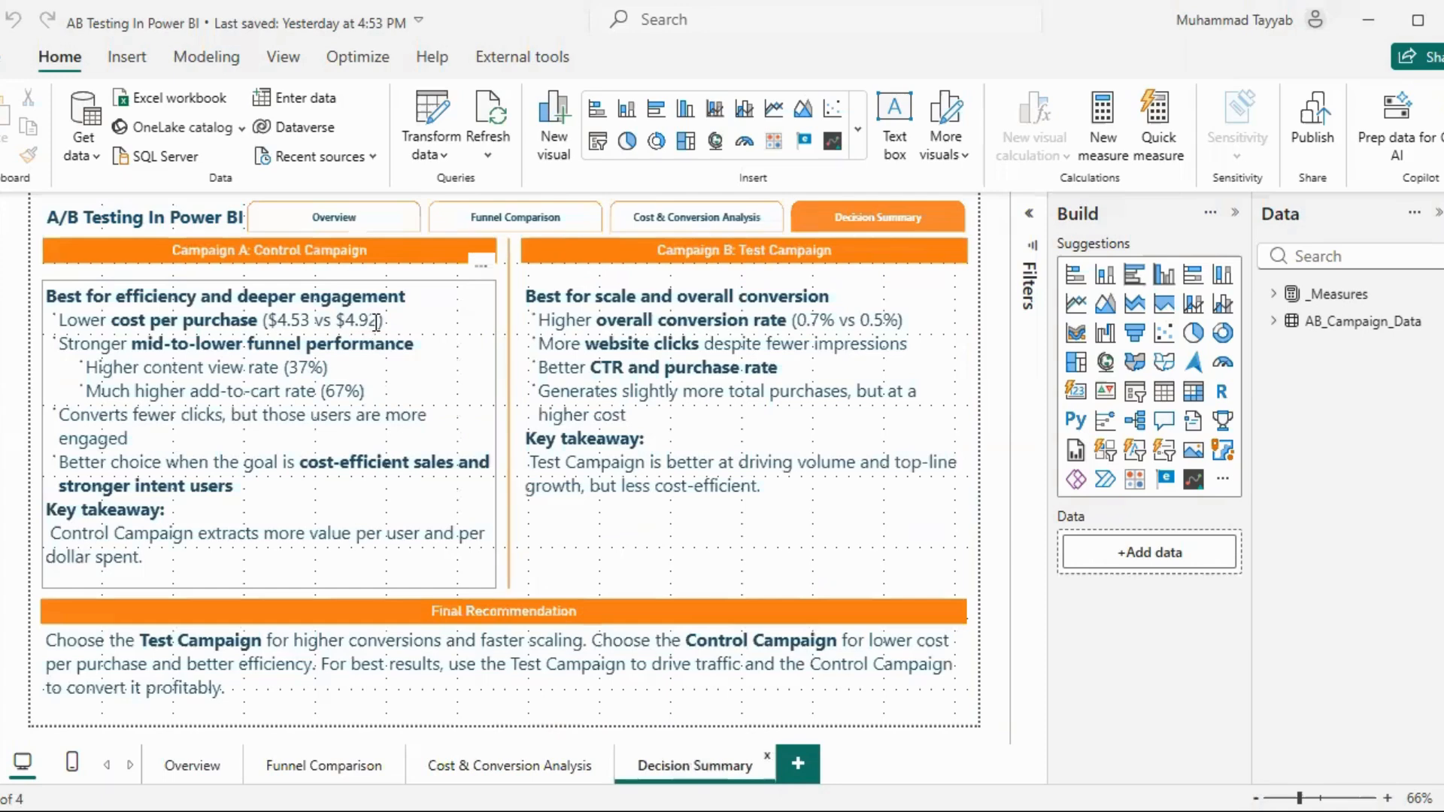
{"action": "left_click", "coordinate": [499, 772]}
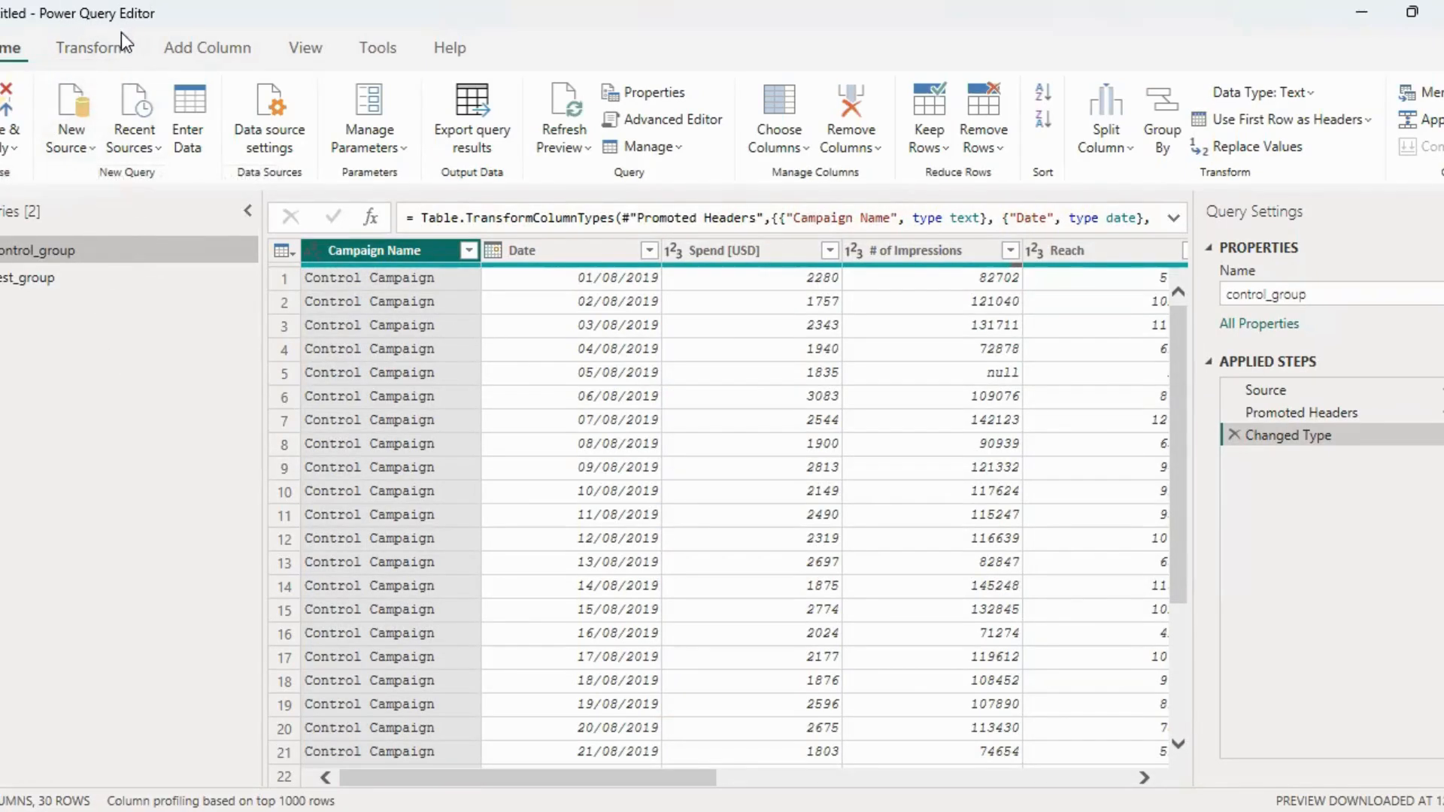
Compare the columns and rows of the control_group and test_group queries in the Power Query Editor
{"action": "left_click", "coordinate": [143, 277]}
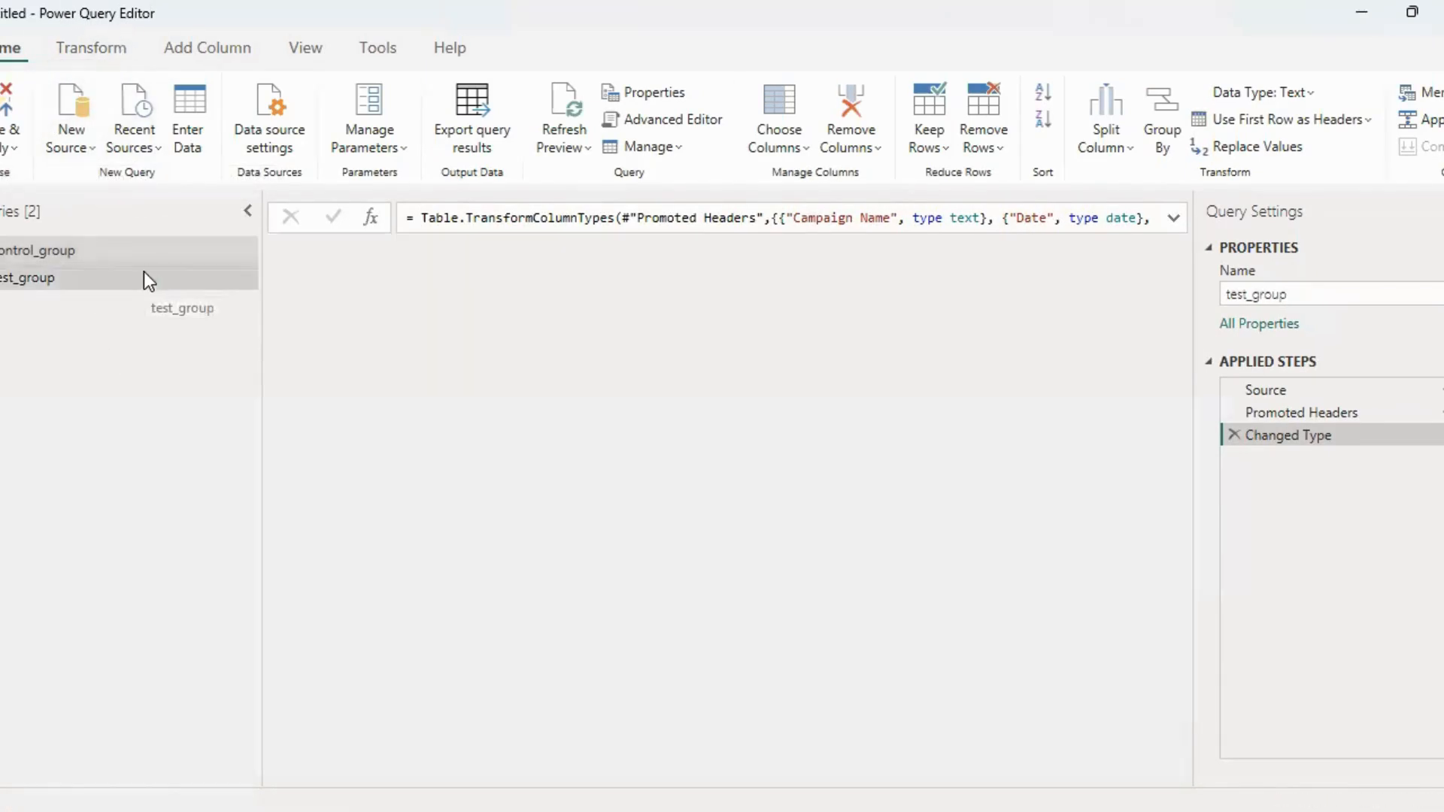
{"action": "left_click", "coordinate": [146, 258]}
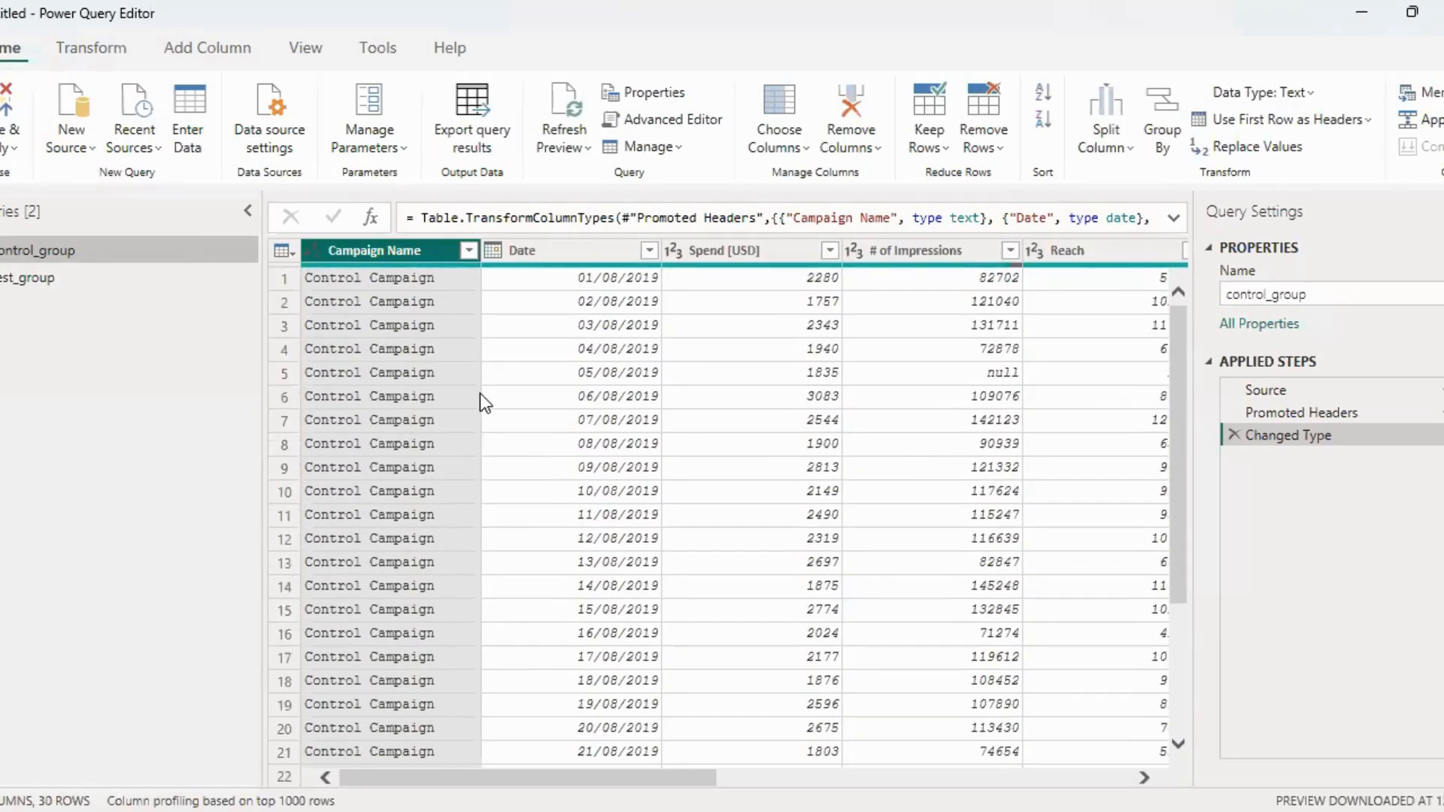
{"action": "left_click", "coordinate": [118, 283]}
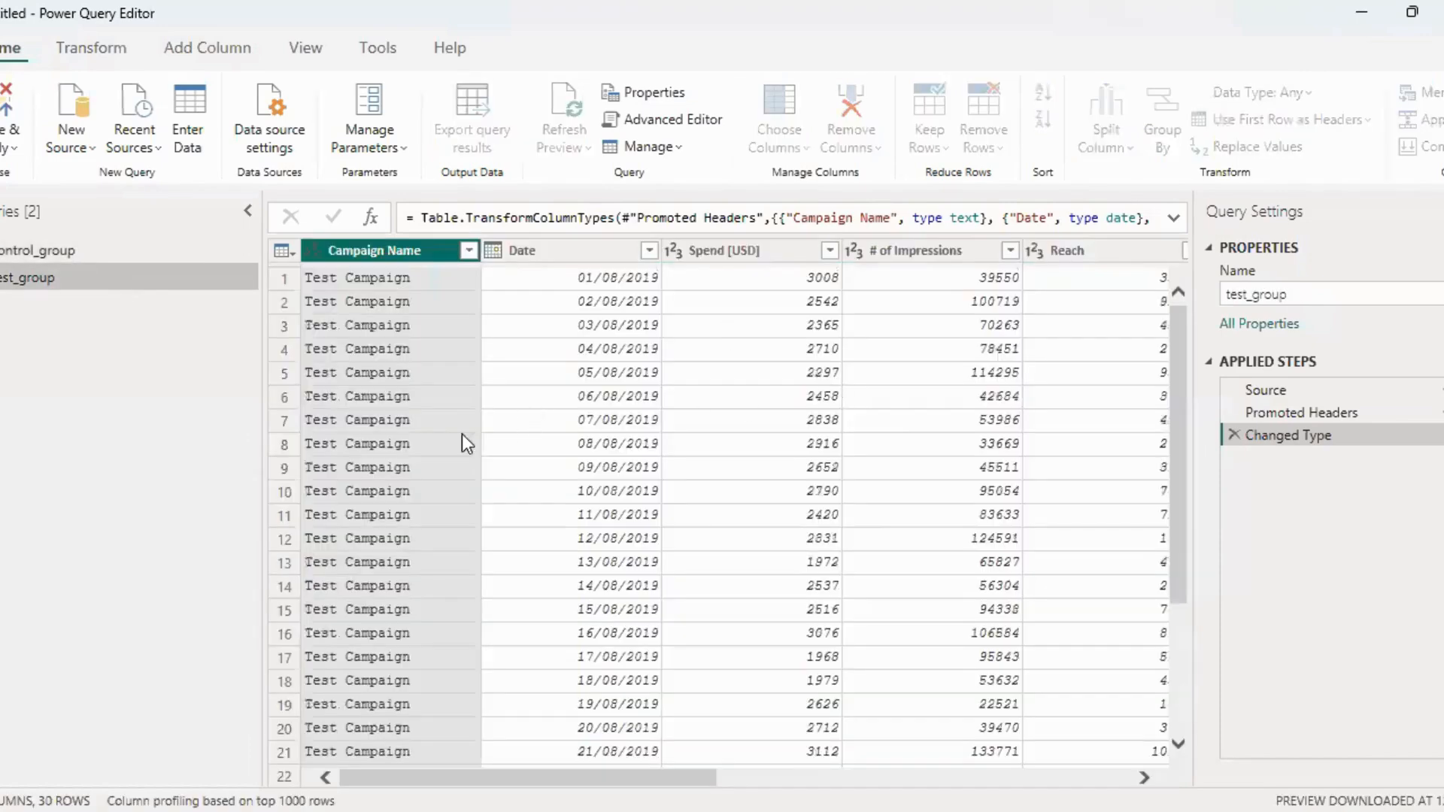
Rename the Spend [USD] column of the control_group query to Amount Spent
{"action": "left_click", "coordinate": [202, 259]}
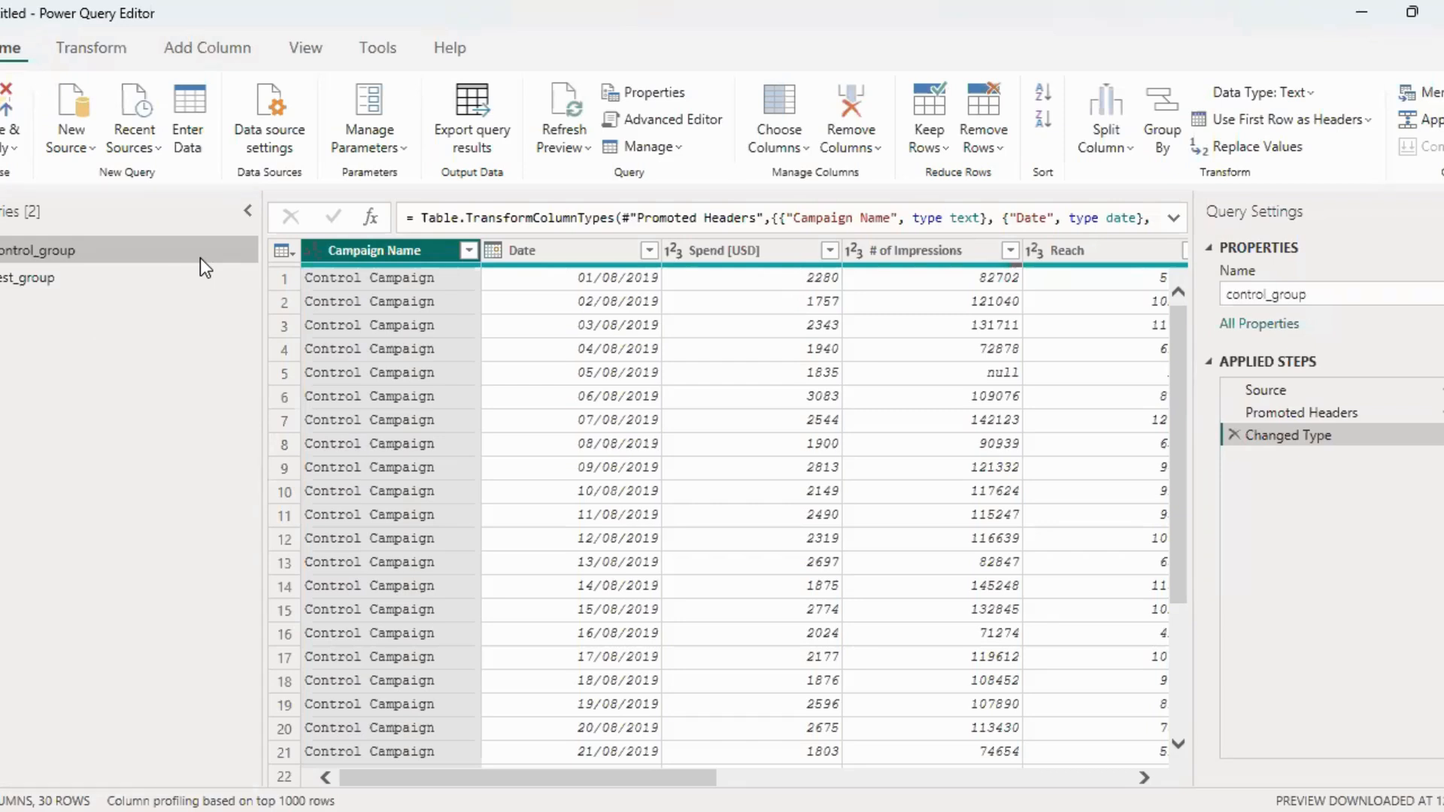
{"action": "mouse_move", "coordinate": [555, 780]}
{"action": "left_mouse_down"}
{"action": "mouse_move", "coordinate": [590, 778]}
{"action": "mouse_move", "coordinate": [568, 771]}
{"action": "left_mouse_up"}
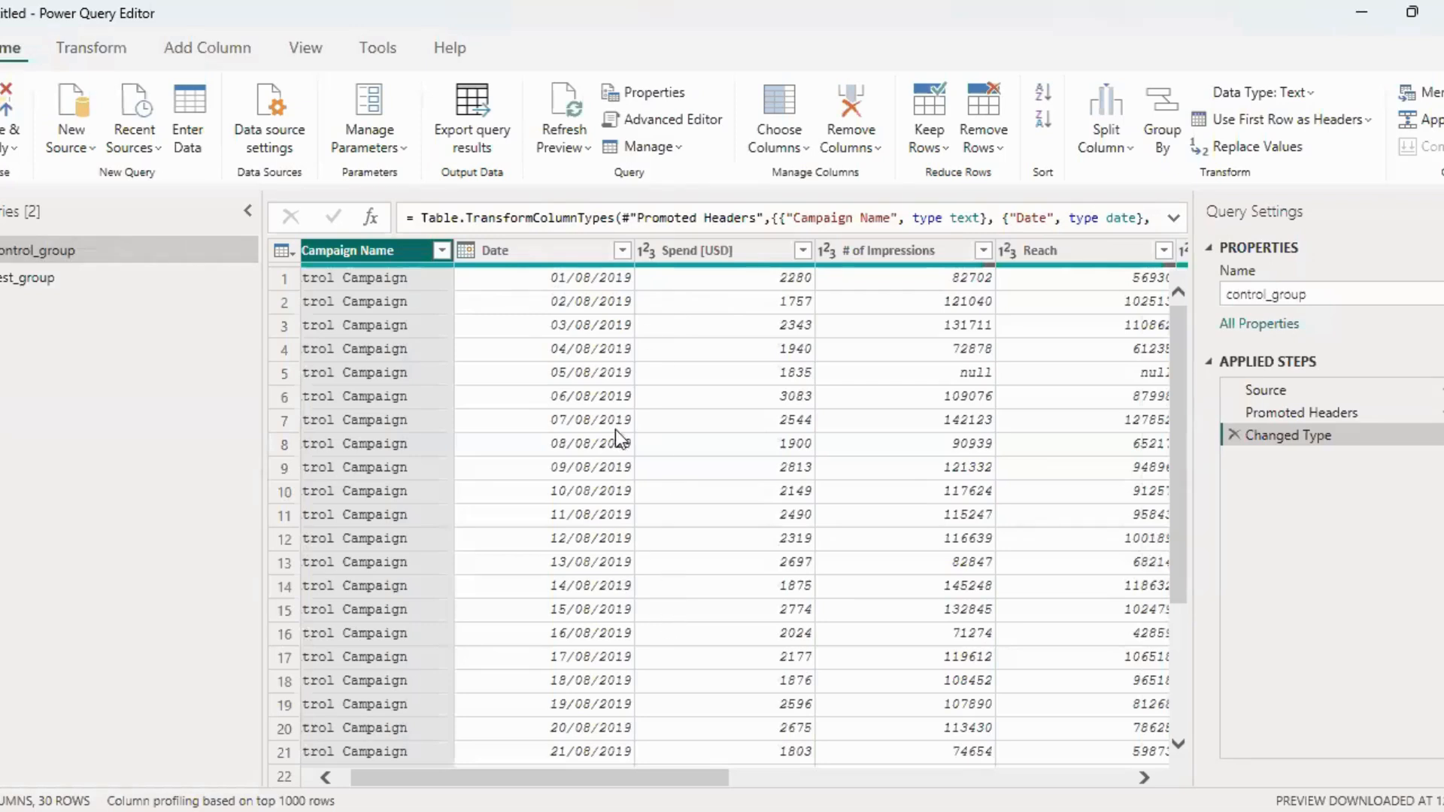
{"action": "double_click", "coordinate": [707, 250]}
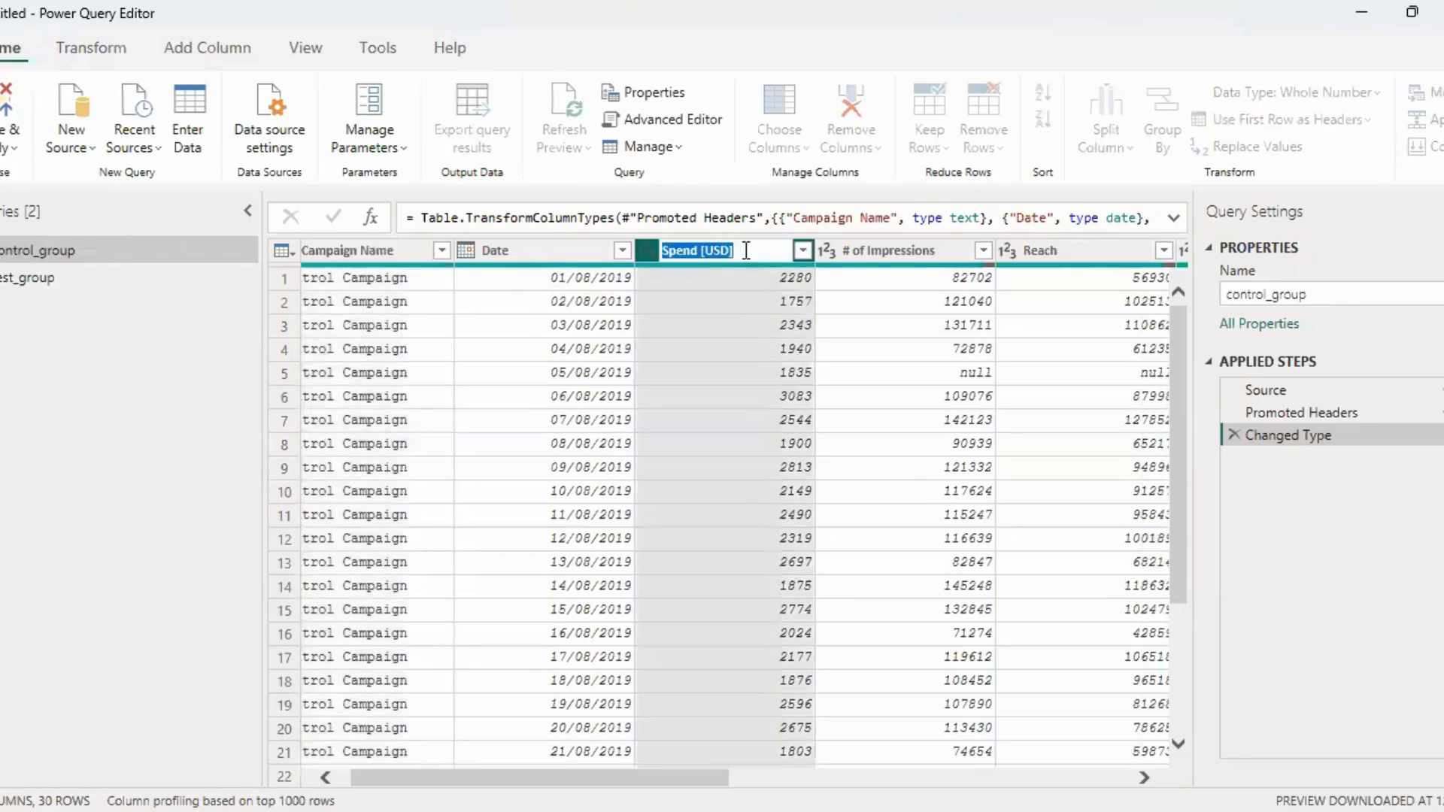
{"action": "type", "text": "Amoun"}
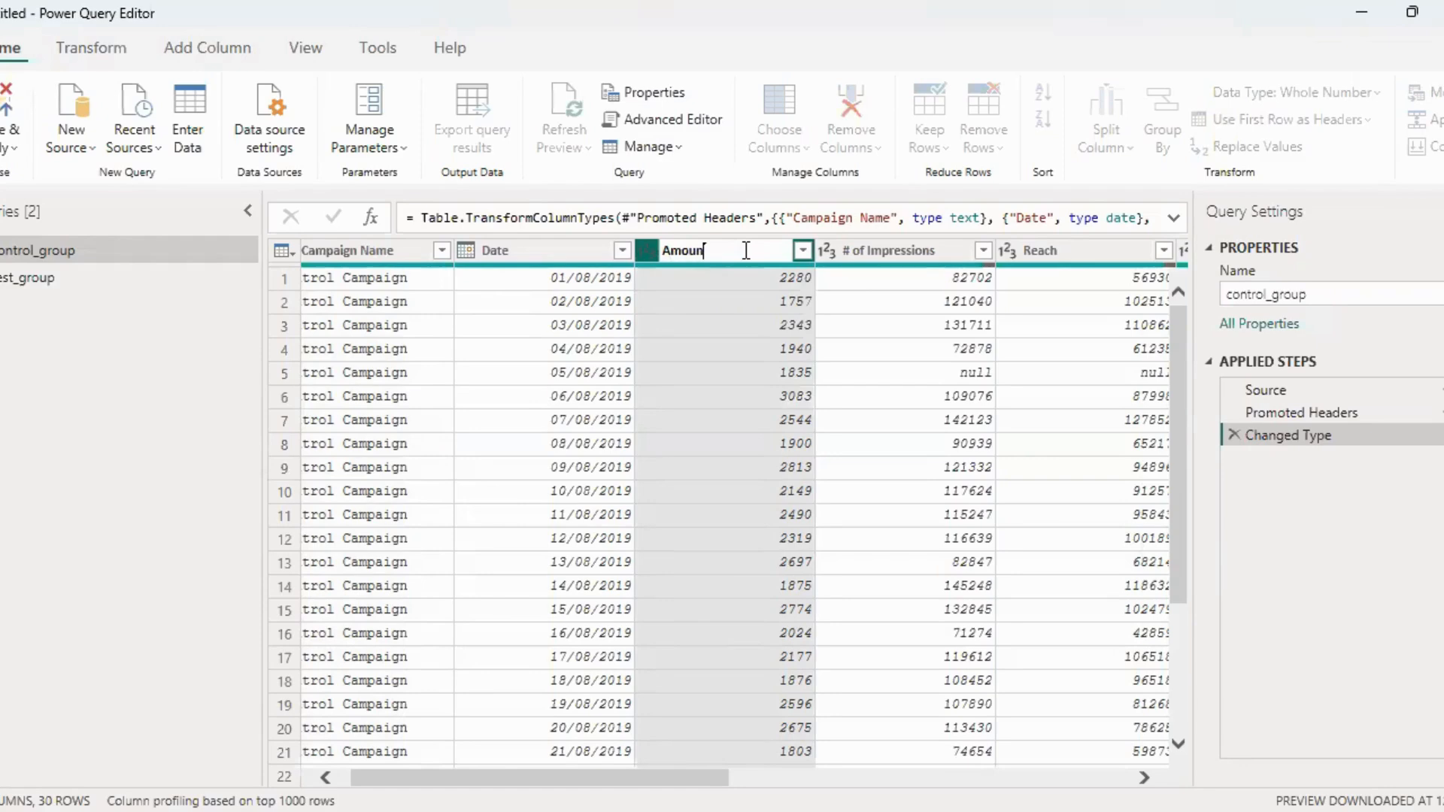
{"action": "type", "text": "t Spent"}
{"action": "key", "text": "Return"}
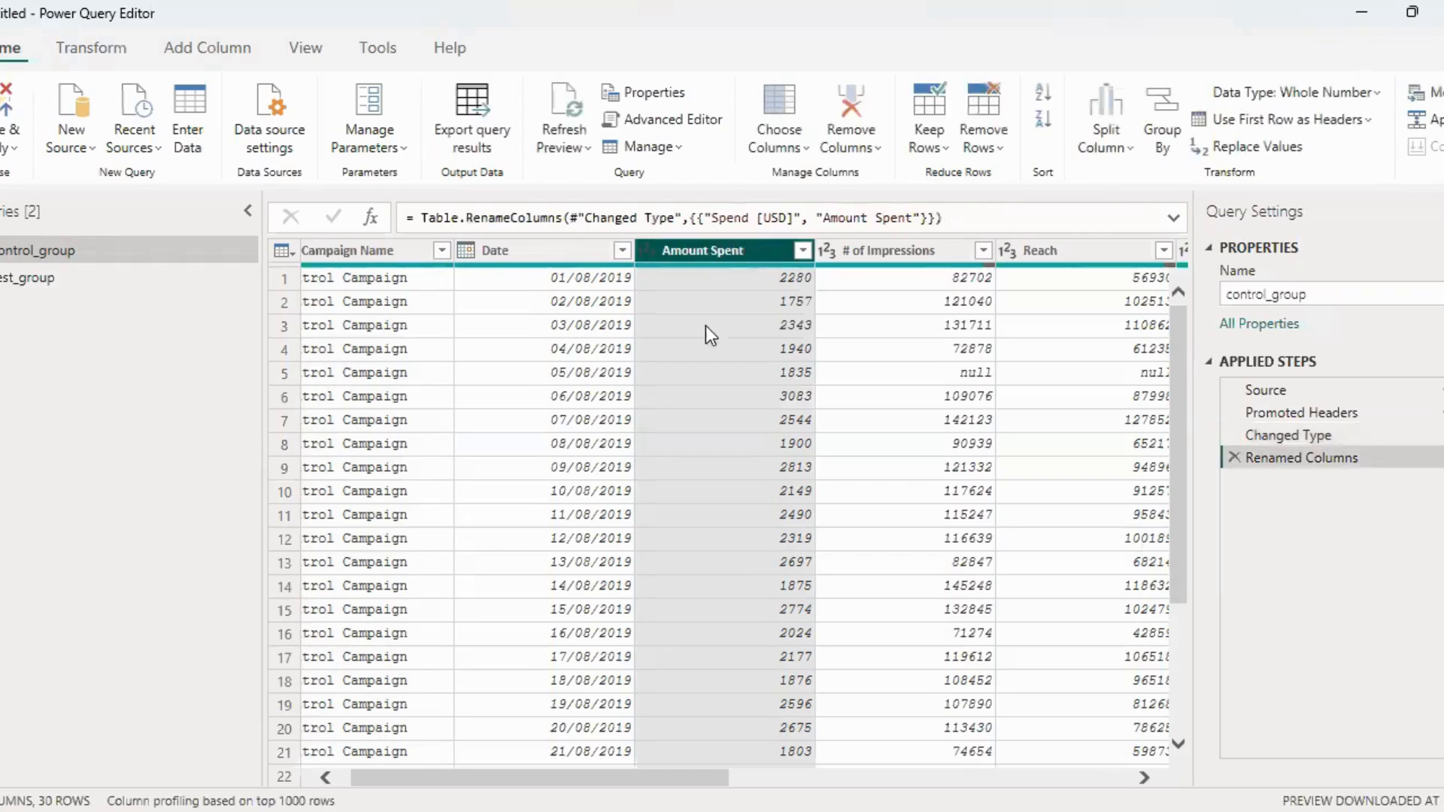
Rename the # of Impressions column of control_group to Impressions
{"action": "left_click_drag", "start_coordinate": [675, 775], "coordinate": [746, 773]}
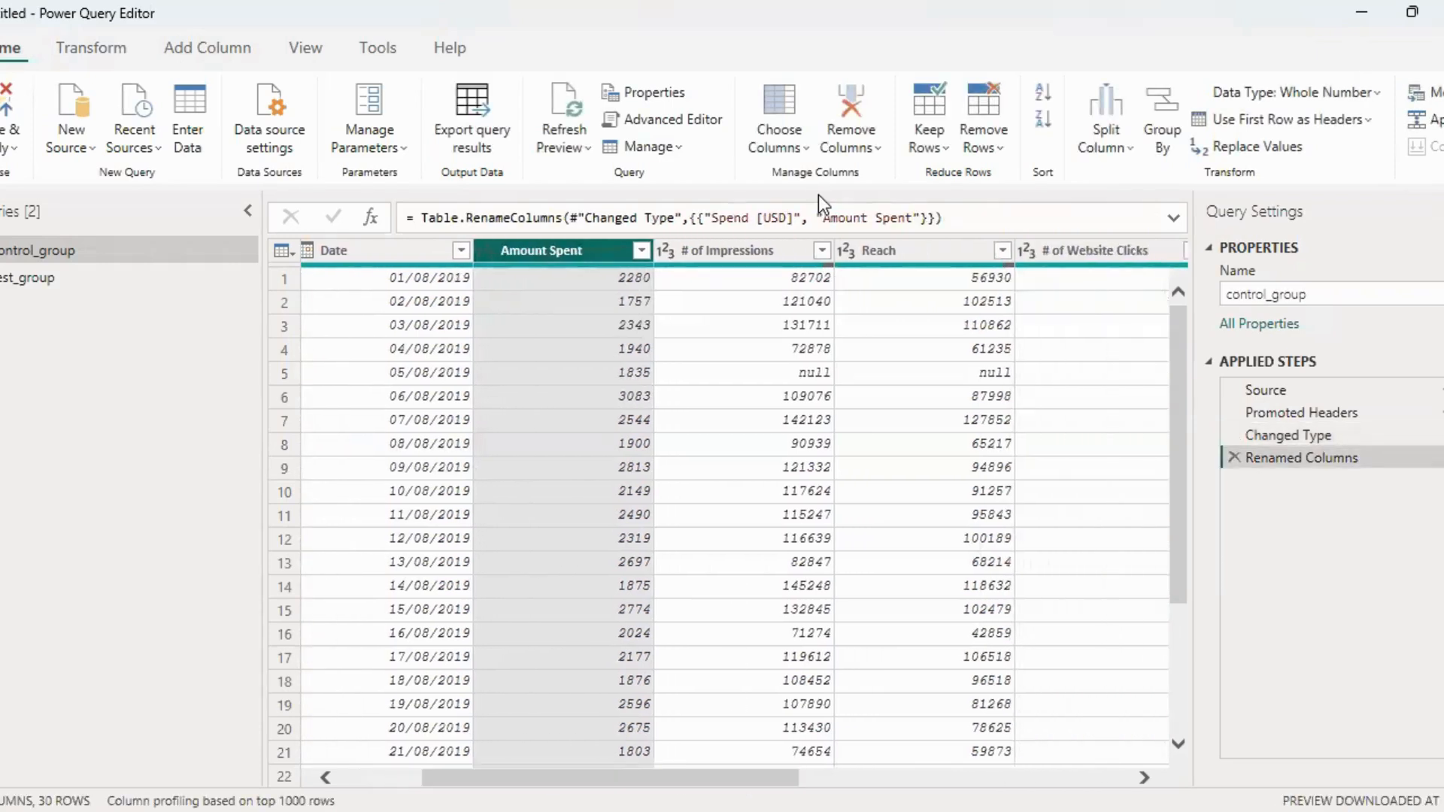
{"action": "double_click", "coordinate": [767, 247]}
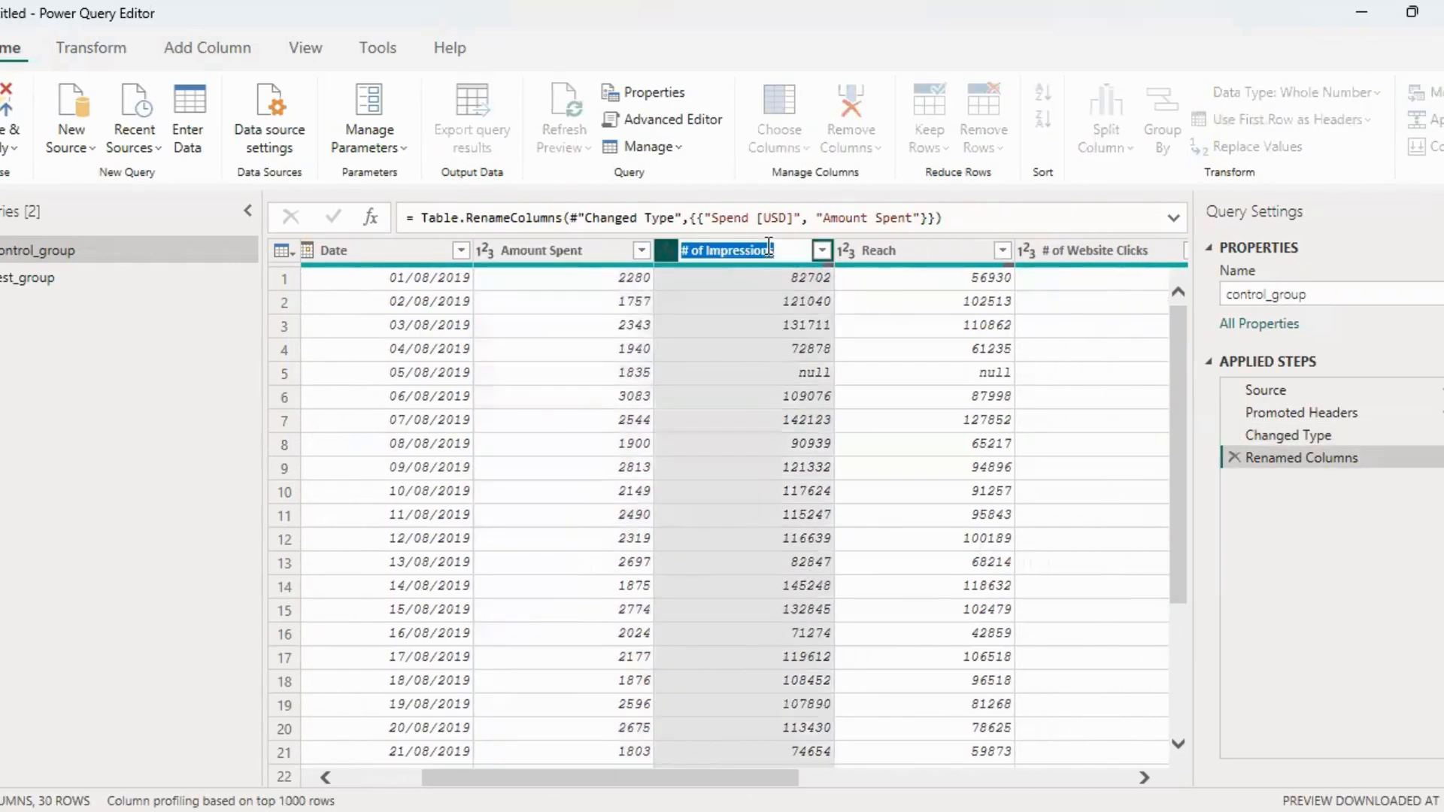
{"action": "type", "text": "Impressions"}
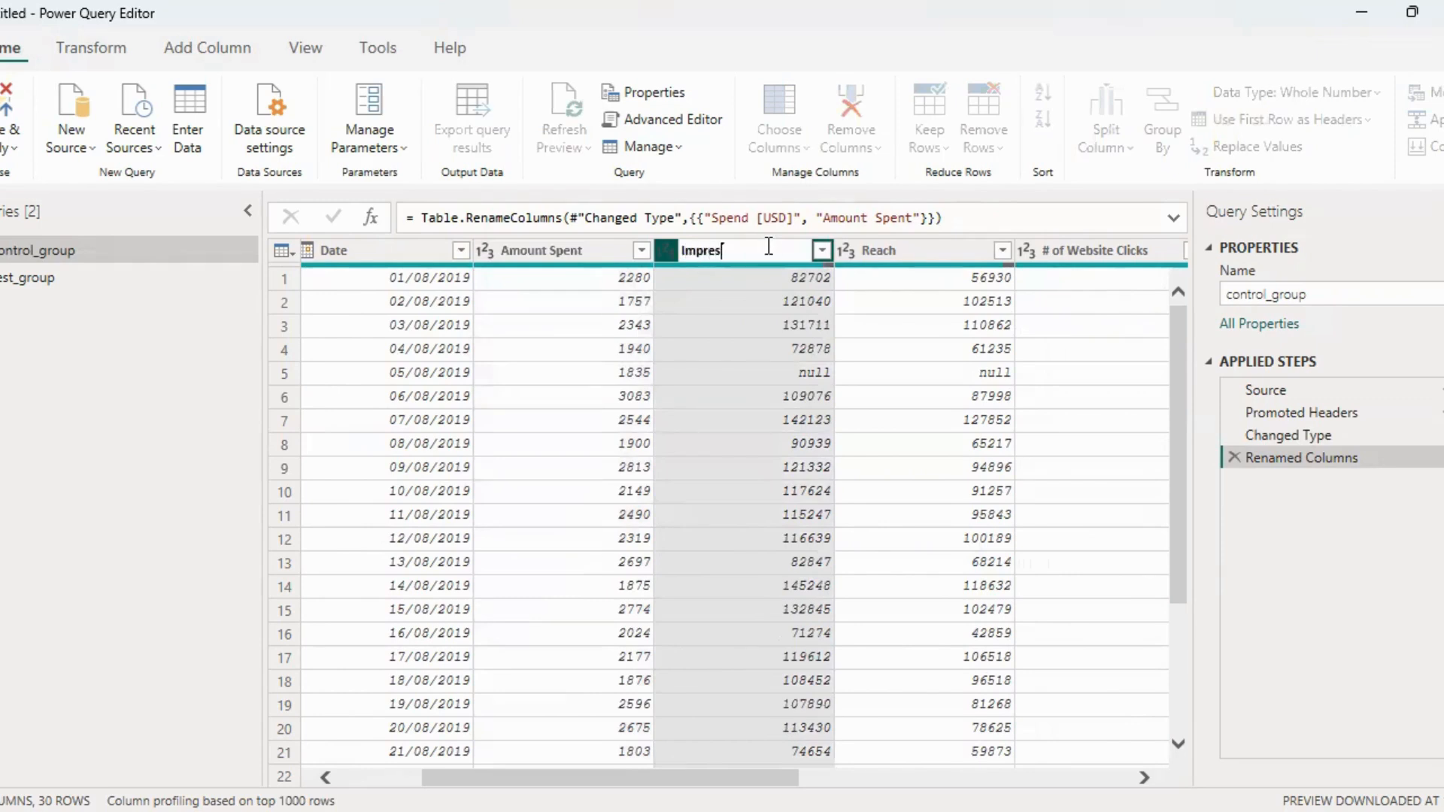
{"action": "key", "text": "Return"}
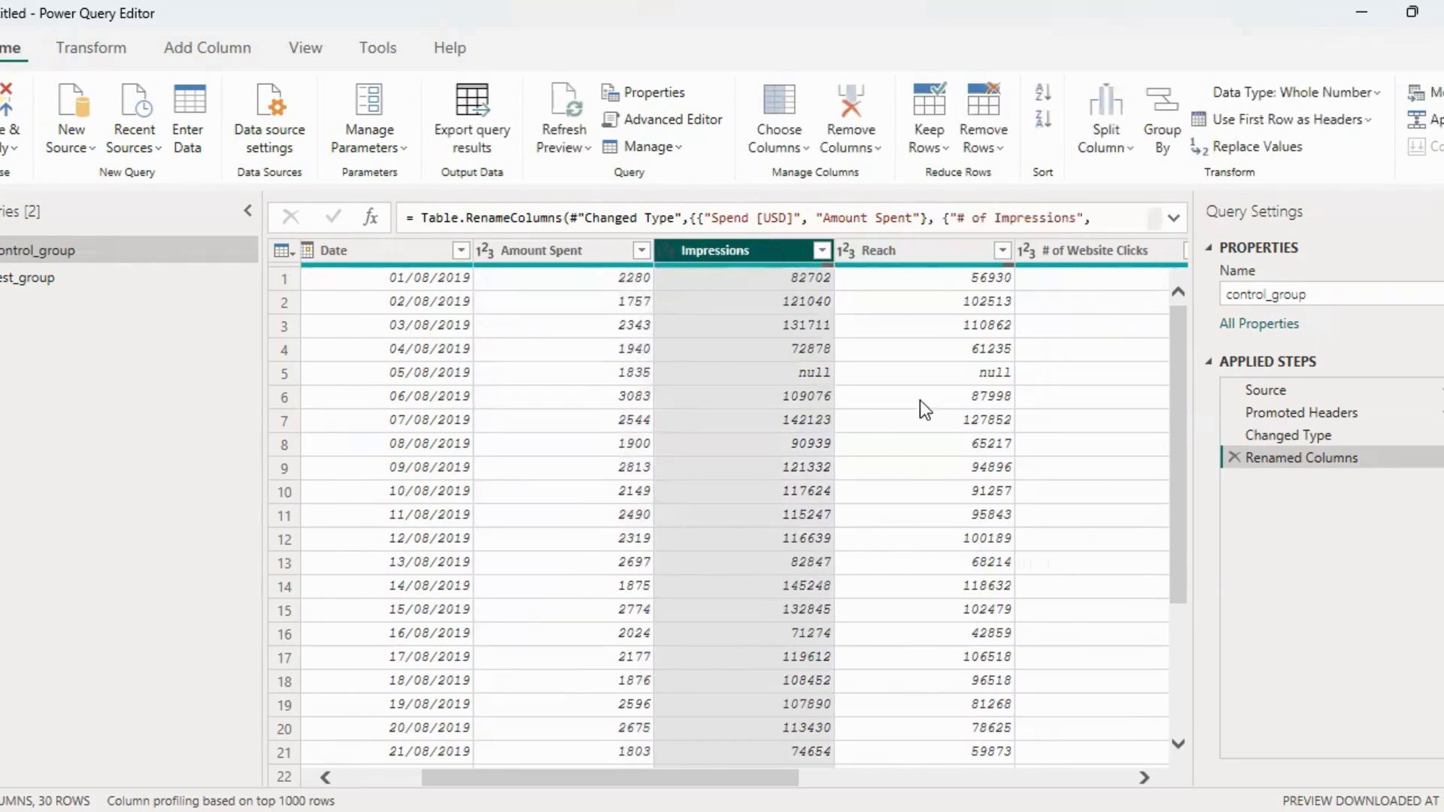
Remove the "# of" prefix from the website clicks column name in control_group, leaving Website Clicks
{"action": "left_click_drag", "start_coordinate": [759, 778], "coordinate": [883, 778]}
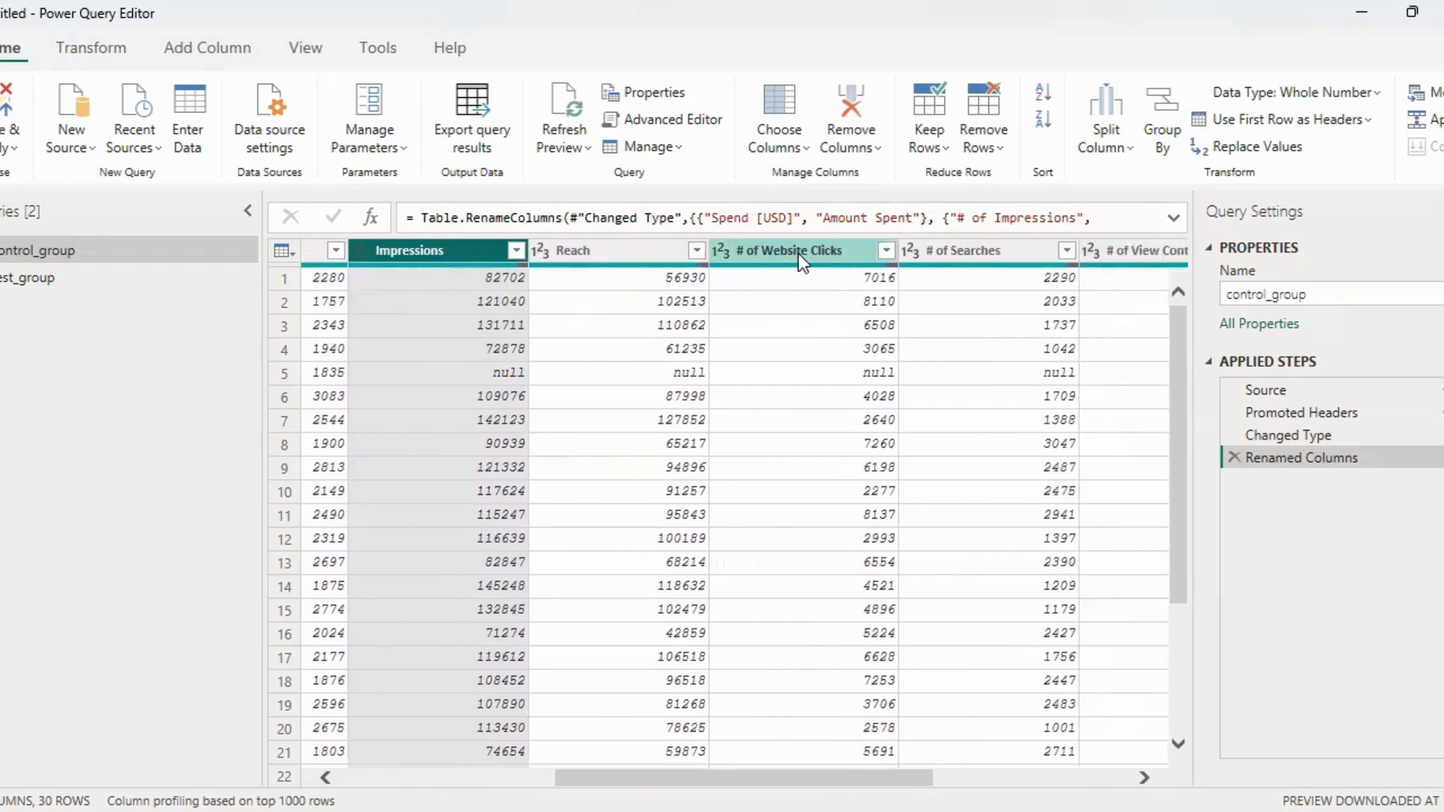
{"action": "left_click", "coordinate": [778, 245]}
{"action": "double_click", "coordinate": [779, 245]}
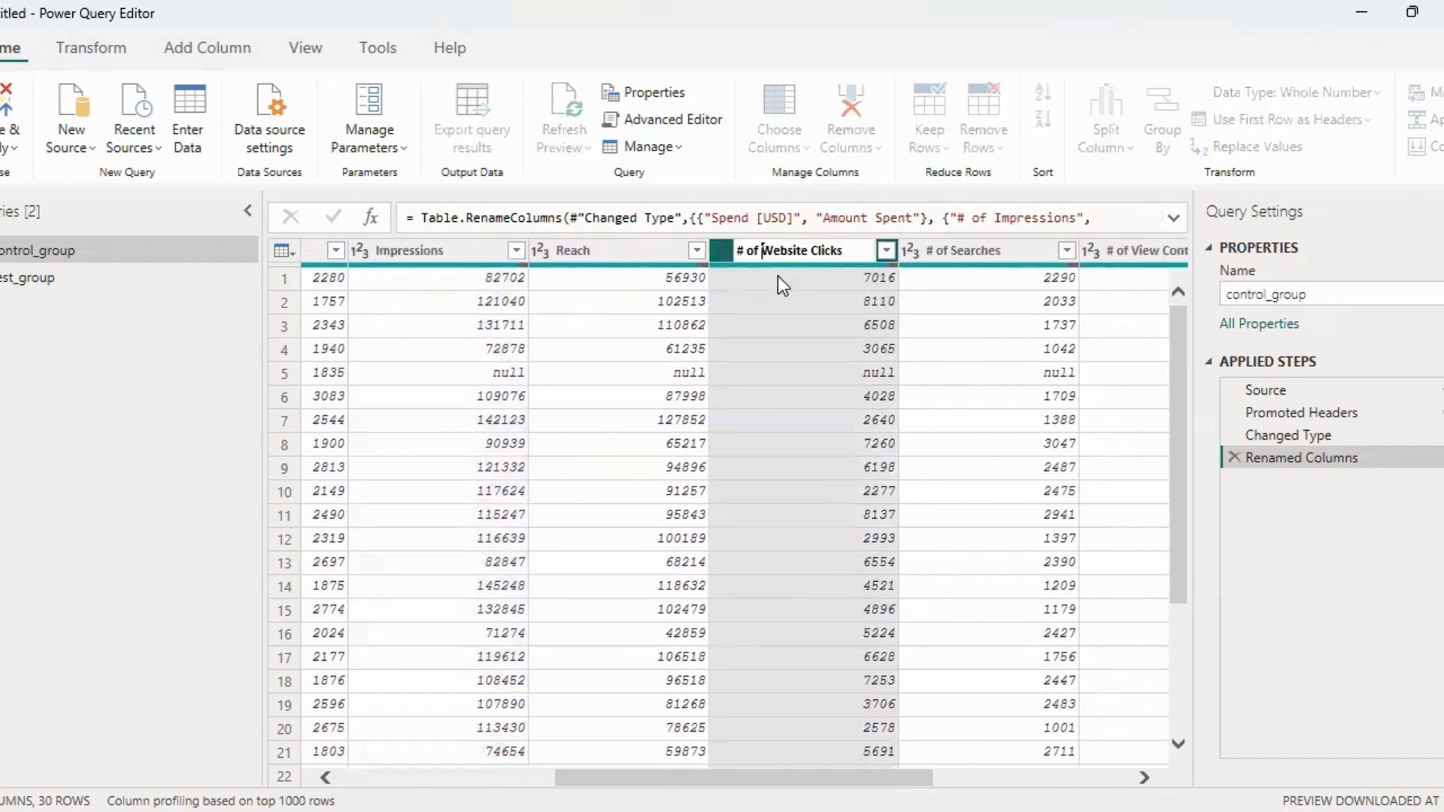
{"action": "key", "text": "BackSpace"}
{"action": "key", "text": "BackSpace"}
{"action": "key", "text": "BackSpace"}
{"action": "key", "text": "Return"}
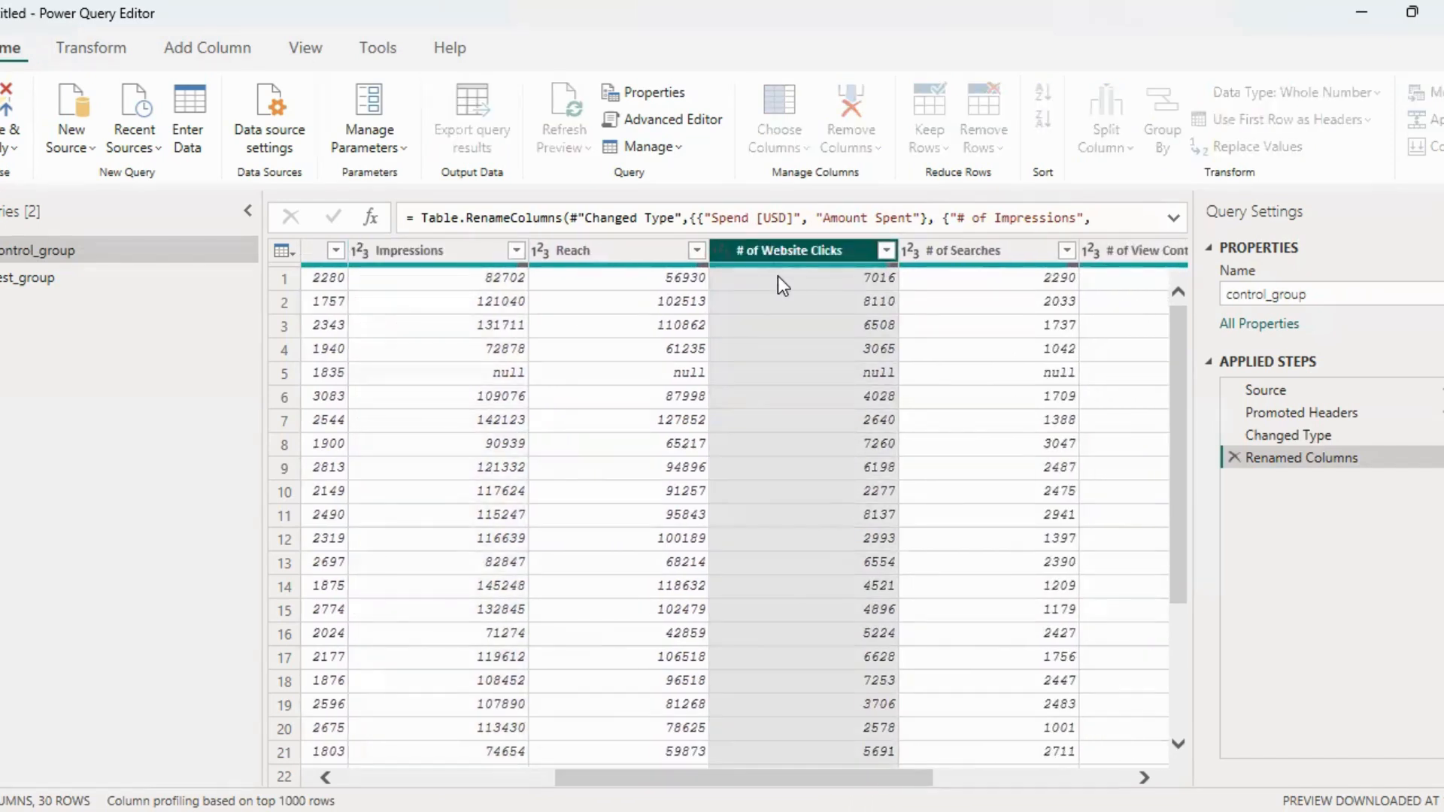
Shorten the # of Searches column name in control_group to Searches
{"action": "left_click", "coordinate": [935, 251]}
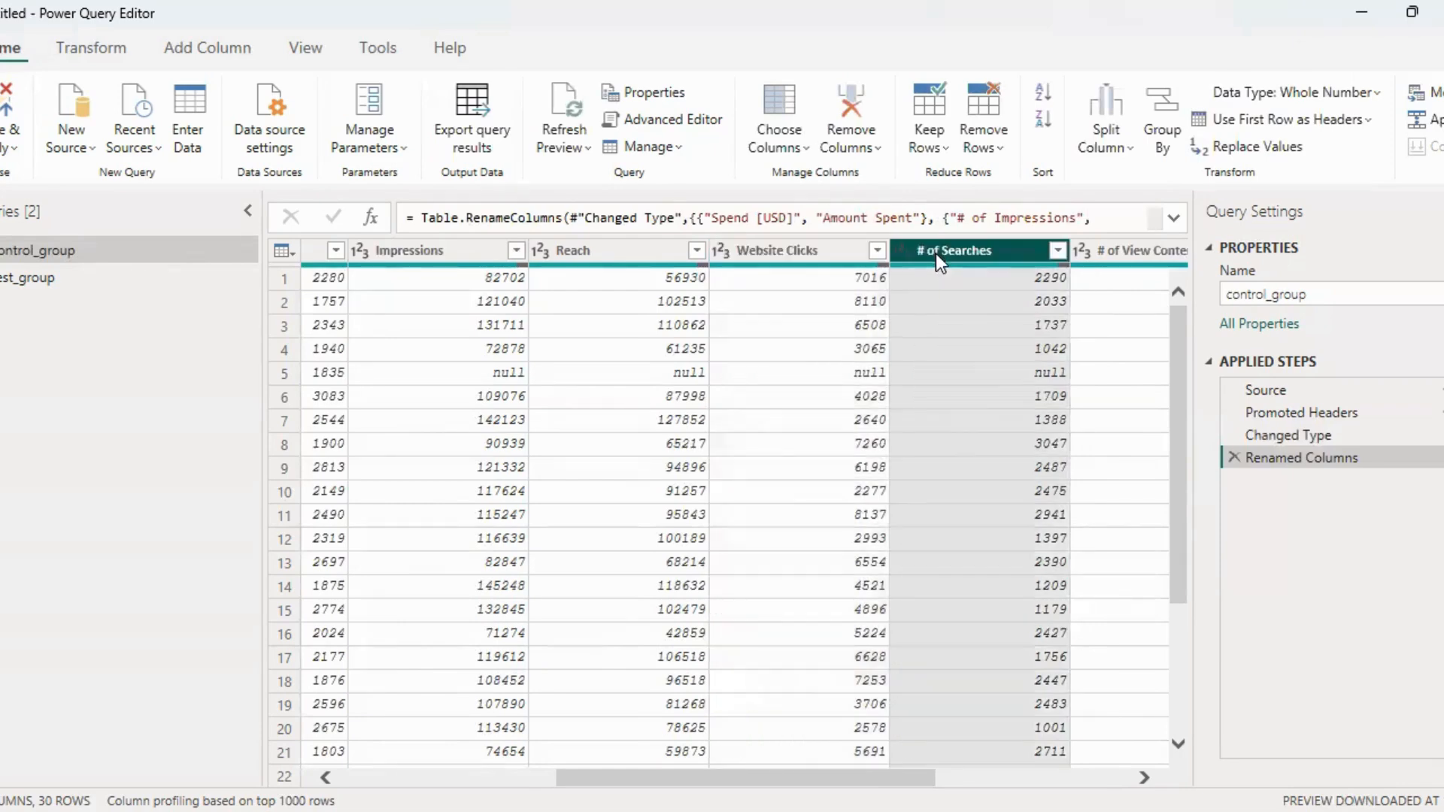
{"action": "double_click", "coordinate": [944, 251]}
{"action": "key", "text": "BackSpace"}
{"action": "key", "text": "BackSpace"}
{"action": "key", "text": "BackSpace"}
{"action": "key", "text": "BackSpace"}
{"action": "key", "text": "BackSpace"}
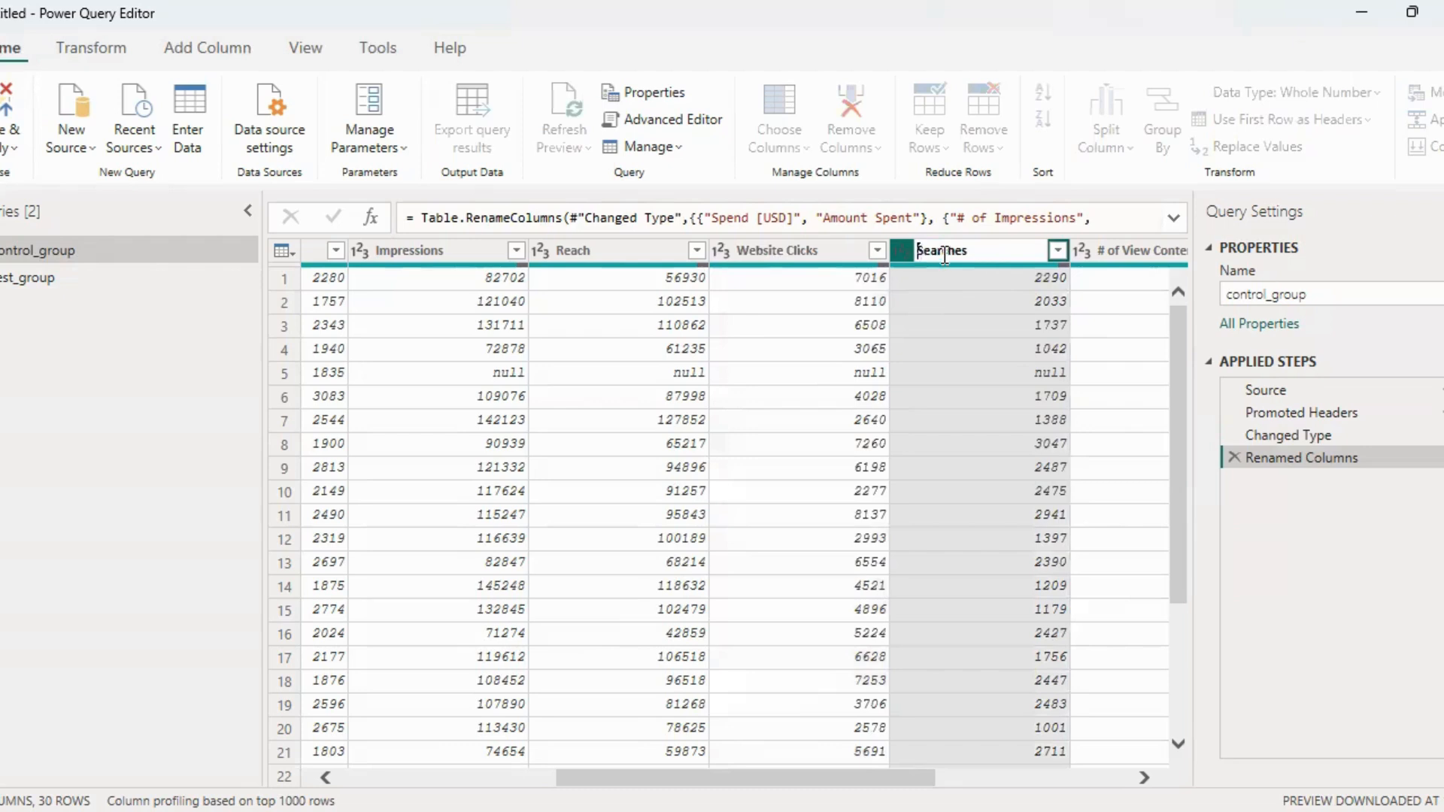
{"action": "key", "text": "Return"}
Rename the # of View Content column of control_group to Content Viewed
{"action": "left_click_drag", "start_coordinate": [859, 775], "coordinate": [1066, 761]}
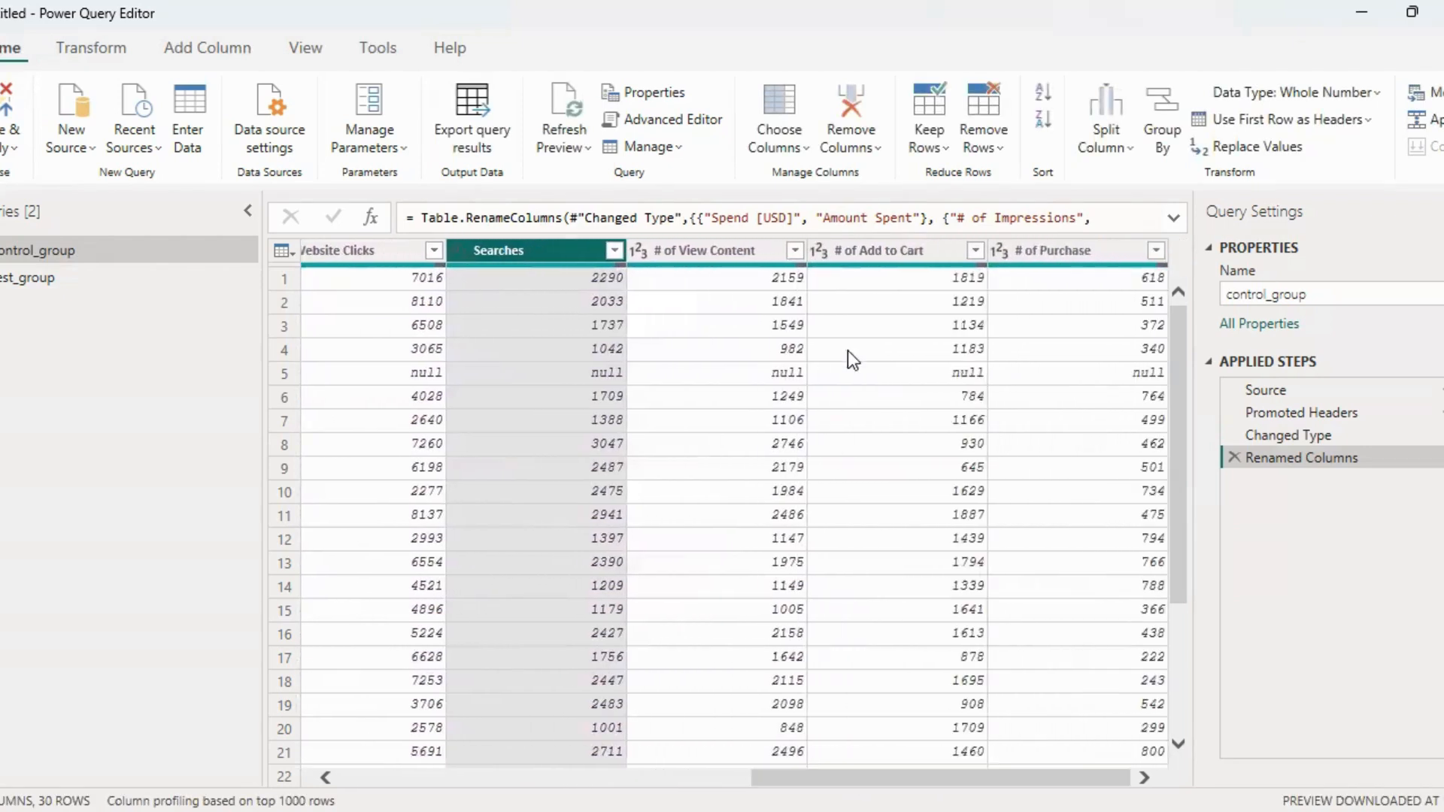
{"action": "double_click", "coordinate": [706, 248]}
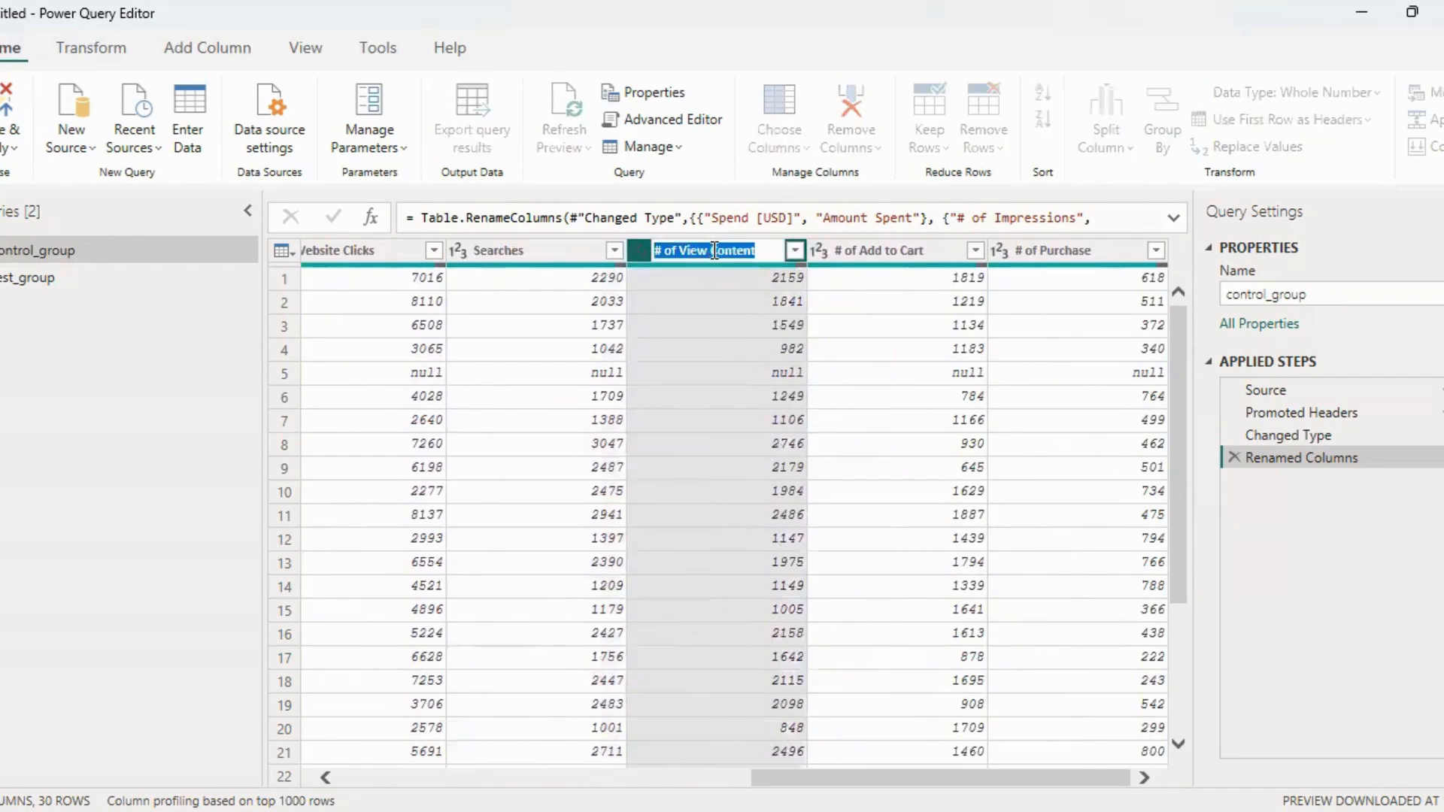
{"action": "left_click", "coordinate": [715, 251]}
{"action": "key", "text": "ctrl+shift+Left"}
{"action": "key", "text": "ctrl+shift+Left"}
{"action": "key", "text": "ctrl+shift+Left"}
{"action": "key", "text": "BackSpace"}
{"action": "key", "text": "End"}
{"action": "type", "text": "Viewed"}
{"action": "key", "text": "Return"}
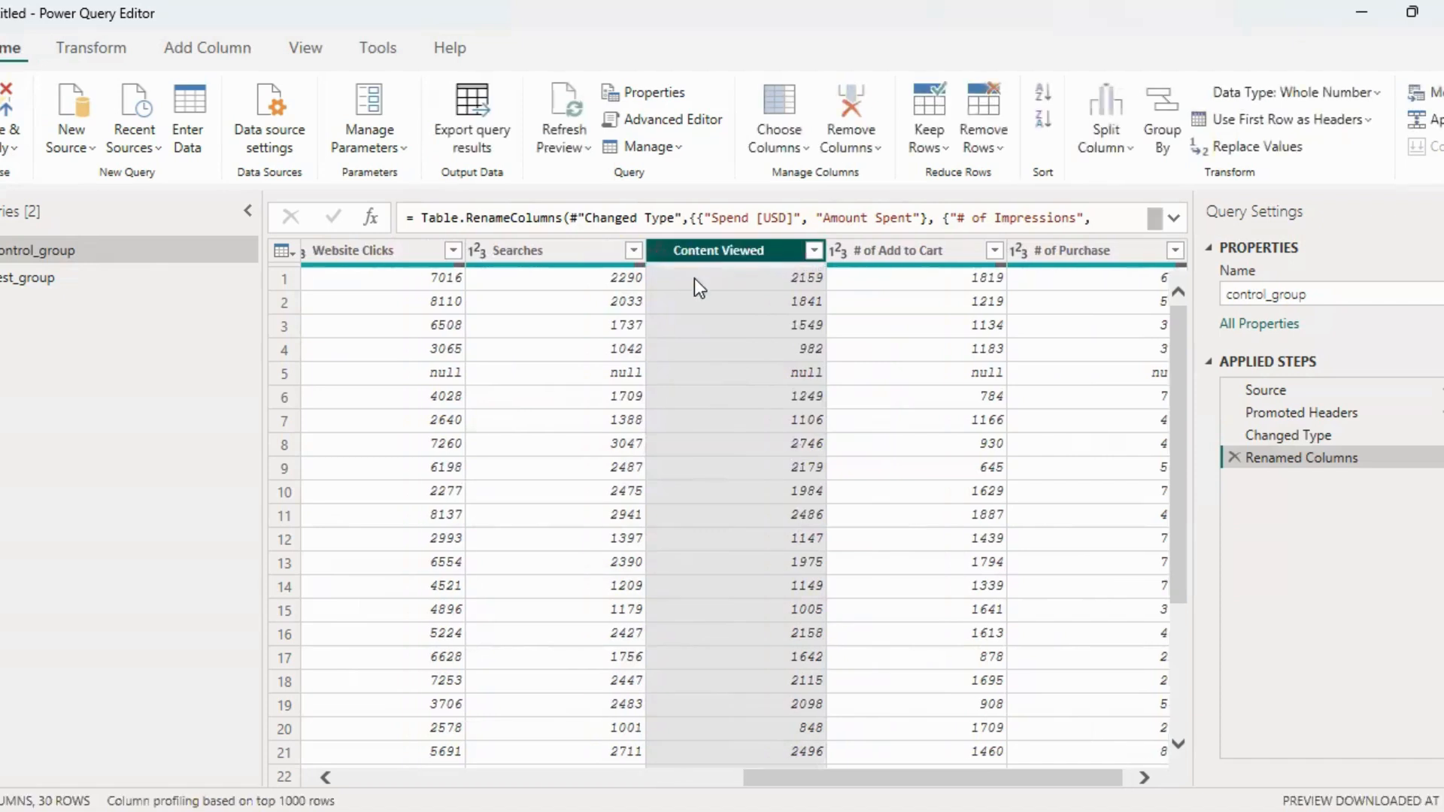
Rename the # of Add to Cart column of control_group to Added to Cart
{"action": "double_click", "coordinate": [918, 251]}
{"action": "left_click", "coordinate": [882, 254]}
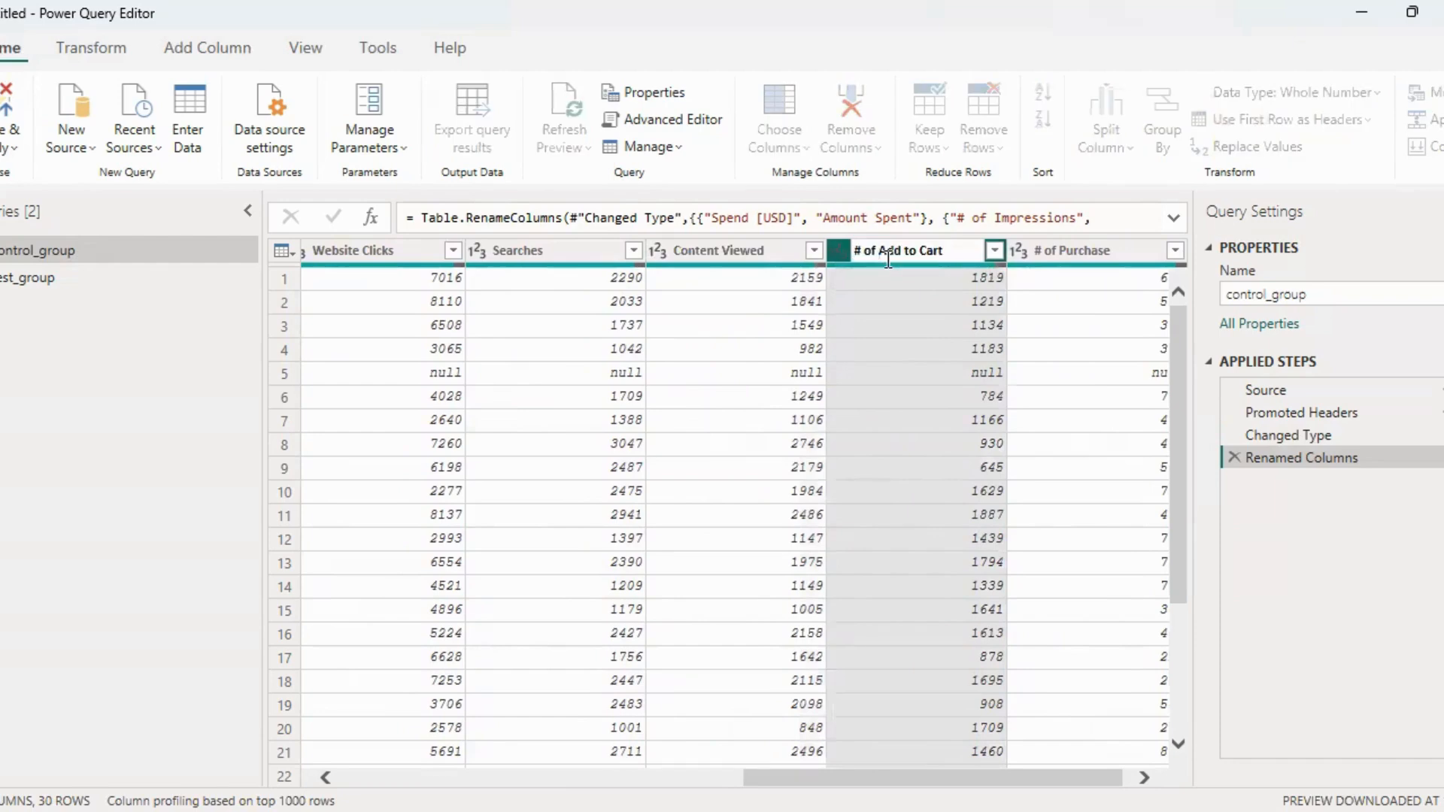
{"action": "key", "text": "ctrl+shift+Left"}
{"action": "key", "text": "ctrl+shift+Left"}
{"action": "key", "text": "BackSpace"}
{"action": "key", "text": "Right"}
{"action": "key", "text": "Right"}
{"action": "key", "text": "Right"}
{"action": "type", "text": "ed"}
{"action": "key", "text": "Return"}
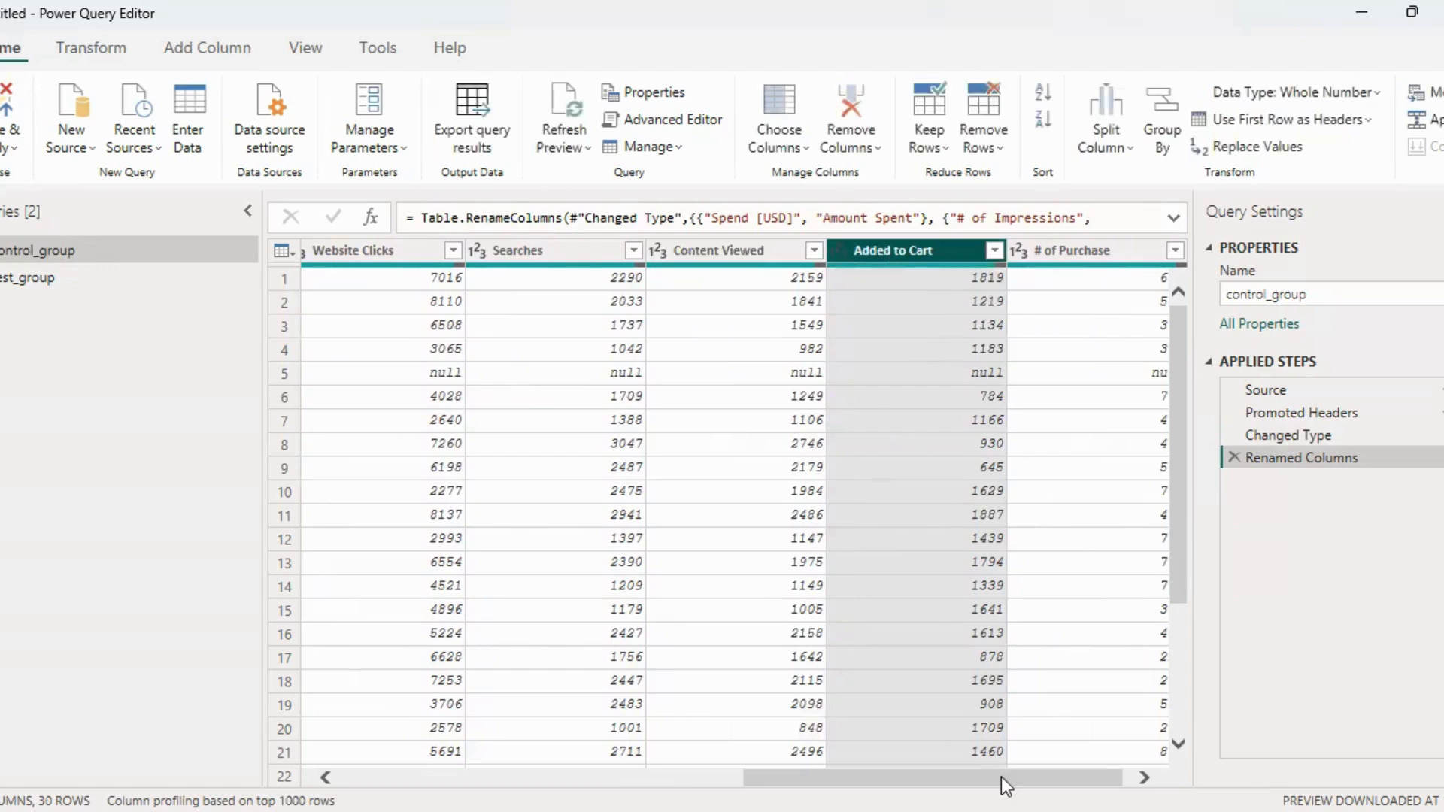
Rename the # of Purchase column of control_group to Purchases
{"action": "left_click_drag", "start_coordinate": [1001, 778], "coordinate": [1020, 773]}
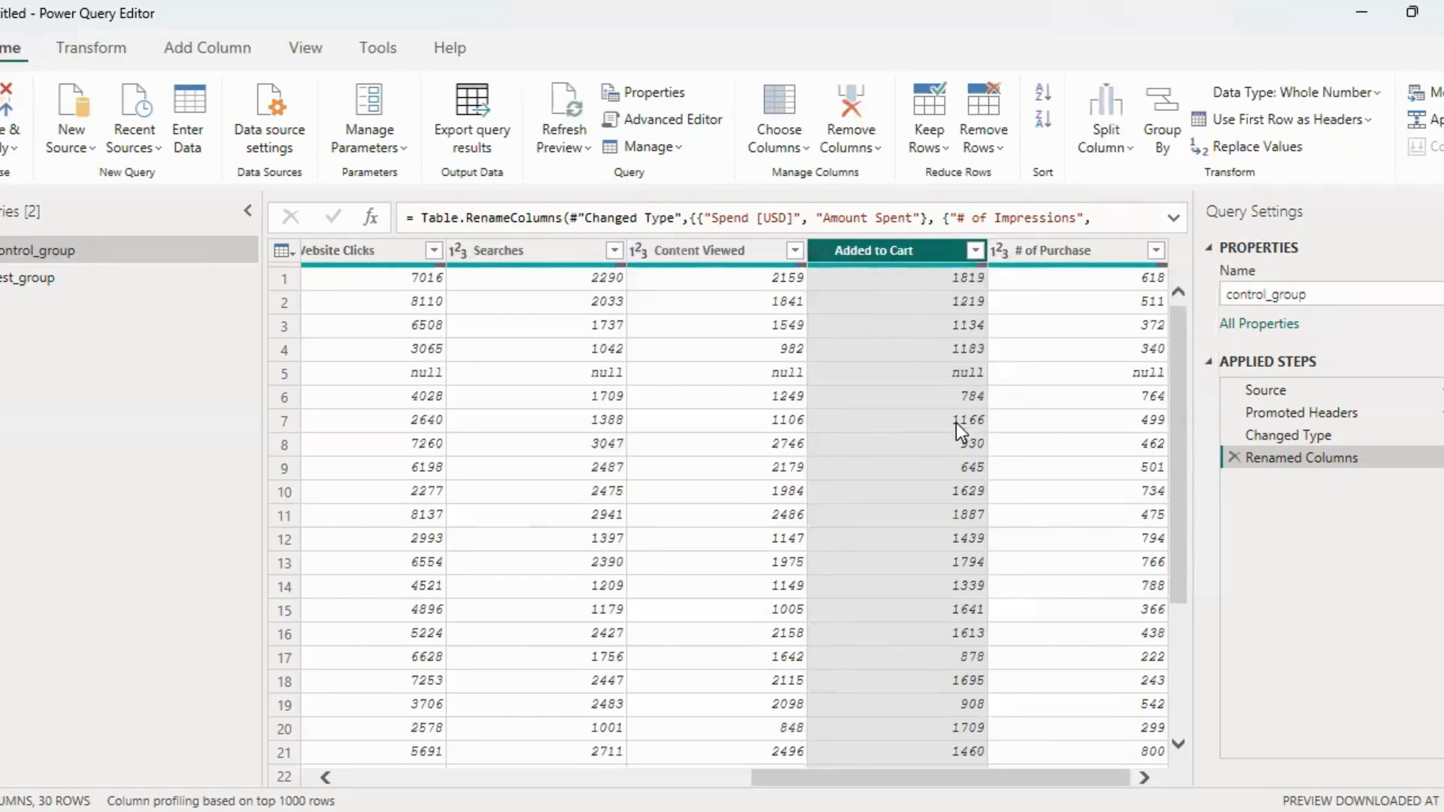
{"action": "double_click", "coordinate": [1050, 255]}
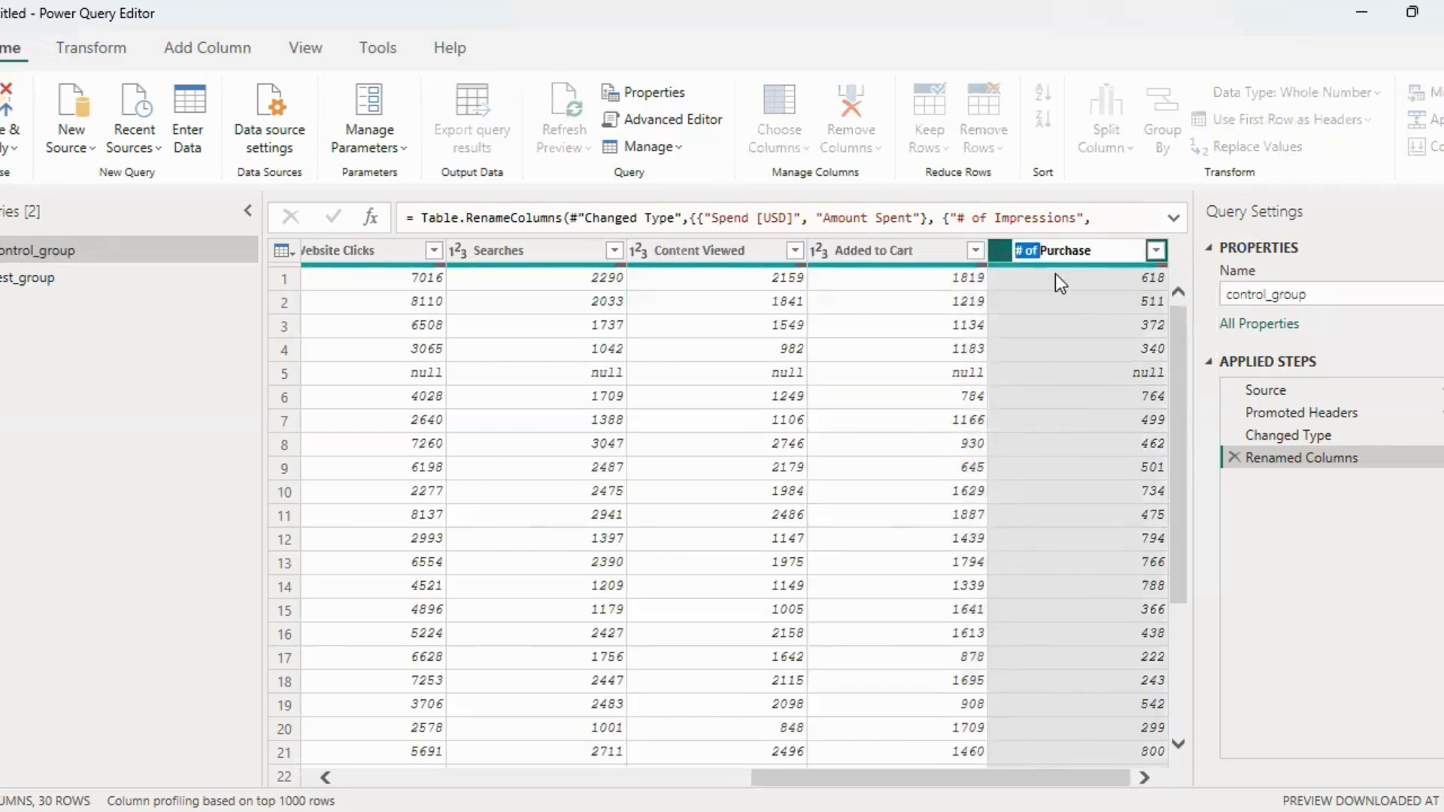
{"action": "key", "text": "BackSpace"}
{"action": "key", "text": "Return"}
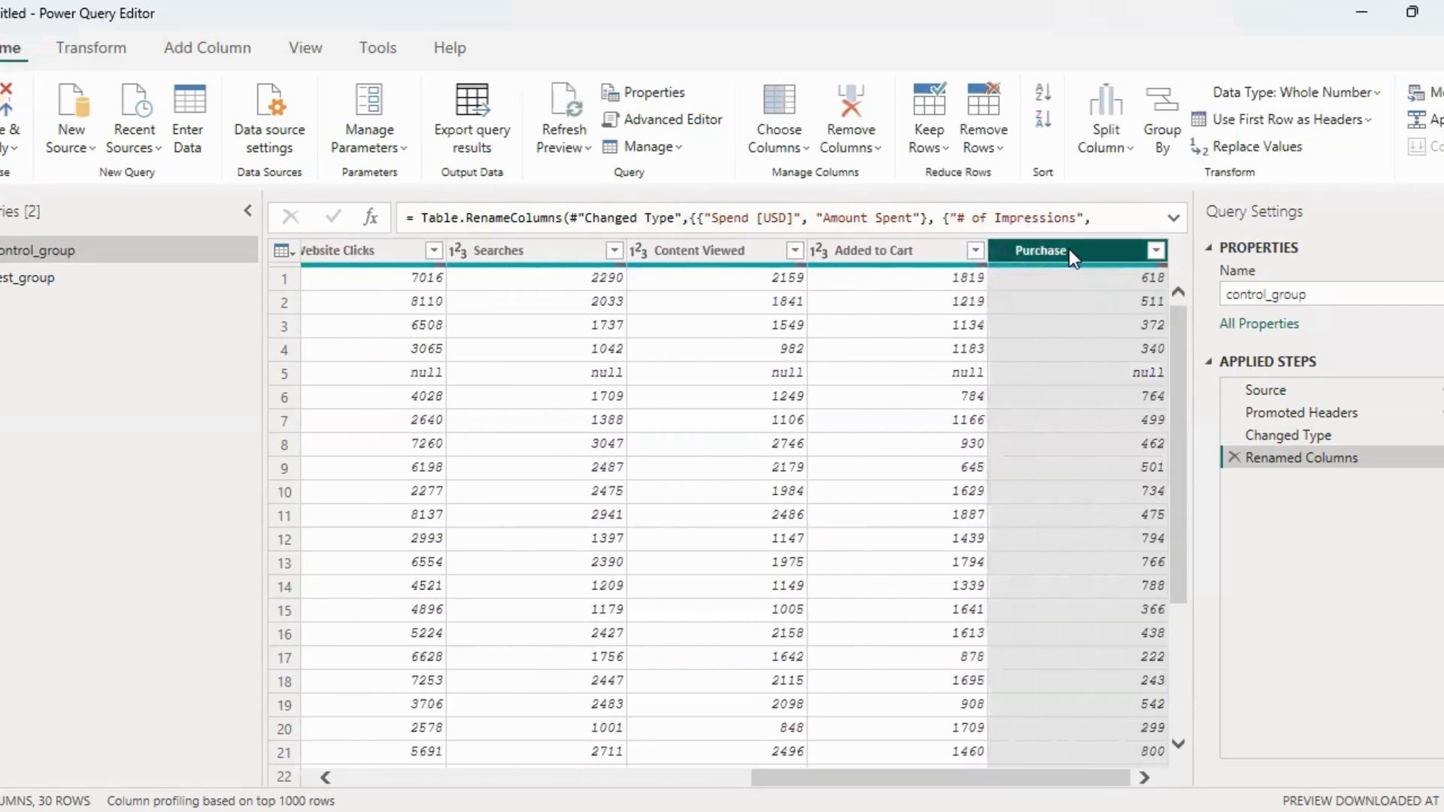
{"action": "double_click", "coordinate": [1083, 250]}
{"action": "key", "text": "End"}
{"action": "type", "text": "s"}
{"action": "key", "text": "Return"}
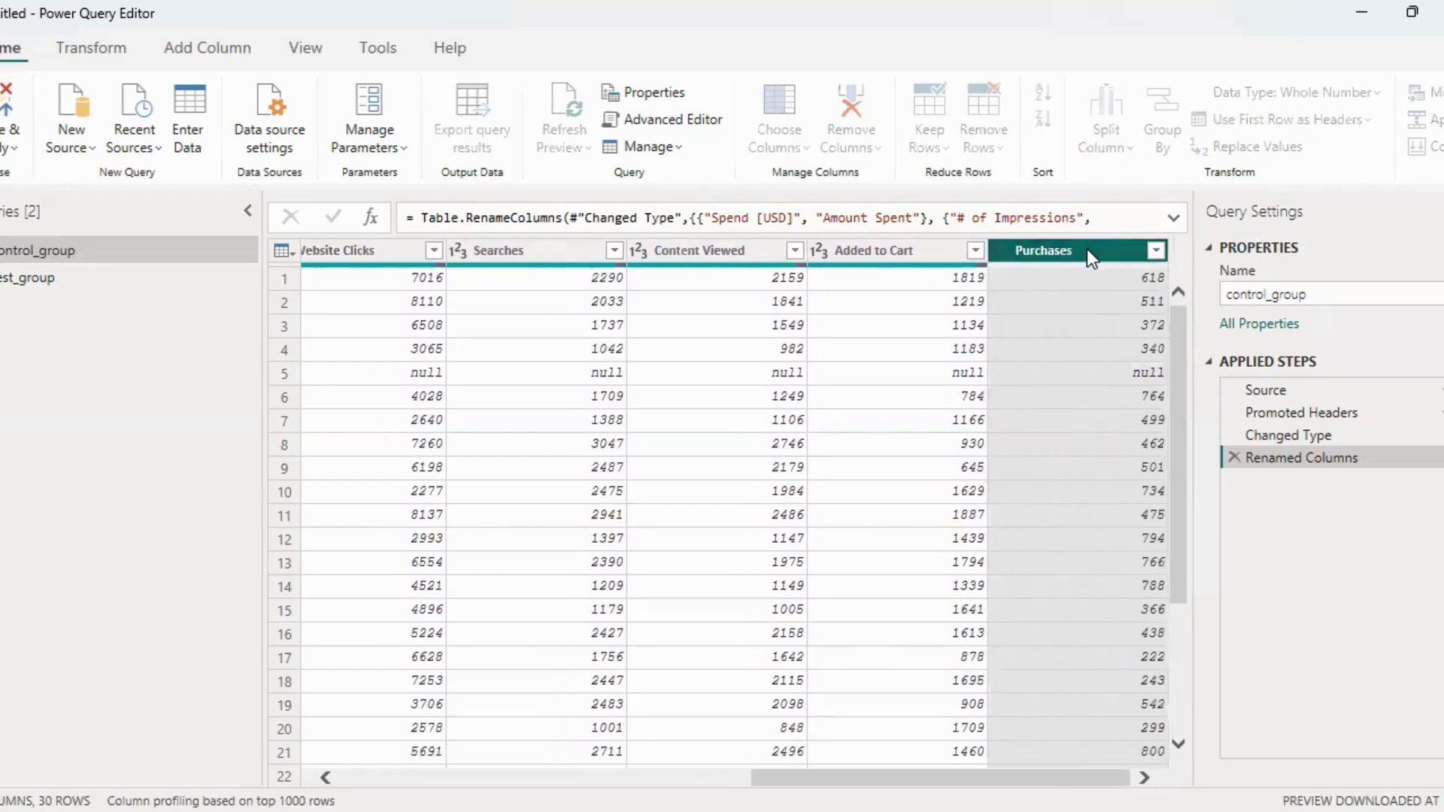
Replace null with 0 in all control_group columns from Impressions through Purchases
{"action": "left_click_drag", "start_coordinate": [904, 778], "coordinate": [602, 777]}
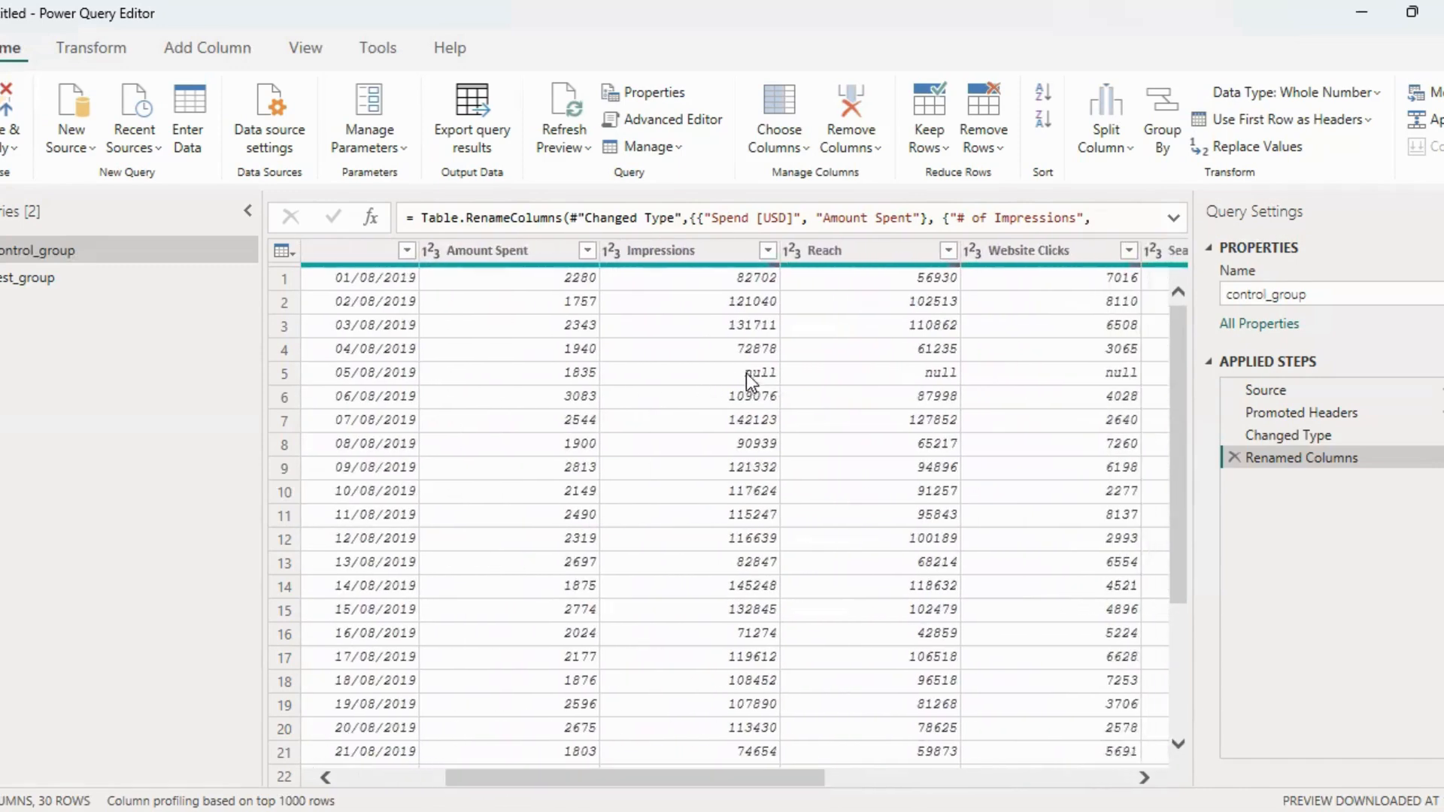
{"action": "left_click_drag", "start_coordinate": [743, 778], "coordinate": [783, 777]}
{"action": "left_click", "coordinate": [825, 379]}
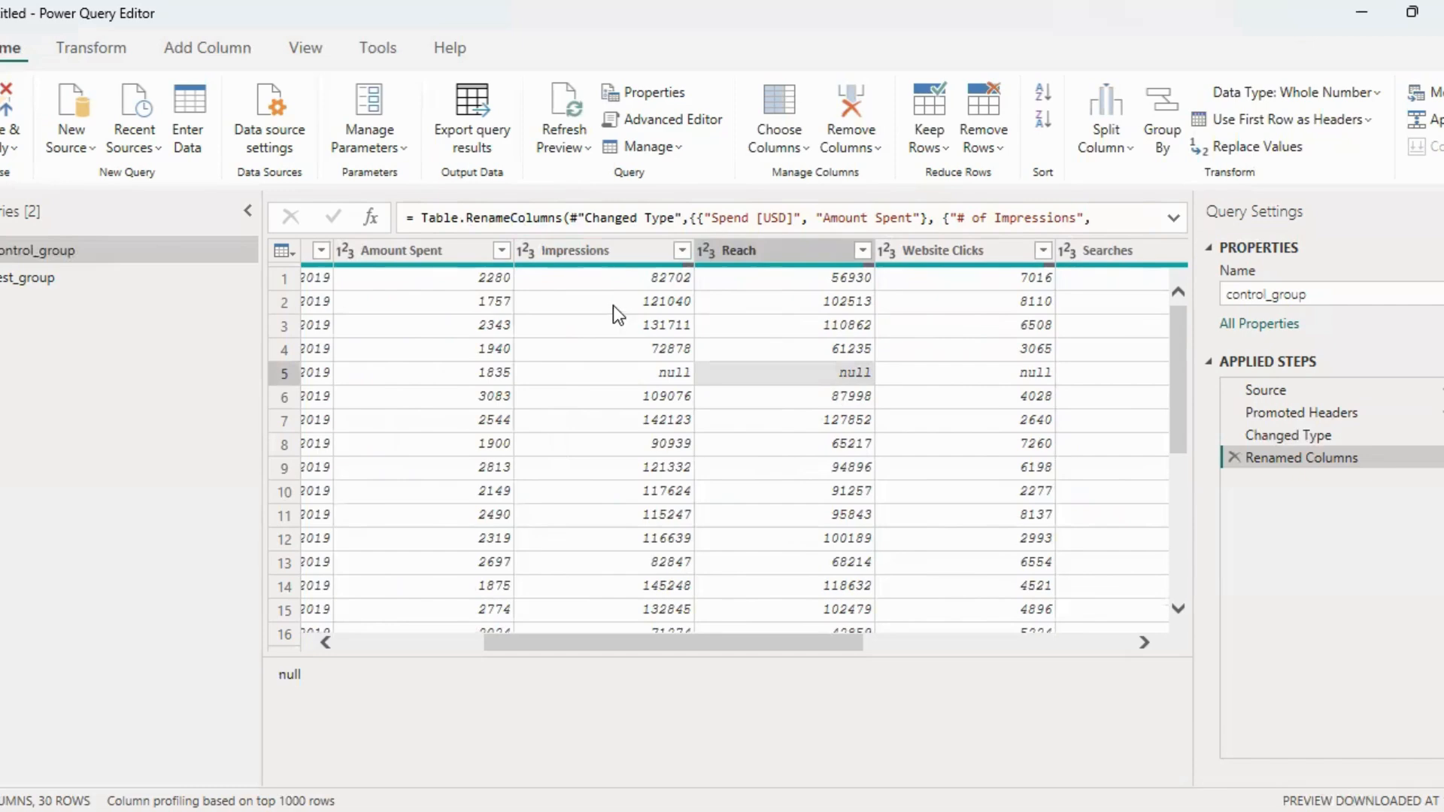
{"action": "left_click", "coordinate": [608, 251]}
{"action": "left_click_drag", "start_coordinate": [783, 778], "coordinate": [1135, 777]}
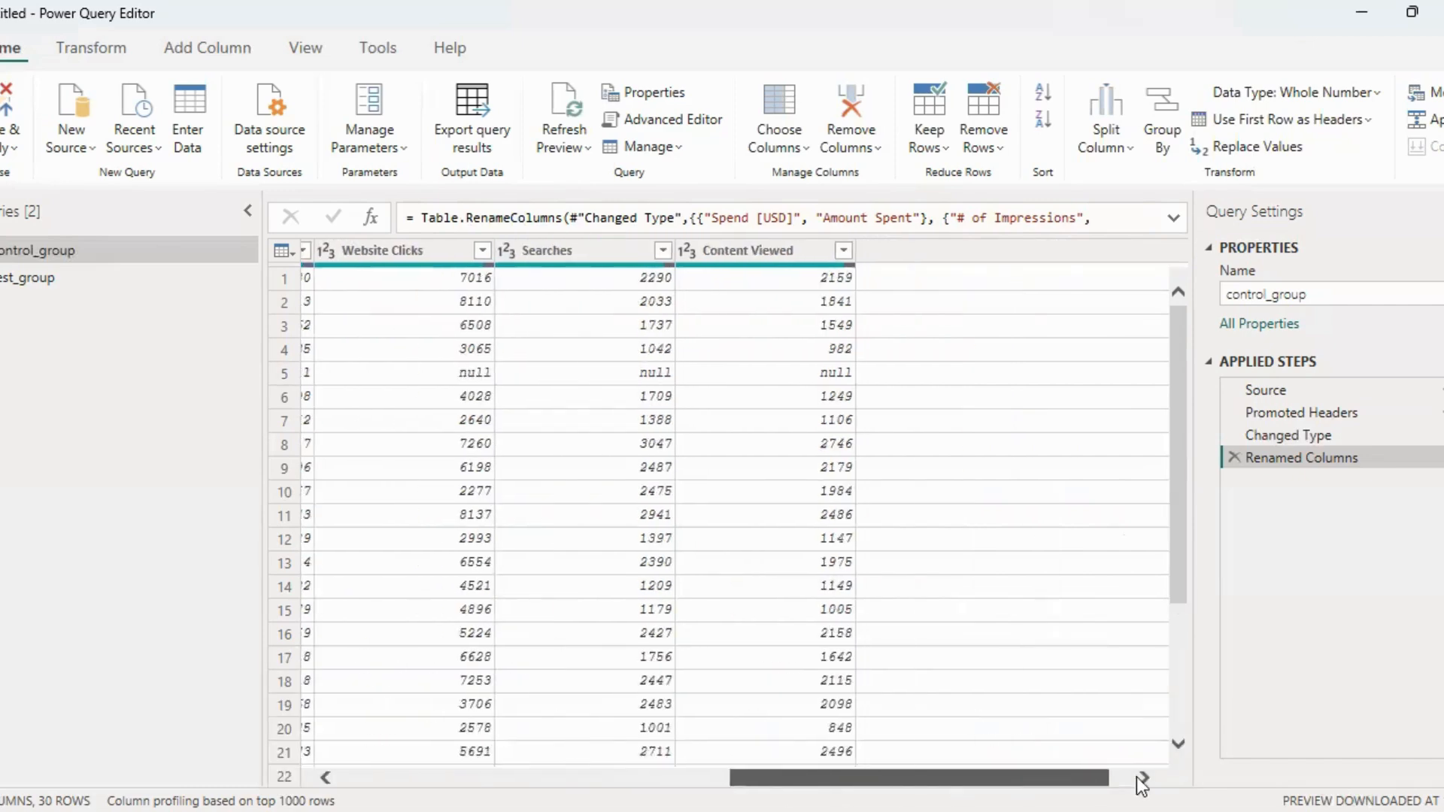
{"action": "left_click", "coordinate": [1089, 251], "text": "shift"}
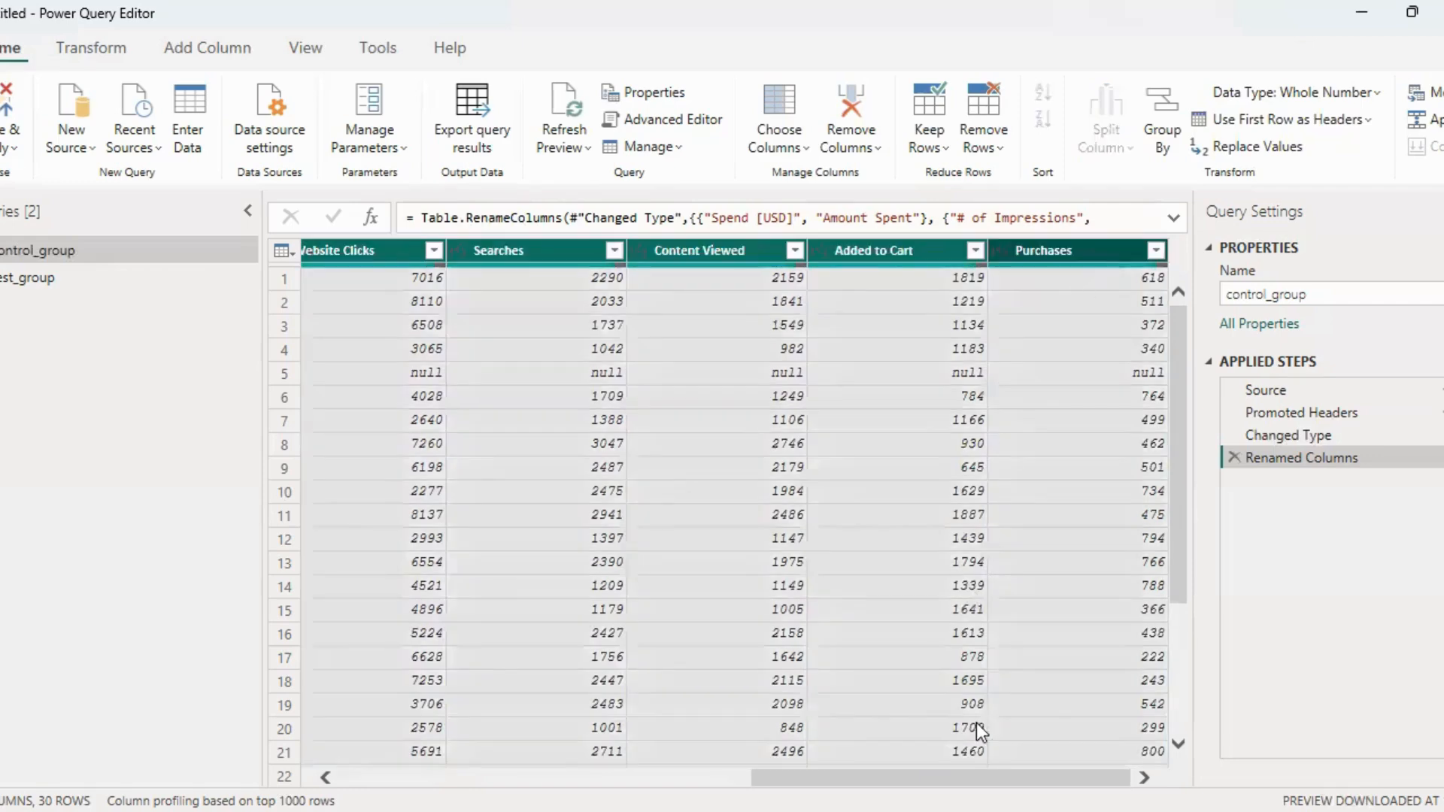
{"action": "left_click_drag", "start_coordinate": [940, 778], "coordinate": [528, 778]}
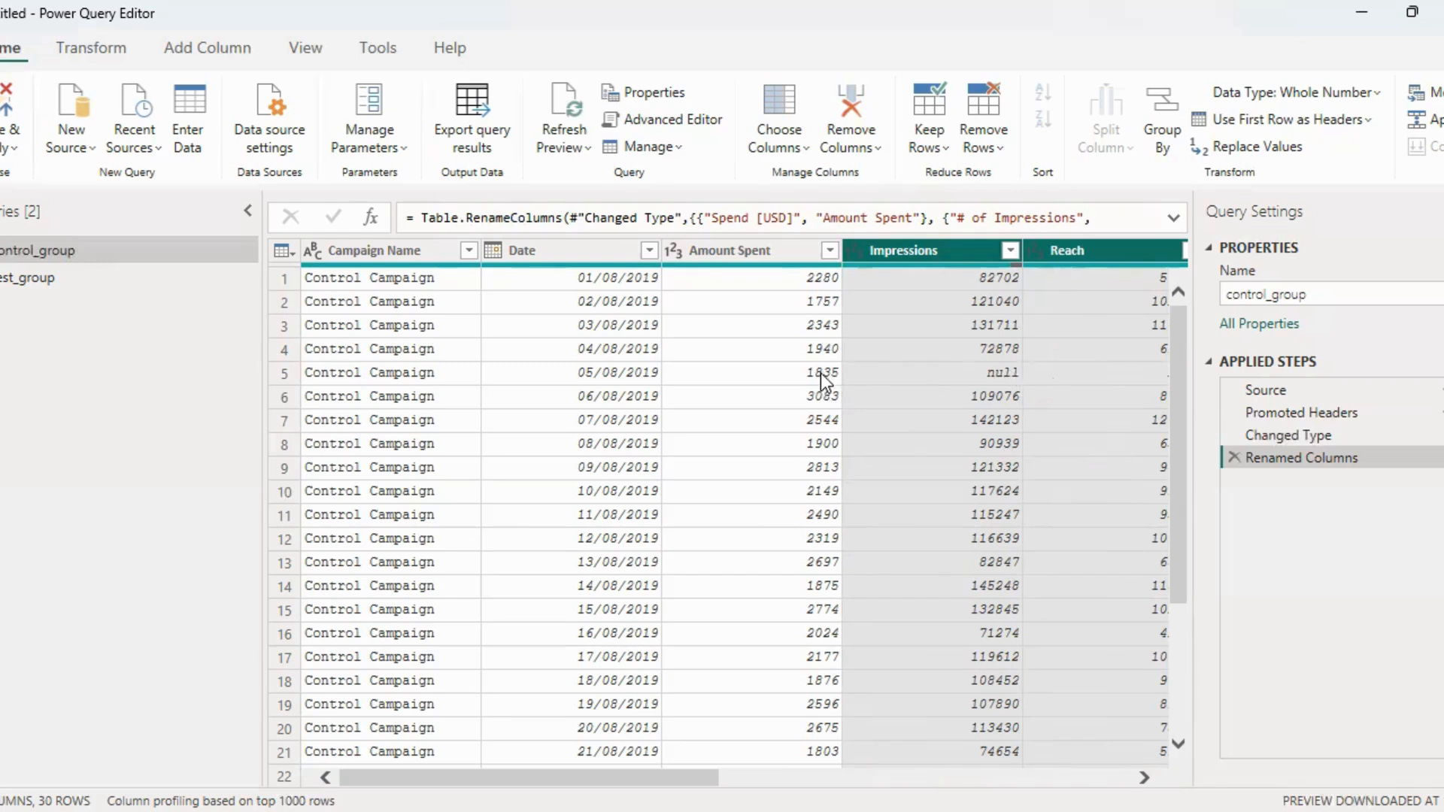
{"action": "right_click", "coordinate": [960, 252]}
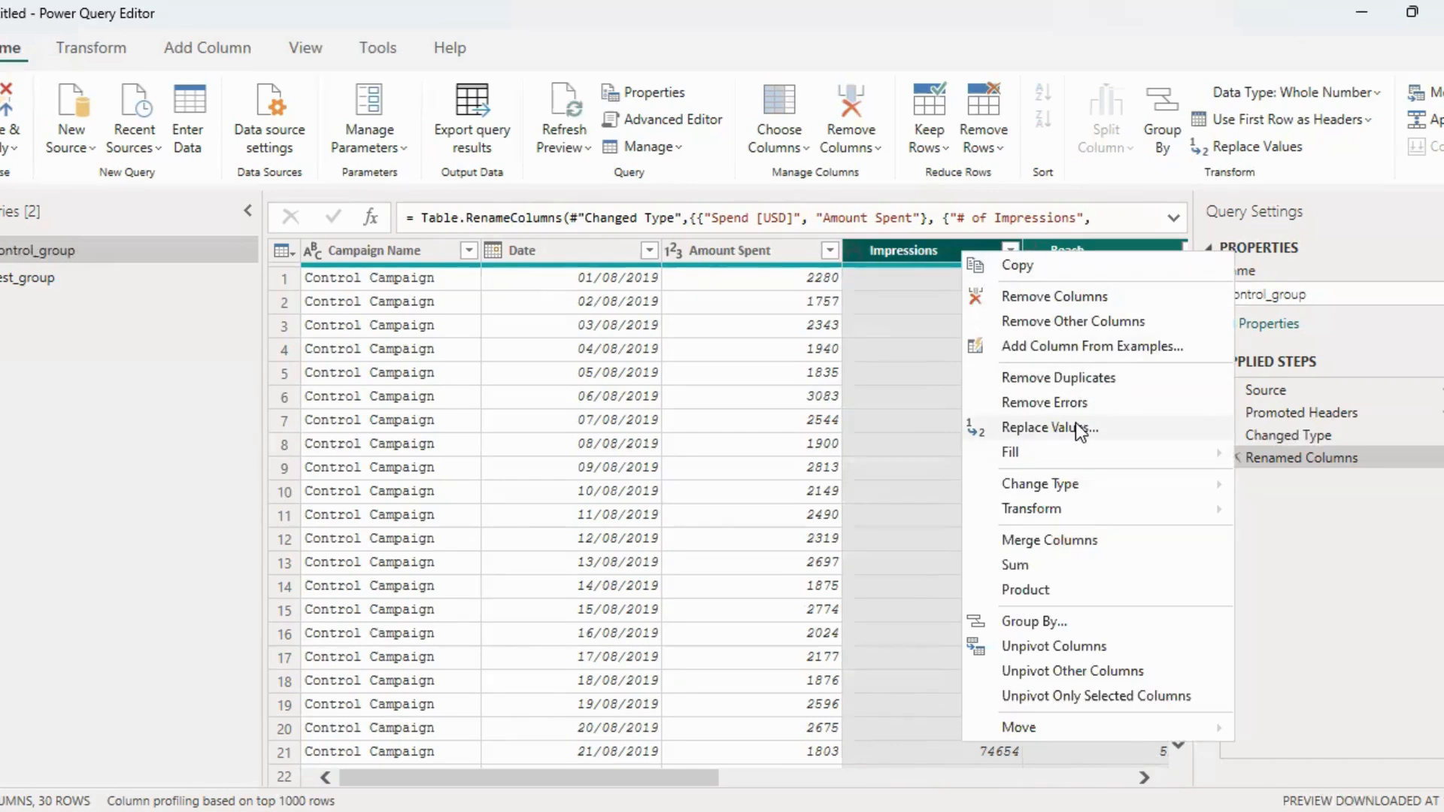
{"action": "left_click", "coordinate": [1077, 423]}
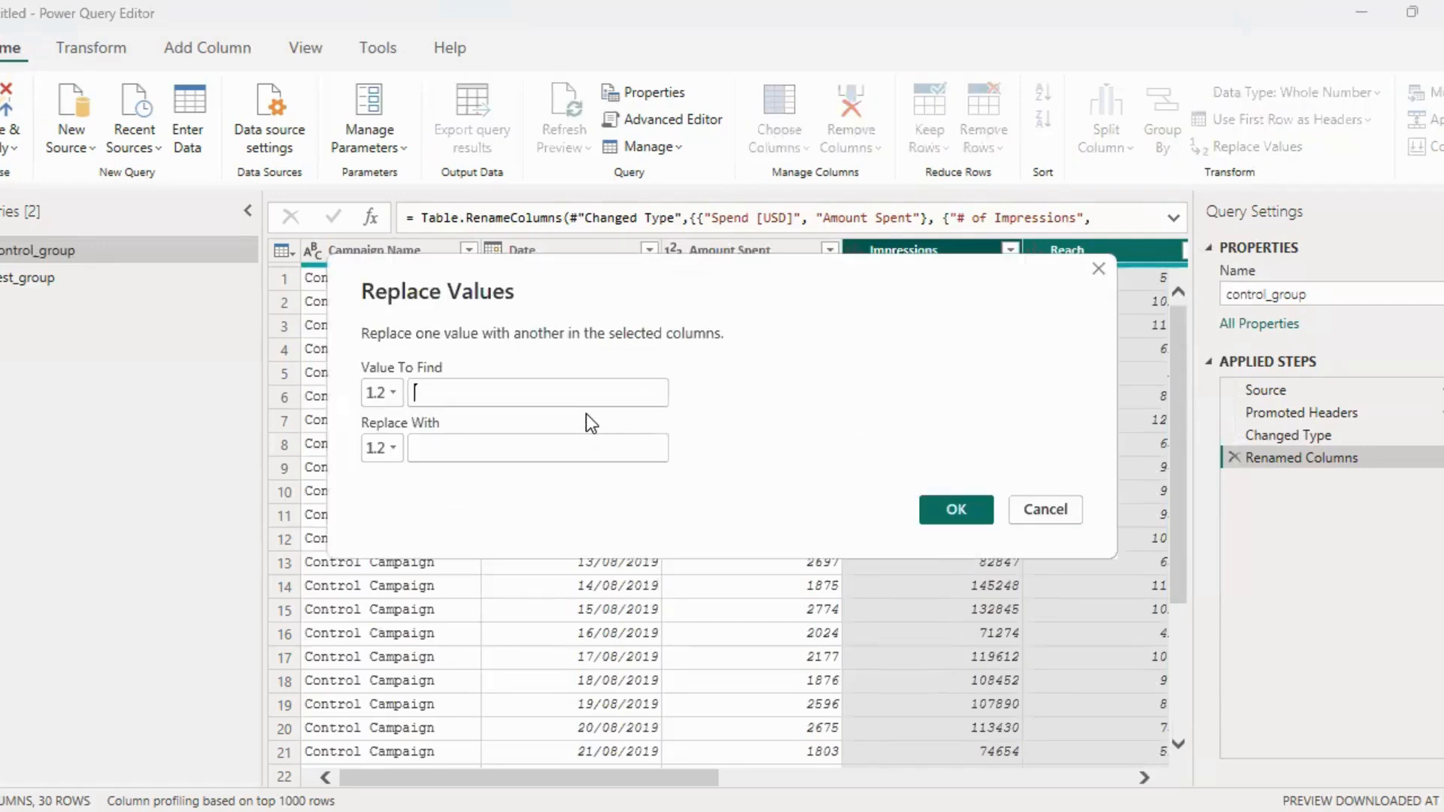
{"action": "type", "text": "null"}
{"action": "left_click", "coordinate": [570, 449]}
{"action": "type", "text": "0"}
{"action": "left_click", "coordinate": [937, 507]}
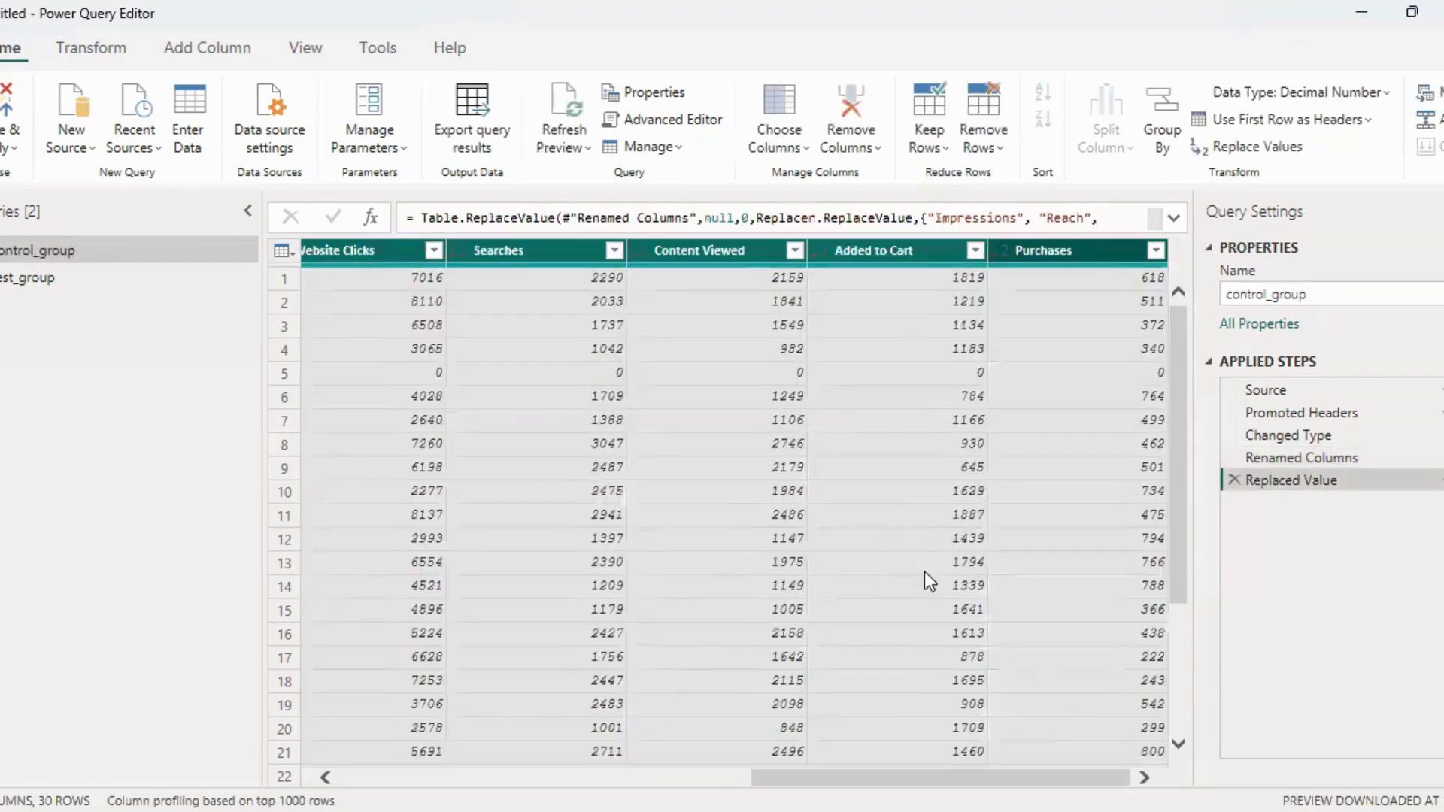
Open the test_group query and rename its Spend [USD] column to Amount Spent
{"action": "left_click_drag", "start_coordinate": [963, 778], "coordinate": [462, 777]}
{"action": "left_click_drag", "start_coordinate": [633, 778], "coordinate": [372, 778]}
{"action": "left_click", "coordinate": [96, 278]}
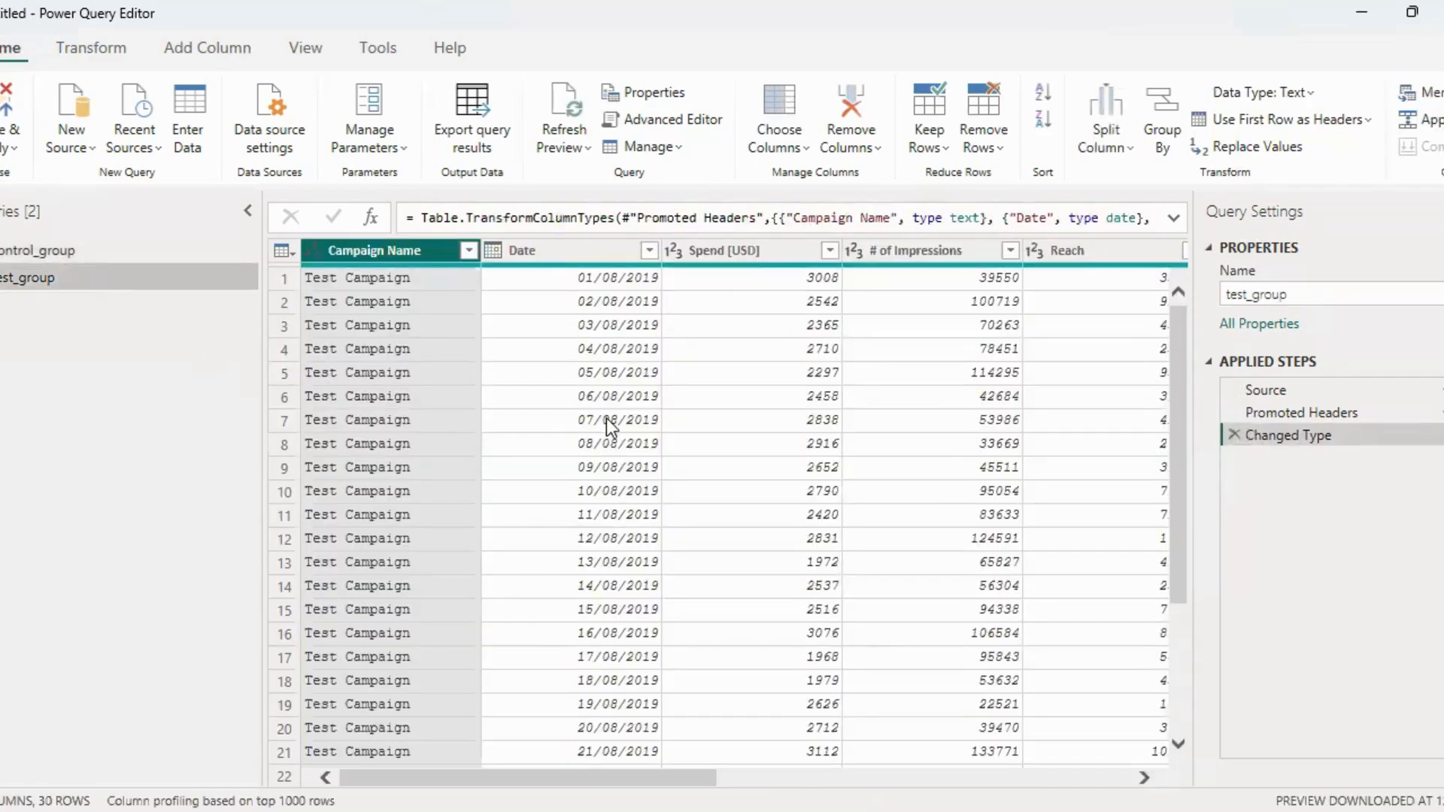
{"action": "double_click", "coordinate": [696, 256]}
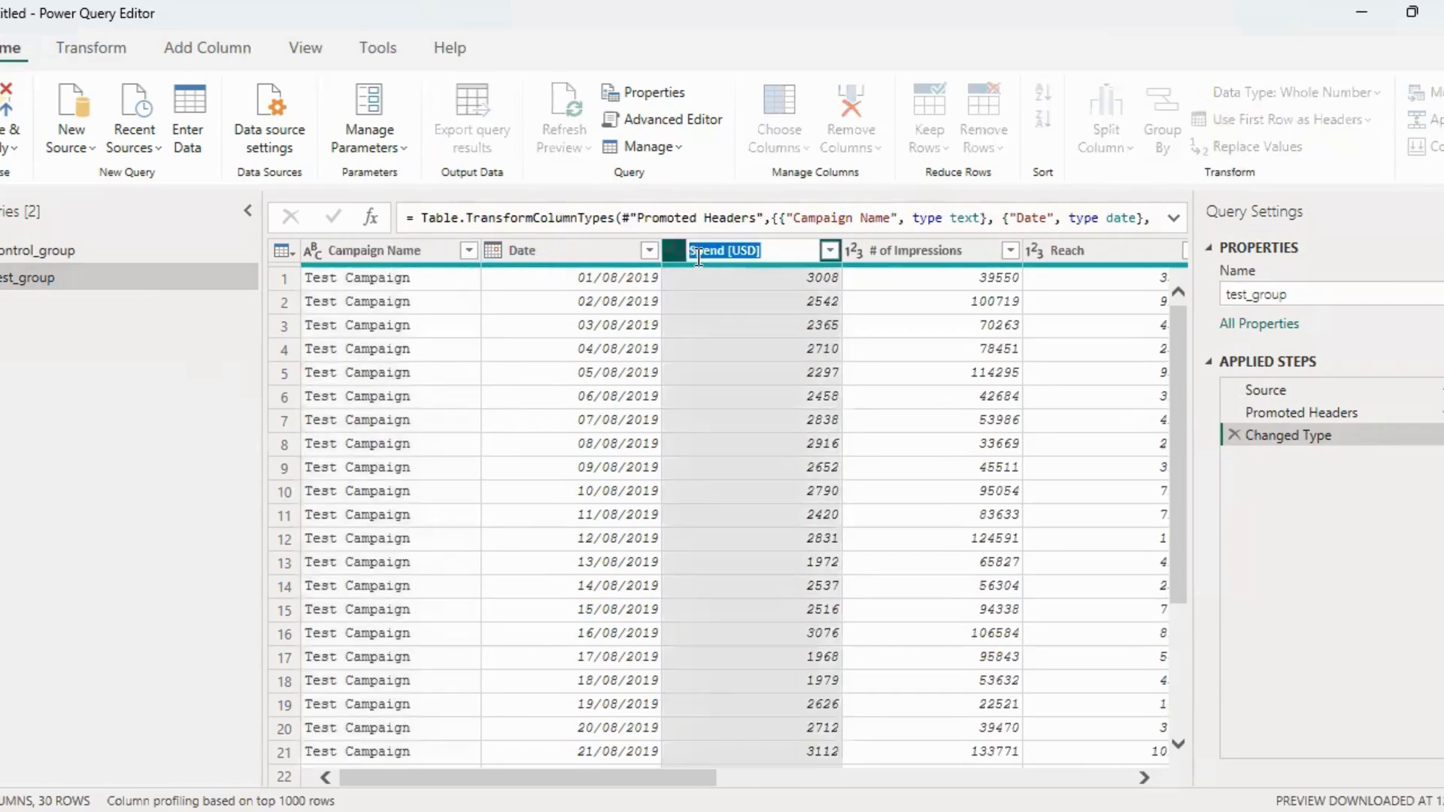
{"action": "type", "text": "Amount Spent"}
{"action": "key", "text": "Return"}
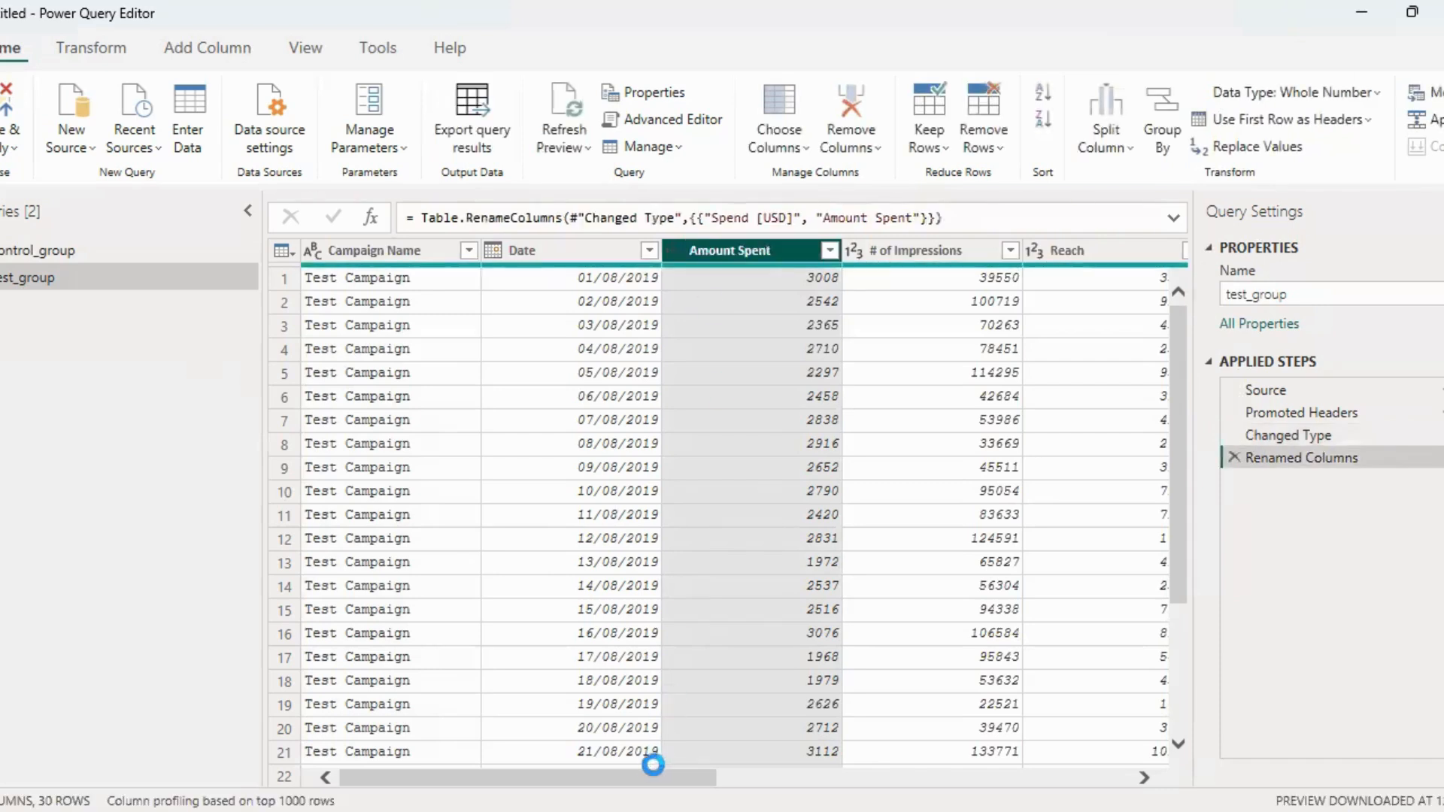
Shorten the # of Impressions column name in test_group to Impressions
{"action": "left_click_drag", "start_coordinate": [650, 776], "coordinate": [699, 774]}
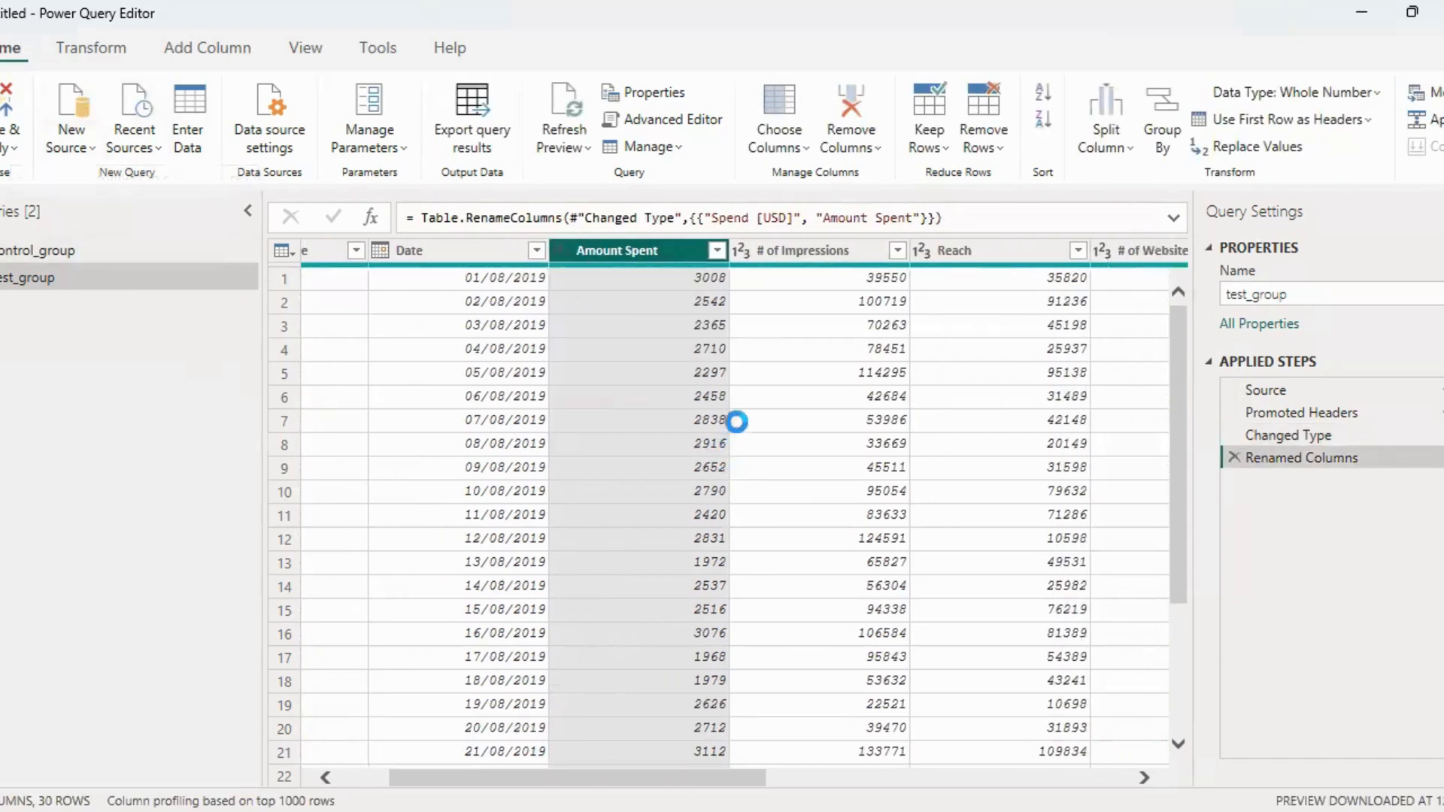
{"action": "double_click", "coordinate": [802, 247]}
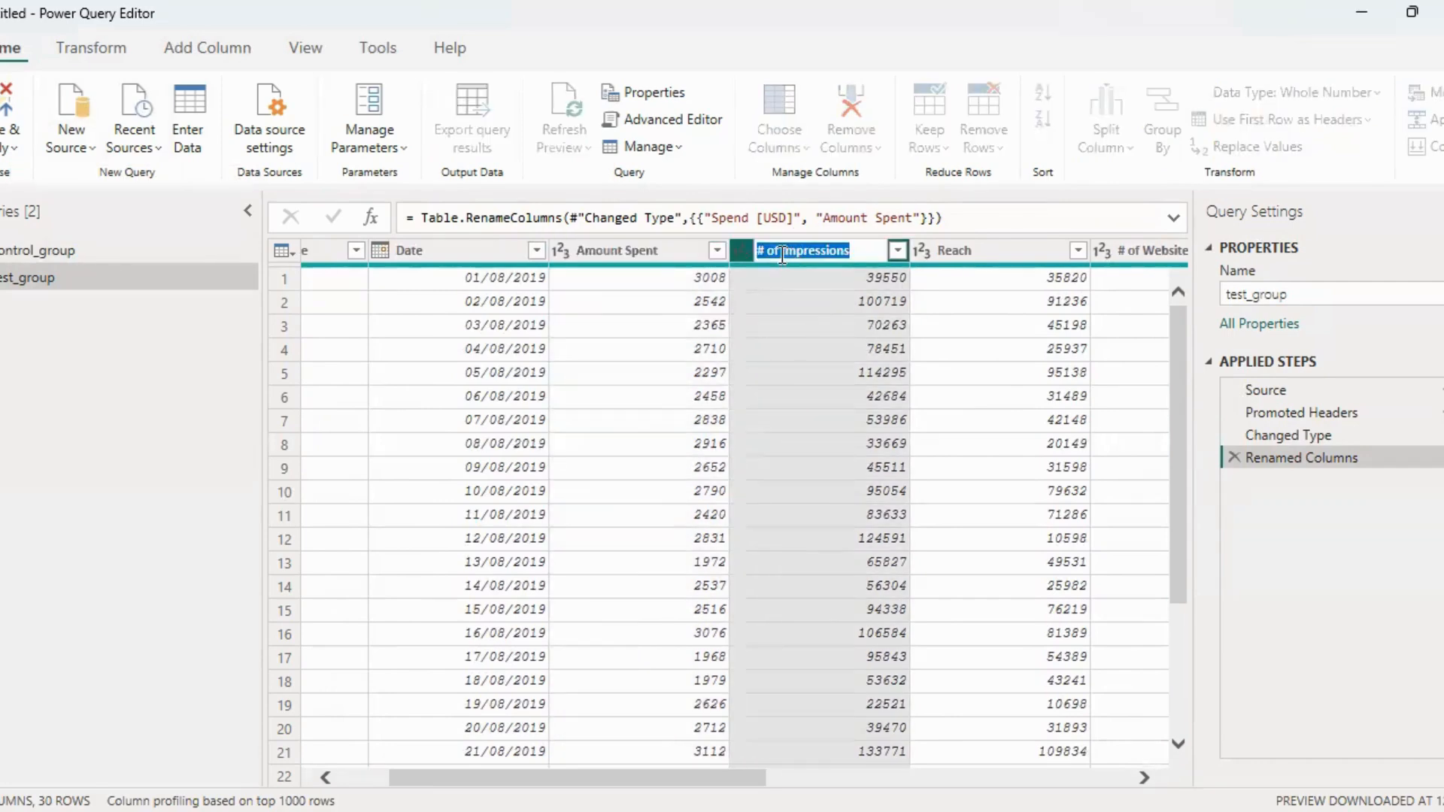
{"action": "left_click", "coordinate": [780, 250]}
{"action": "key", "text": "BackSpace"}
{"action": "key", "text": "Return"}
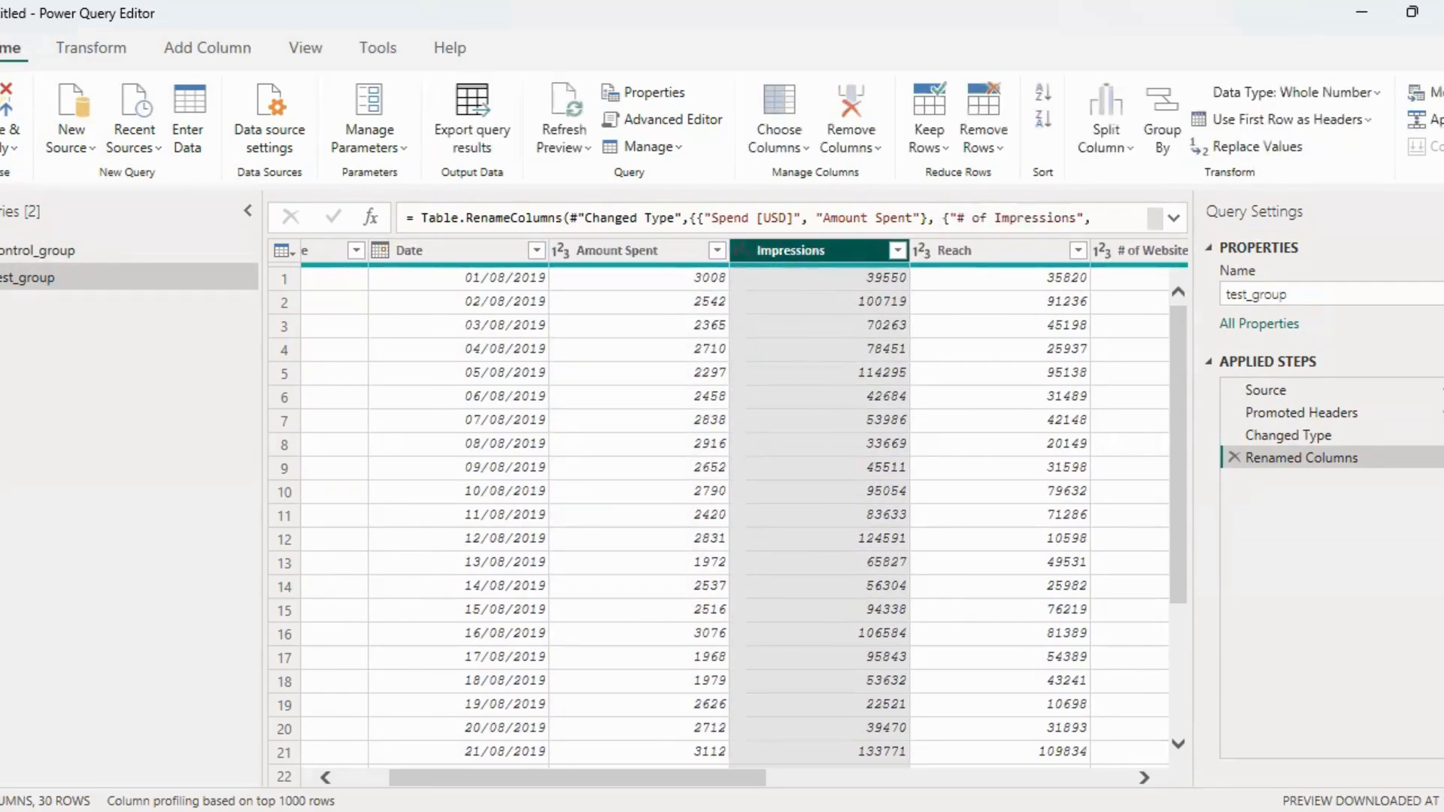
Remove the "# of" prefix from the website clicks column name in test_group, leaving Website Clicks
{"action": "left_click_drag", "start_coordinate": [742, 777], "coordinate": [832, 777]}
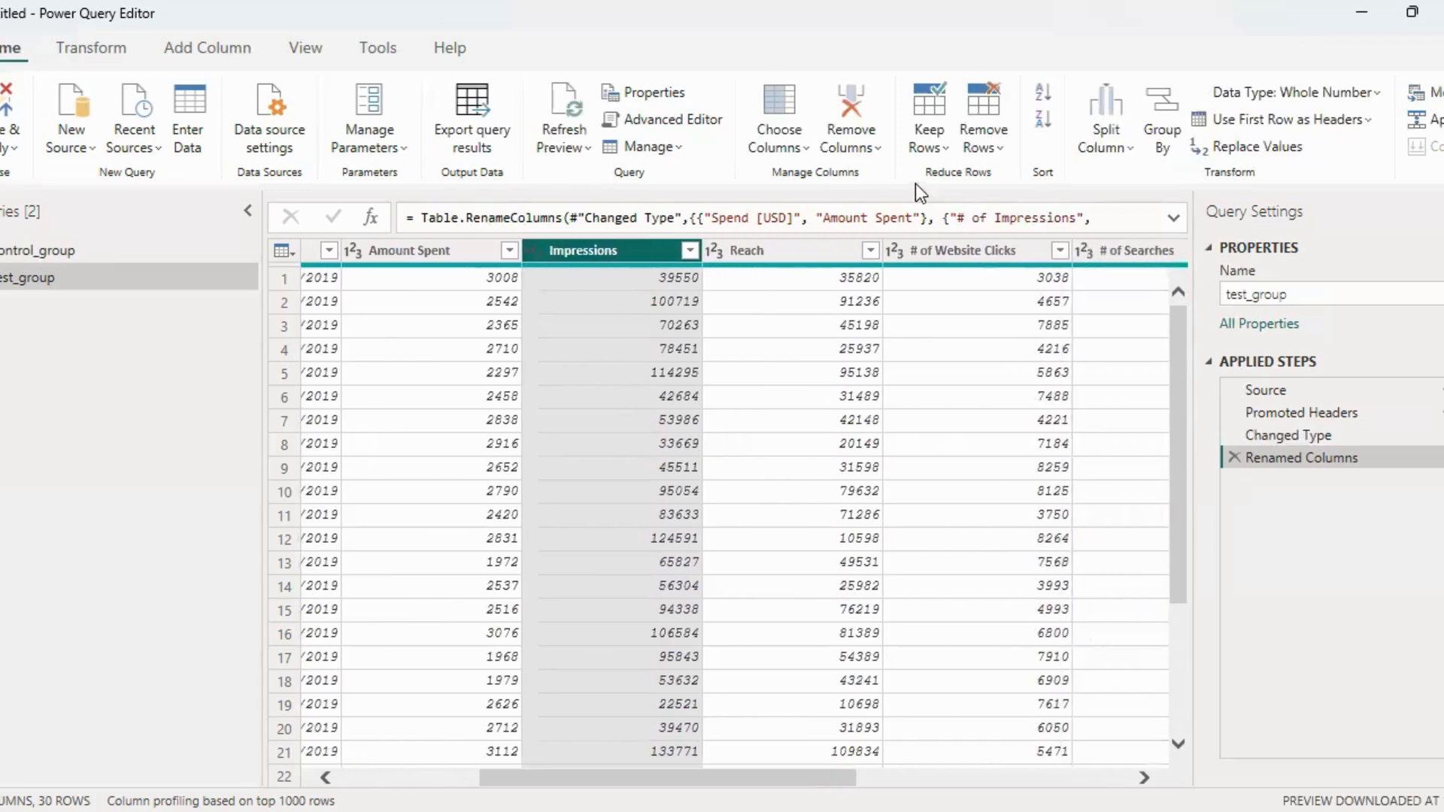
{"action": "left_click", "coordinate": [954, 255]}
{"action": "double_click", "coordinate": [954, 254]}
{"action": "left_click", "coordinate": [935, 250]}
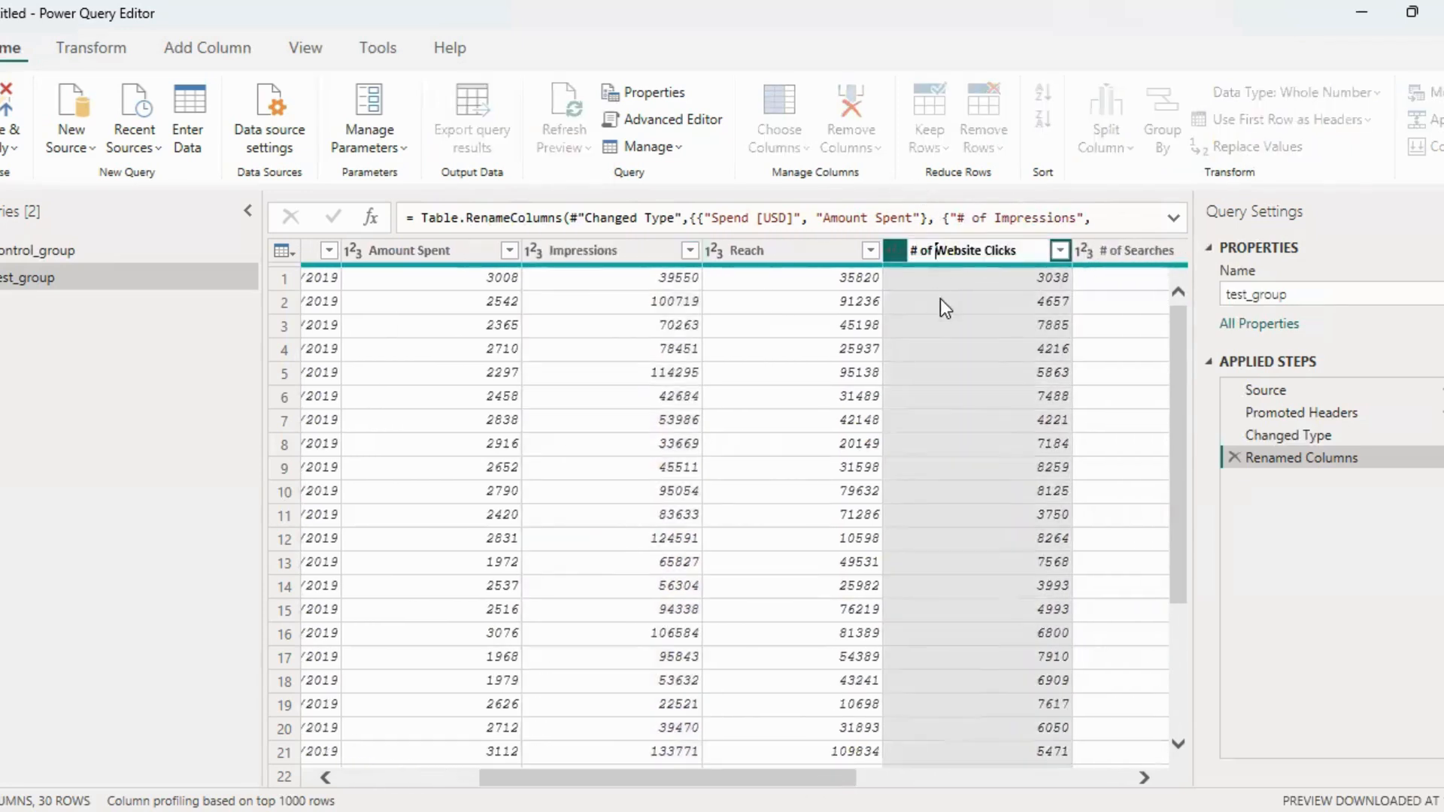
{"action": "key", "text": "ctrl+shift+Left"}
{"action": "key", "text": "ctrl+shift+Left"}
{"action": "key", "text": "BackSpace"}
{"action": "key", "text": "Return"}
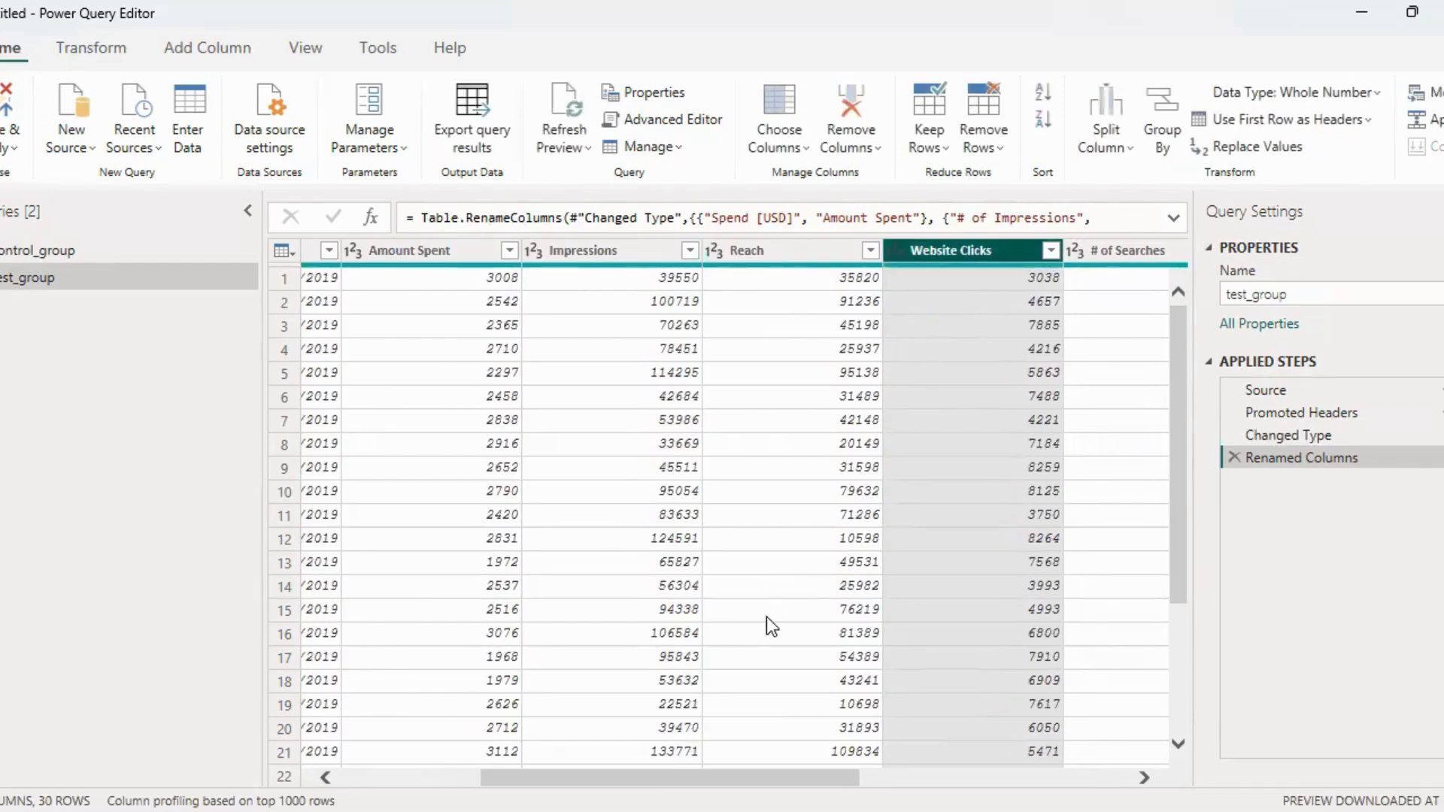
Shorten the # of Searches column name in test_group to Searches
{"action": "left_click_drag", "start_coordinate": [773, 782], "coordinate": [922, 778]}
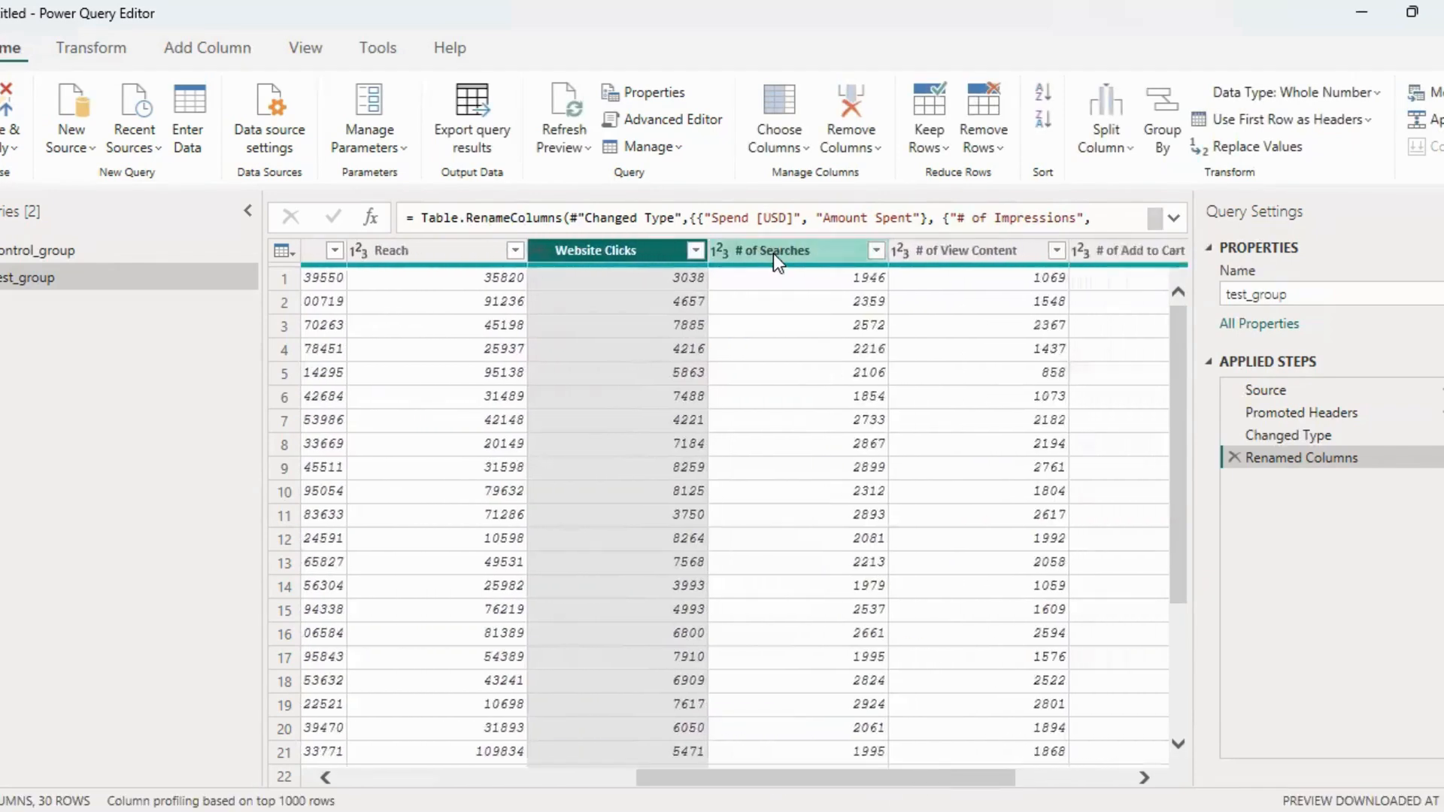
{"action": "left_click", "coordinate": [775, 252]}
{"action": "double_click", "coordinate": [775, 252]}
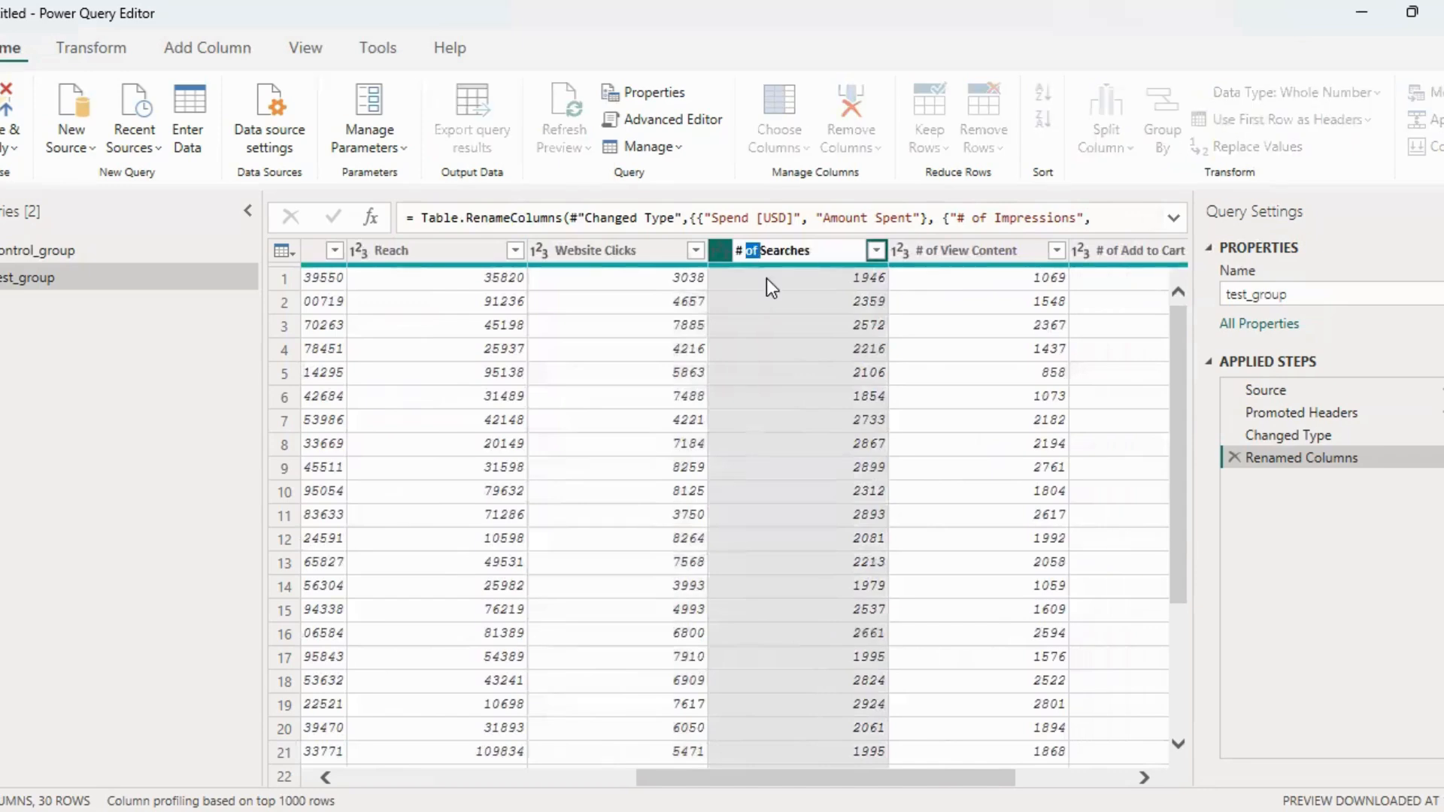
{"action": "key", "text": "ctrl+shift+Left"}
{"action": "key", "text": "BackSpace"}
{"action": "key", "text": "Return"}
Rename the # of View Content column of test_group to Content Viewed
{"action": "left_click", "coordinate": [974, 251]}
{"action": "double_click", "coordinate": [973, 251]}
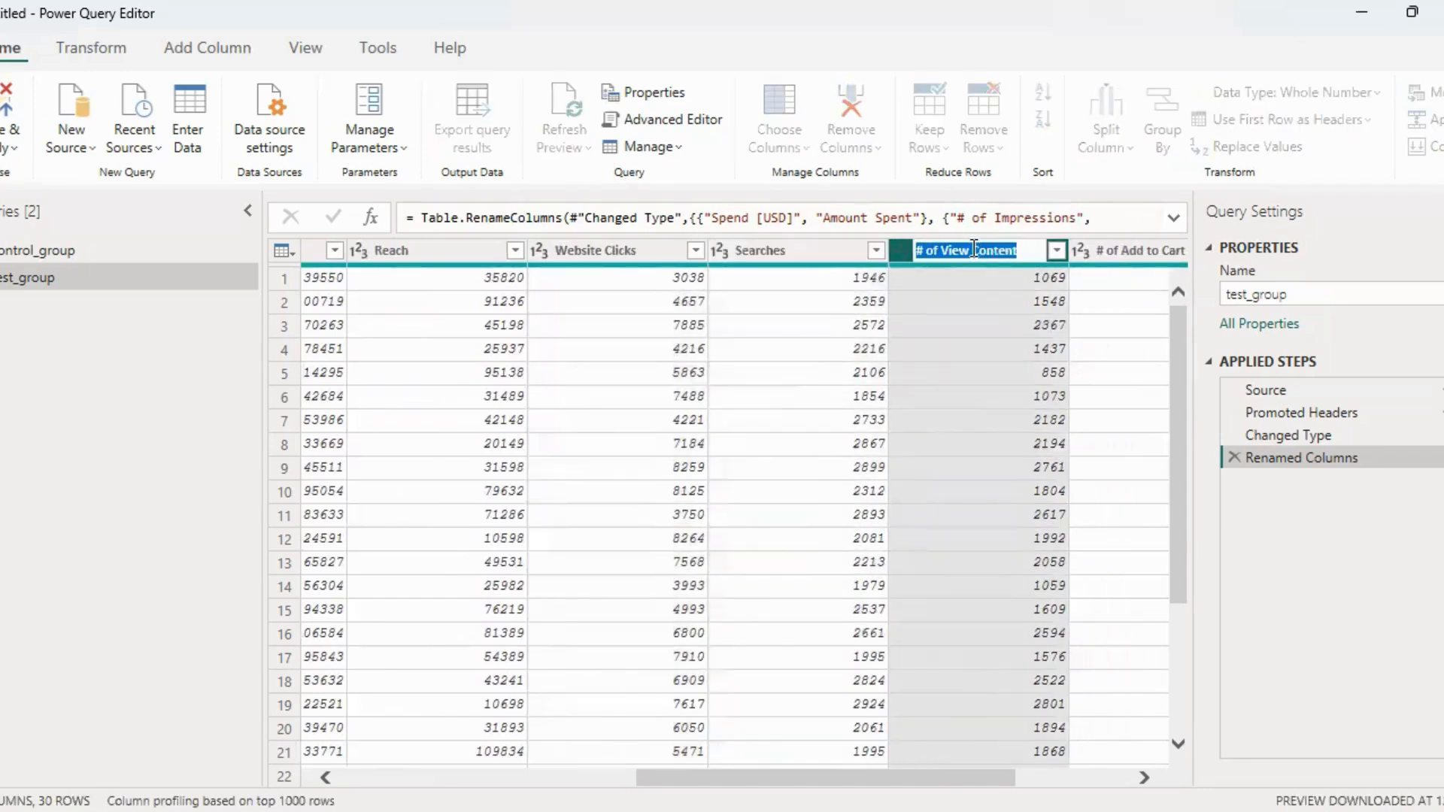
{"action": "left_click", "coordinate": [974, 251]}
{"action": "key", "text": "ctrl+shift+Left"}
{"action": "key", "text": "ctrl+shift+Left"}
{"action": "key", "text": "ctrl+shift+Left"}
{"action": "key", "text": "BackSpace"}
{"action": "type", "text": "Viewed"}
{"action": "key", "text": "Return"}
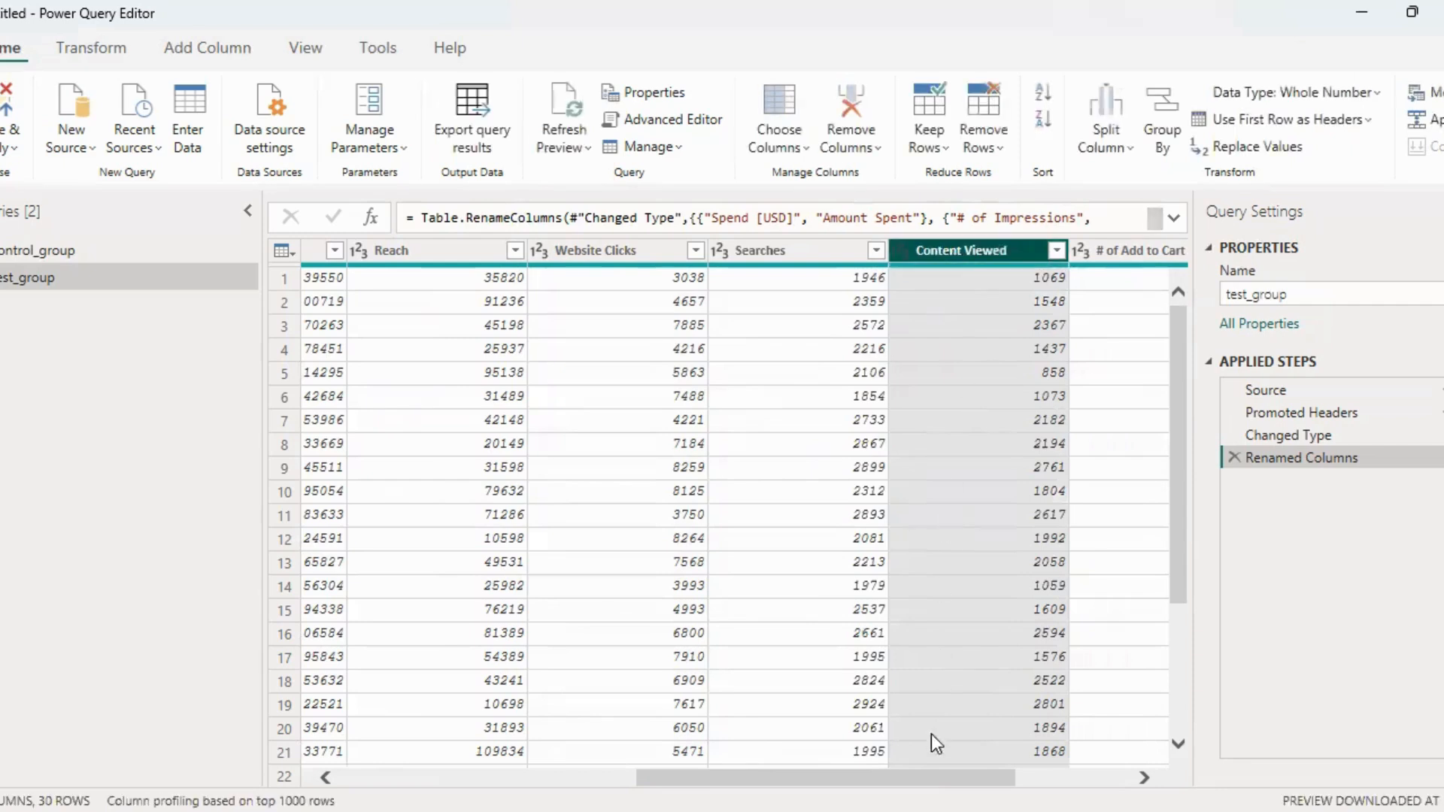
Rename the # of Add to Cart column of test_group to Added to Cart
{"action": "left_click_drag", "start_coordinate": [933, 778], "coordinate": [1047, 777]}
{"action": "double_click", "coordinate": [933, 254]}
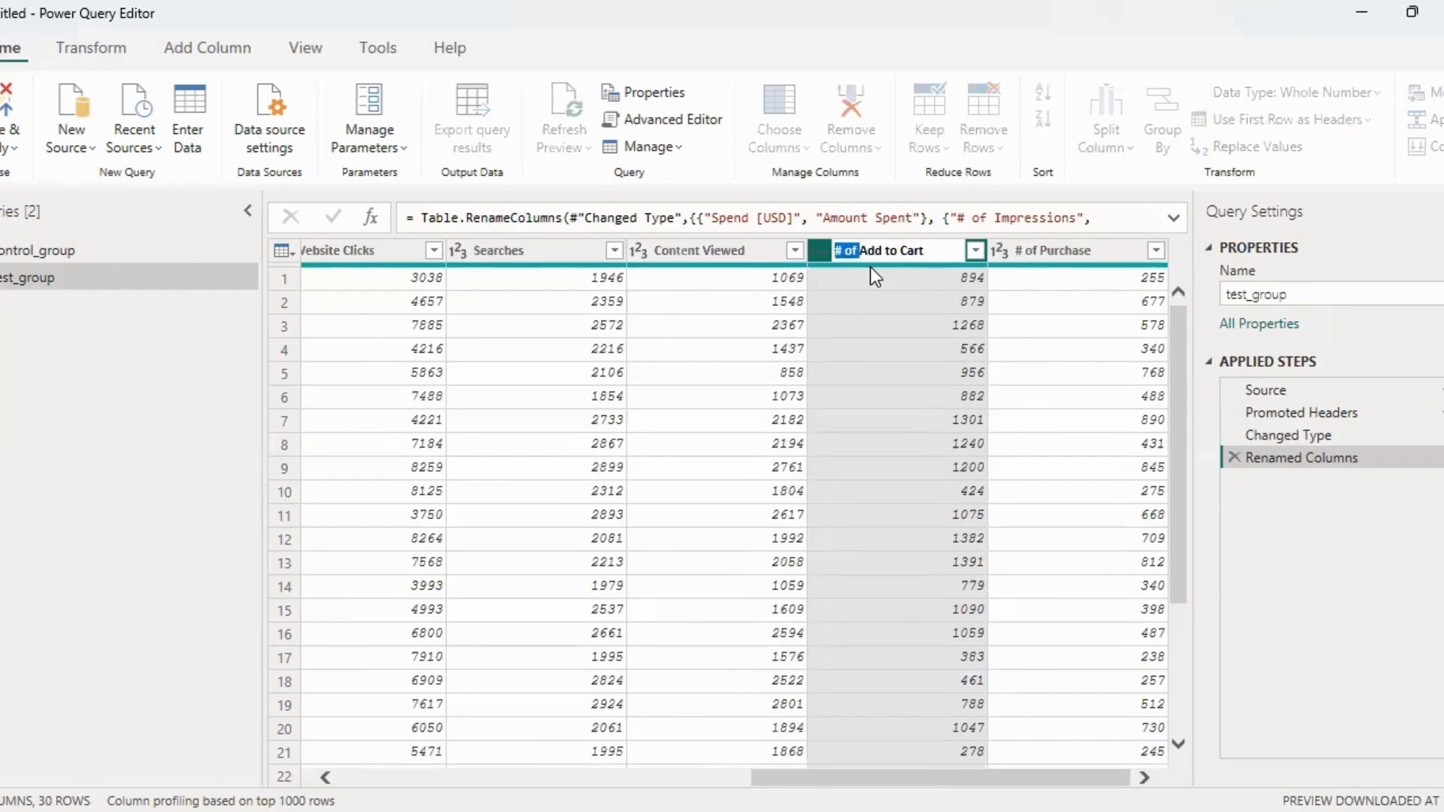
{"action": "key", "text": "BackSpace"}
{"action": "type", "text": "ed"}
{"action": "key", "text": "Return"}
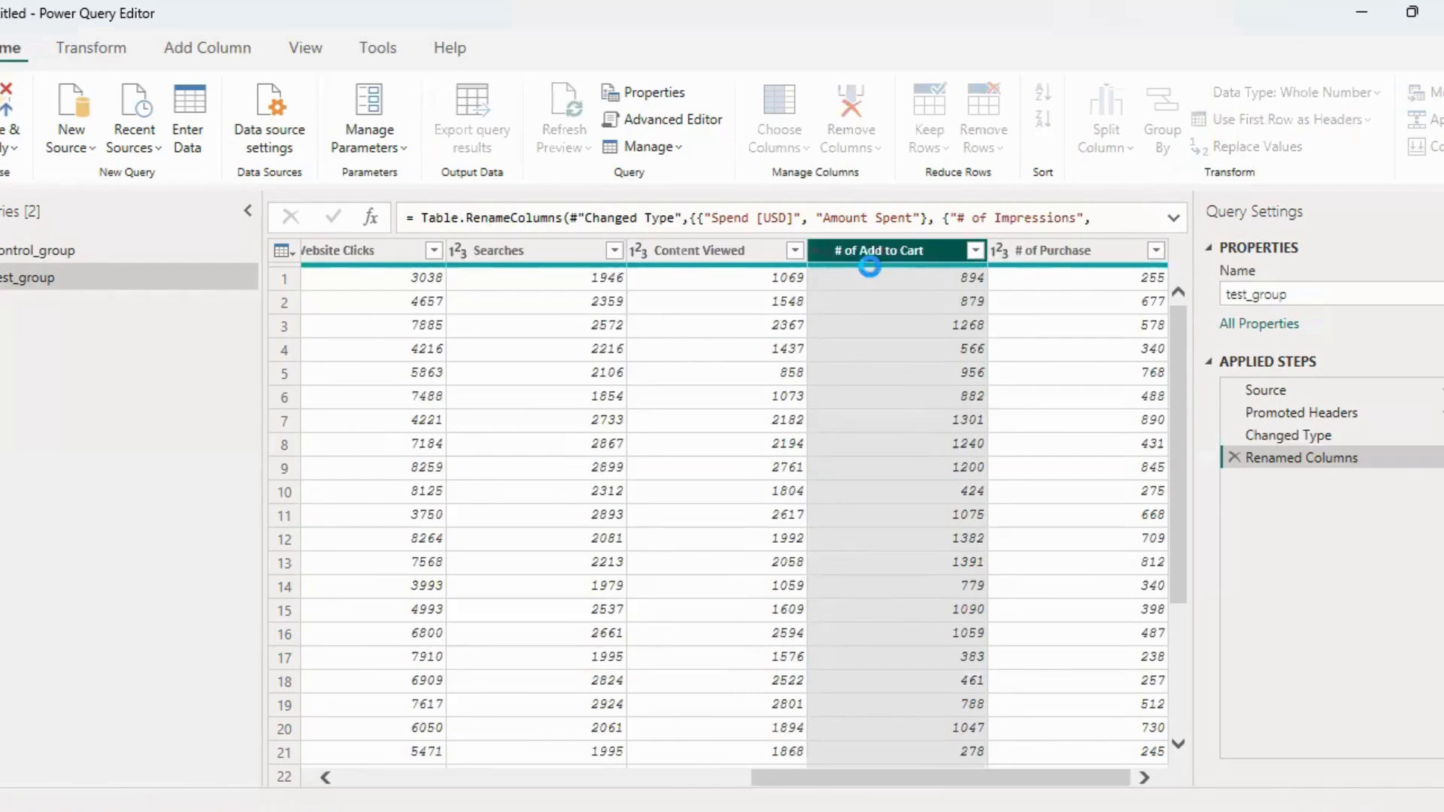
Rename the # of Purchase column of test_group to Purchases
{"action": "left_click", "coordinate": [1055, 250]}
{"action": "double_click", "coordinate": [1056, 250]}
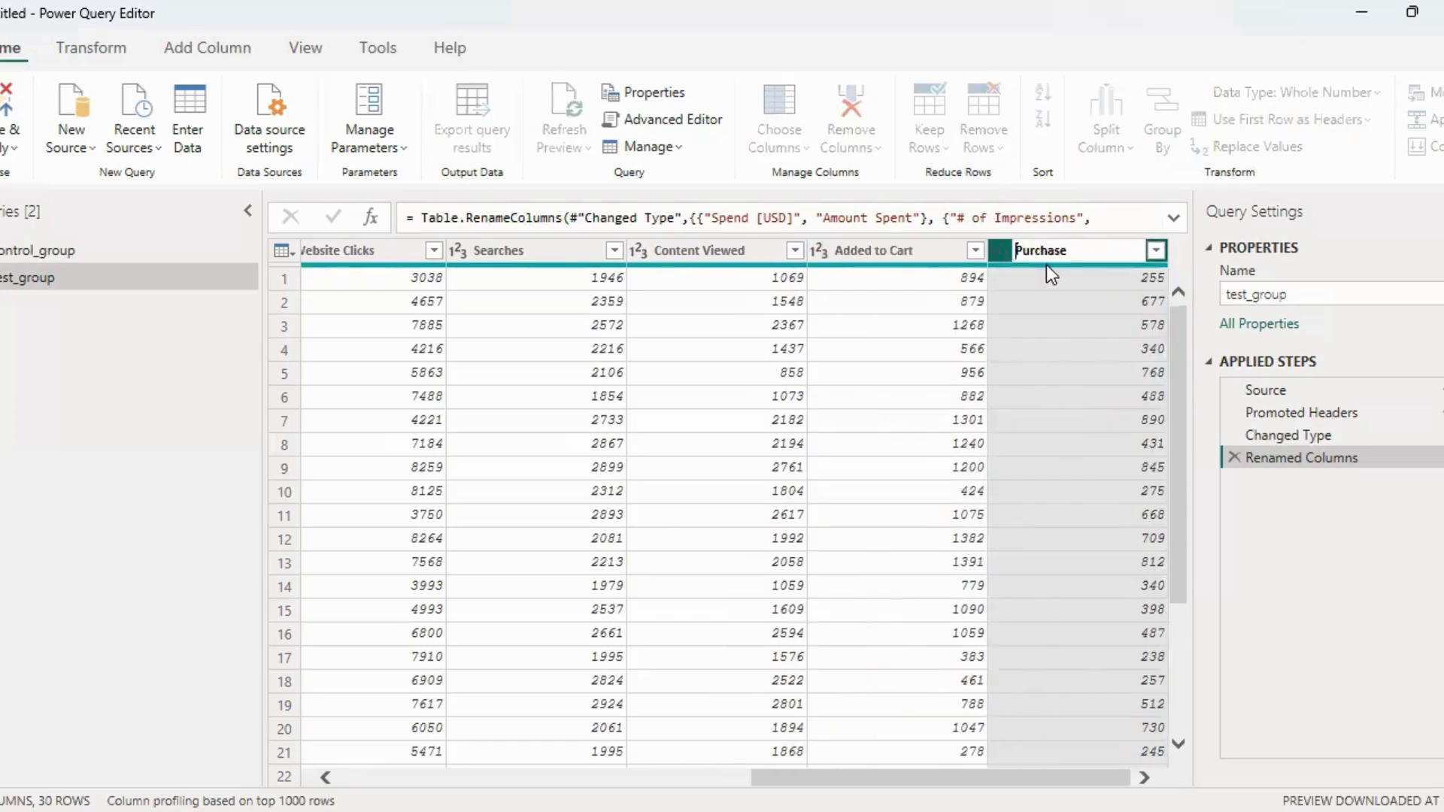
{"action": "type", "text": "s"}
{"action": "key", "text": "Return"}
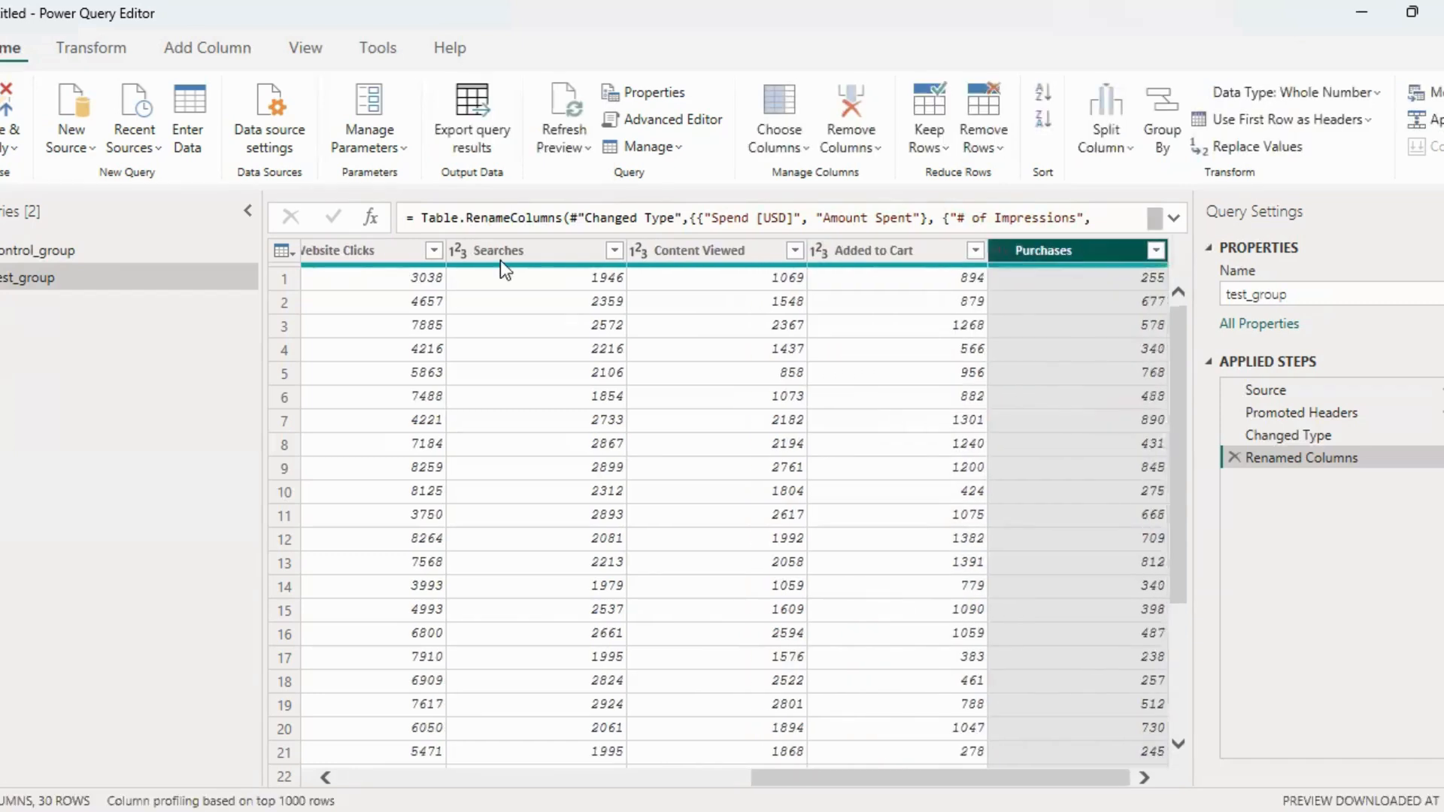
Compare the column names and data types of the control_group and test_group queries, returning to control_group
{"action": "left_click", "coordinate": [188, 254]}
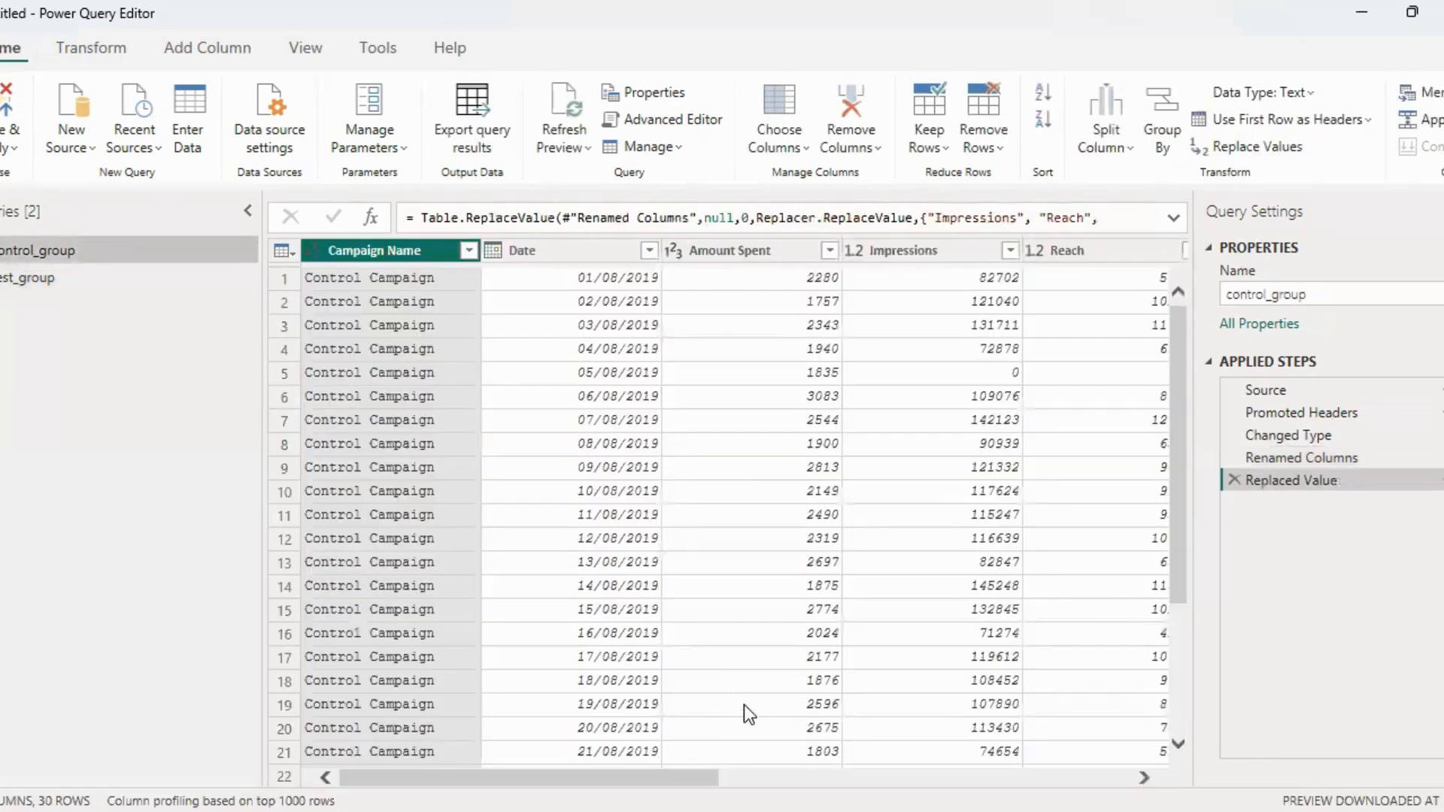
{"action": "left_click_drag", "start_coordinate": [667, 777], "coordinate": [1136, 775]}
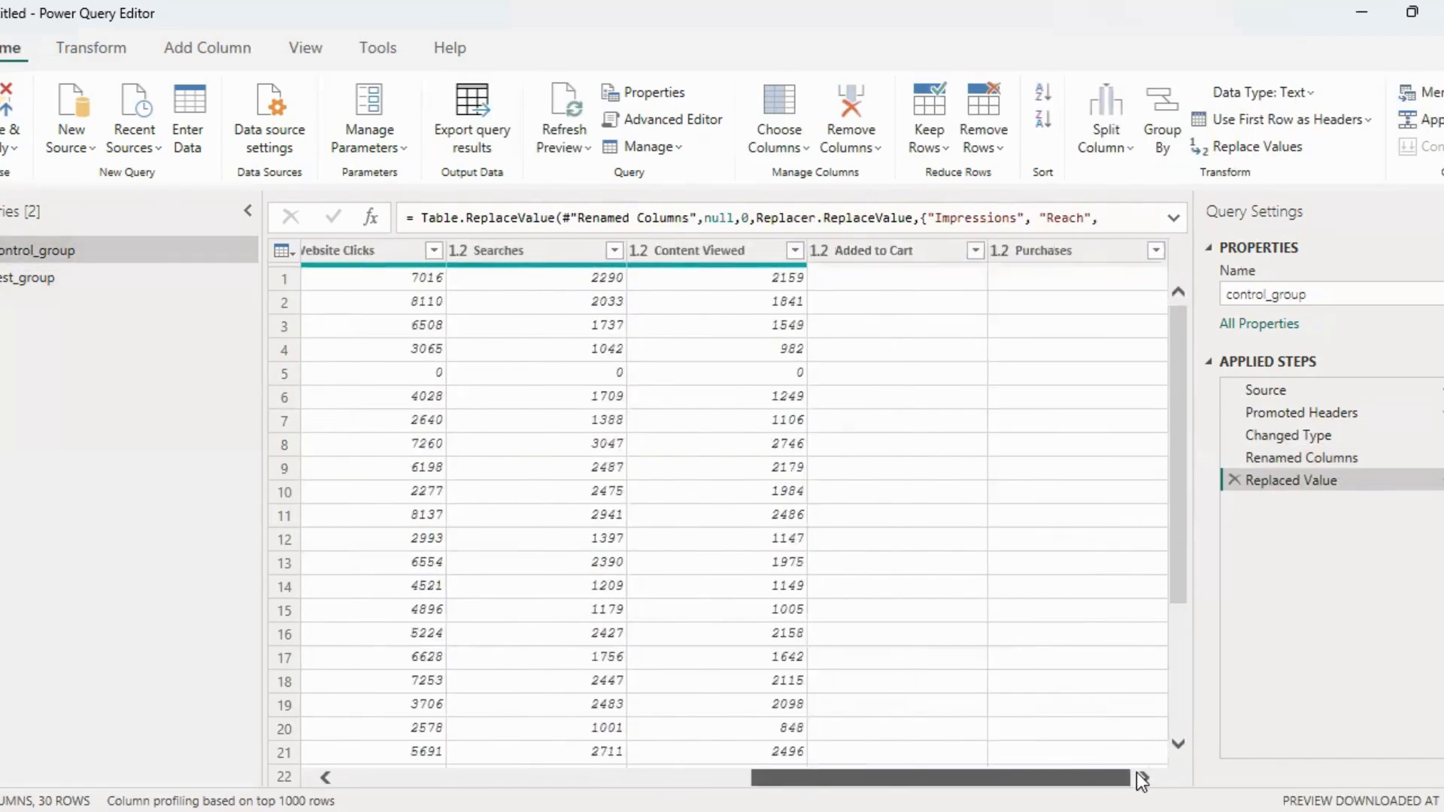
{"action": "left_click", "coordinate": [109, 279]}
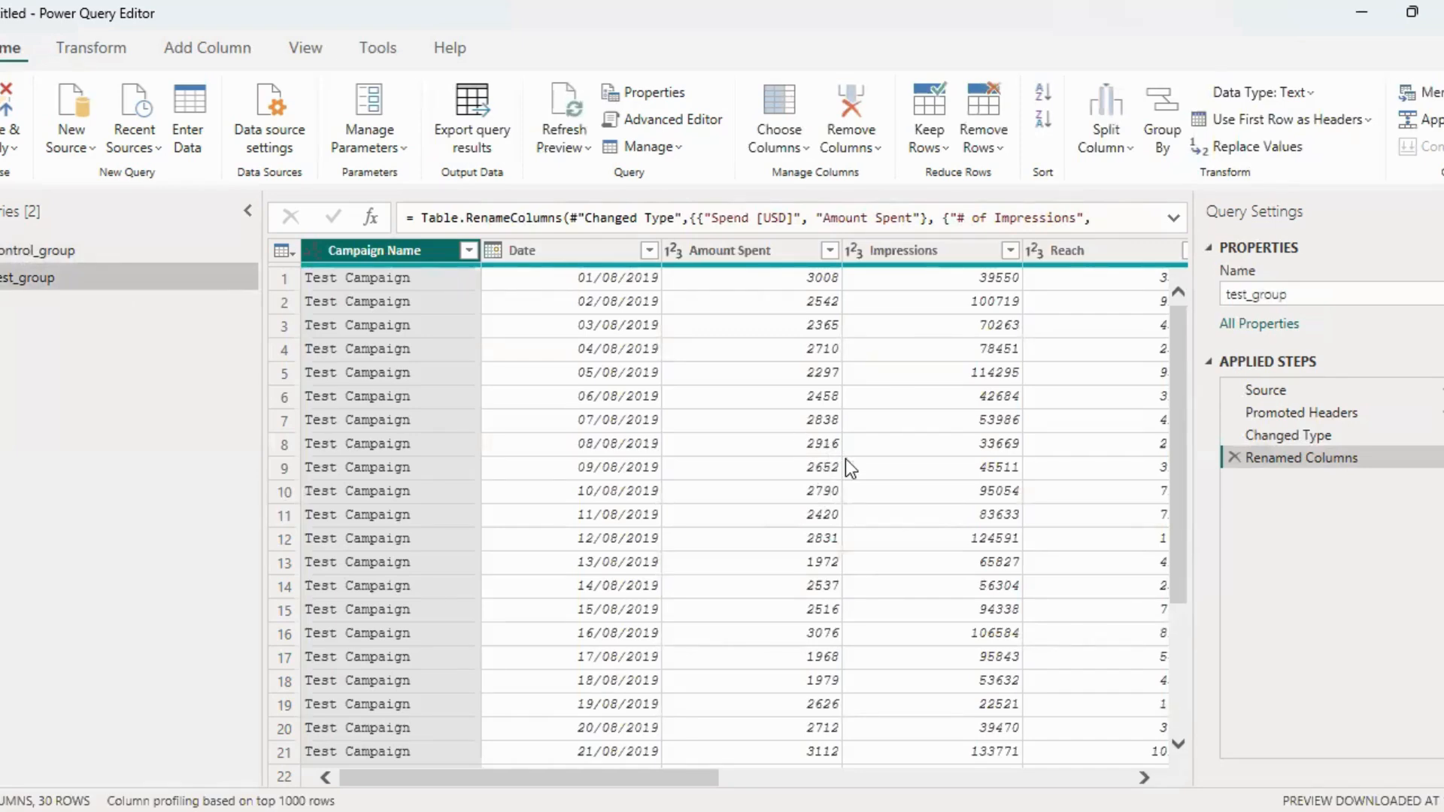
{"action": "left_click_drag", "start_coordinate": [535, 778], "coordinate": [639, 778]}
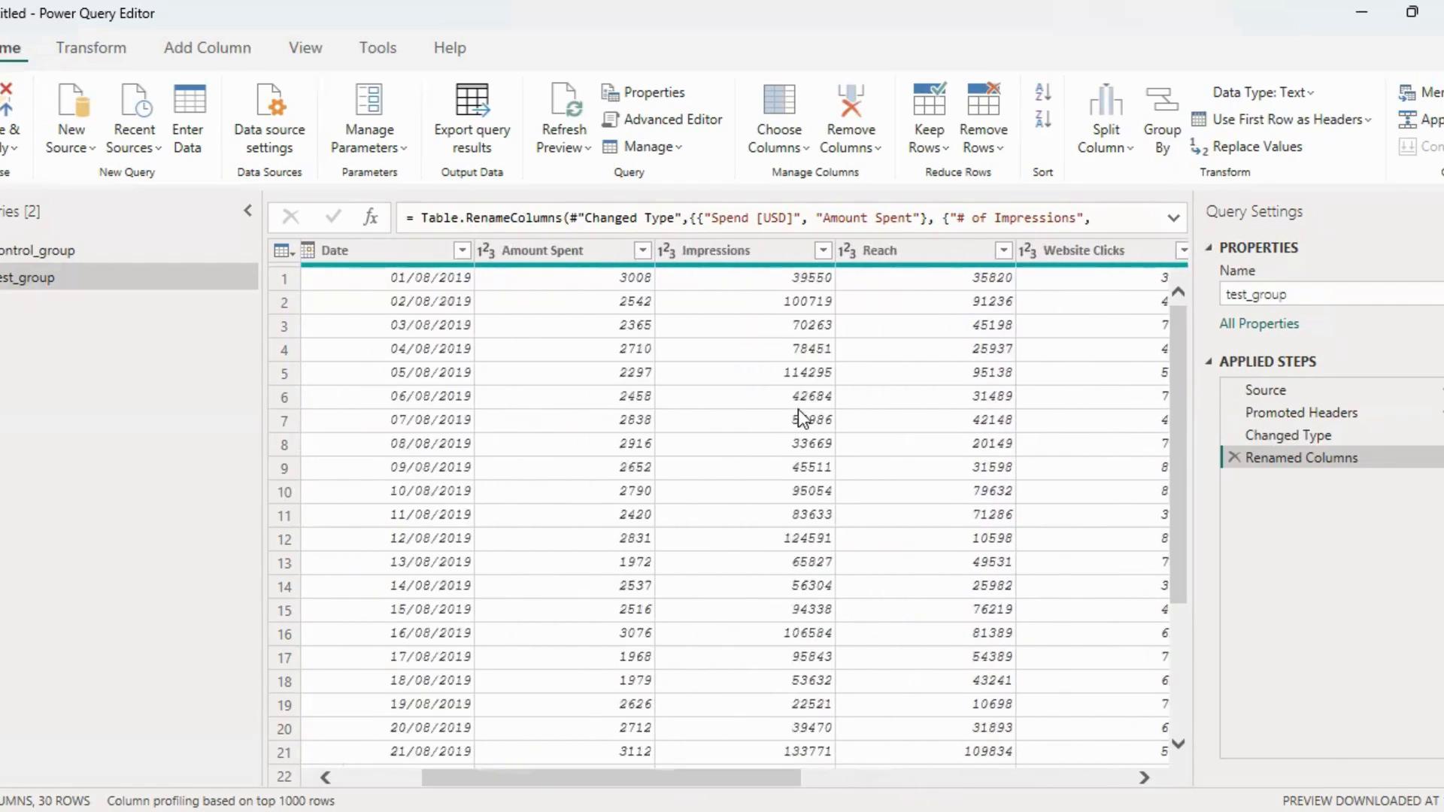
{"action": "left_click", "coordinate": [96, 249]}
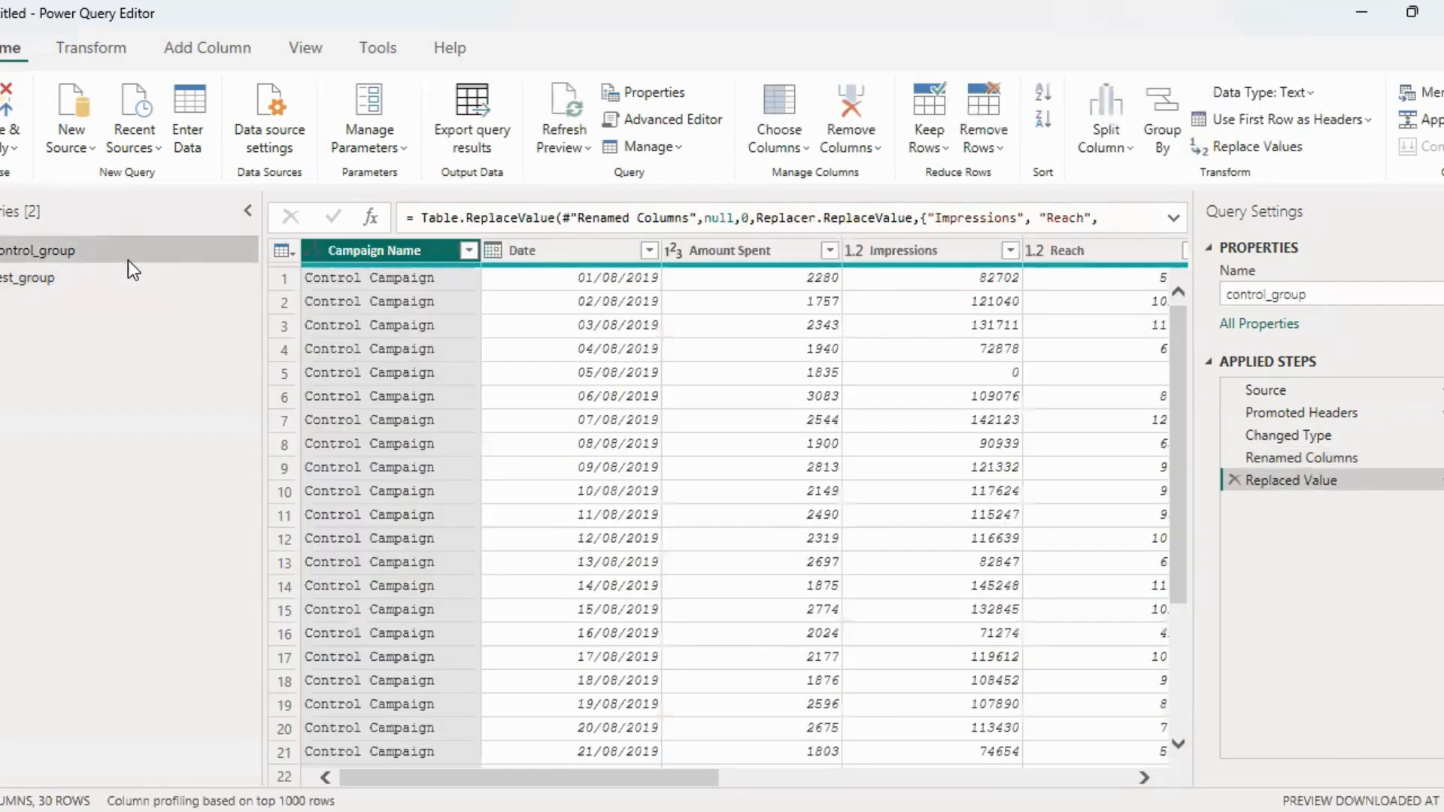
{"action": "scroll", "coordinate": [1331, 135], "scroll_direction": "right", "scroll_amount": 5}
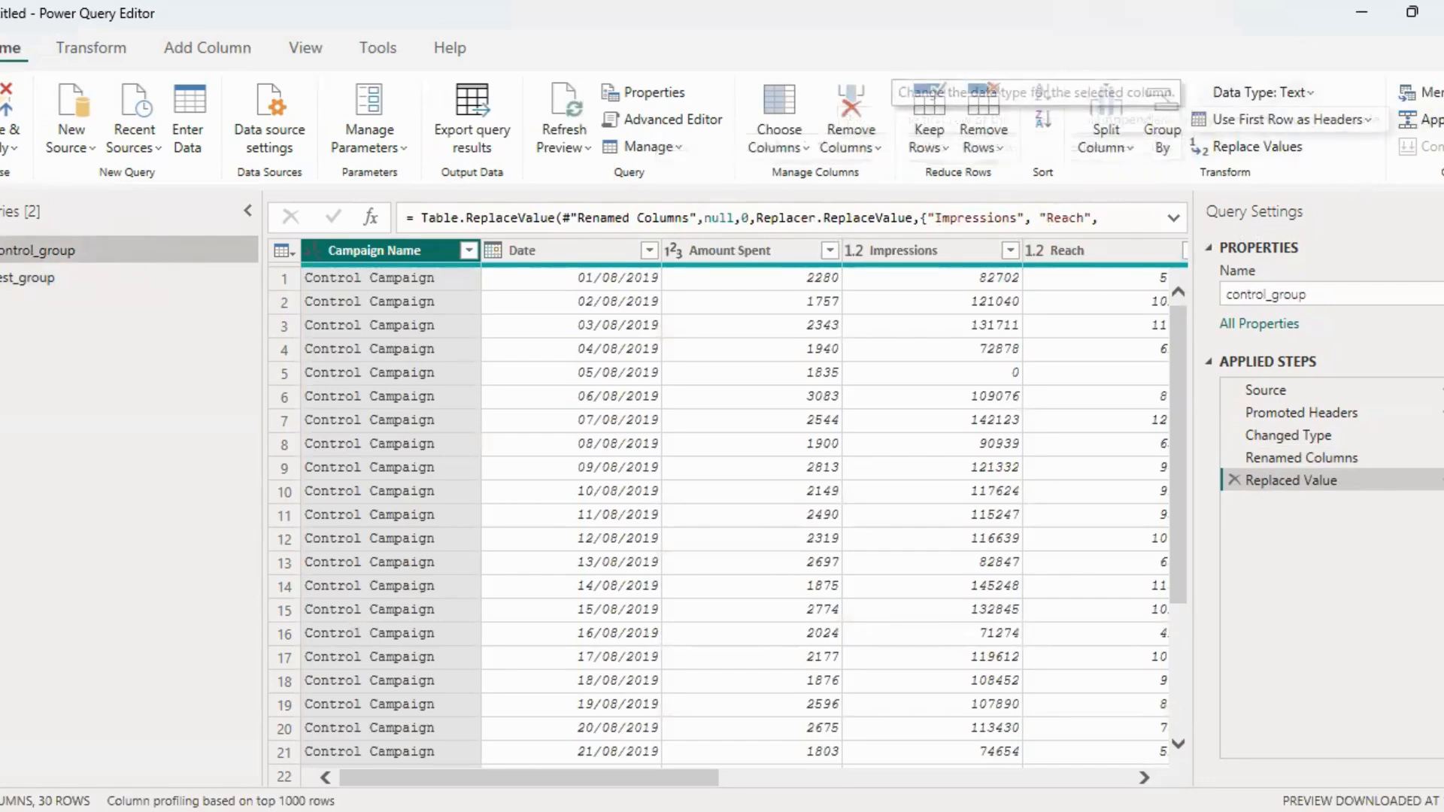
Append the control_group and test_group queries into a new combined query and compare it with test_group
{"action": "left_click", "coordinate": [1383, 122]}
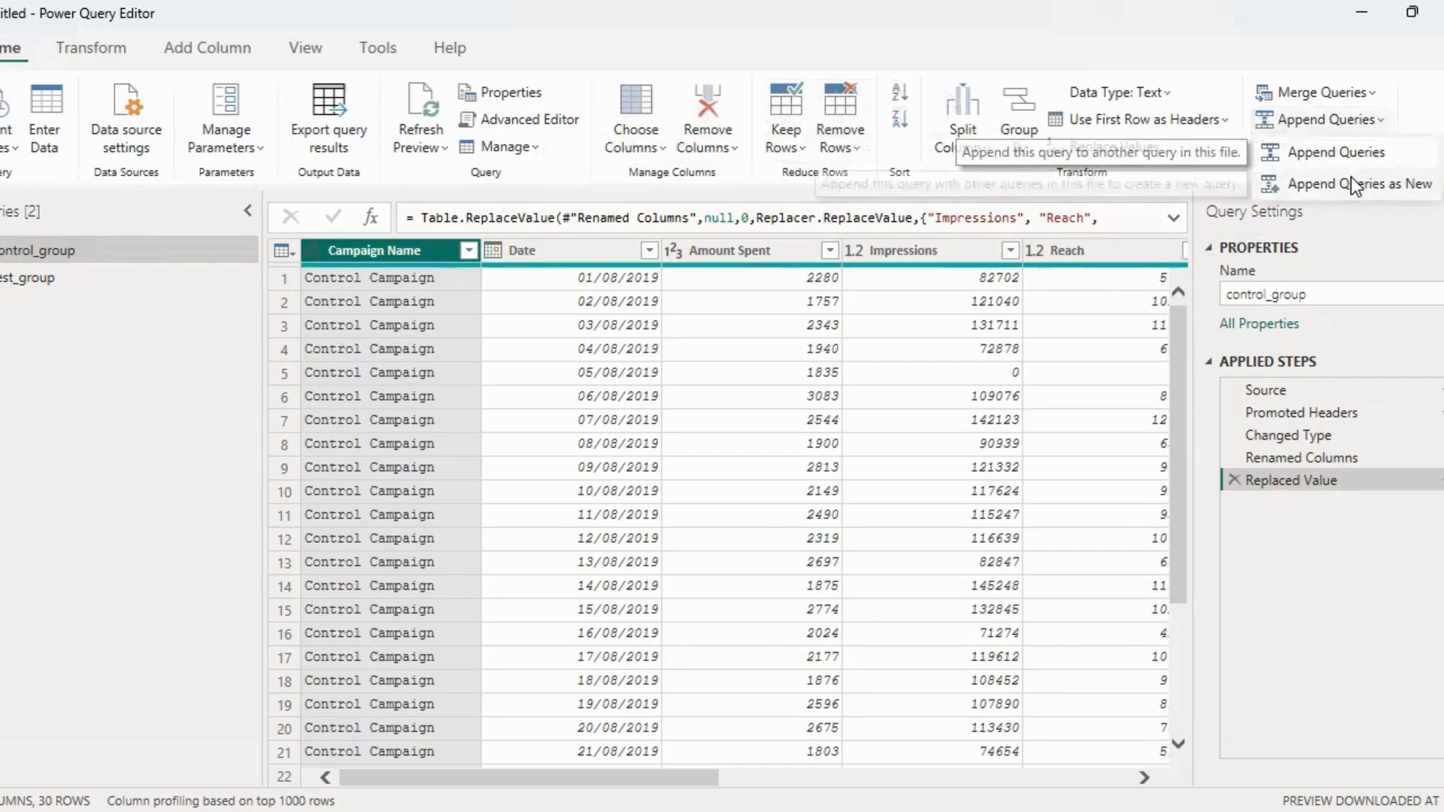
{"action": "left_click", "coordinate": [1350, 179]}
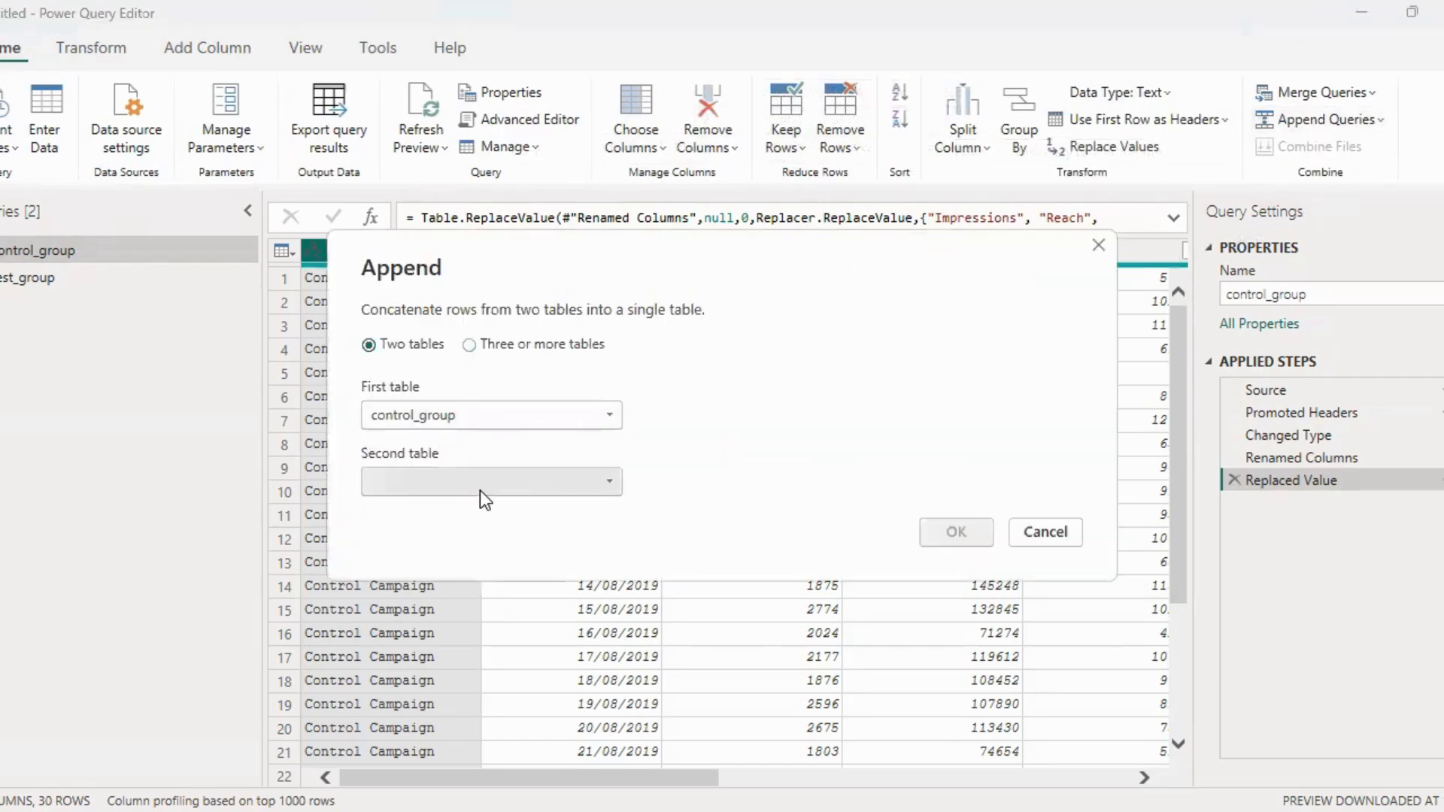
{"action": "left_click", "coordinate": [480, 490]}
{"action": "left_click", "coordinate": [472, 531]}
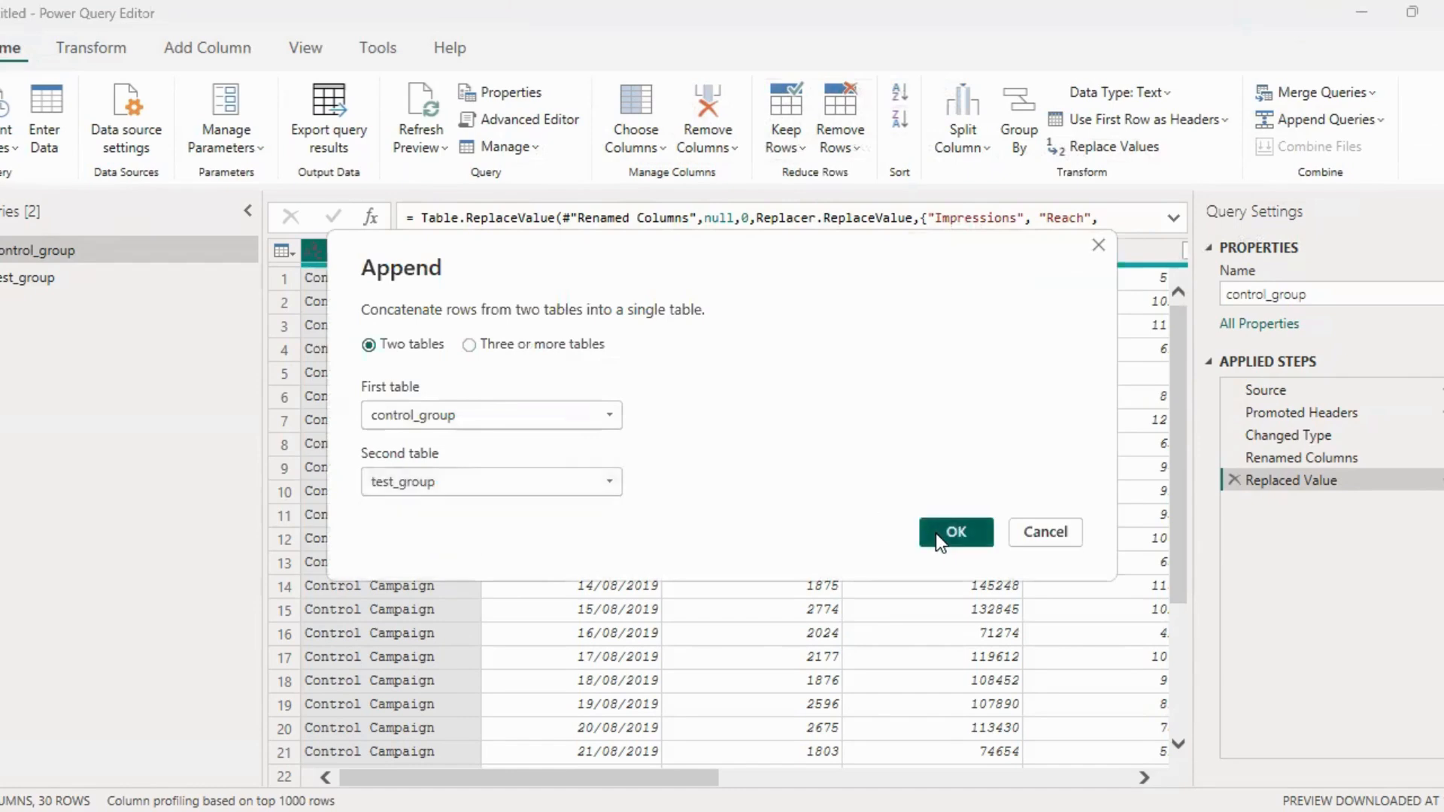
{"action": "left_click", "coordinate": [935, 534]}
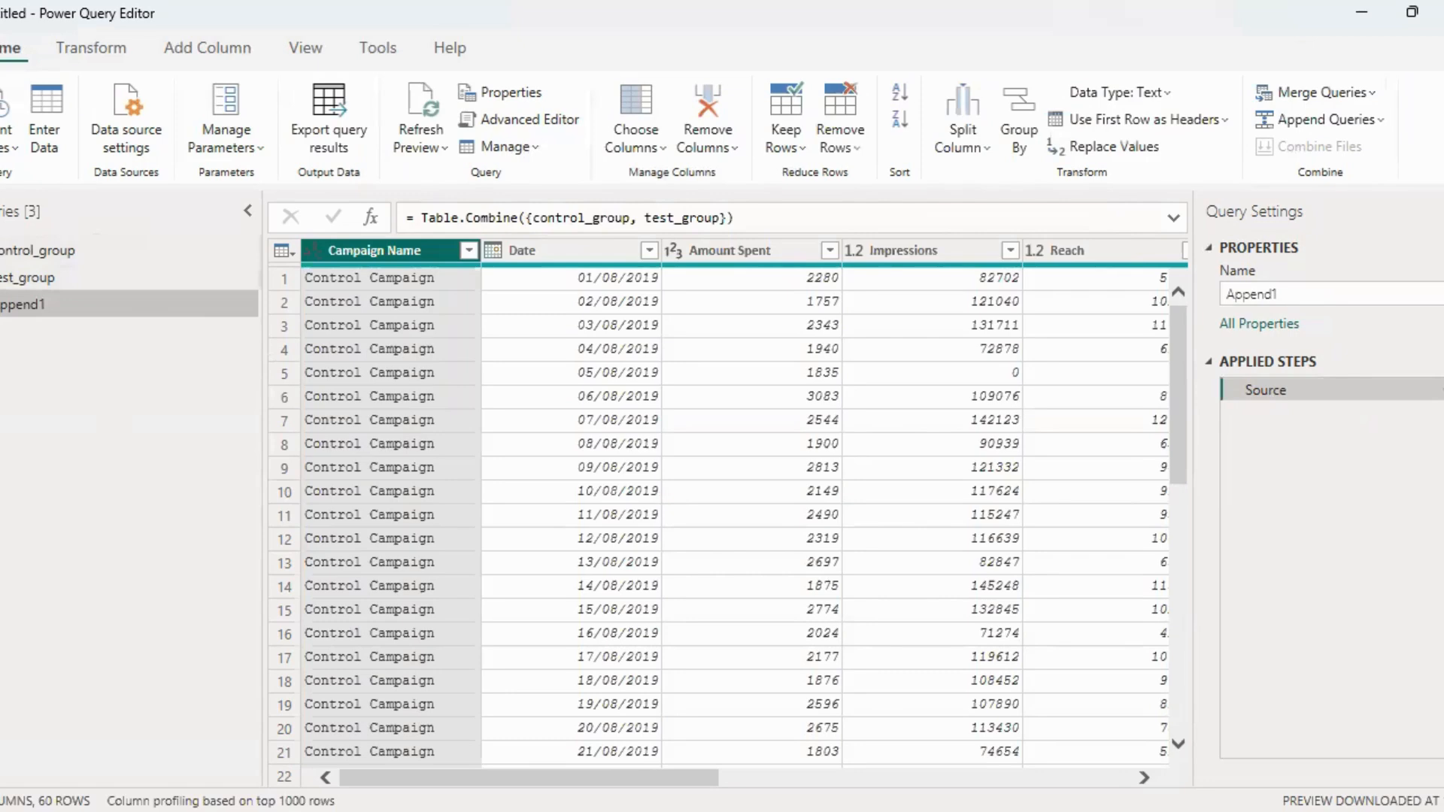
{"action": "left_click", "coordinate": [137, 269]}
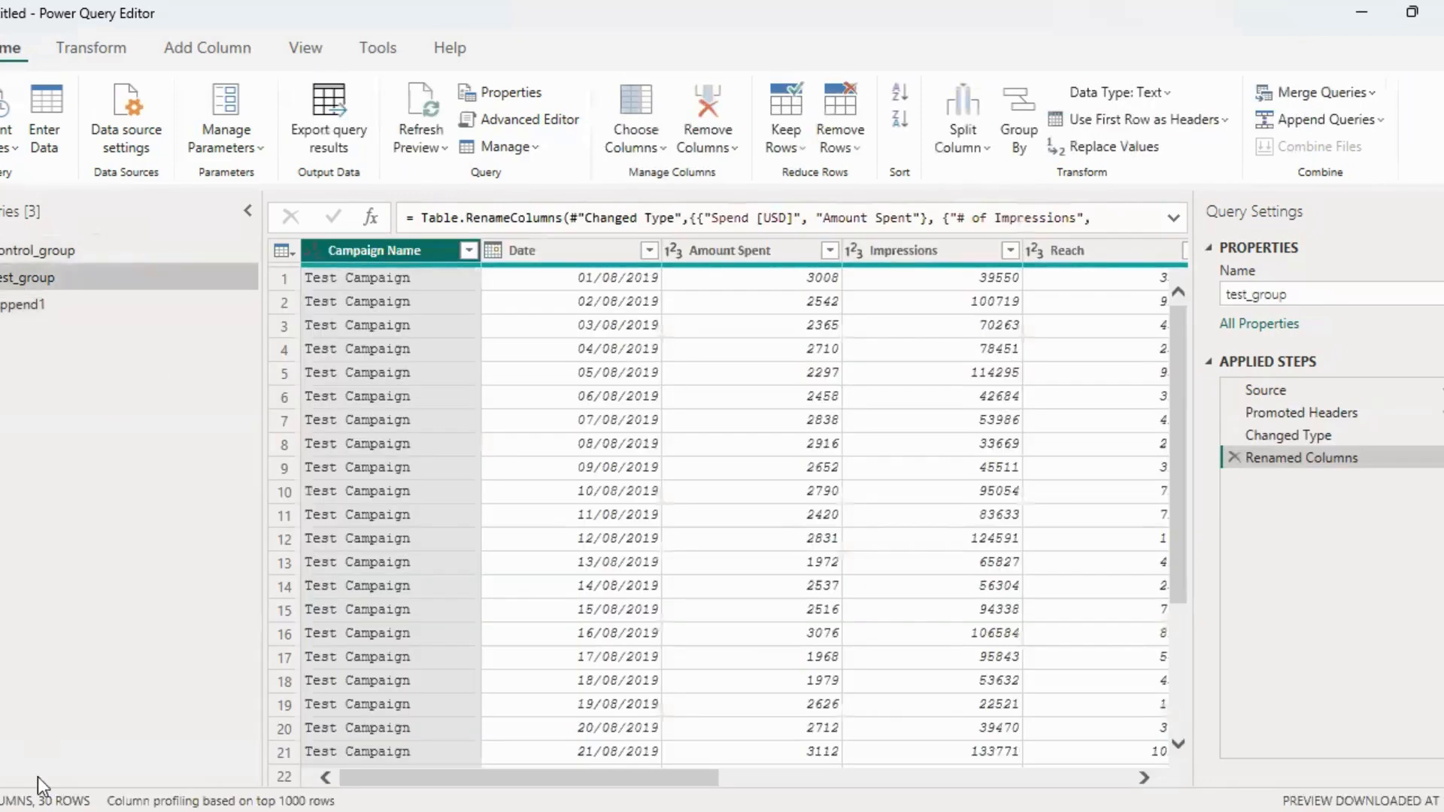
{"action": "left_click", "coordinate": [133, 305]}
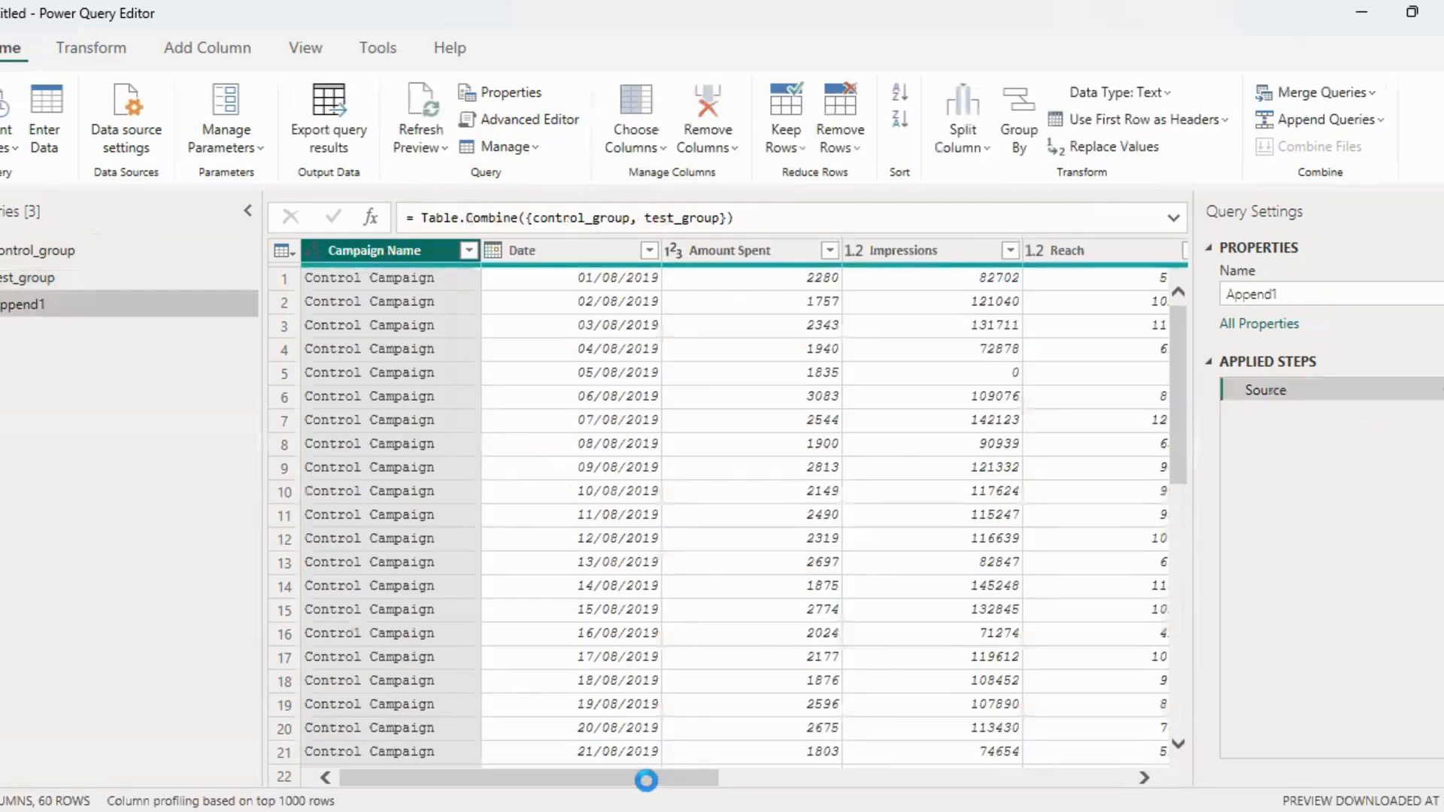
{"action": "left_click_drag", "start_coordinate": [645, 783], "coordinate": [590, 783]}
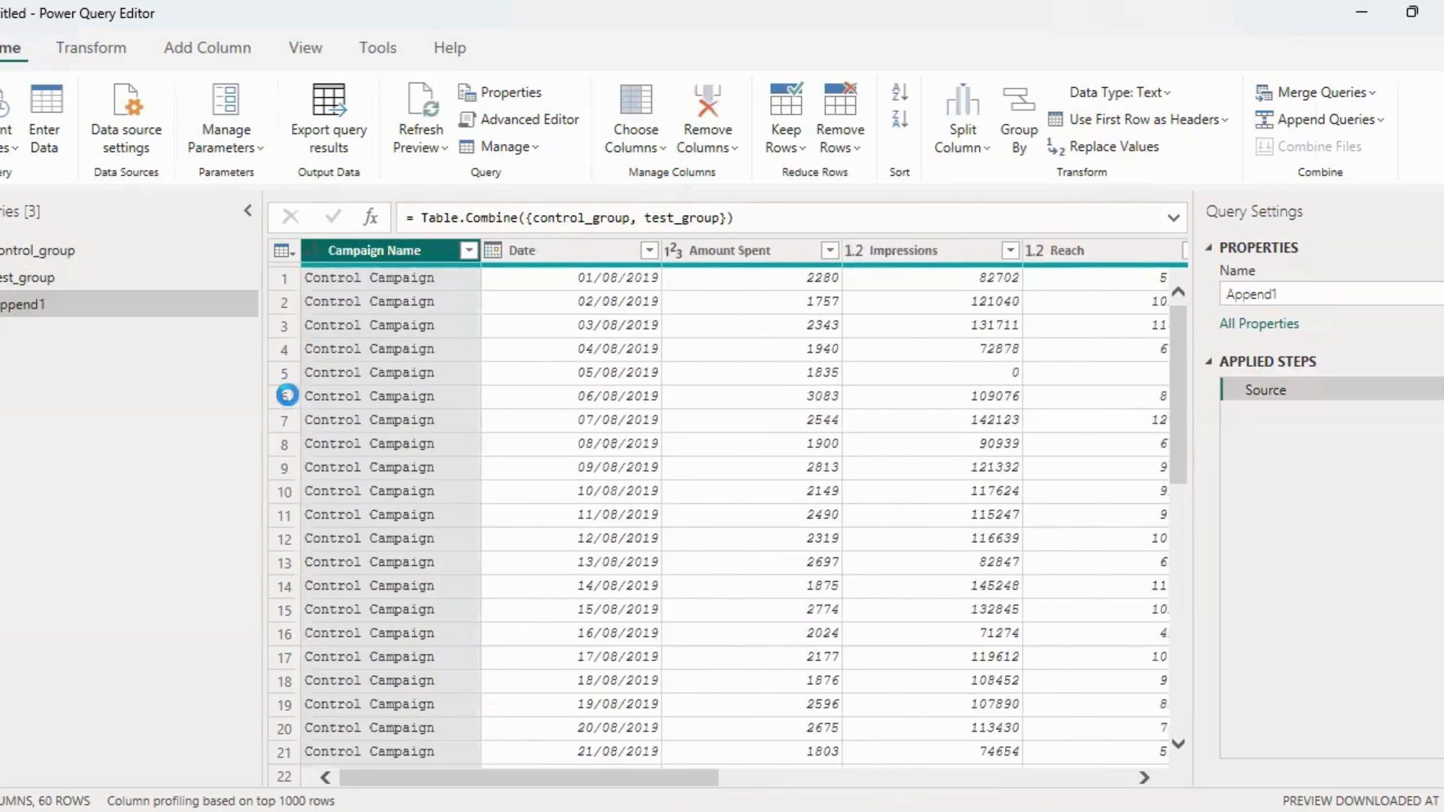
Rename the appended query to AB_Campaign_Data
{"action": "double_click", "coordinate": [107, 306]}
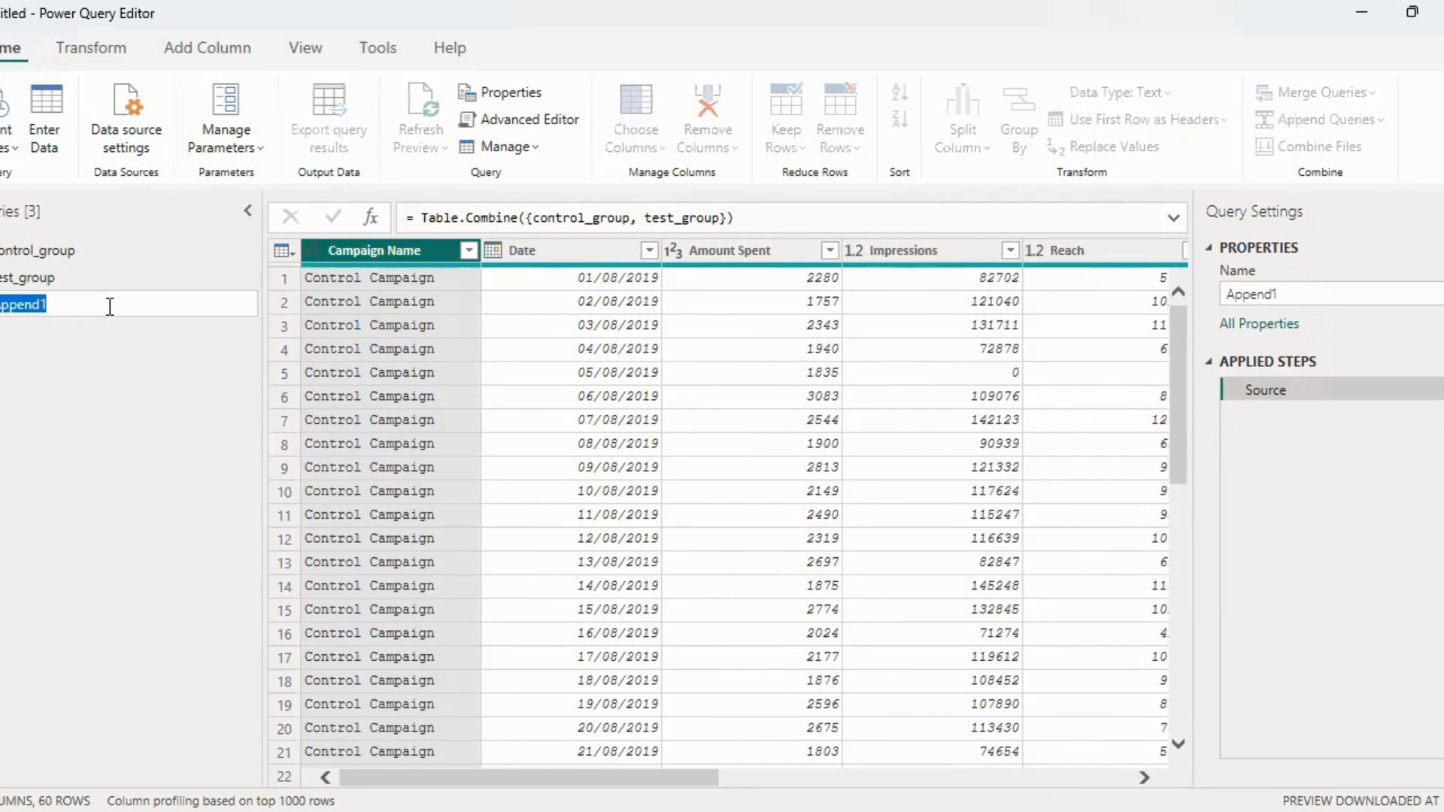
{"action": "type", "text": "ab"}
{"action": "type", "text": "_Campaign"}
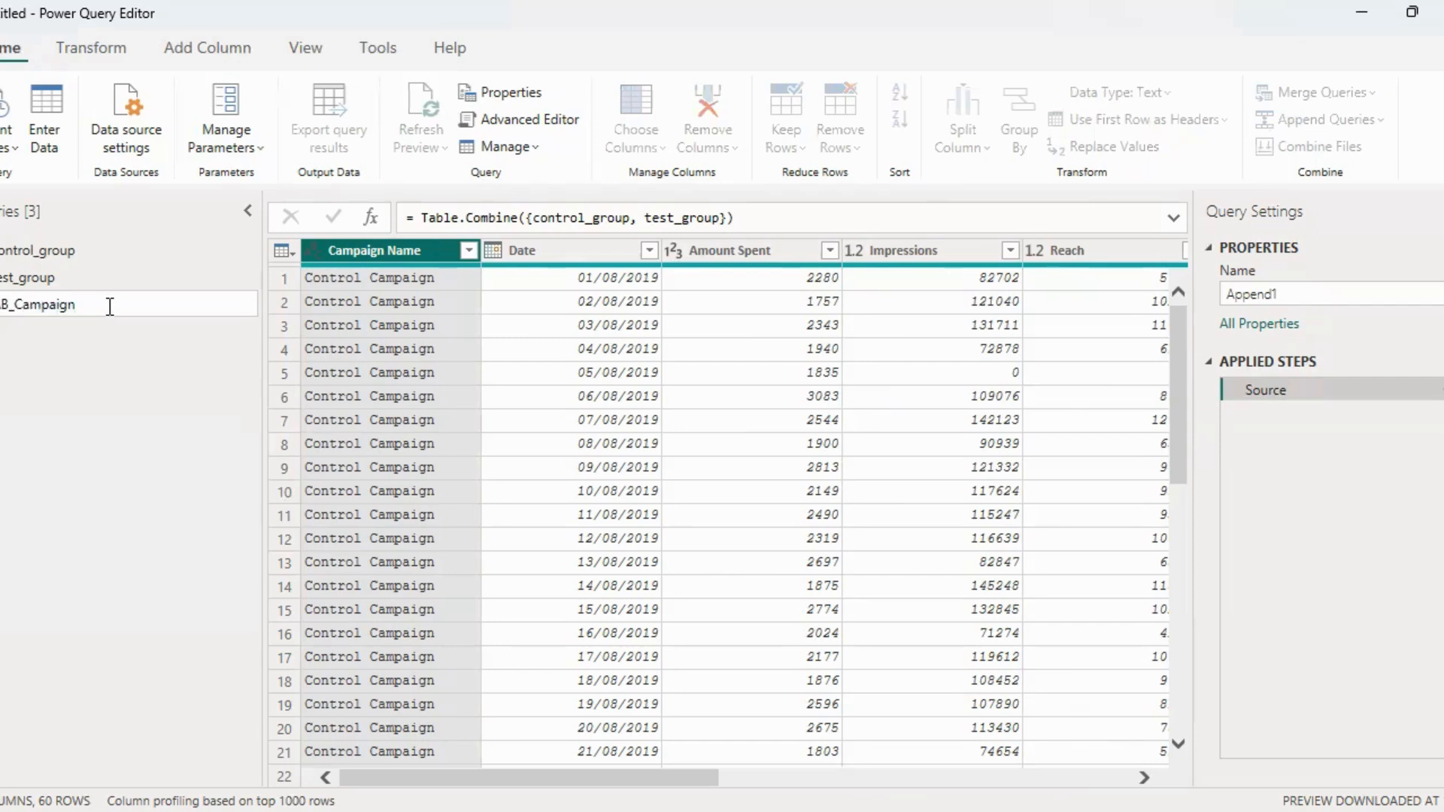
{"action": "type", "text": "_Data"}
{"action": "key", "text": "Return"}
Disable loading into the report for the test_group and control_group queries
{"action": "left_click", "coordinate": [101, 272]}
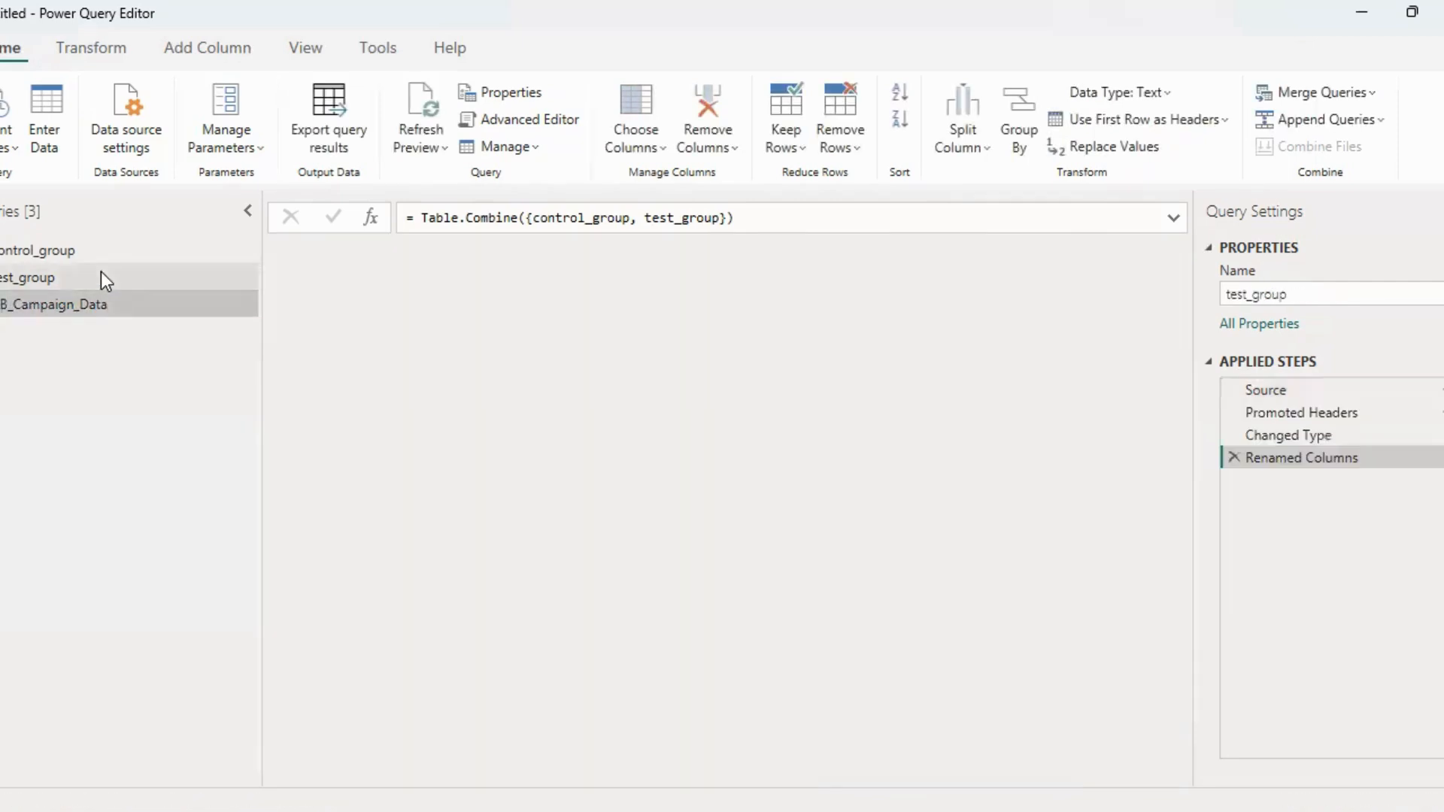
{"action": "right_click", "coordinate": [102, 275]}
{"action": "left_click", "coordinate": [186, 387]}
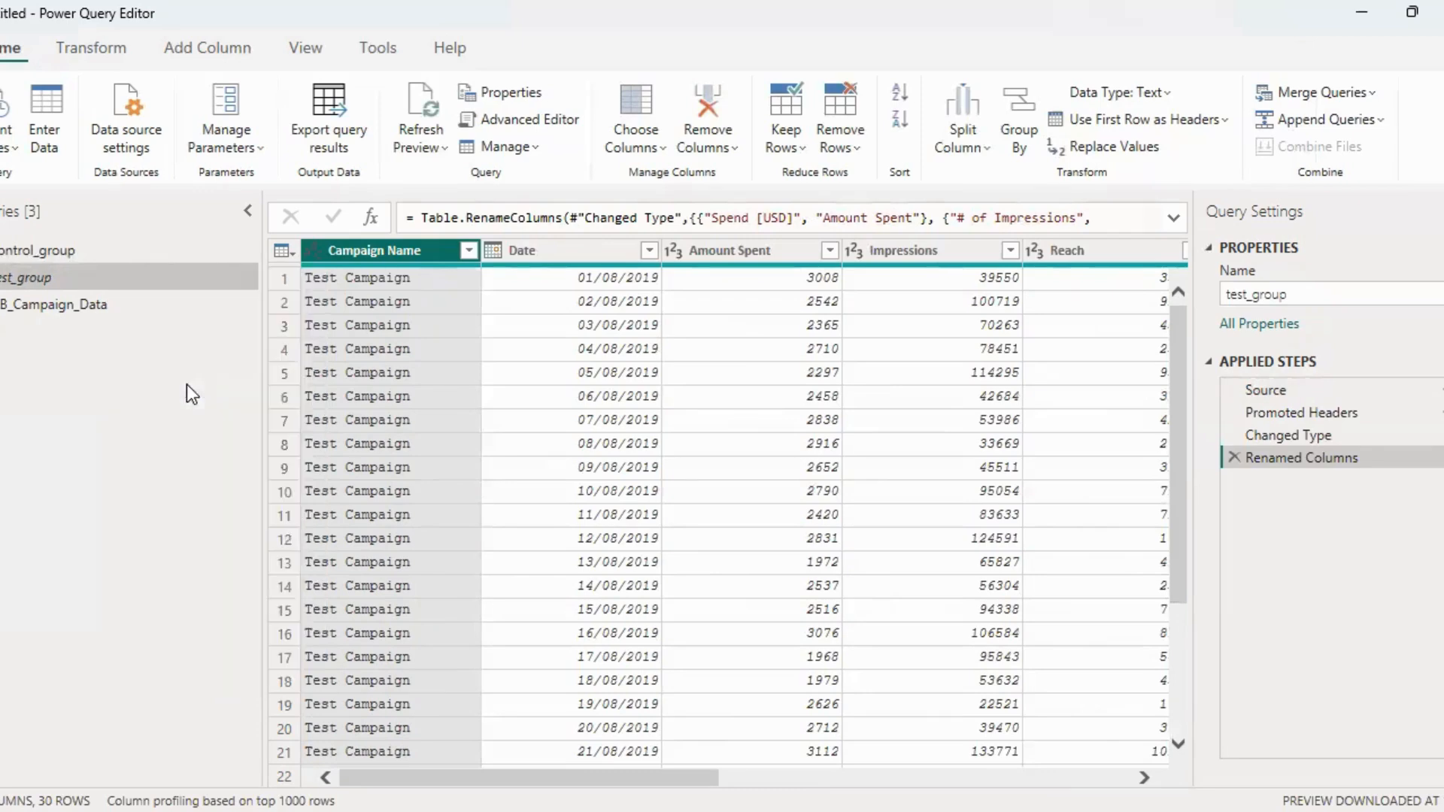
{"action": "right_click", "coordinate": [140, 252]}
{"action": "left_click", "coordinate": [225, 378]}
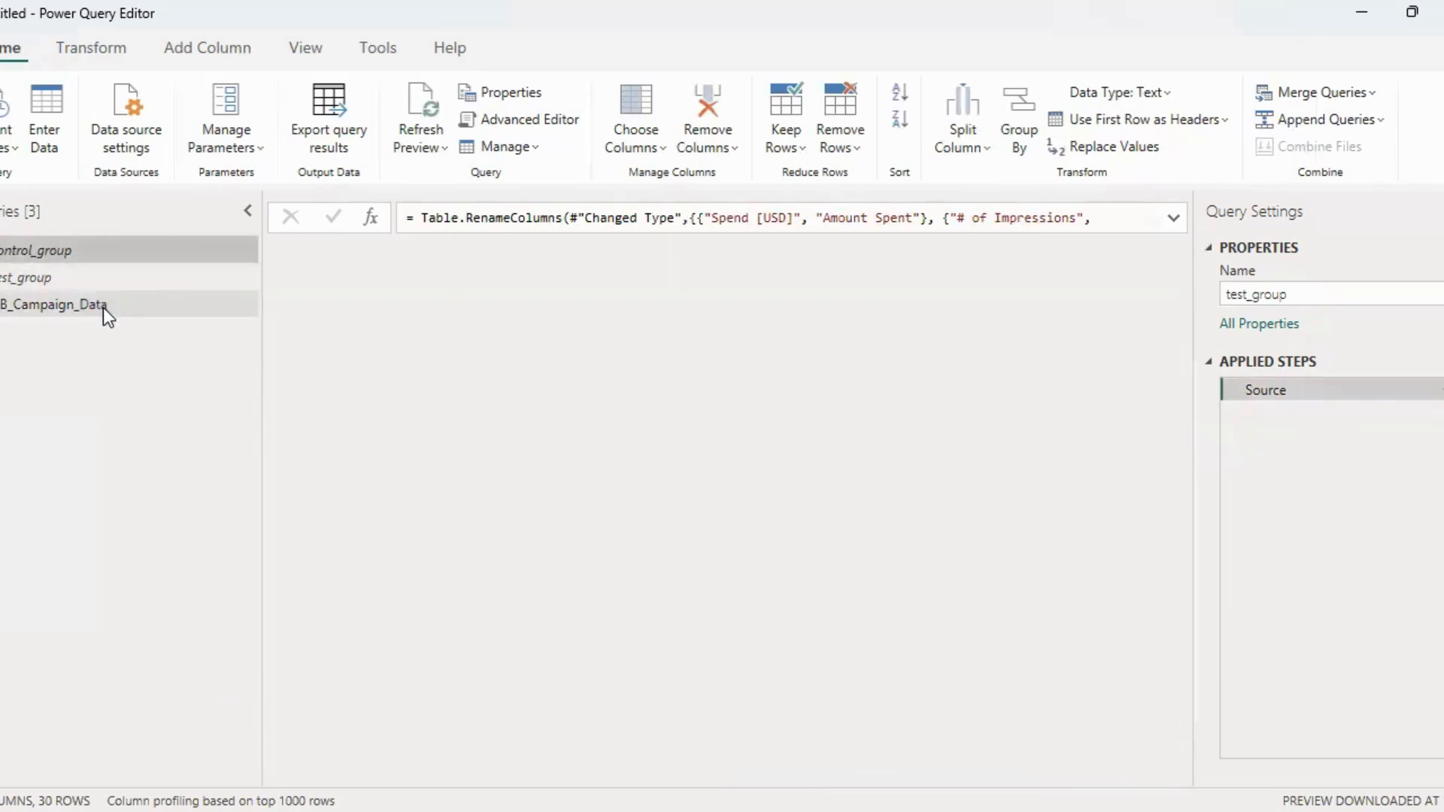
Close the query editor with all changes applied and check the fields of the AB_Campaign_Data table in the report
{"action": "left_click", "coordinate": [102, 308]}
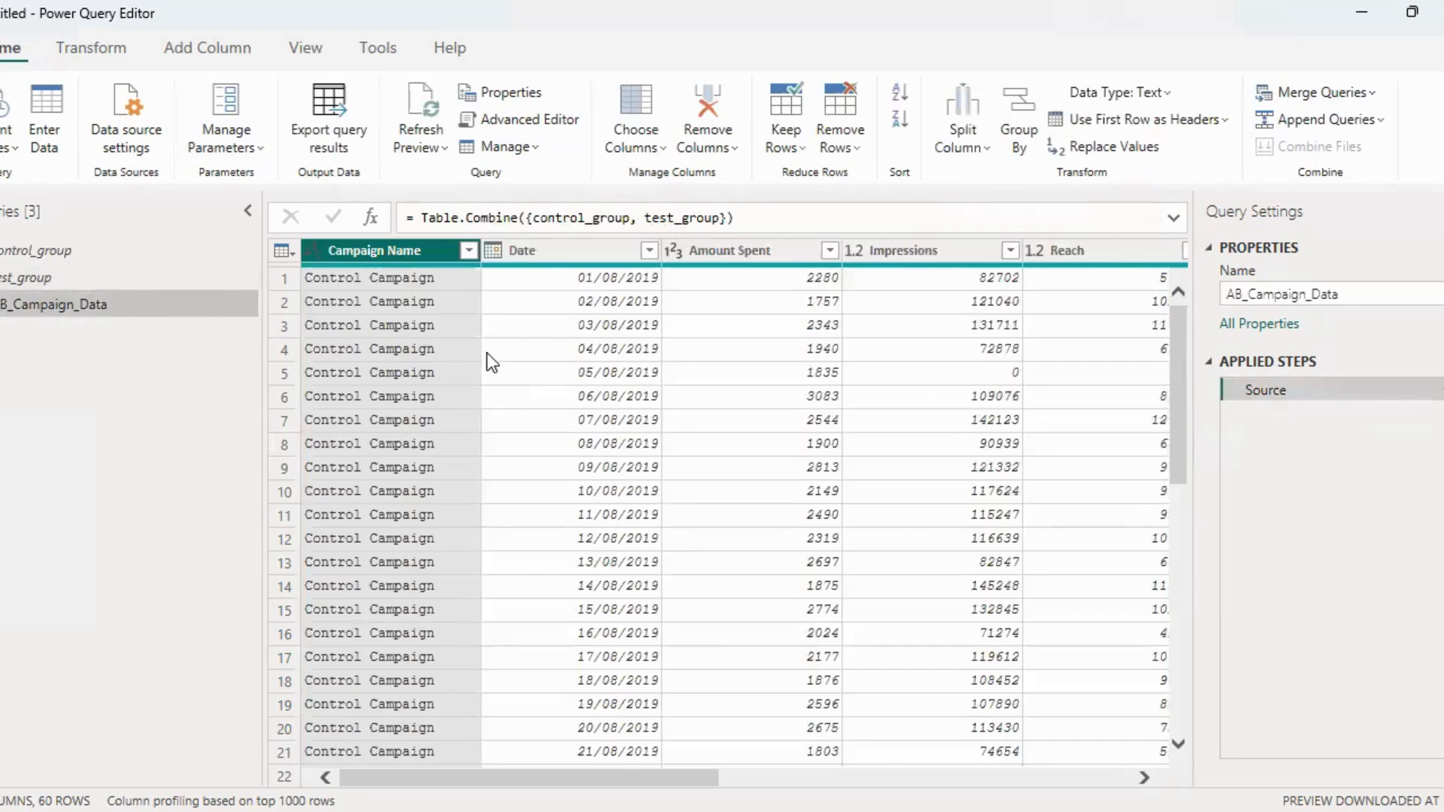
{"action": "left_click", "coordinate": [11, 147]}
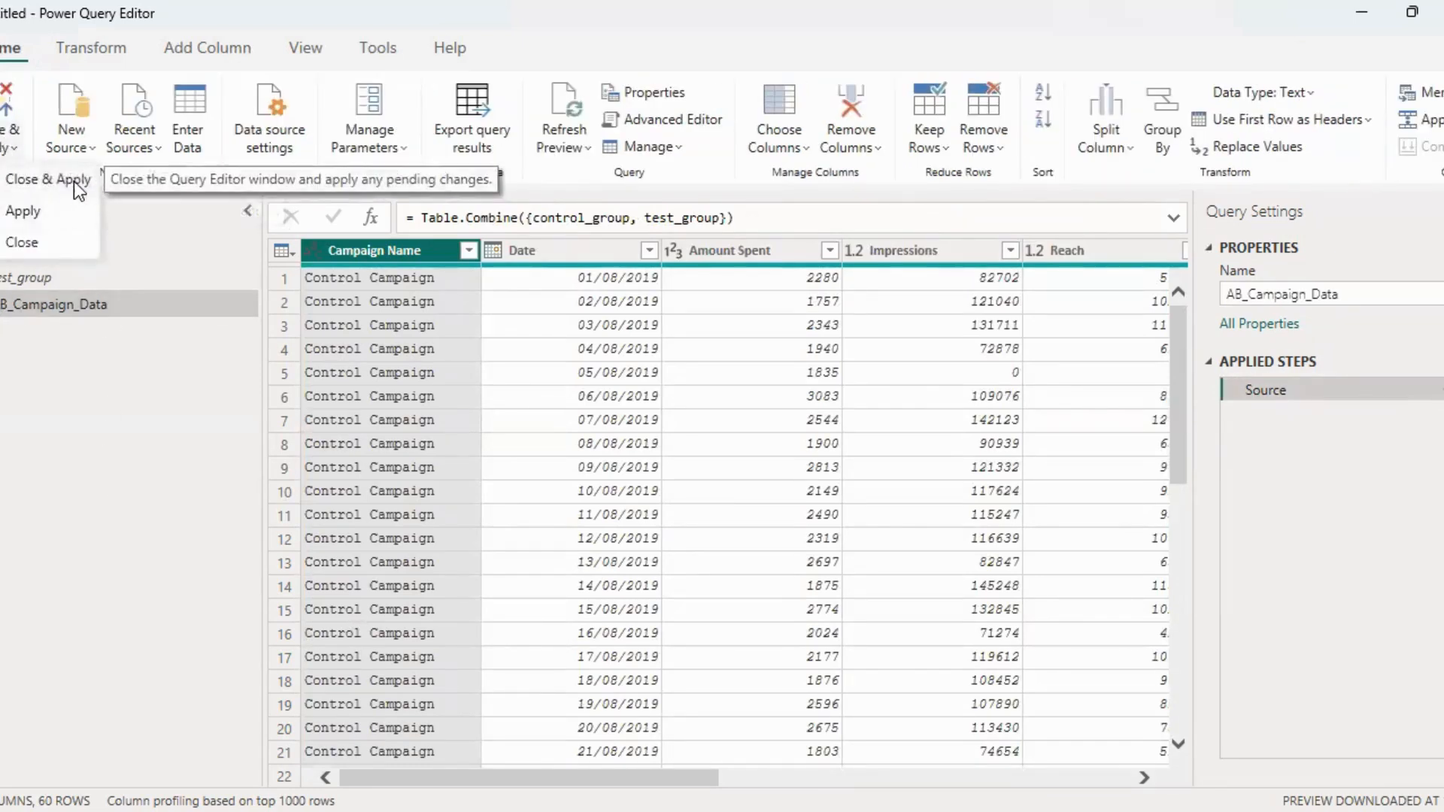
{"action": "left_click", "coordinate": [69, 182]}
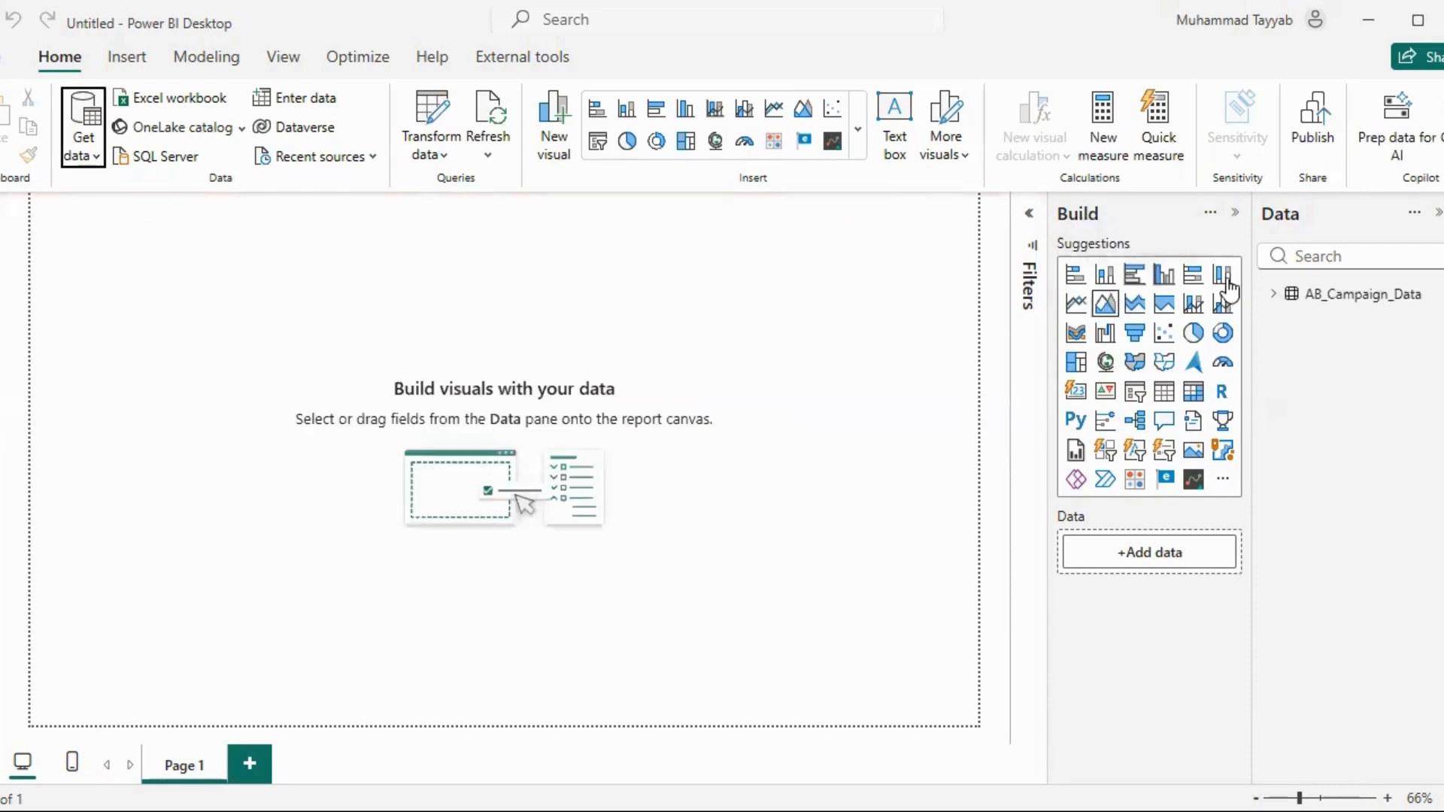
{"action": "left_click", "coordinate": [1275, 294]}
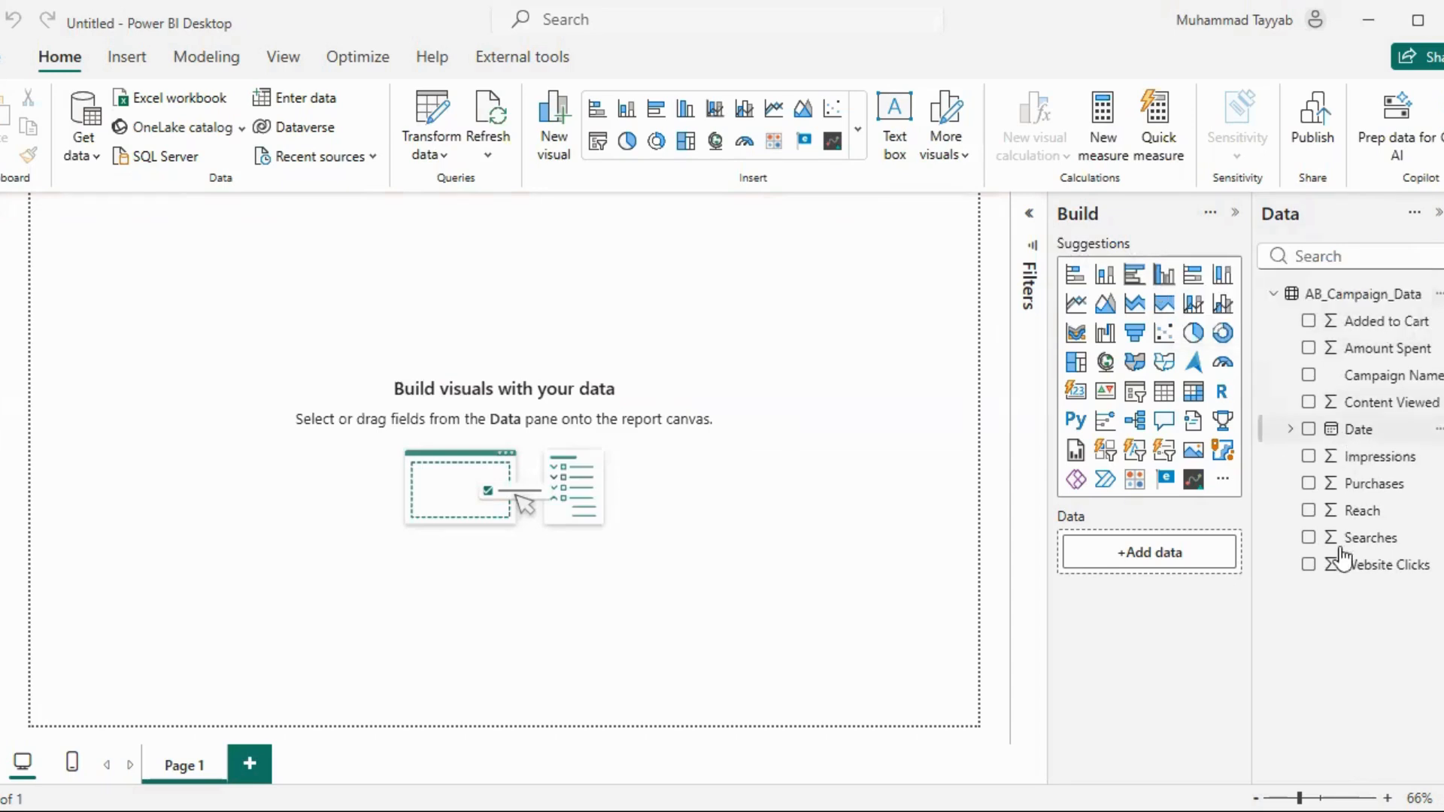
{"action": "left_click", "coordinate": [1273, 294]}
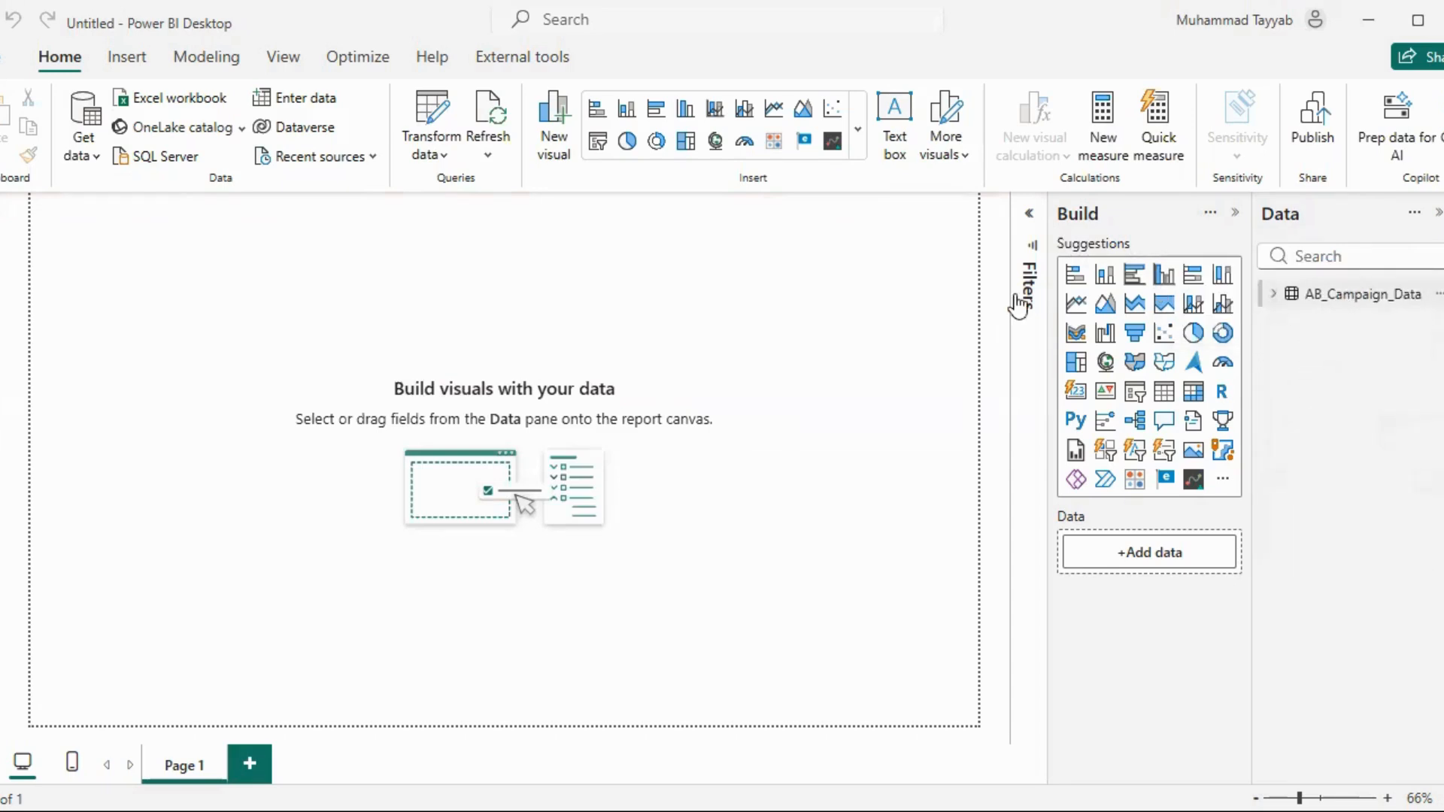
Create and load a manually entered table named _Measure with the value a in the first row of Column1
{"action": "left_click", "coordinate": [308, 105]}
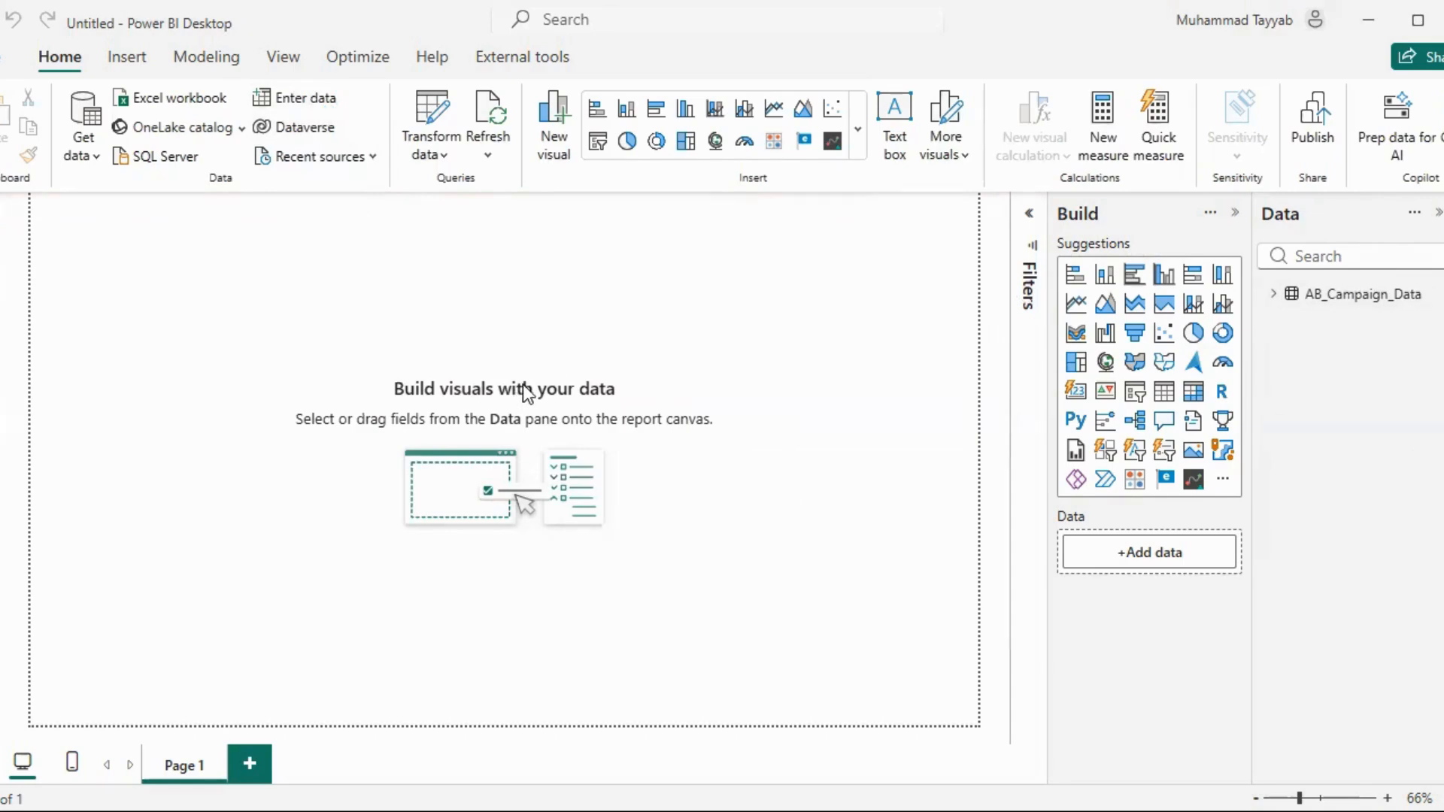
{"action": "type", "text": "_Measure"}
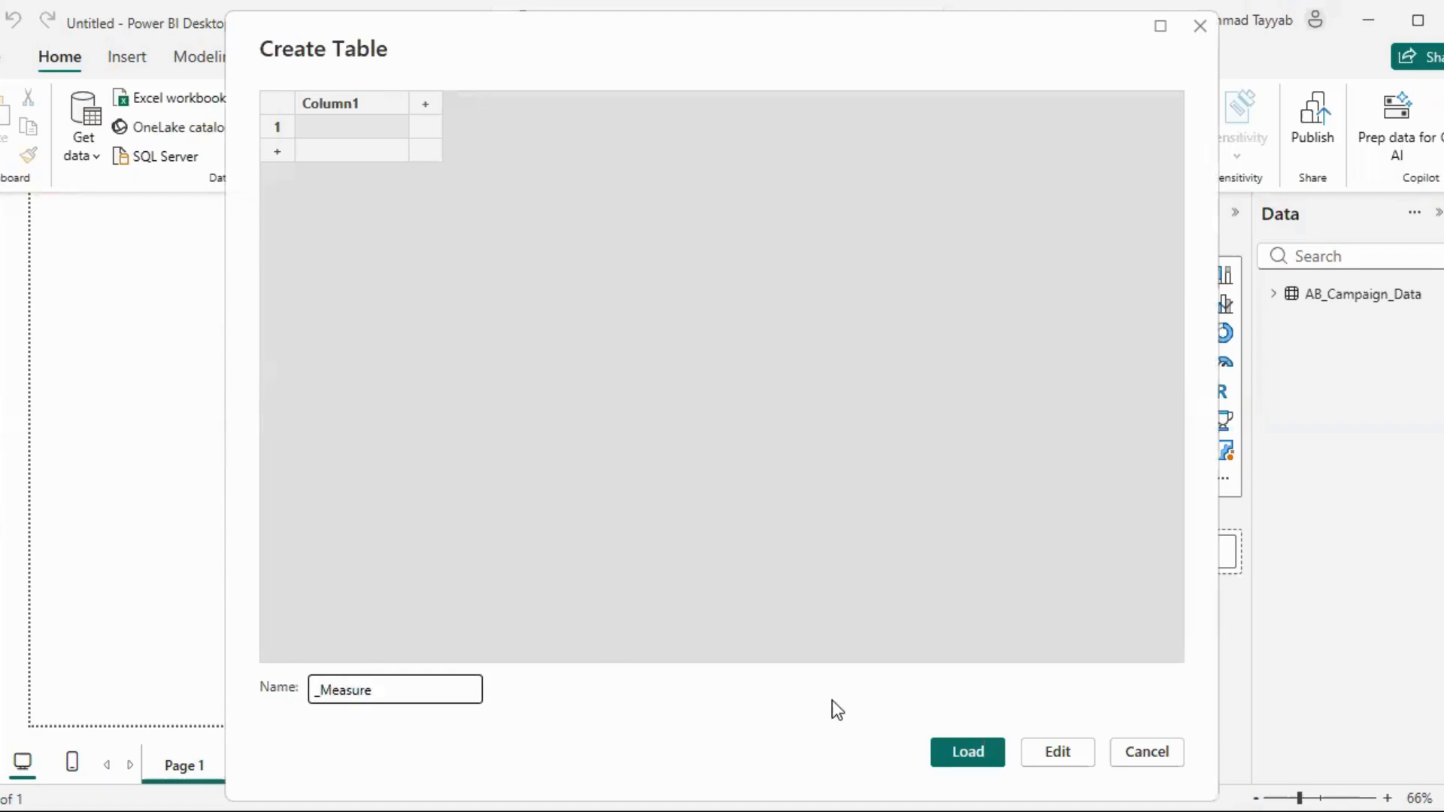
{"action": "left_click", "coordinate": [333, 127]}
{"action": "type", "text": "a"}
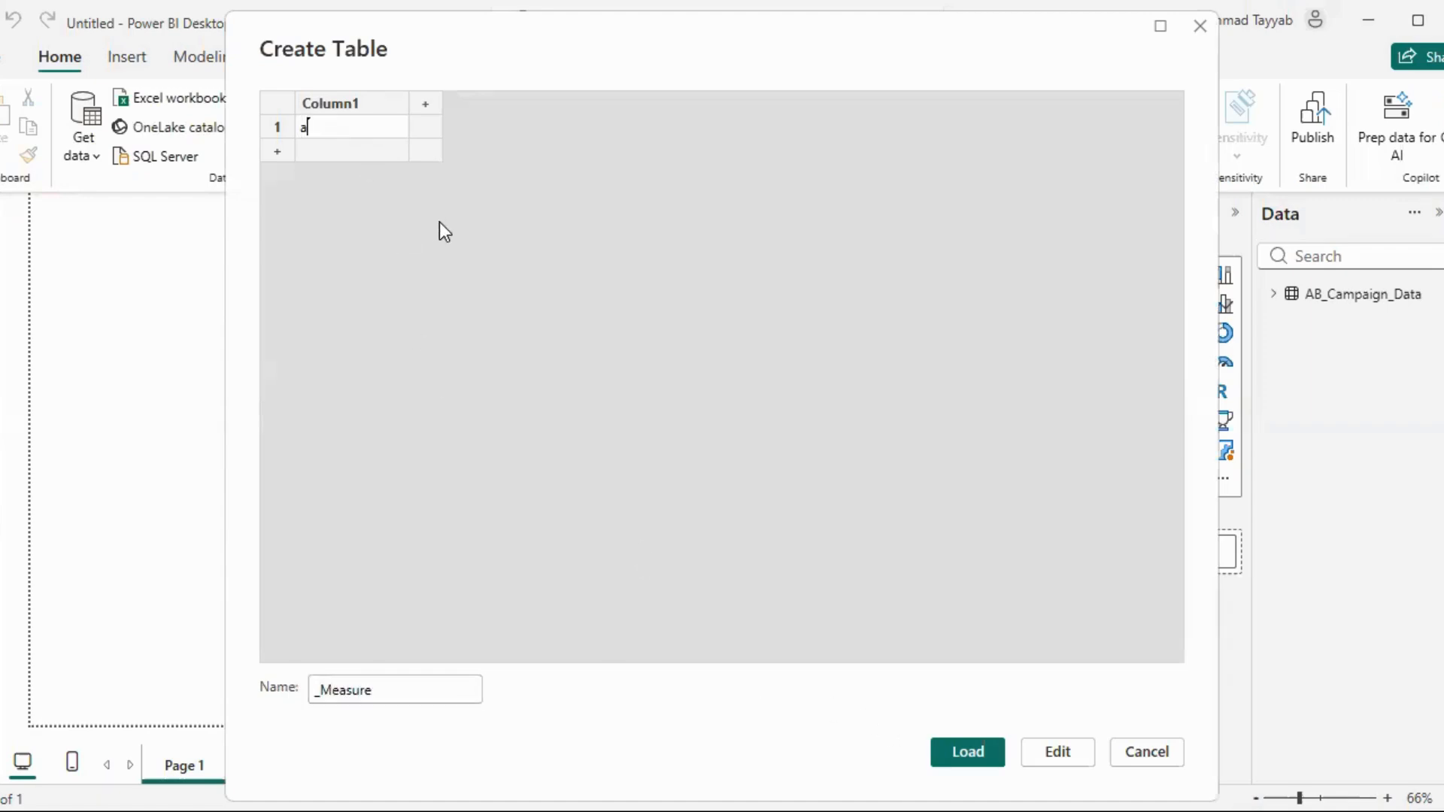
{"action": "left_click", "coordinate": [953, 753]}
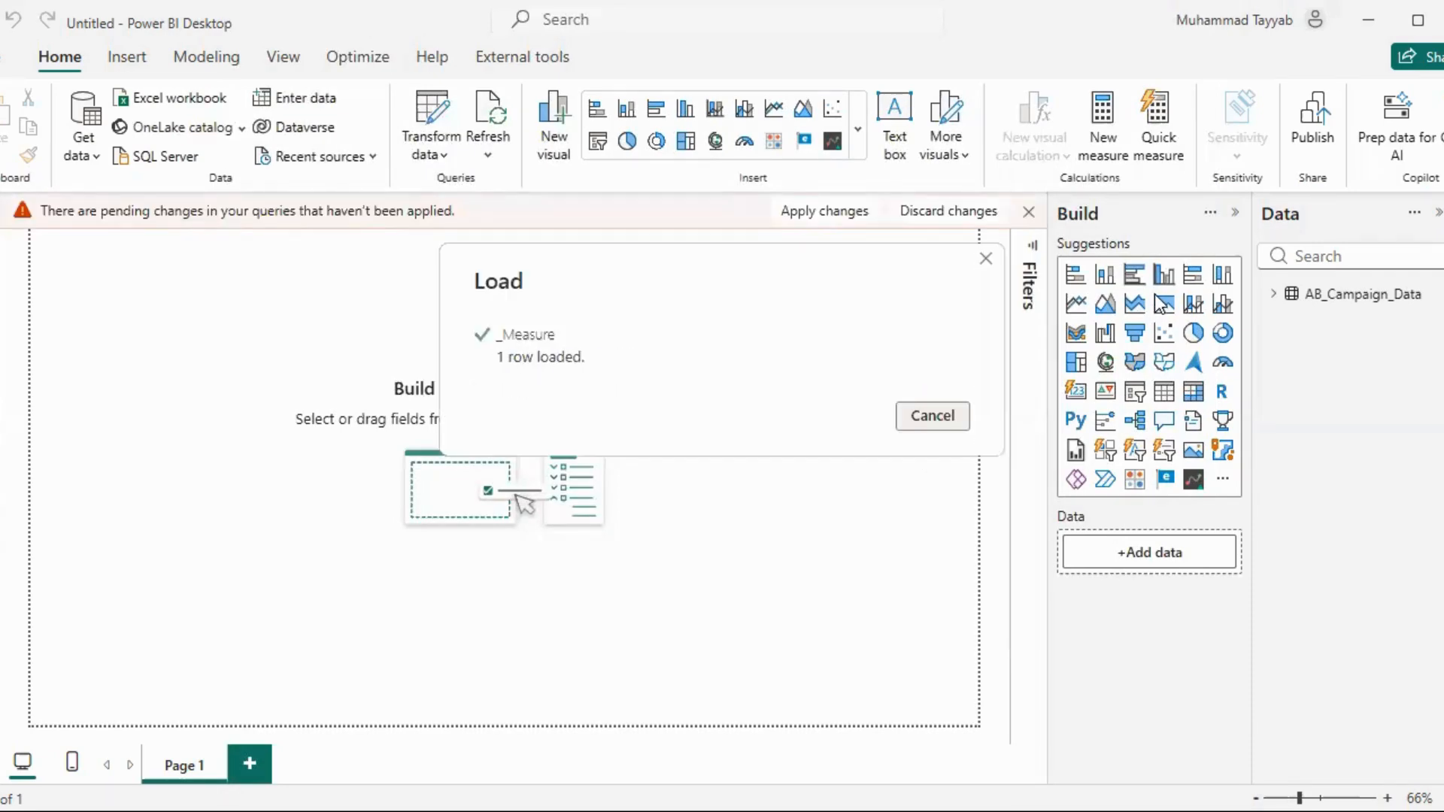
Check the fields of the _Measure table and the rows of AB_Campaign_Data, returning to the report
{"action": "left_click", "coordinate": [1277, 300]}
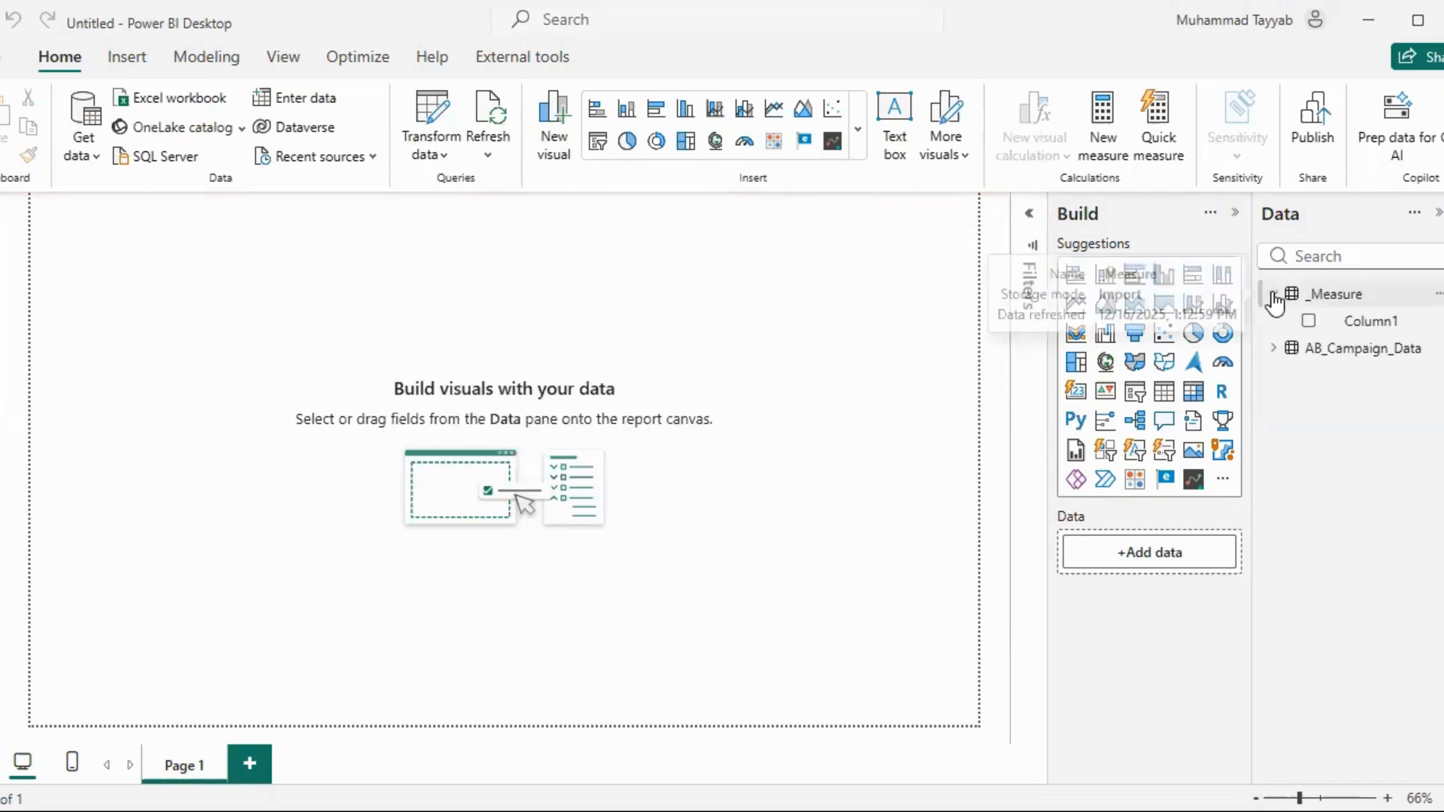
{"action": "left_click", "coordinate": [1276, 300]}
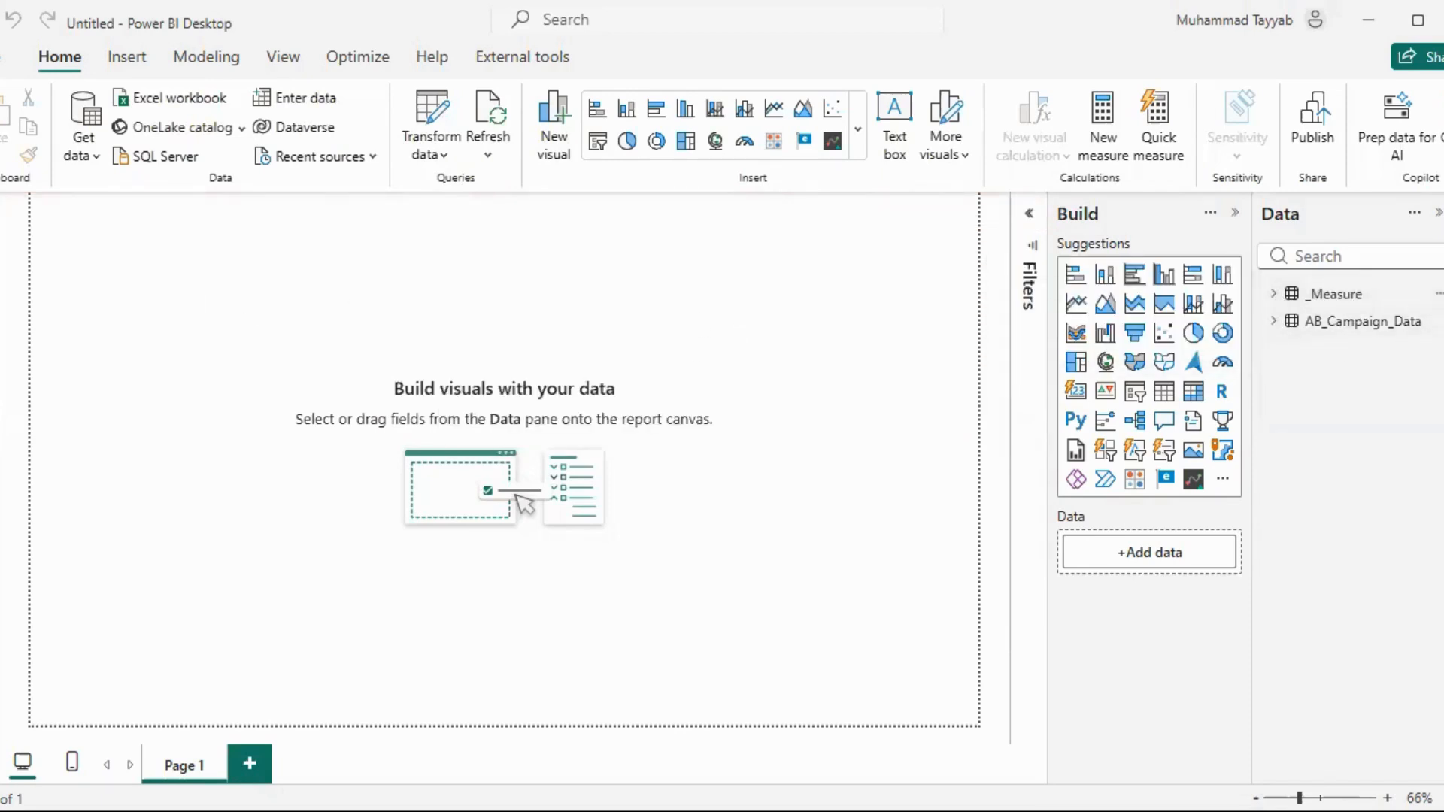
{"action": "left_click", "coordinate": [2, 256]}
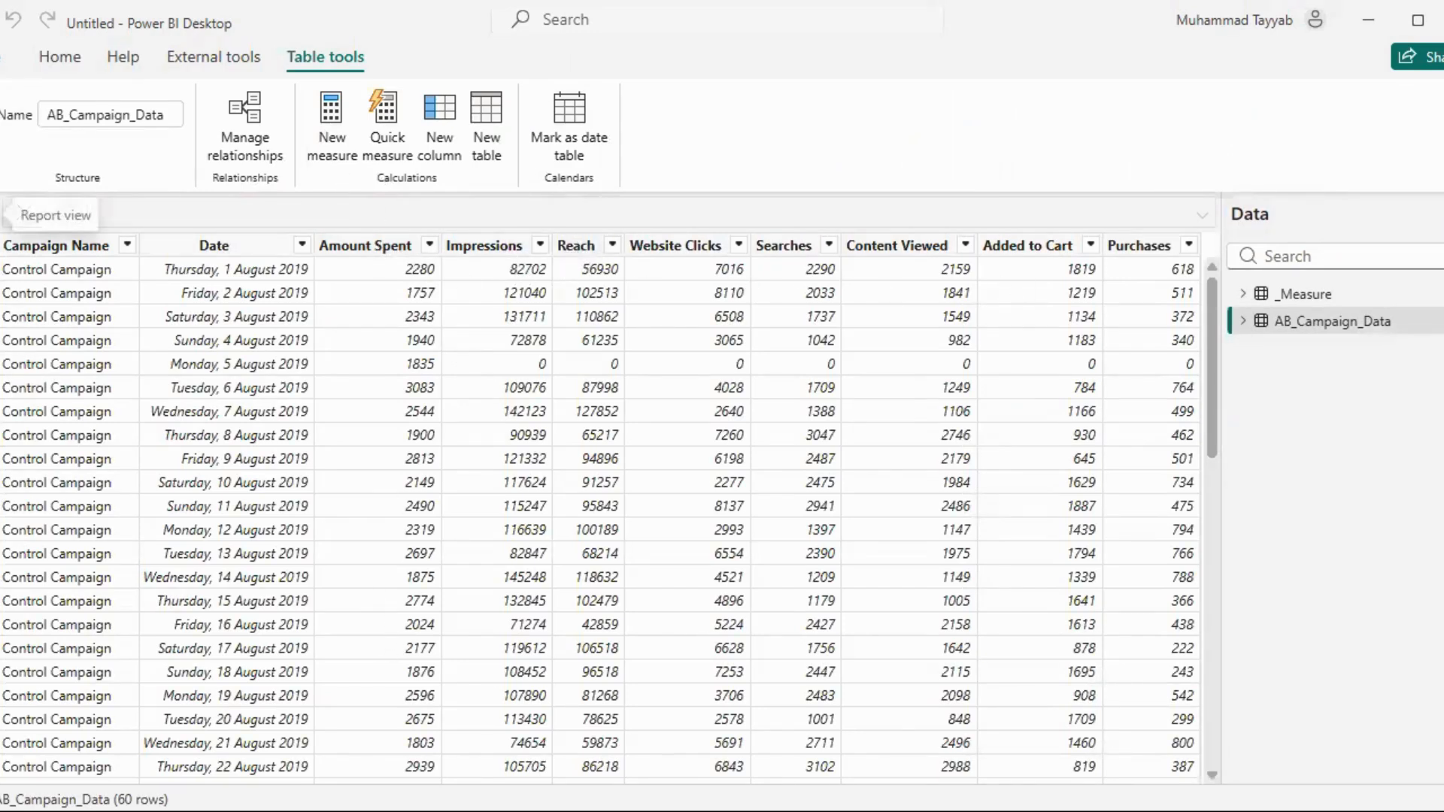
{"action": "left_click", "coordinate": [10, 213]}
Create a measure in the _Measure table: Total Spend = SUM(AB_Campaign_Data[Amount Spent])
{"action": "left_click", "coordinate": [1273, 293]}
{"action": "left_click", "coordinate": [1439, 294]}
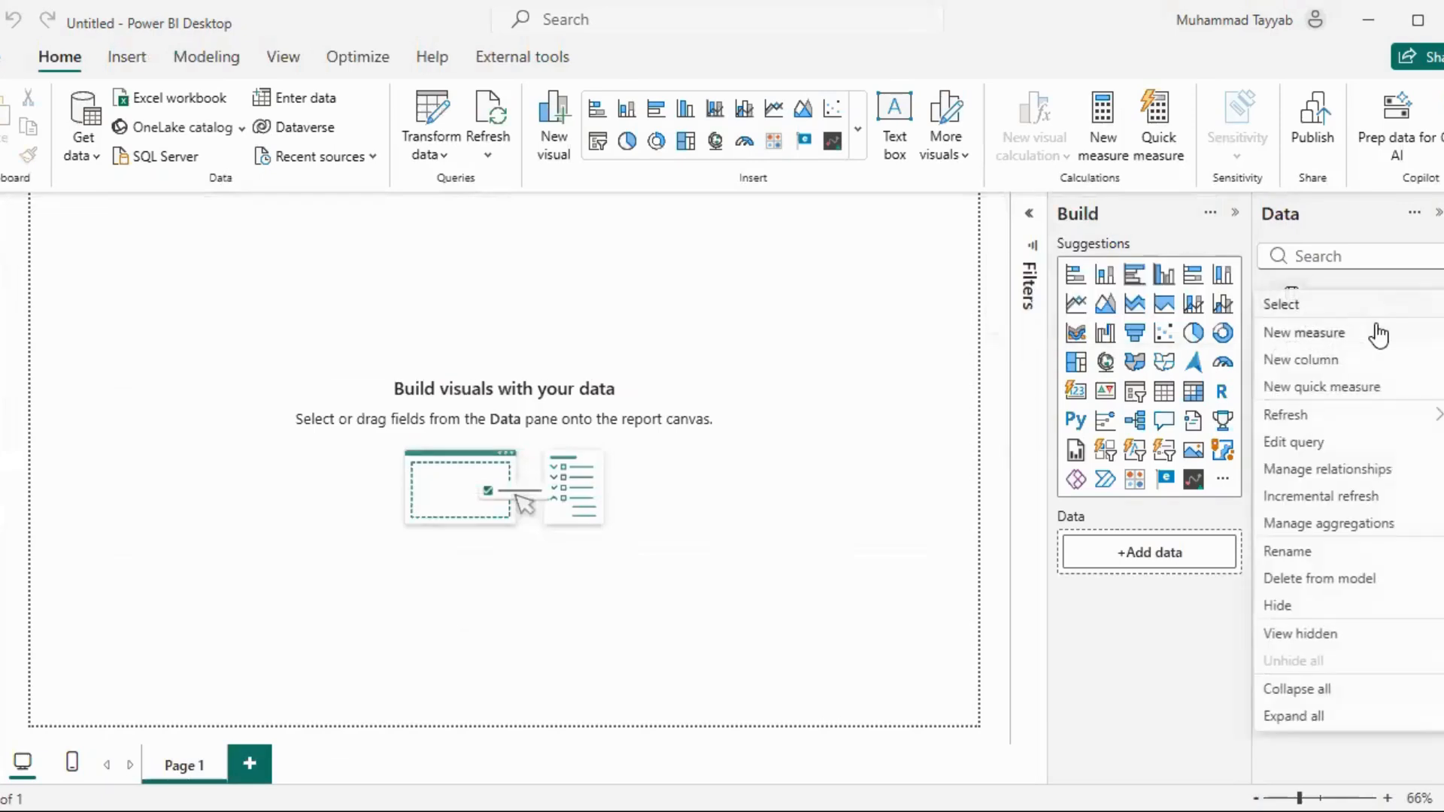
{"action": "left_click", "coordinate": [1375, 333]}
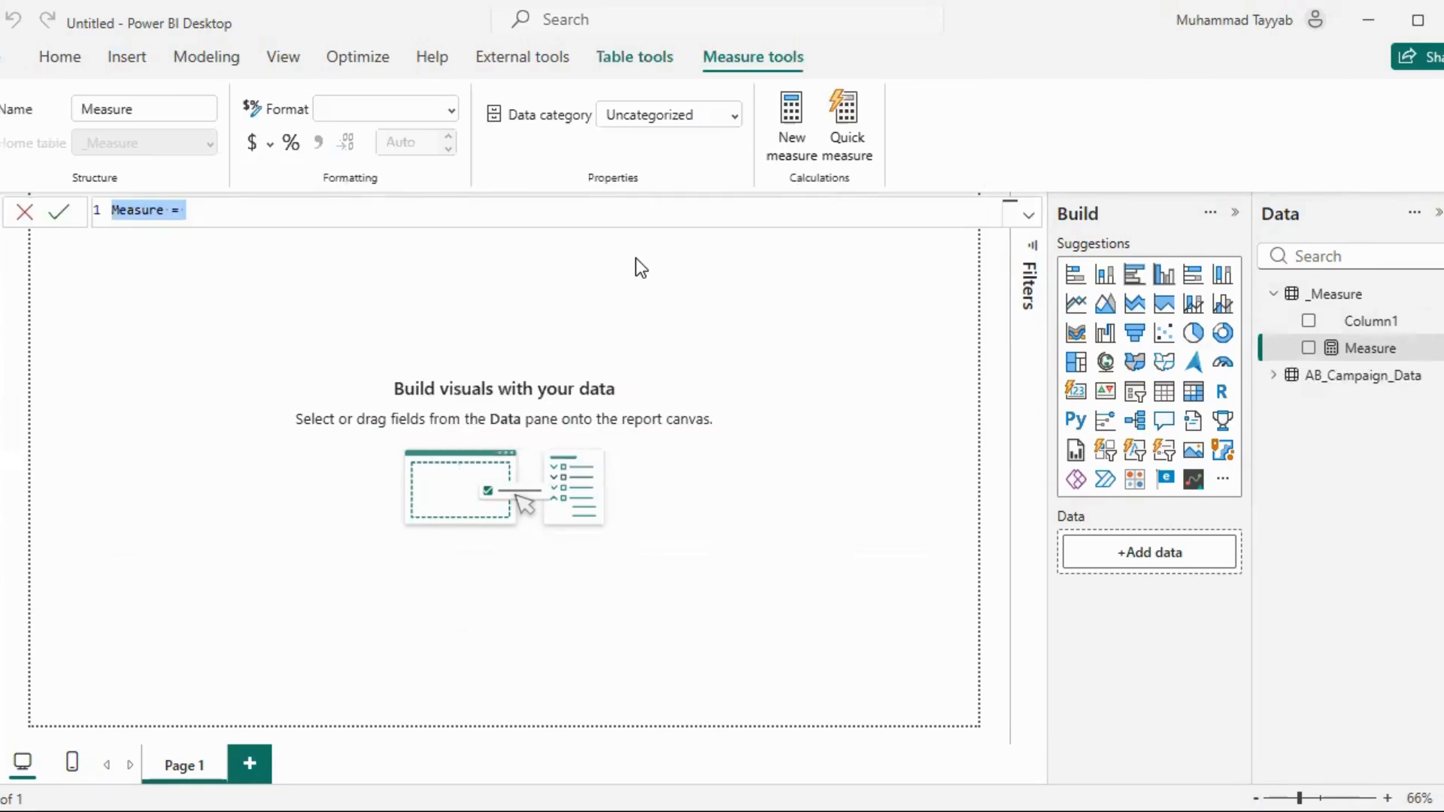
{"action": "type", "text": "To"}
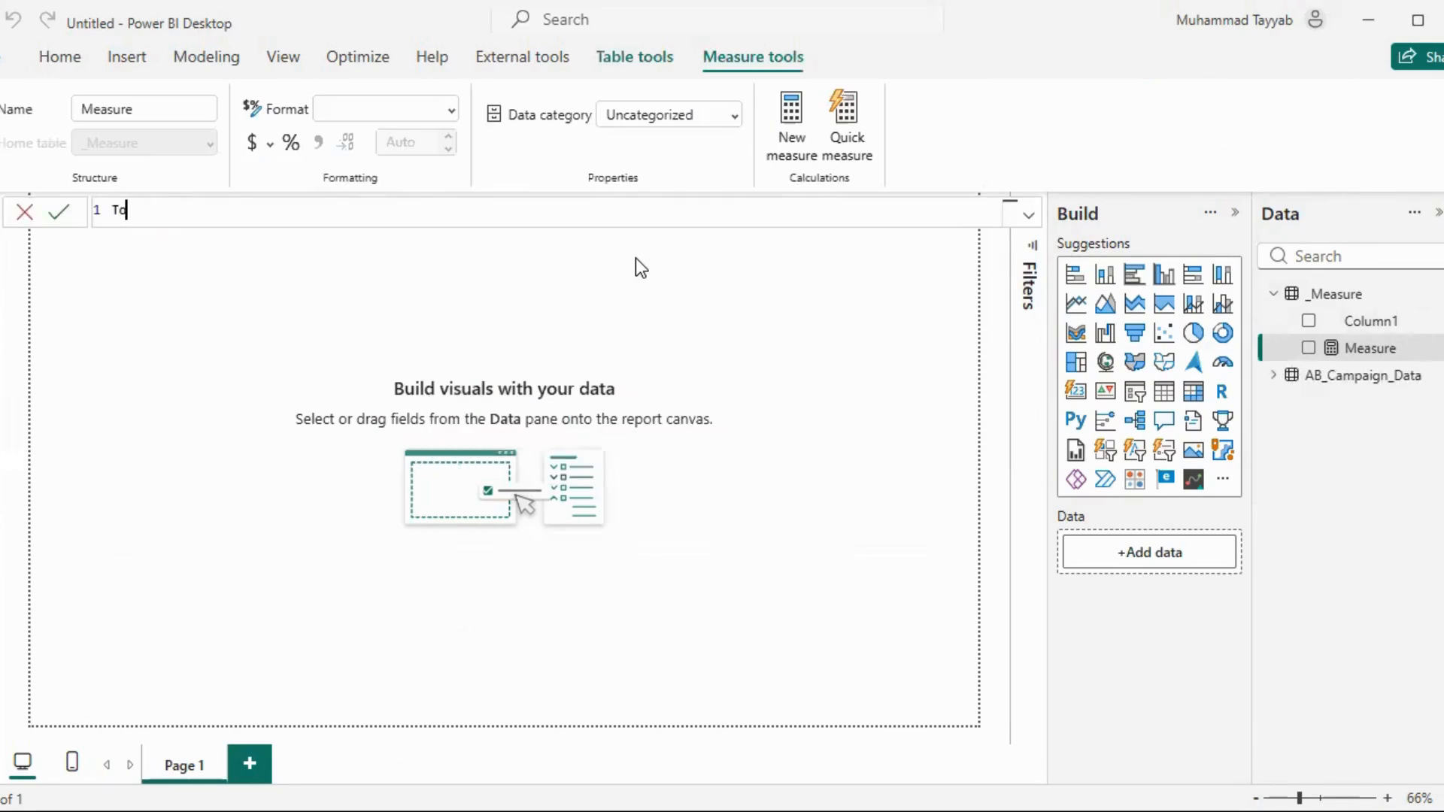
{"action": "type", "text": "tal Spend = SUM("}
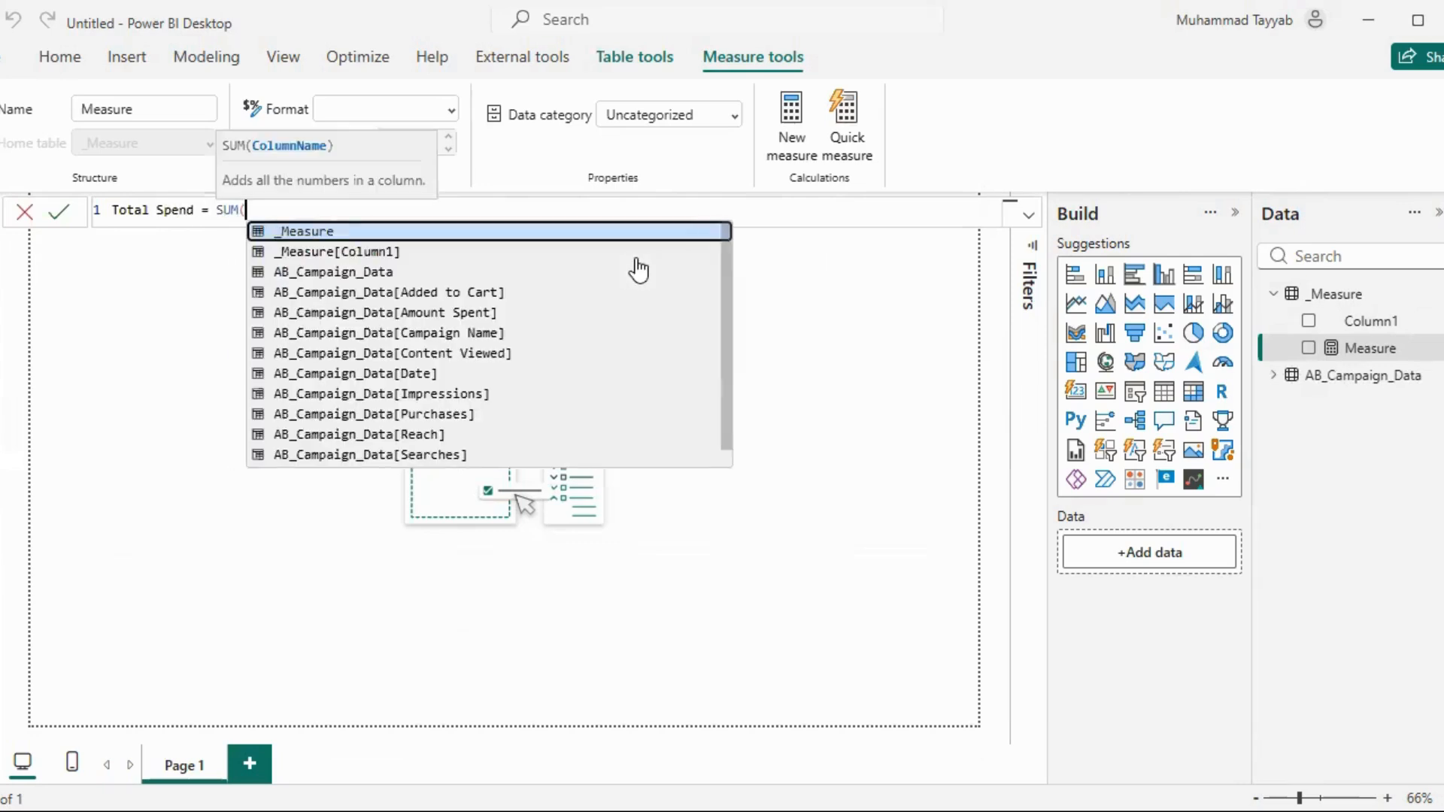
{"action": "type", "text": "AB_Campaign_Data[Amount Spent]"}
{"action": "key", "text": "Tab"}
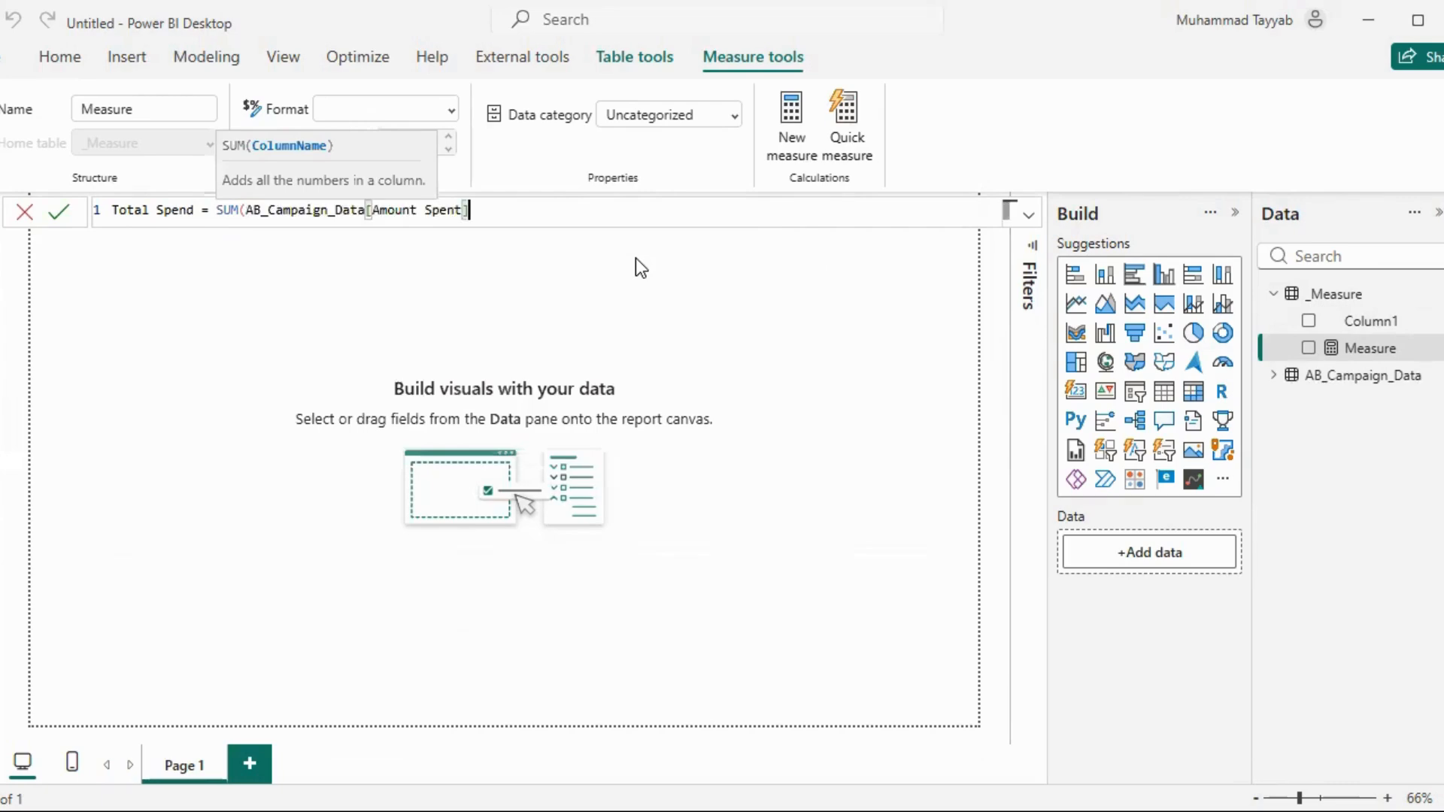
{"action": "type", "text": ")"}
{"action": "key", "text": "Return"}
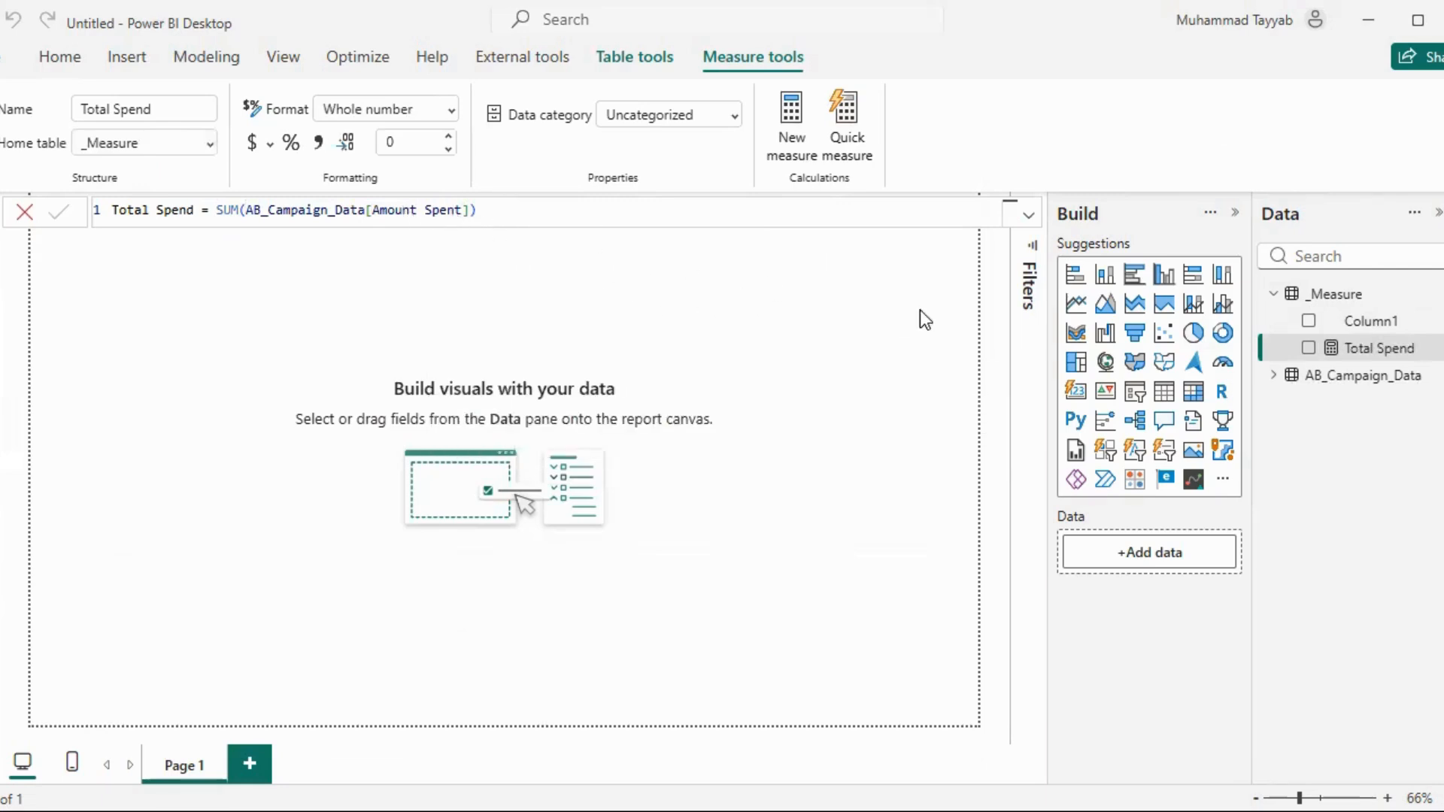
Delete the placeholder Column1 from the _Measure table
{"action": "right_click", "coordinate": [1431, 321]}
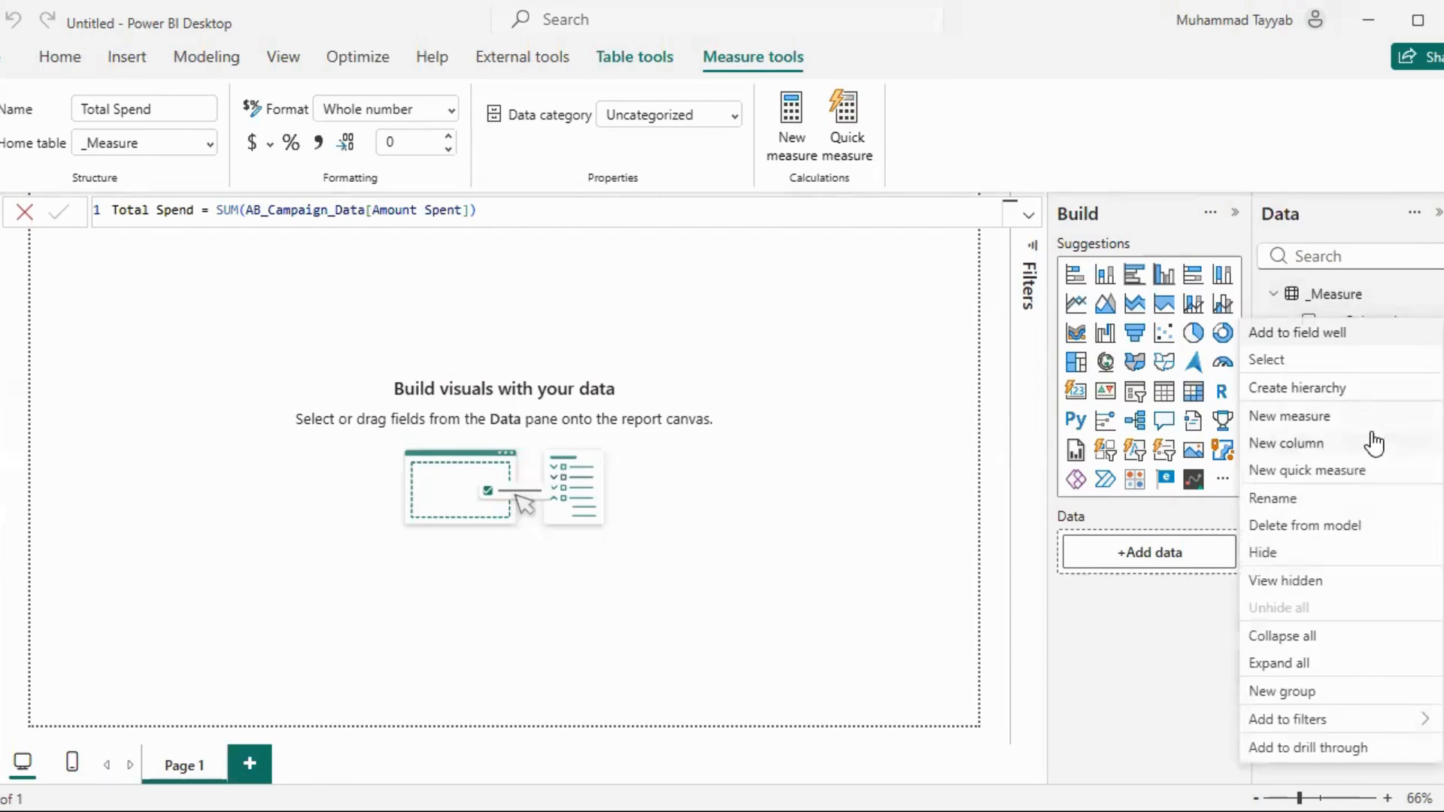
{"action": "left_click", "coordinate": [1306, 525]}
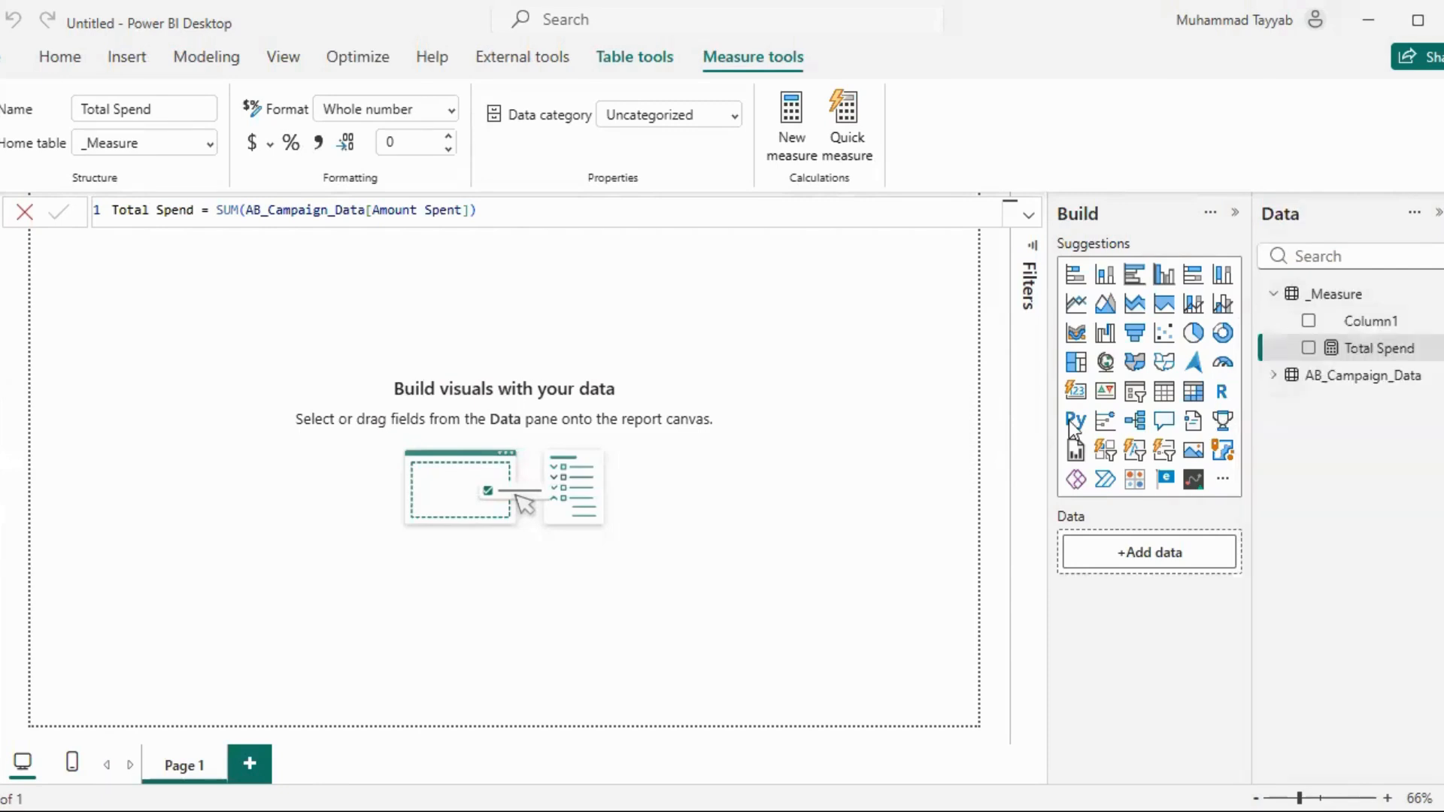
{"action": "left_click", "coordinate": [851, 470]}
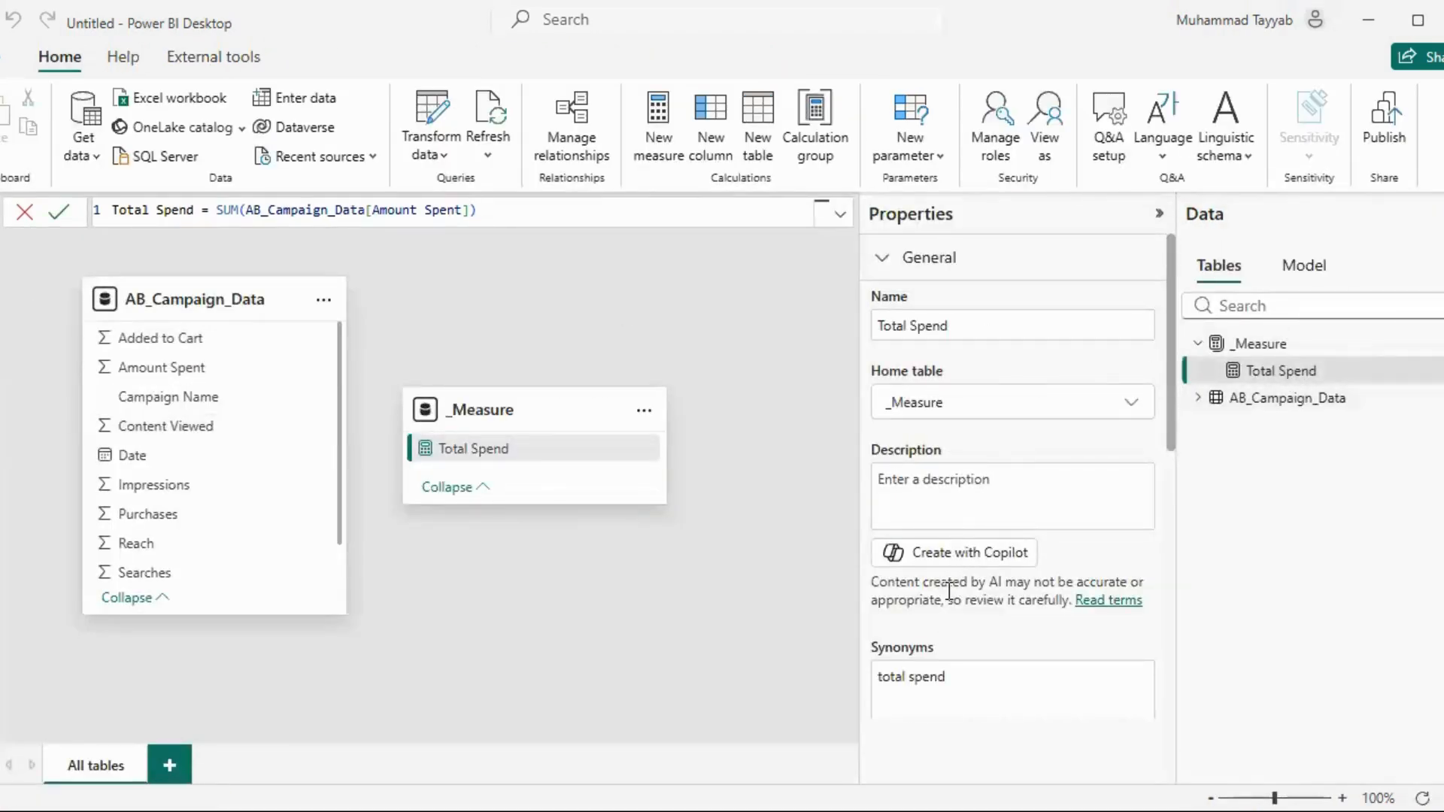
Set the display folder of the Total Spend measure to Totals in the model view
{"action": "scroll", "coordinate": [952, 497], "scroll_direction": "down", "scroll_amount": 3}
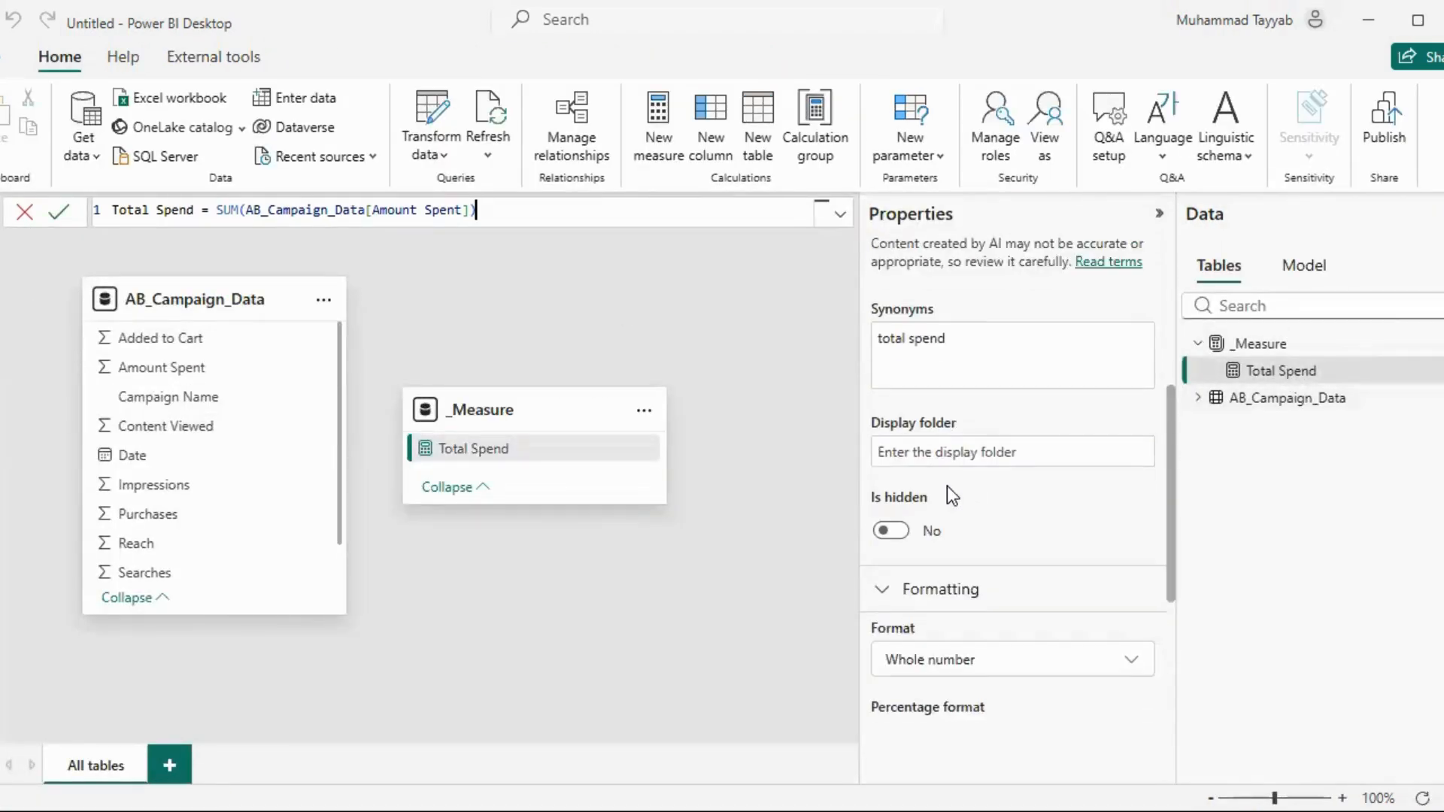
{"action": "left_click", "coordinate": [925, 455]}
{"action": "type", "text": "Total"}
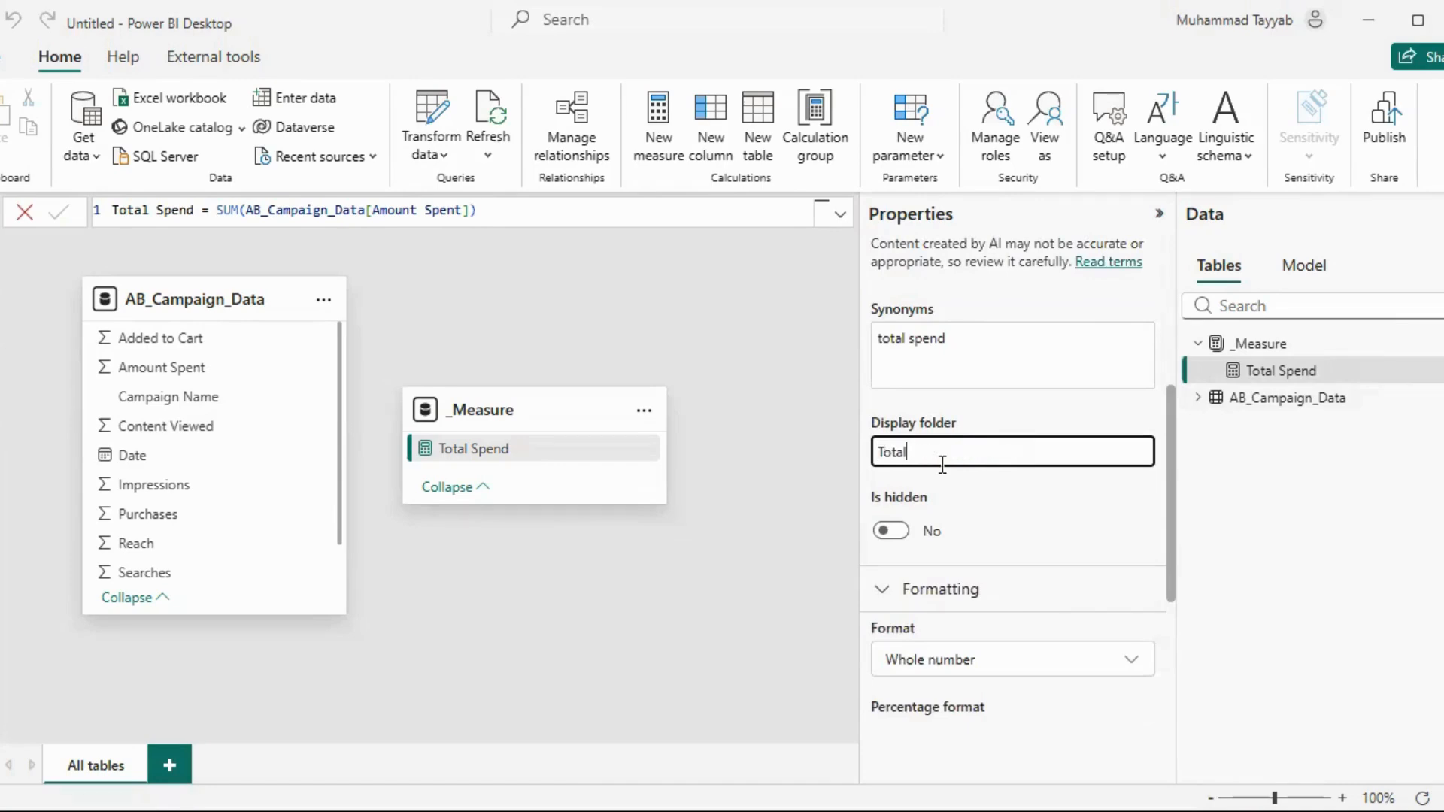
{"action": "type", "text": "s"}
{"action": "key", "text": "Return"}
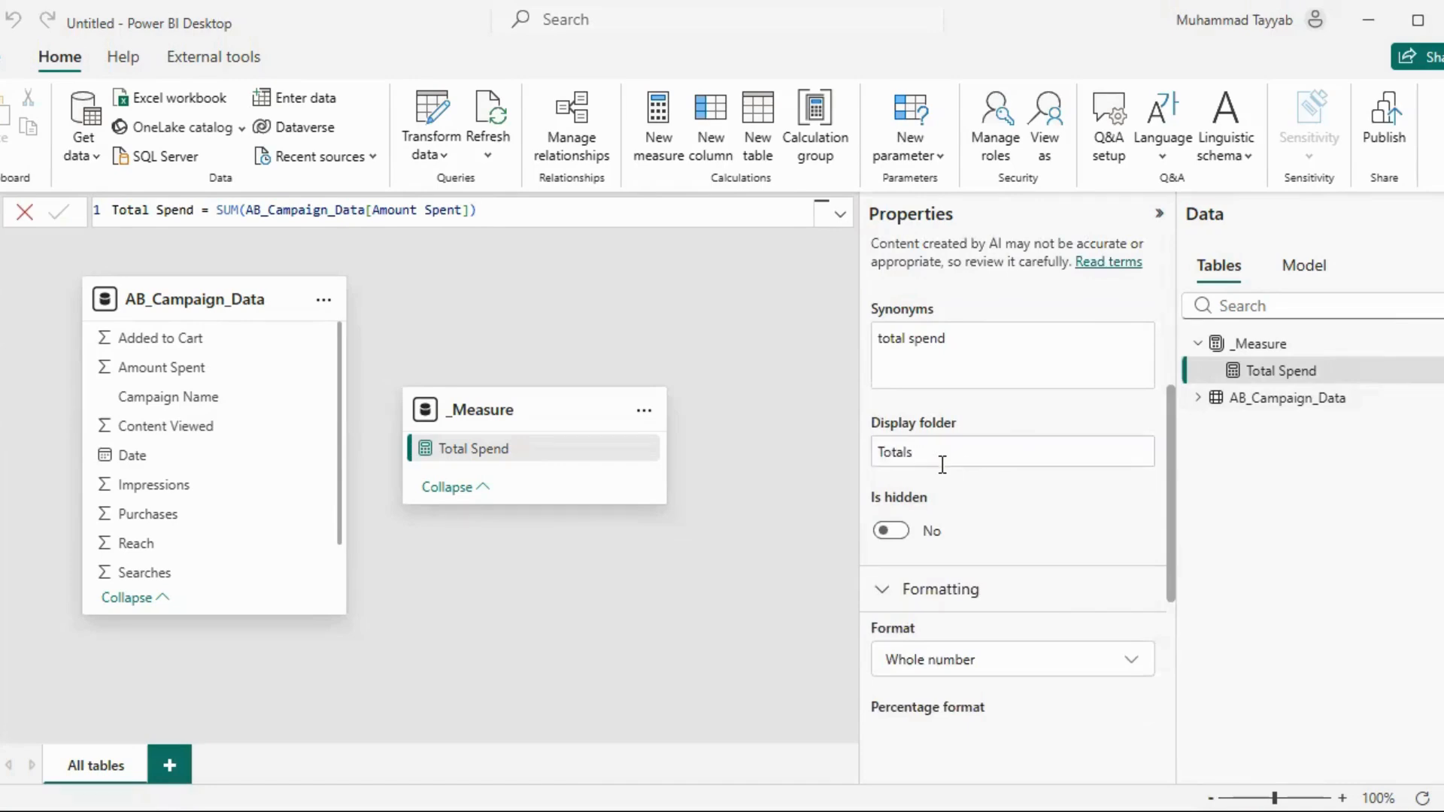
Return to the report view and create a measure in the Totals folder: Total Impressions = SUM(AB_Campaign_Data[Impressions])
{"action": "left_click", "coordinate": [0, 225]}
{"action": "left_click", "coordinate": [1437, 324]}
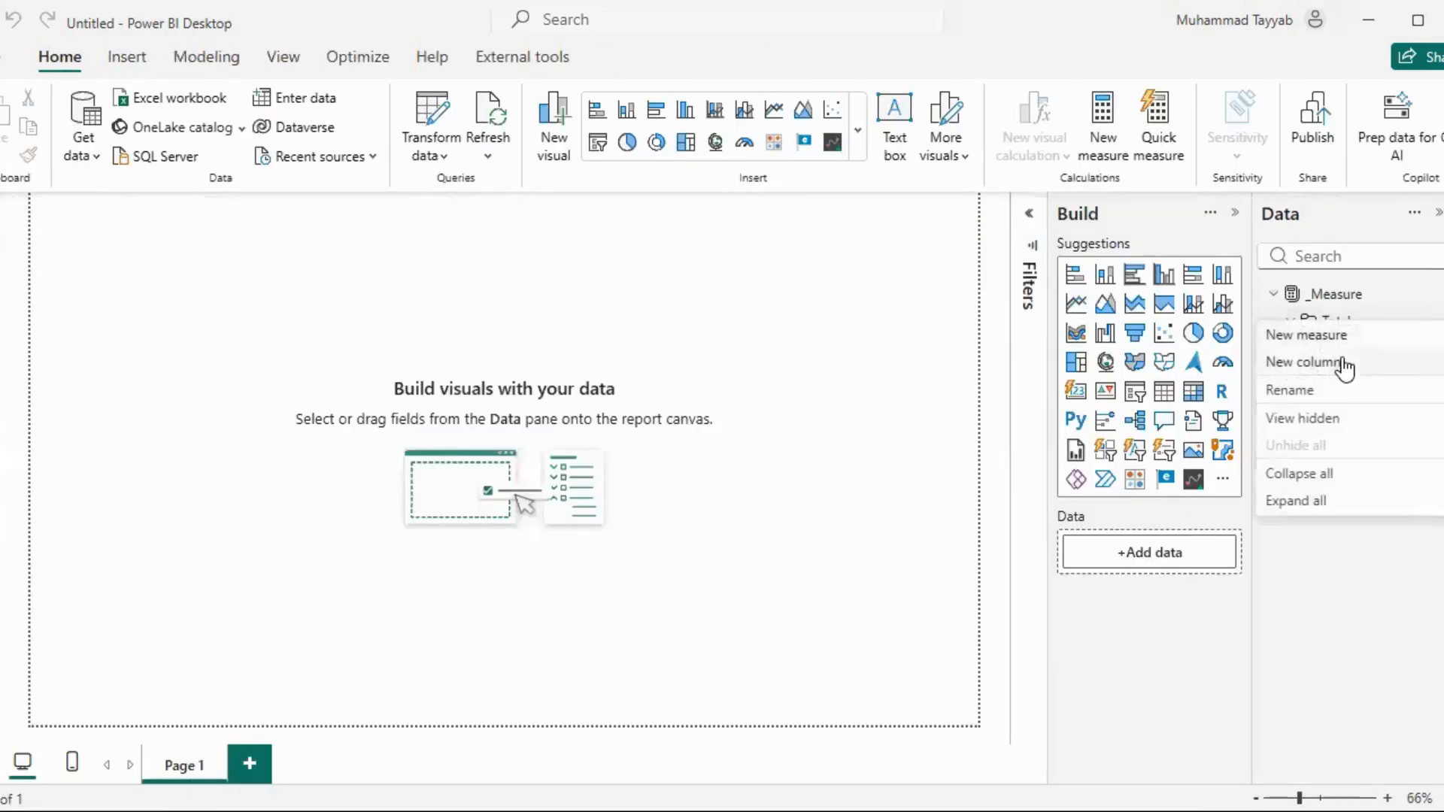
{"action": "left_click", "coordinate": [1437, 322]}
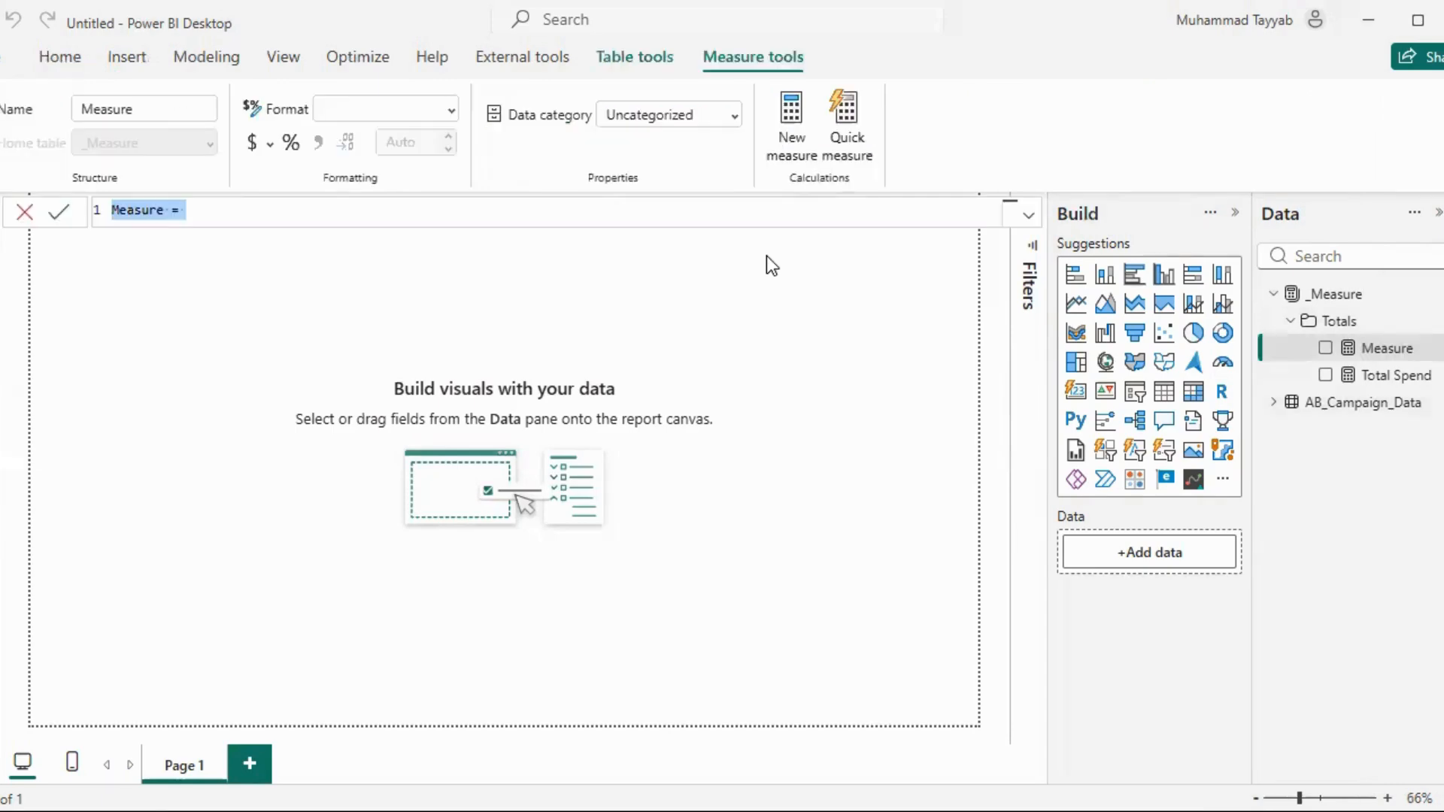
{"action": "key", "text": "ctrl+a"}
{"action": "key", "text": "BackSpace"}
{"action": "type", "text": "Total"}
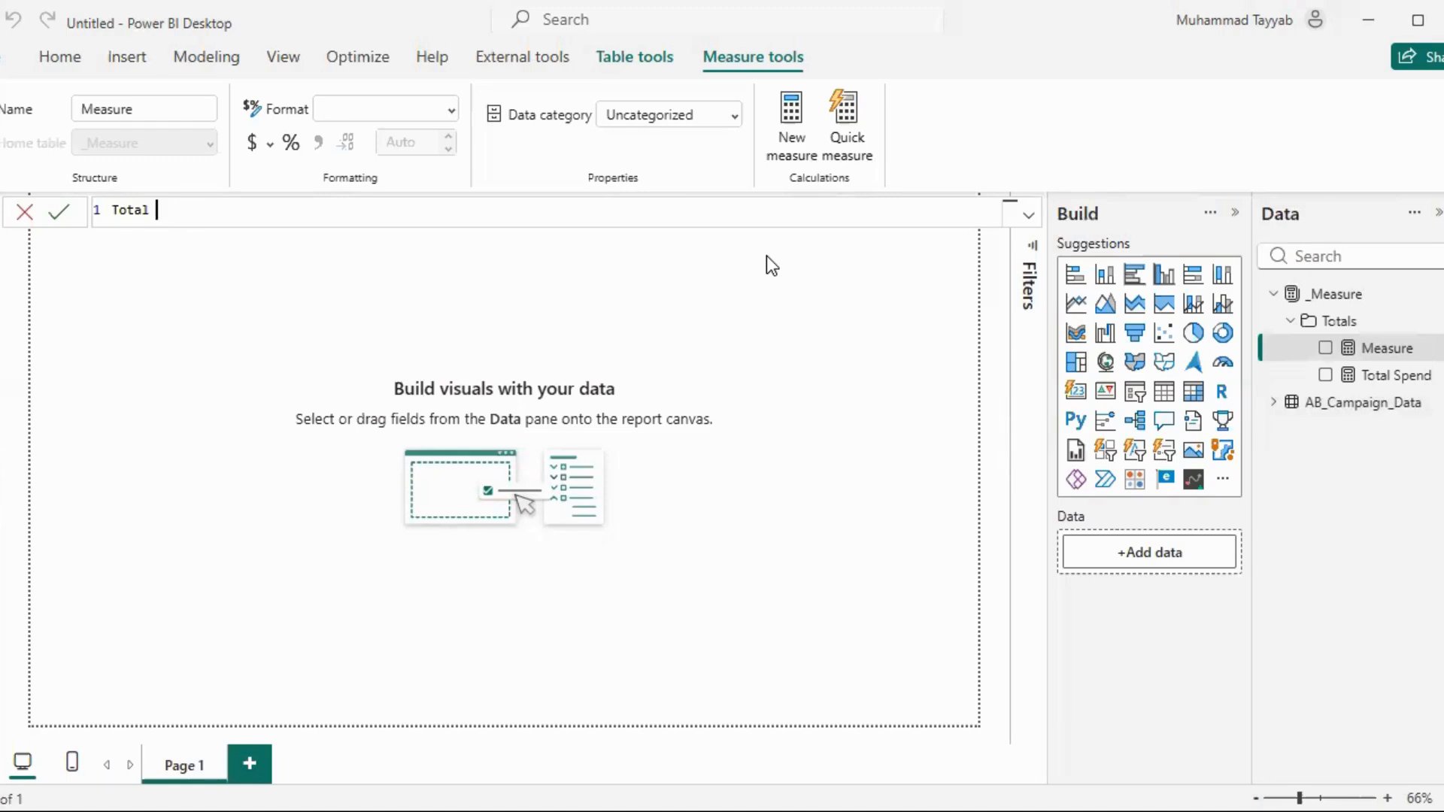
{"action": "type", "text": ";Impressions = SUM(I"}
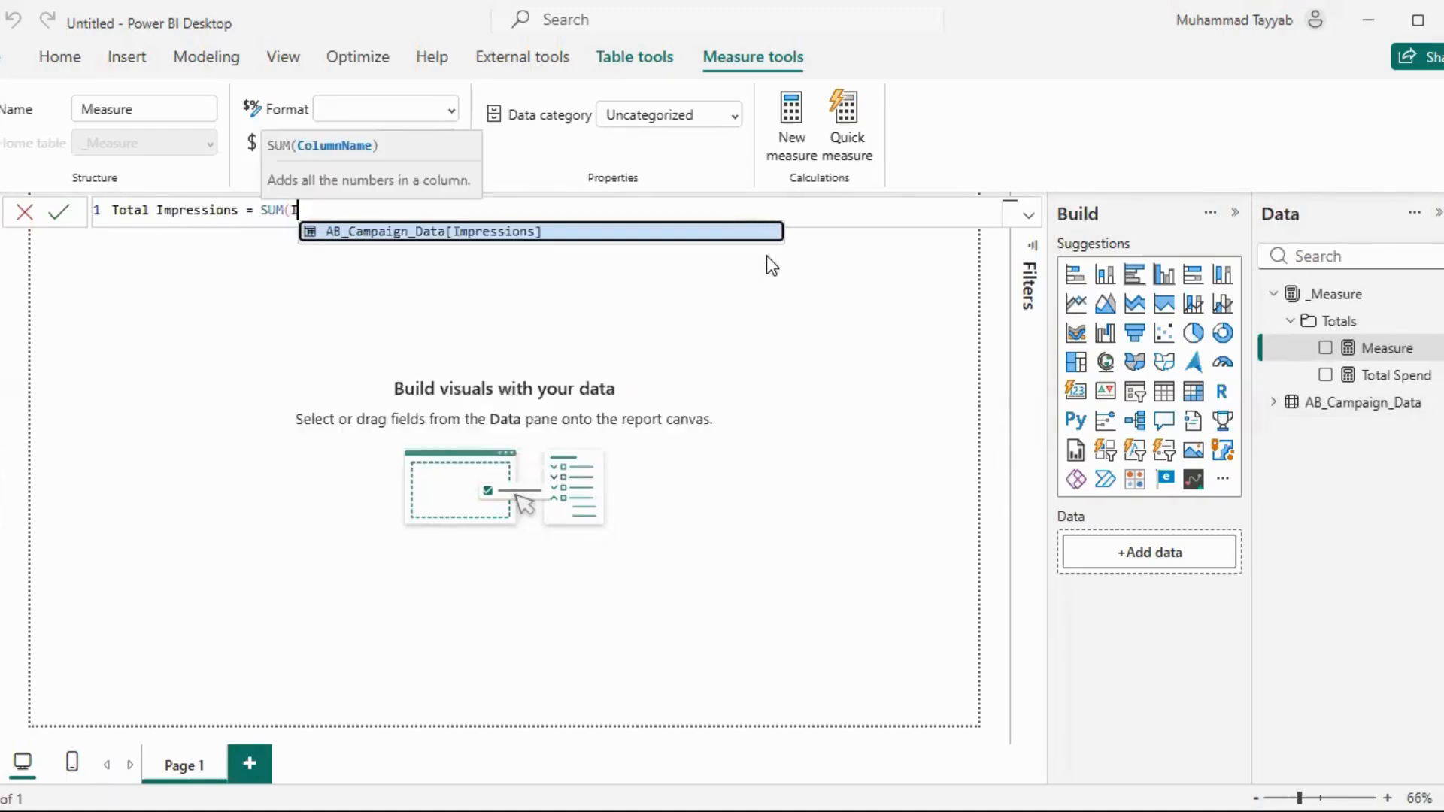
{"action": "key", "text": "Tab"}
{"action": "type", "text": ")"}
{"action": "key", "text": "Return"}
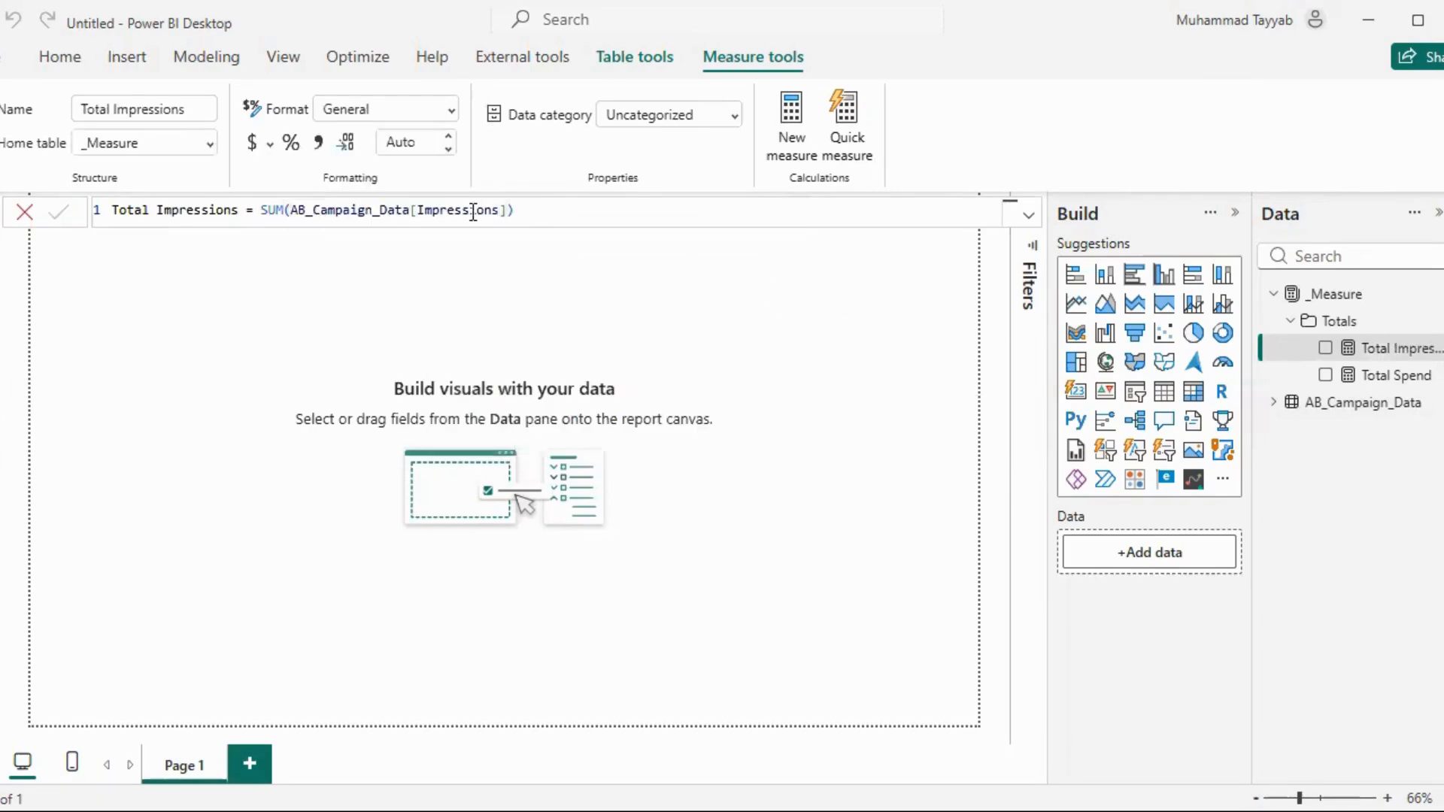
Format the Total Impressions measure as a whole number and check the format of Total Spend
{"action": "left_click", "coordinate": [451, 112]}
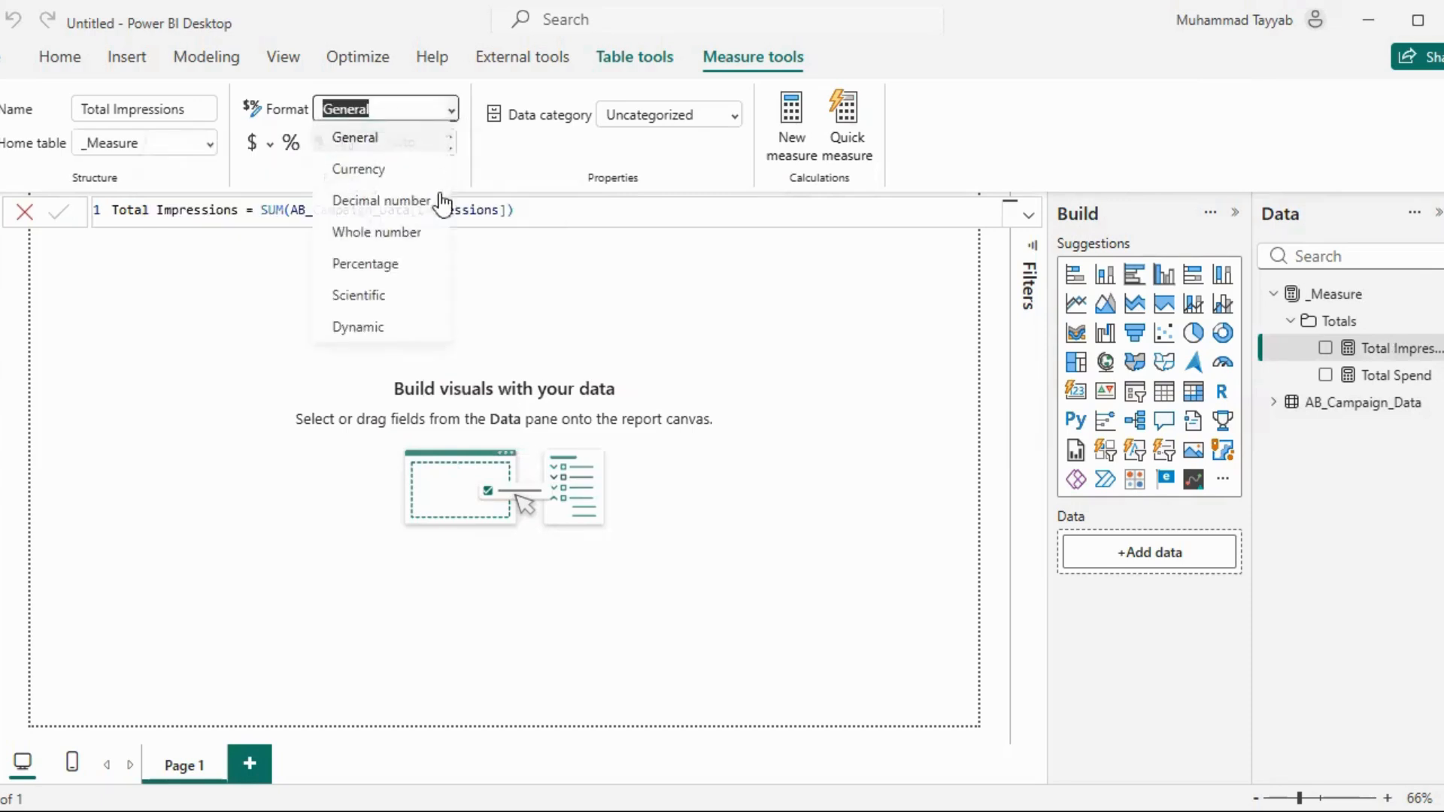
{"action": "left_click", "coordinate": [407, 236]}
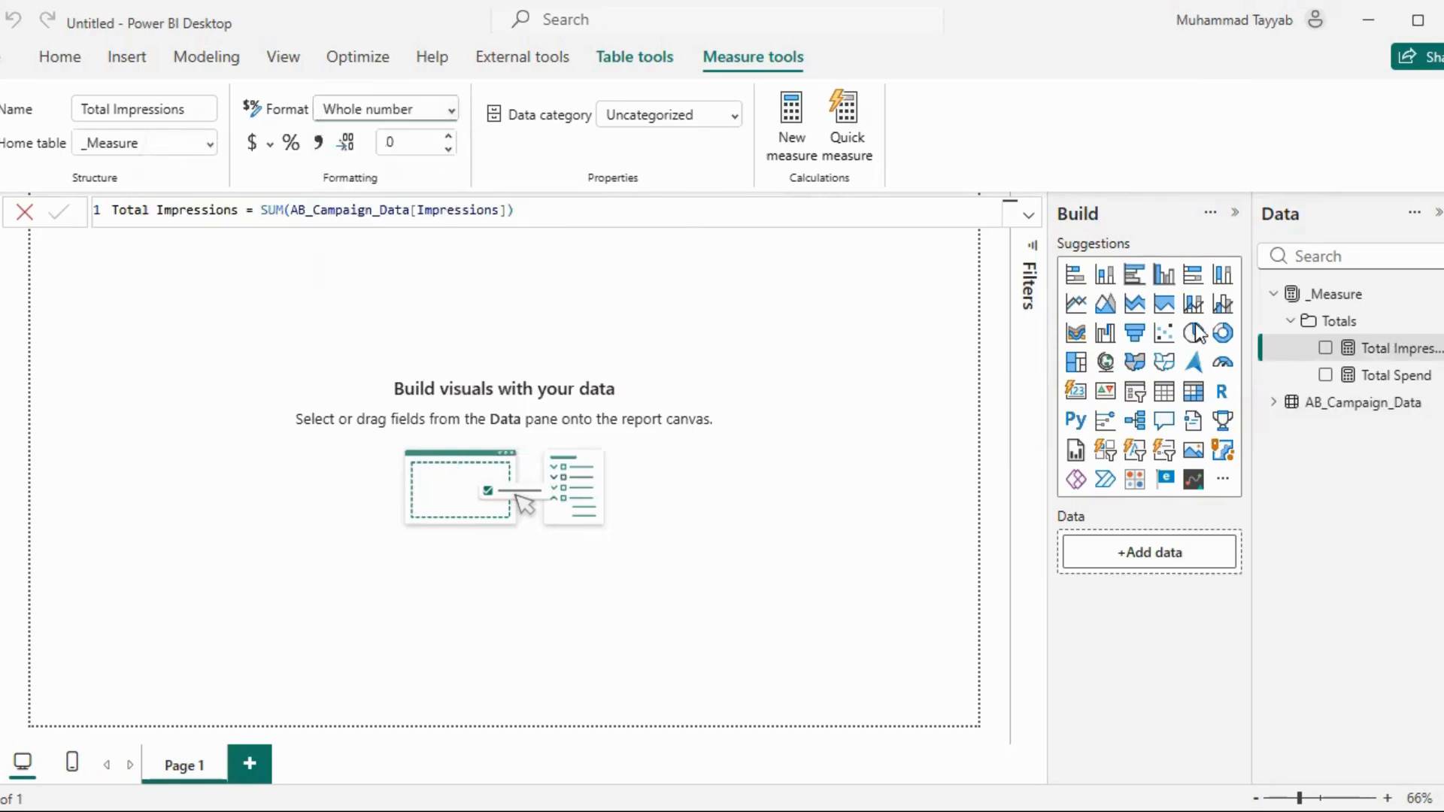
{"action": "left_click", "coordinate": [1369, 375]}
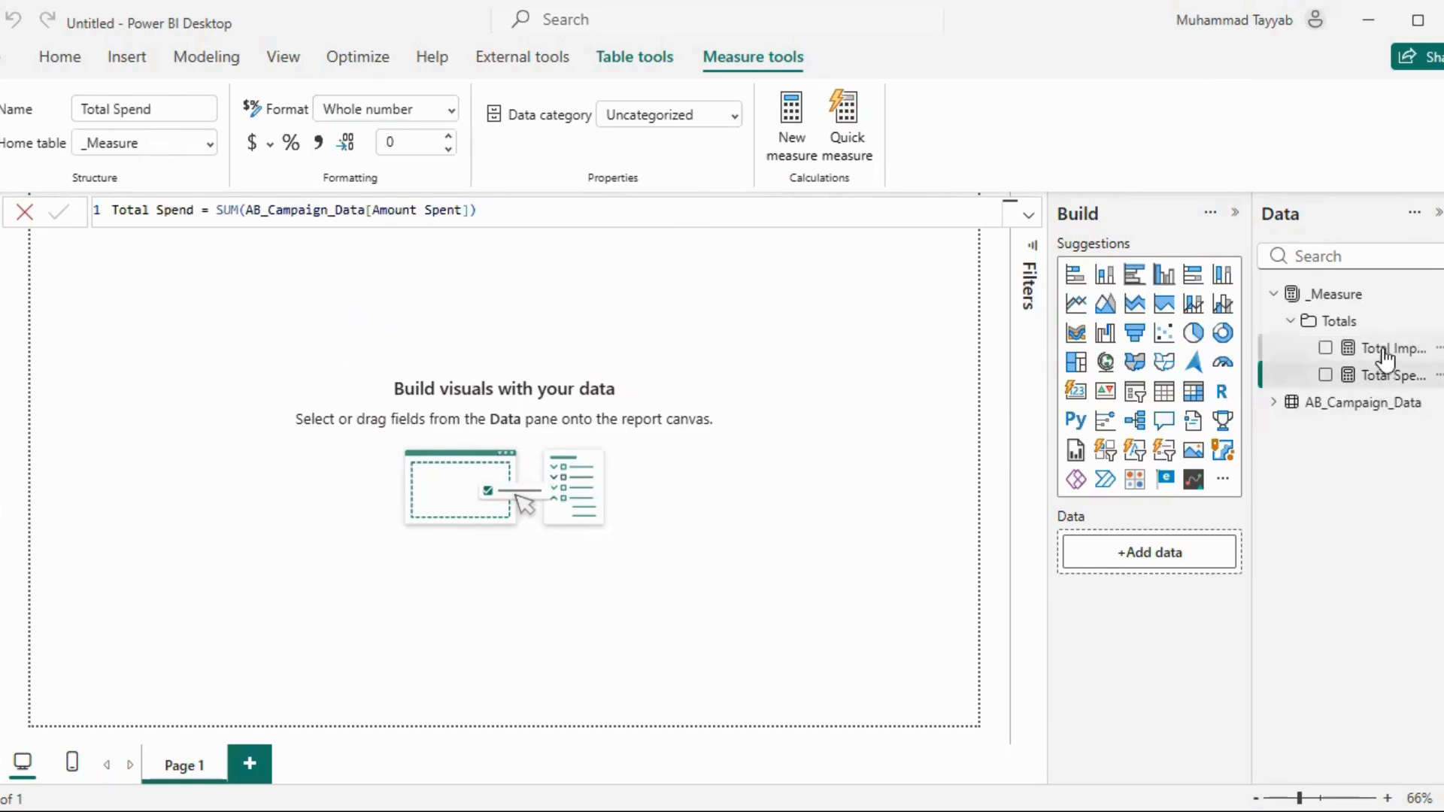
Create a measure in the Totals folder: Total Reach = SUM(AB_Campaign_Data[Reach]), and open its format options
{"action": "left_click", "coordinate": [1438, 321]}
{"action": "key", "text": "Escape"}
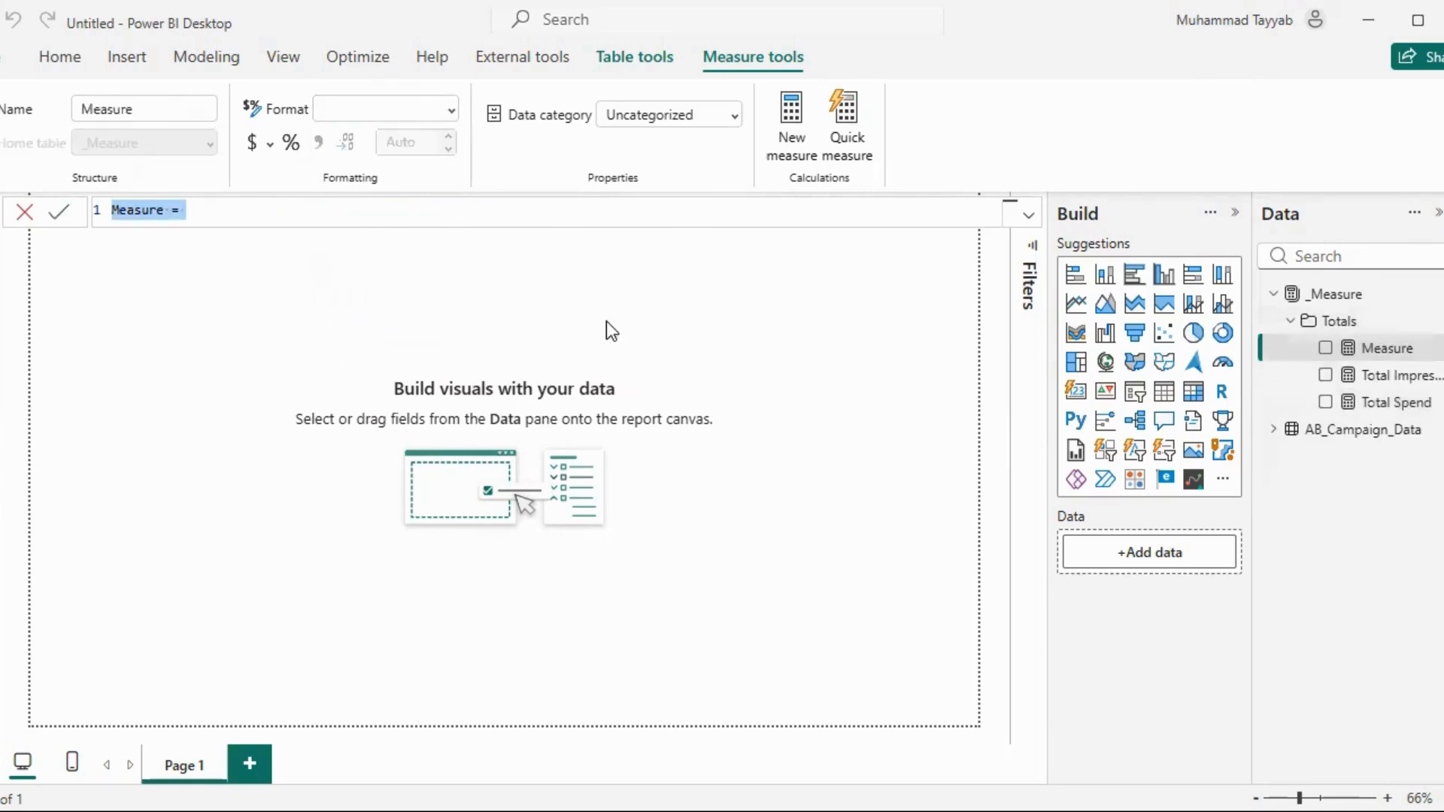
{"action": "type", "text": "Total Read"}
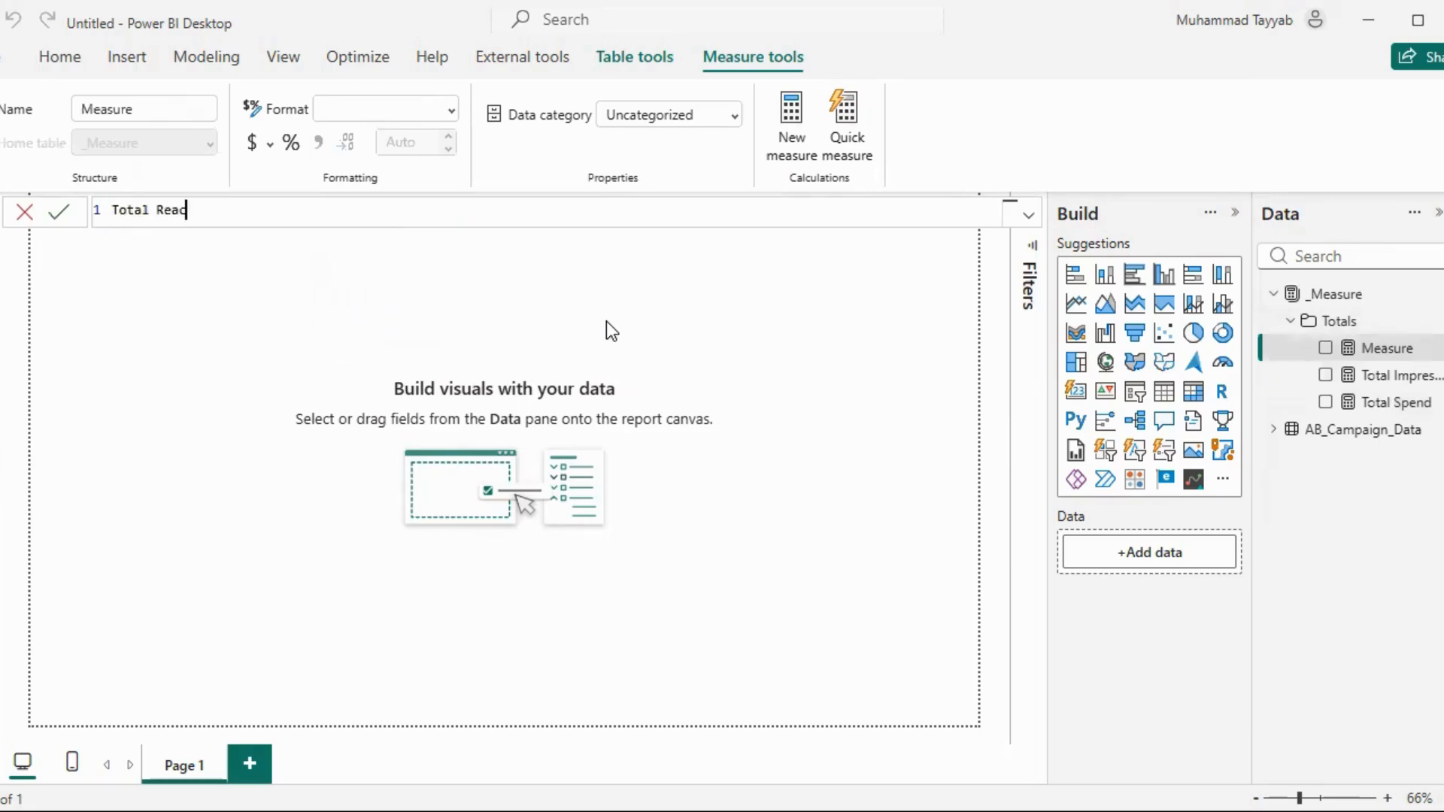
{"action": "type", "text": "h = SUM("}
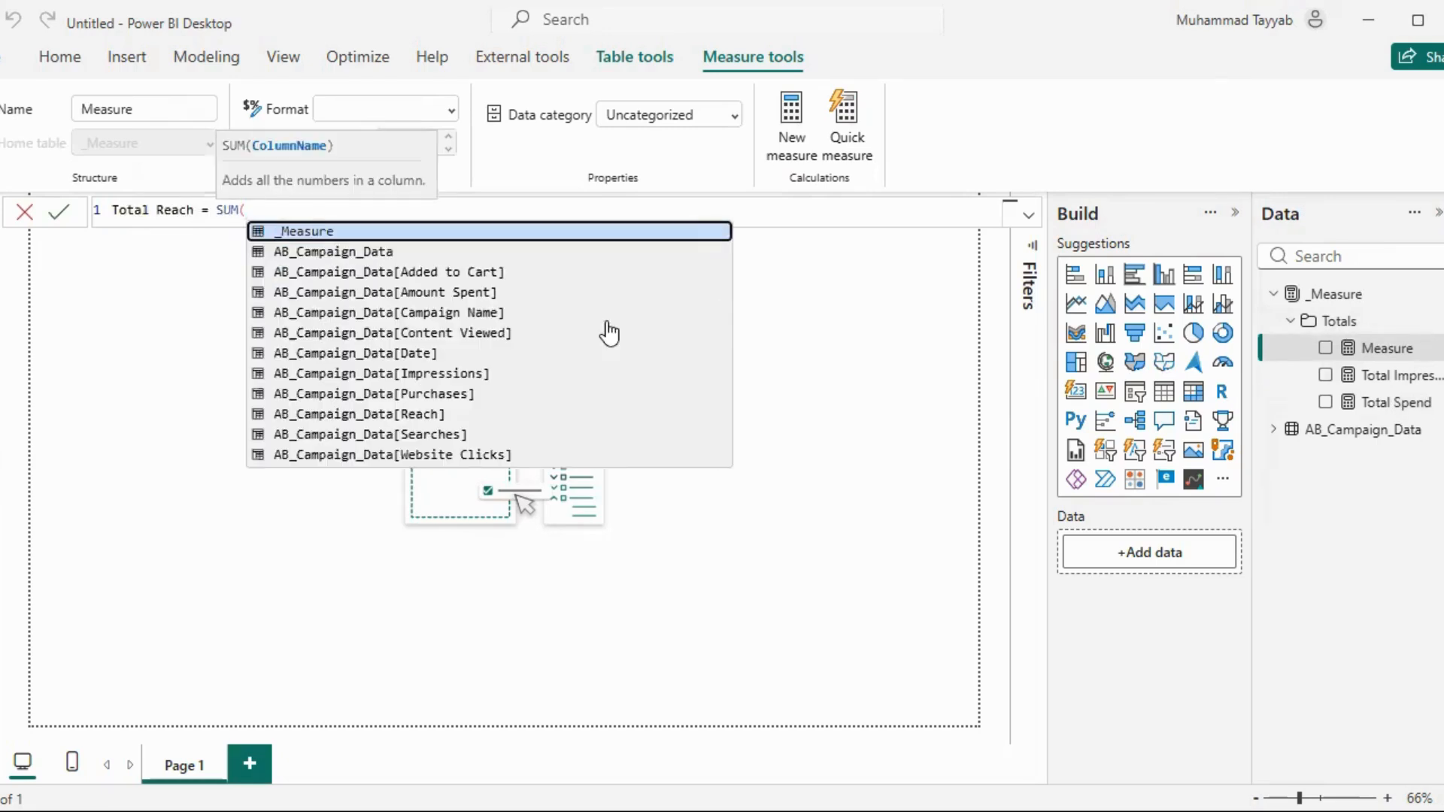
{"action": "type", "text": "Reach"}
{"action": "key", "text": "Tab"}
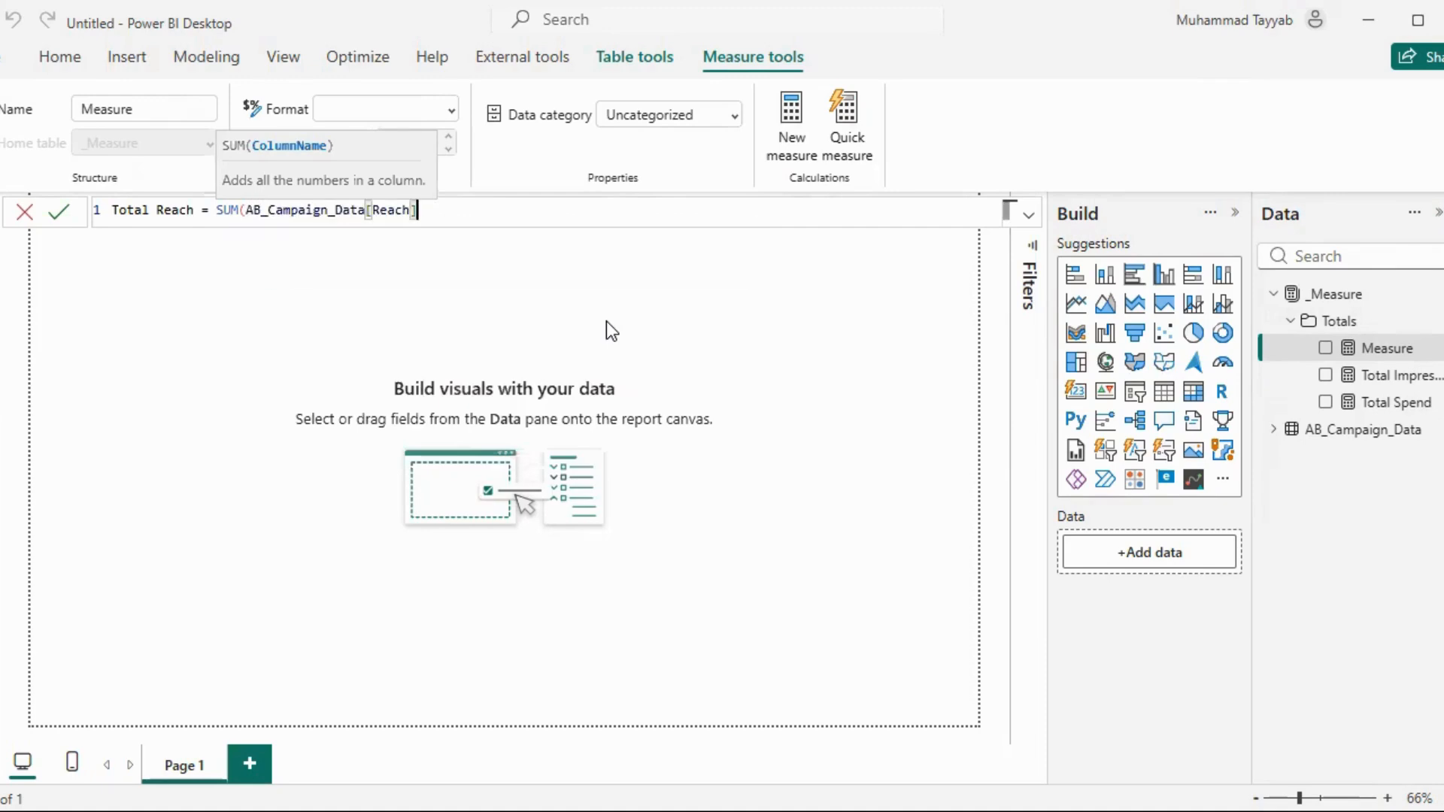
{"action": "type", "text": ")"}
{"action": "key", "text": "Return"}
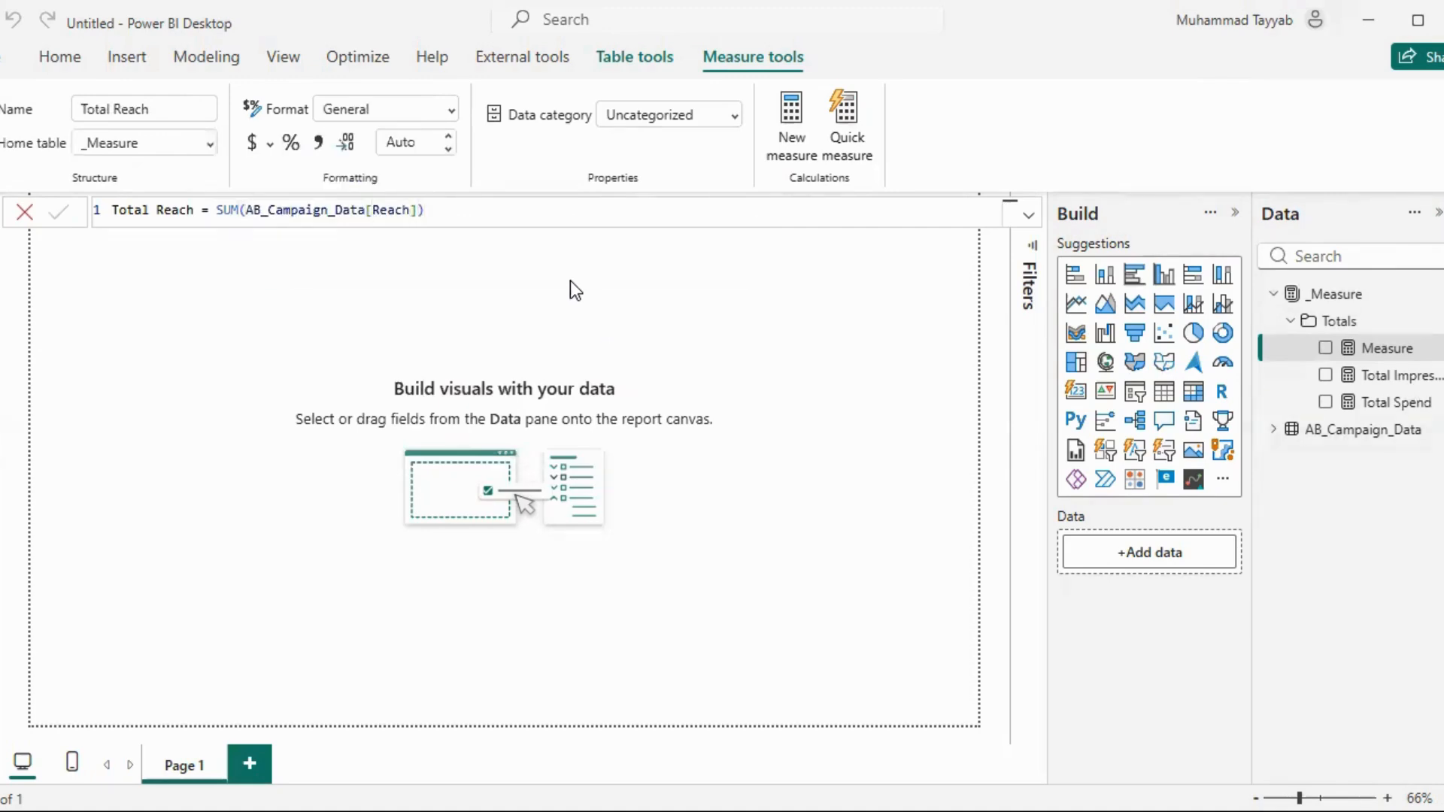
{"action": "left_click", "coordinate": [450, 110]}
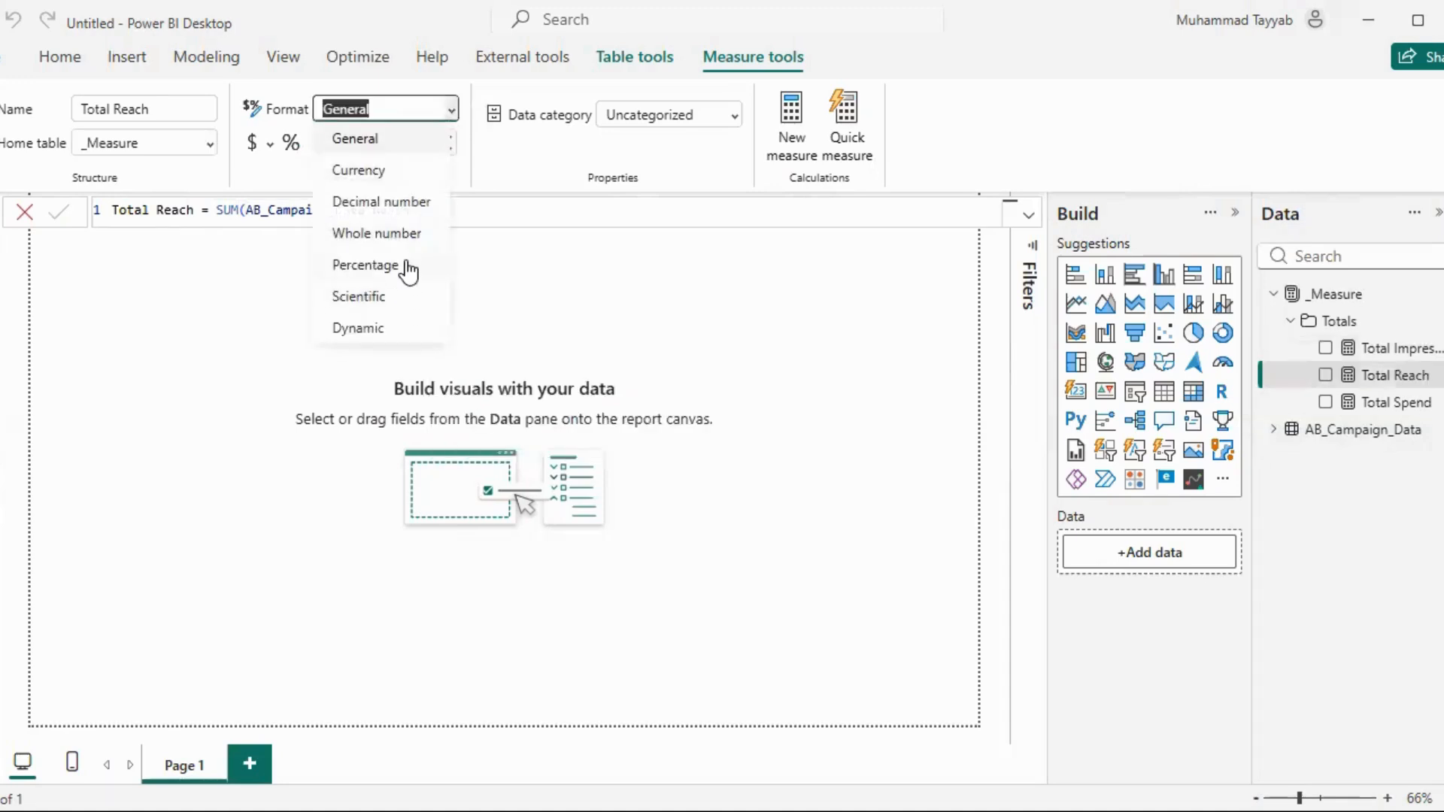
{"action": "key", "text": "Escape"}
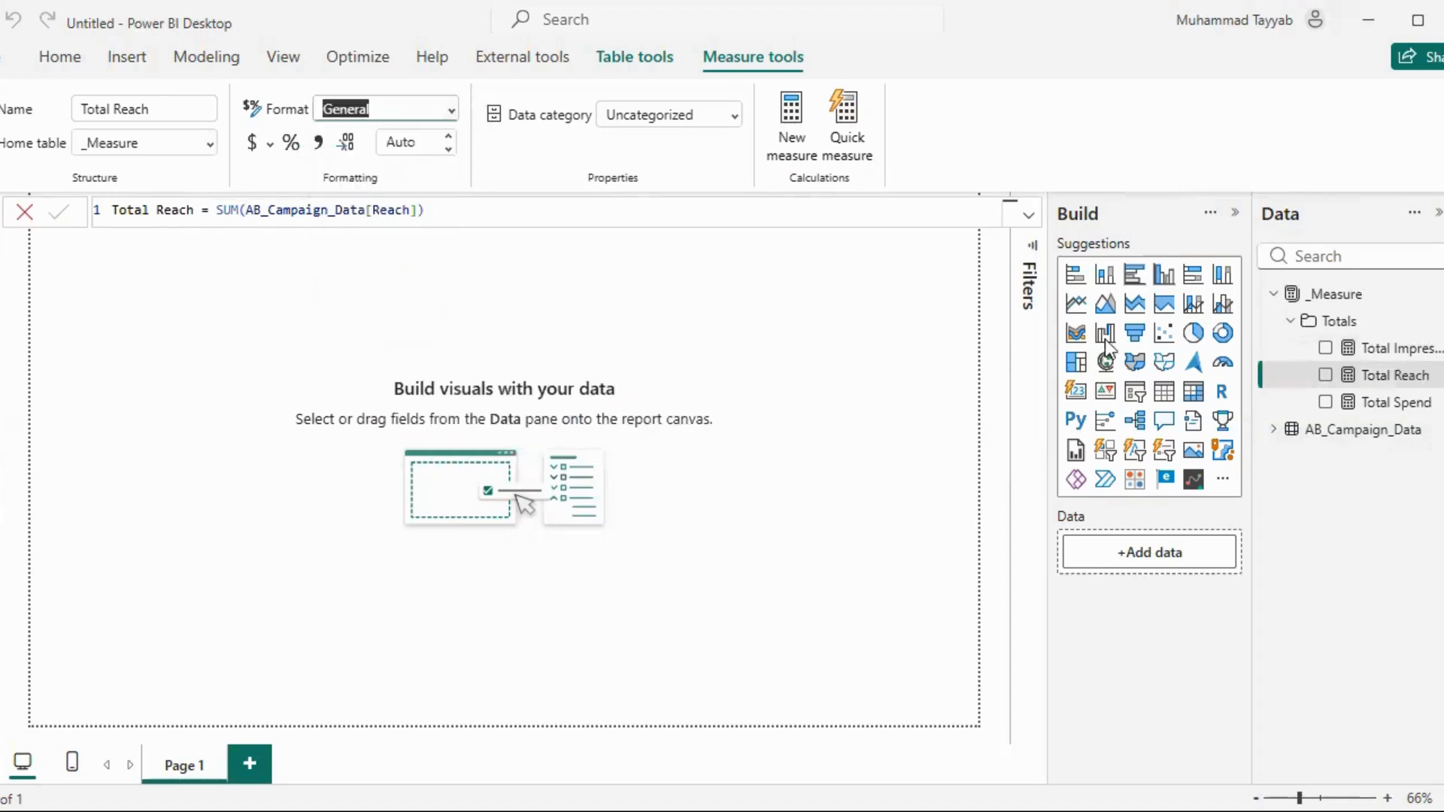
Create a measure in the Totals folder: Total Website Clicks = SUM(AB_Campaign_Data[Website Clicks])
{"action": "right_click", "coordinate": [1397, 318]}
{"action": "left_click", "coordinate": [1373, 348]}
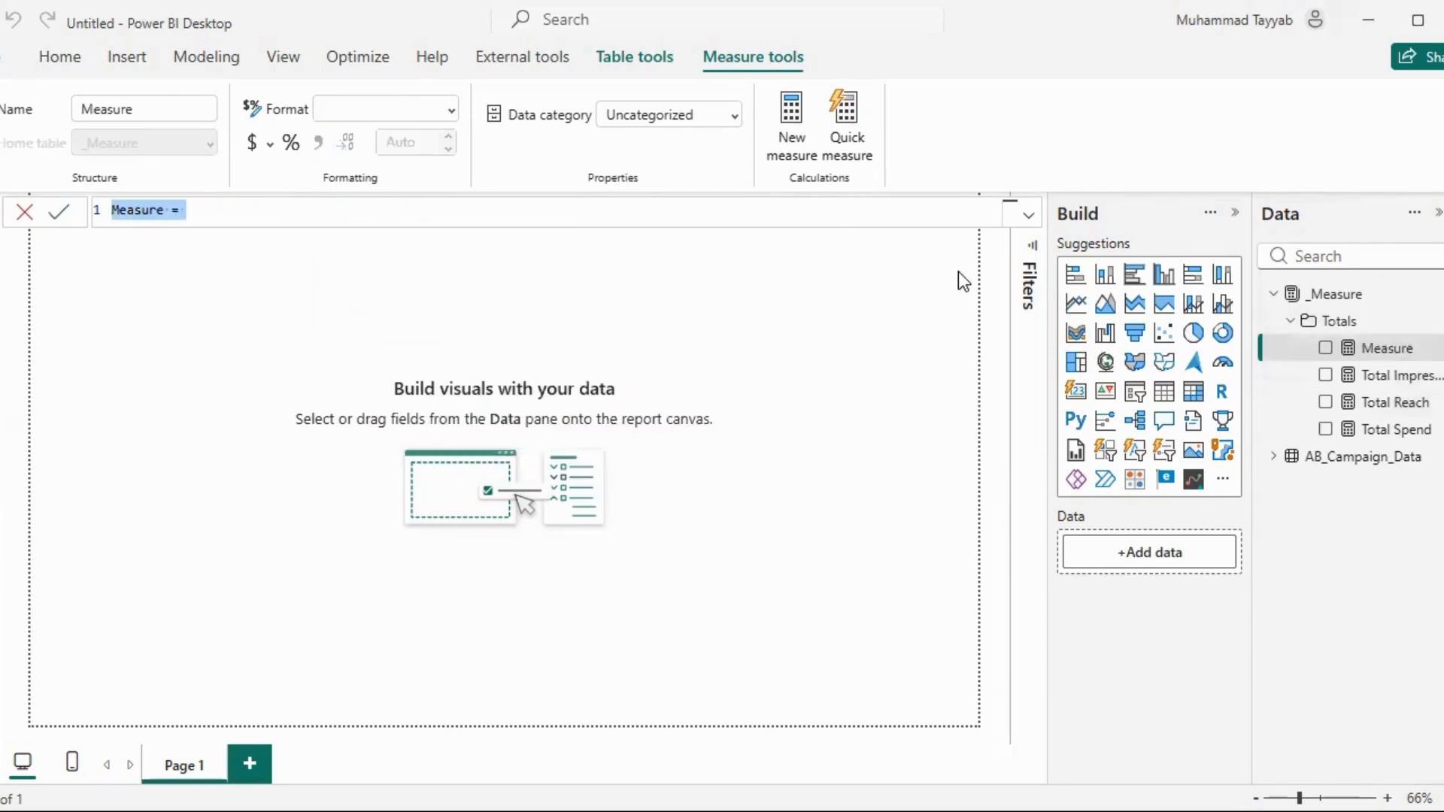
{"action": "type", "text": "Total"}
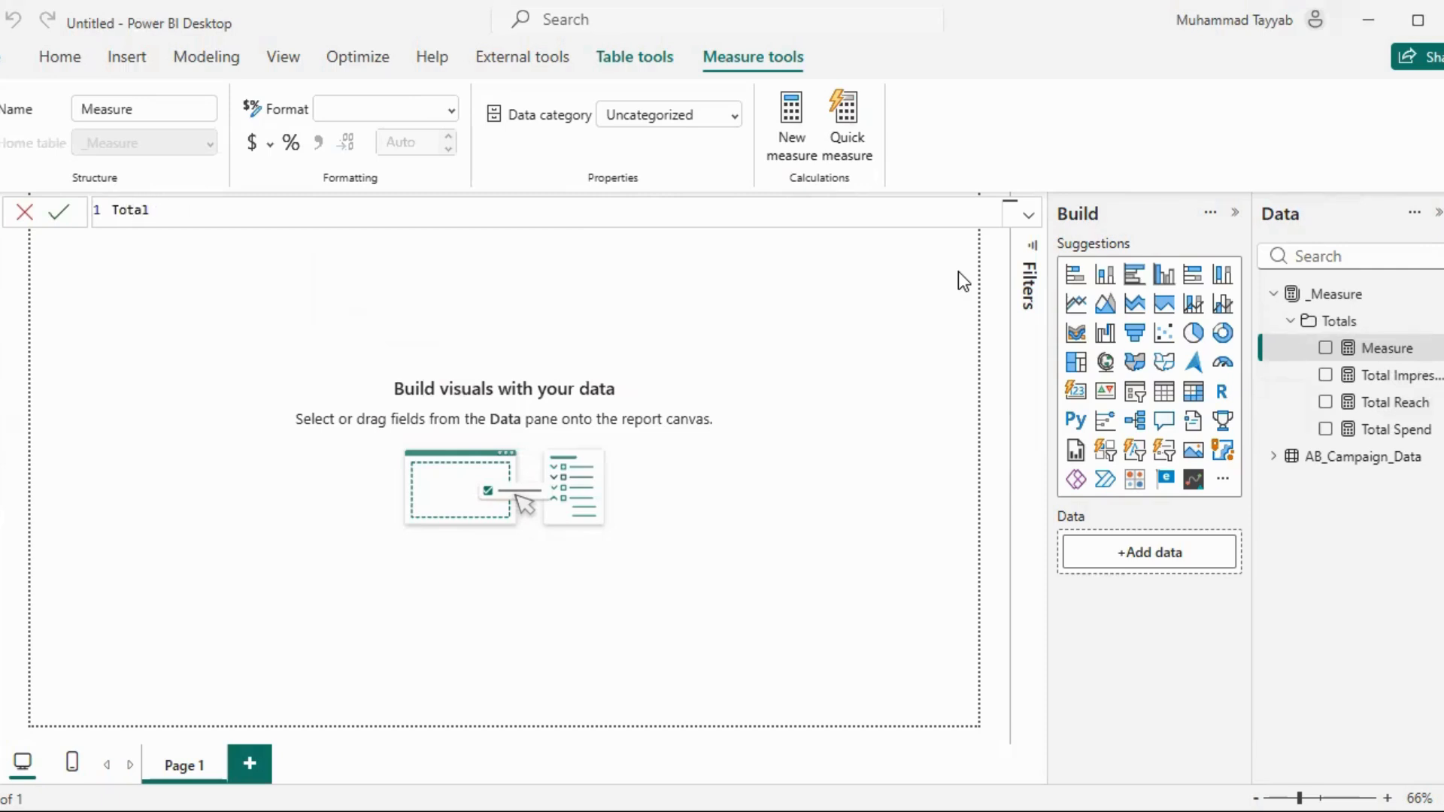
{"action": "type", "text": " Website Clicks = SUM("}
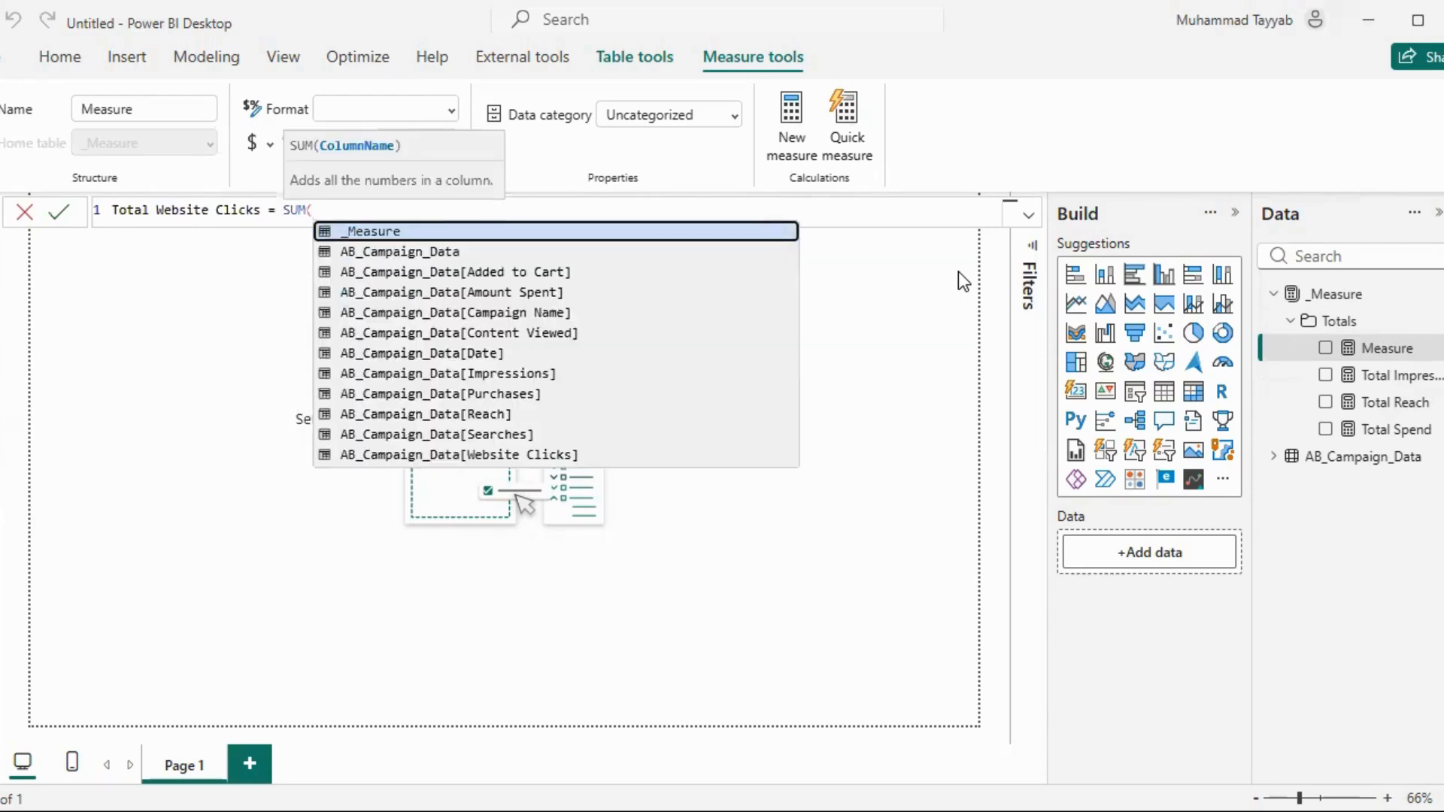
{"action": "type", "text": "web"}
{"action": "key", "text": "Tab"}
{"action": "type", "text": ")"}
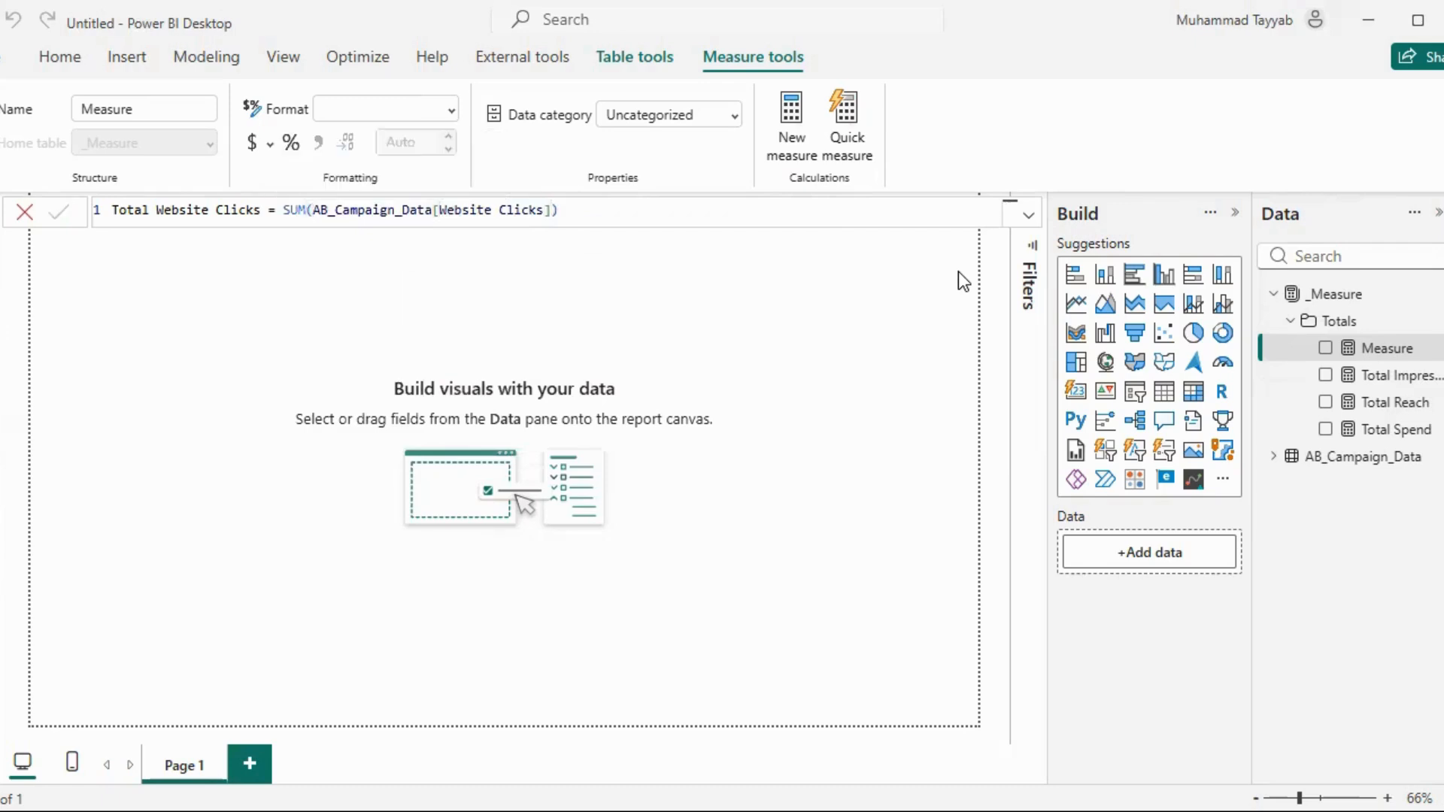
{"action": "key", "text": "Return"}
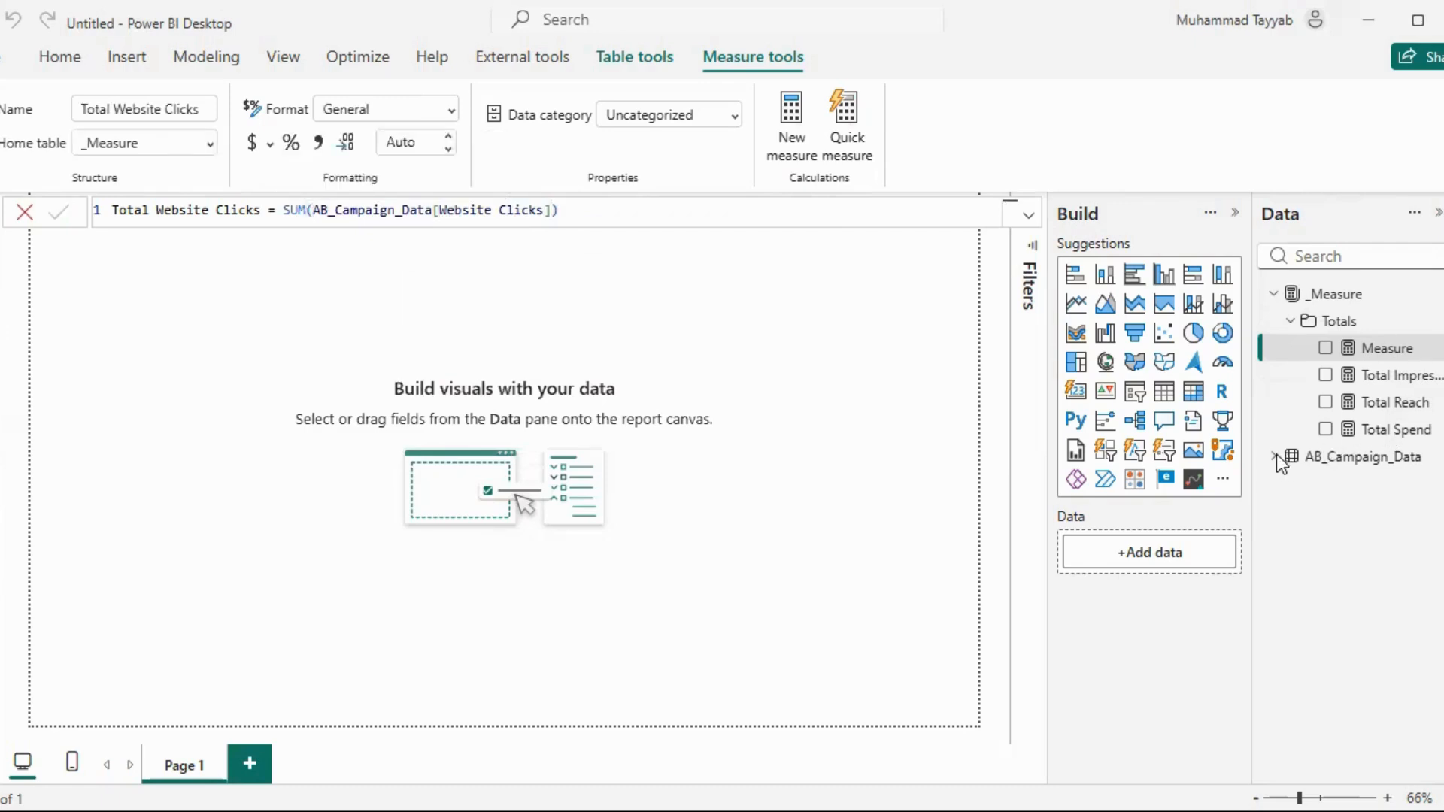
Format the Total Website Clicks measure as a whole number and expand the fields of AB_Campaign_Data
{"action": "left_click", "coordinate": [449, 110]}
{"action": "left_click", "coordinate": [401, 233]}
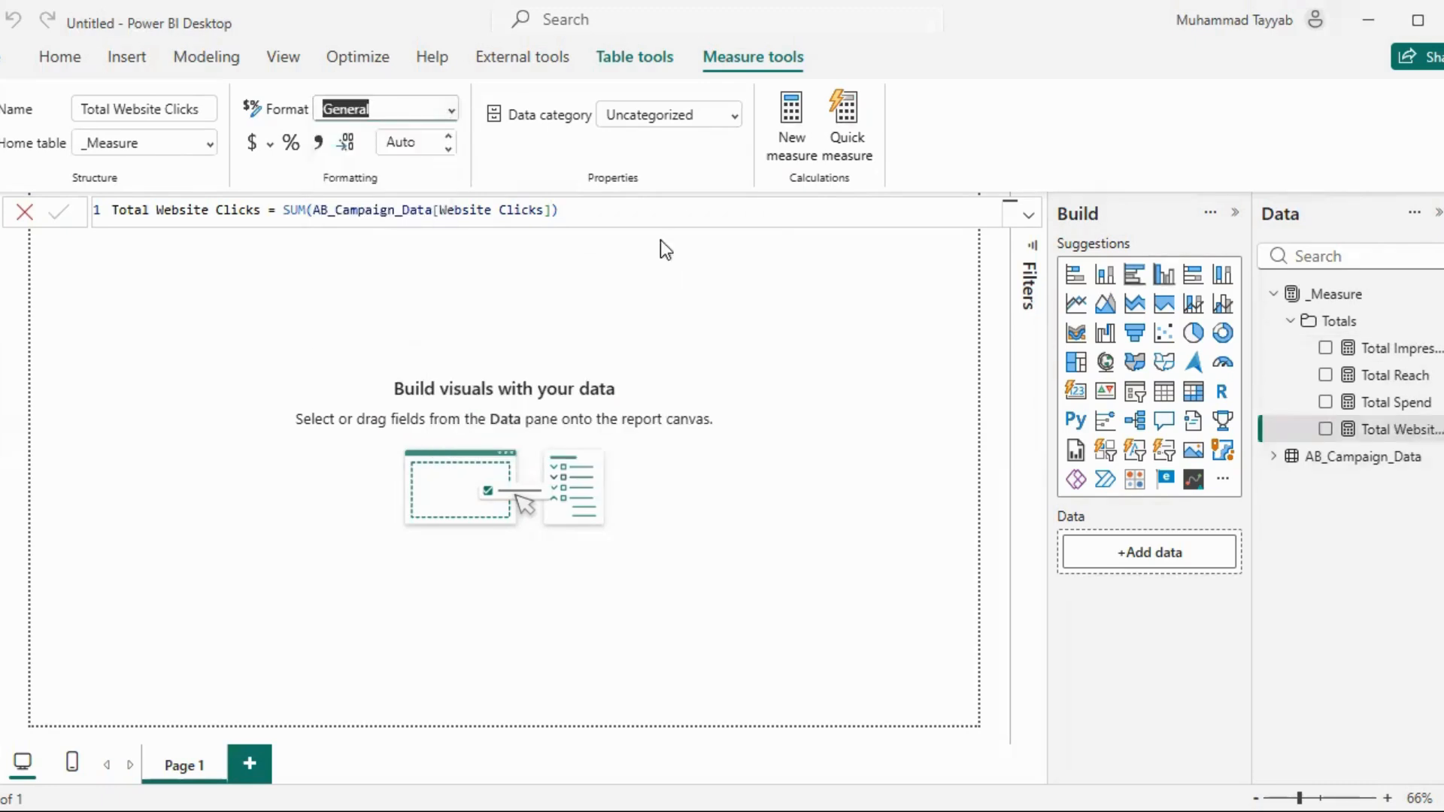
{"action": "left_click", "coordinate": [1287, 452]}
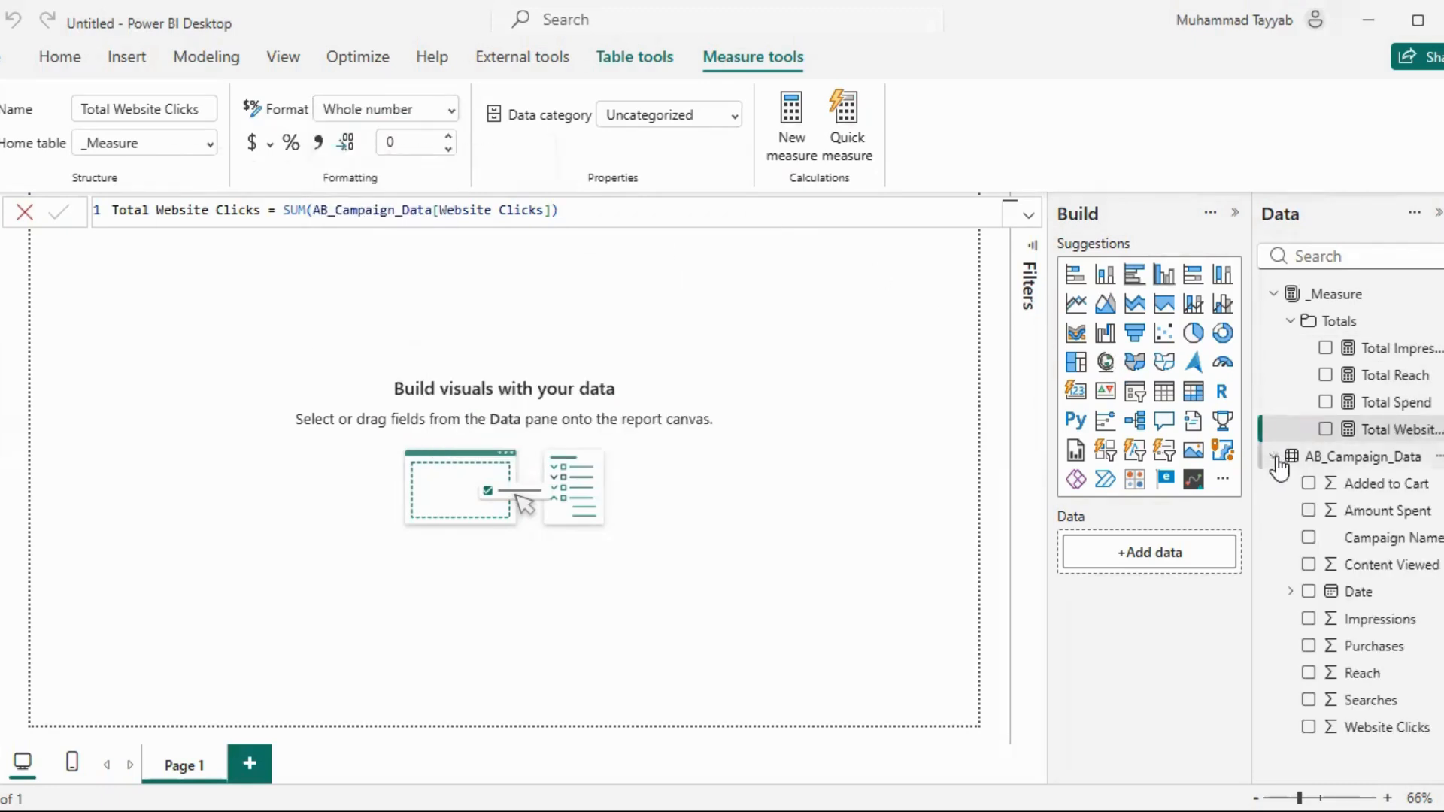
Create a measure in the Totals folder, Total Searches = SUM(AB_Campaign_Data[Searches]), and format it as a whole number
{"action": "left_click", "coordinate": [1434, 321]}
{"action": "left_click", "coordinate": [1010, 328]}
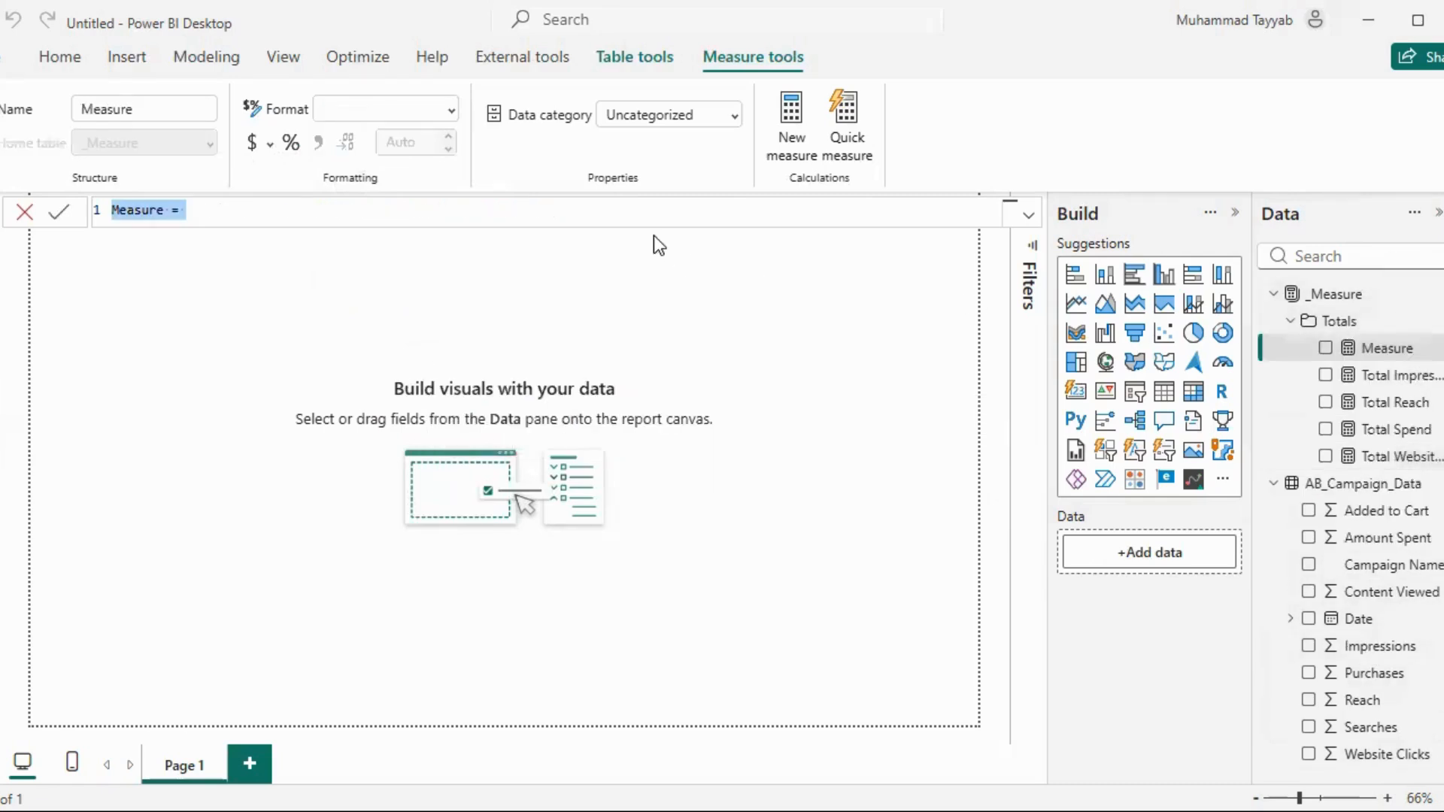
{"action": "type", "text": "Total Se"}
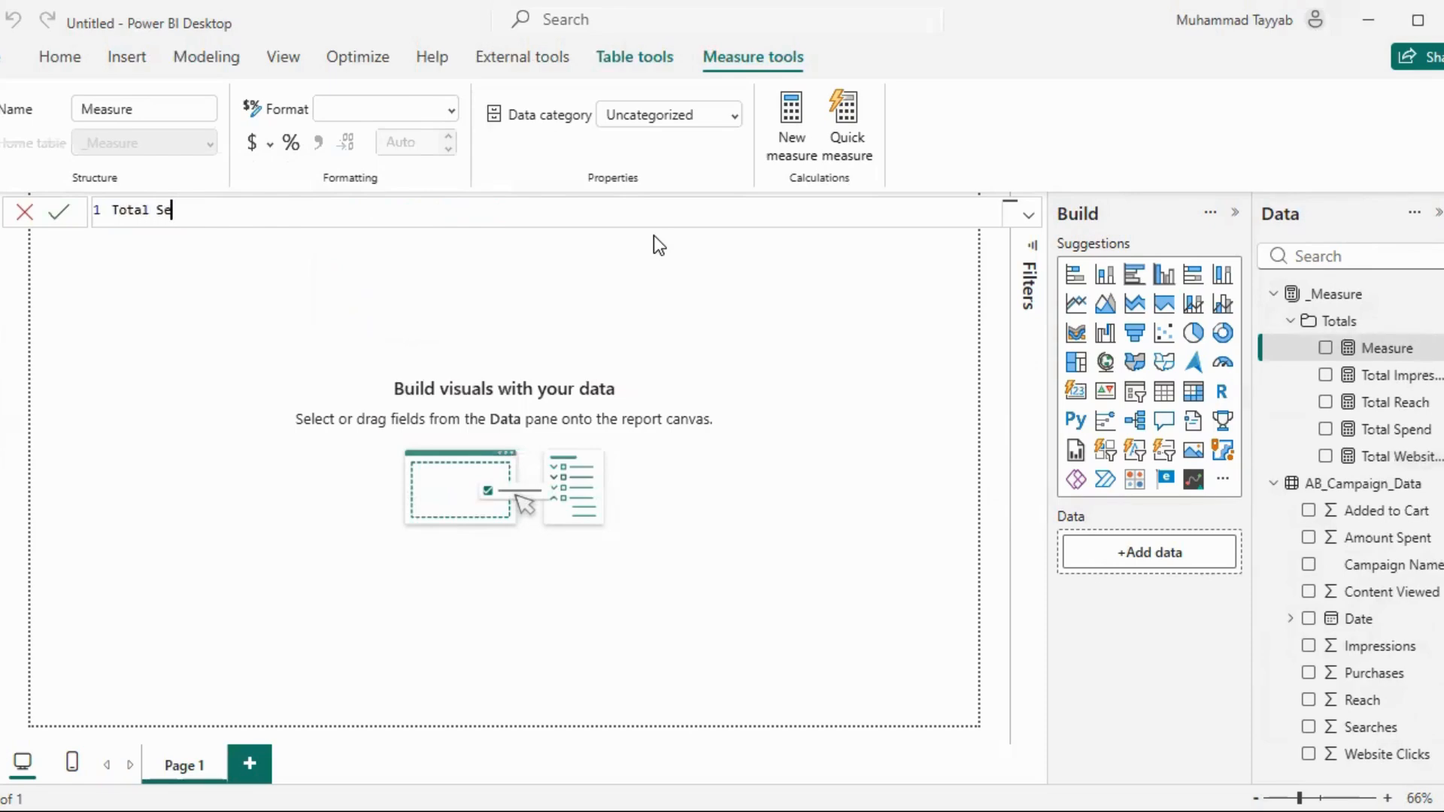
{"action": "type", "text": "arches = SUM(Sea"}
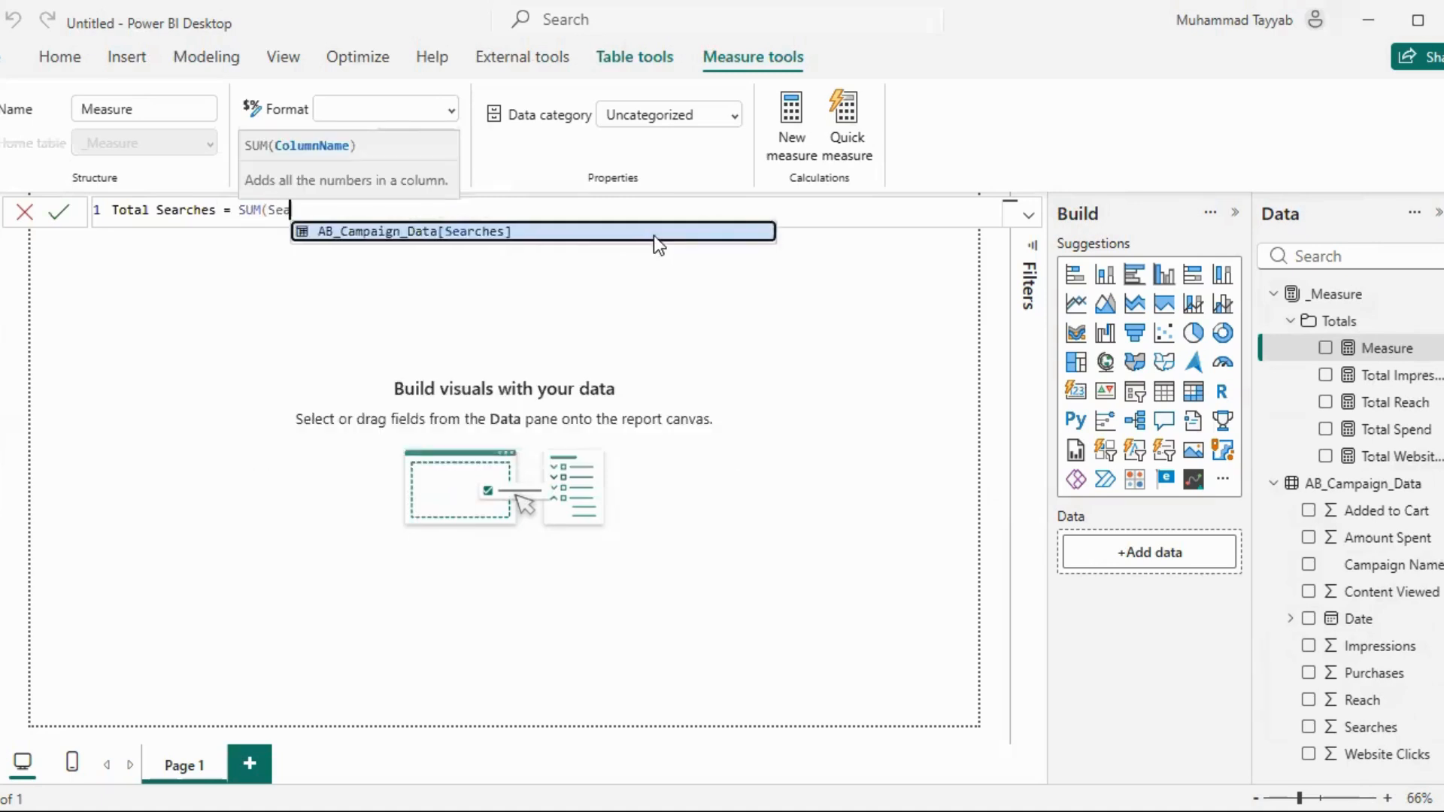
{"action": "left_click", "coordinate": [654, 248]}
{"action": "type", "text": ")"}
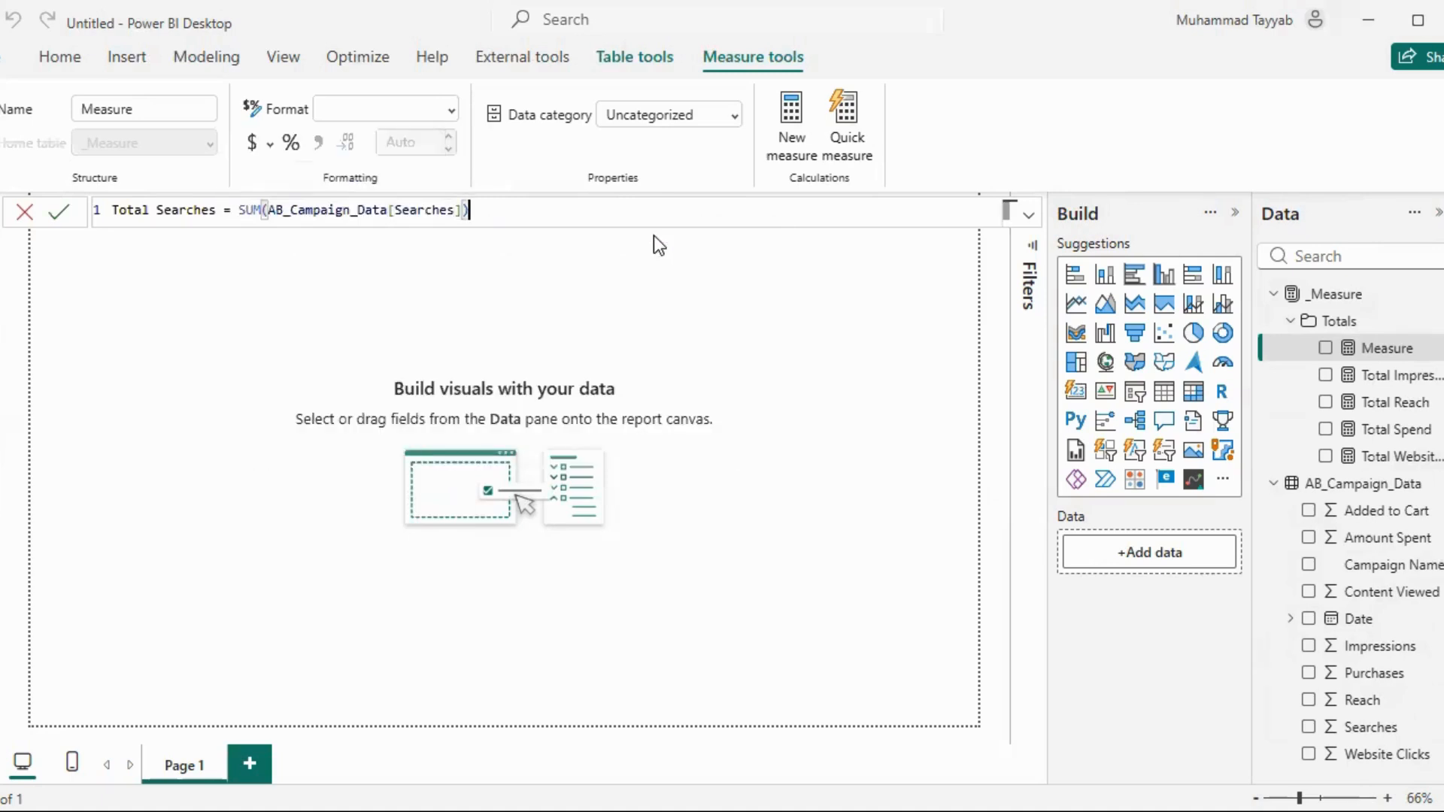
{"action": "key", "text": "Return"}
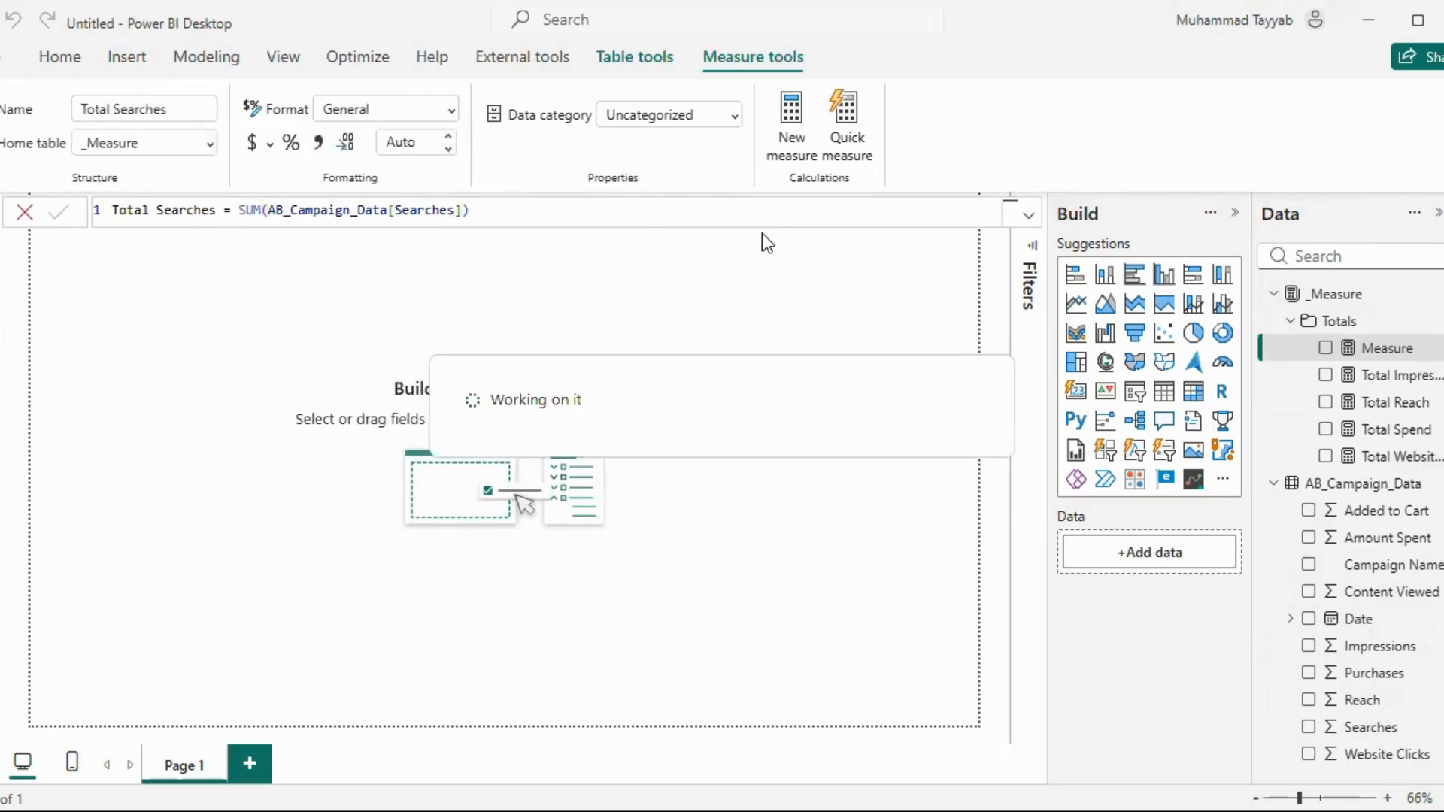
{"action": "left_click", "coordinate": [451, 113]}
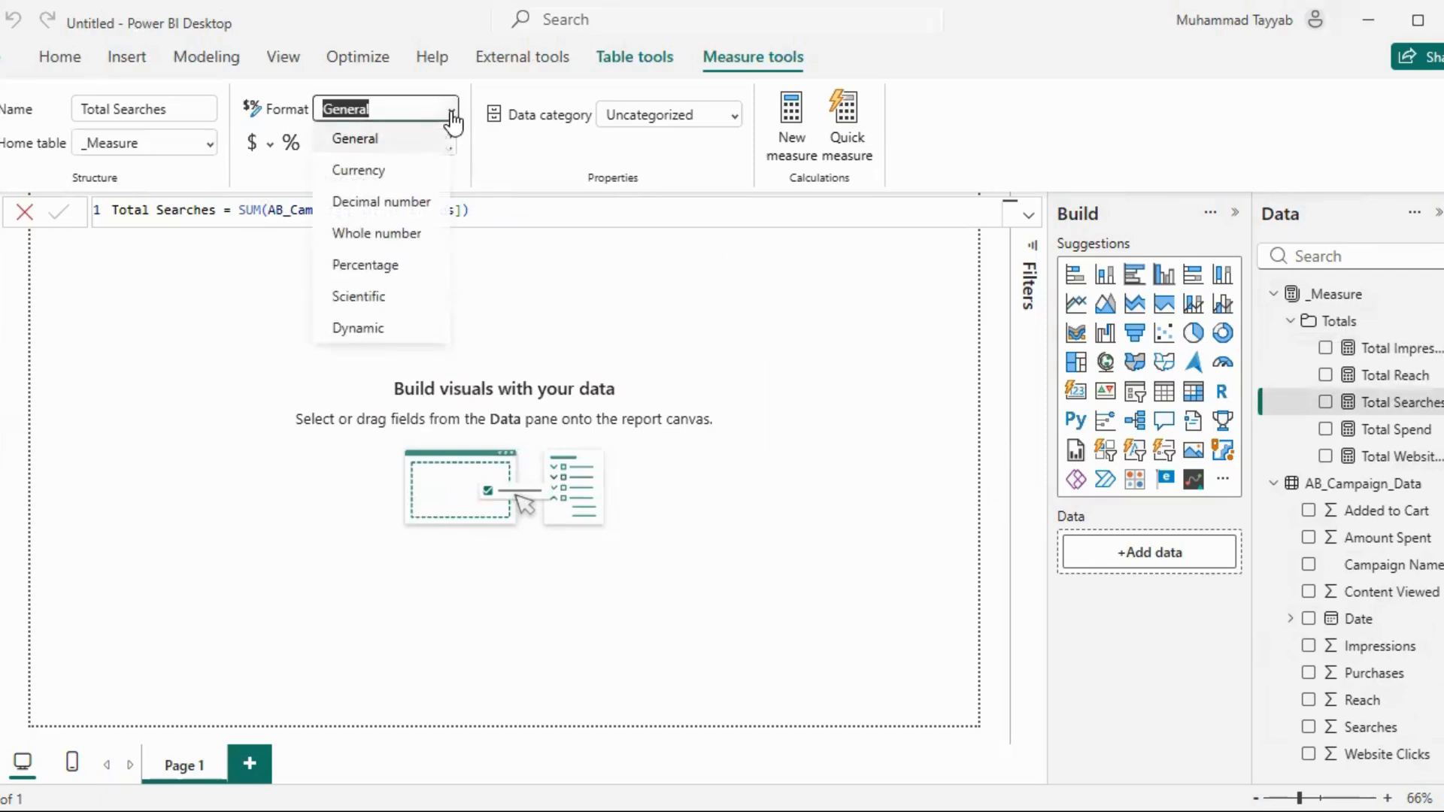
{"action": "left_click", "coordinate": [404, 235]}
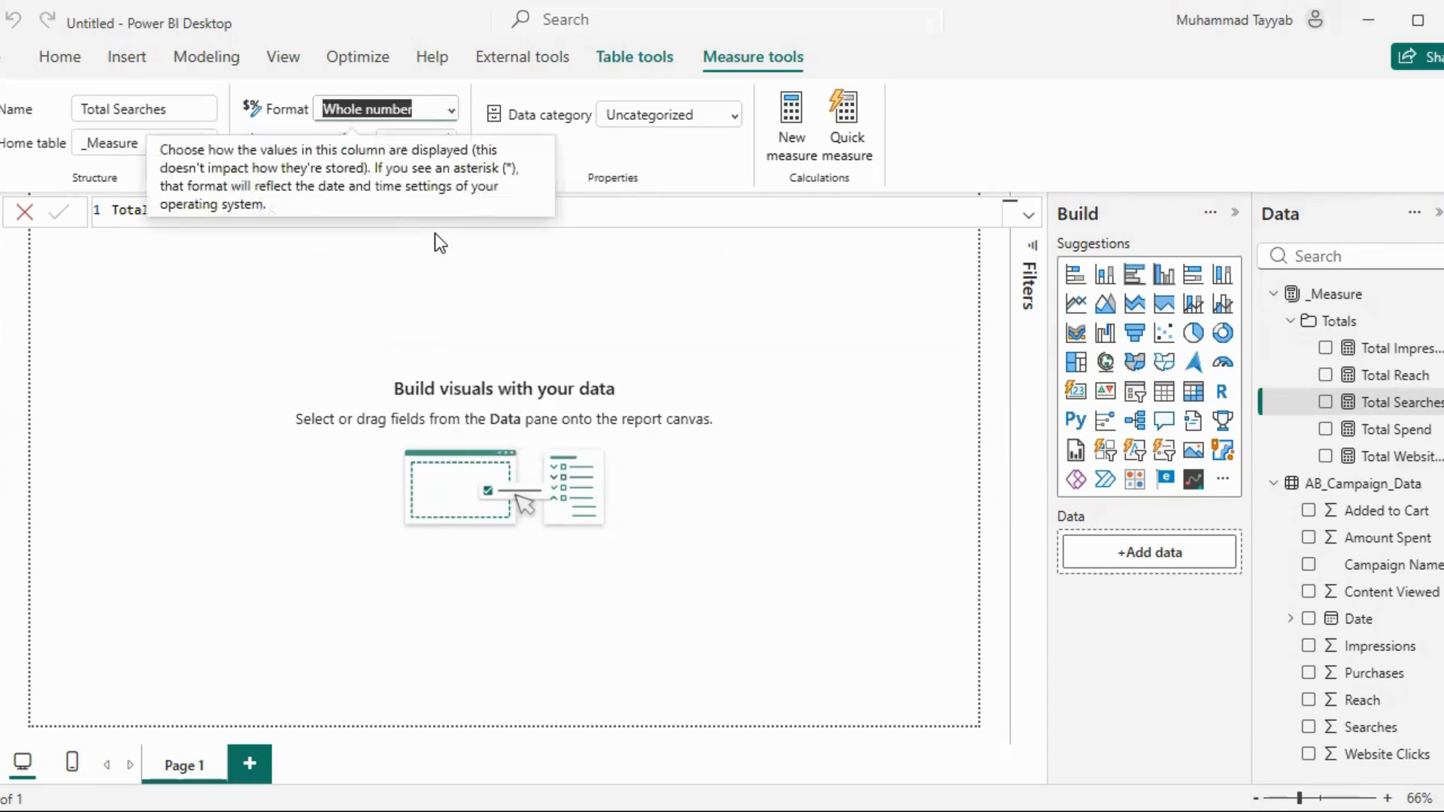
Create a measure in the Totals folder: Total Content Viewed = SUM(AB_Campaign_Data[Content Viewed])
{"action": "left_click", "coordinate": [1437, 321]}
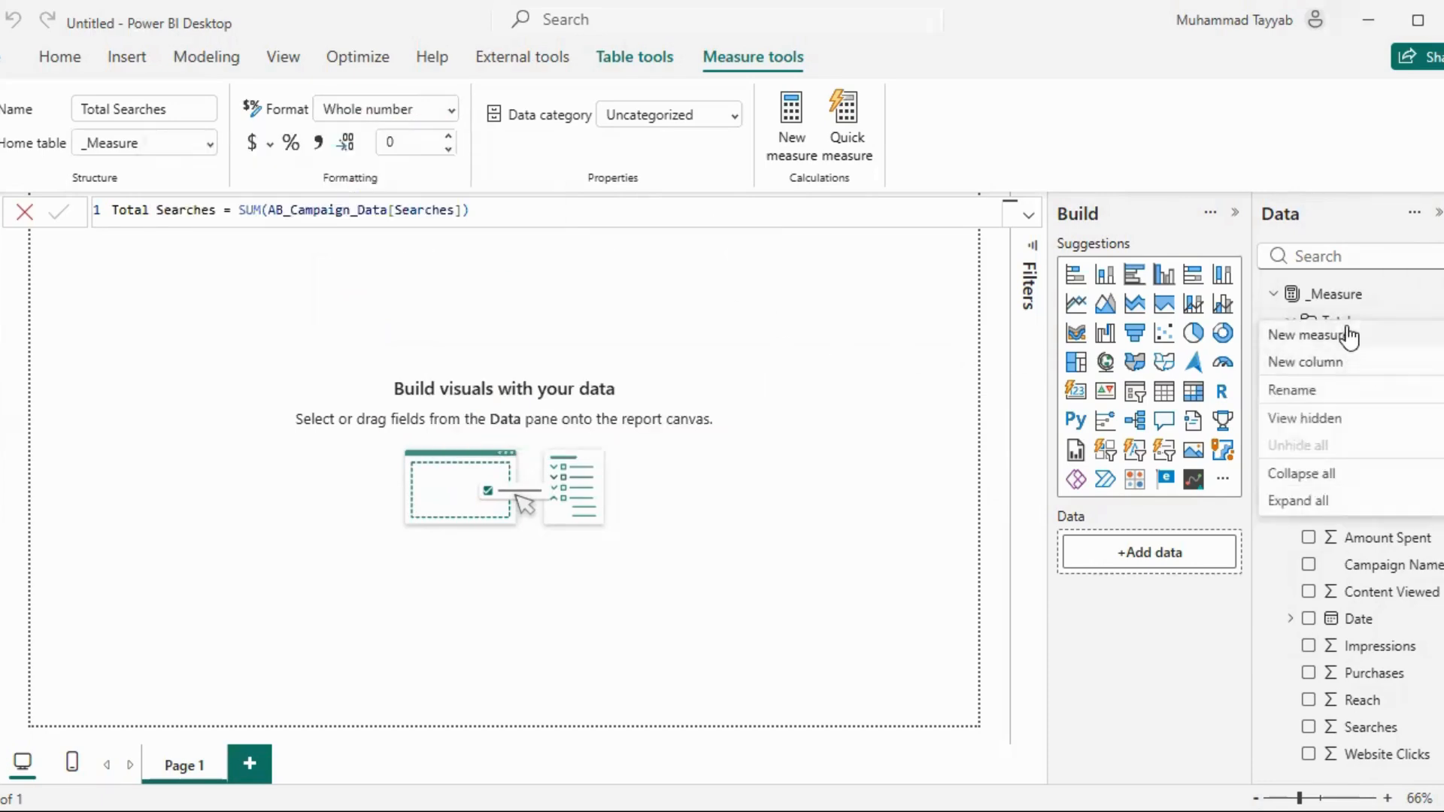
{"action": "key", "text": "Escape"}
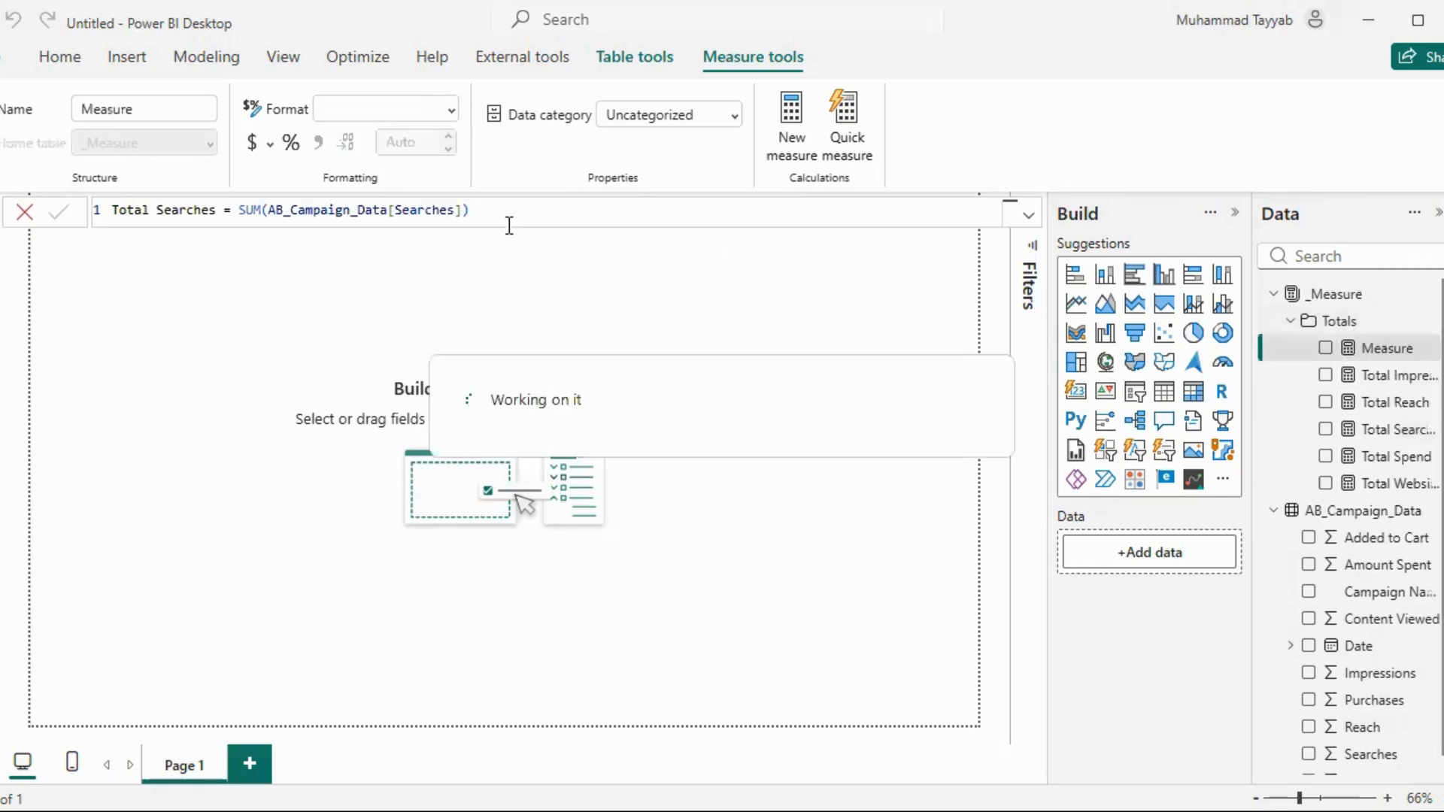
{"action": "type", "text": "Total"}
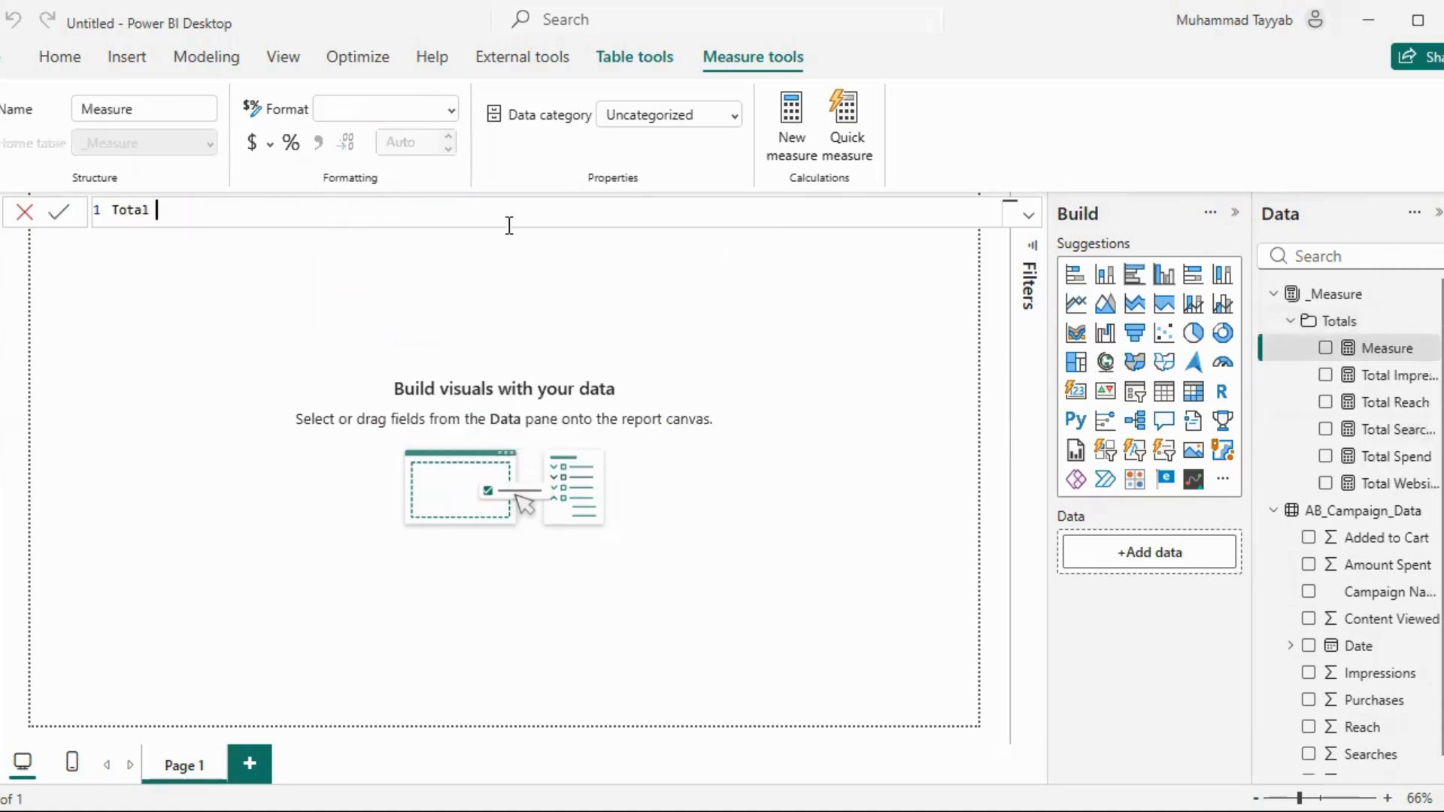
{"action": "key", "text": "BackSpace"}
{"action": "key", "text": "BackSpace"}
{"action": "type", "text": "Content Viewed = S"}
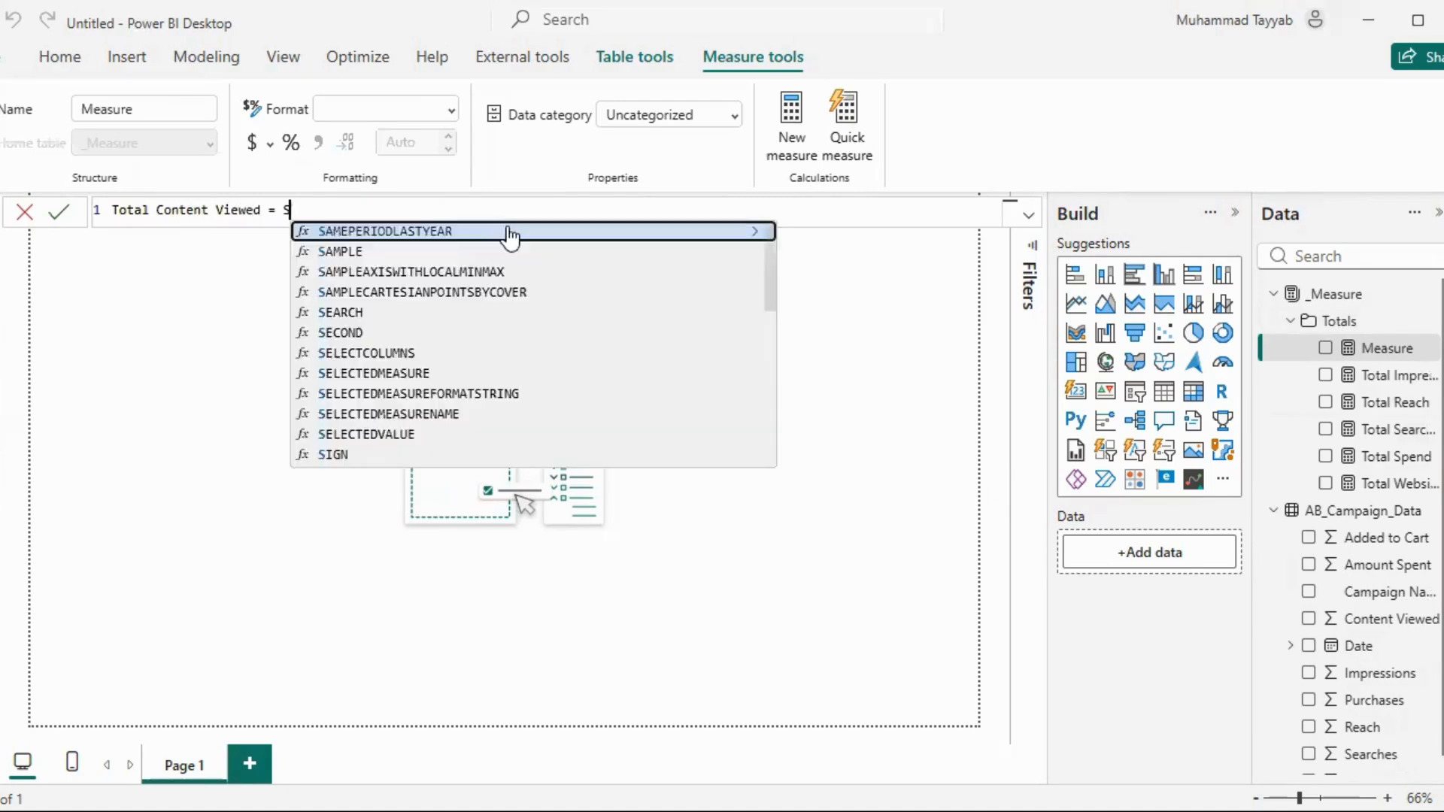
{"action": "type", "text": "UM(AB_Campaign_Data[Content Viewed]"}
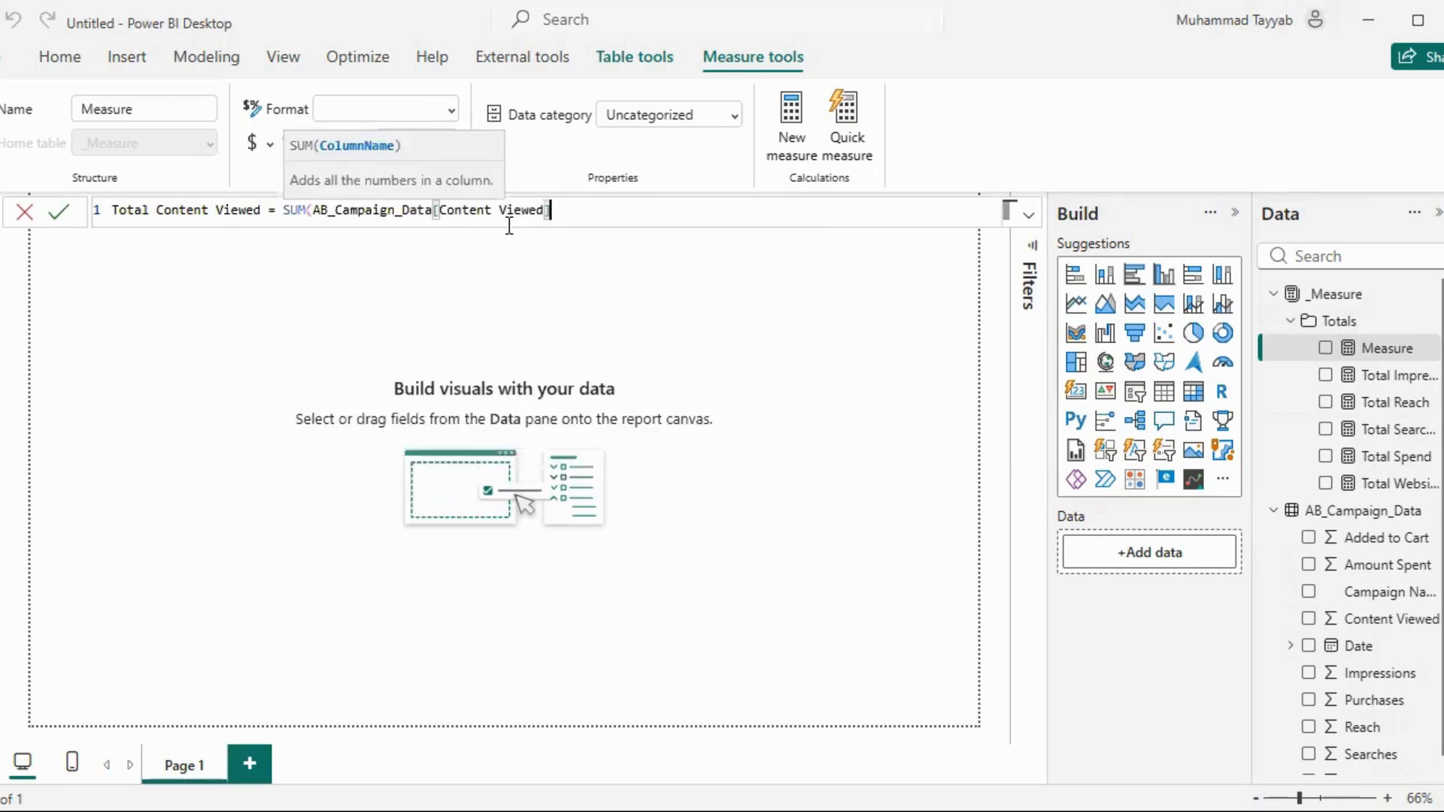
{"action": "type", "text": ")"}
{"action": "key", "text": "Return"}
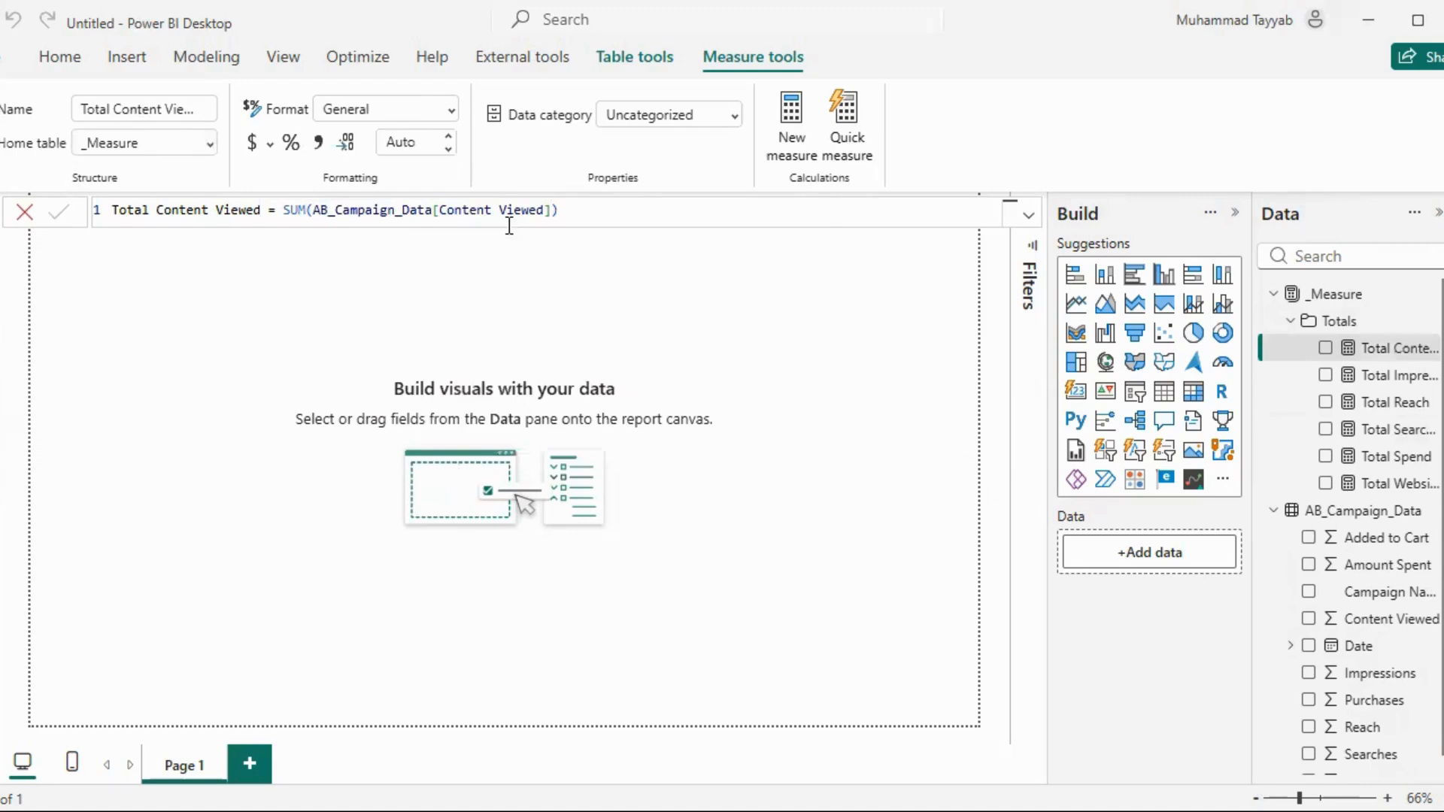
Format the Total Content Viewed measure as a whole number
{"action": "left_click", "coordinate": [448, 113]}
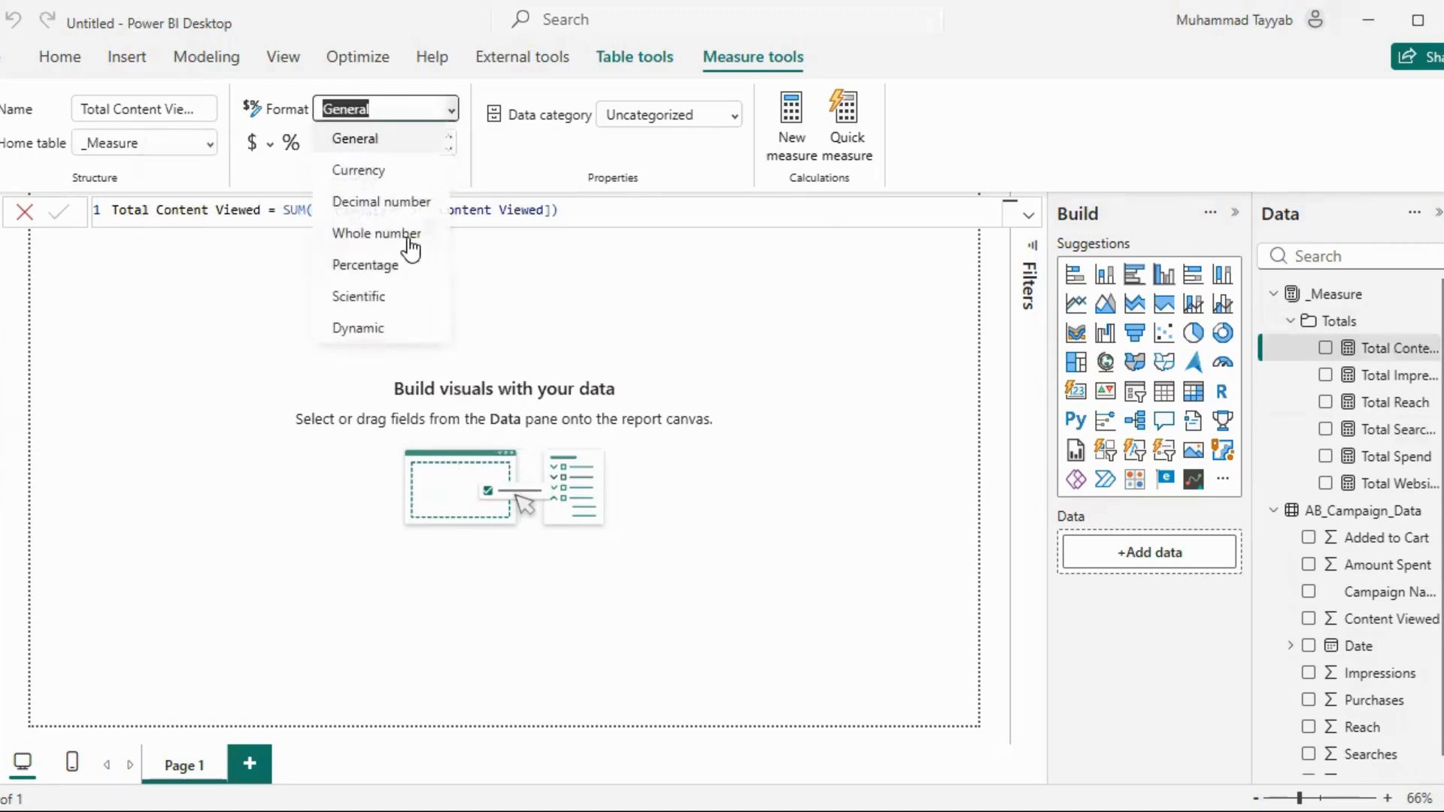
{"action": "key", "text": "Escape"}
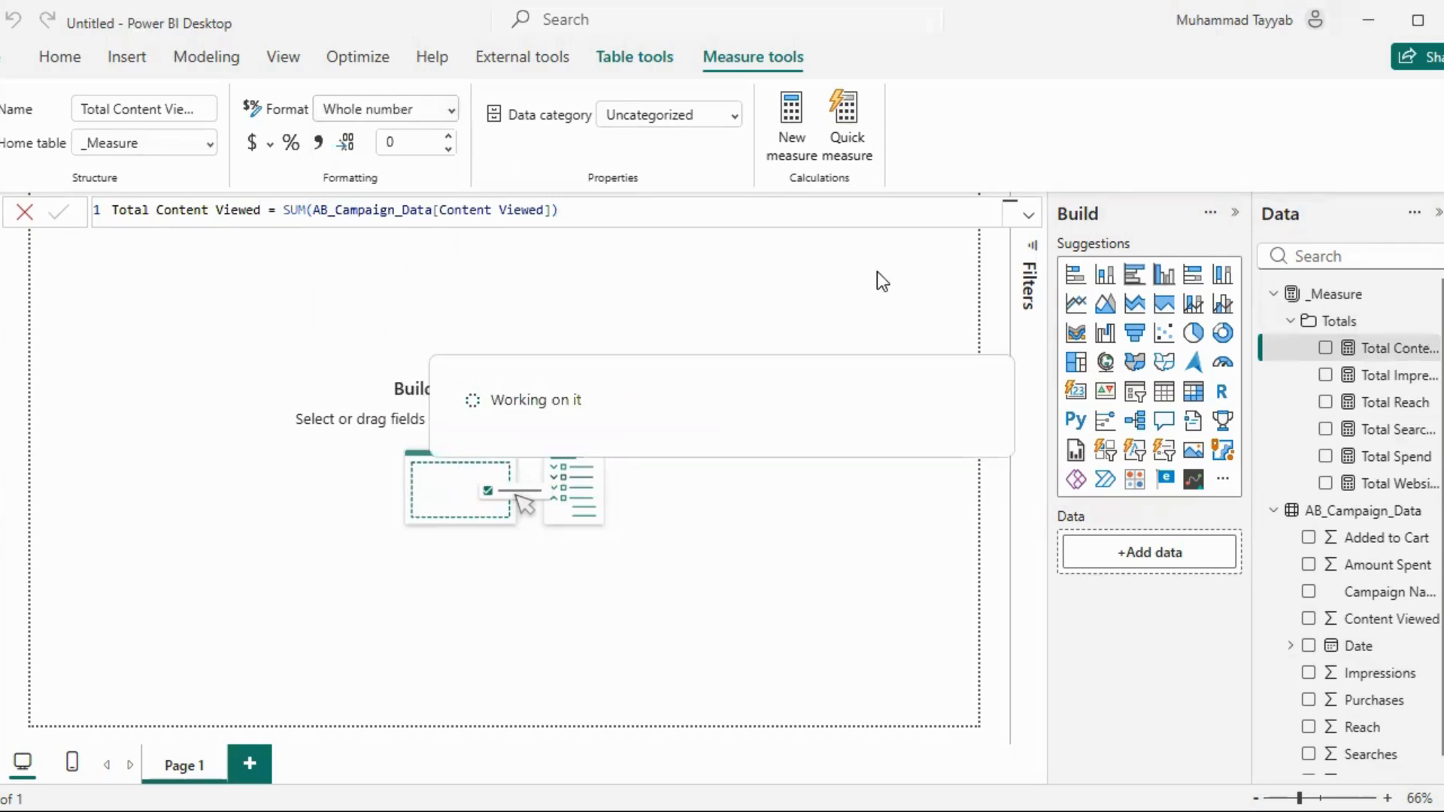
Create a measure in the Totals folder, Total Added to Cart = SUM(AB_Campaign_Data[Added to Cart]), and format it as a whole number
{"action": "left_click", "coordinate": [1430, 322]}
{"action": "left_click", "coordinate": [1328, 333]}
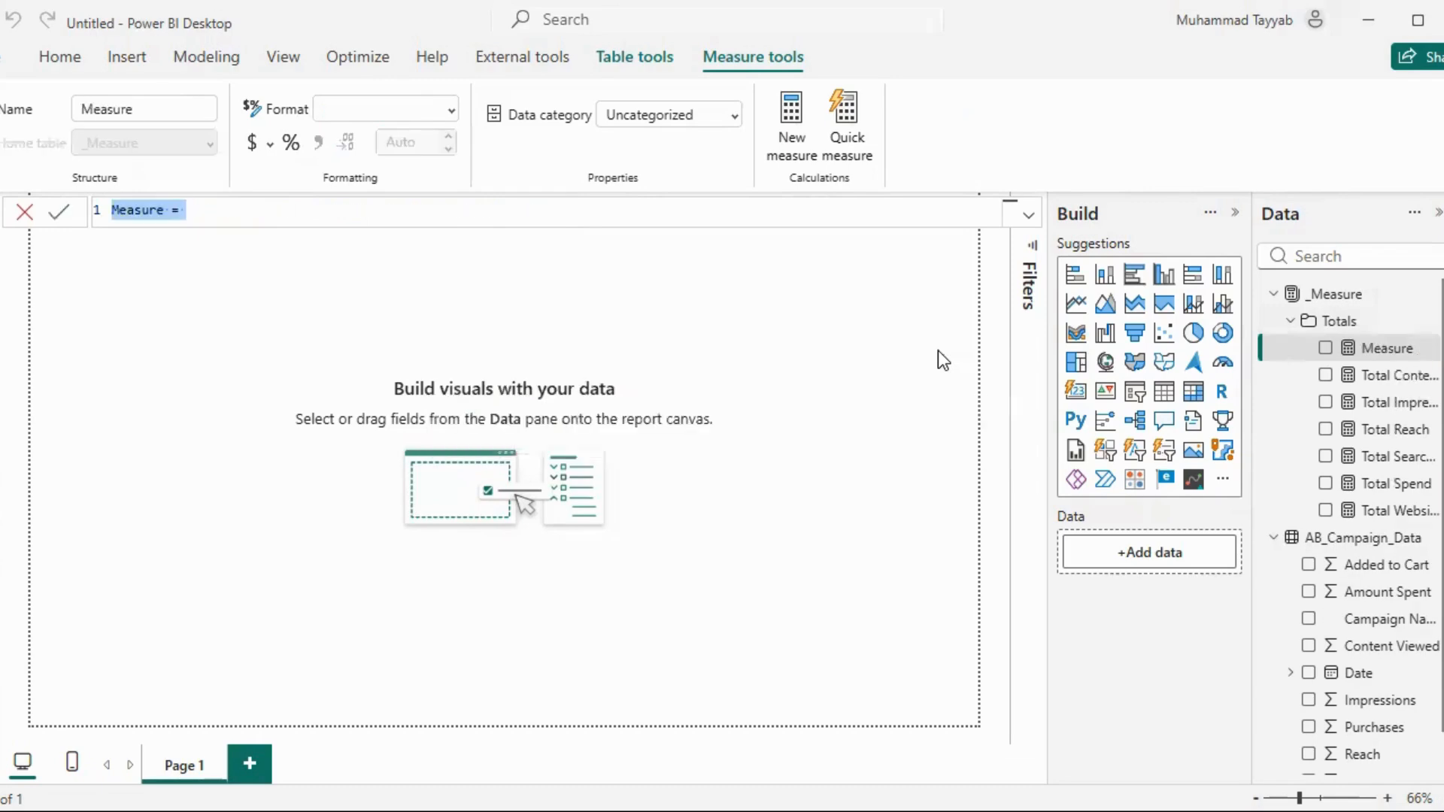
{"action": "type", "text": "Tot"}
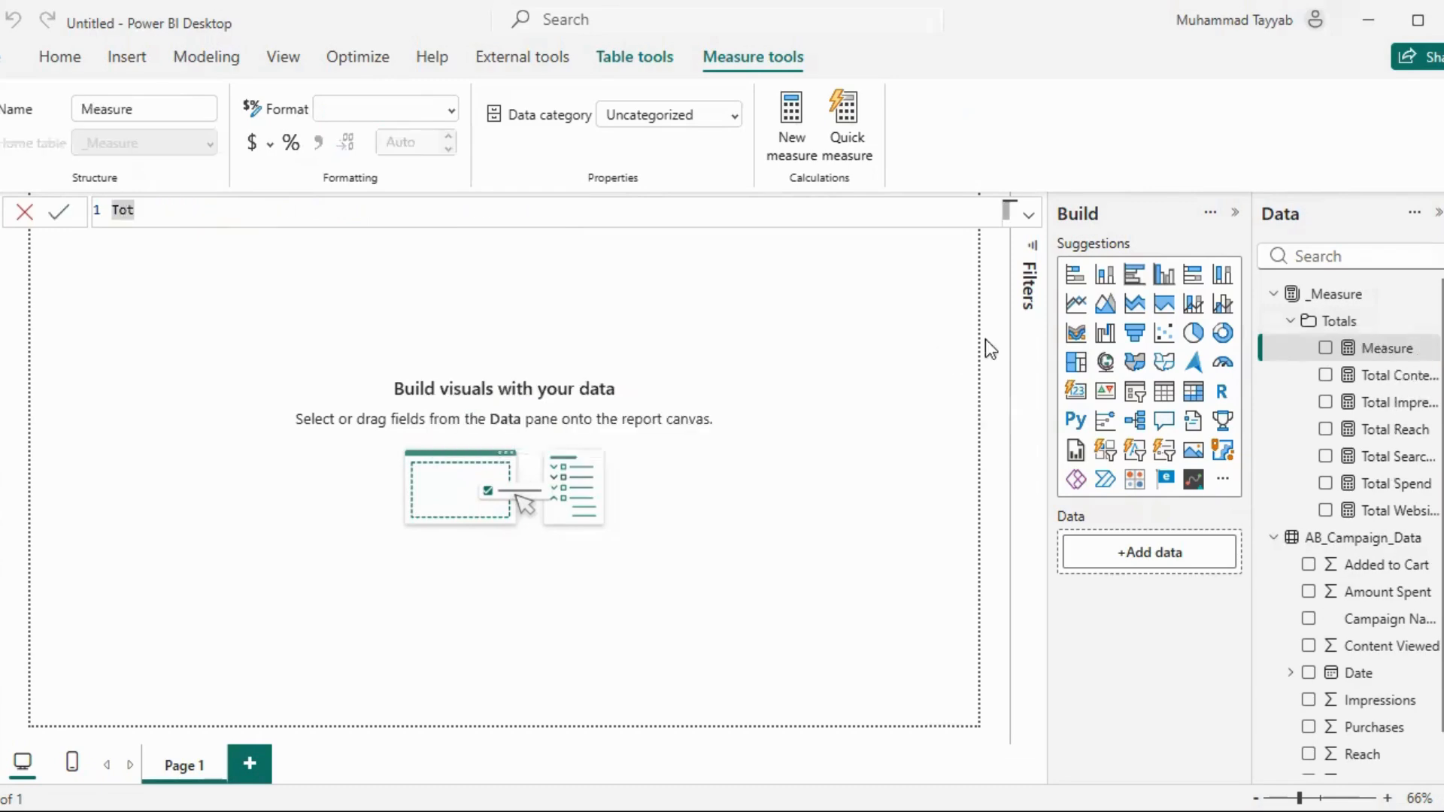
{"action": "type", "text": "Tal Added to "}
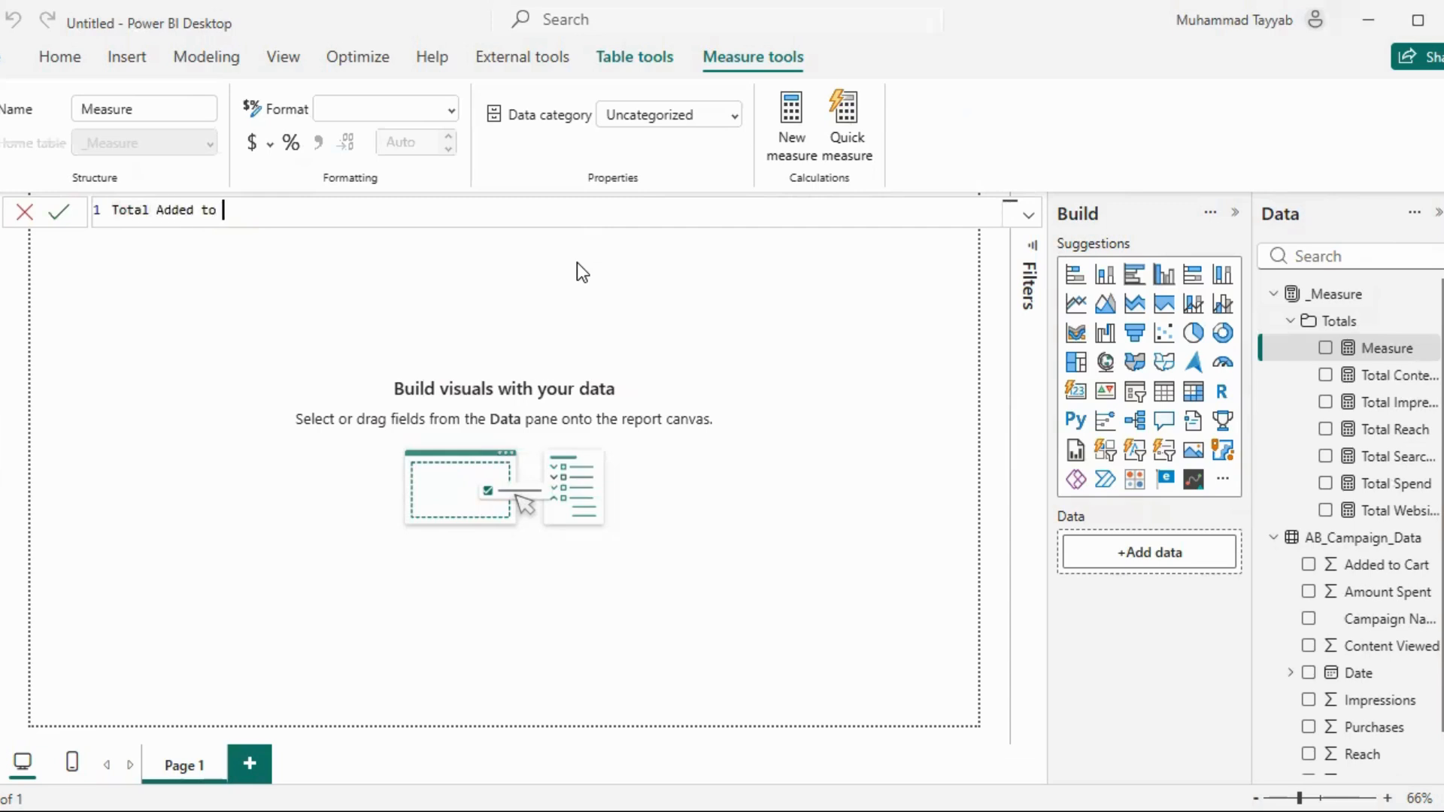
{"action": "type", "text": "Cart = SUM(Ca"}
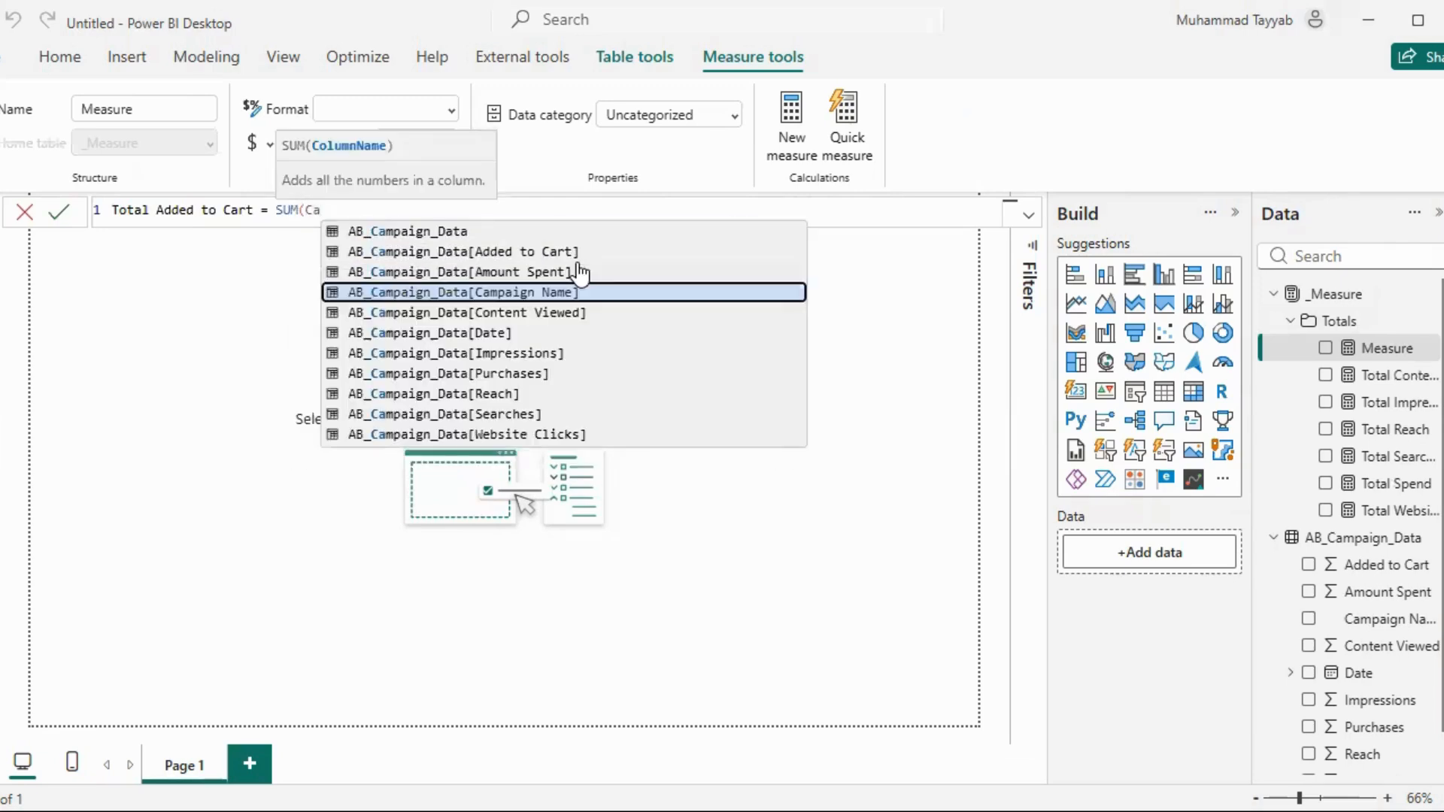
{"action": "left_click", "coordinate": [576, 261]}
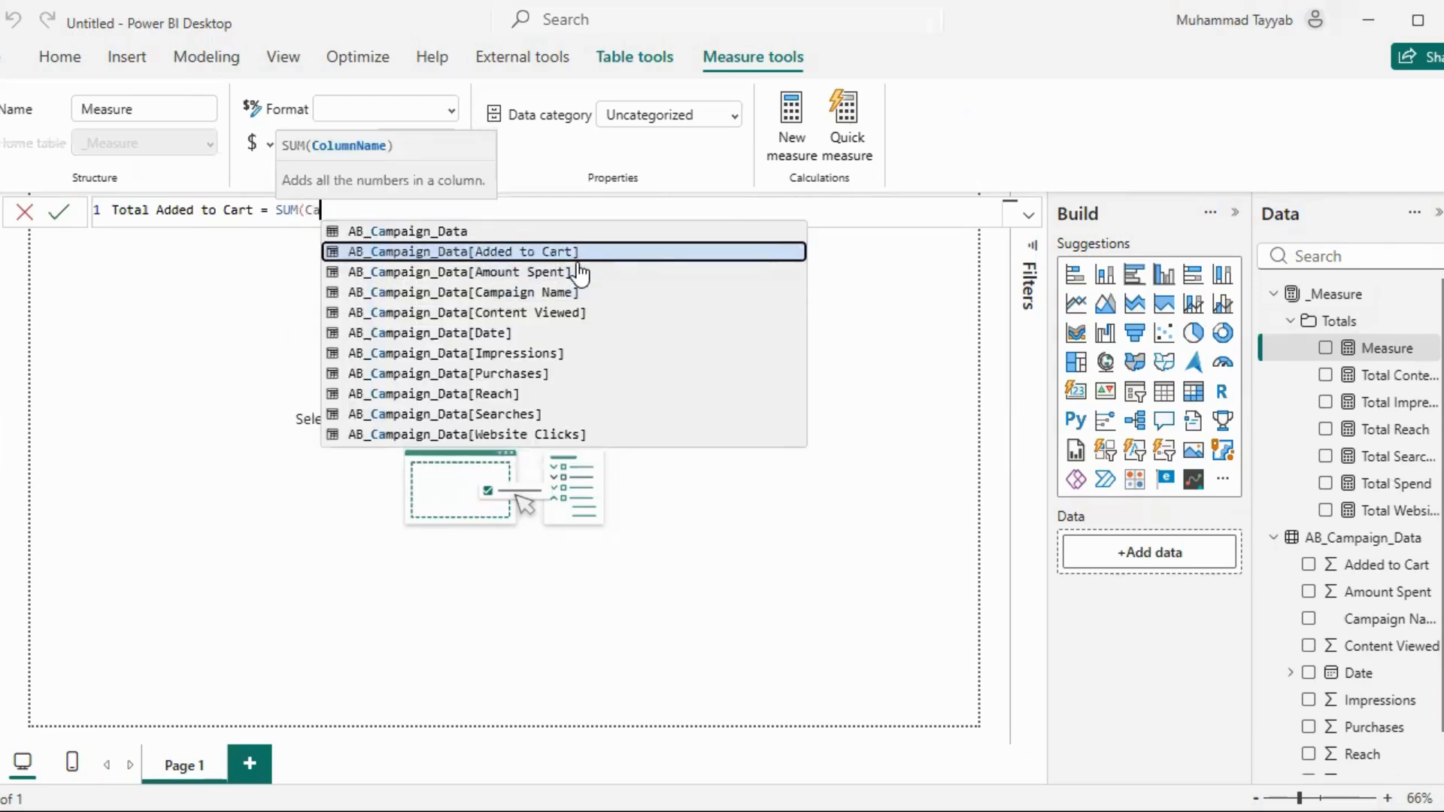
{"action": "type", "text": ")"}
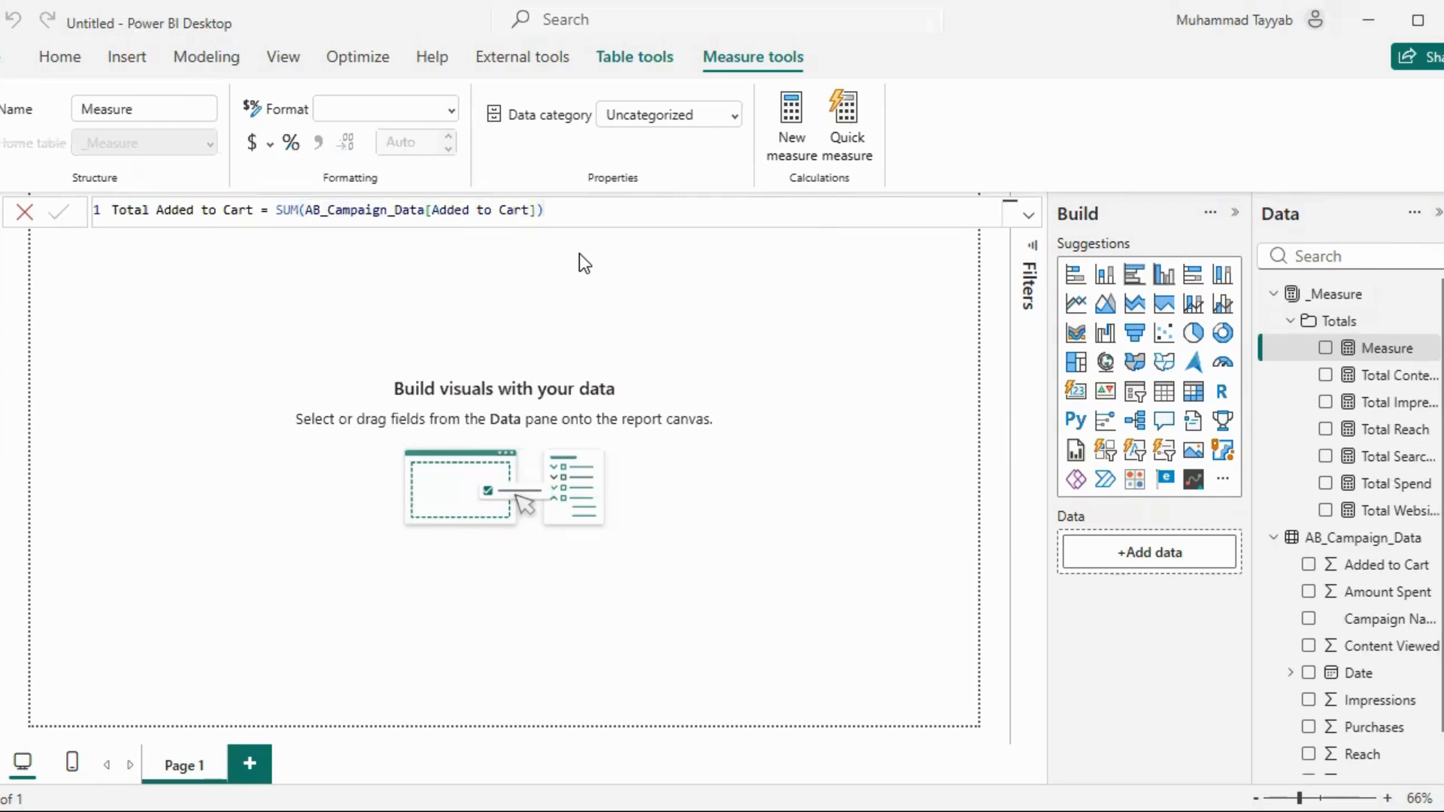
{"action": "left_click", "coordinate": [450, 110]}
{"action": "left_click", "coordinate": [409, 239]}
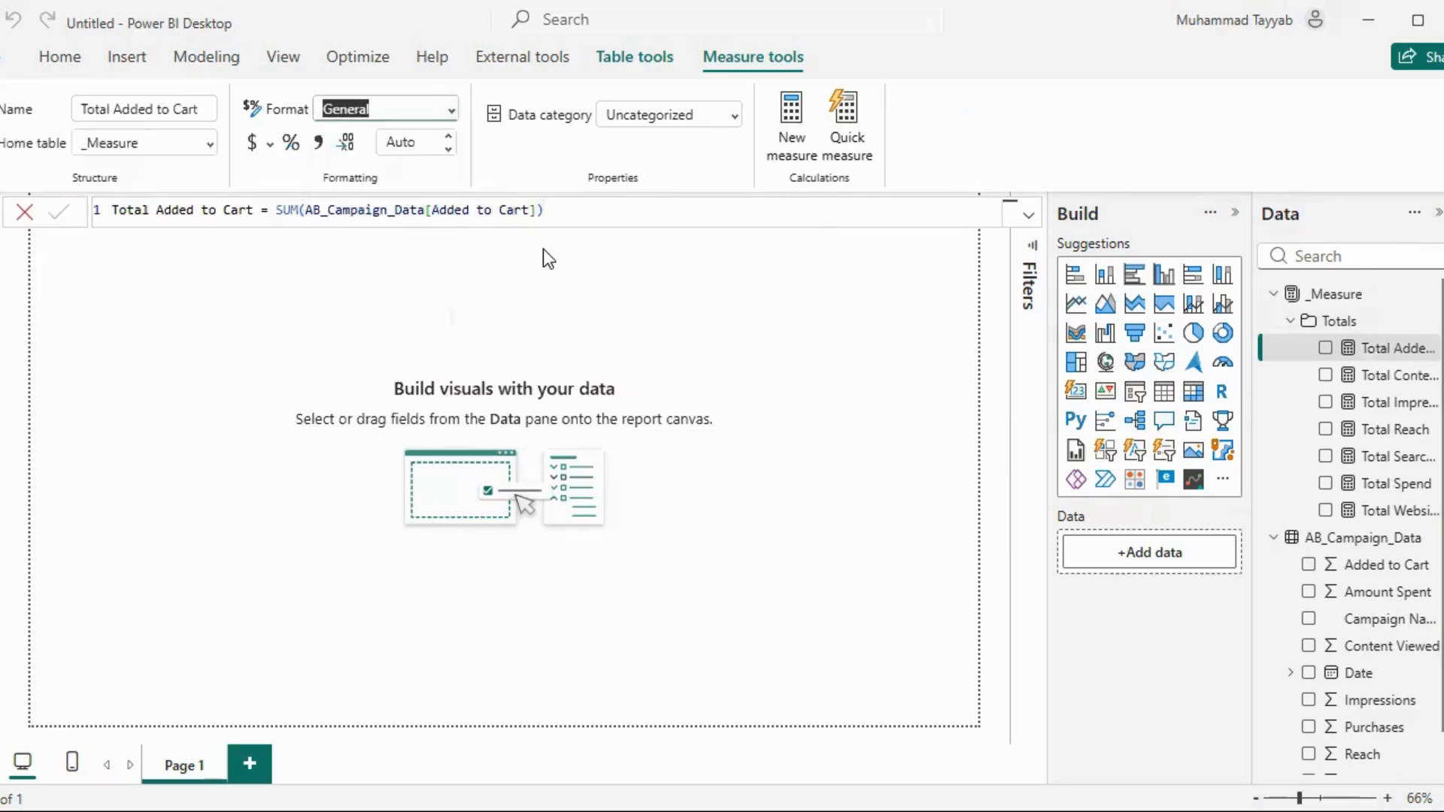
Create a measure in the Totals folder: Total Purchases = SUM(AB_Campaign_Data[Purchases])
{"action": "left_click", "coordinate": [1432, 322]}
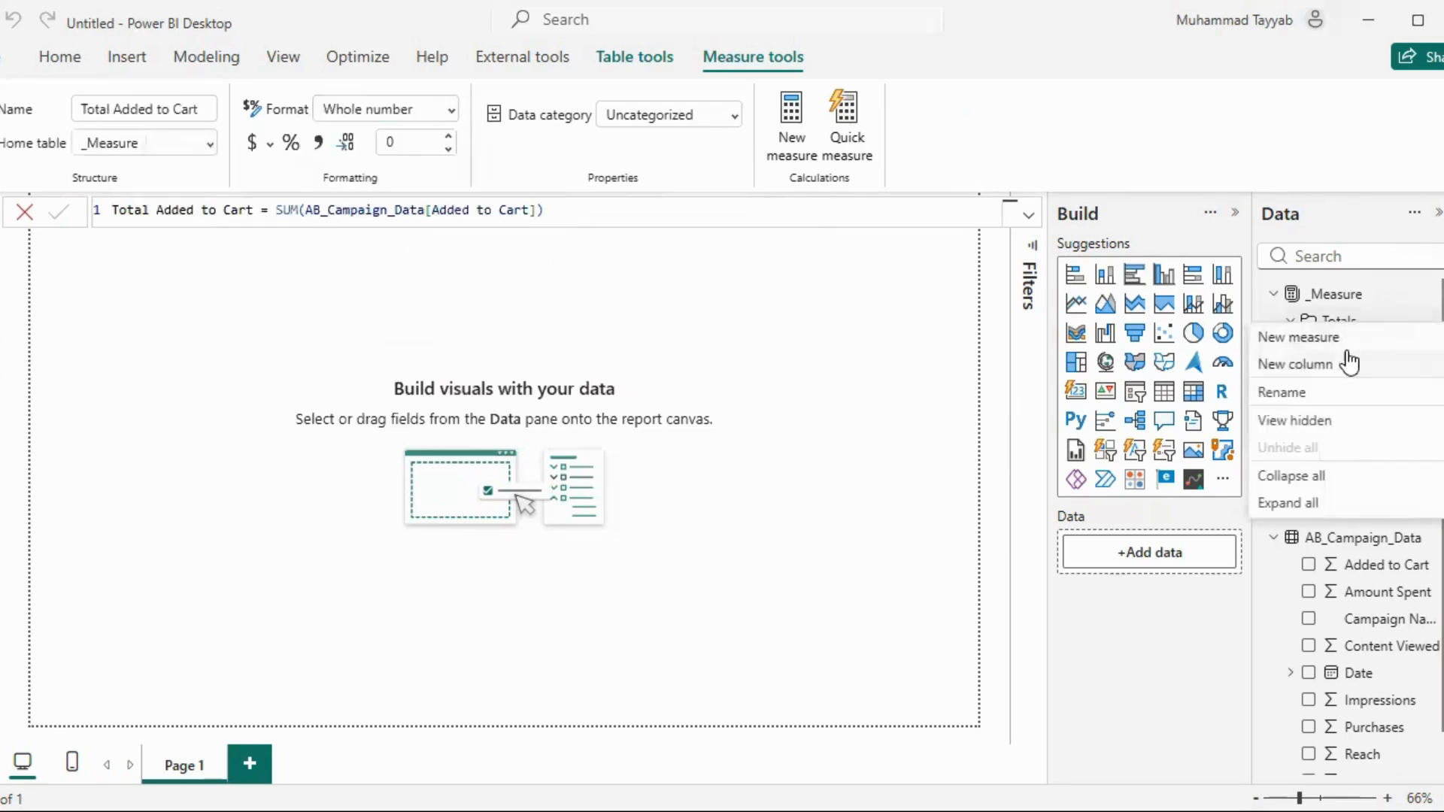
{"action": "left_click", "coordinate": [1342, 339]}
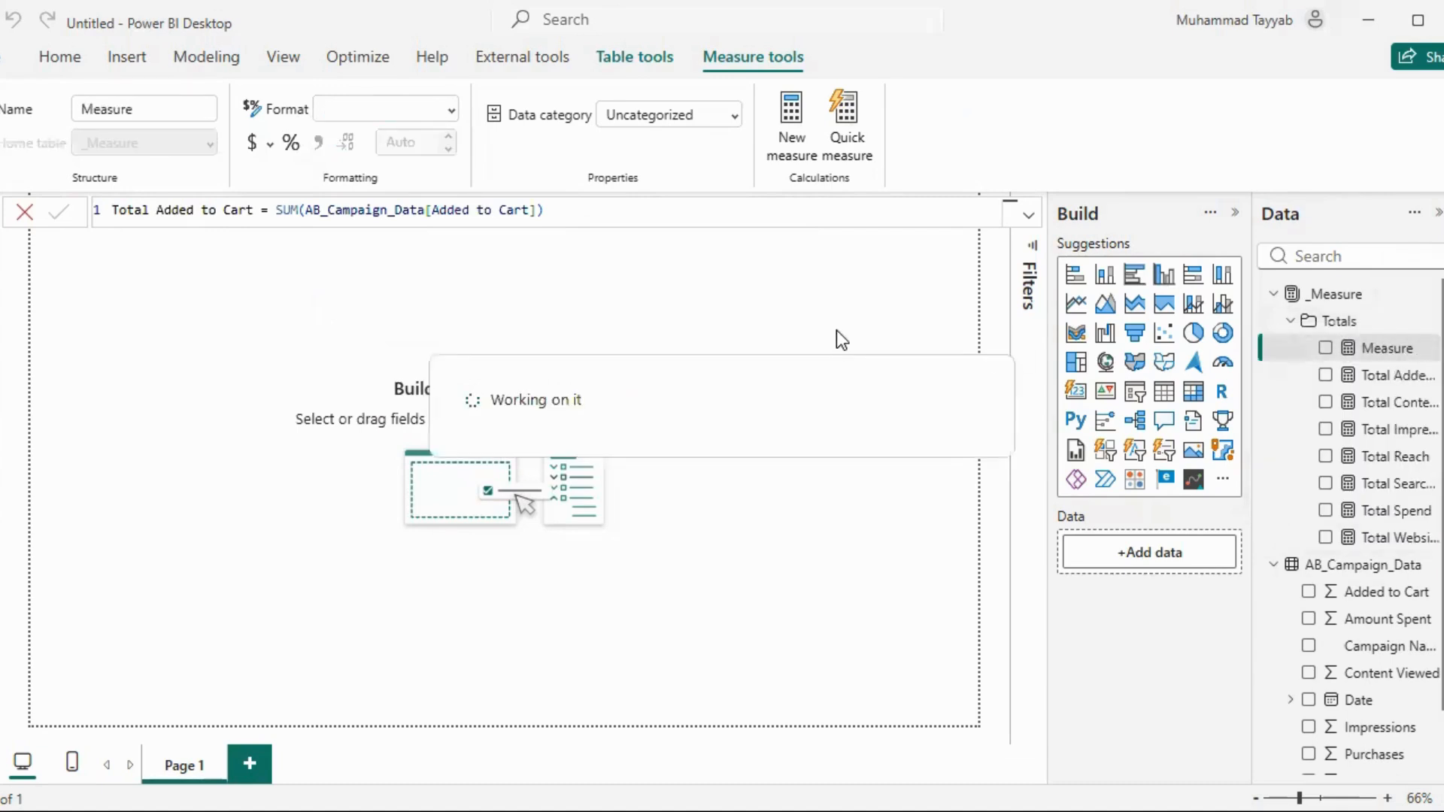
{"action": "key", "text": "ctrl+a"}
{"action": "key", "text": "BackSpace"}
{"action": "type", "text": "Total P"}
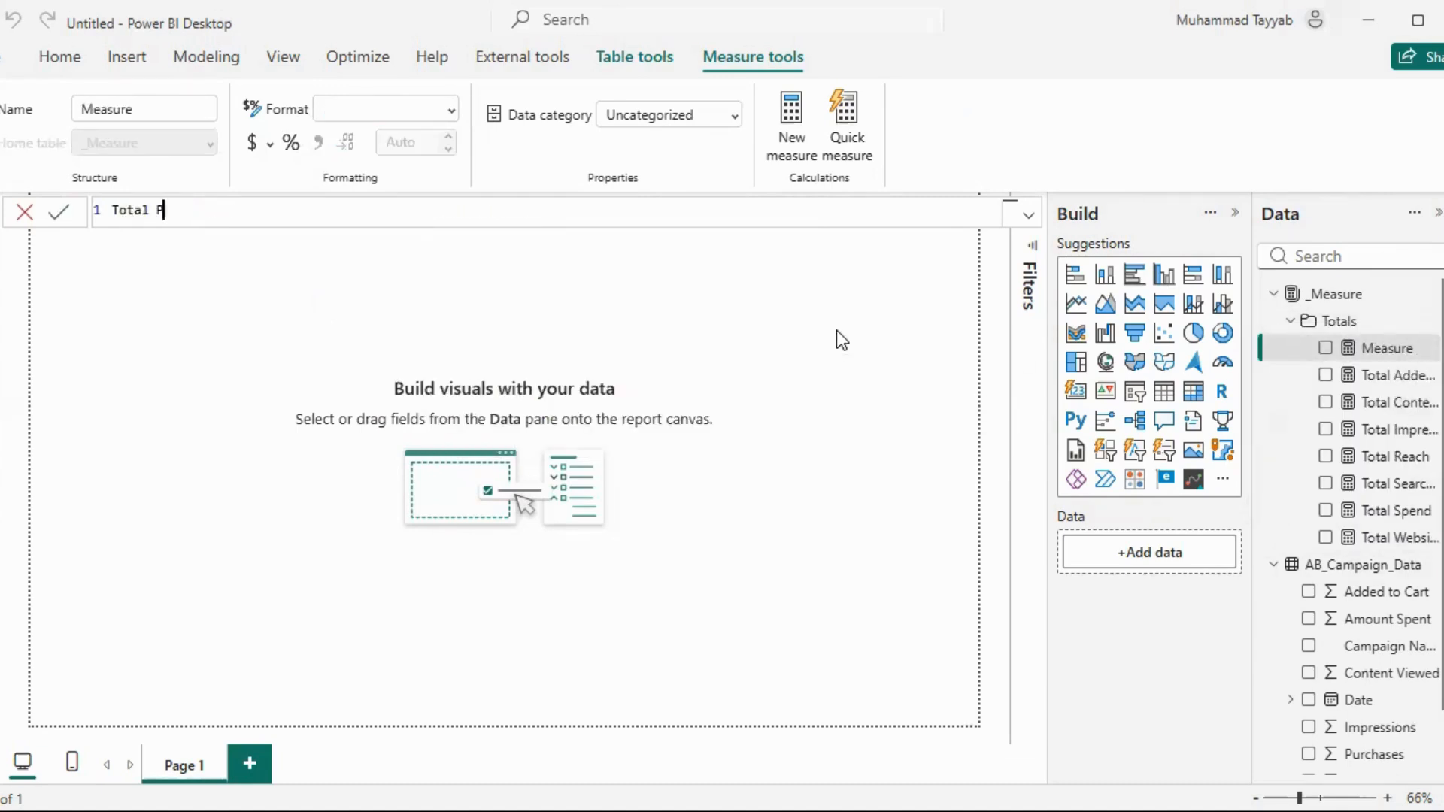
{"action": "type", "text": "urchases = SUM("}
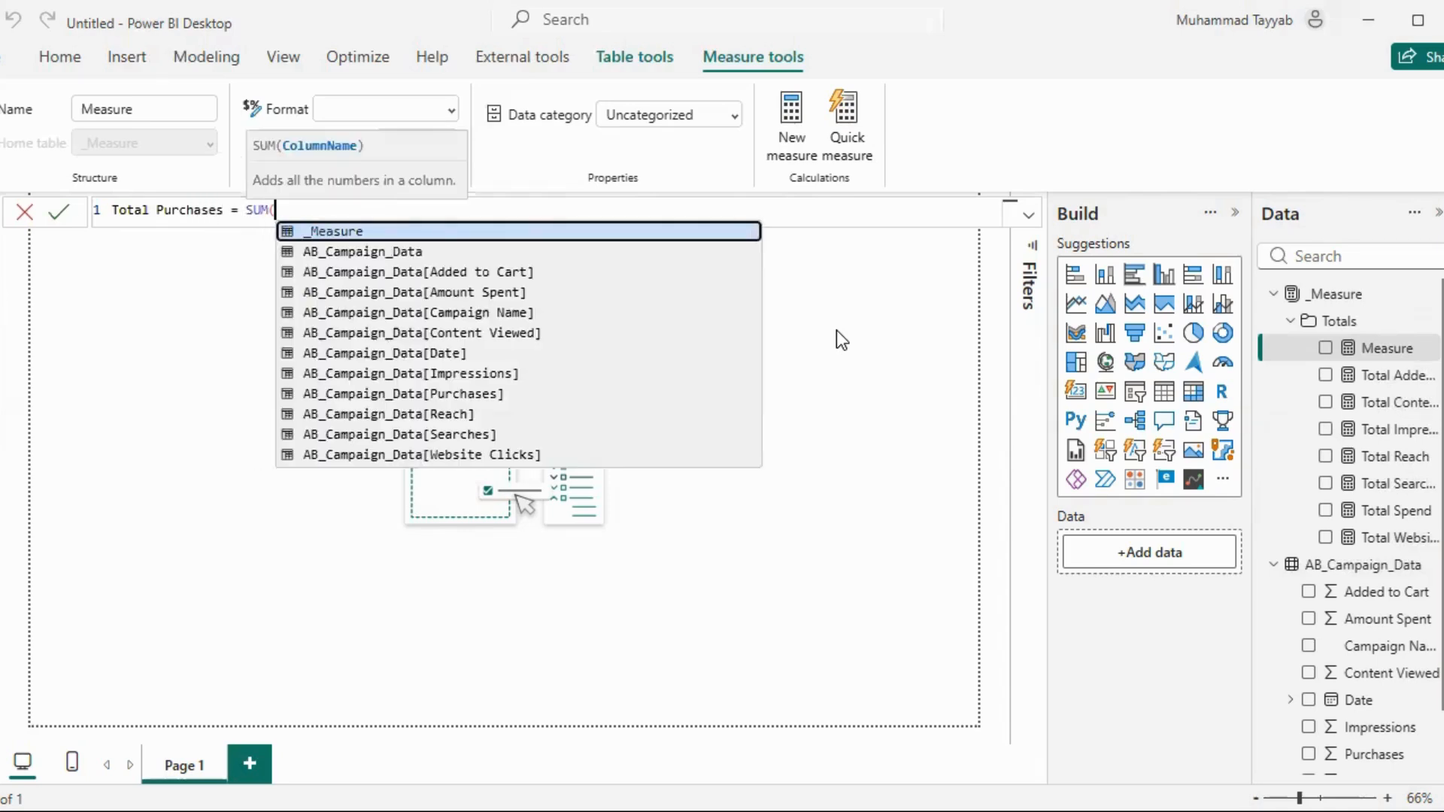
{"action": "type", "text": "AB_Campaign_Data[Purch"}
{"action": "key", "text": "Tab"}
{"action": "type", "text": ")"}
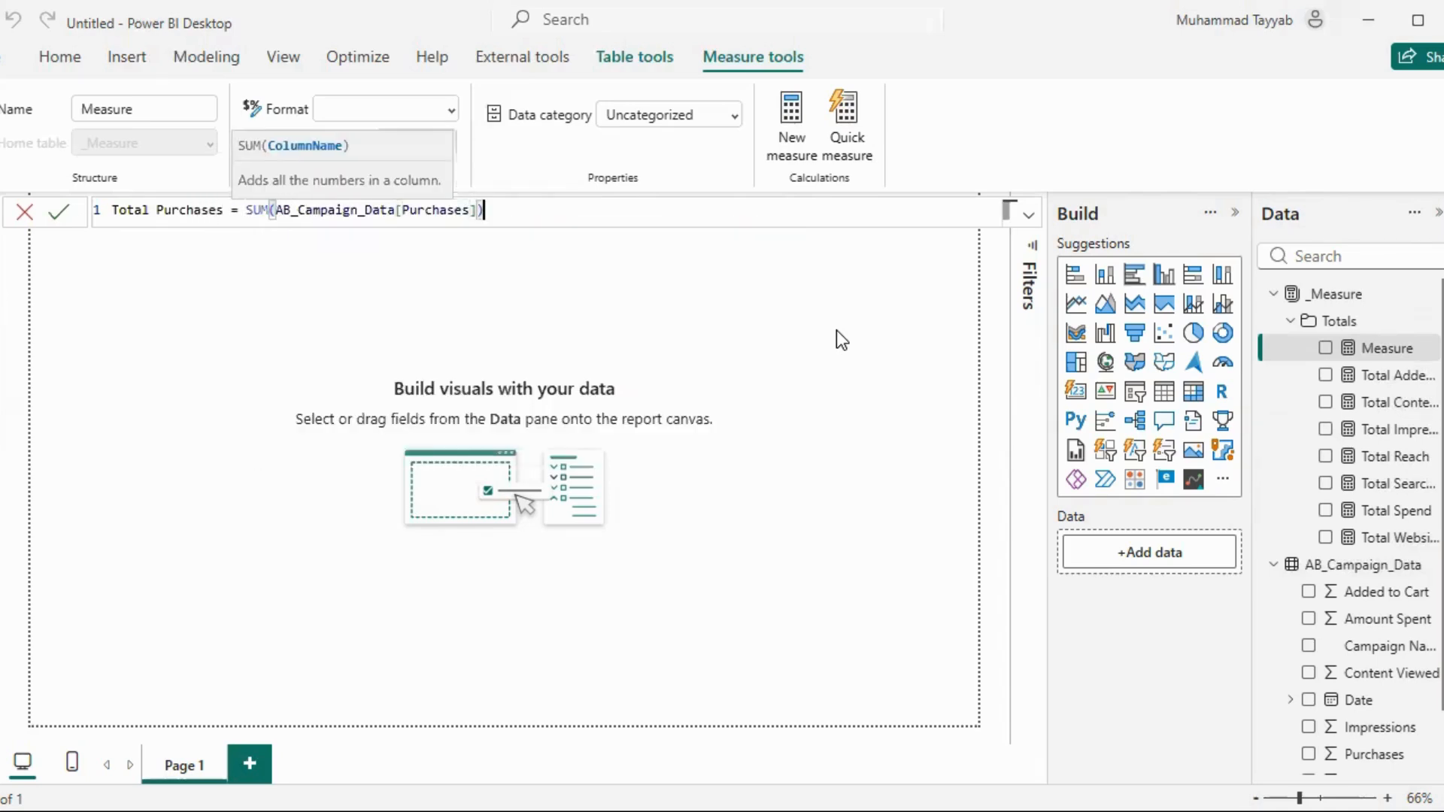
{"action": "key", "text": "Return"}
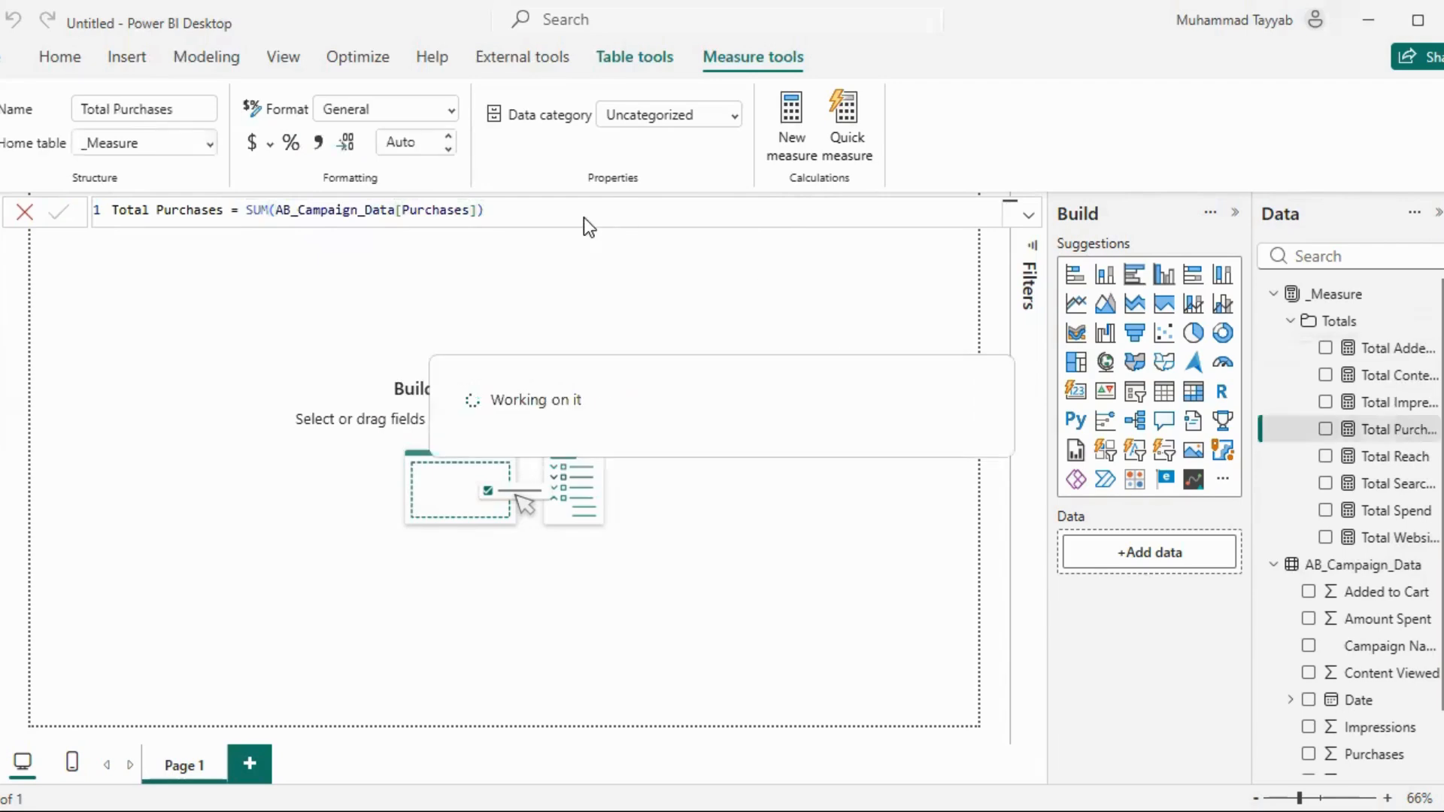
Format the Total Purchases measure as a whole number and widen the Data pane to fit the full measure names
{"action": "left_click", "coordinate": [452, 113]}
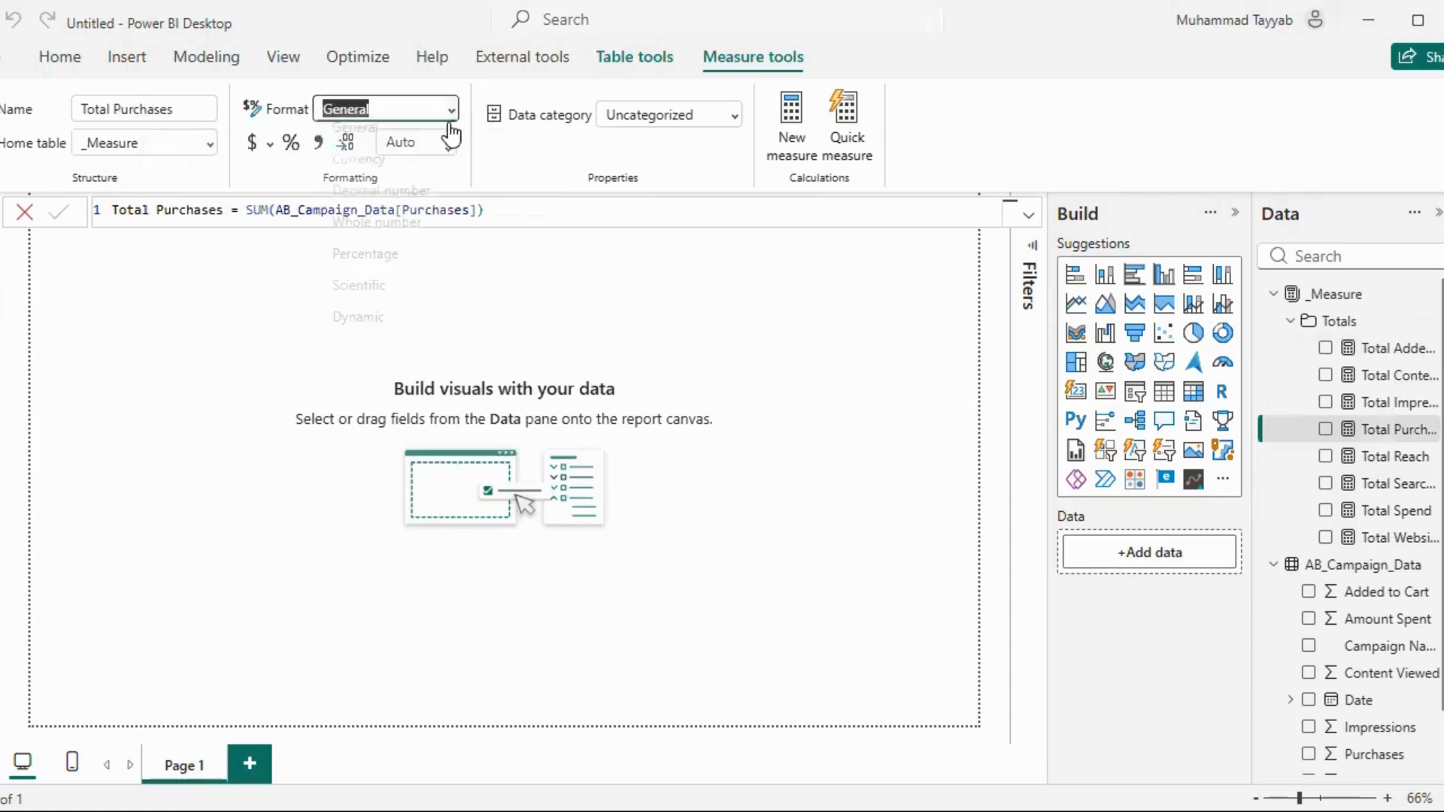
{"action": "left_click", "coordinate": [405, 236]}
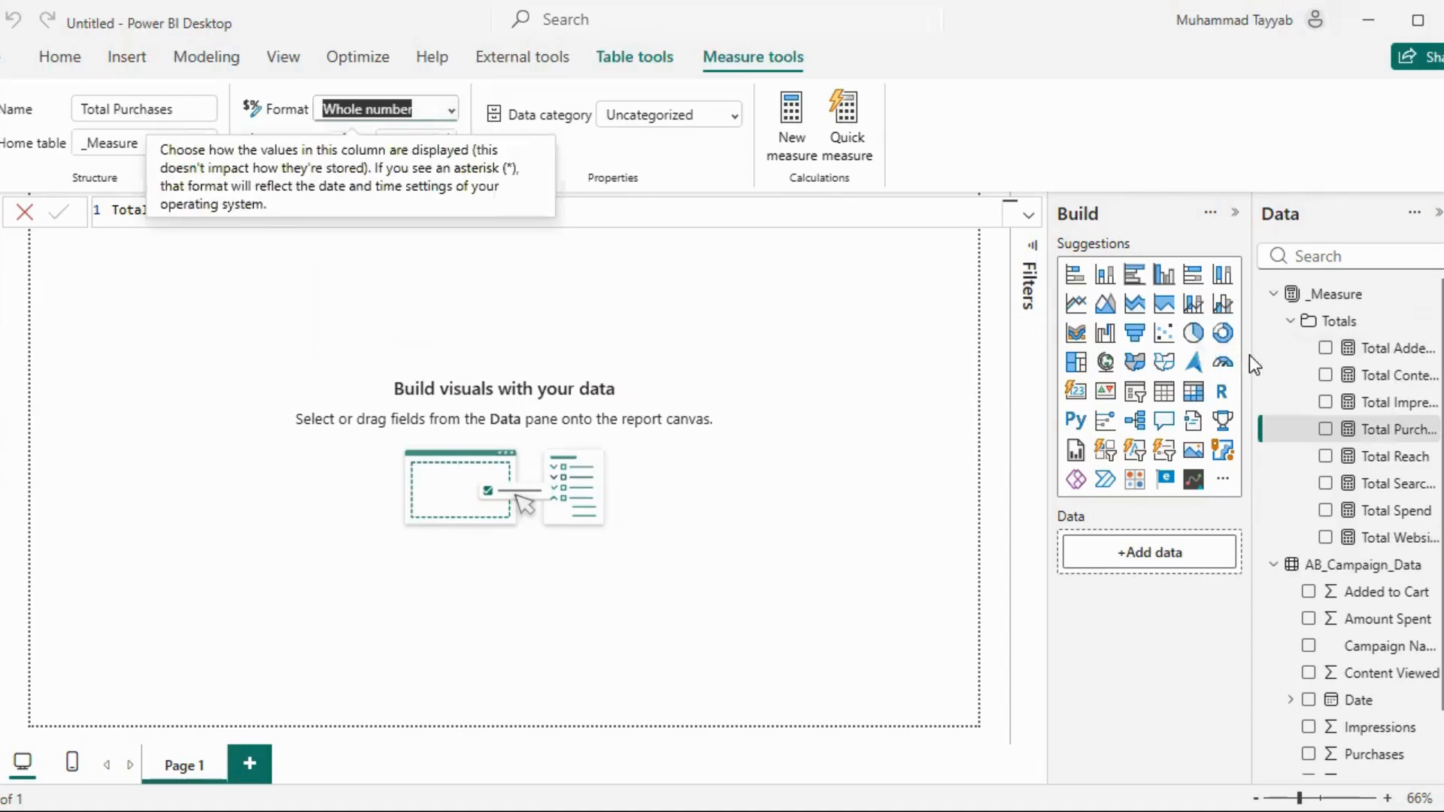
{"action": "left_click_drag", "start_coordinate": [1255, 352], "coordinate": [1195, 353]}
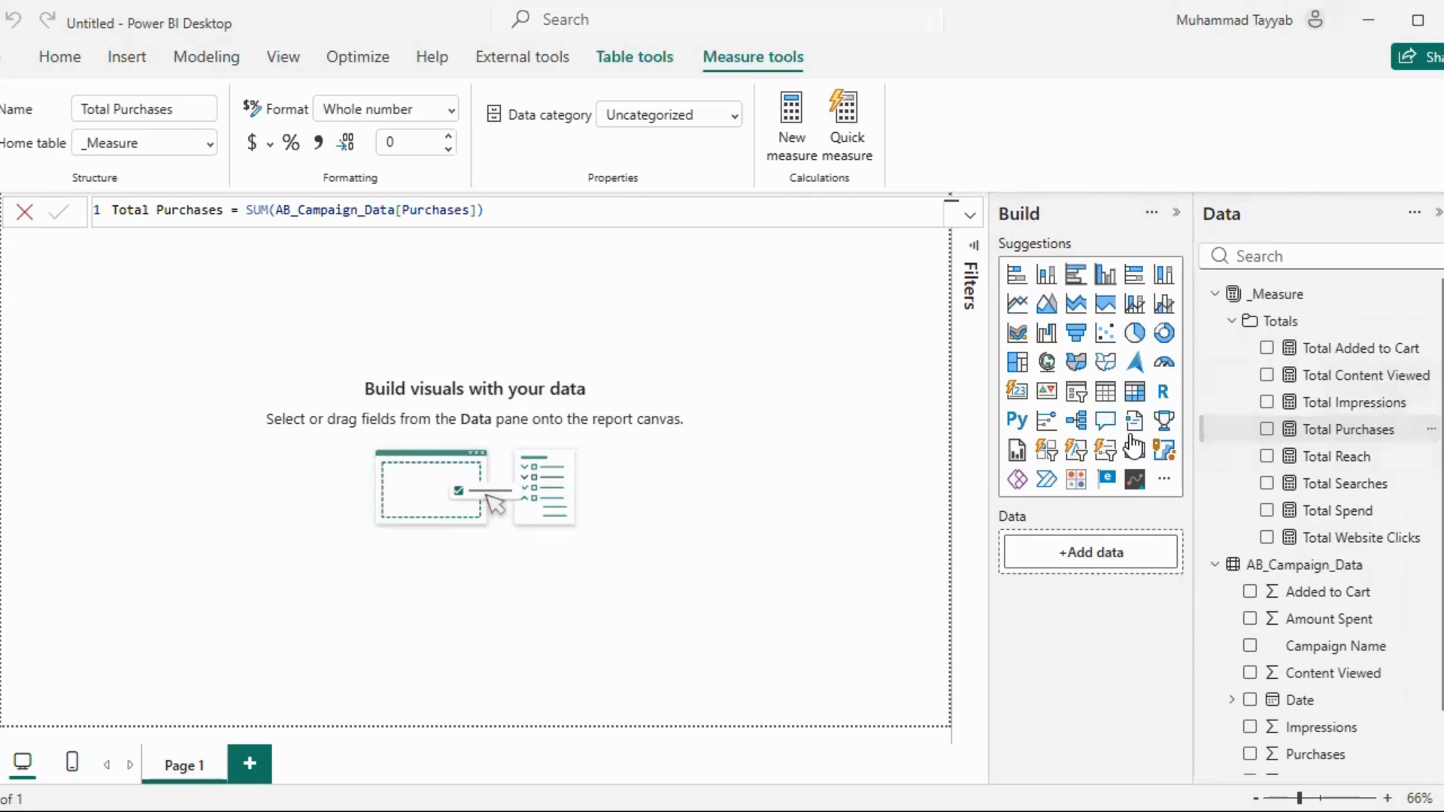
{"action": "left_click_drag", "start_coordinate": [1132, 447], "coordinate": [496, 408]}
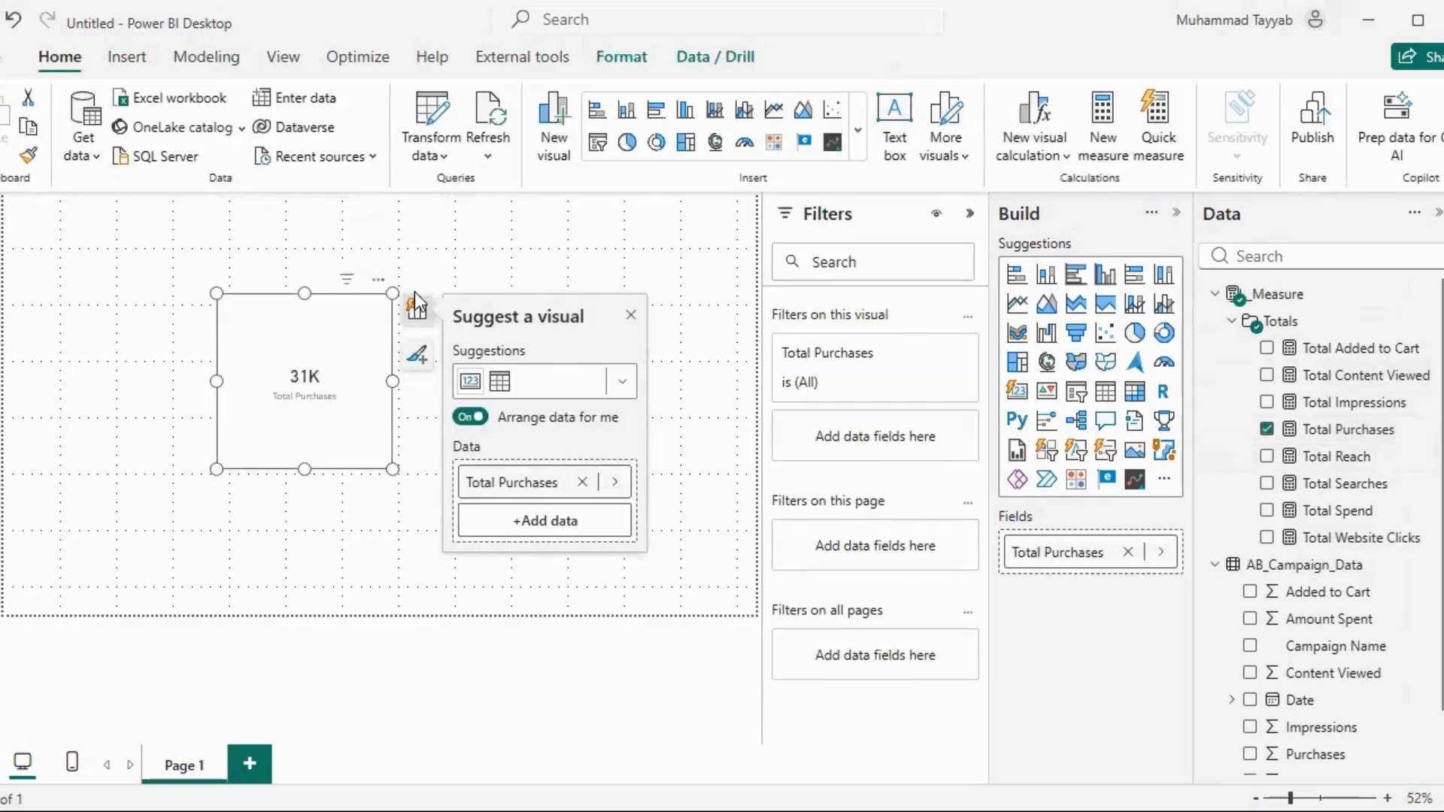
{"action": "left_click", "coordinate": [379, 279]}
{"action": "left_click", "coordinate": [452, 332]}
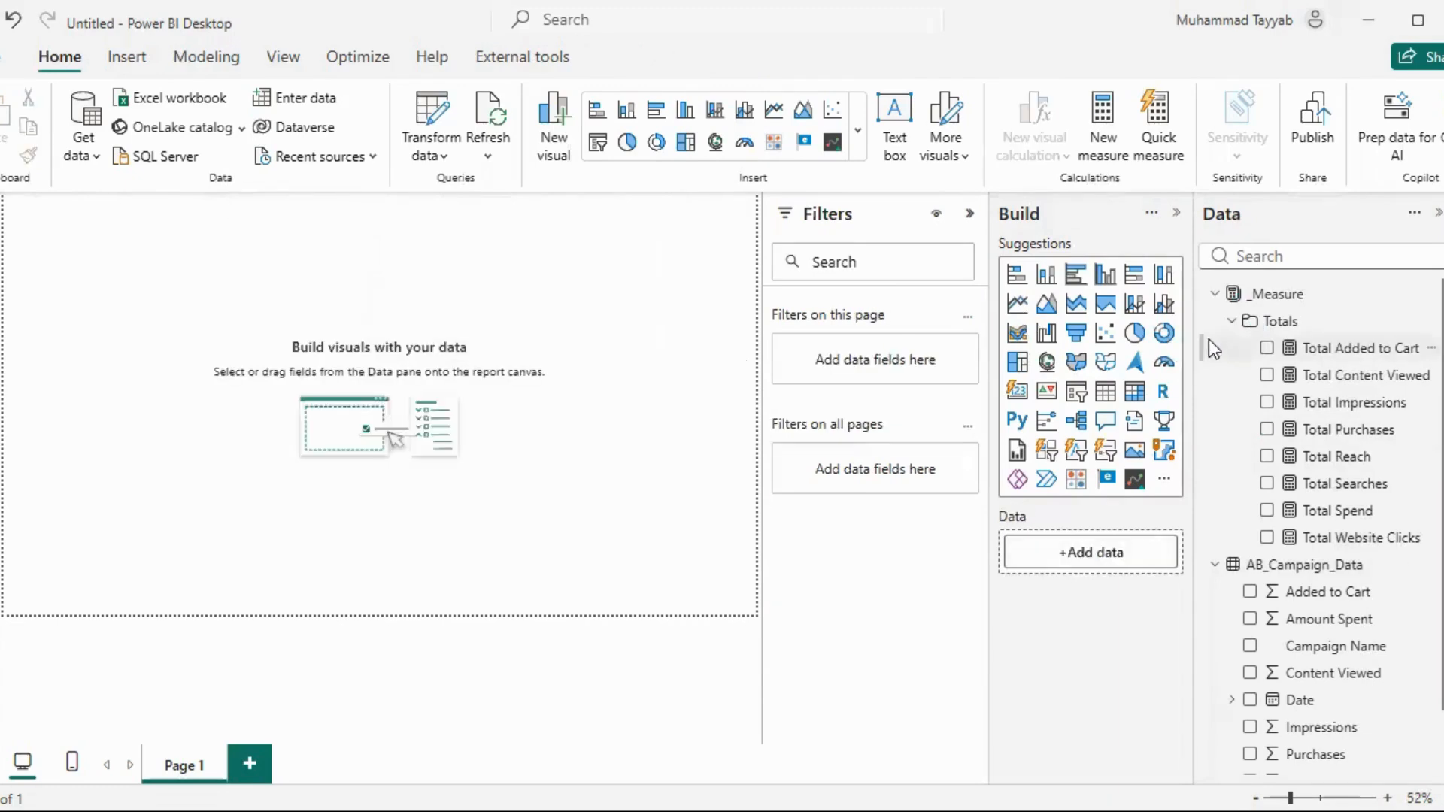
{"action": "left_click", "coordinate": [970, 214]}
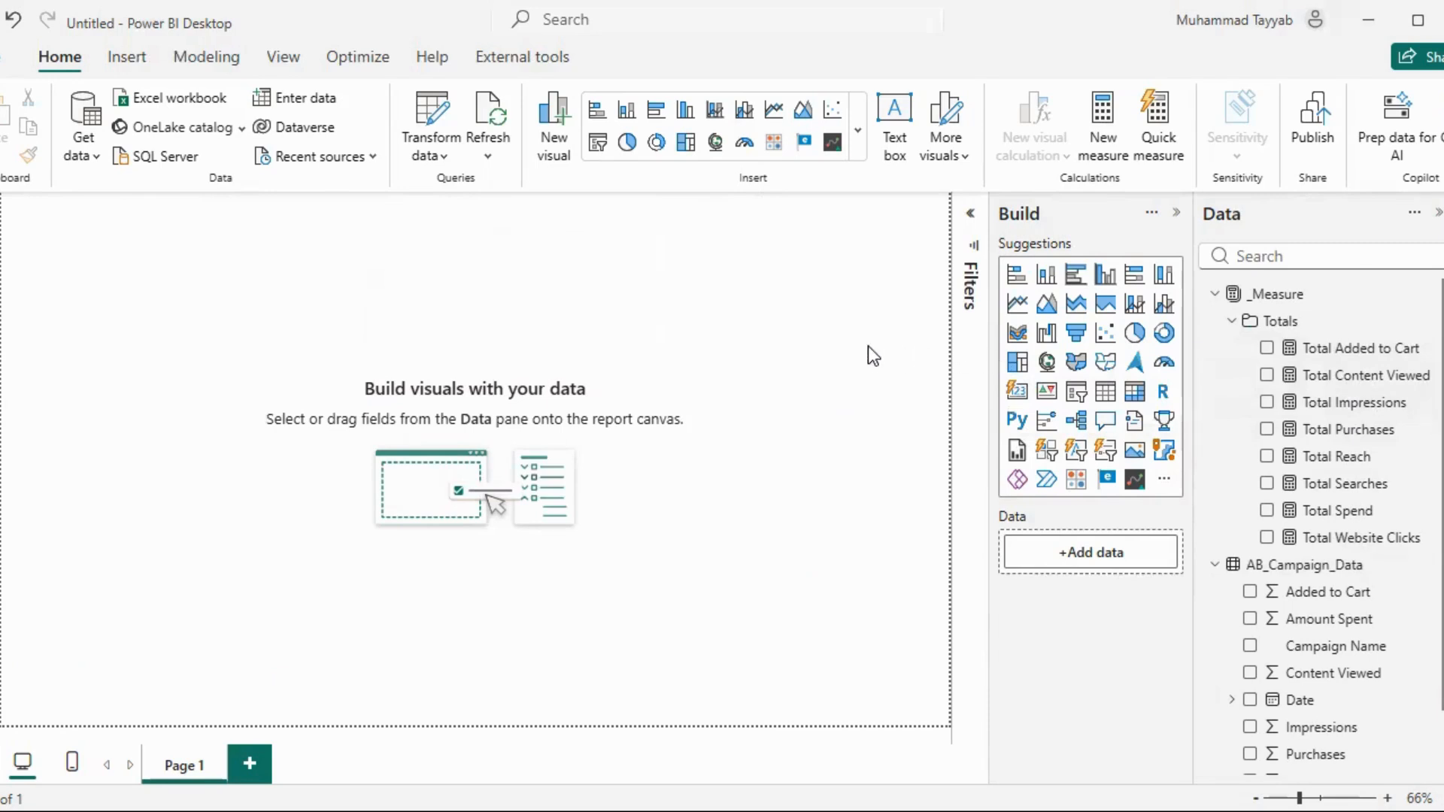
Start a new measure in the _Measure table named CPM, using DIVIDE with [Total Spend] as numerator and [Total Impressions] as denominator
{"action": "left_click", "coordinate": [1430, 299]}
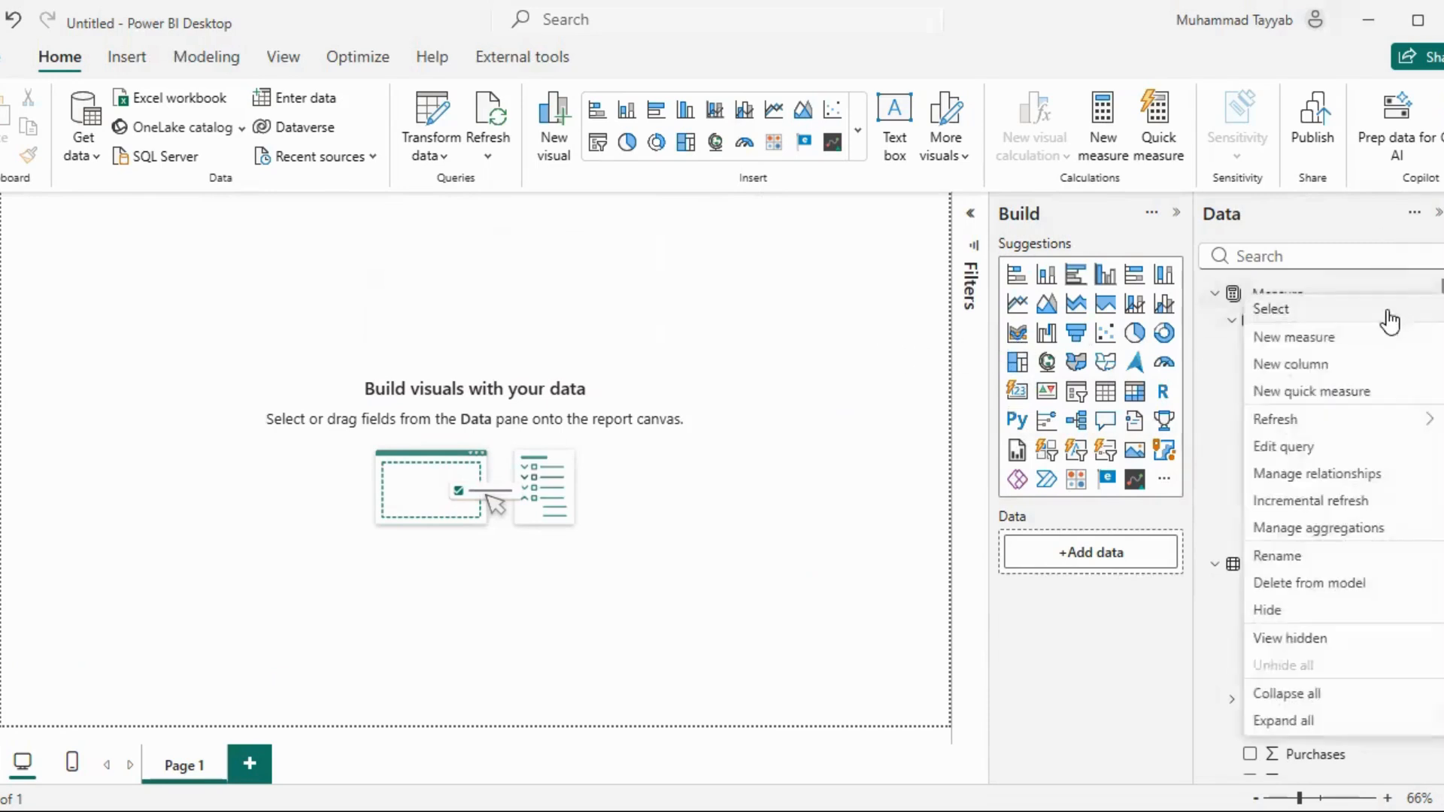
{"action": "left_click", "coordinate": [814, 295]}
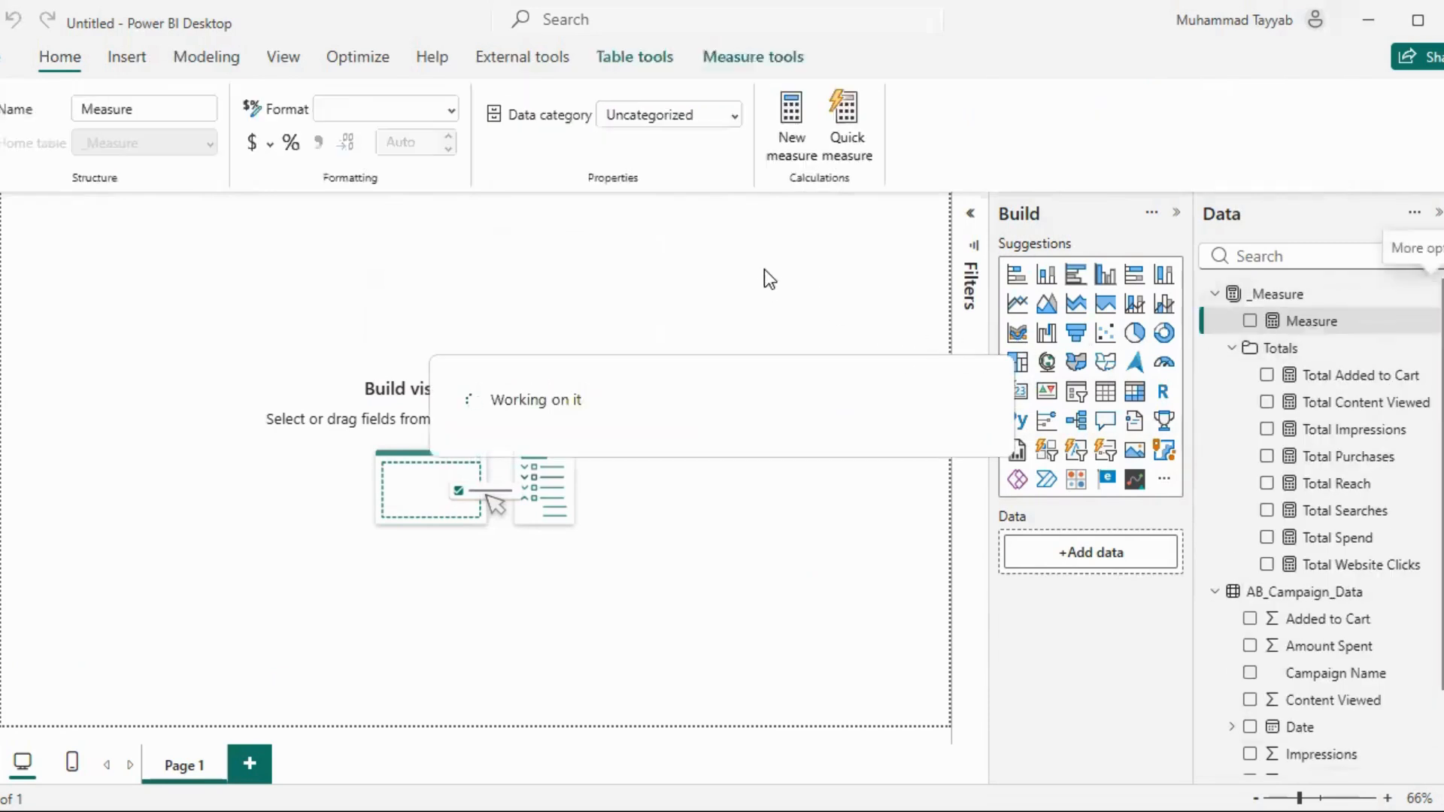
{"action": "type", "text": "CP"}
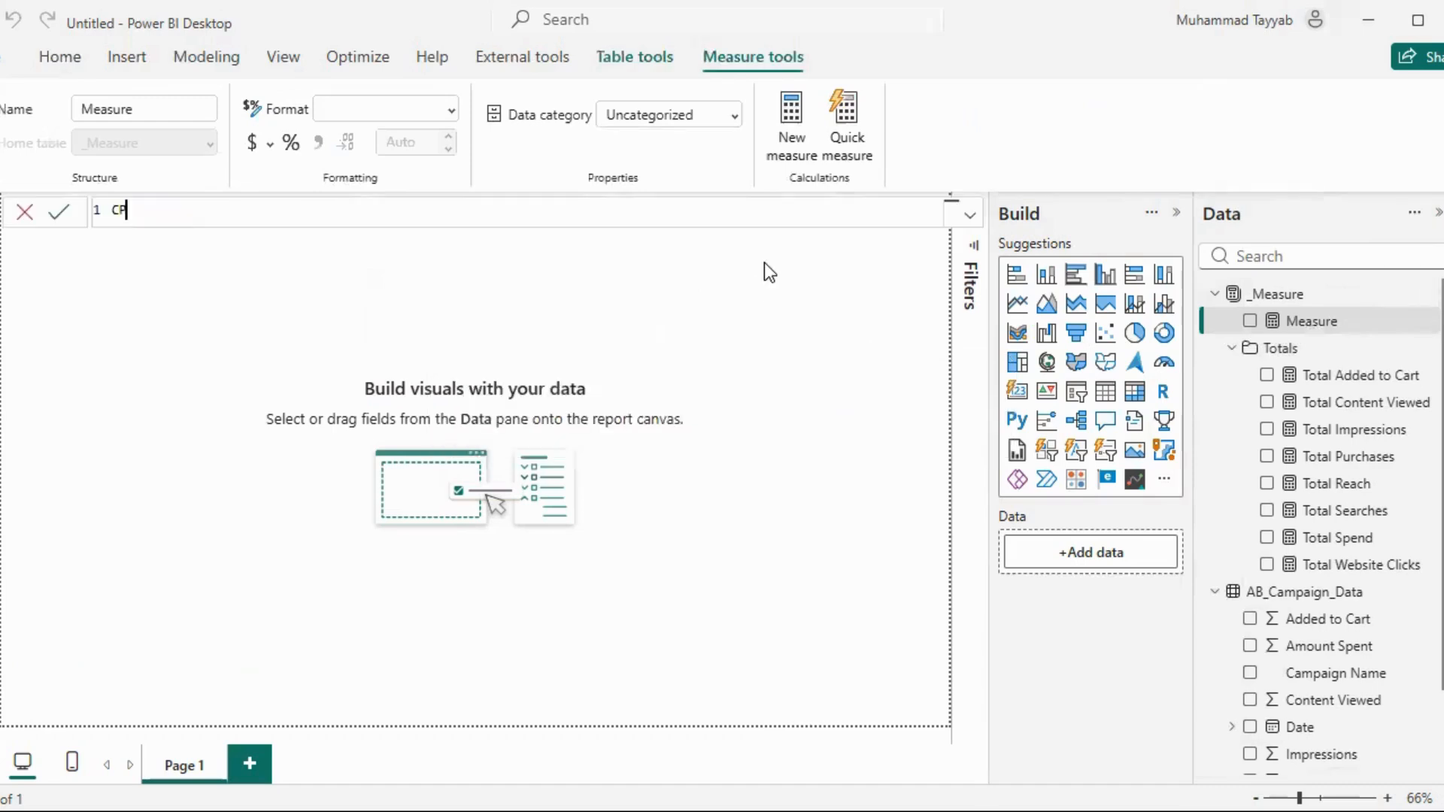
{"action": "type", "text": "M = DIVIDE("}
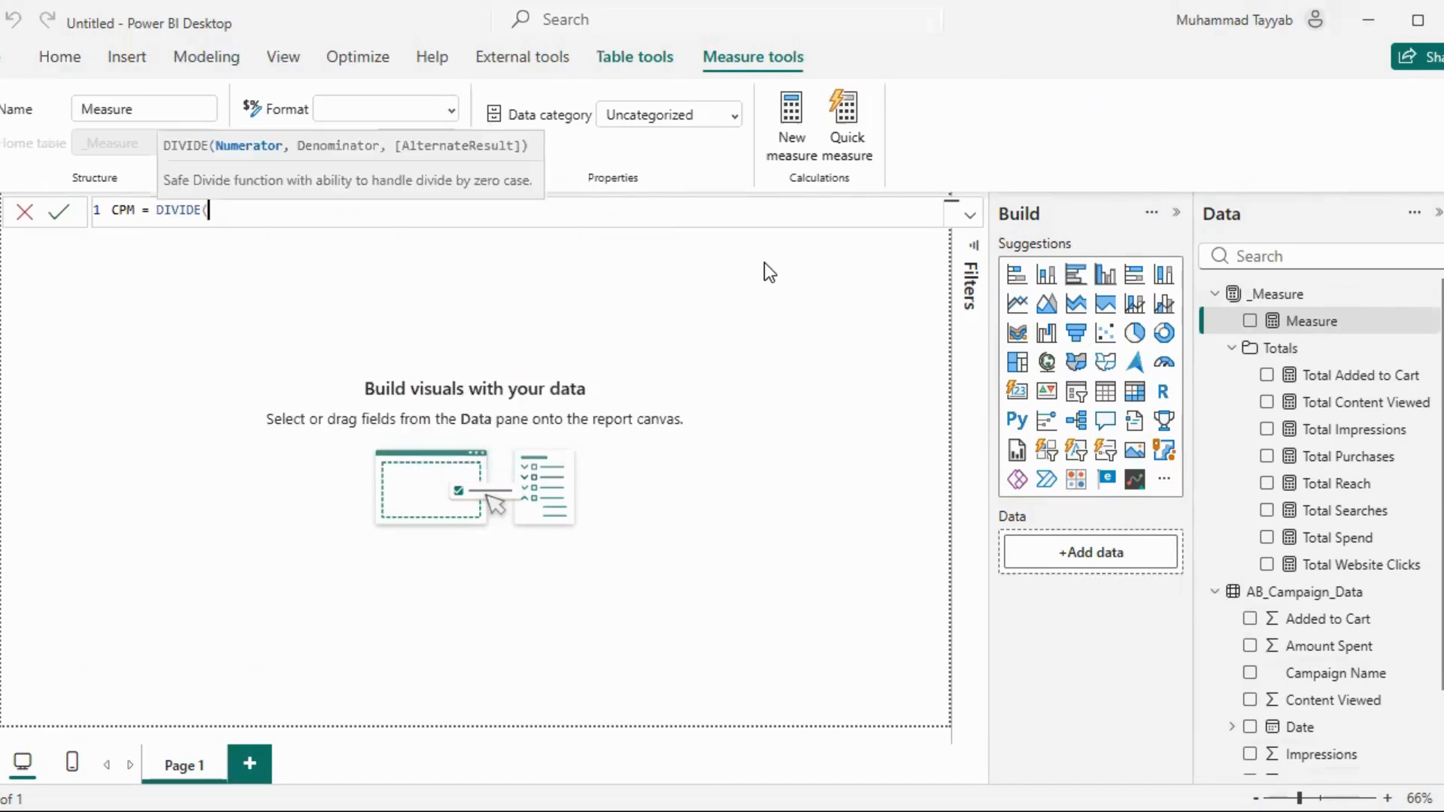
{"action": "type", "text": "[Total Sp"}
{"action": "key", "text": "Tab"}
{"action": "type", "text": ", Imp"}
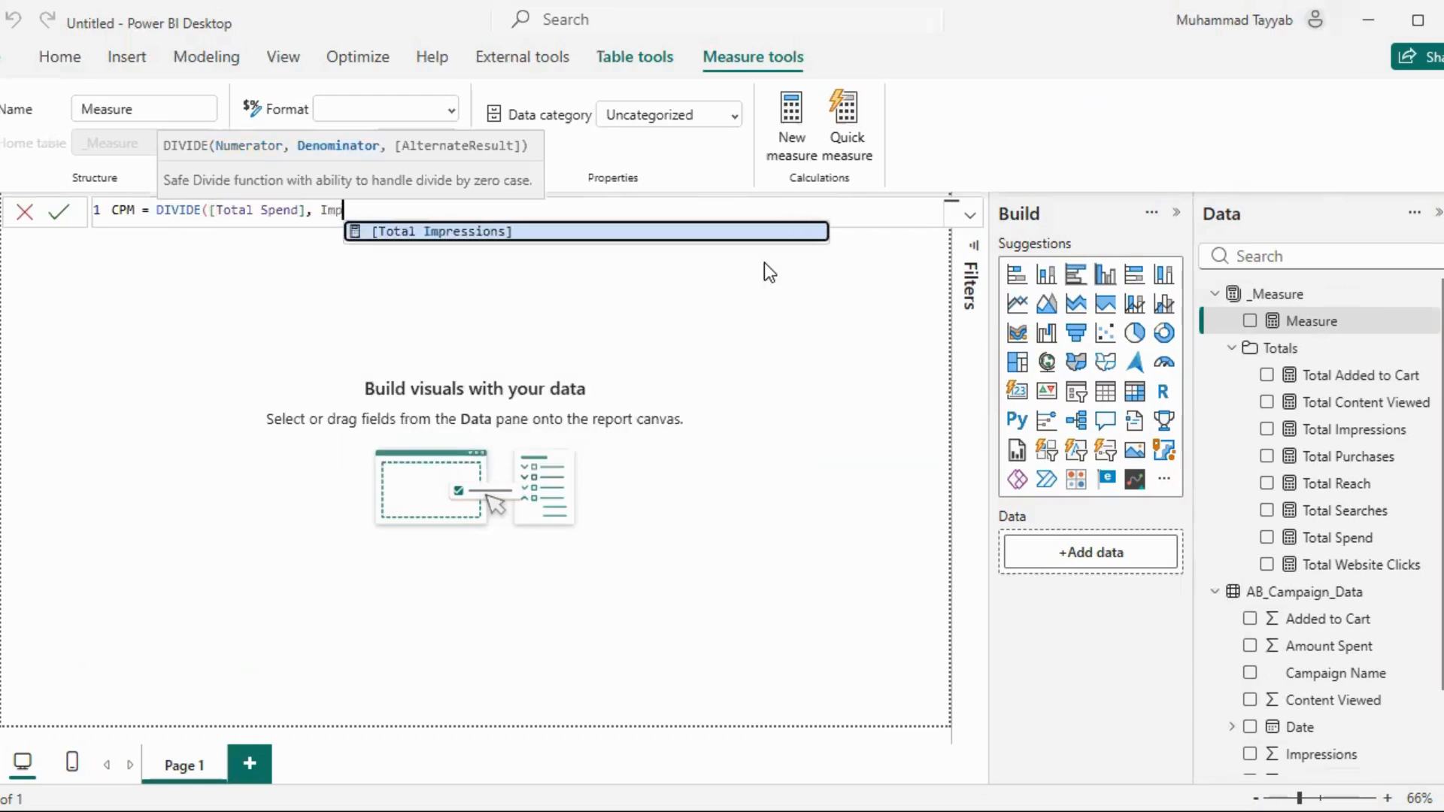
{"action": "key", "text": "Tab"}
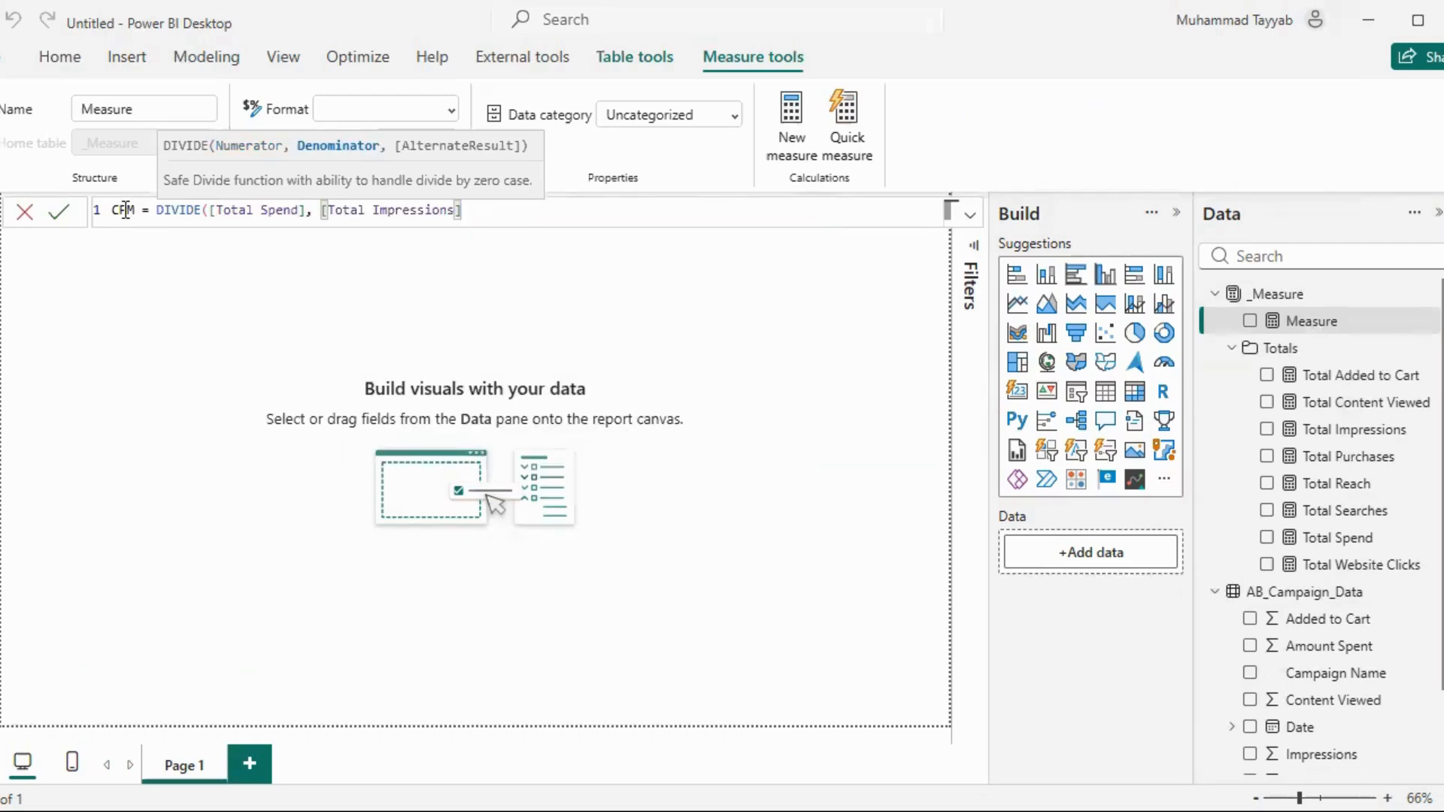
Complete the CPM formula with the denominator ([Total Impressions]*1000), commit it, and format the measure as a percentage
{"action": "left_click", "coordinate": [313, 211]}
{"action": "key", "text": "Right"}
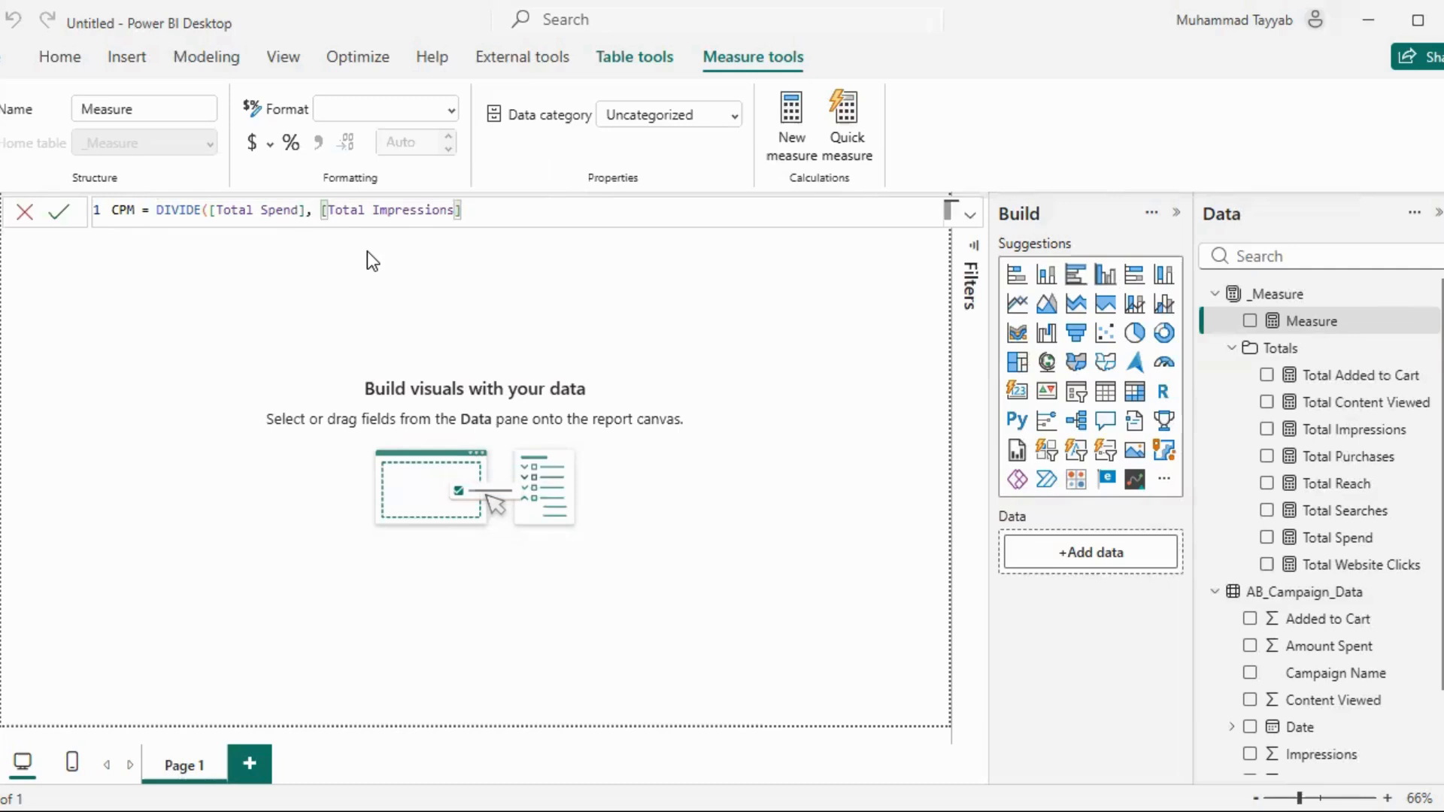
{"action": "type", "text": "("}
{"action": "left_click", "coordinate": [479, 215]}
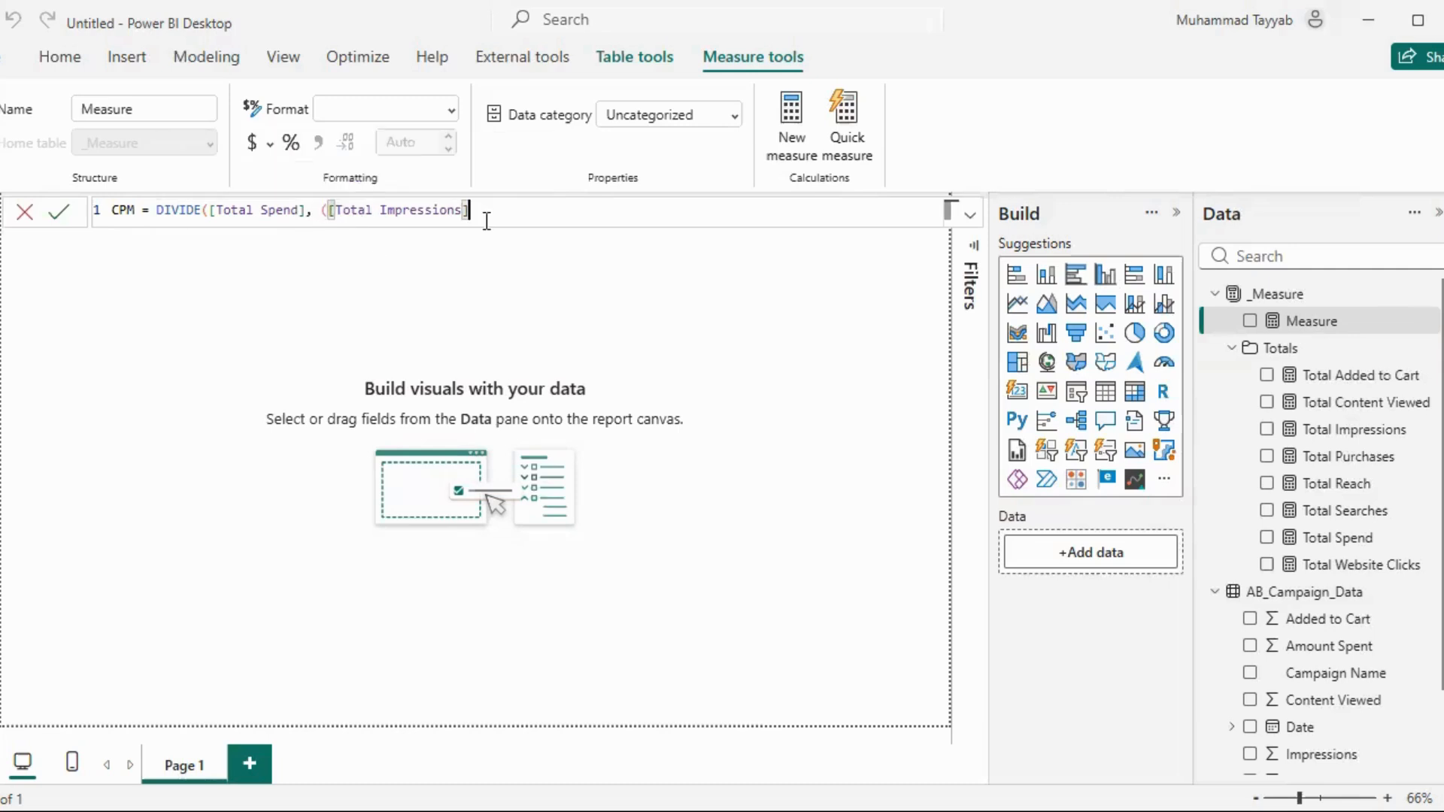
{"action": "type", "text": "*1000))"}
{"action": "key", "text": "Return"}
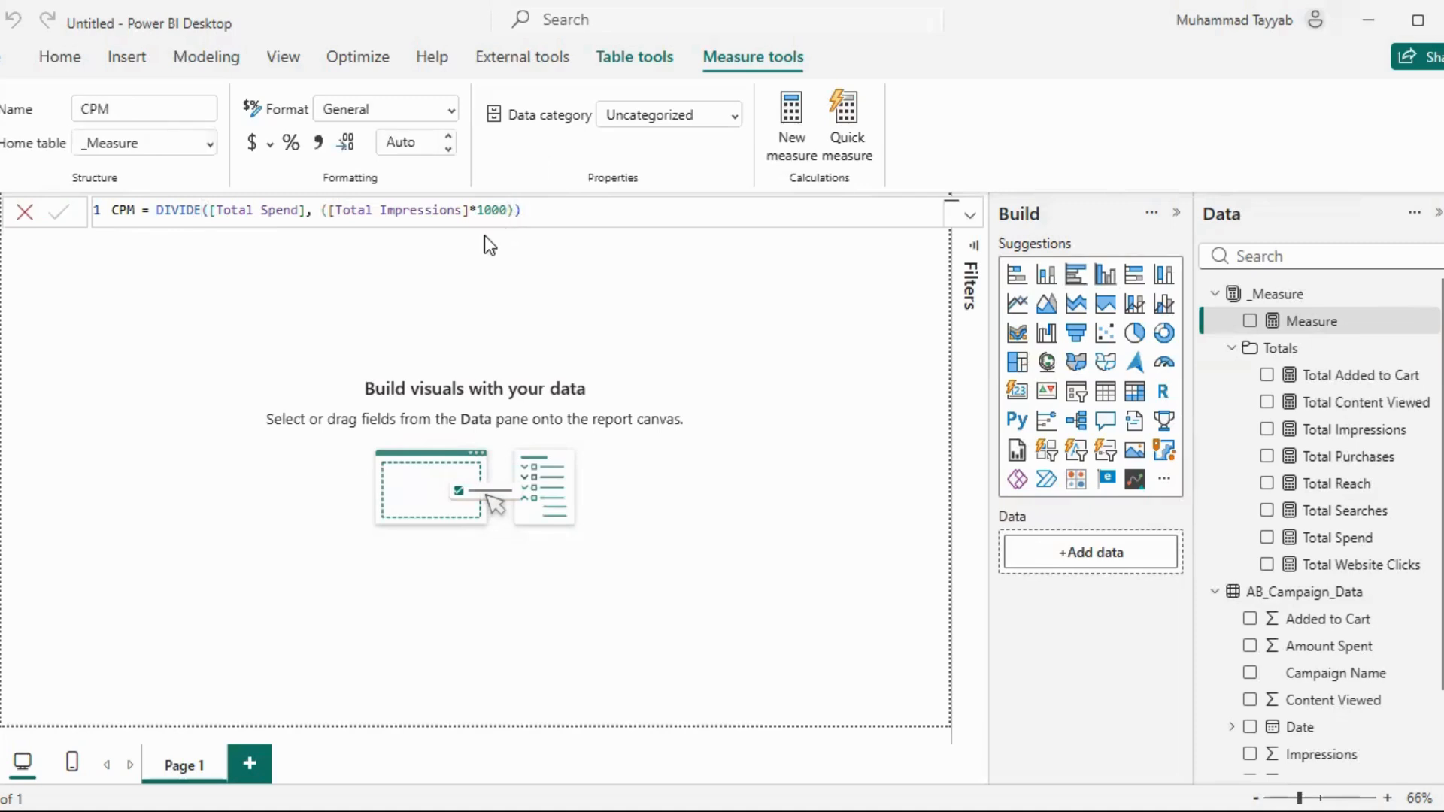
{"action": "left_click", "coordinate": [290, 143]}
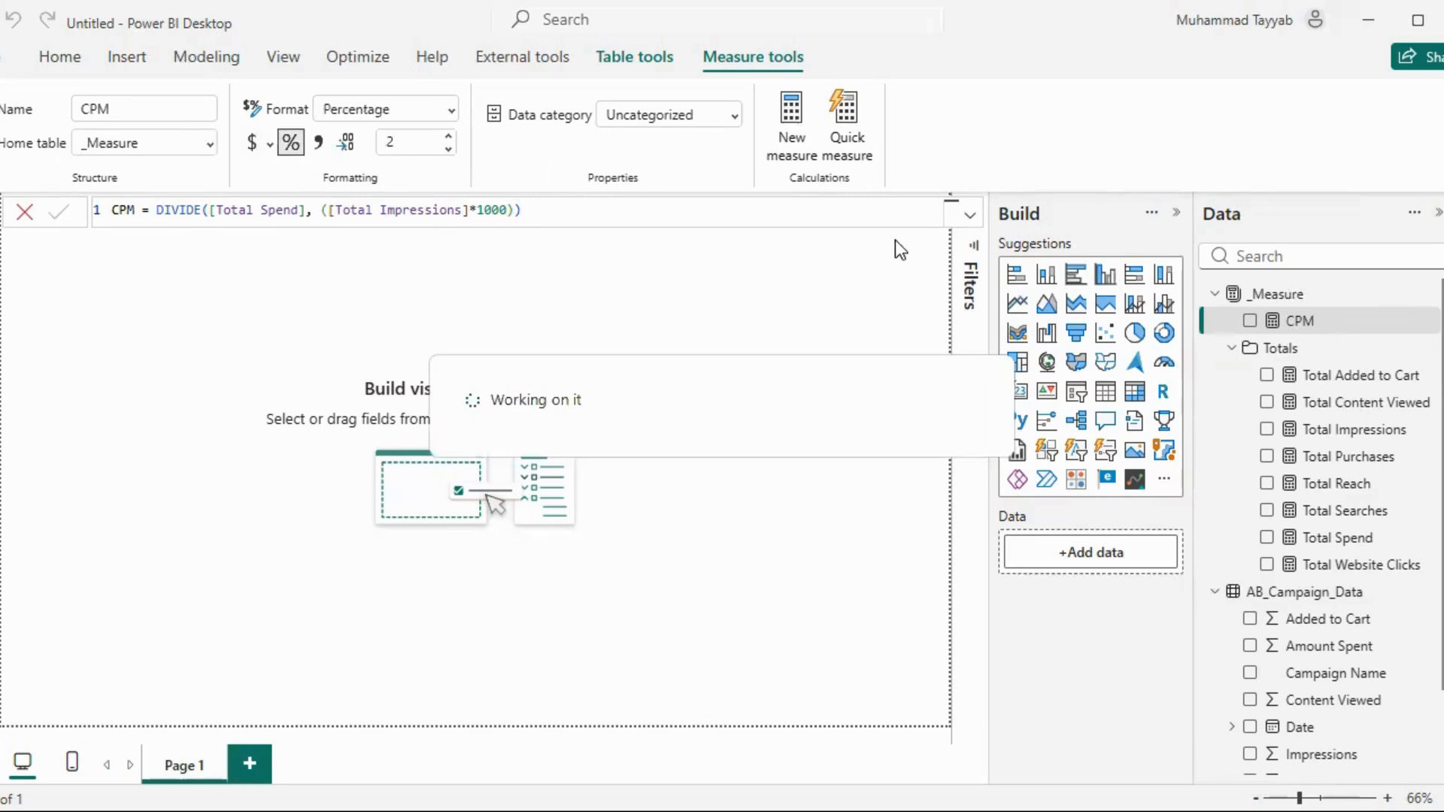
In the model view, assign the CPM measure to a new display folder named Cost Efficiency Metrics
{"action": "left_click", "coordinate": [2, 309]}
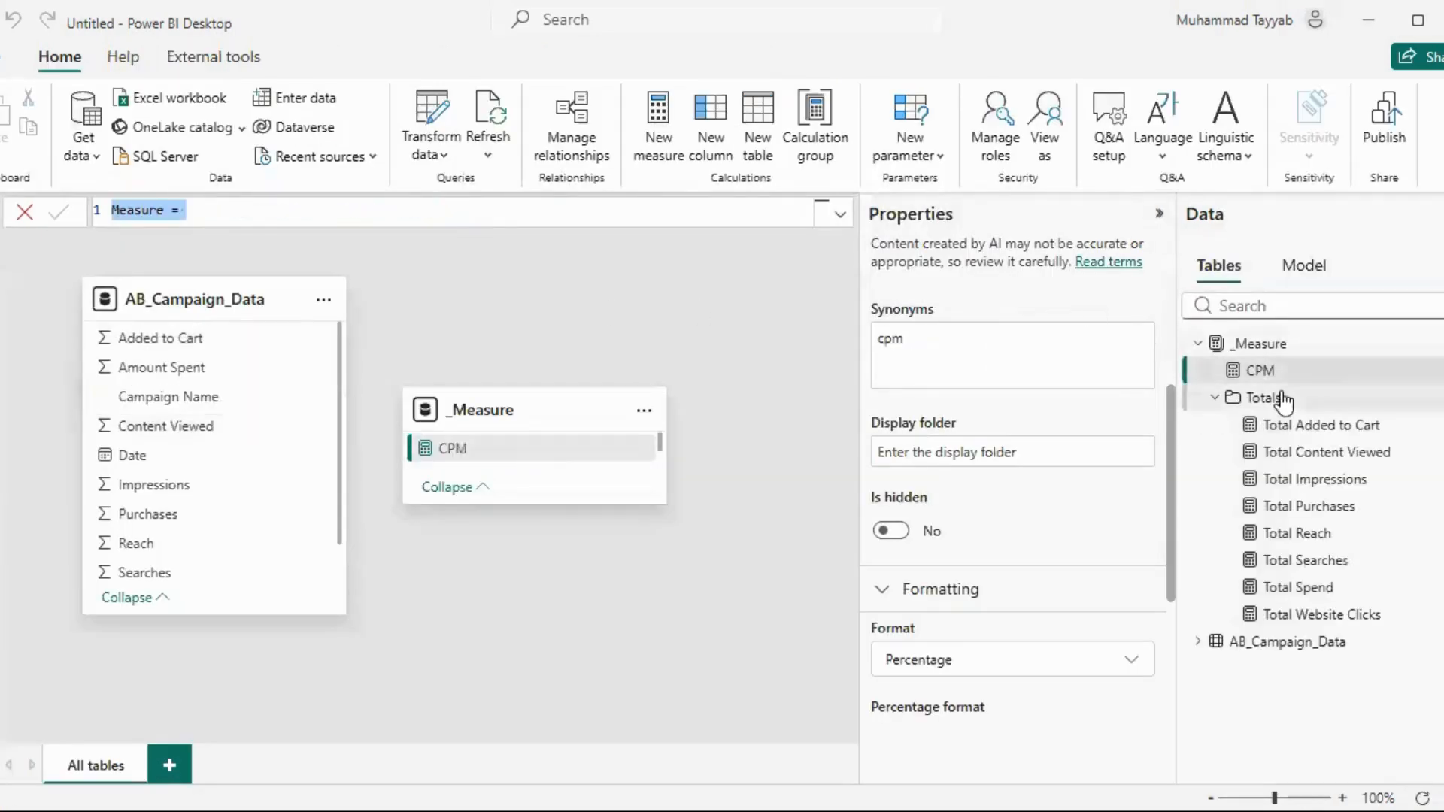
{"action": "scroll", "coordinate": [964, 606], "scroll_direction": "down", "scroll_amount": 3}
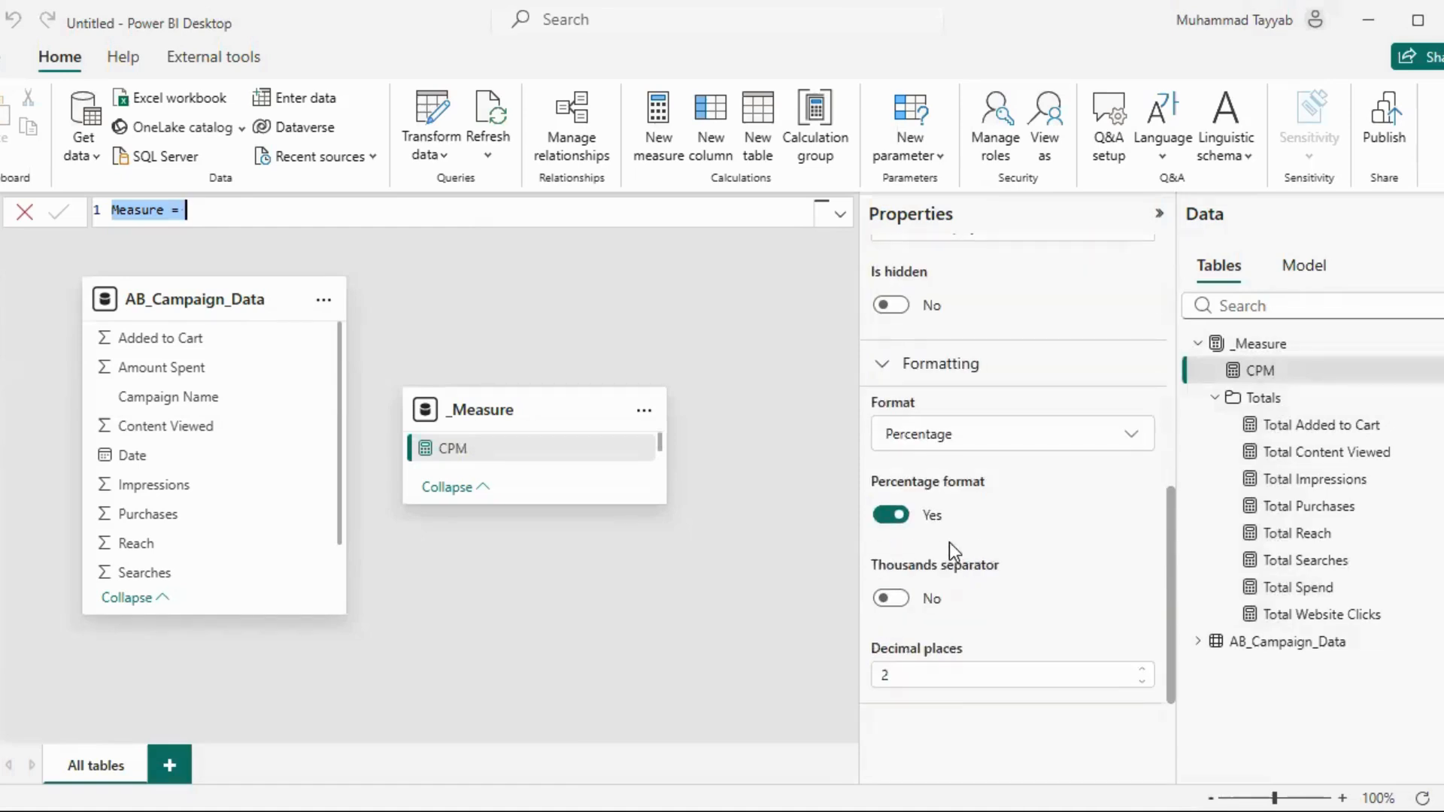
{"action": "left_click", "coordinate": [947, 414]}
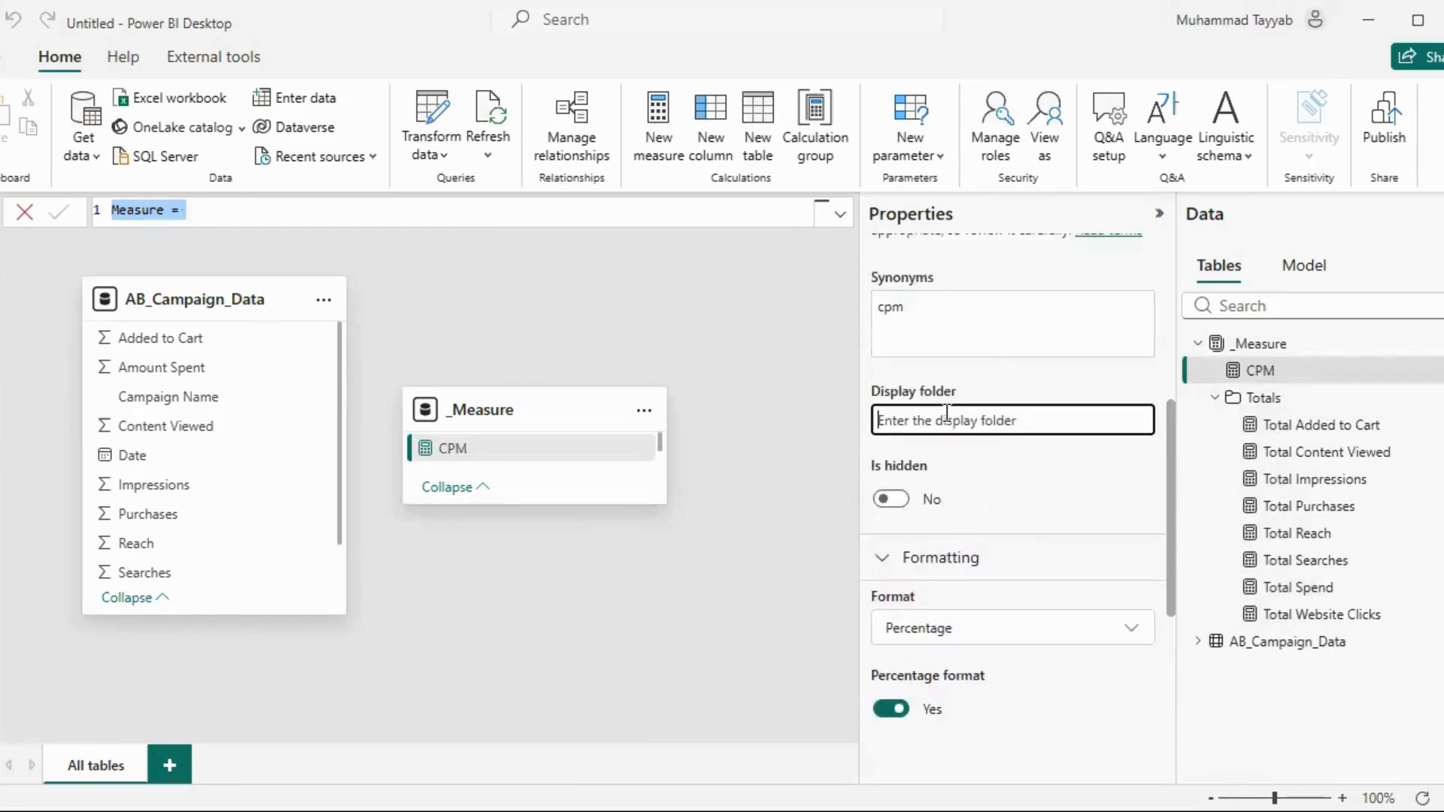
{"action": "type", "text": "Cost Efficiency Metric"}
{"action": "key", "text": "BackSpace"}
{"action": "key", "text": "BackSpace"}
{"action": "key", "text": "BackSpace"}
{"action": "type", "text": "ics"}
{"action": "key", "text": "Return"}
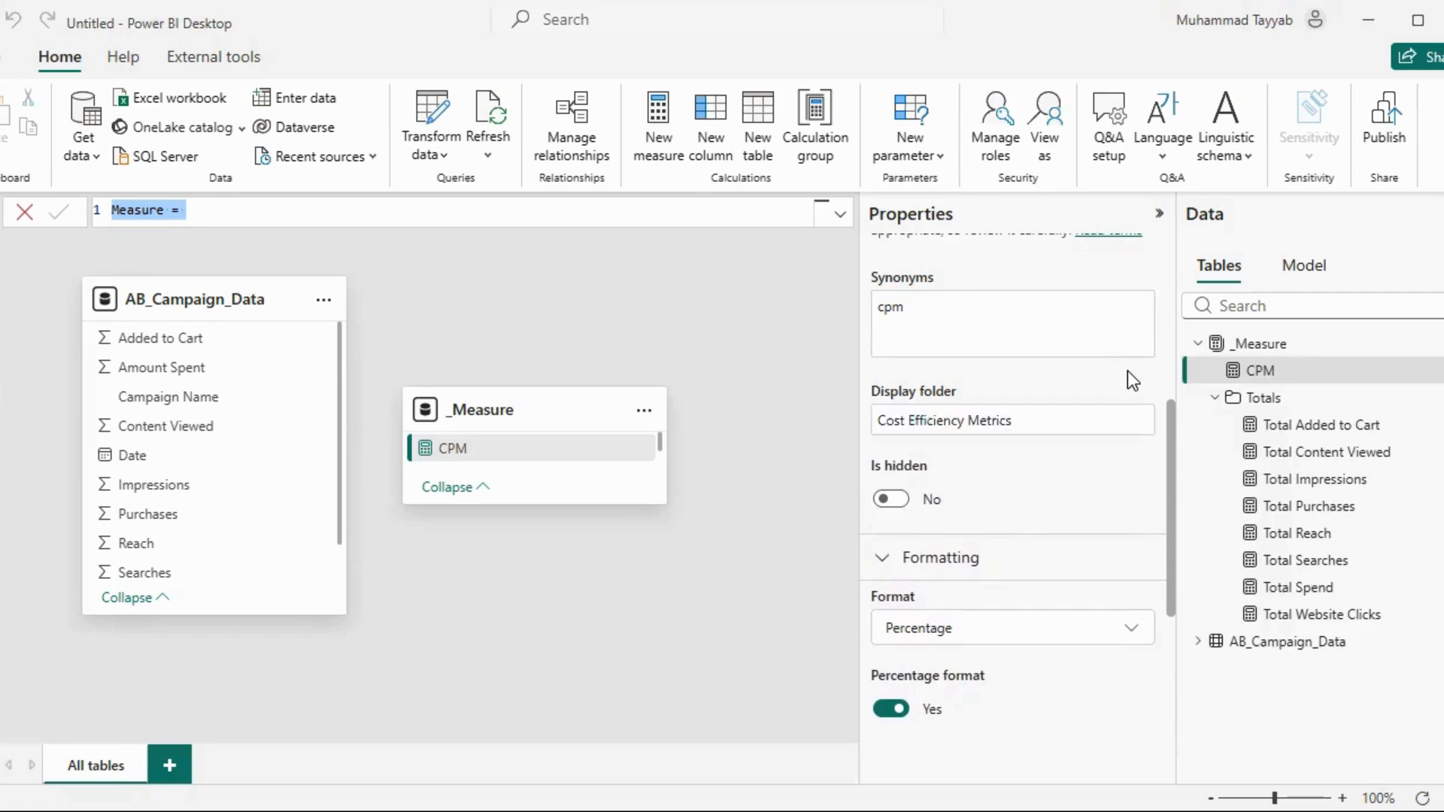
In the report view, start a new measure named CPC in the Cost Efficiency Metrics folder, using DIVIDE with [Total Spend] as numerator
{"action": "left_click", "coordinate": [6, 218]}
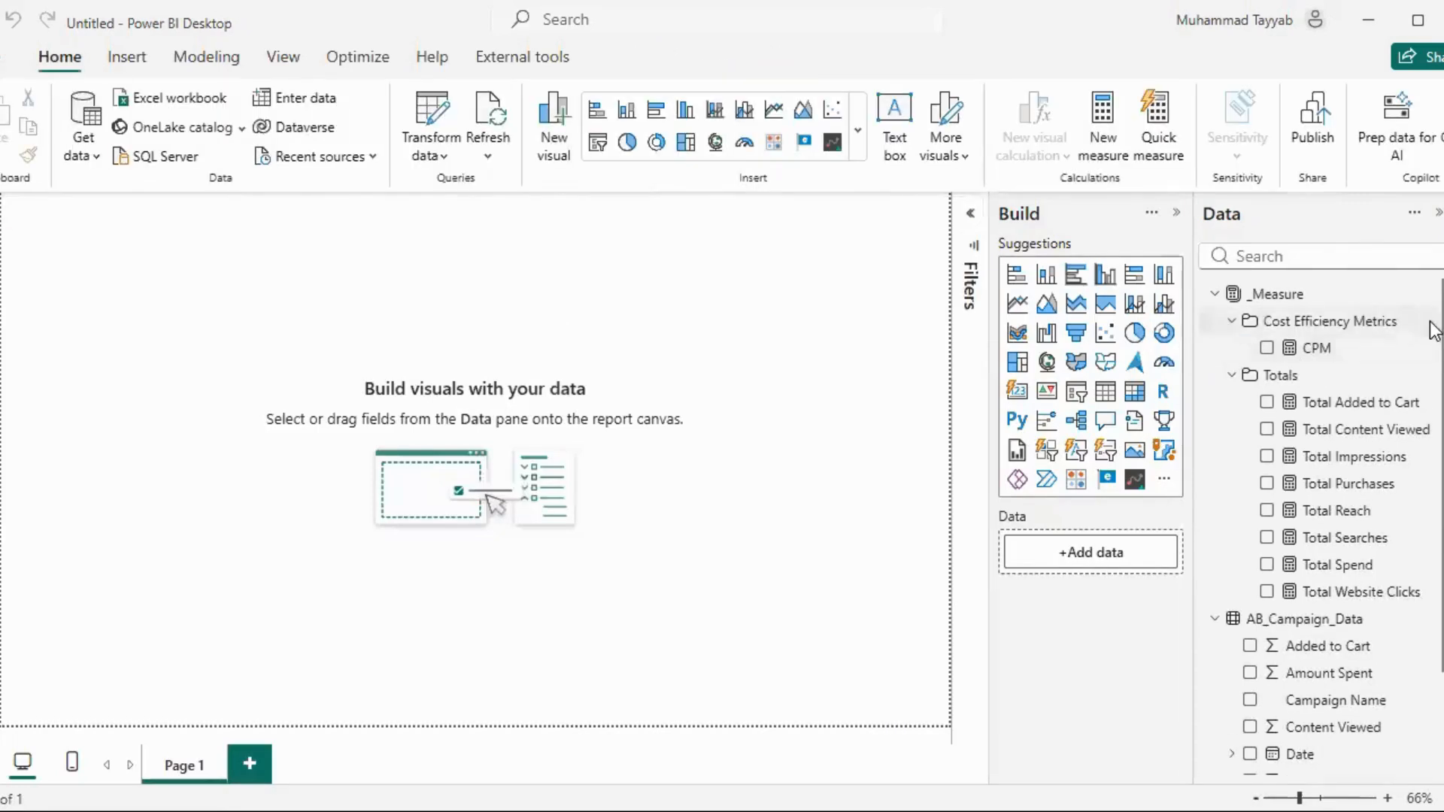
{"action": "left_click", "coordinate": [1431, 321]}
{"action": "left_click", "coordinate": [1305, 337]}
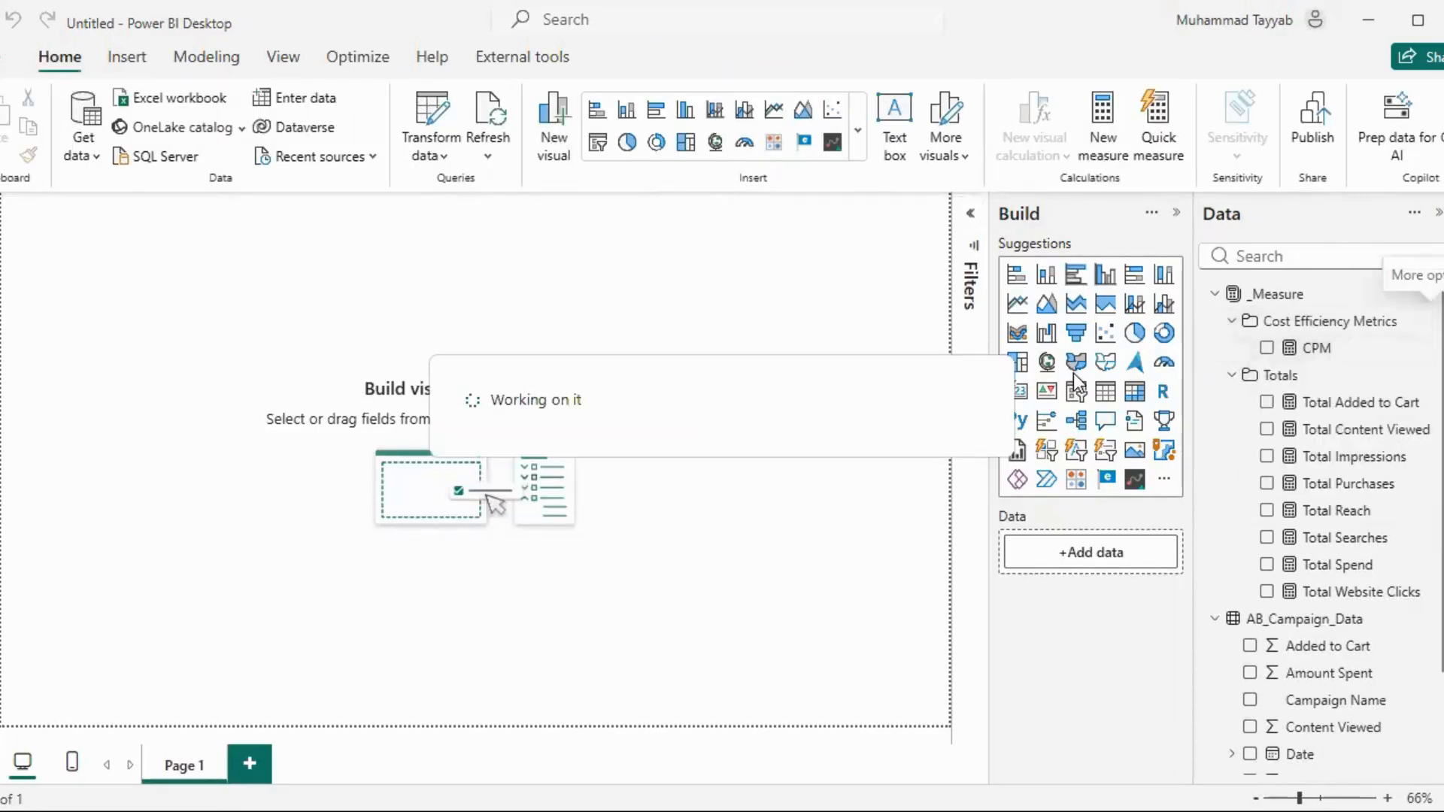
{"action": "type", "text": "CA"}
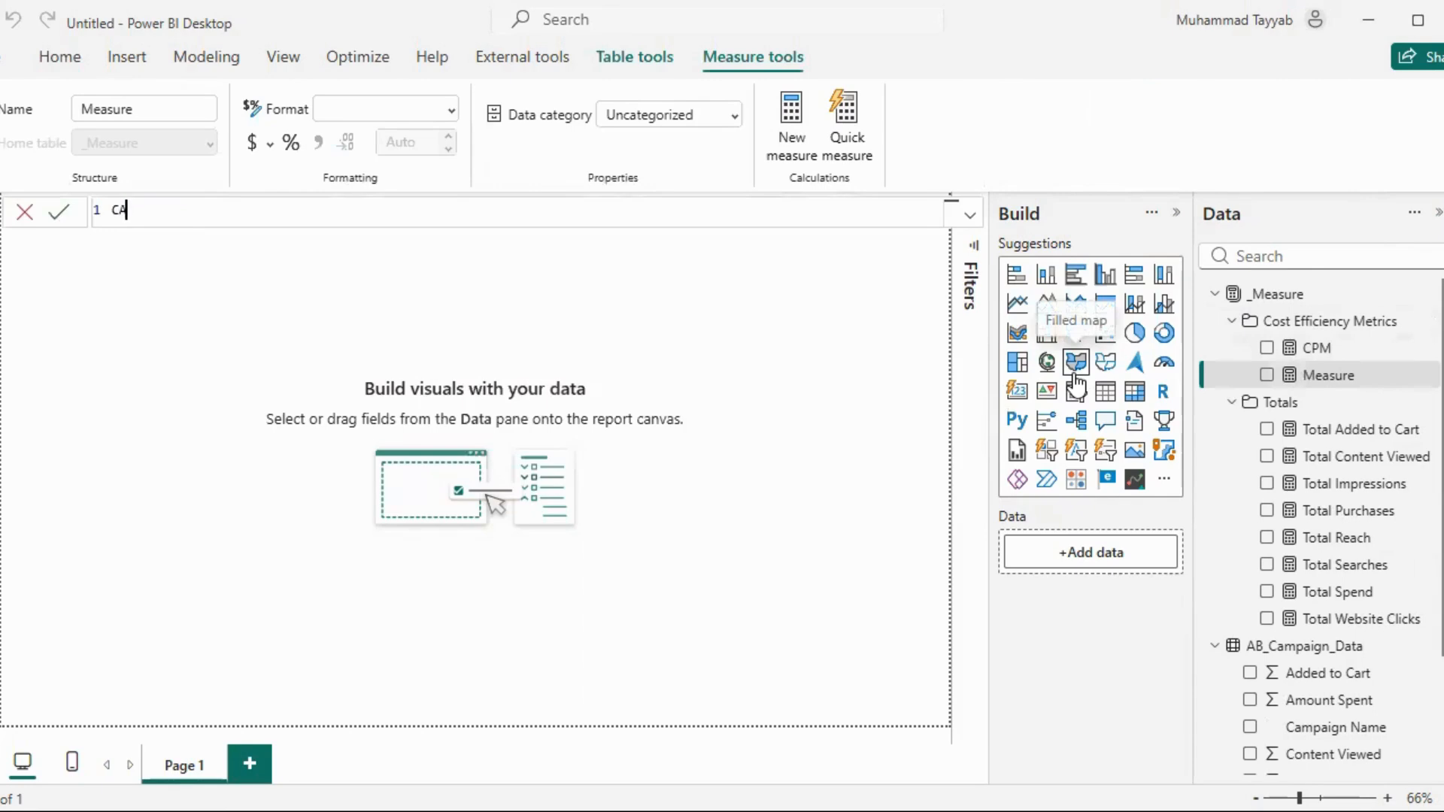
{"action": "key", "text": "BackSpace"}
{"action": "type", "text": "PC = DIVIDE(Sp"}
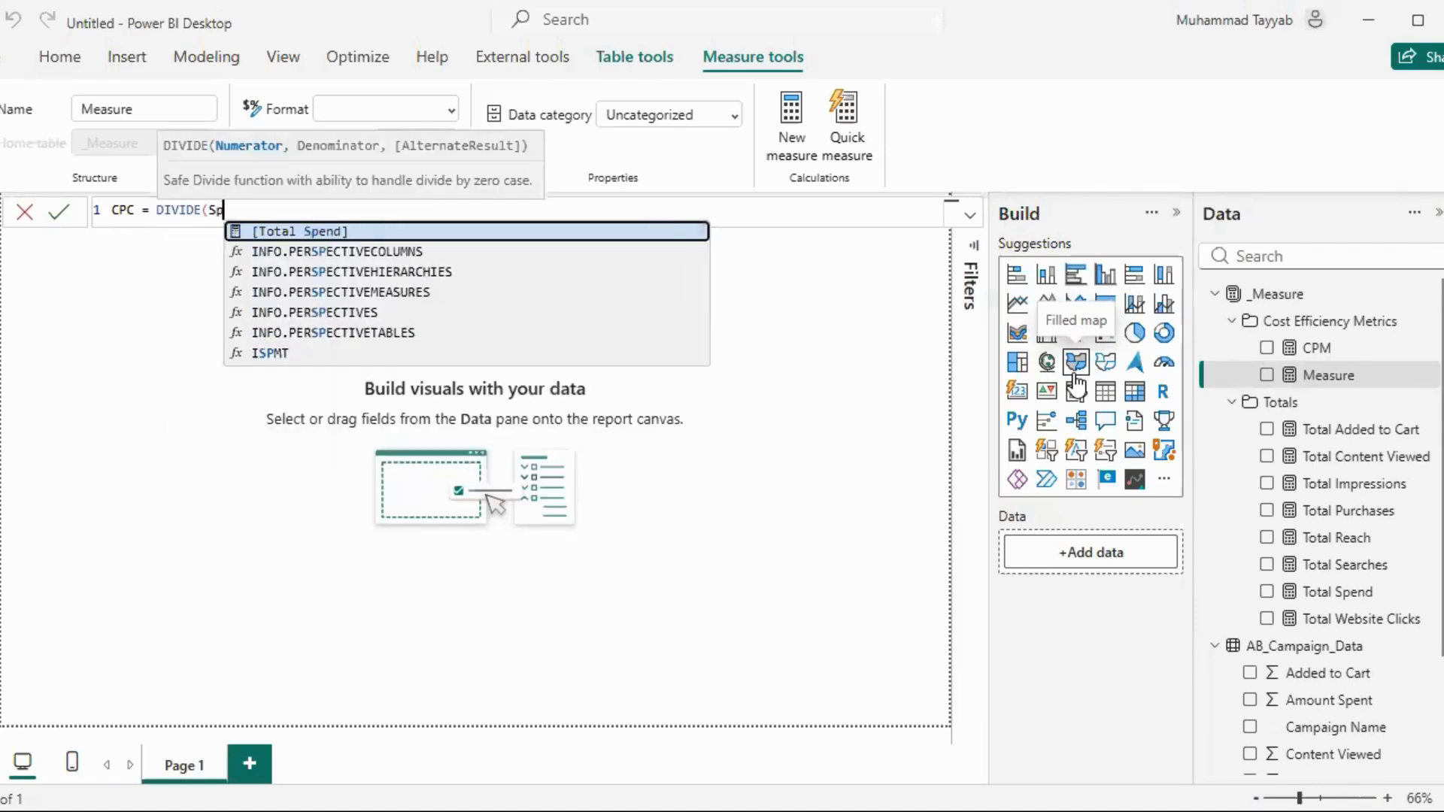
{"action": "key", "text": "Tab"}
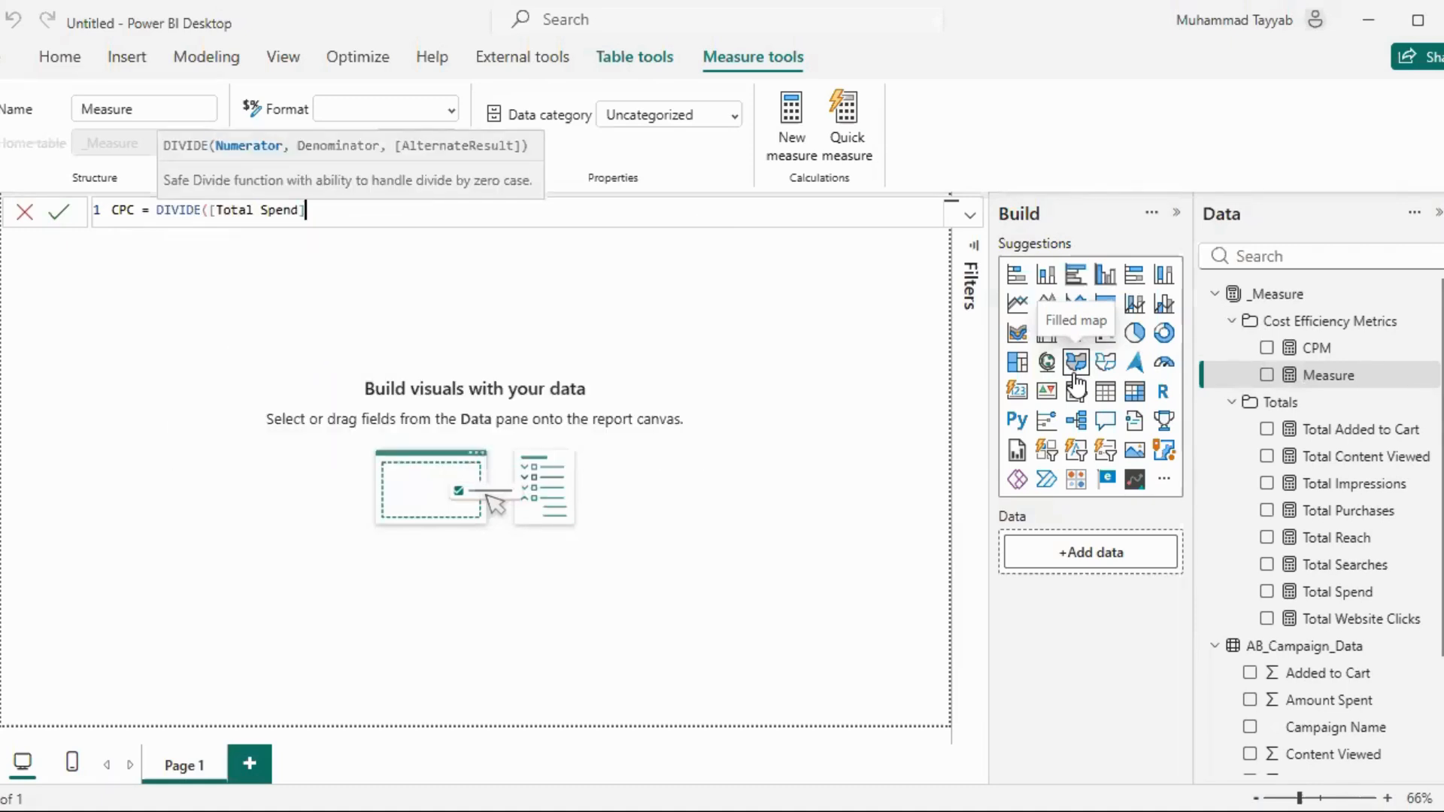
Complete the CPC formula with [Total Website Clicks] as denominator, commit it, and format the measure as a percentage
{"action": "type", "text": ", Cl"}
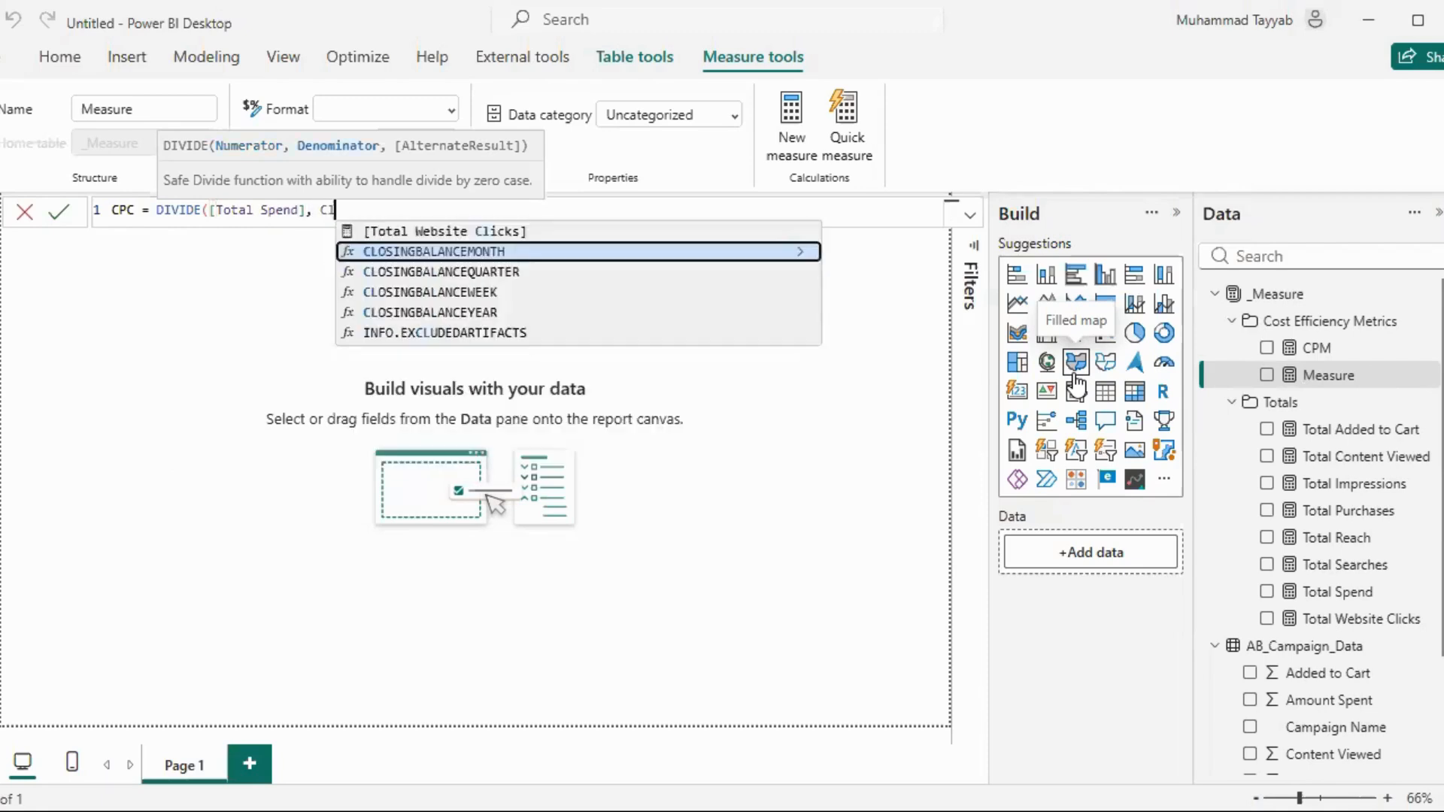
{"action": "key", "text": "Tab"}
{"action": "type", "text": ")"}
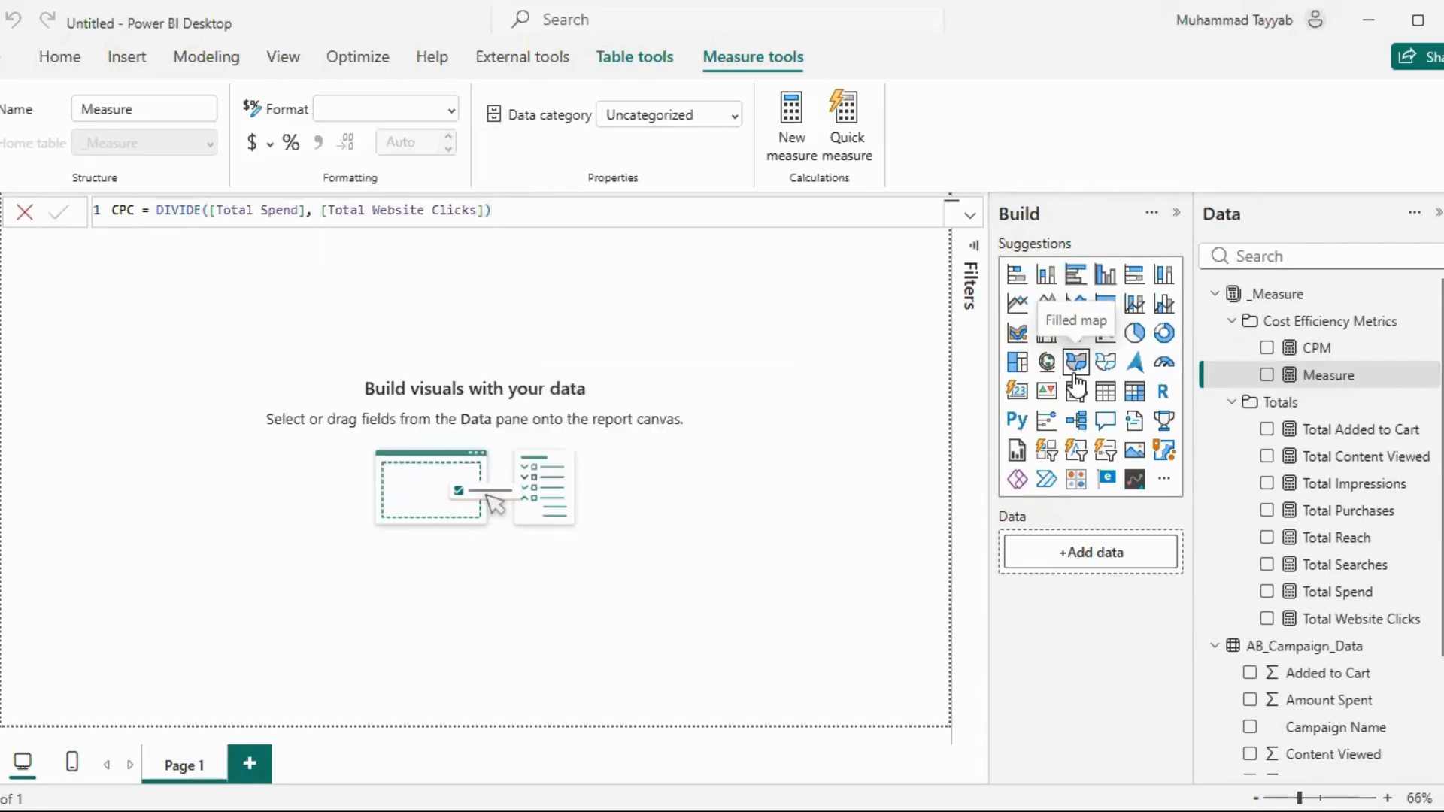
{"action": "key", "text": "Return"}
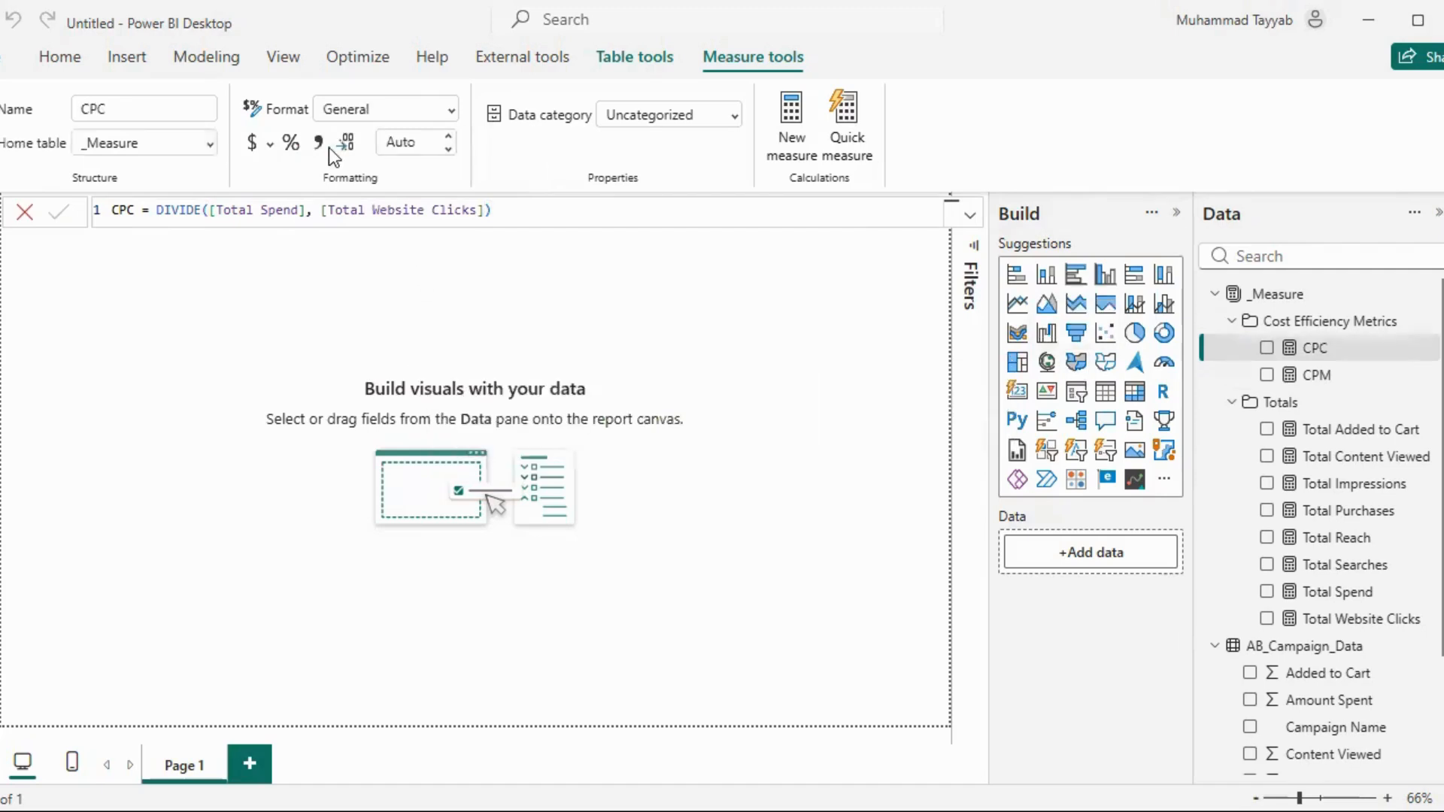
{"action": "left_click", "coordinate": [292, 144]}
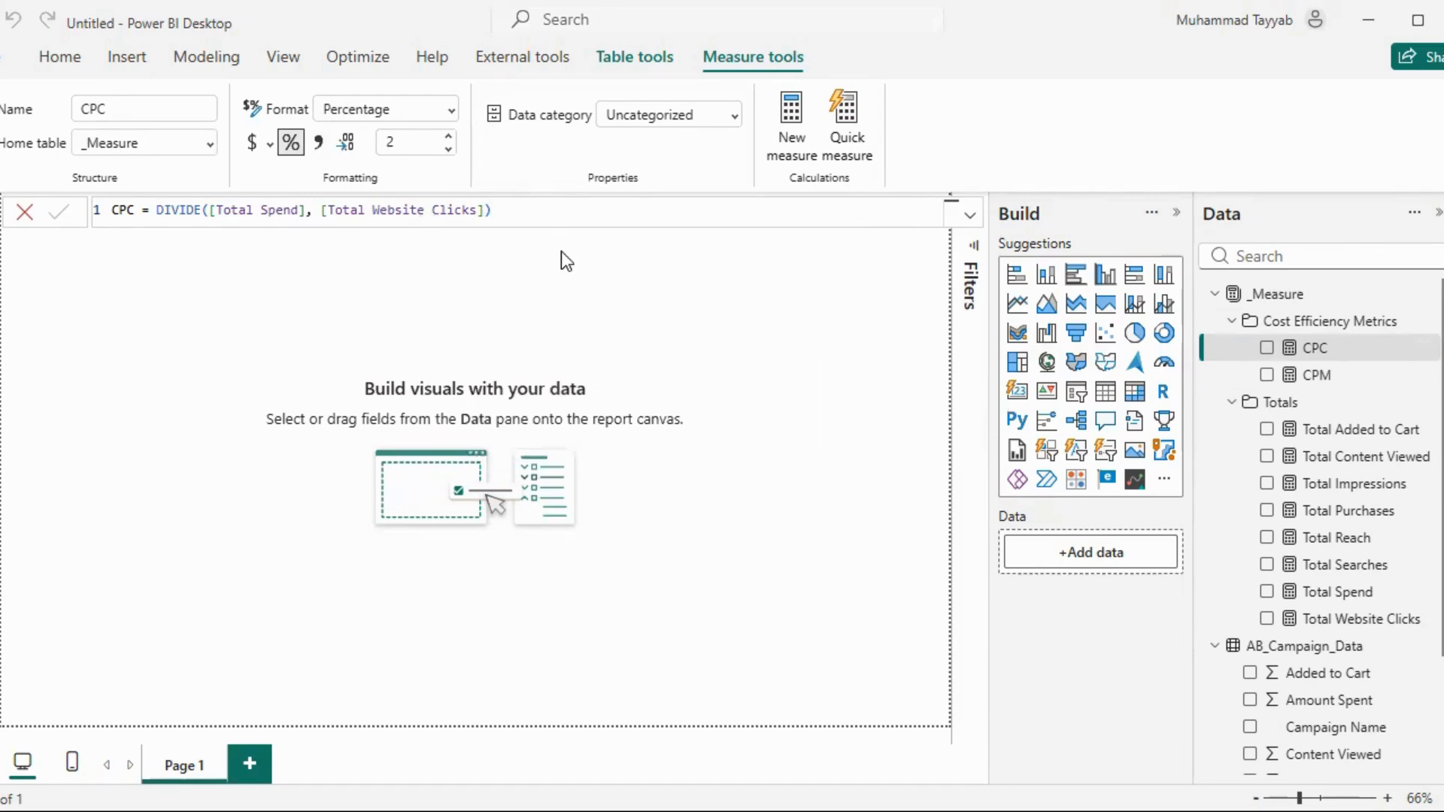
Start a new measure named Cost per Purchase in the Cost Efficiency Metrics folder, using DIVIDE with [Total Spend] as numerator
{"action": "left_click", "coordinate": [1431, 322]}
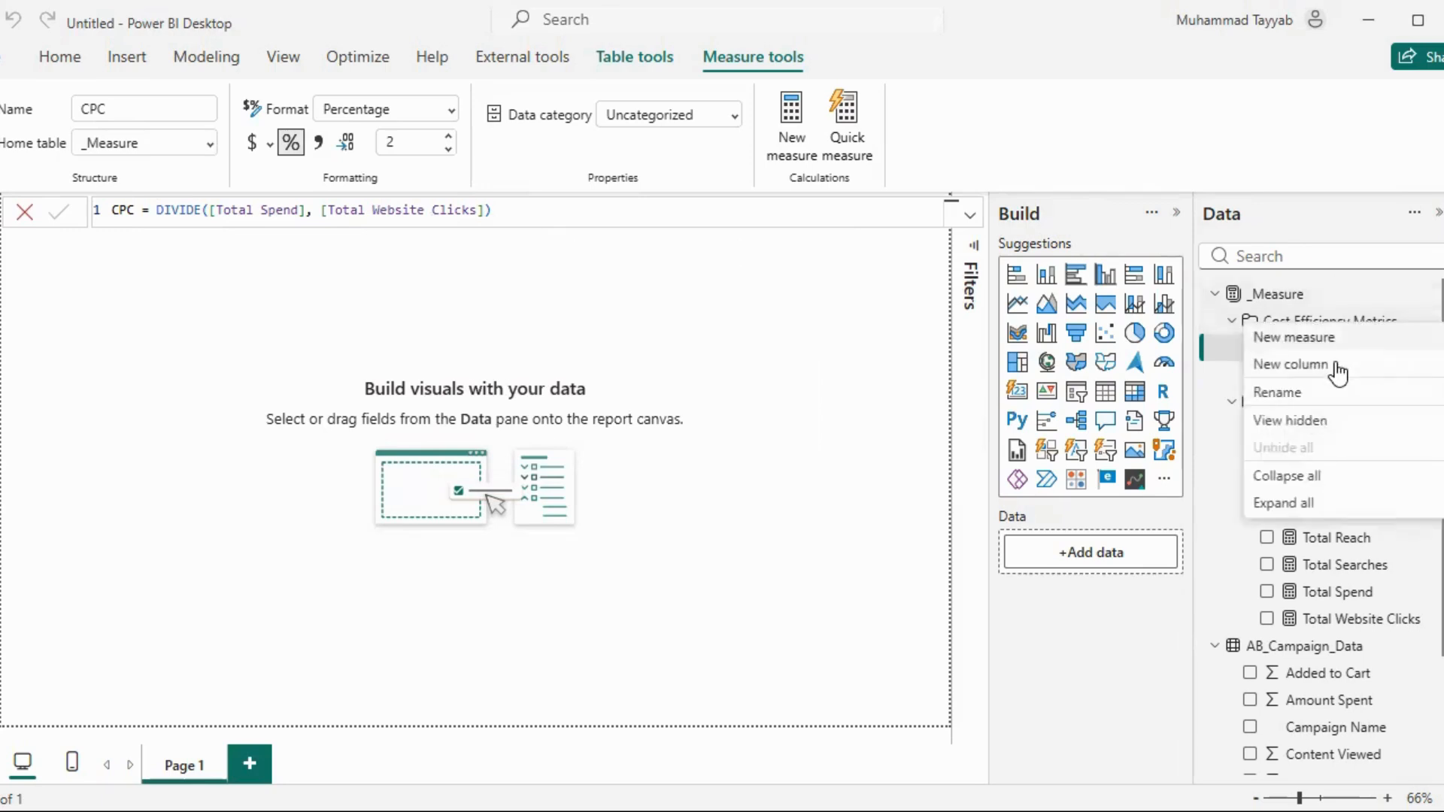
{"action": "left_click", "coordinate": [1322, 338]}
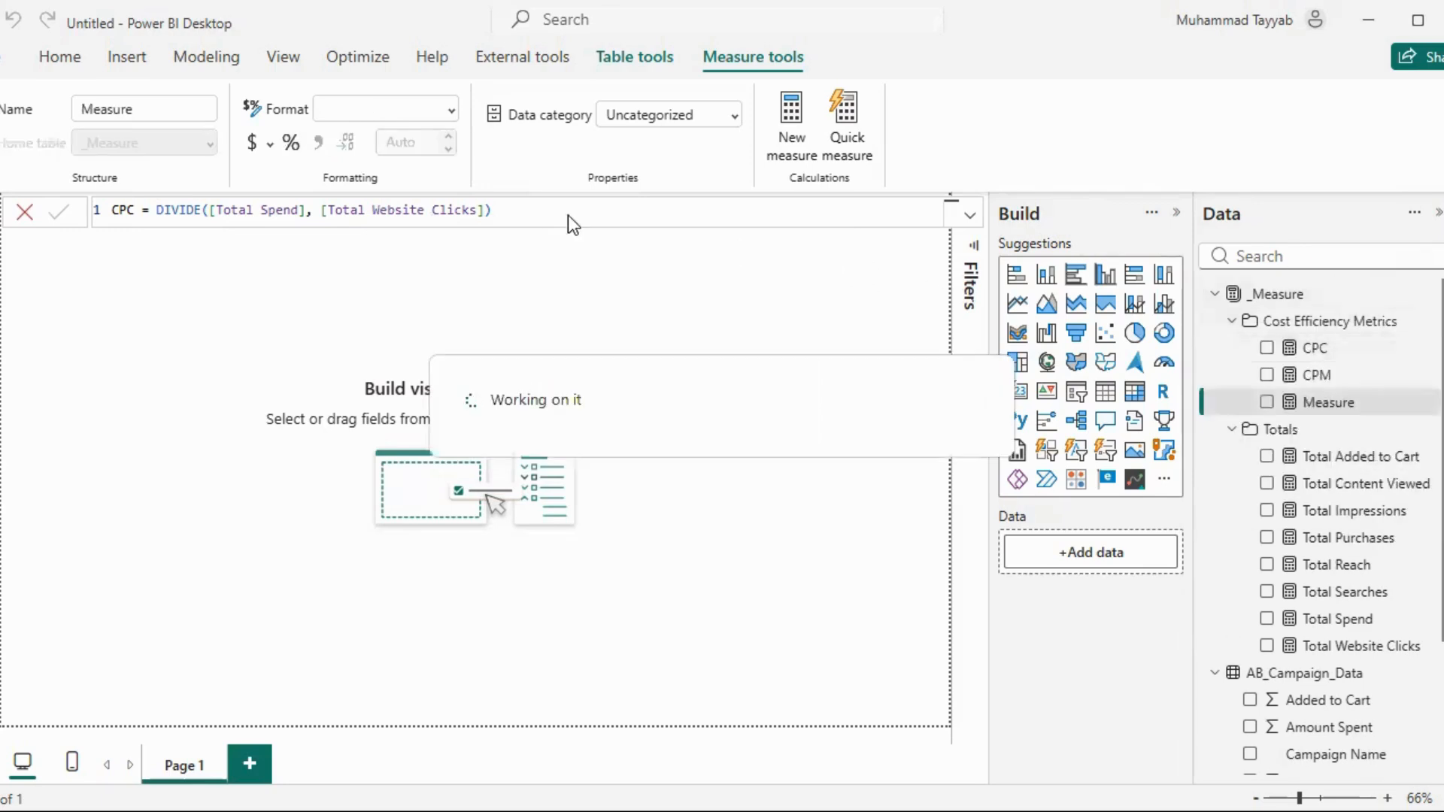
{"action": "type", "text": "Co"}
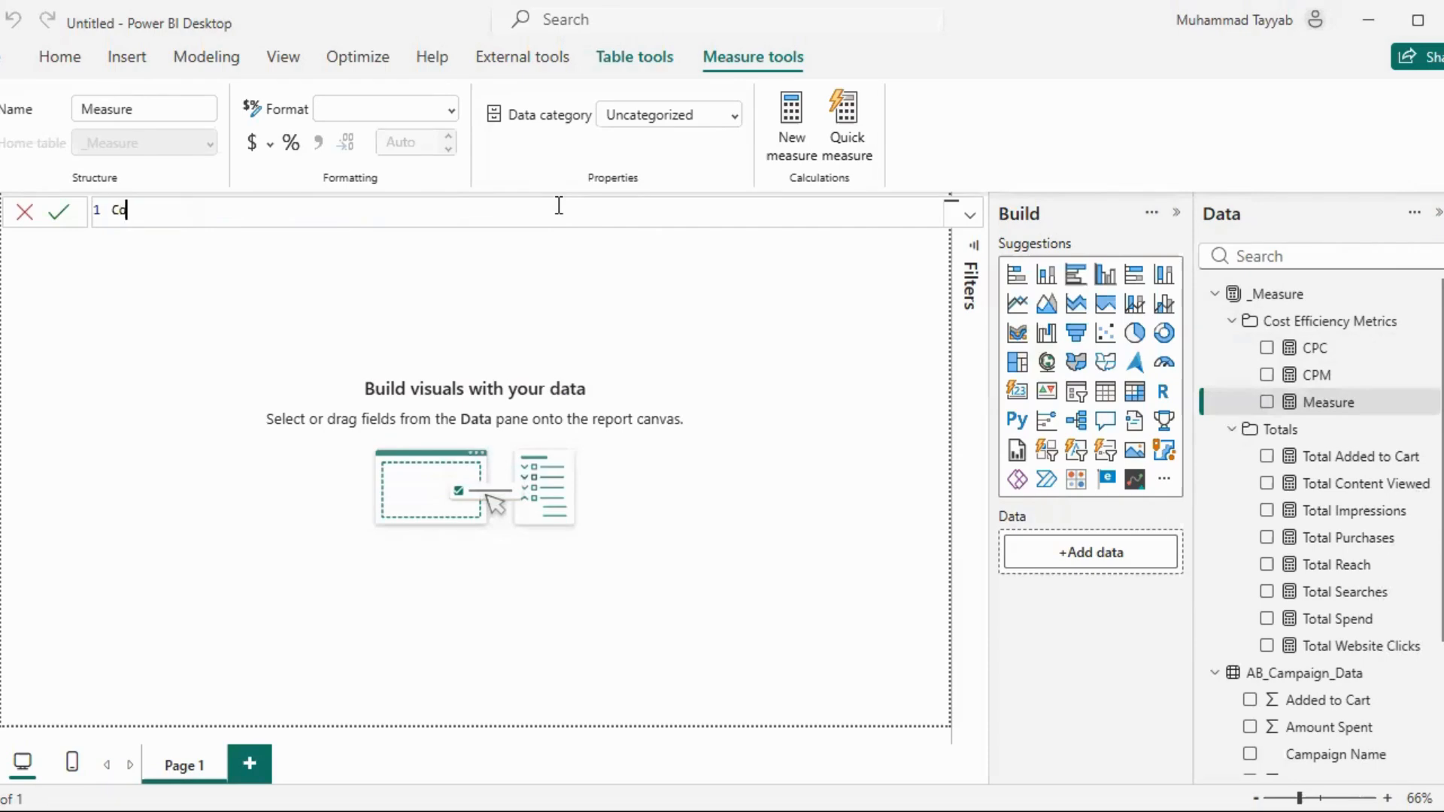
{"action": "type", "text": "st per Purchase "}
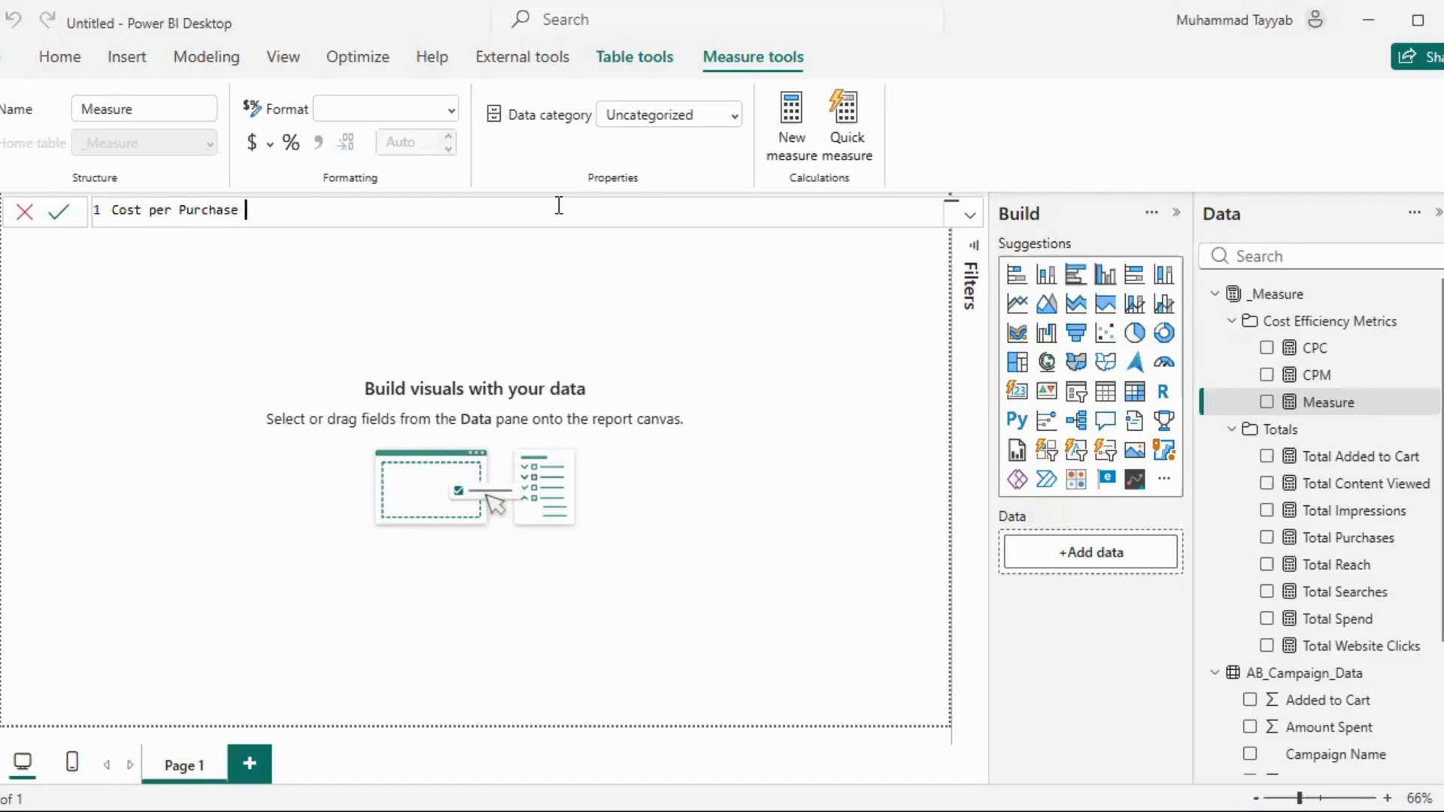
{"action": "type", "text": "= DIVIDE("}
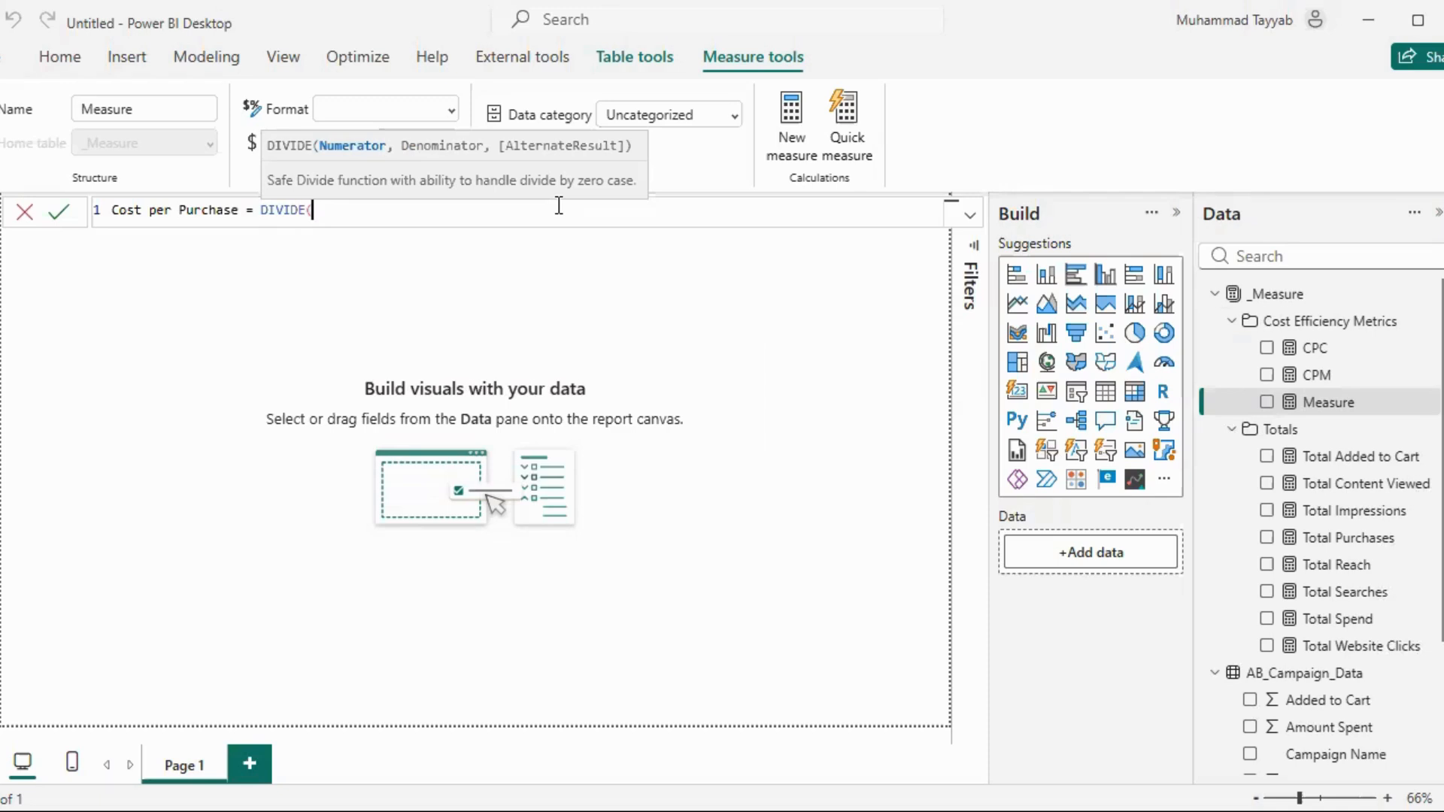
{"action": "type", "text": "Sp"}
{"action": "key", "text": "Tab"}
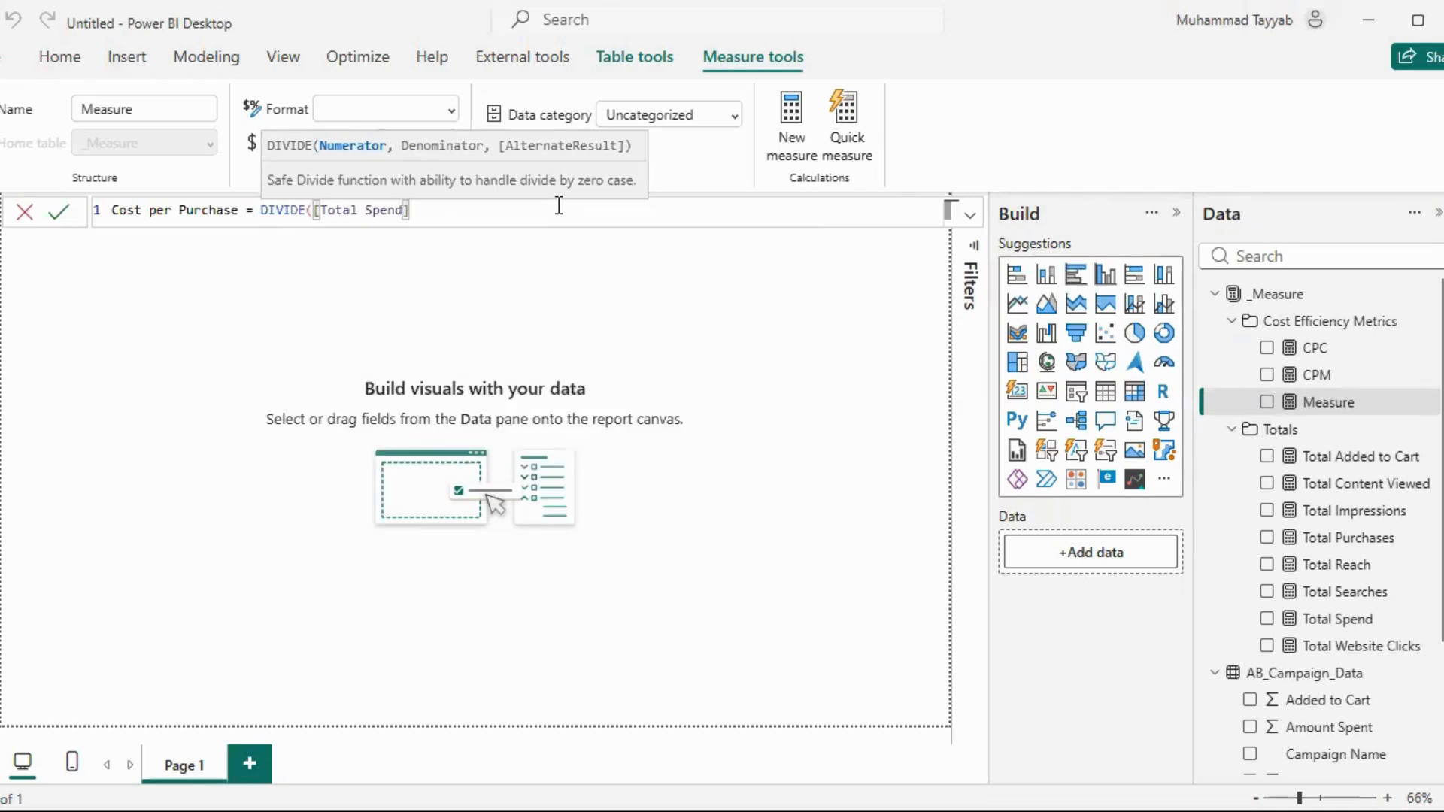
Complete the Cost per Purchase formula with [Total Purchases] as denominator, commit it, and format the measure as a percentage
{"action": "type", "text": ", "}
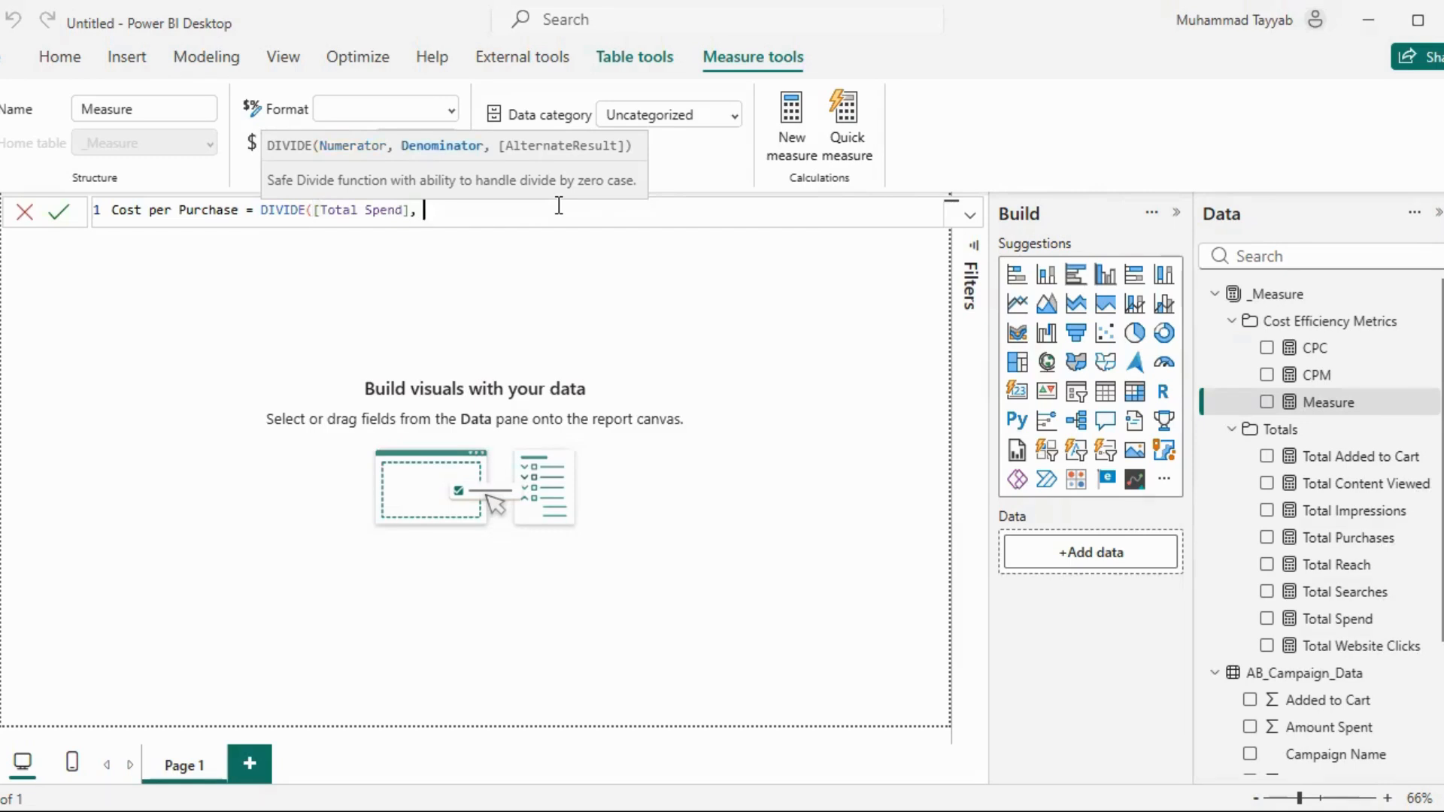
{"action": "type", "text": "Purc"}
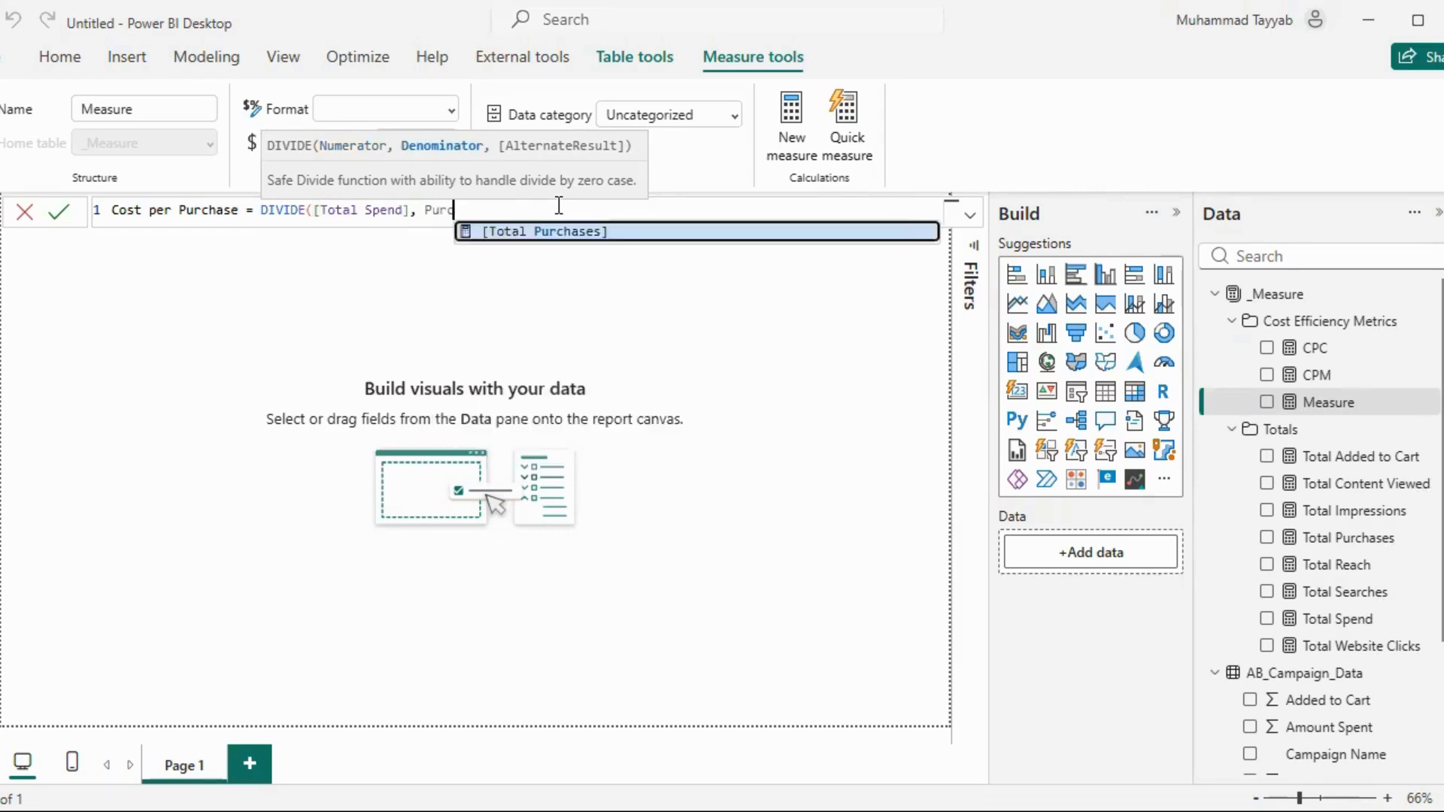
{"action": "key", "text": "Tab"}
{"action": "type", "text": ")"}
{"action": "key", "text": "Return"}
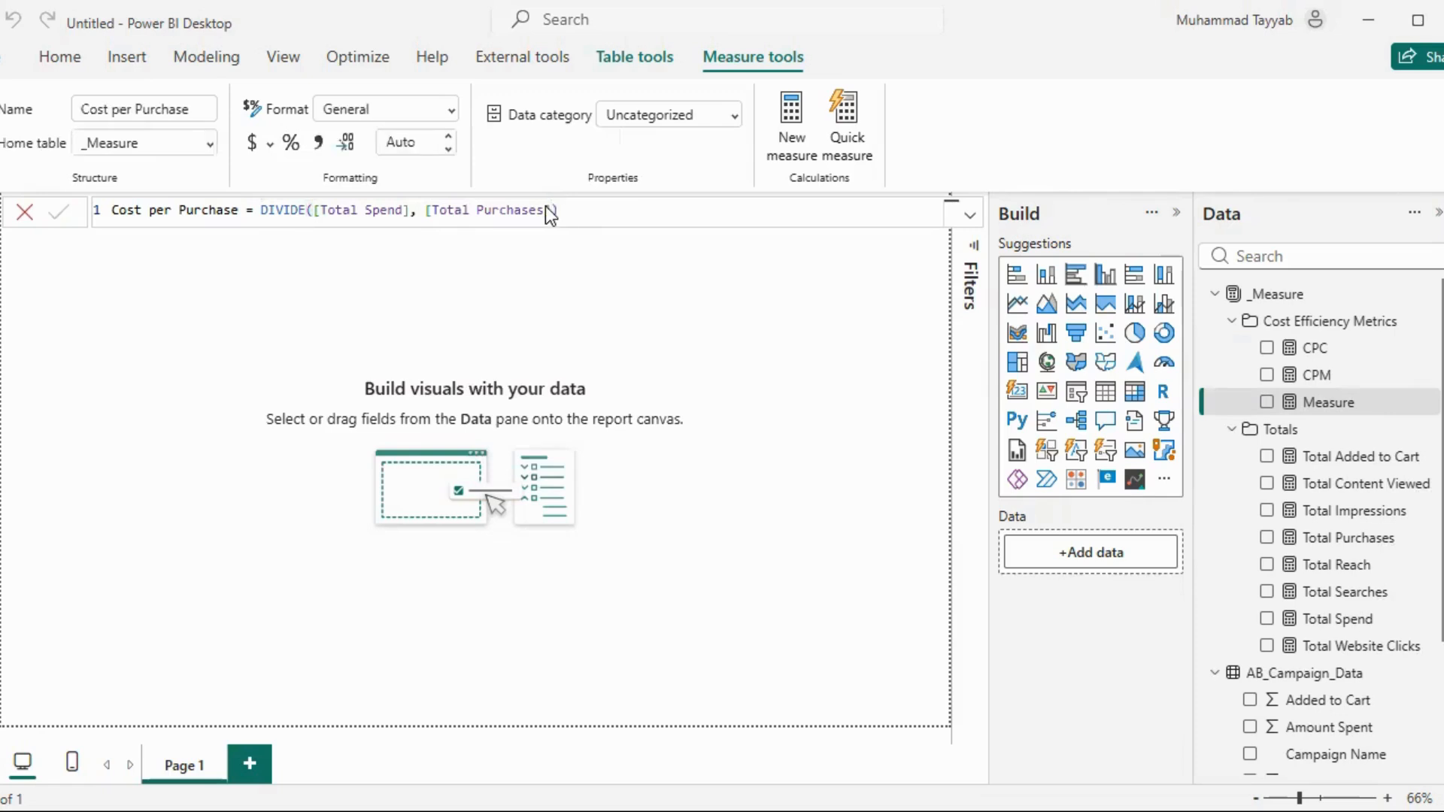
{"action": "left_click", "coordinate": [291, 141]}
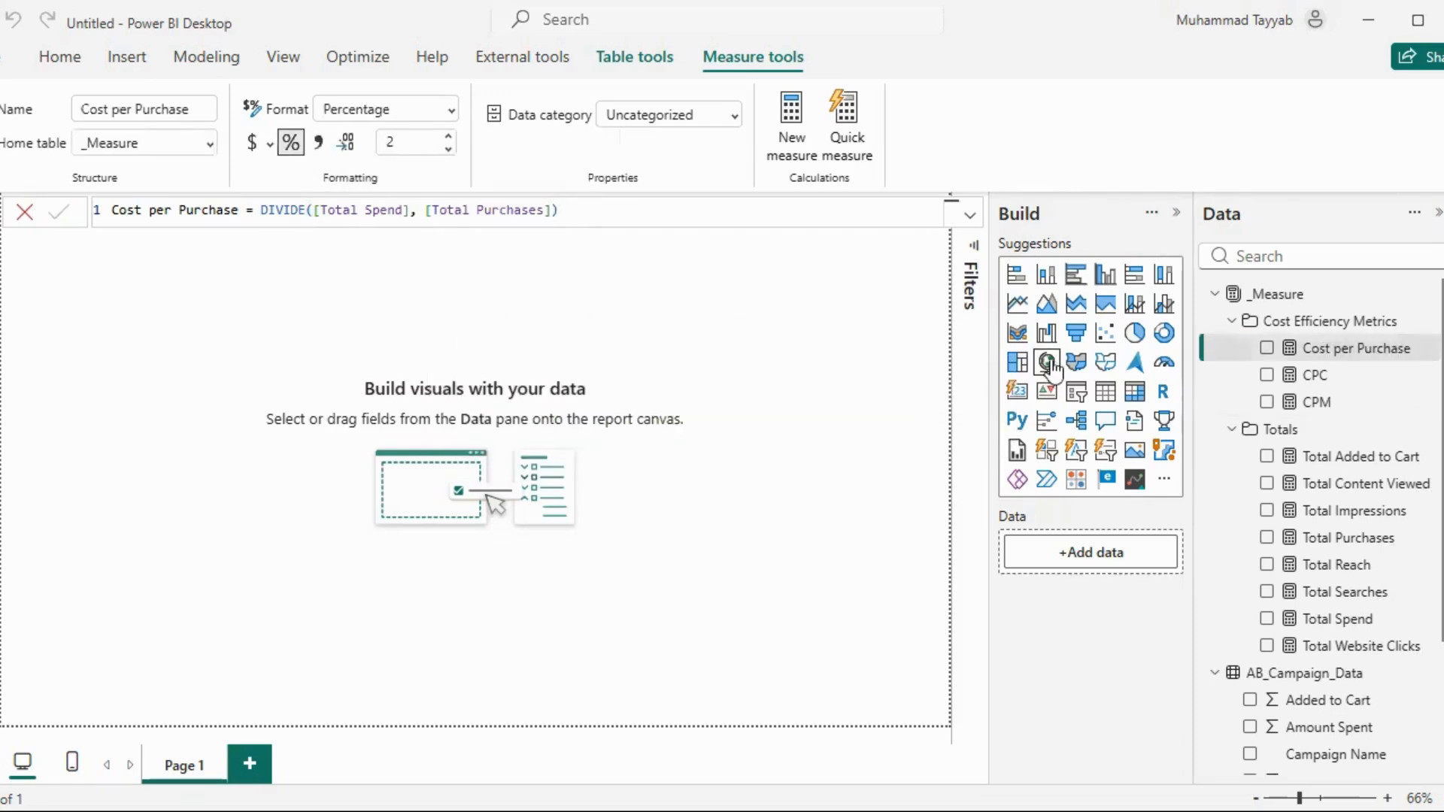
Start a new measure named Cost per Add to Cart in the Cost Efficiency Metrics folder, using DIVIDE with [Total Spend] as numerator
{"action": "left_click", "coordinate": [1420, 322]}
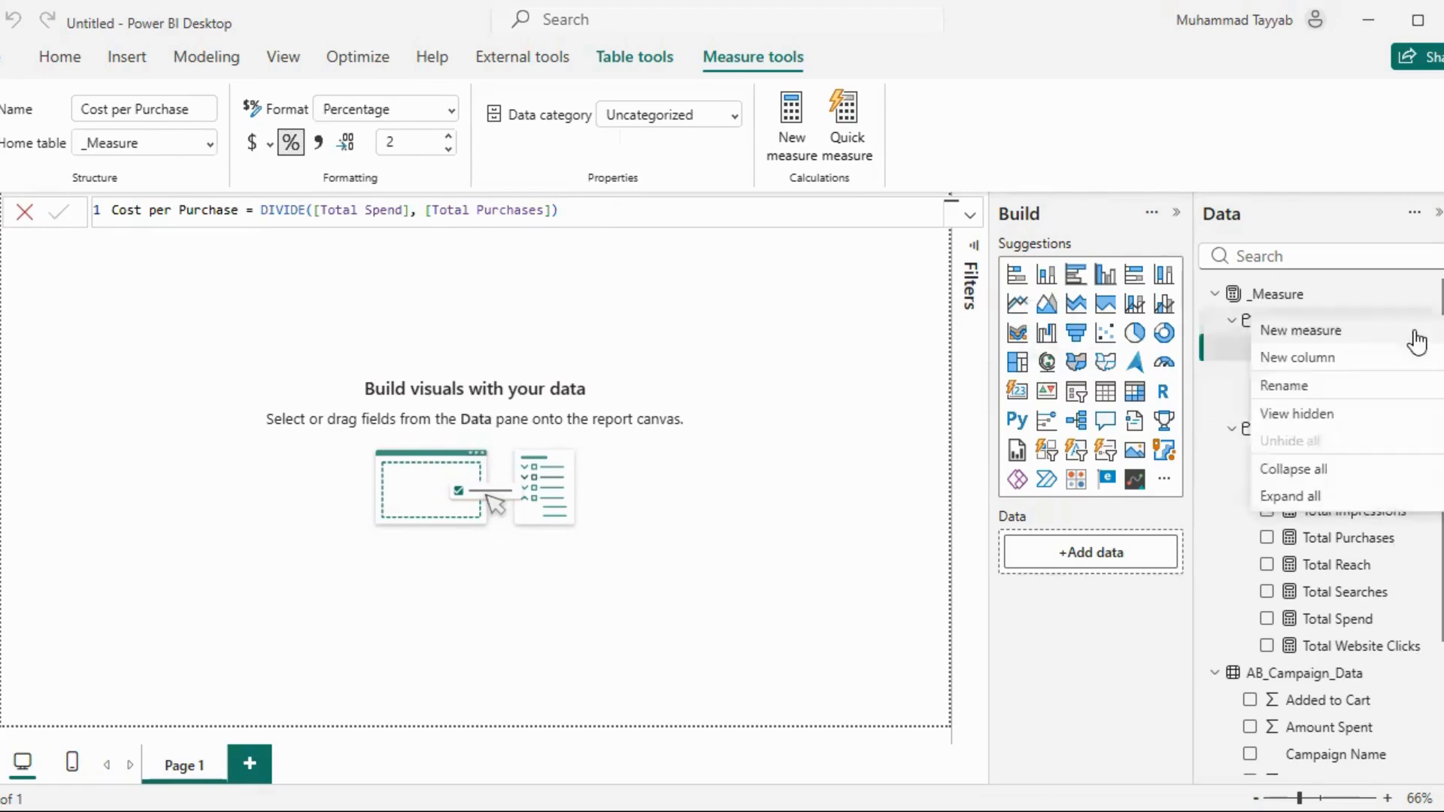
{"action": "left_click", "coordinate": [1338, 331]}
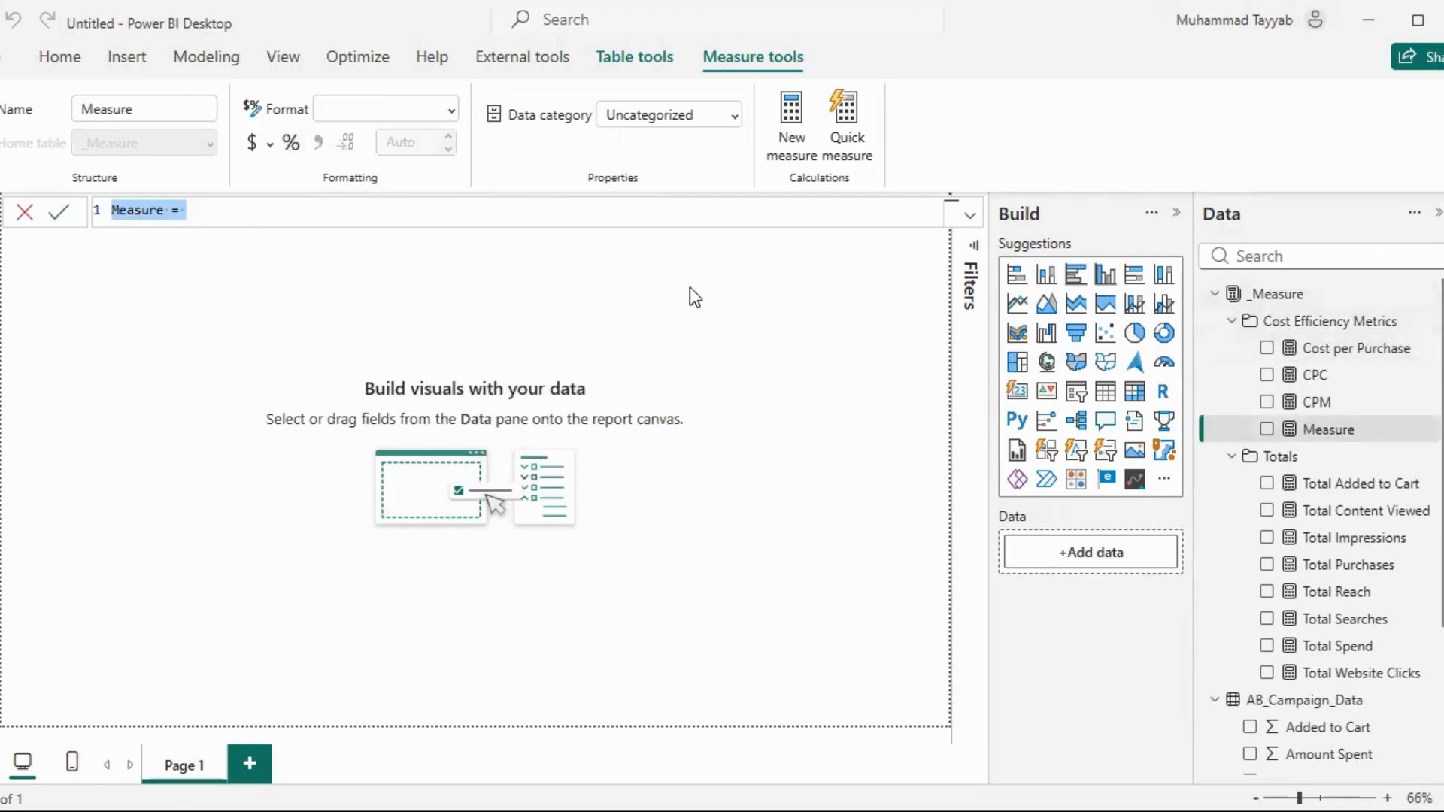
{"action": "type", "text": "Cost"}
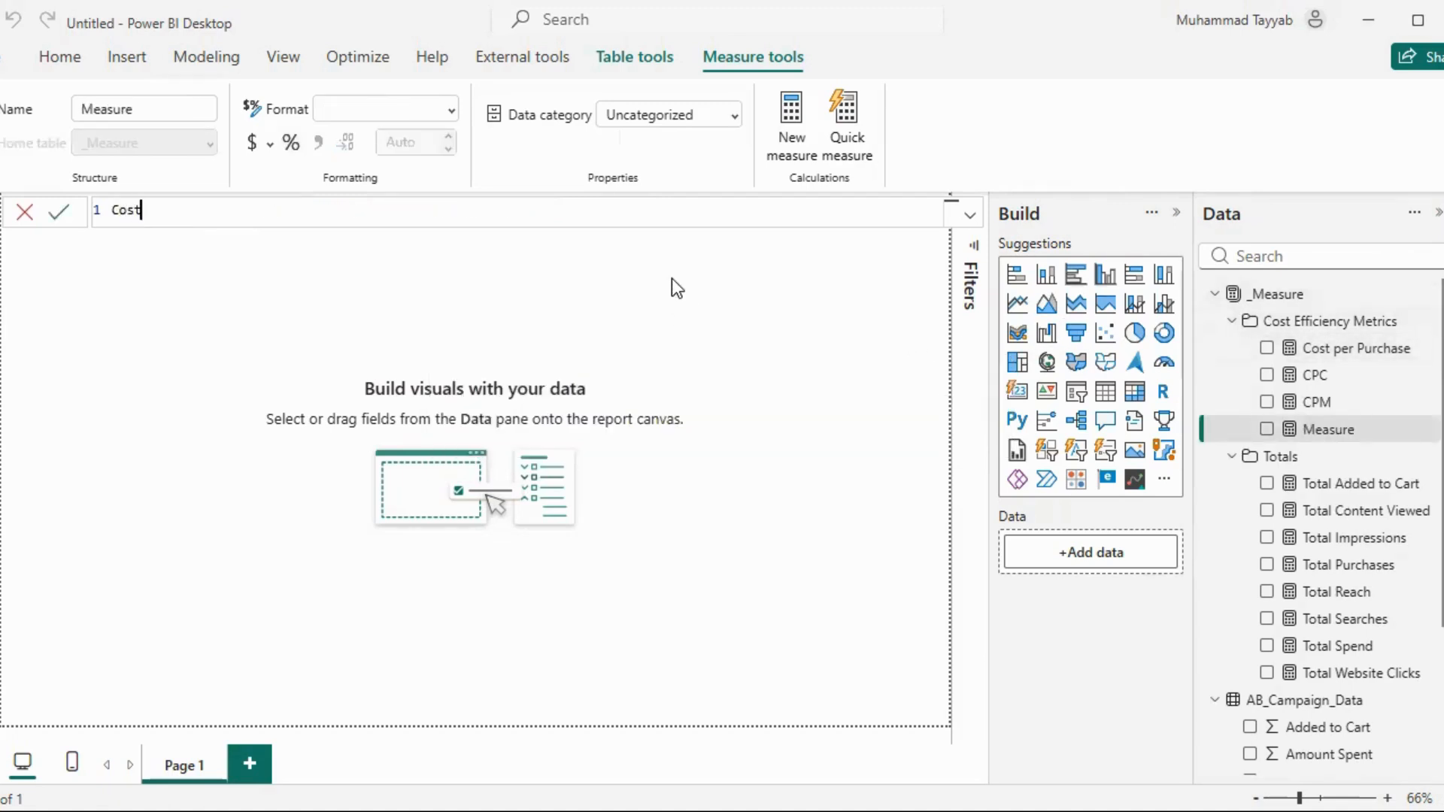
{"action": "type", "text": " per Add to"}
{"action": "type", "text": " Cart "}
{"action": "type", "text": "= DIVIDE("}
{"action": "type", "text": "[Total Sp"}
{"action": "key", "text": "Tab"}
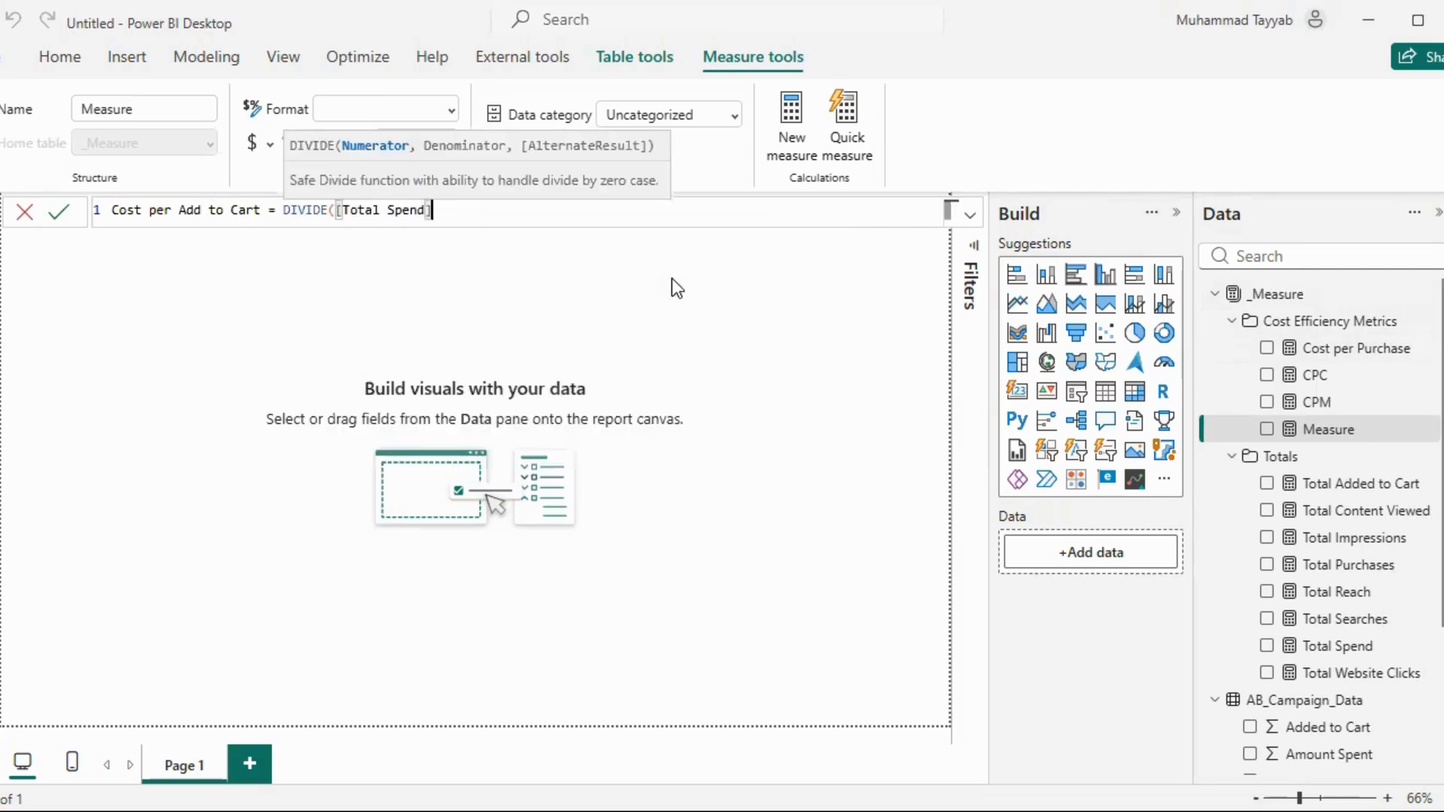
Complete the Cost per Add to Cart formula with [Total Added to Cart] as denominator, commit it, and format the measure as a percentage
{"action": "type", "text": ", "}
{"action": "type", "text": "Add"}
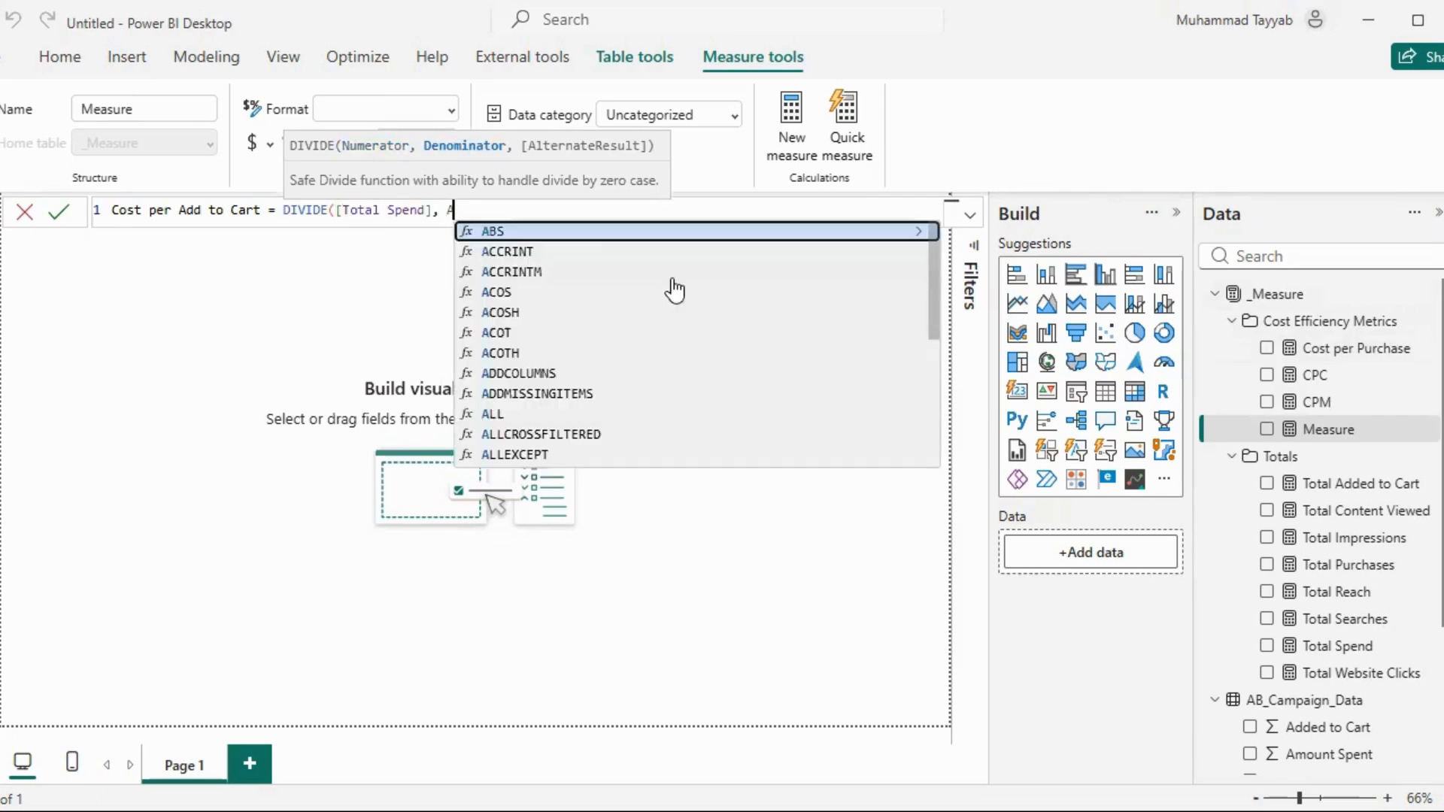
{"action": "key", "text": "Tab"}
{"action": "type", "text": ")"}
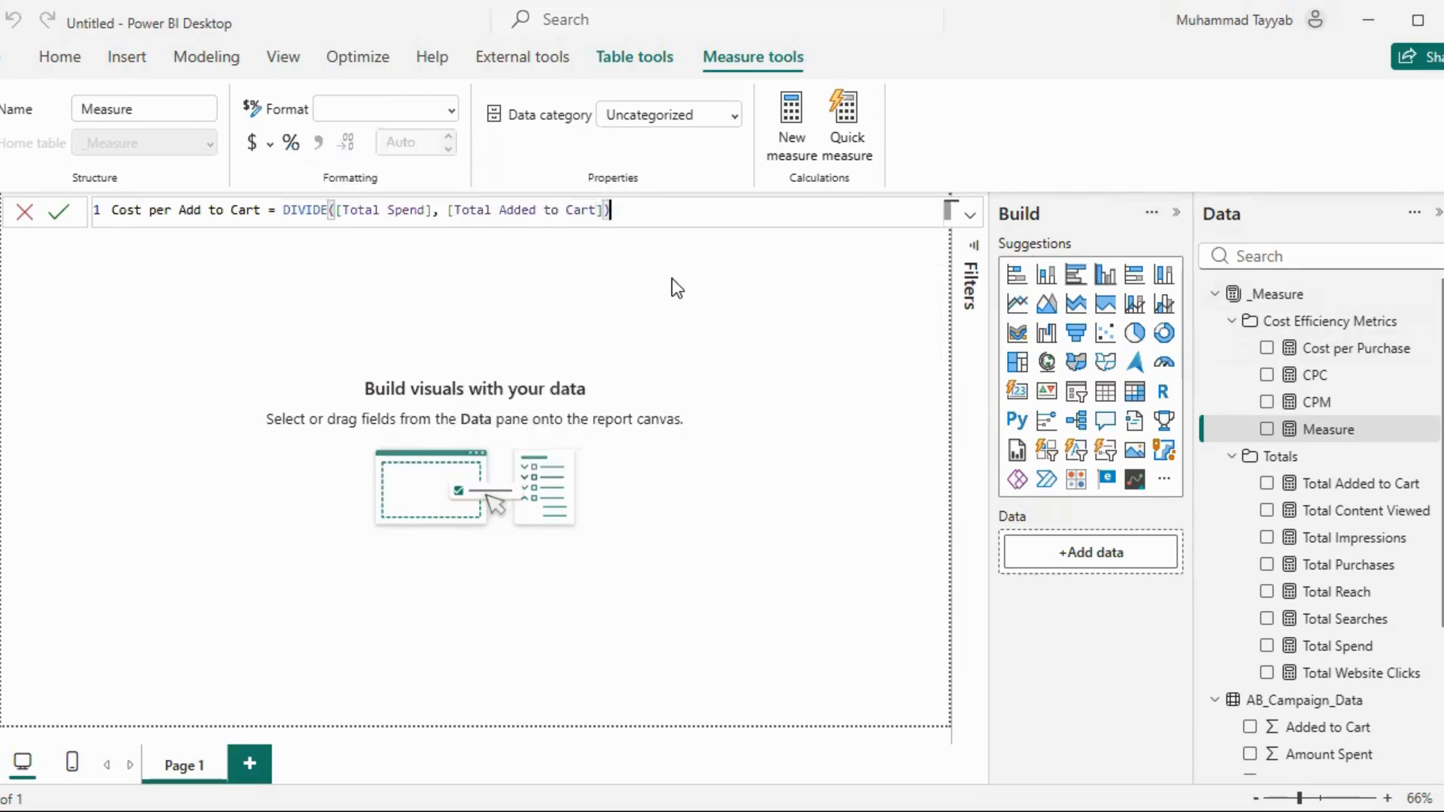
{"action": "key", "text": "Return"}
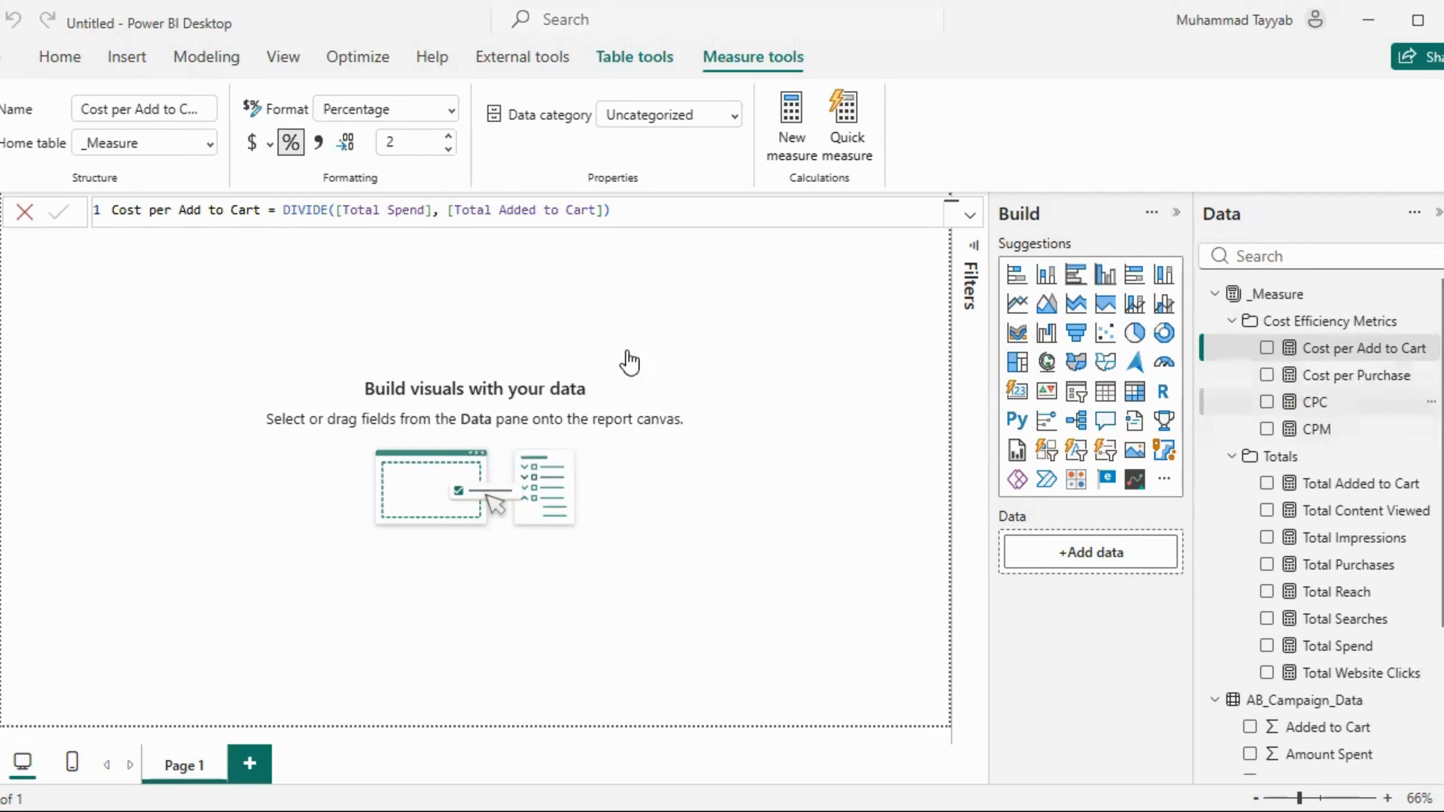
{"action": "left_click_drag", "start_coordinate": [631, 363], "coordinate": [644, 322]}
{"action": "left_click", "coordinate": [702, 227]}
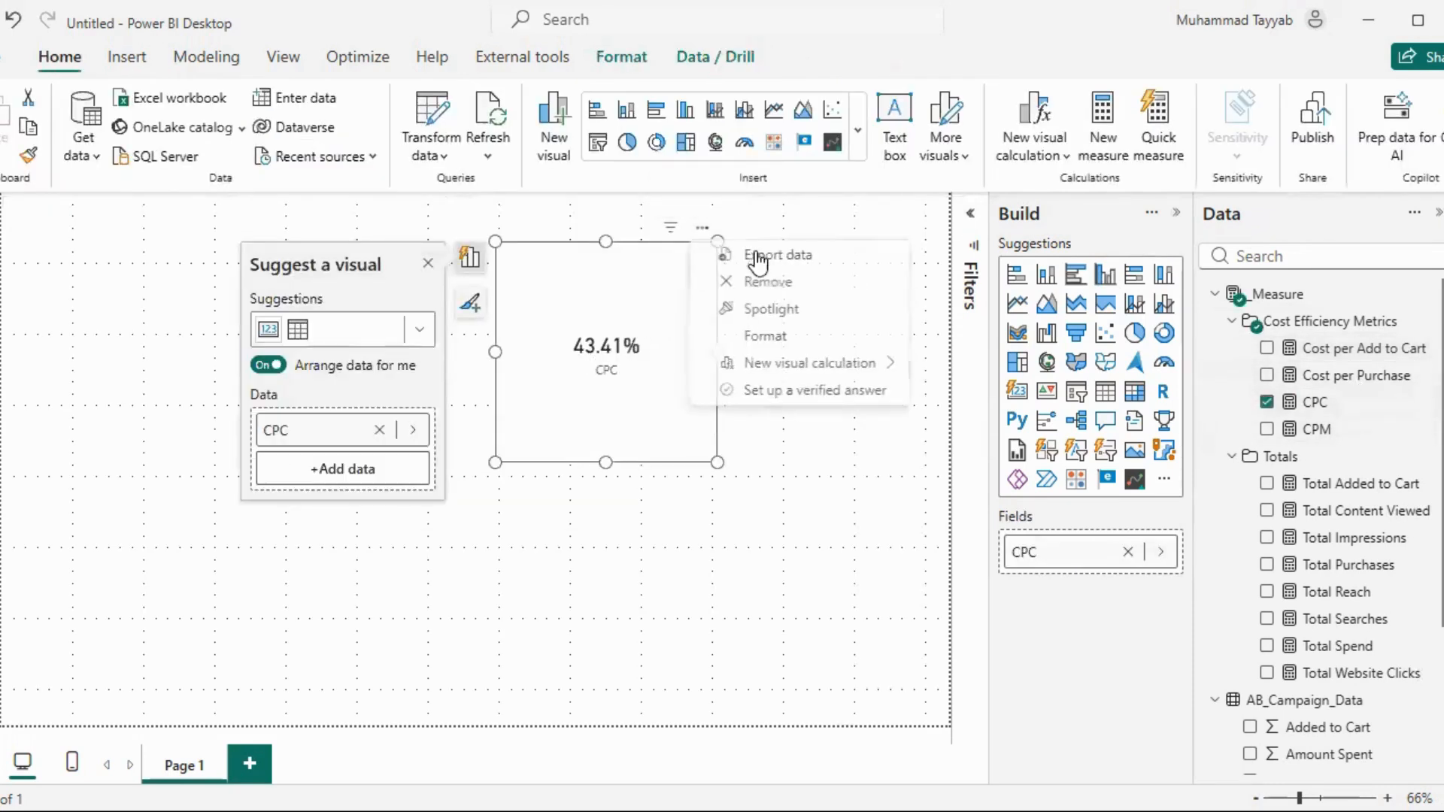
{"action": "left_click", "coordinate": [784, 282]}
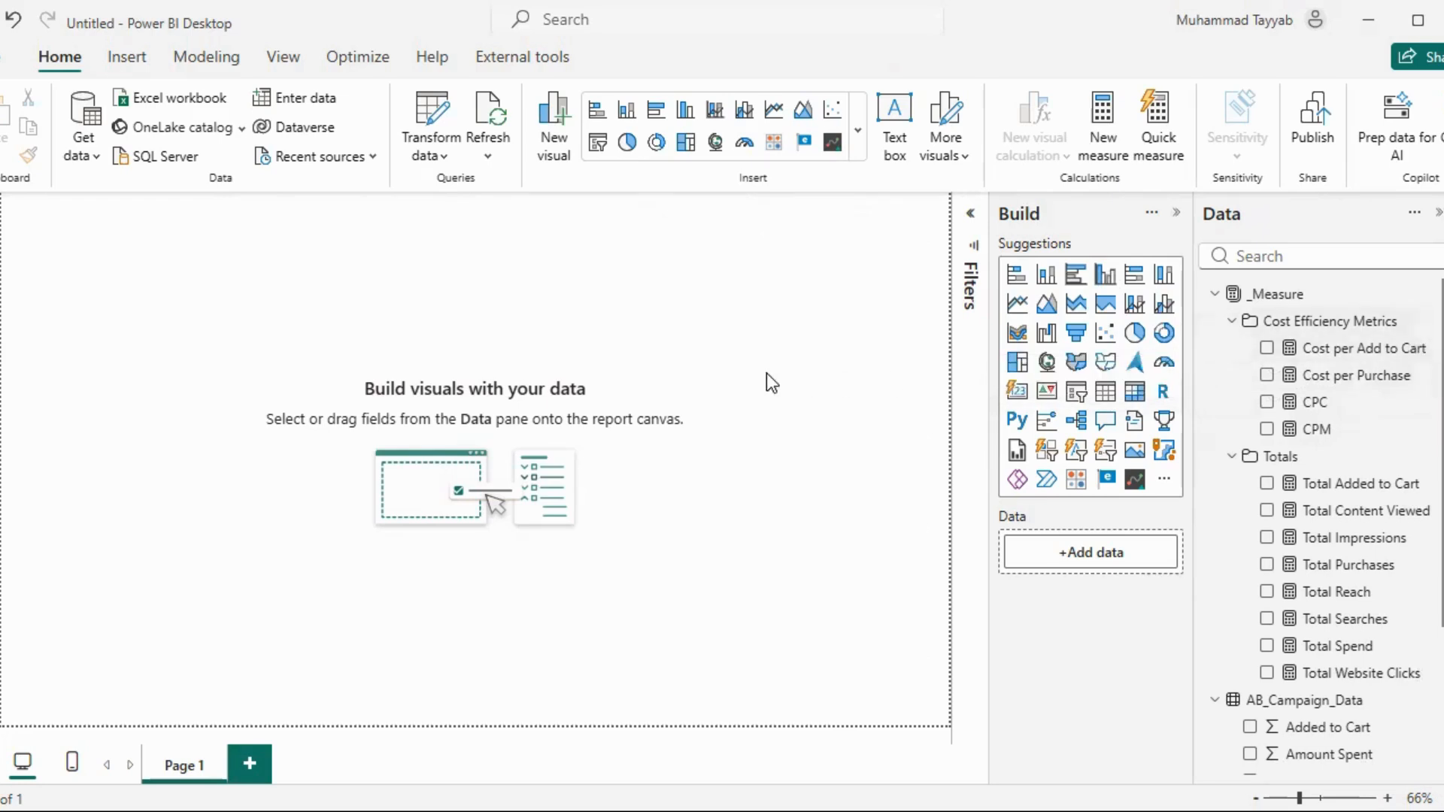
Start a new measure named CTR in the _Measure table, using DIVIDE with [Total Website Clicks] as numerator
{"action": "left_click", "coordinate": [1431, 293]}
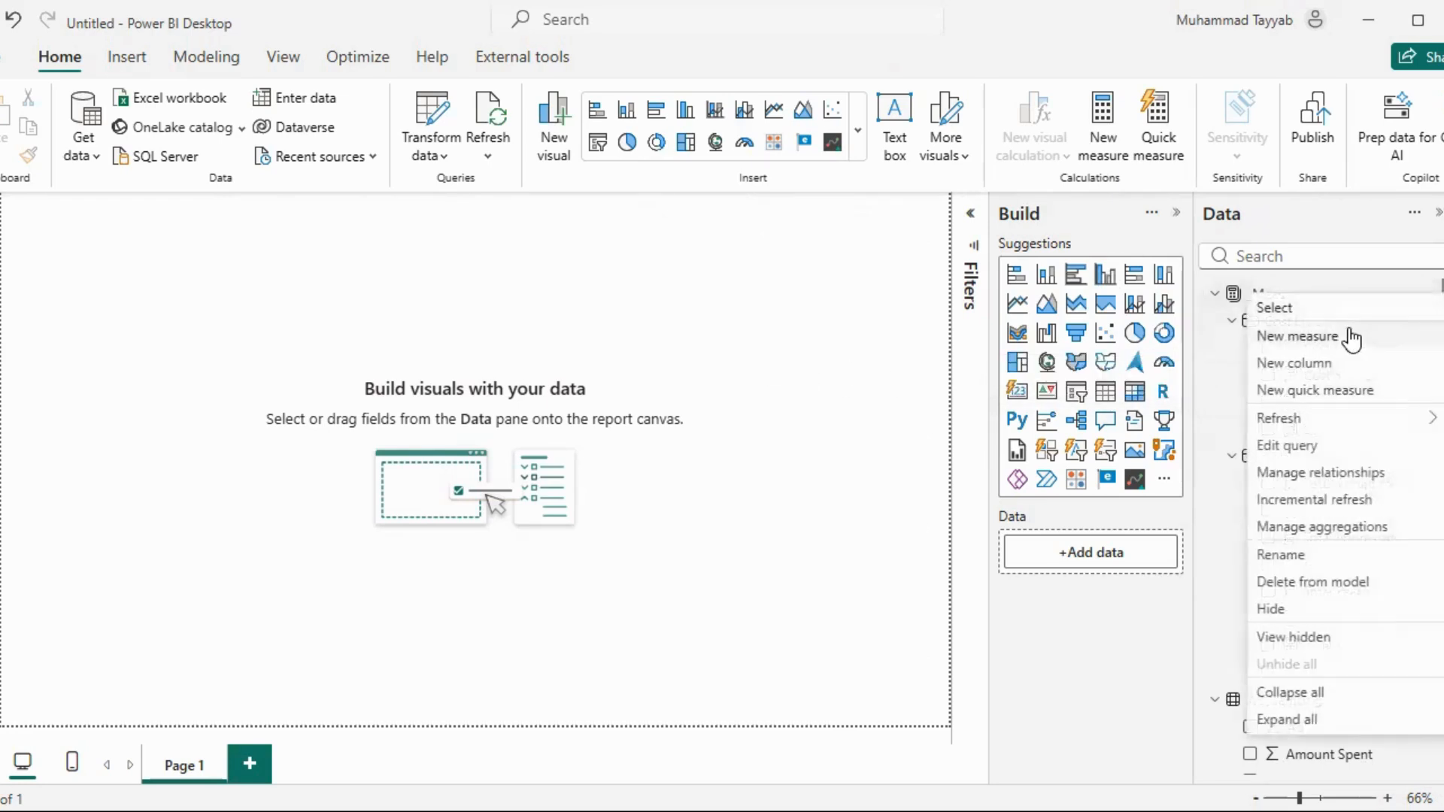
{"action": "key", "text": "Escape"}
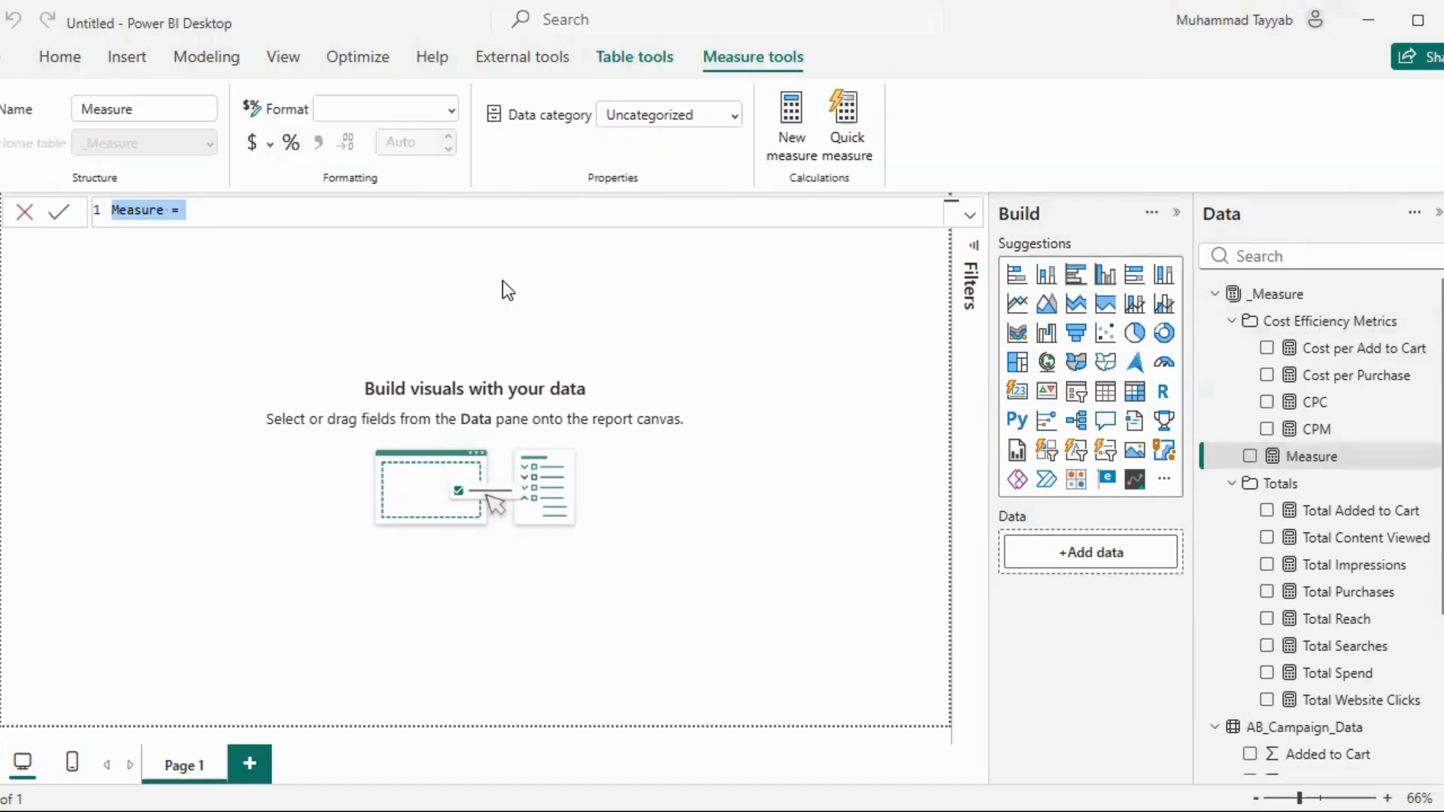
{"action": "type", "text": "CTR "}
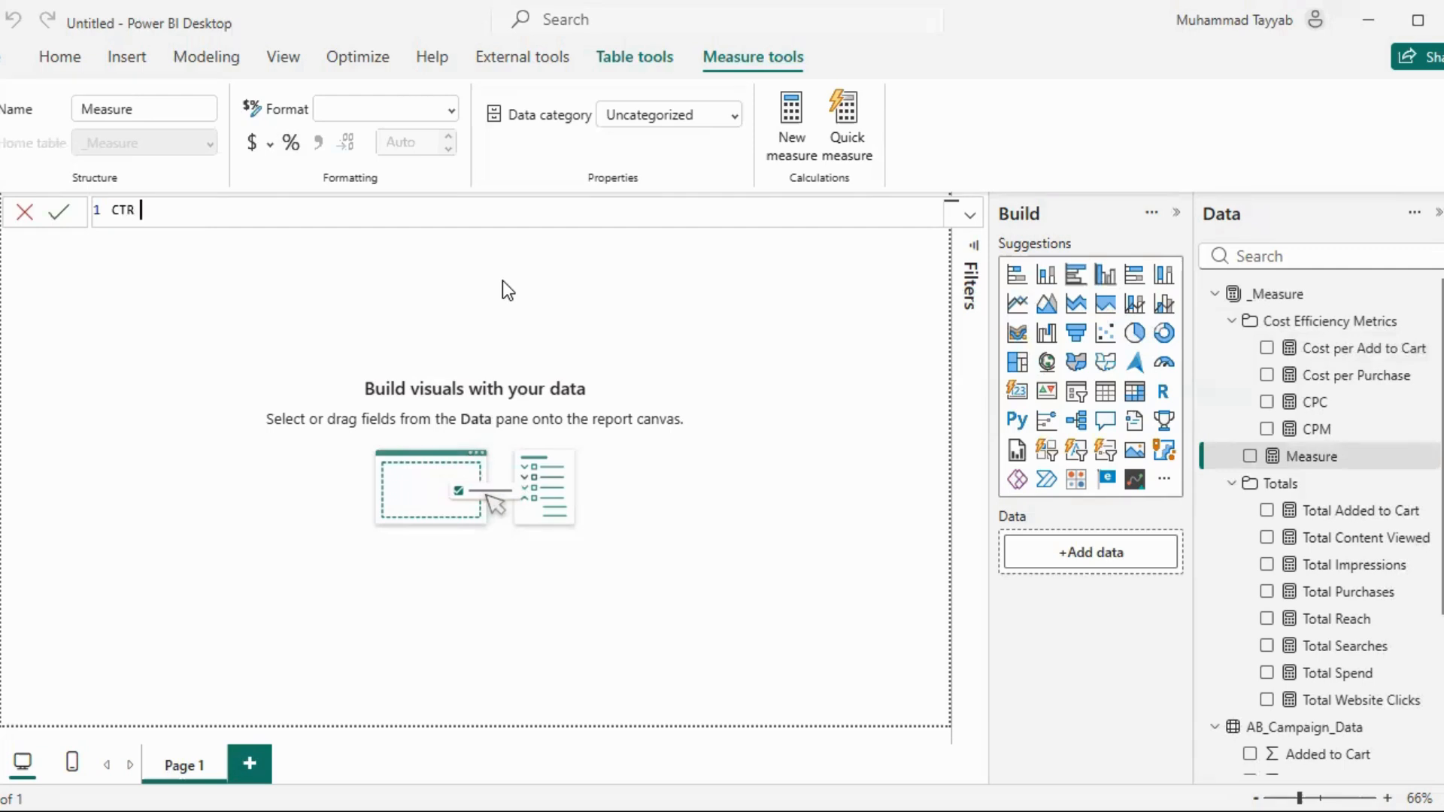
{"action": "type", "text": "= DIVIDE("}
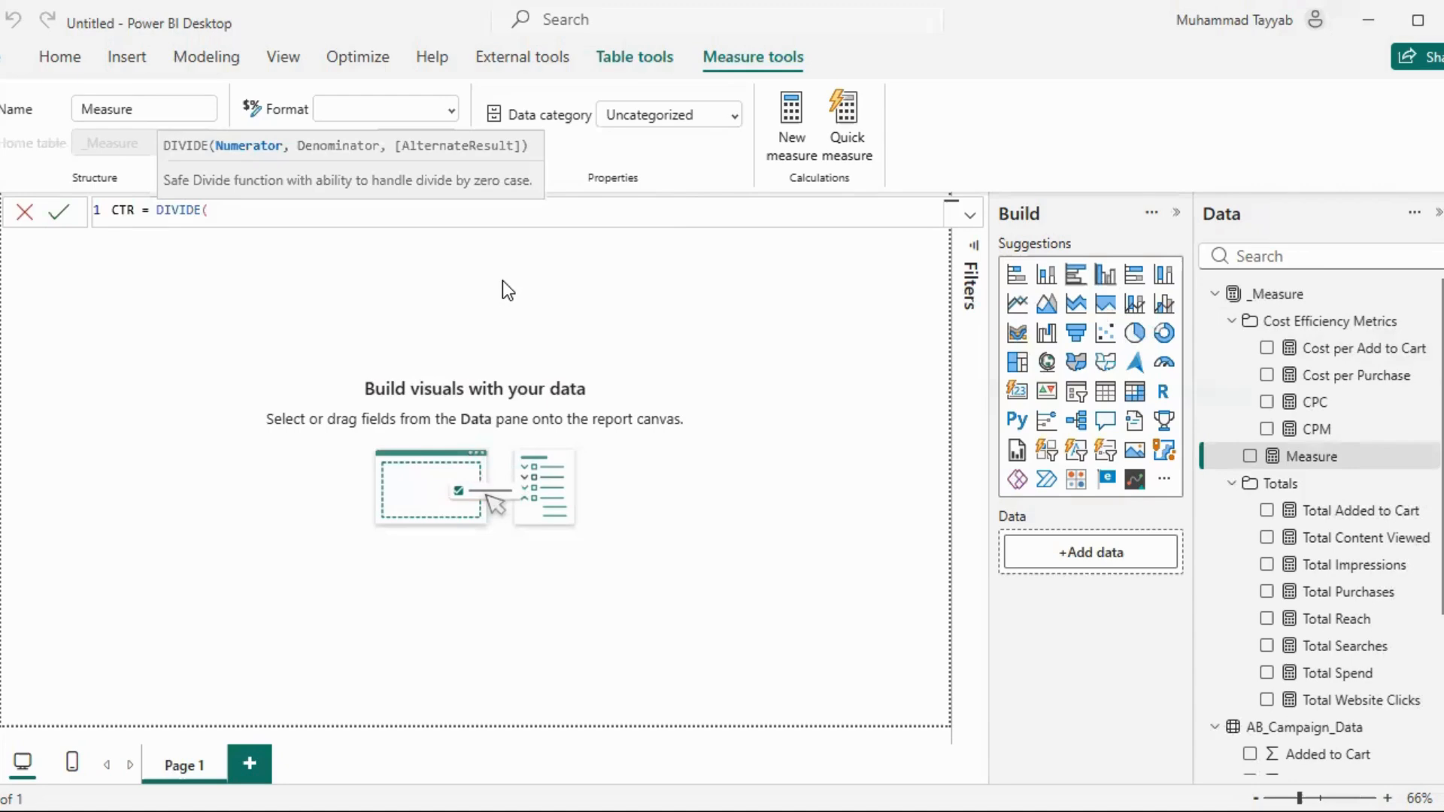
{"action": "type", "text": "[Total Website Clicks]"}
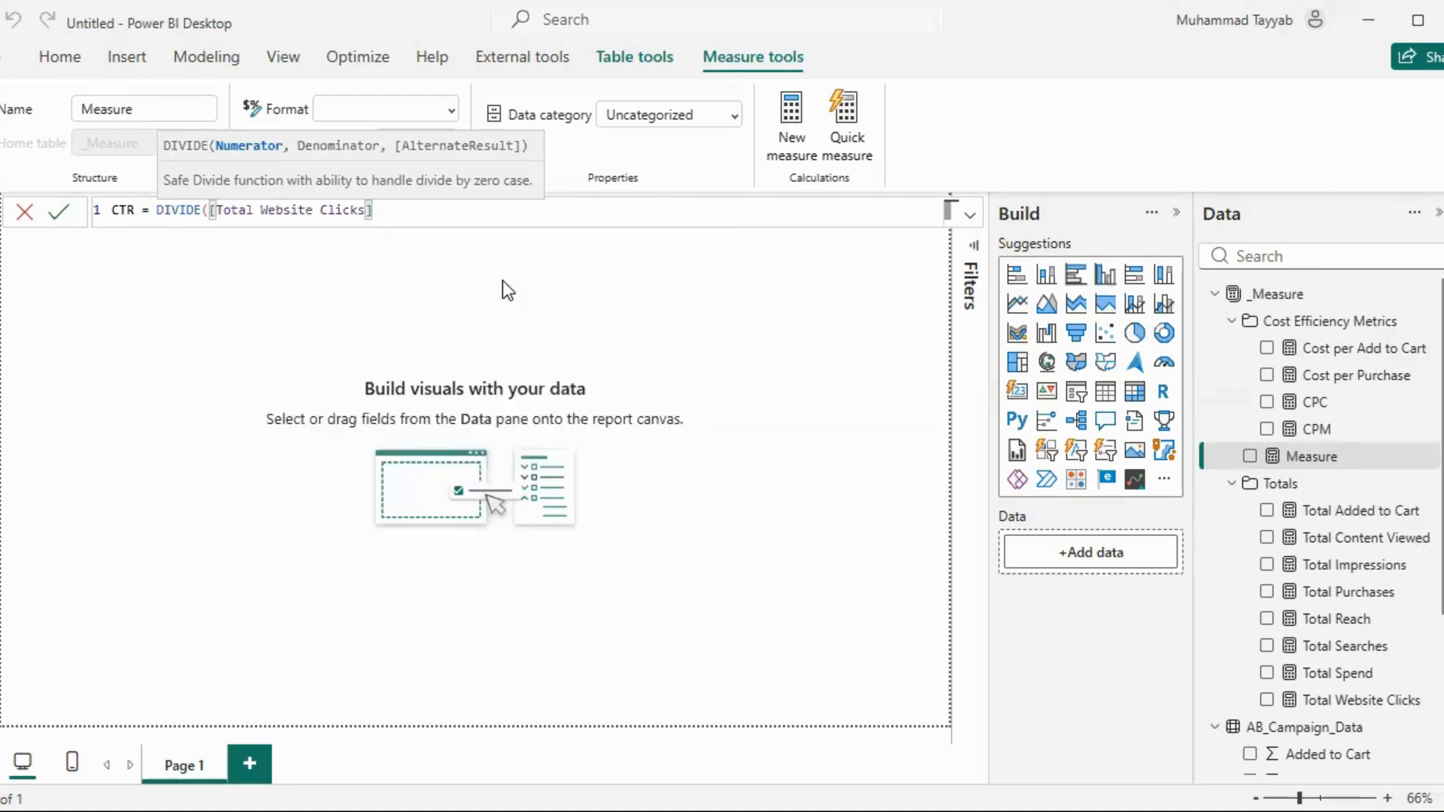
{"action": "type", "text": ", Imp"}
Complete the CTR formula with [Total Impressions] as denominator and commit the measure
{"action": "key", "text": "Tab"}
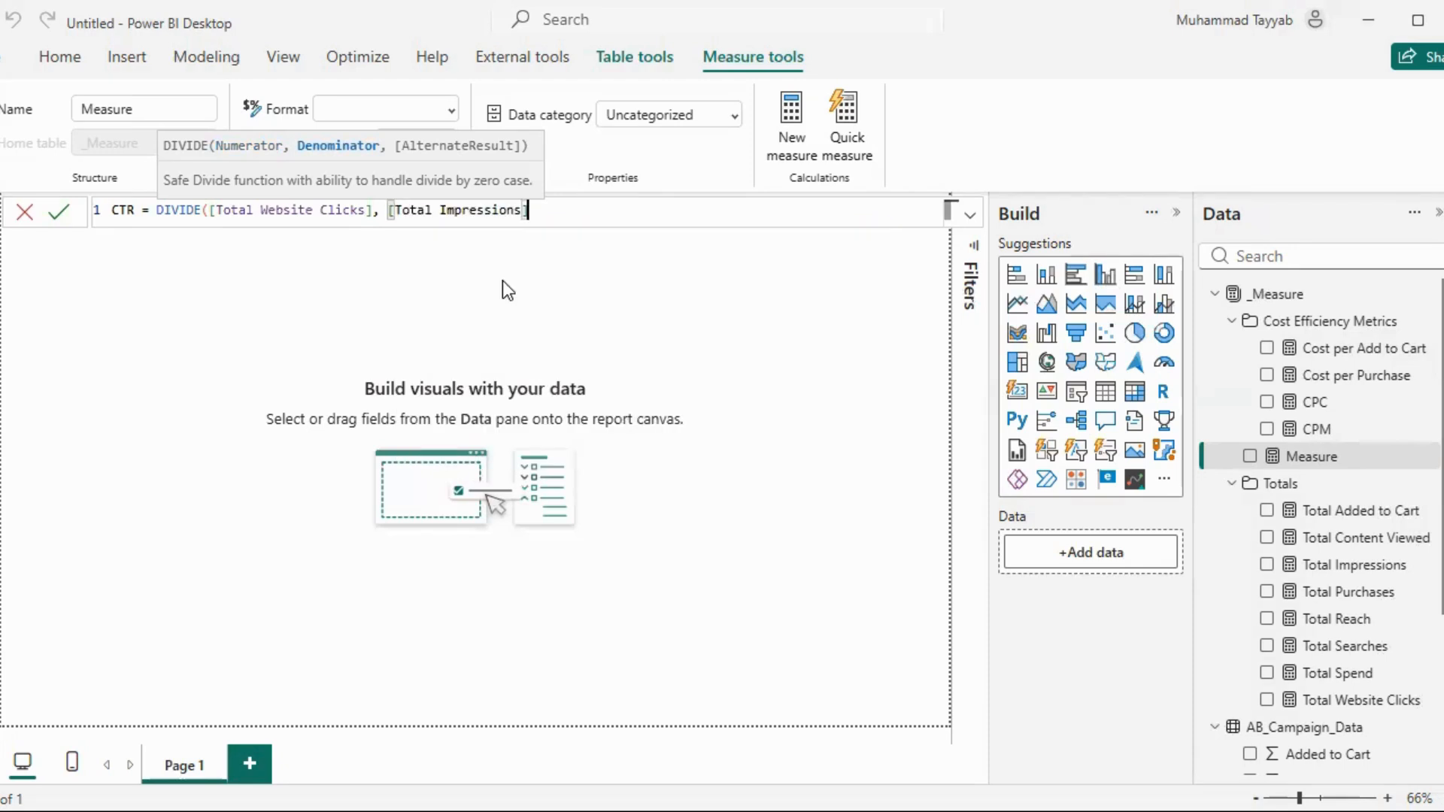
{"action": "type", "text": ")"}
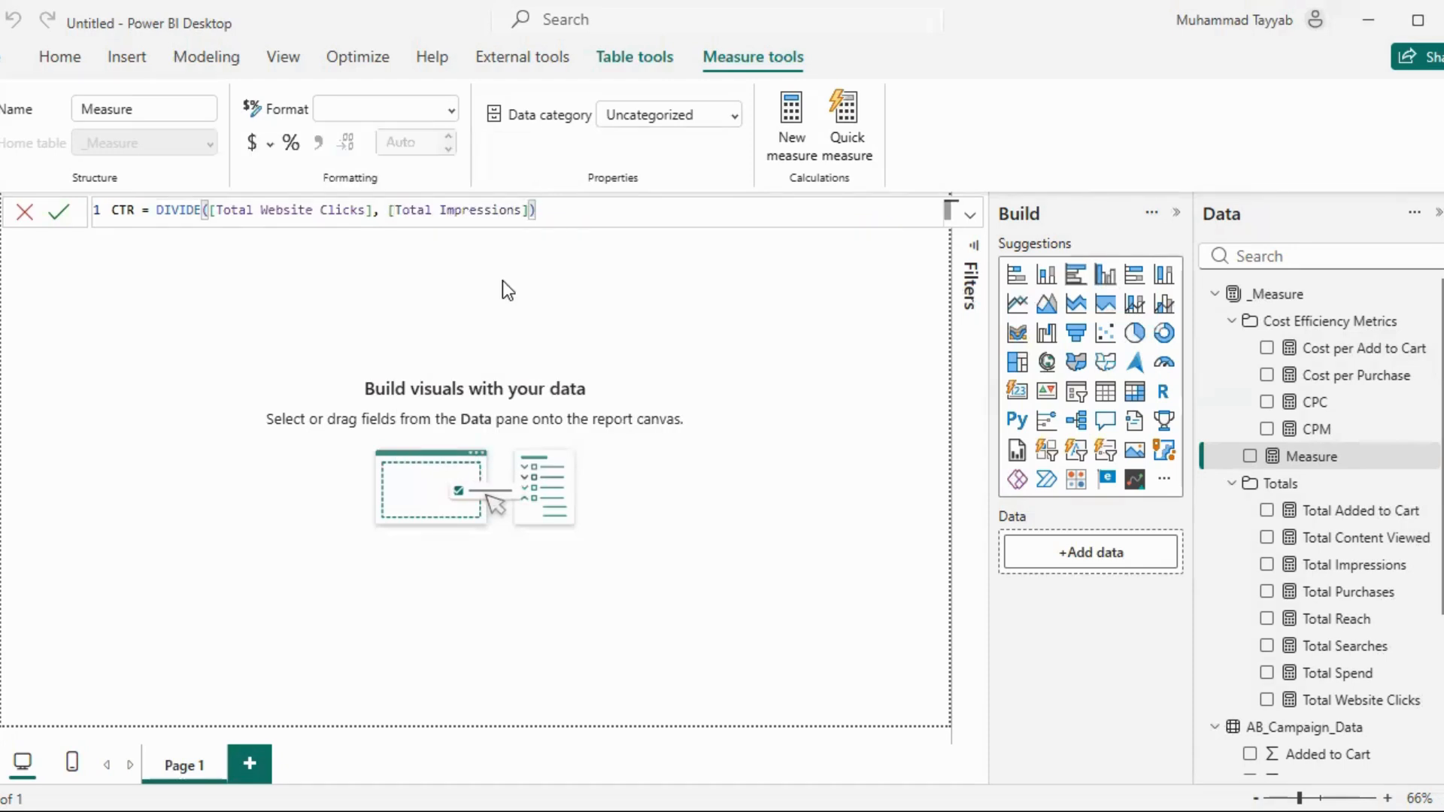
{"action": "key", "text": "Return"}
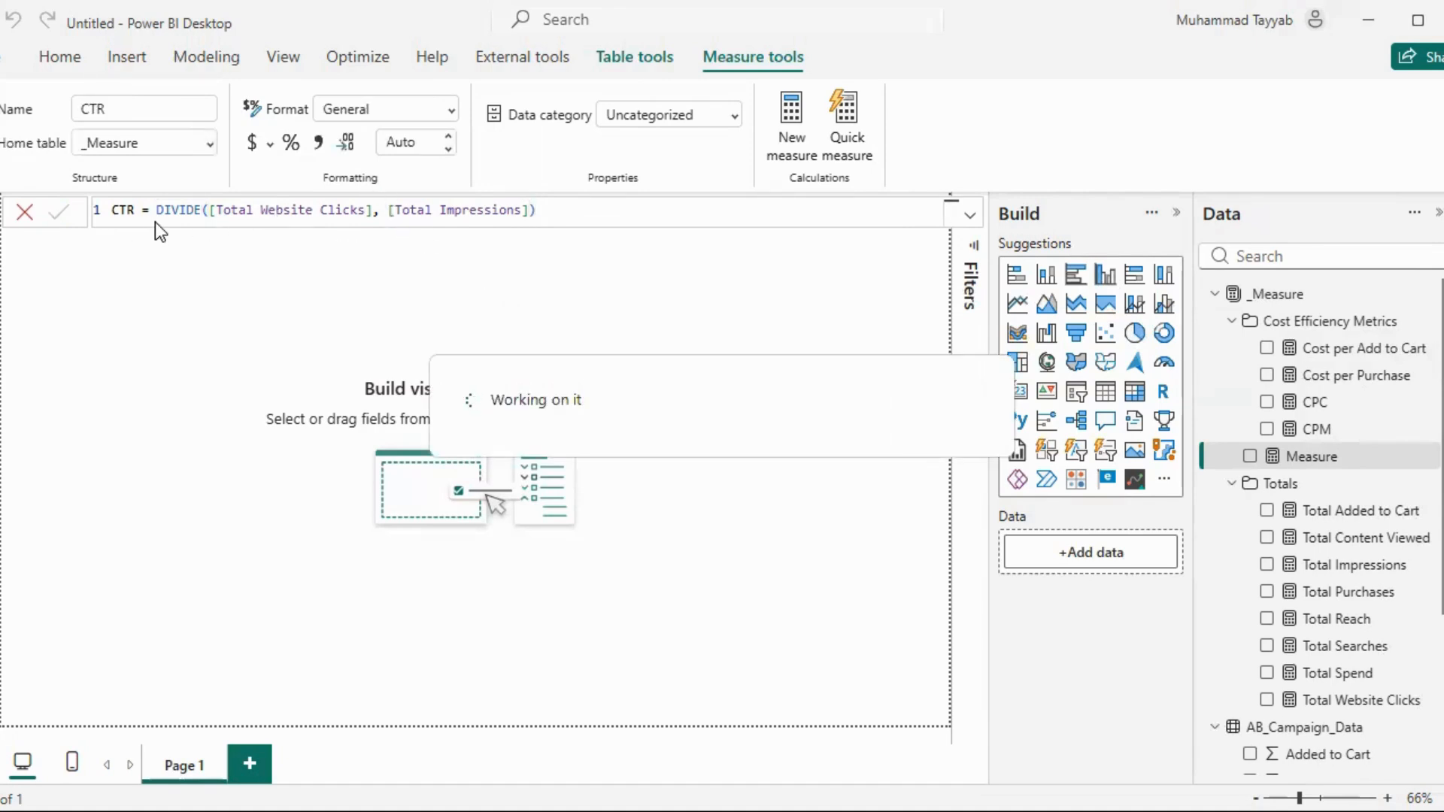
{"action": "left_click", "coordinate": [219, 261]}
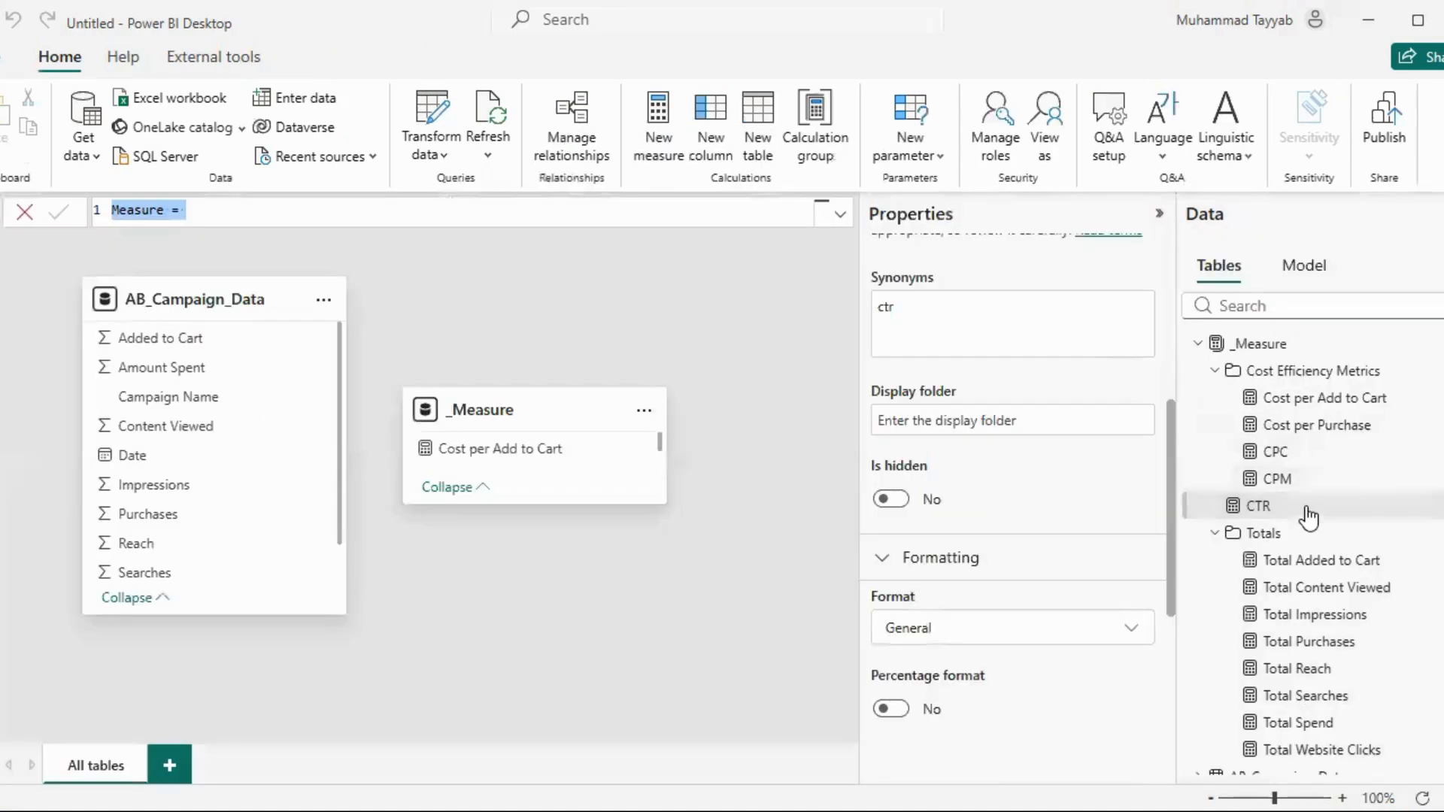
In the model view, assign the CTR measure to a new display folder named Funnel Conversion Rates
{"action": "left_click", "coordinate": [1307, 510]}
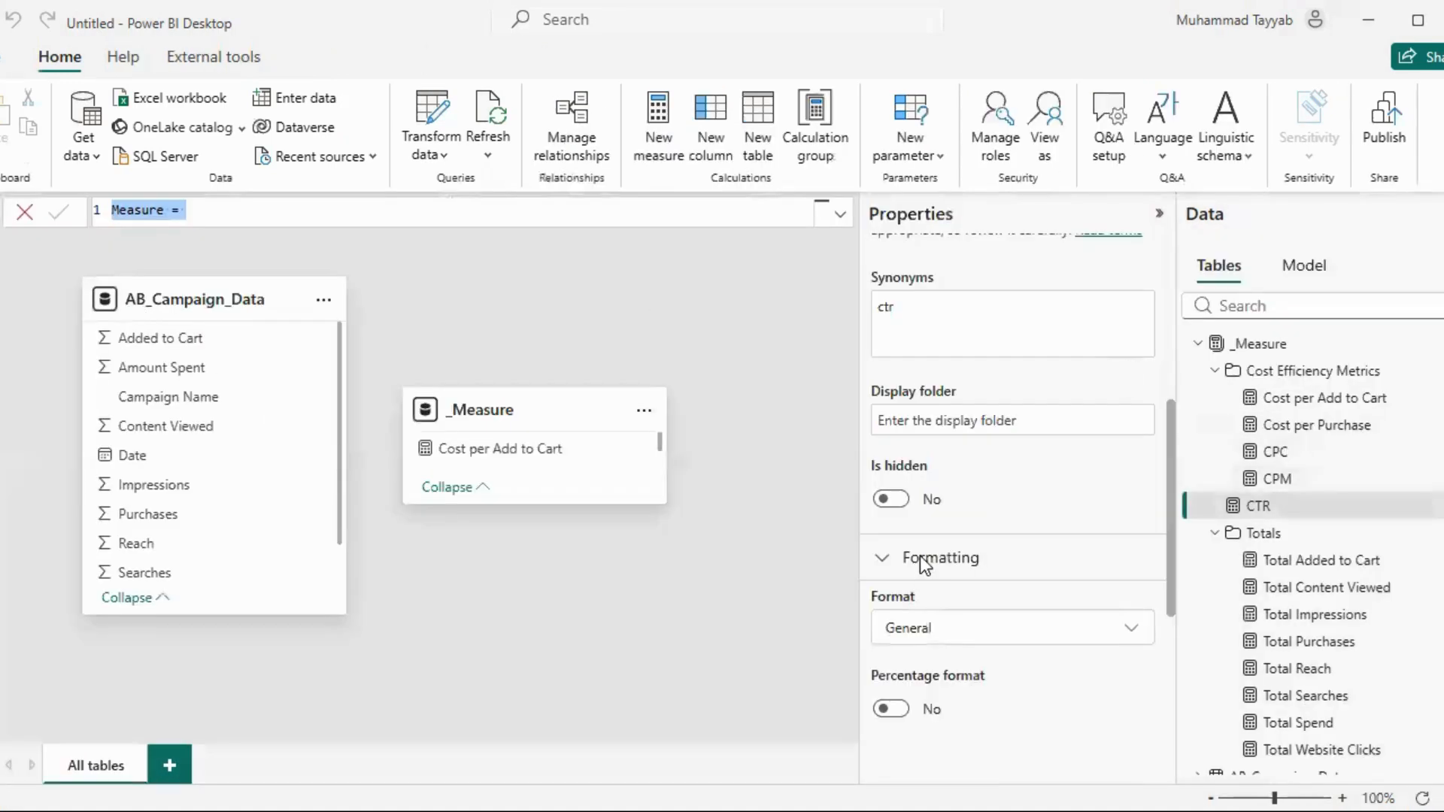
{"action": "scroll", "coordinate": [940, 556], "scroll_direction": "down", "scroll_amount": 3}
{"action": "scroll", "coordinate": [955, 527], "scroll_direction": "up", "scroll_amount": 4}
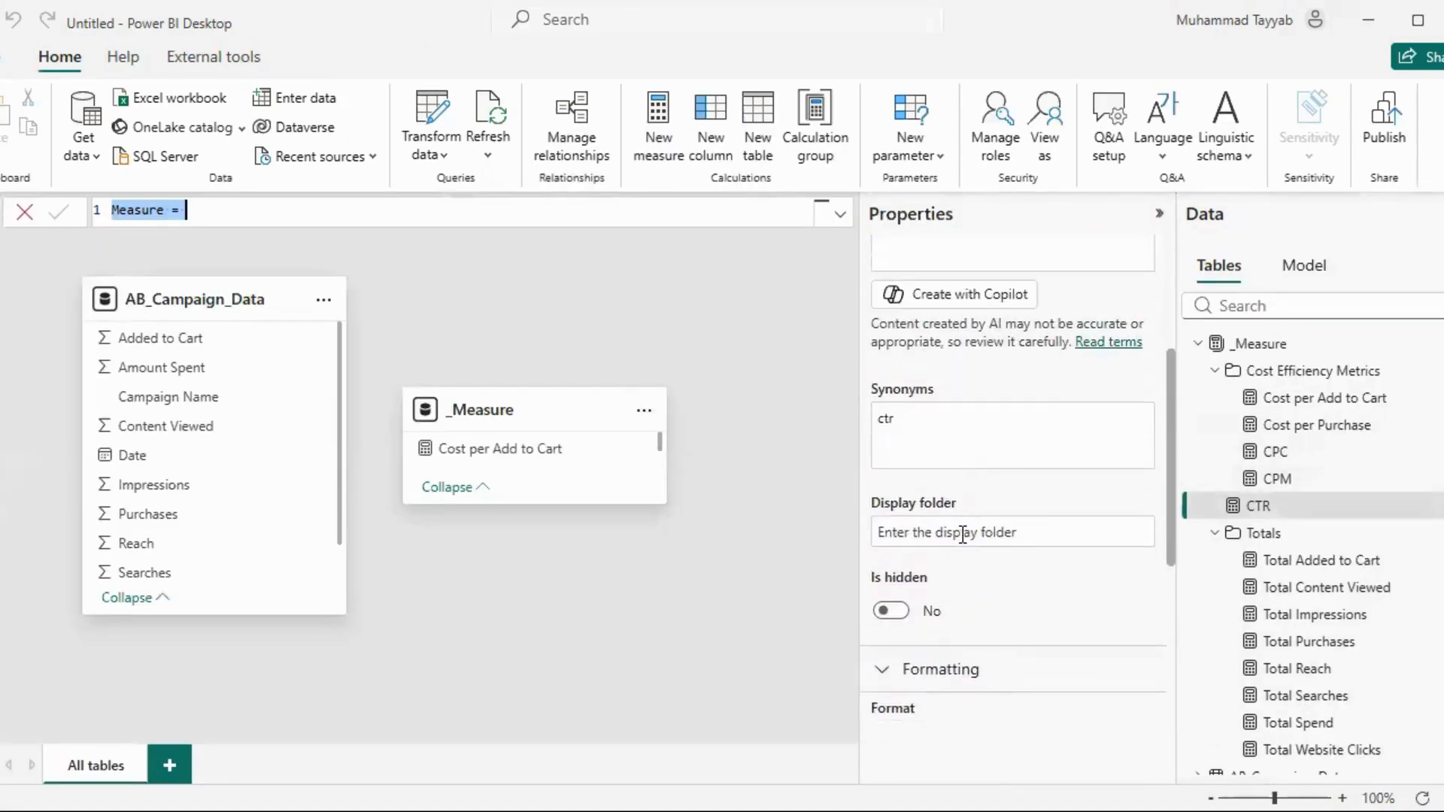
{"action": "scroll", "coordinate": [959, 481], "scroll_direction": "down", "scroll_amount": 2}
{"action": "left_click", "coordinate": [953, 423]}
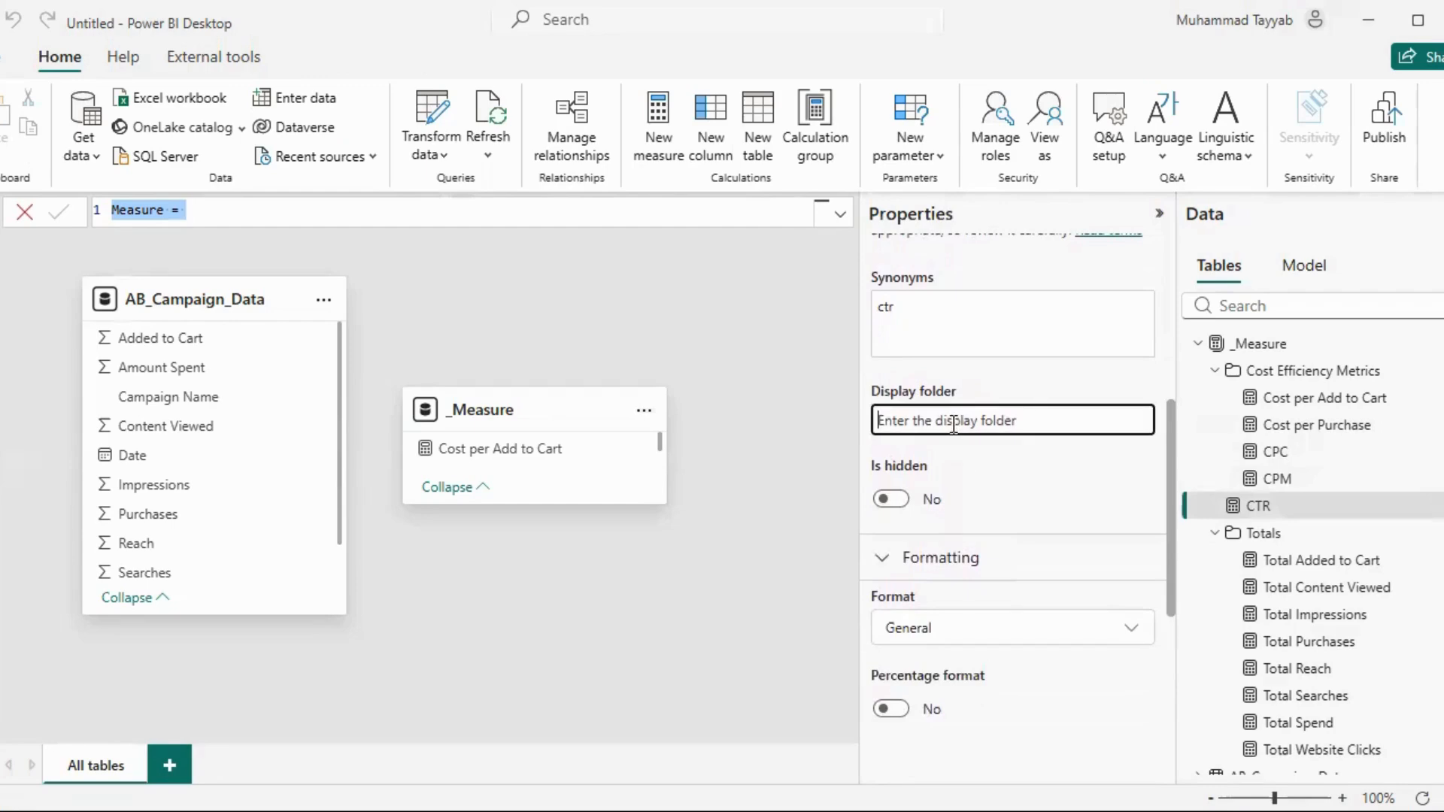
{"action": "type", "text": "F"}
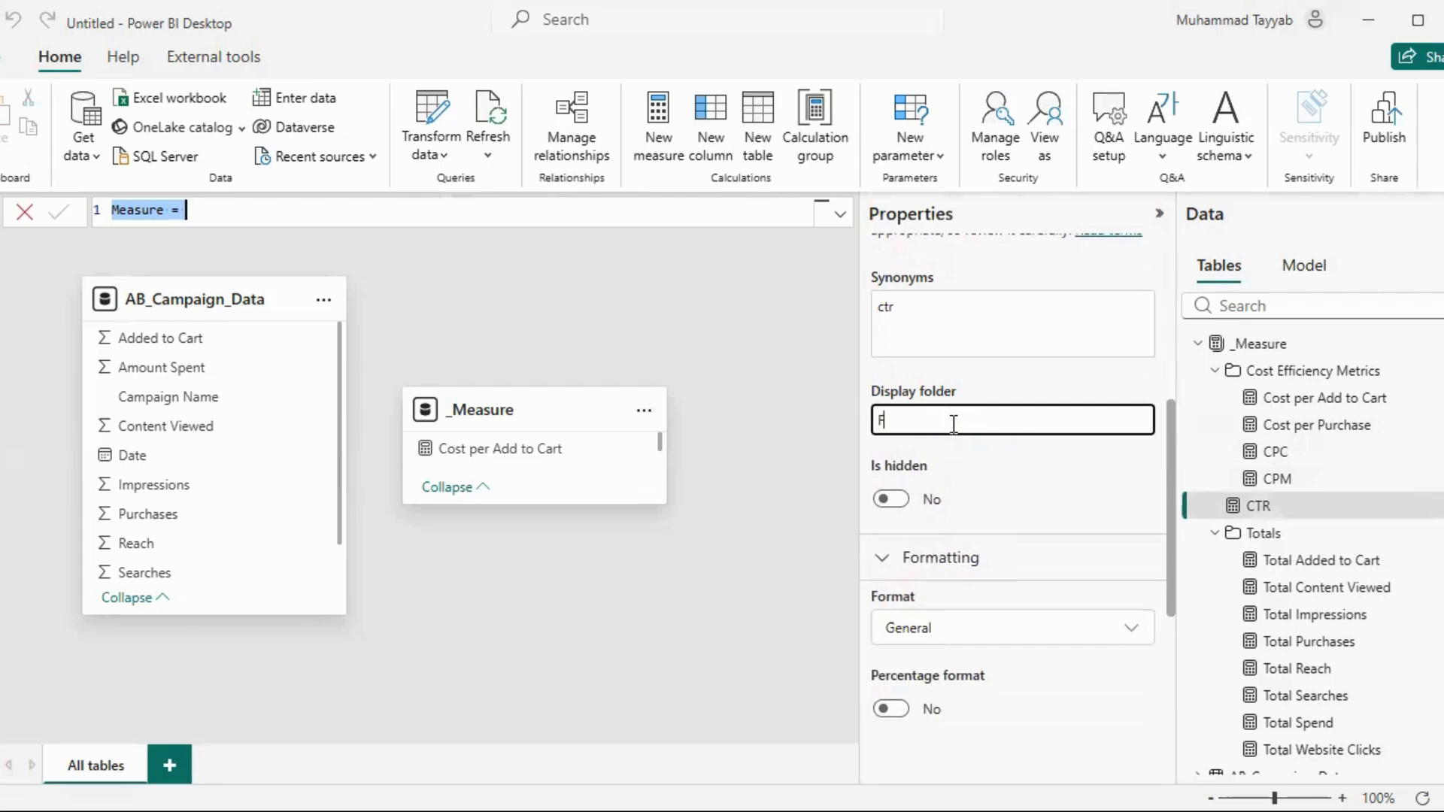
{"action": "type", "text": "unnel Conversion Rates"}
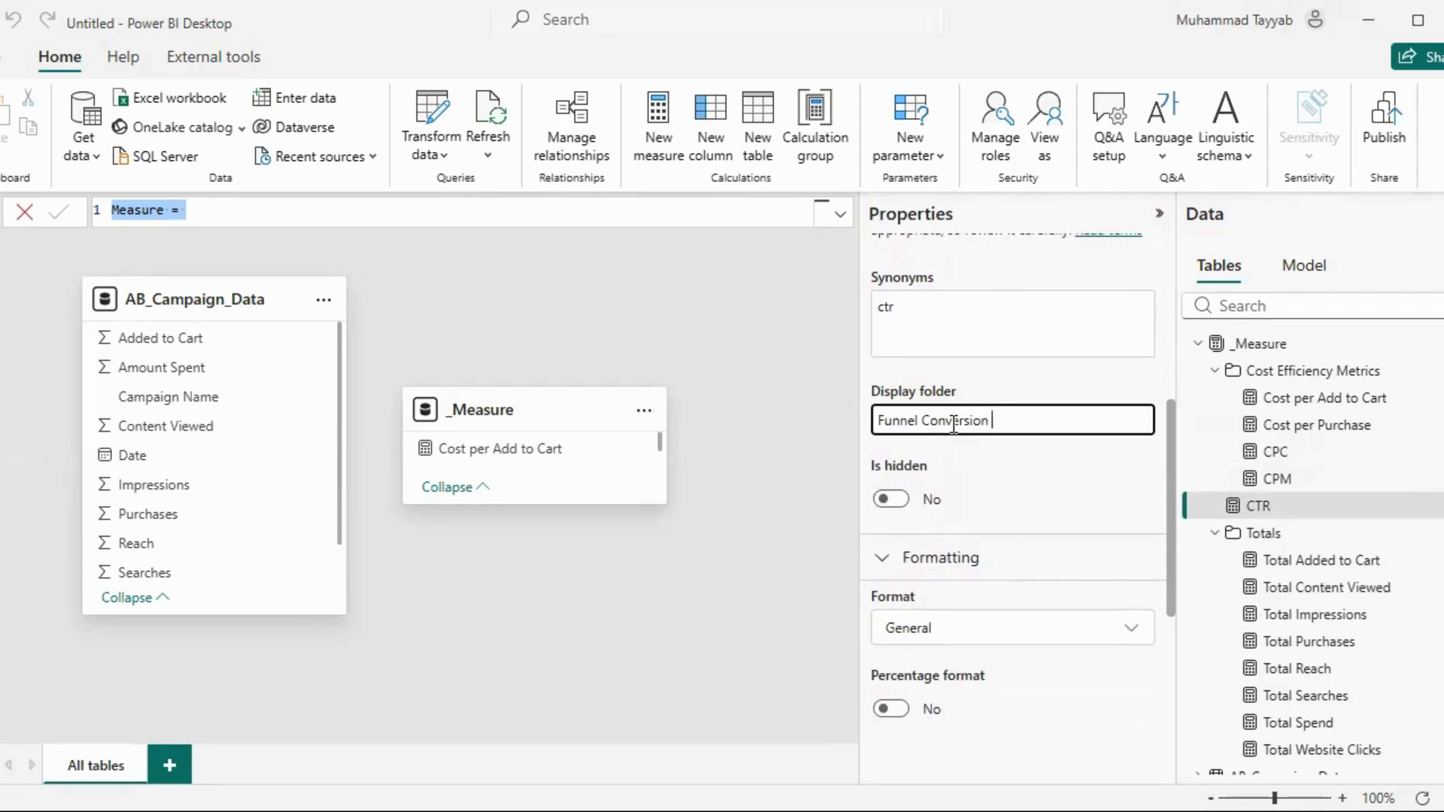
{"action": "key", "text": "Return"}
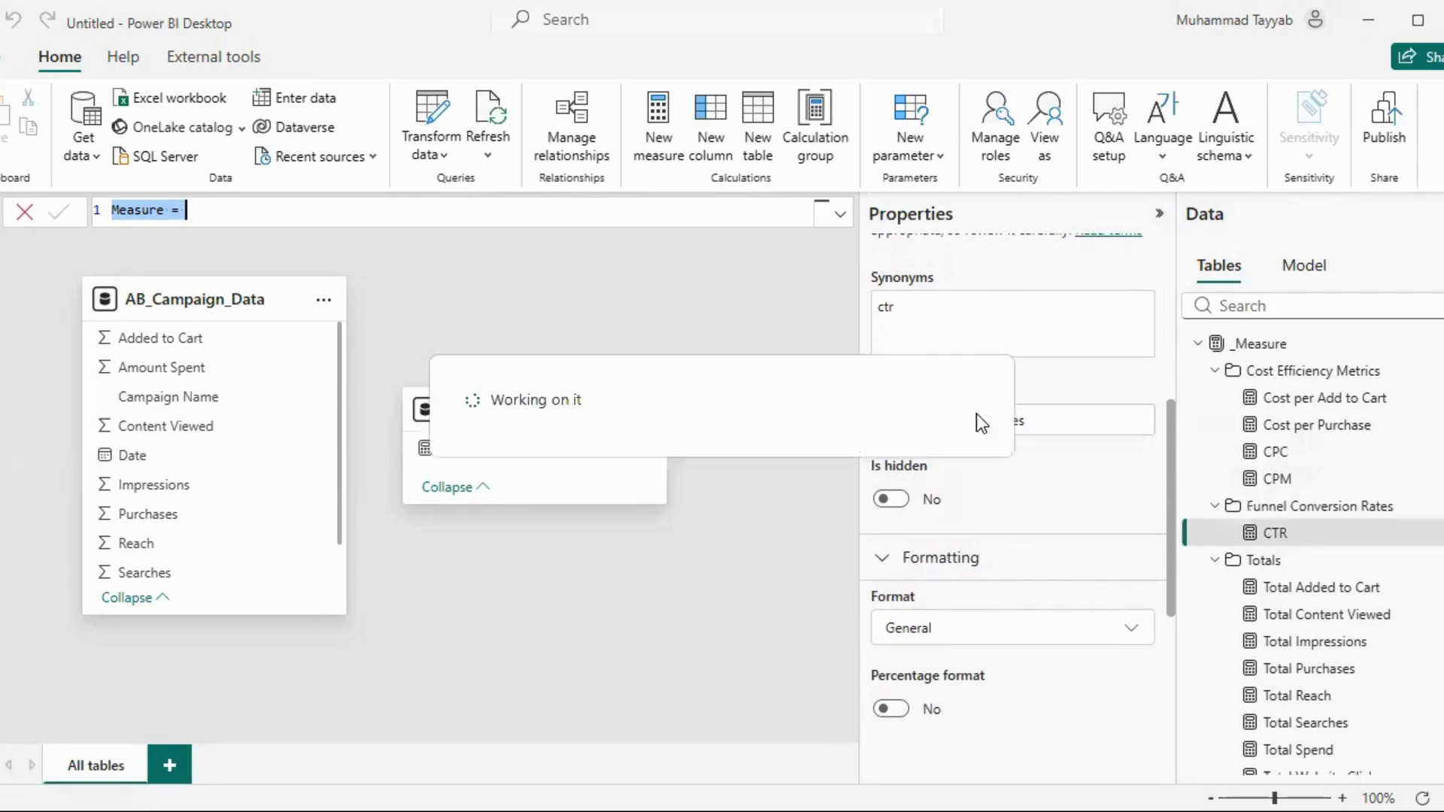
Return to the report view and format the CTR measure in the Funnel Conversion Rates folder as a percentage
{"action": "left_click", "coordinate": [1, 215]}
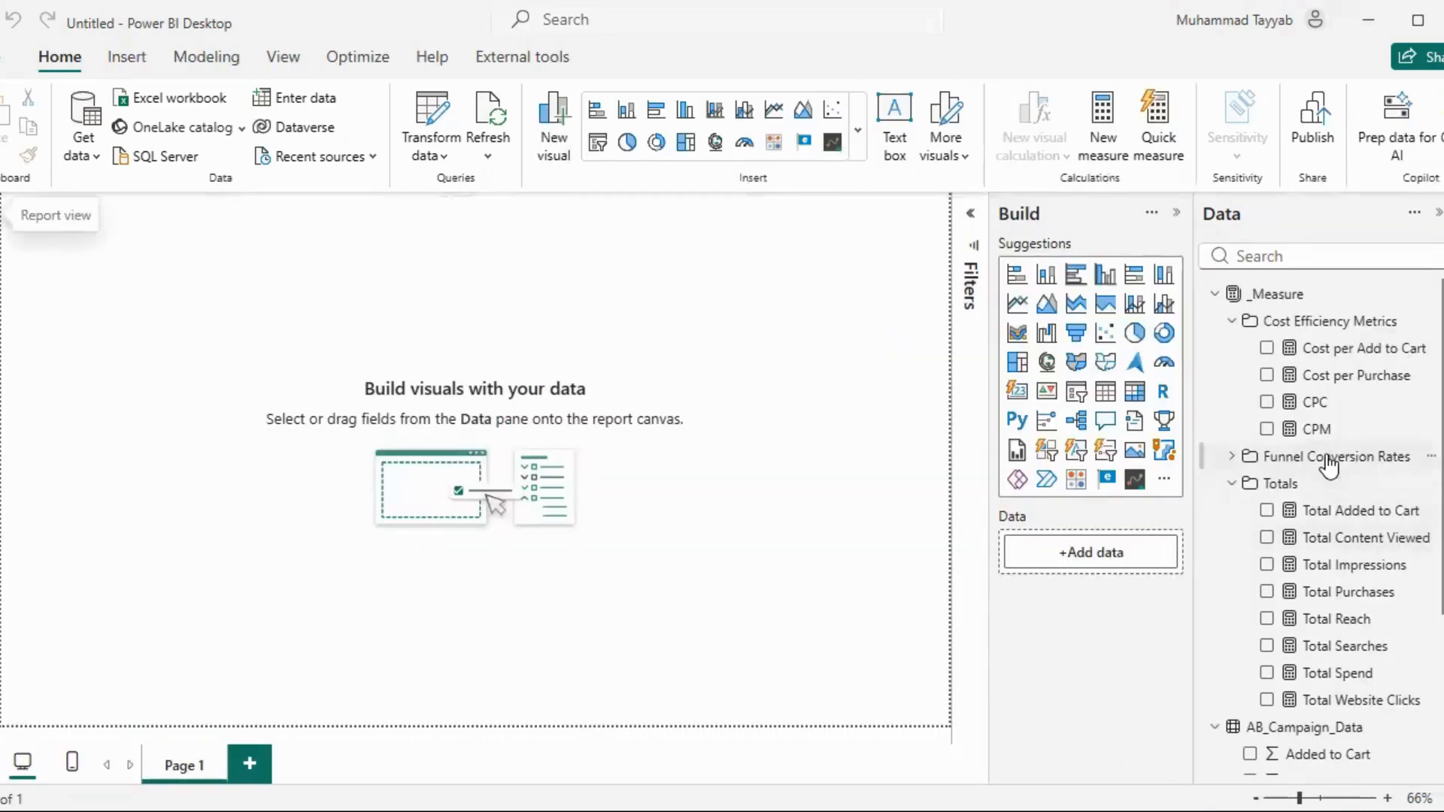
{"action": "left_click", "coordinate": [1232, 459]}
{"action": "left_click", "coordinate": [1273, 478]}
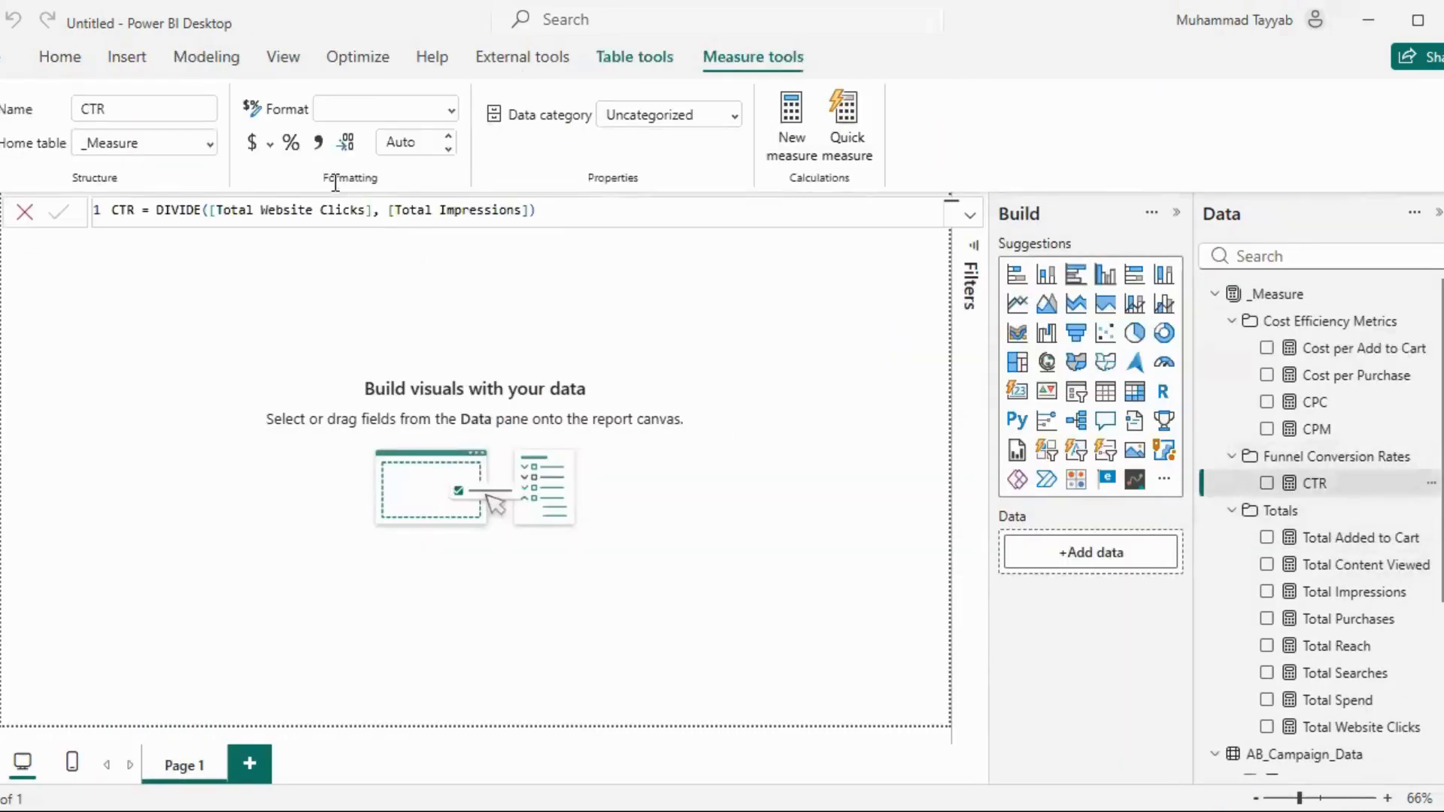
{"action": "left_click", "coordinate": [290, 143]}
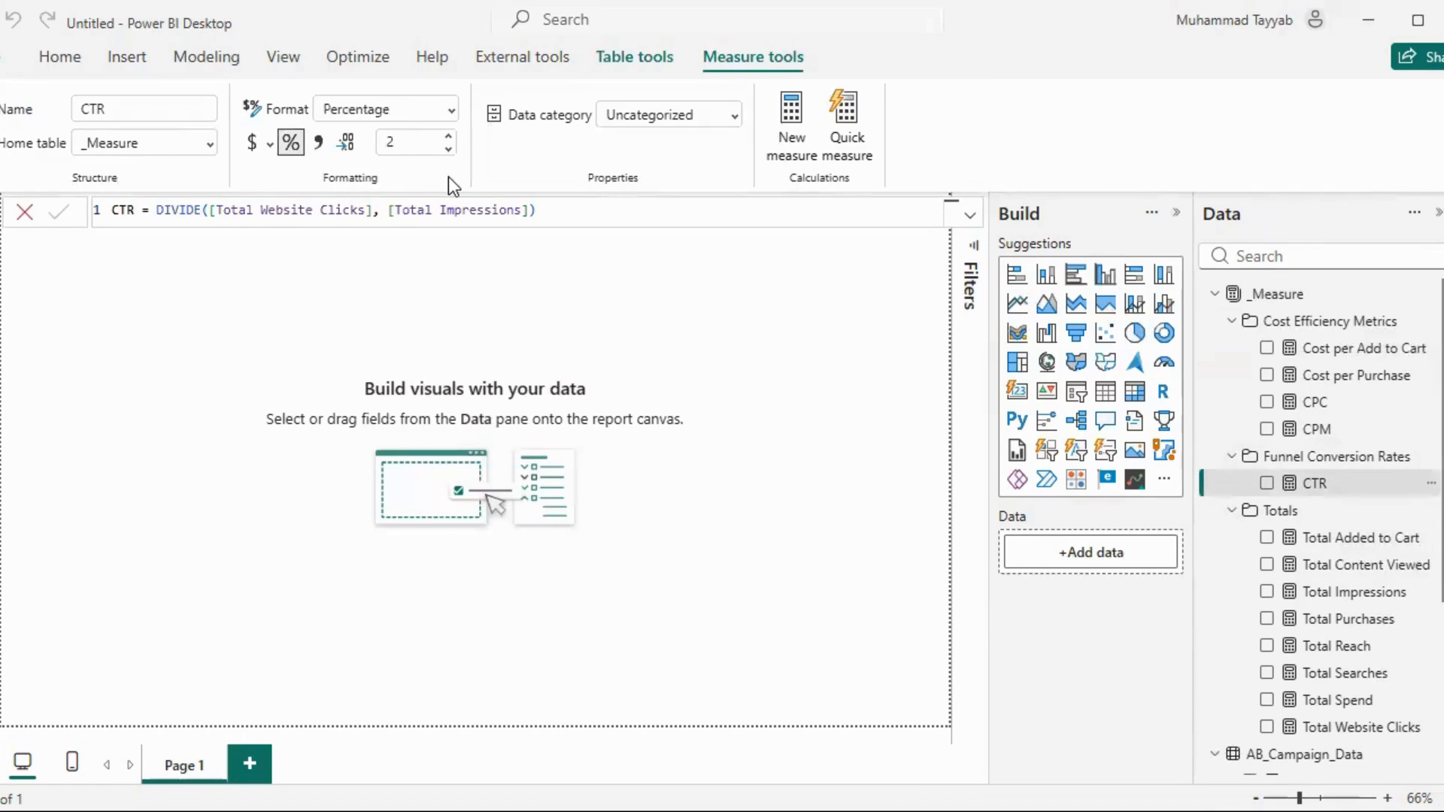
Start a new measure named Search Rate in the Funnel Conversion Rates folder, using DIVIDE with [Total Searches] as numerator
{"action": "left_click", "coordinate": [1430, 457]}
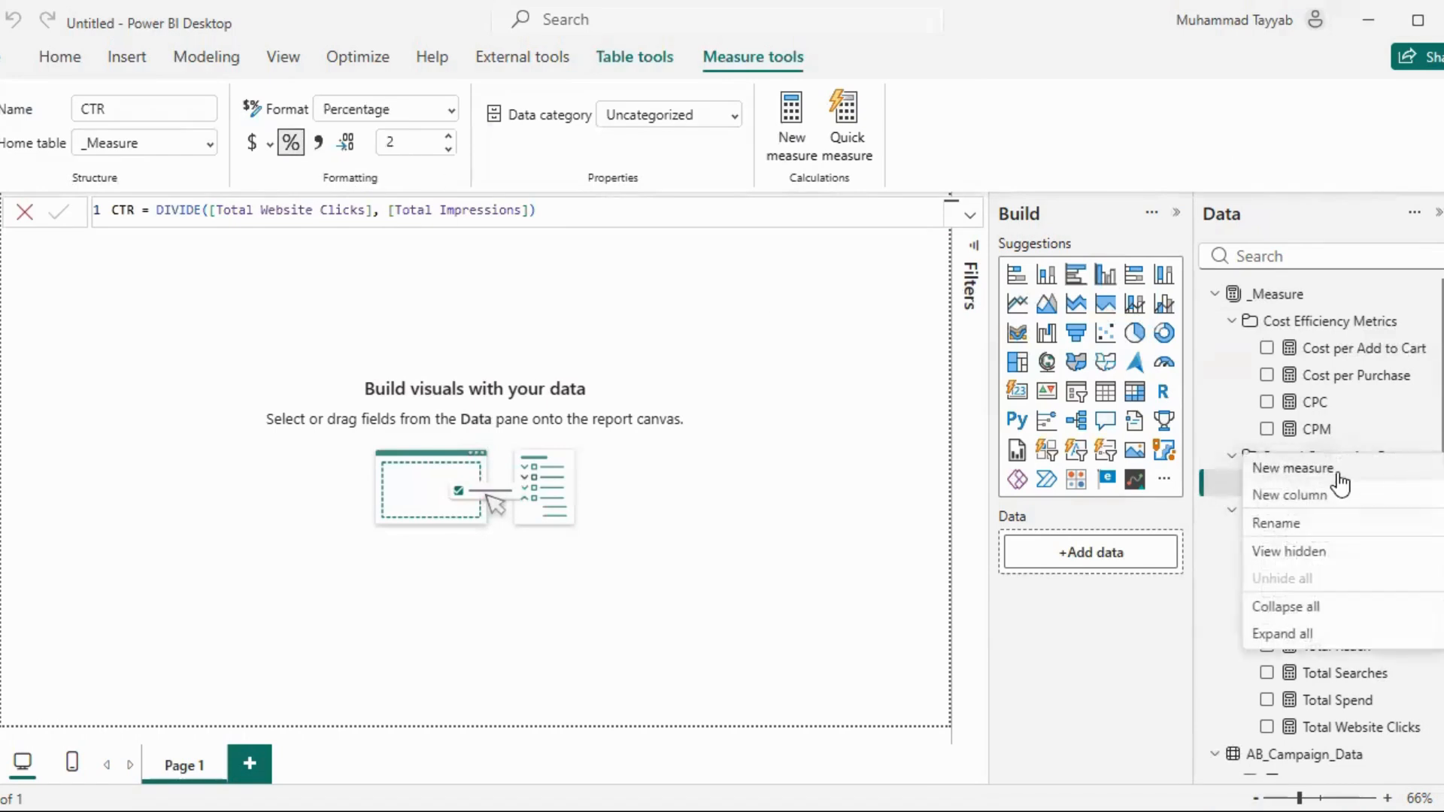
{"action": "left_click", "coordinate": [1336, 473]}
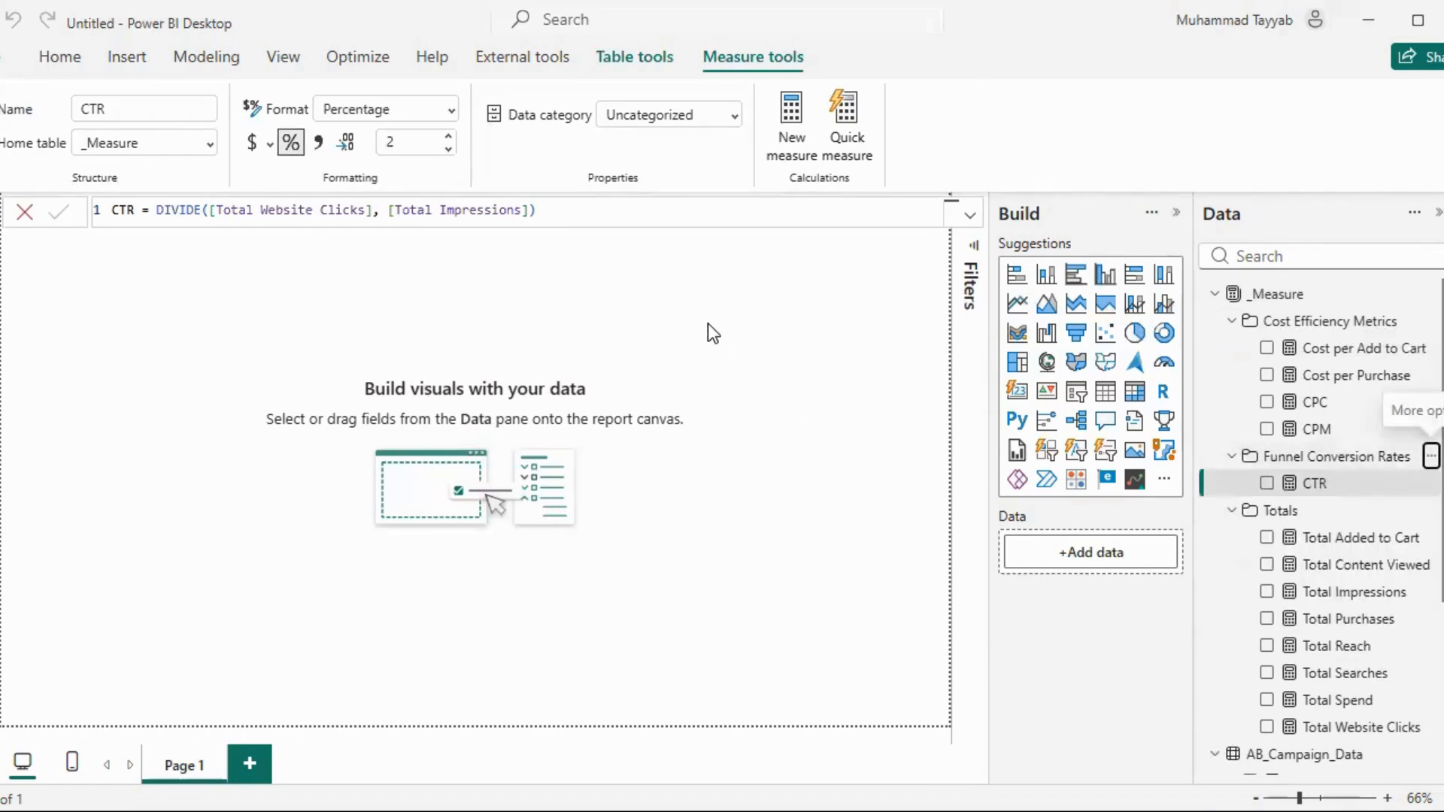
{"action": "type", "text": "Search R"}
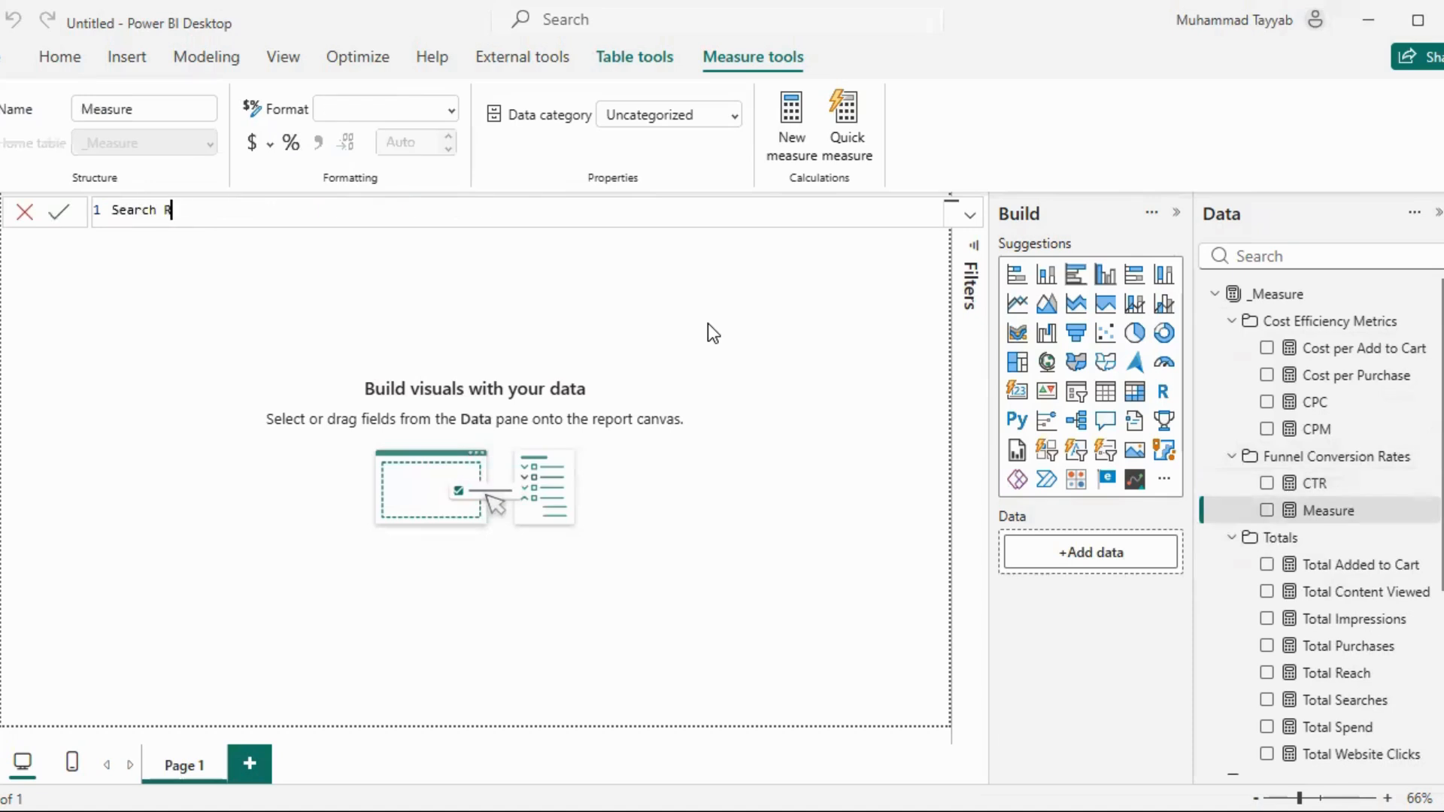
{"action": "type", "text": "ate = DIVIDE("}
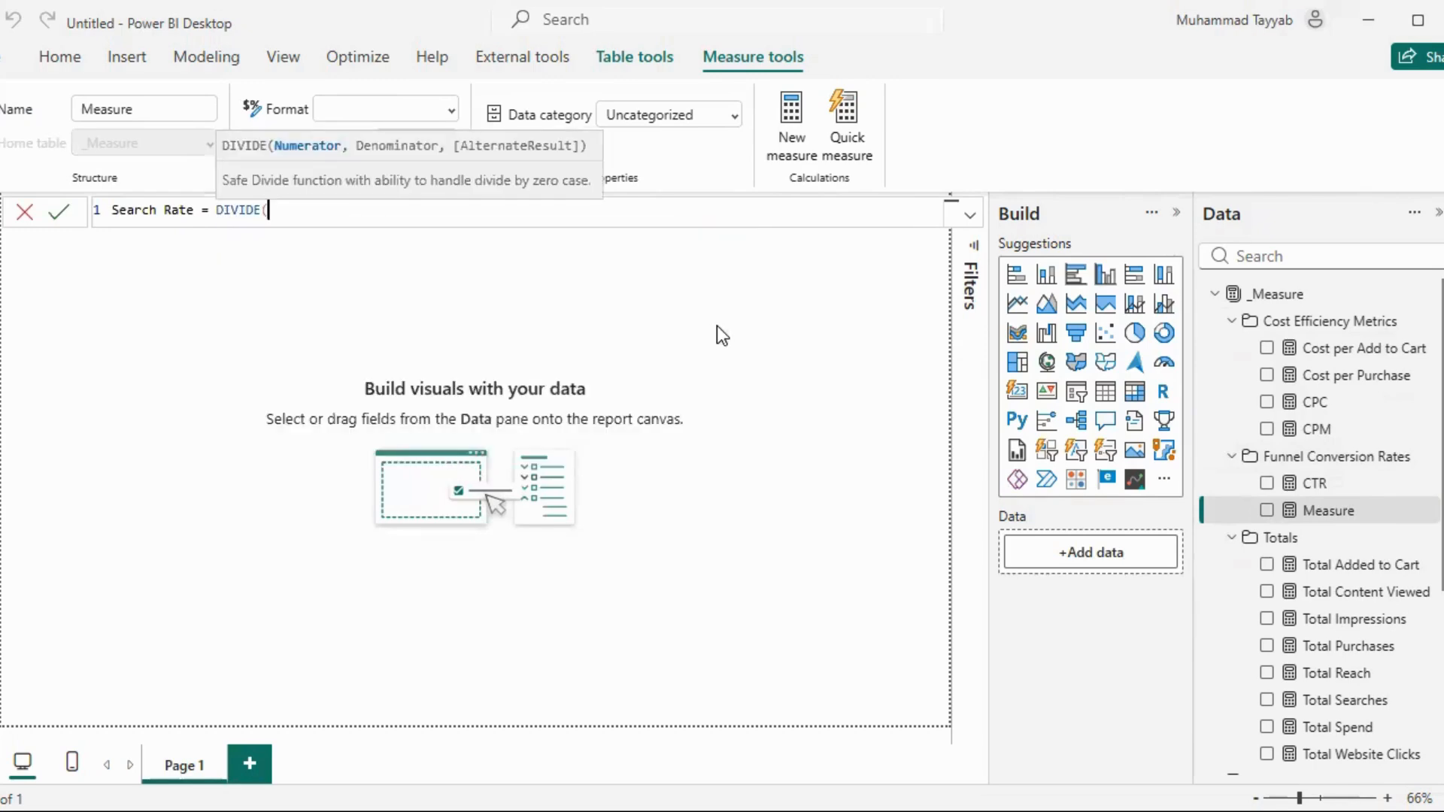
{"action": "type", "text": "Sea"}
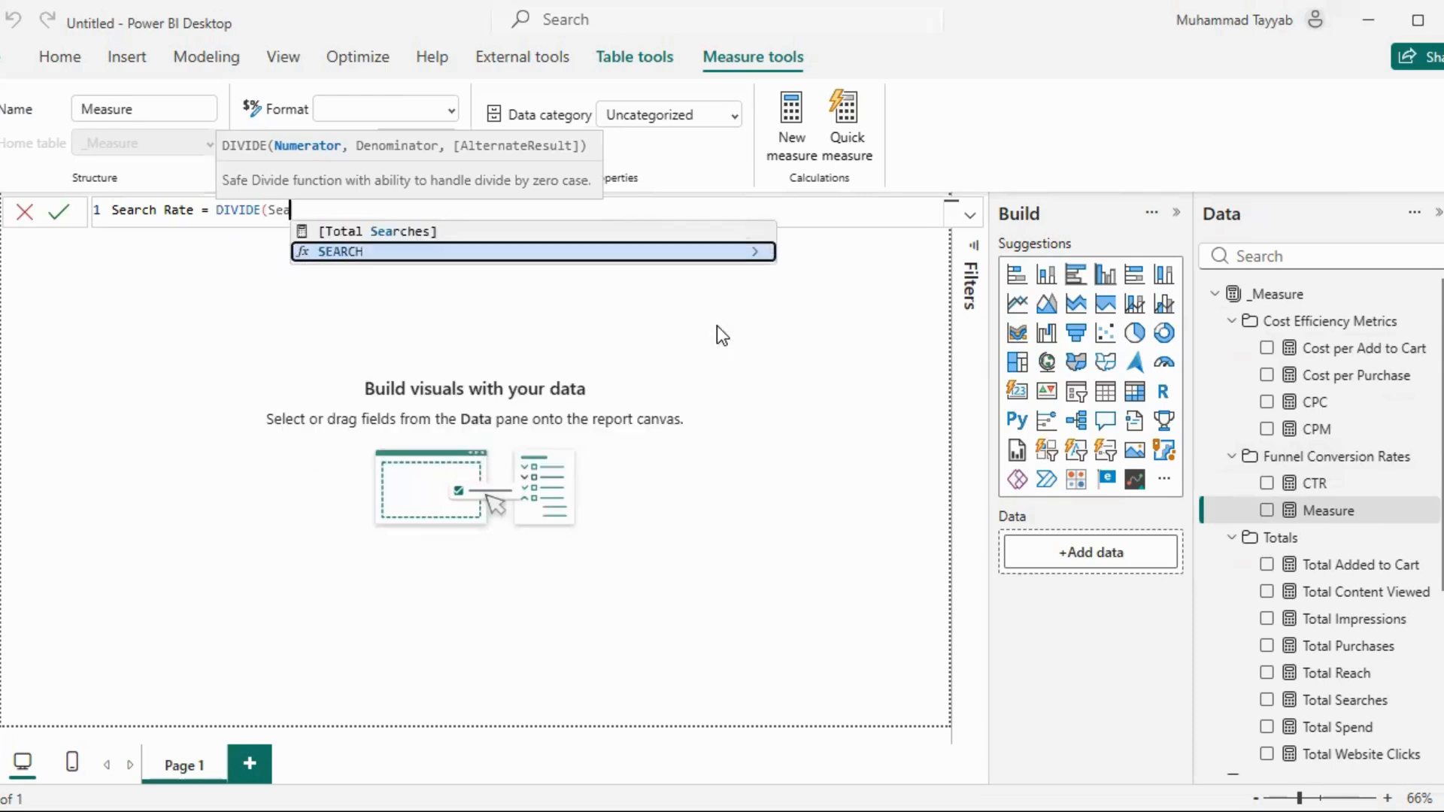
{"action": "key", "text": "Up"}
{"action": "key", "text": "Tab"}
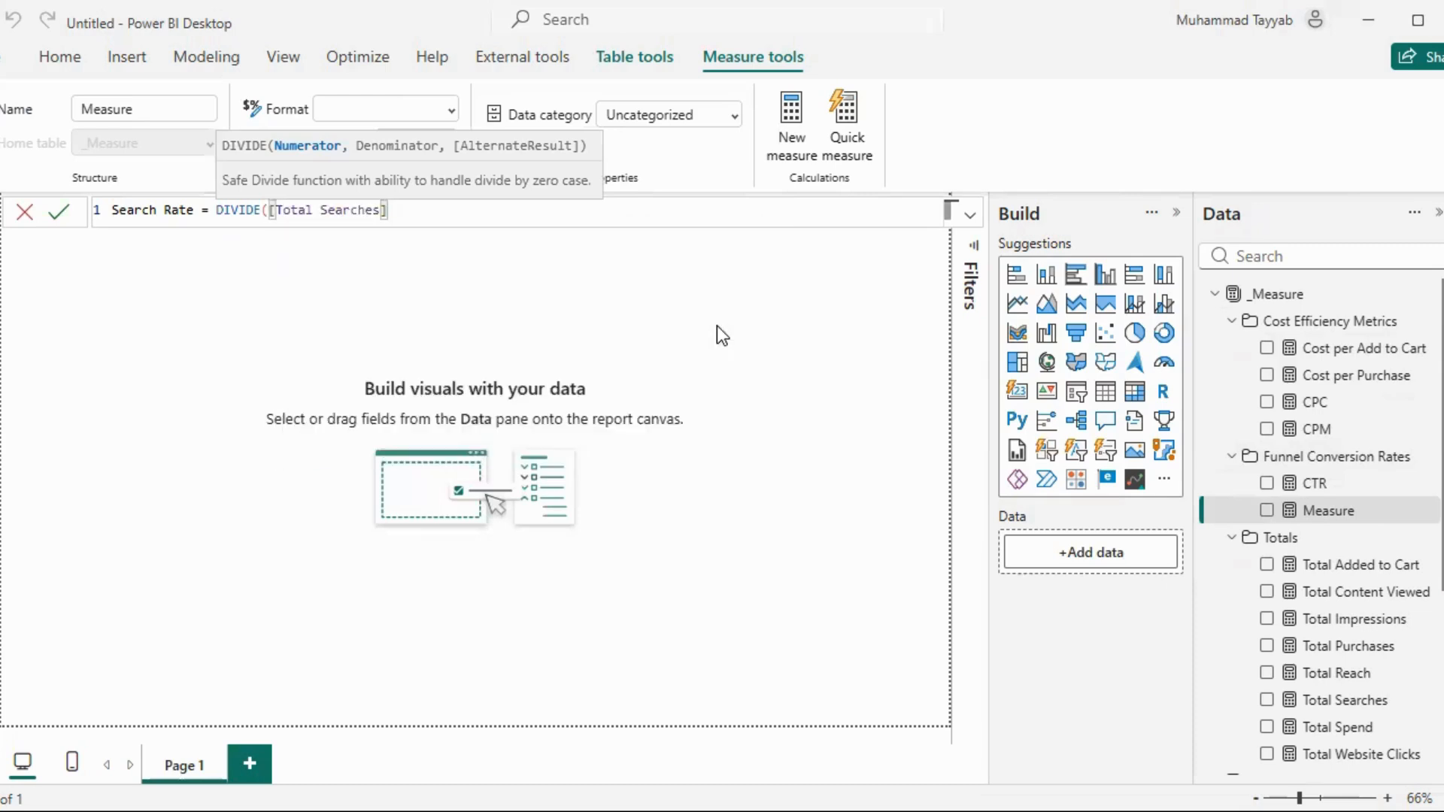
Complete the Search Rate formula with [Total Website Clicks] as denominator and commit the measure
{"action": "type", "text": ", Web"}
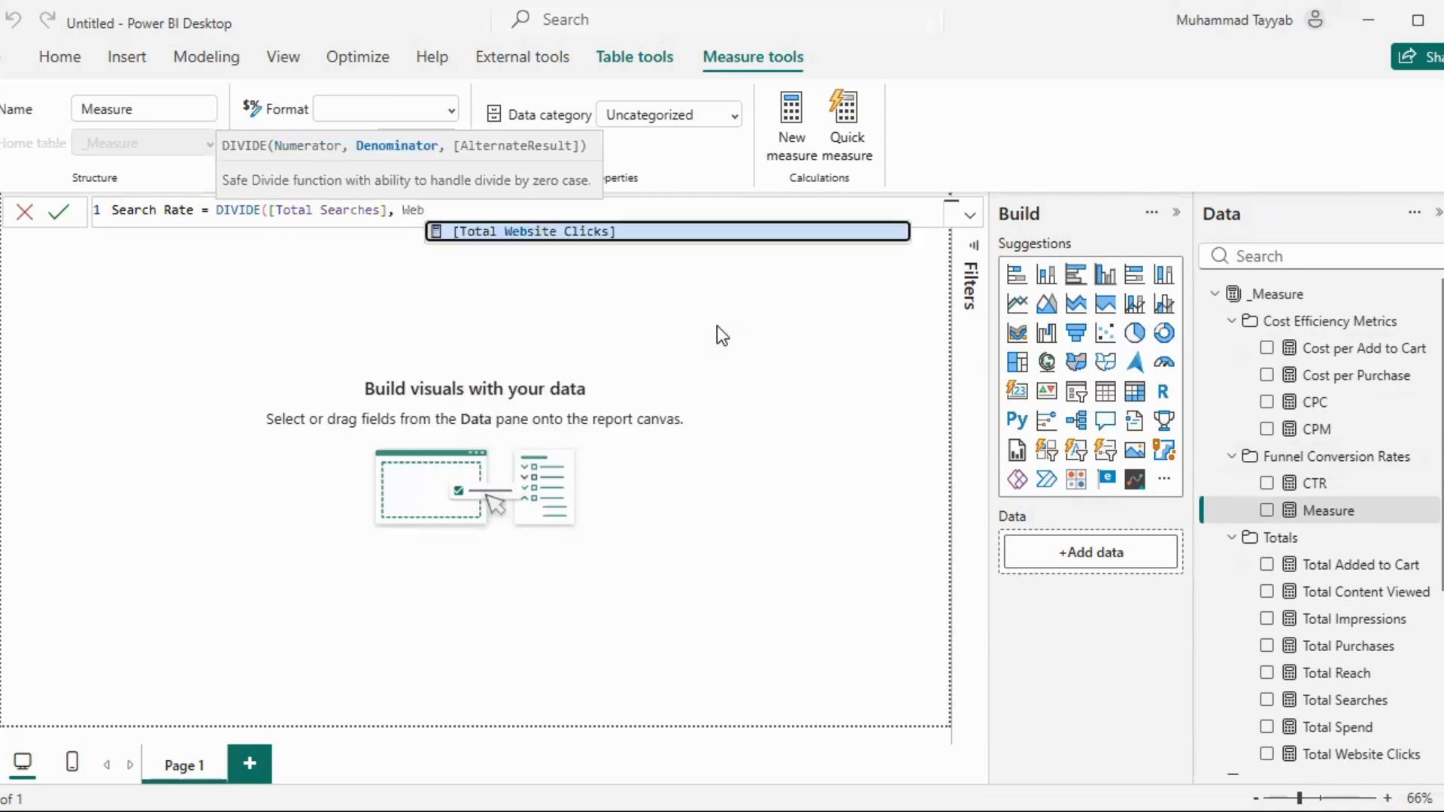
{"action": "key", "text": "Tab"}
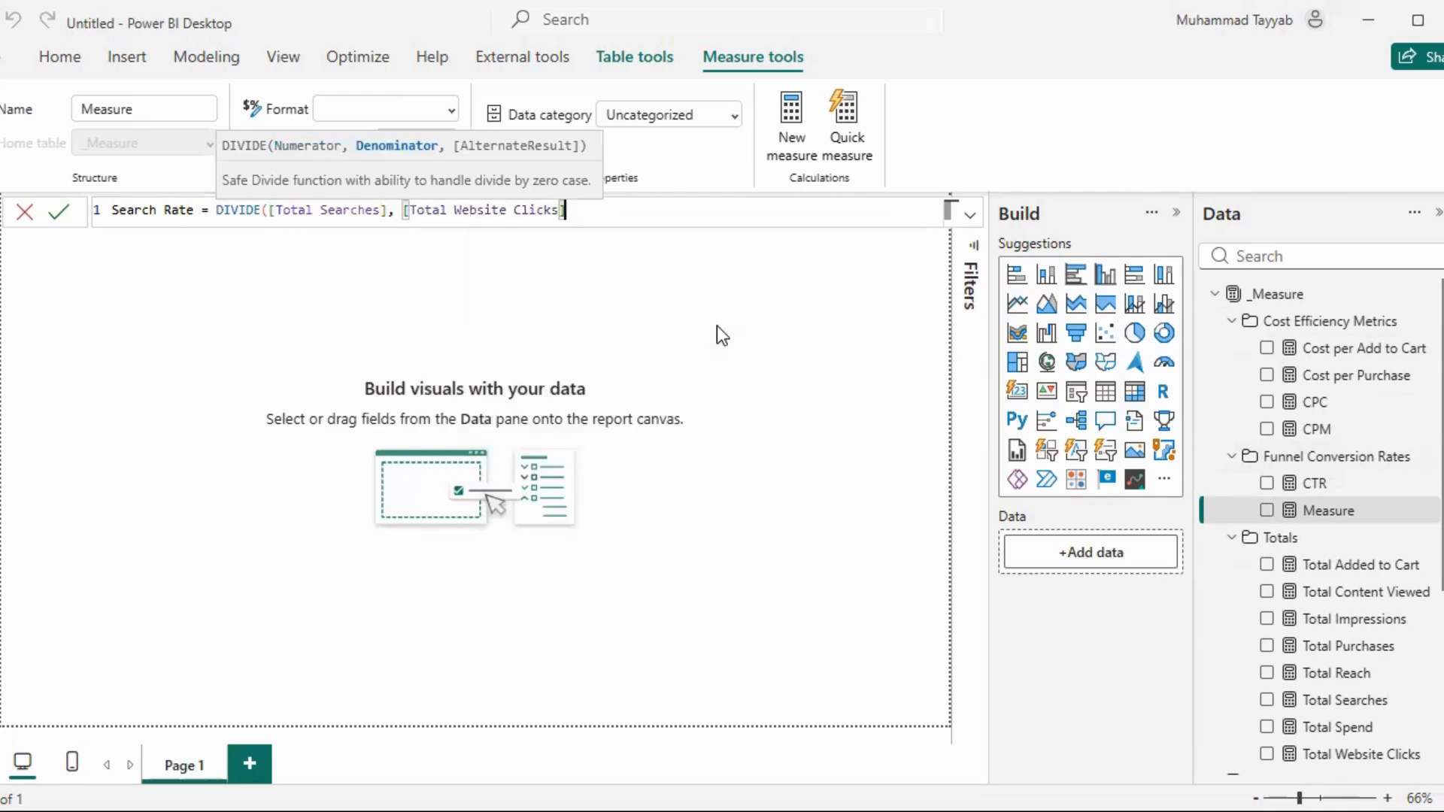
{"action": "type", "text": ")"}
{"action": "key", "text": "Return"}
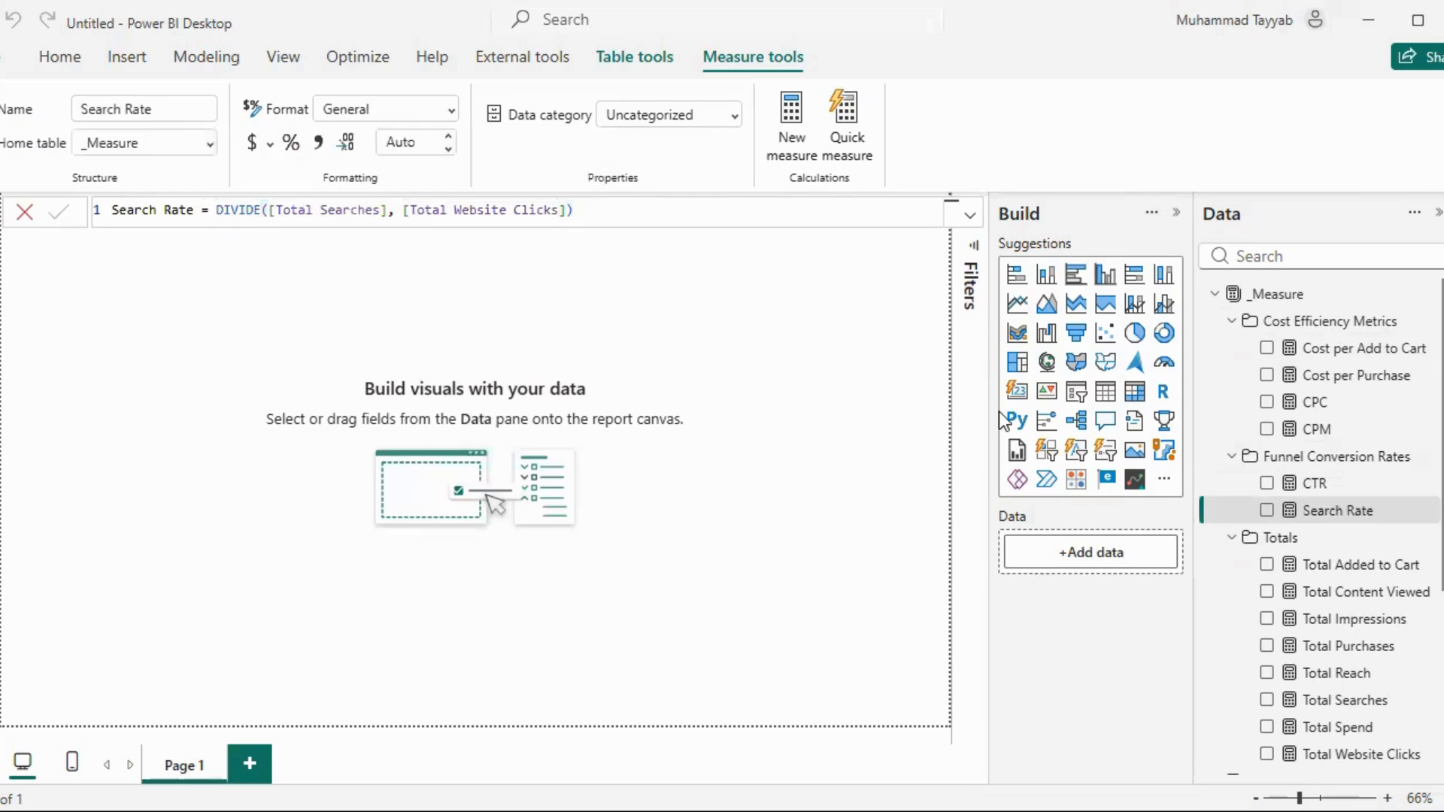
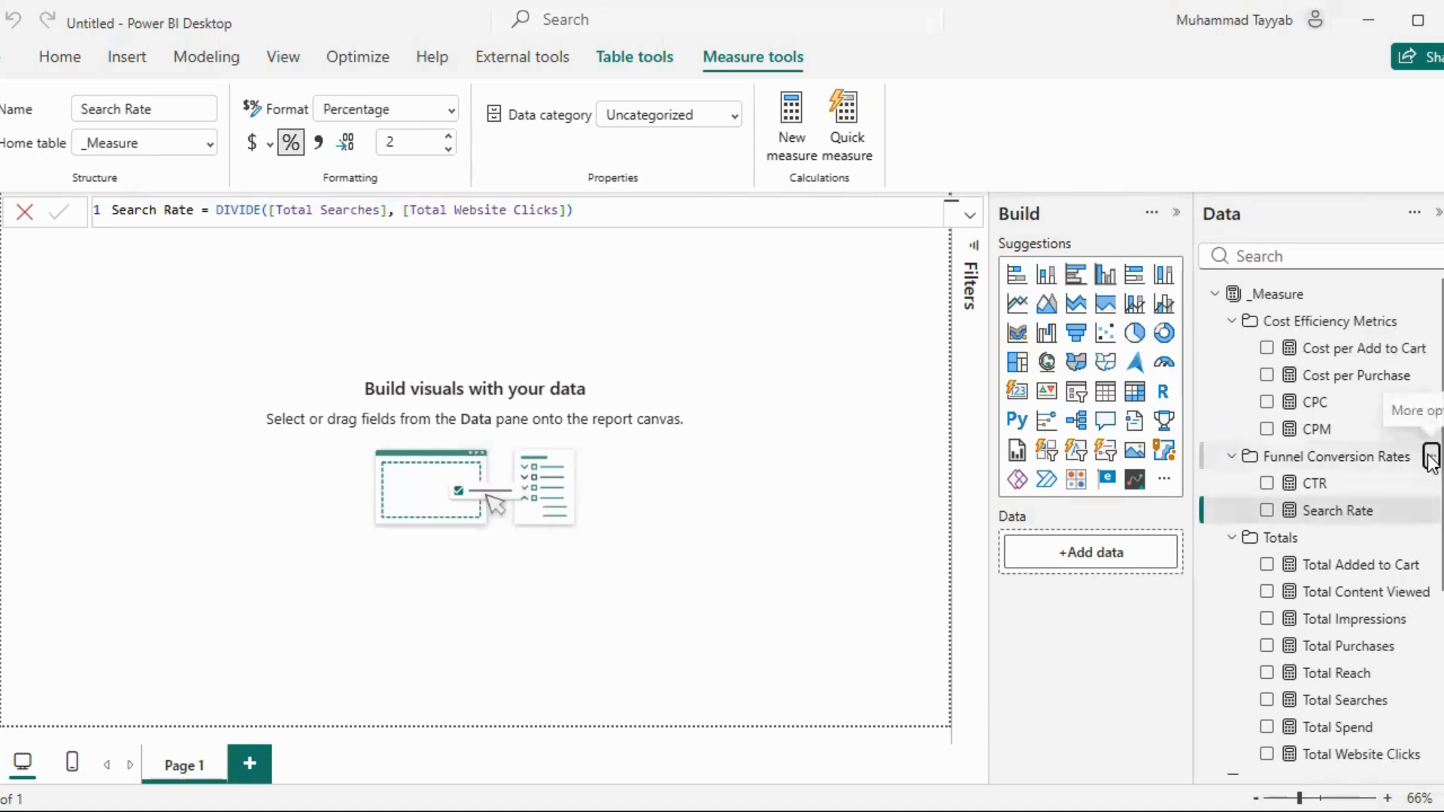
Start a new measure named Content View Rate in the Funnel Conversion Rates folder, using DIVIDE with [Total Content Viewed] as numerator
{"action": "left_click", "coordinate": [1431, 456]}
{"action": "key", "text": "Escape"}
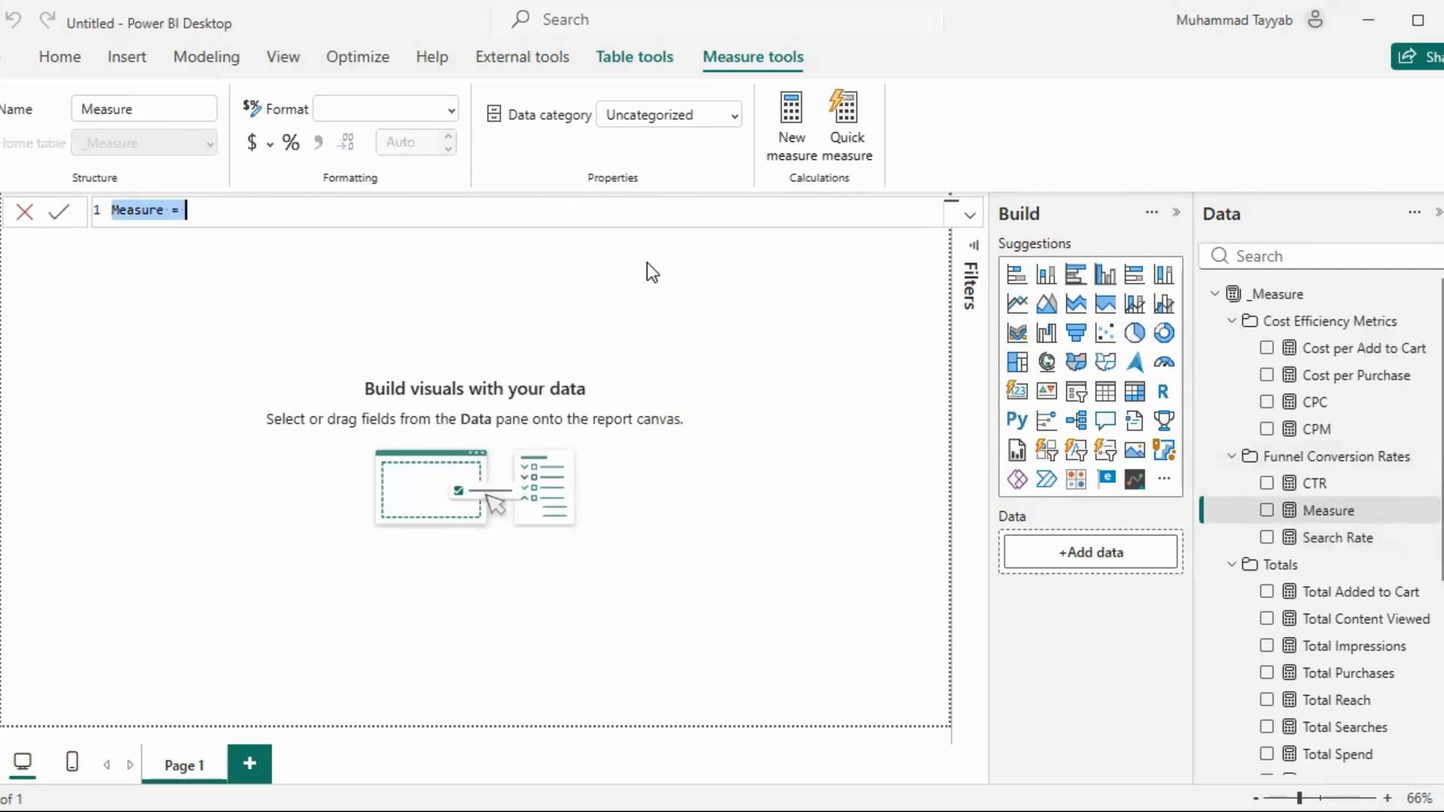
{"action": "type", "text": "Content "}
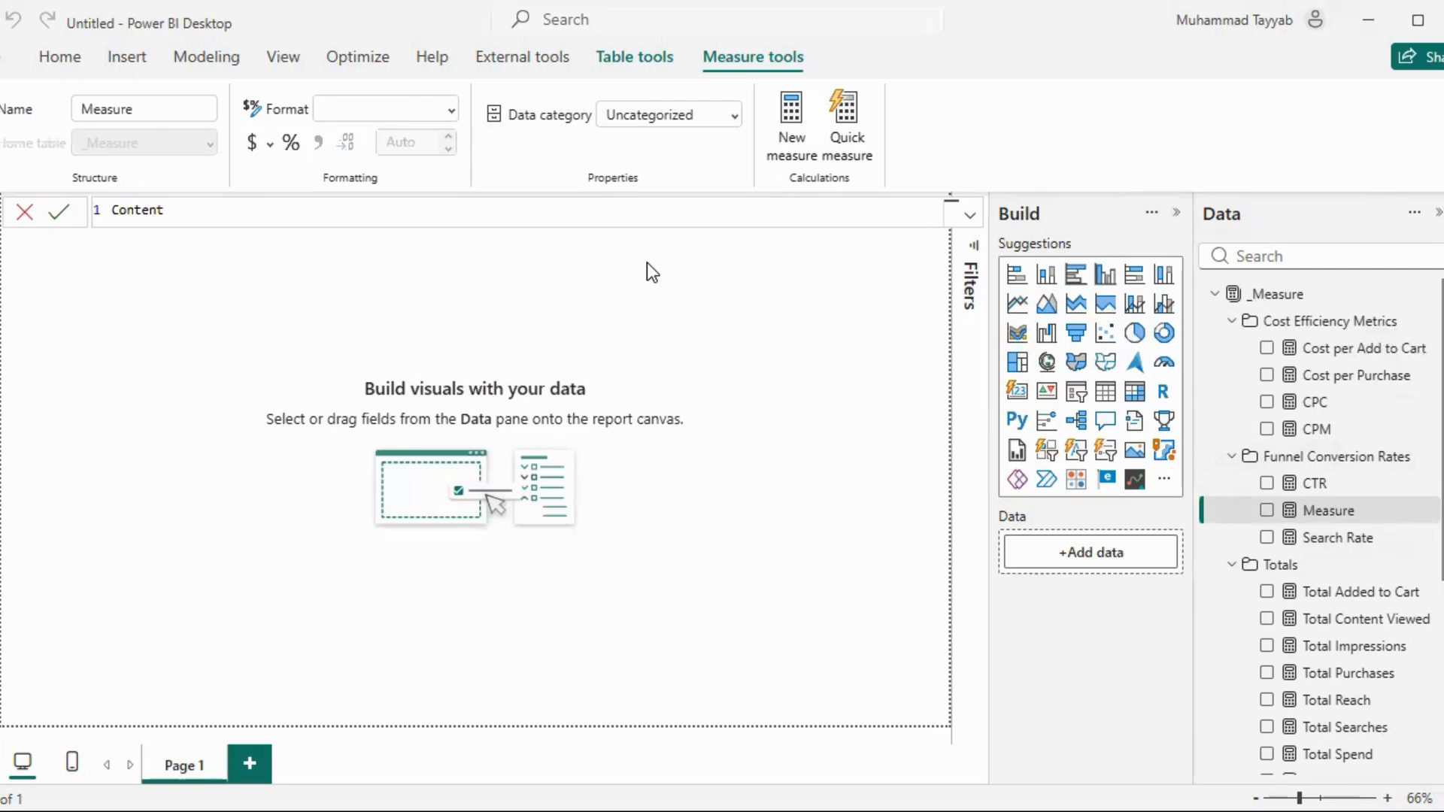
{"action": "type", "text": "View Rate = Di"}
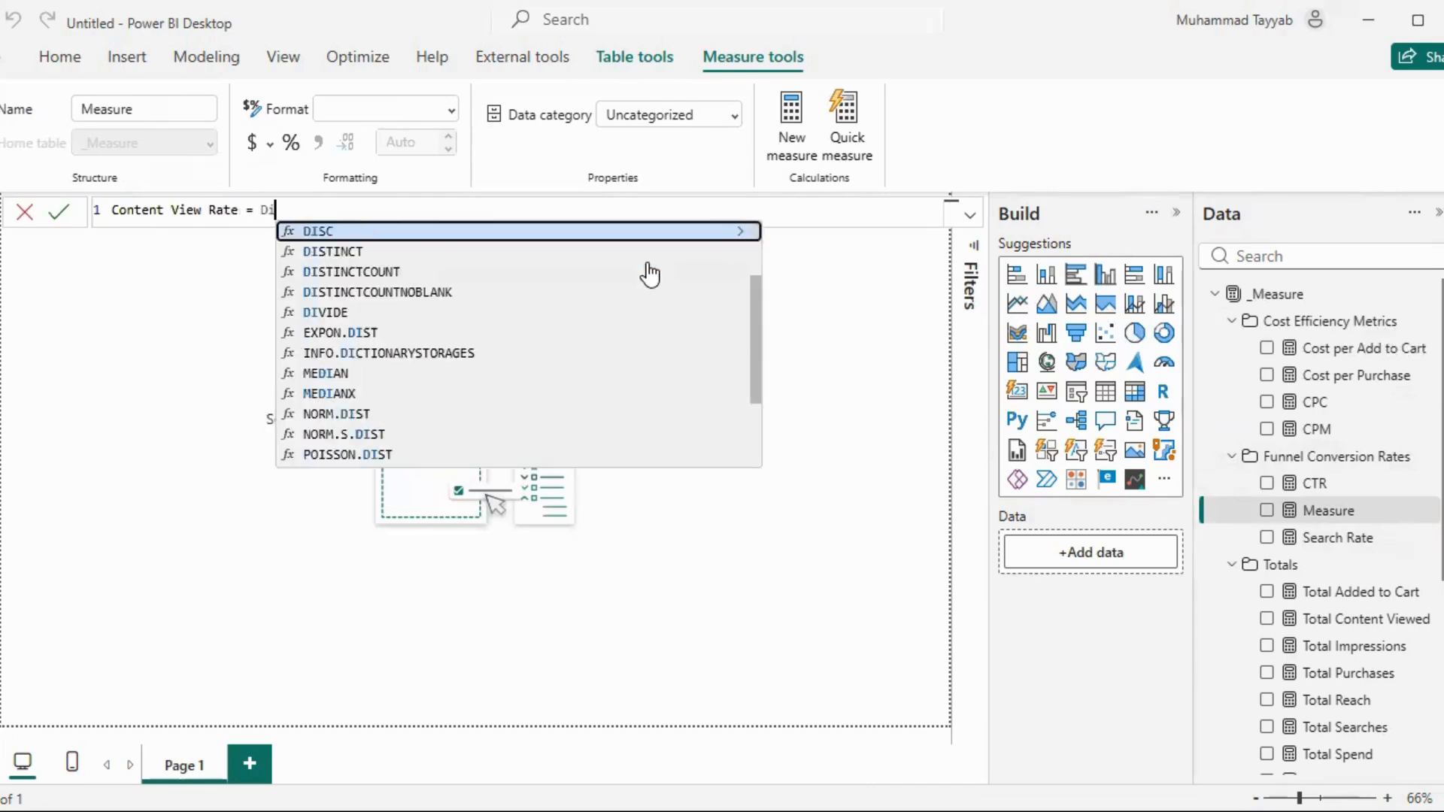
{"action": "type", "text": "v"}
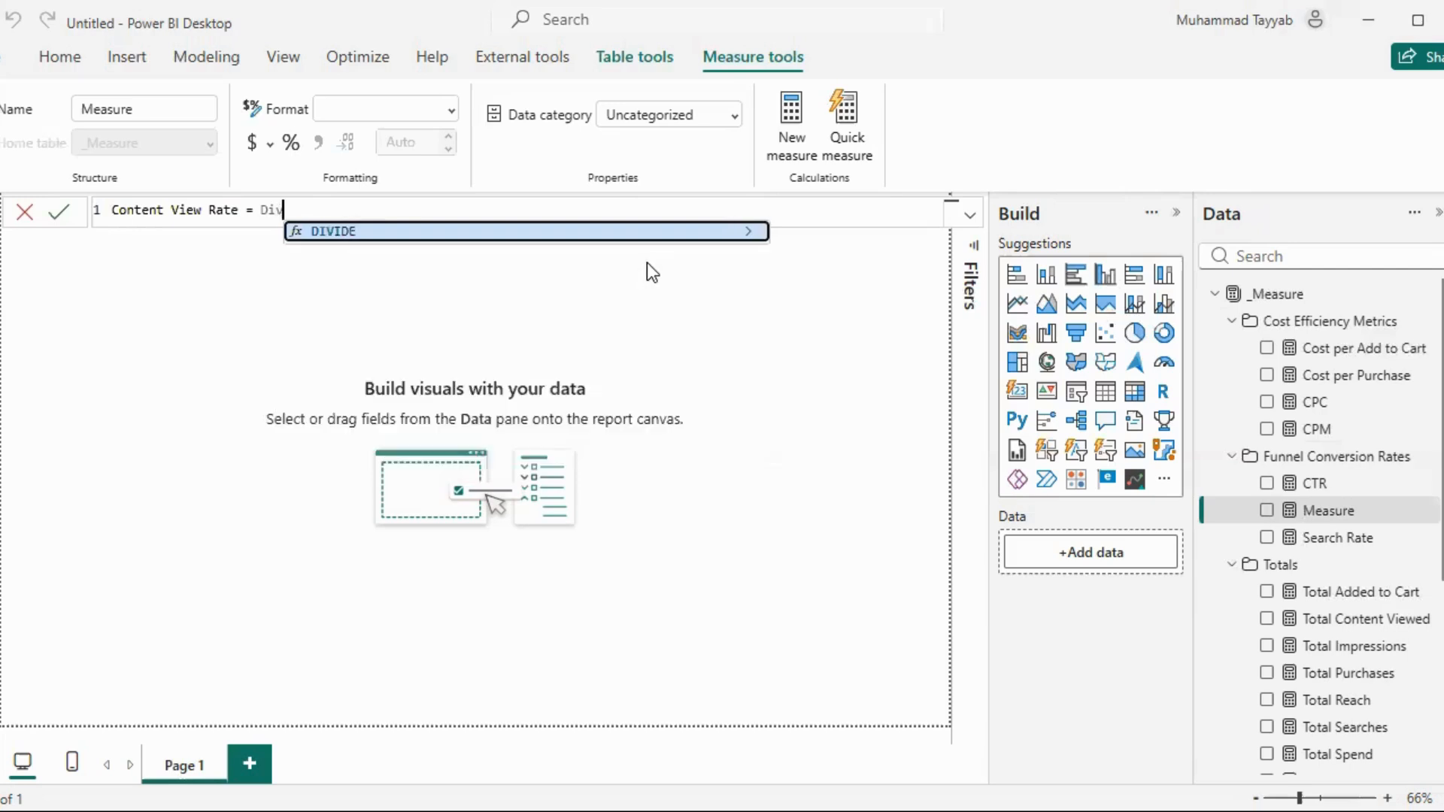
{"action": "key", "text": "Tab"}
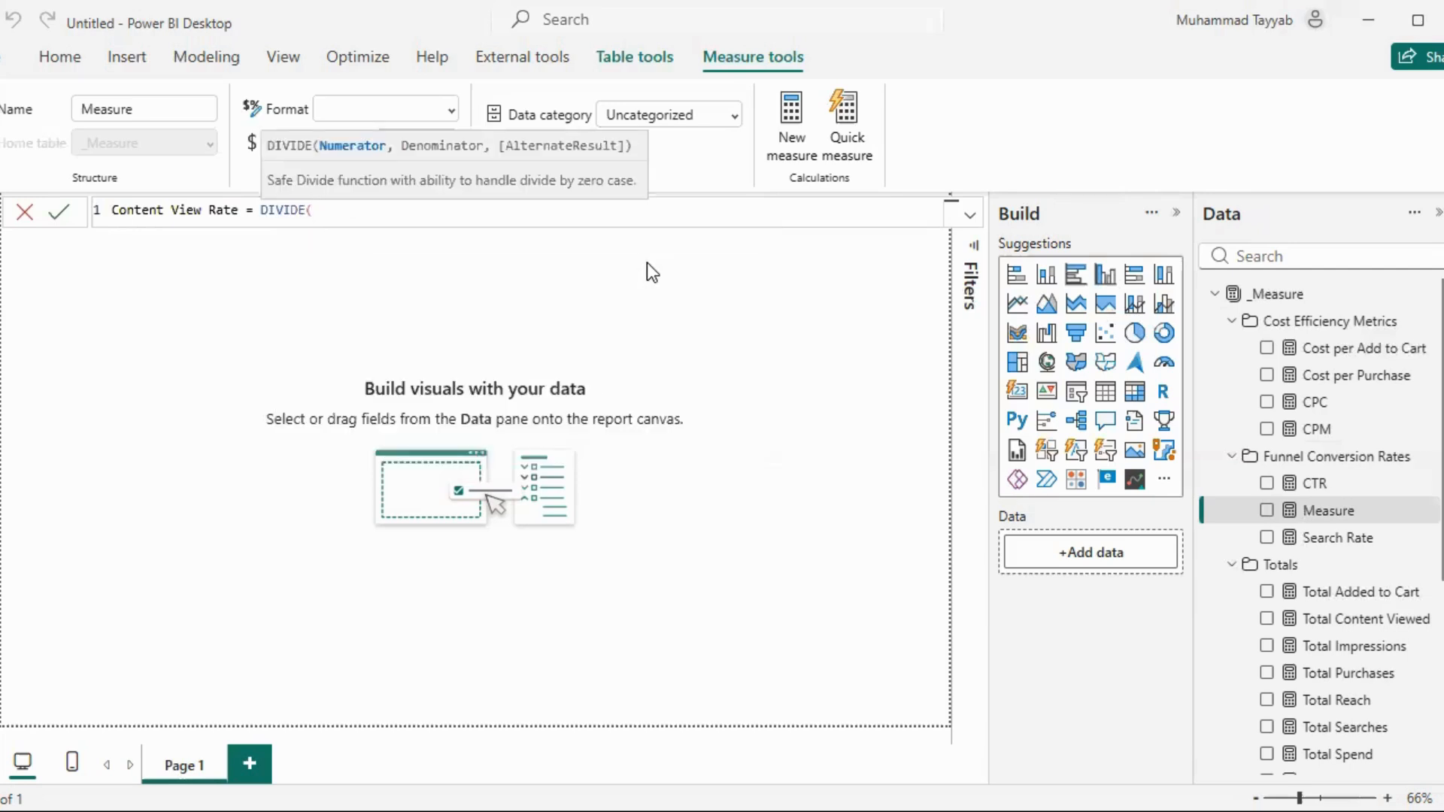
{"action": "type", "text": "vie"}
{"action": "key", "text": "Tab"}
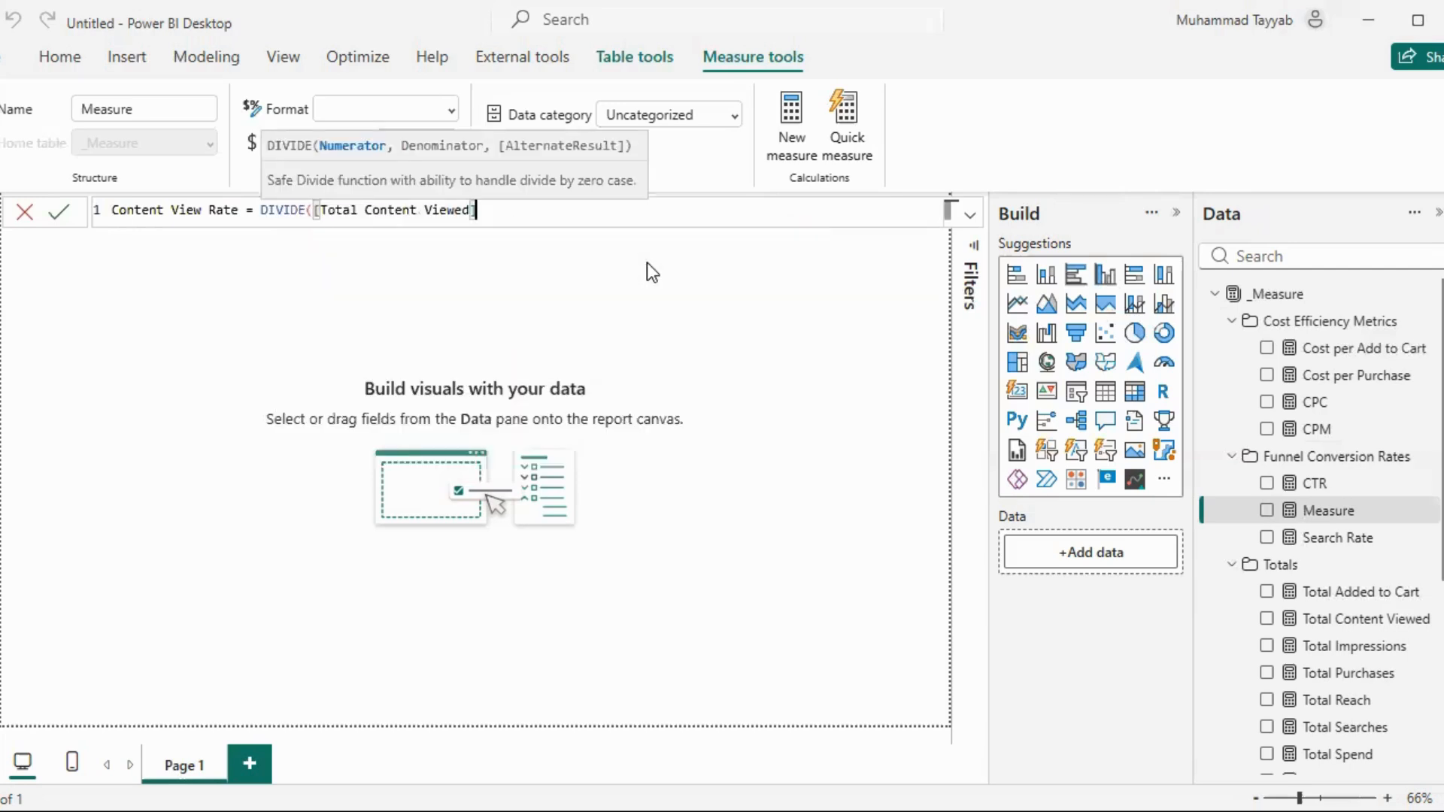
Complete the Content View Rate formula with [Total Website Clicks] as denominator, commit it and format the measure as a percentage
{"action": "type", "text": ", "}
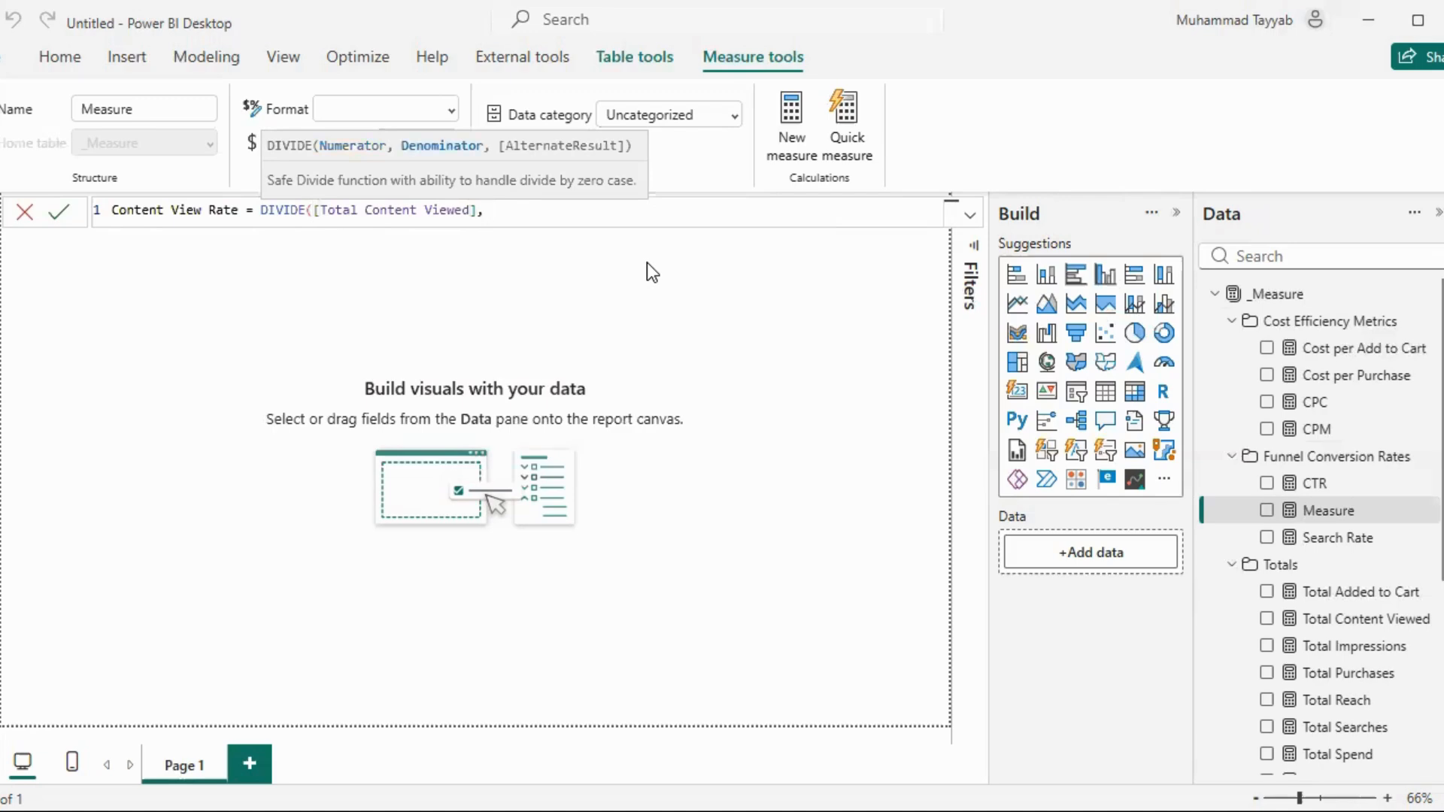
{"action": "type", "text": "web"}
{"action": "key", "text": "Tab"}
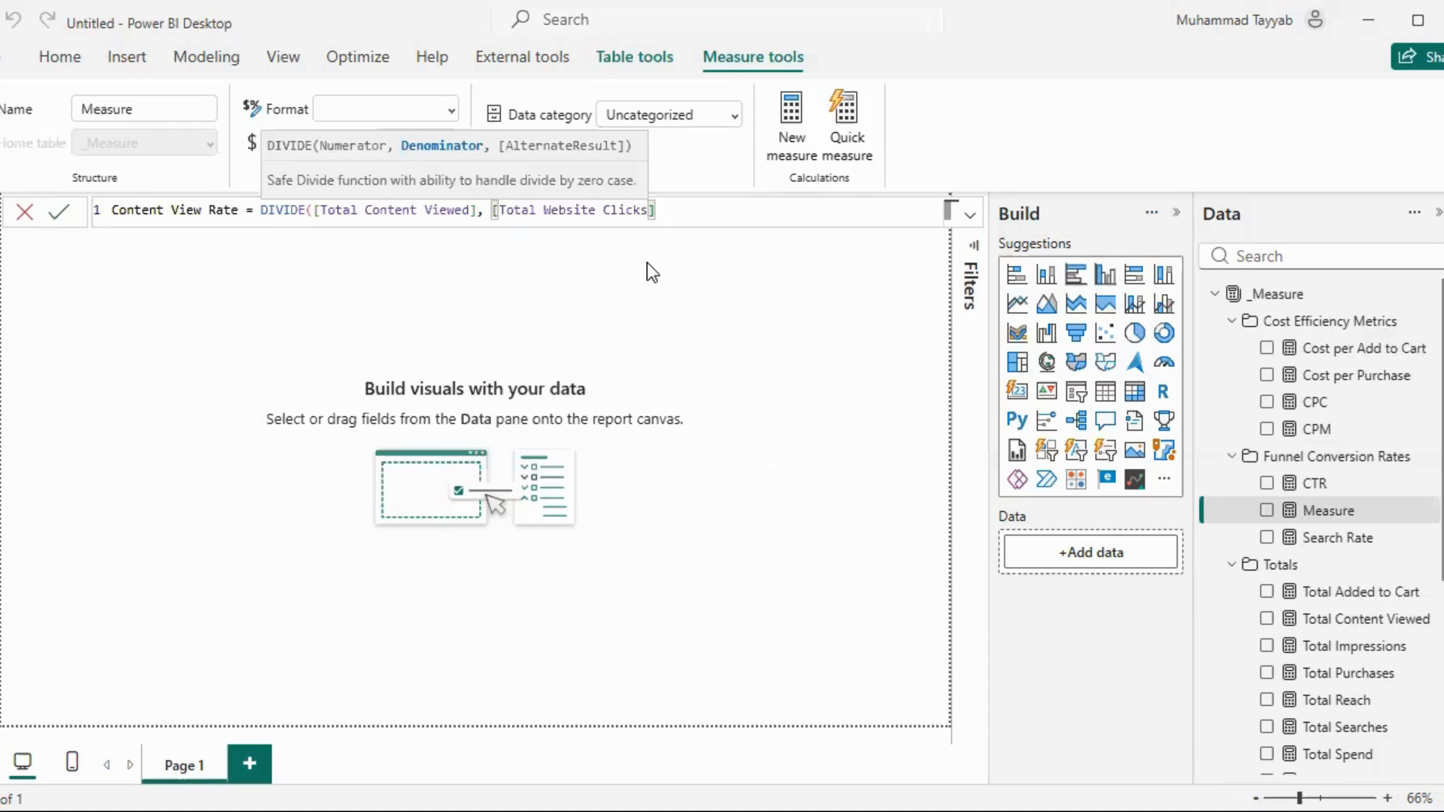
{"action": "type", "text": ")"}
{"action": "key", "text": "Return"}
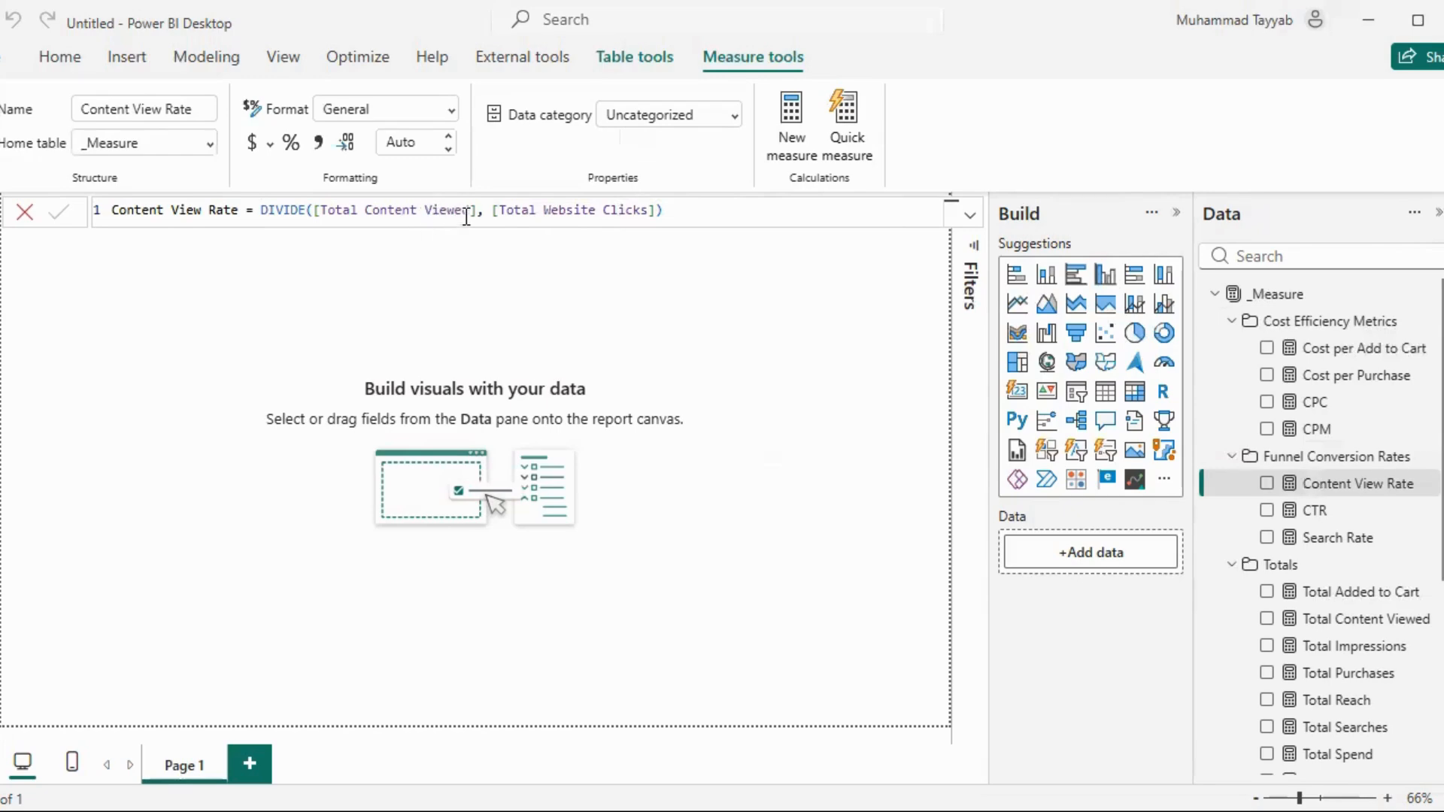
{"action": "left_click", "coordinate": [291, 142]}
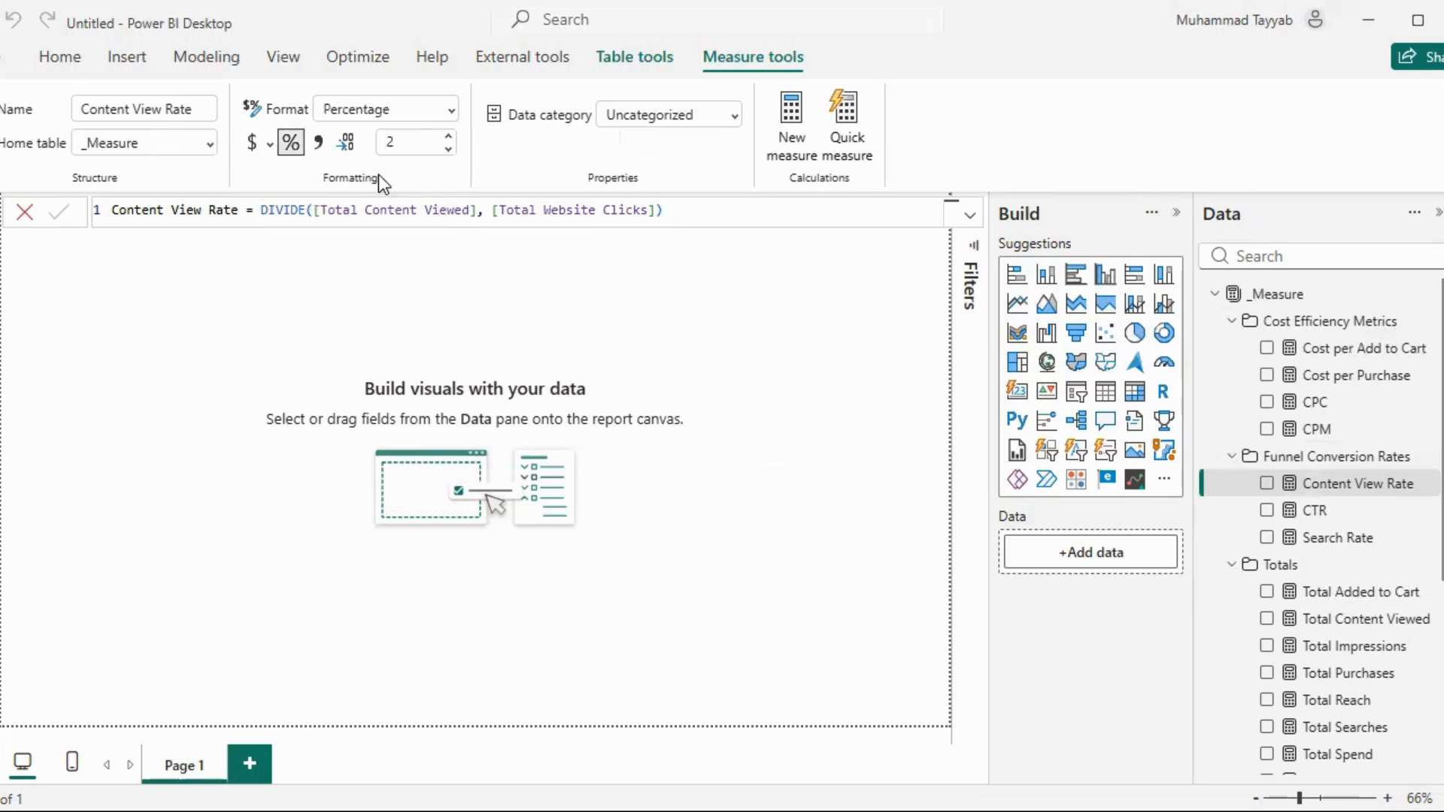
Start a new measure named Add to Cart Rate in the Funnel Conversion Rates folder, using DIVIDE with [Total Added to Cart] as numerator
{"action": "left_click", "coordinate": [1430, 457]}
{"action": "left_click", "coordinate": [1393, 473]}
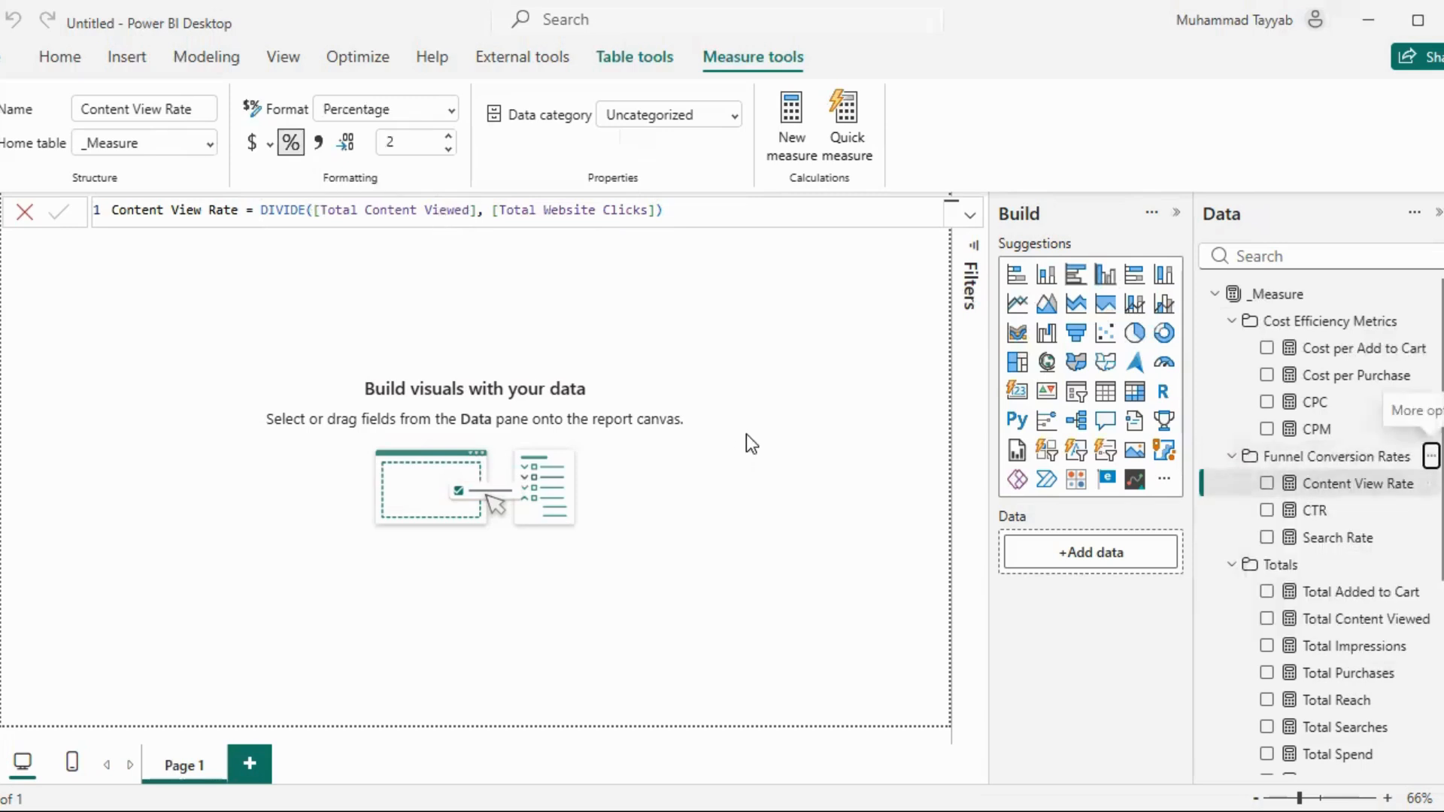
{"action": "type", "text": "A"}
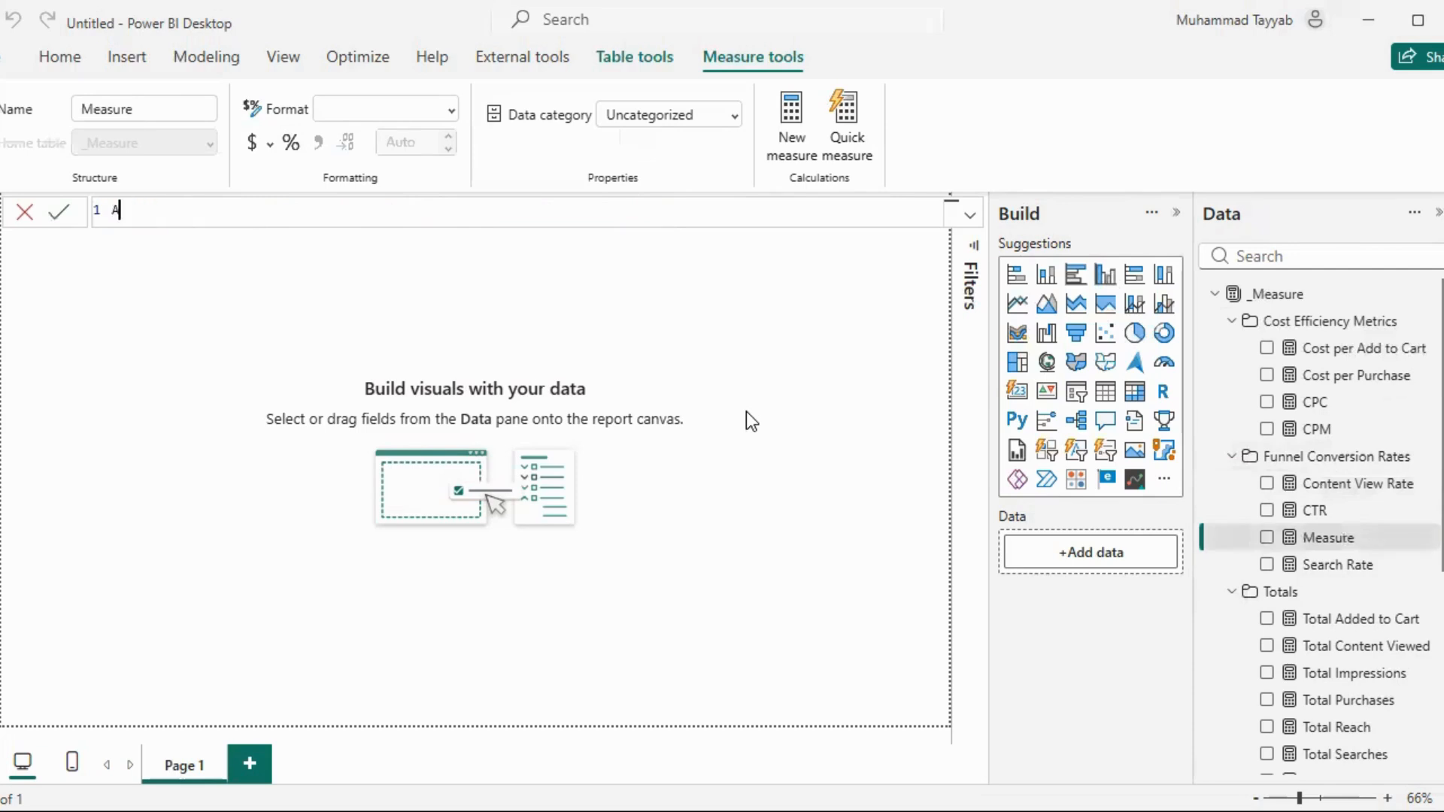
{"action": "type", "text": "dde"}
{"action": "type", "text": " to Cart "}
{"action": "type", "text": "Ra"}
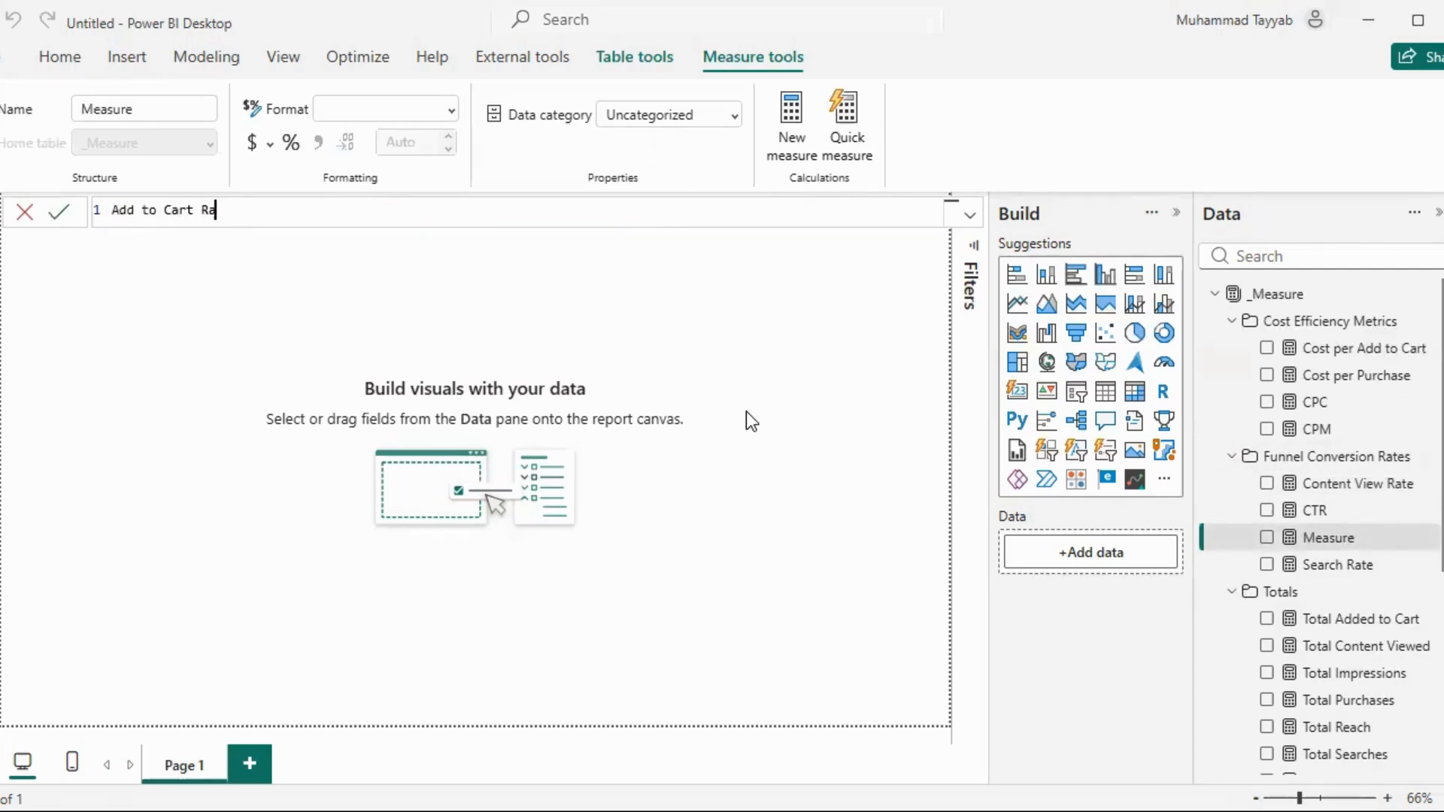
{"action": "type", "text": "te = DIV"}
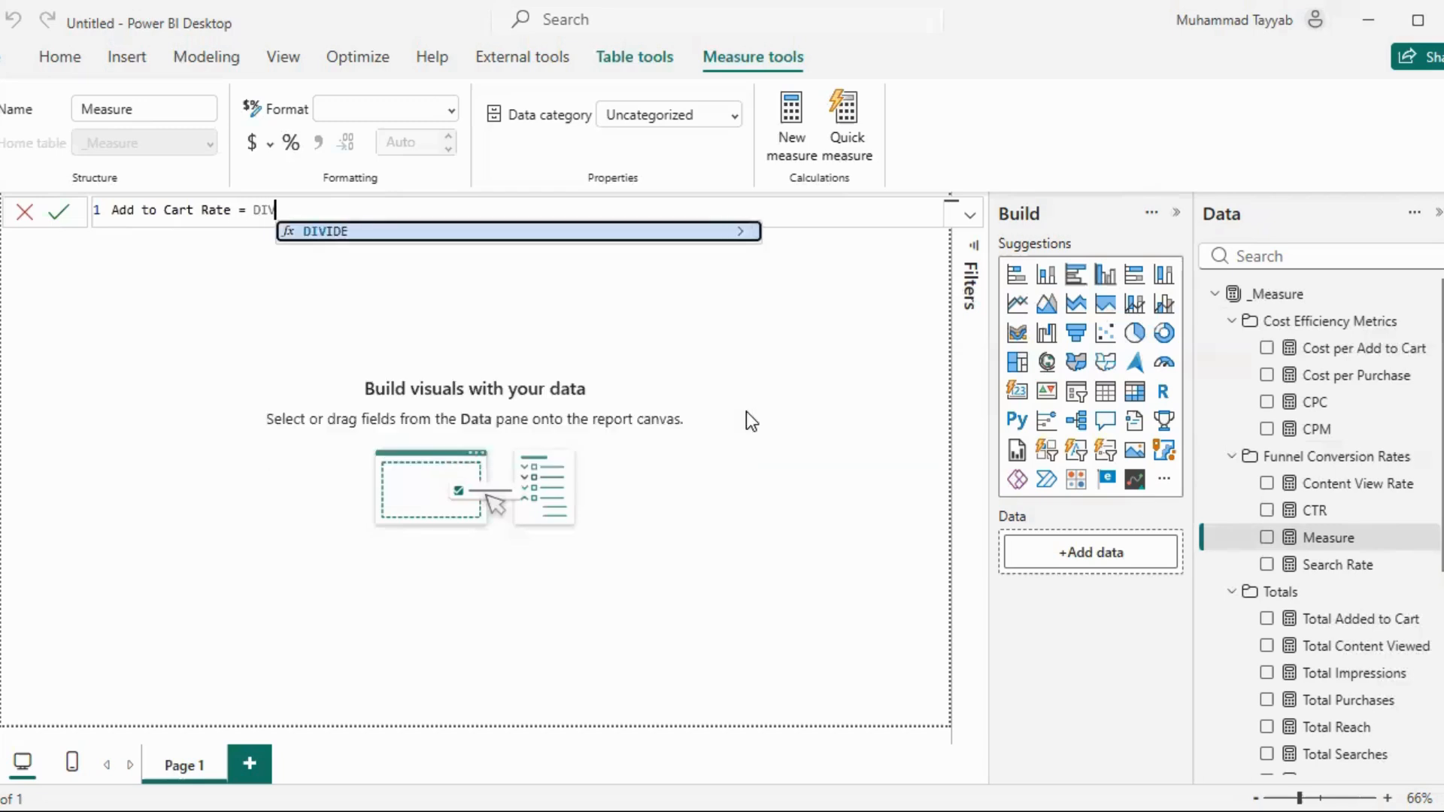
{"action": "type", "text": "IDE(Add"}
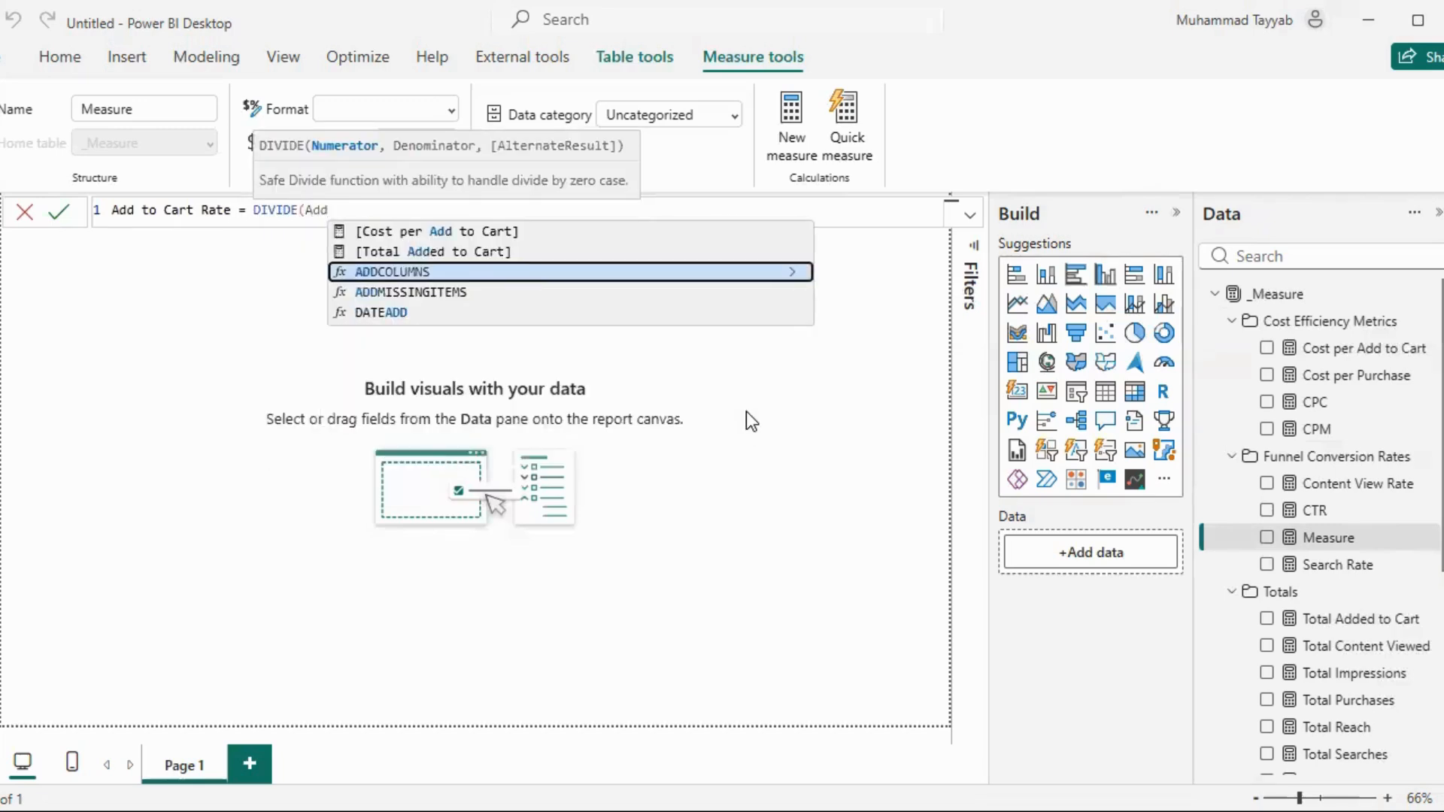
{"action": "key", "text": "Up"}
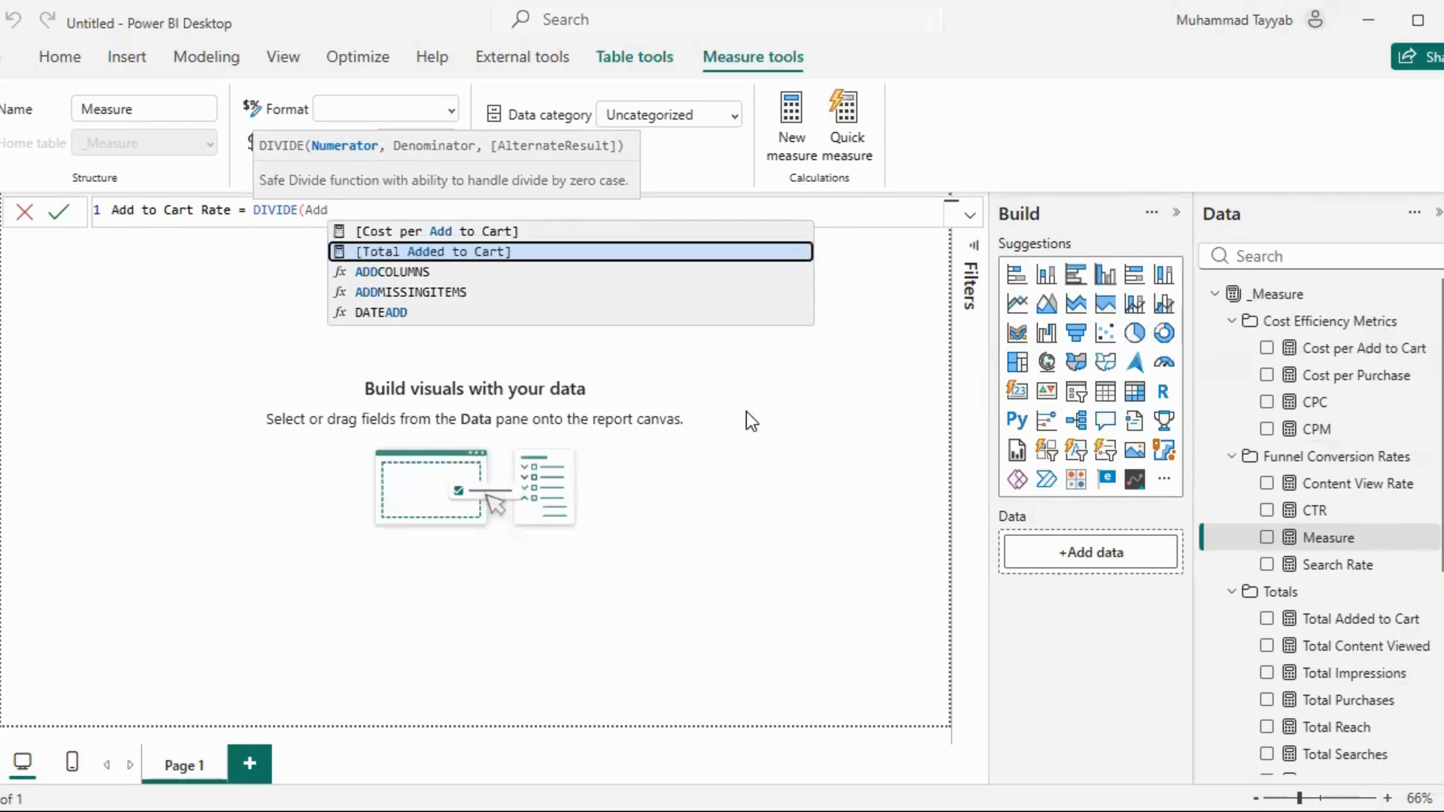
{"action": "key", "text": "Tab"}
Complete the Add to Cart Rate formula with [Total Content Viewed] as denominator, commit it and format the measure as a percentage
{"action": "type", "text": ", "}
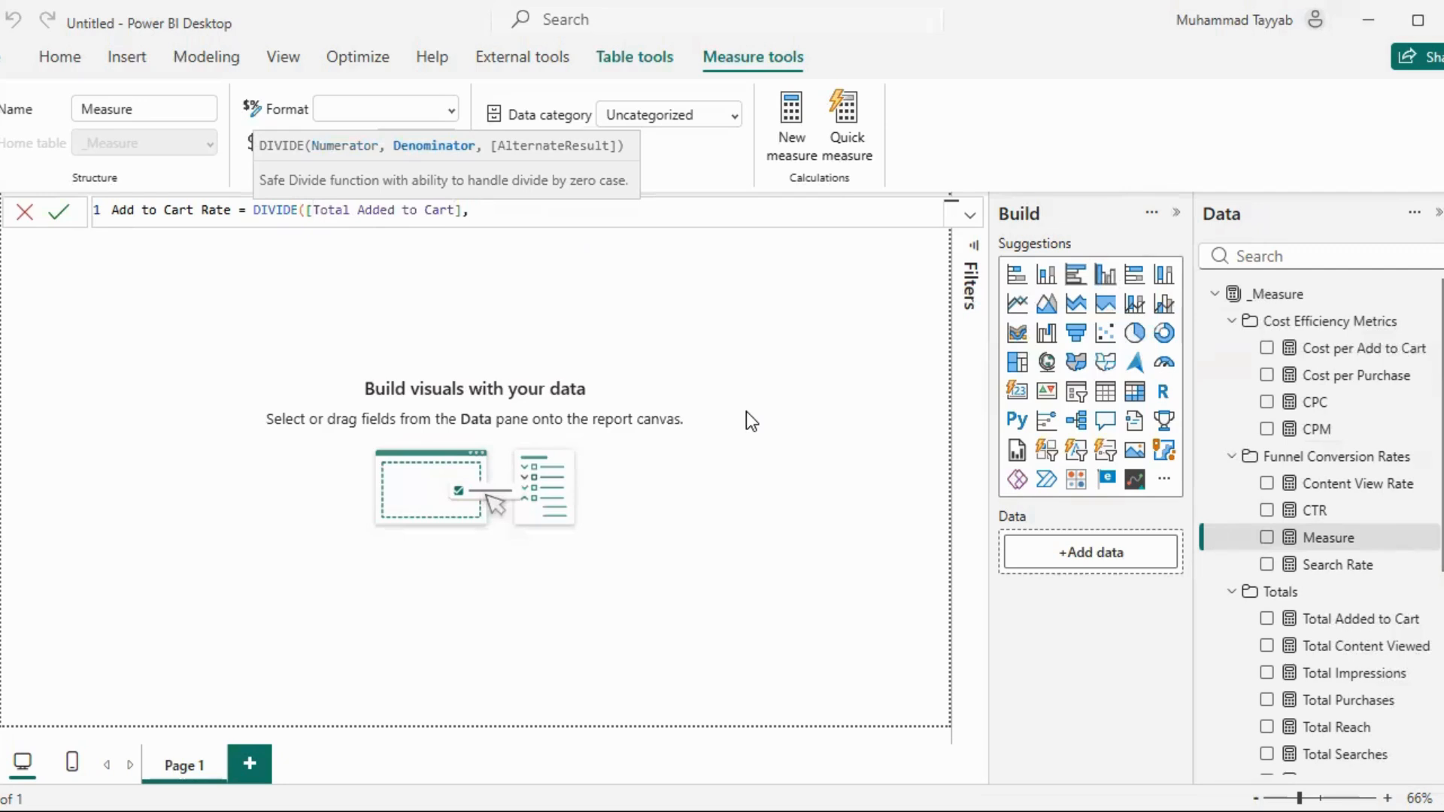
{"action": "type", "text": "vi"}
{"action": "key", "text": "Down"}
{"action": "key", "text": "Tab"}
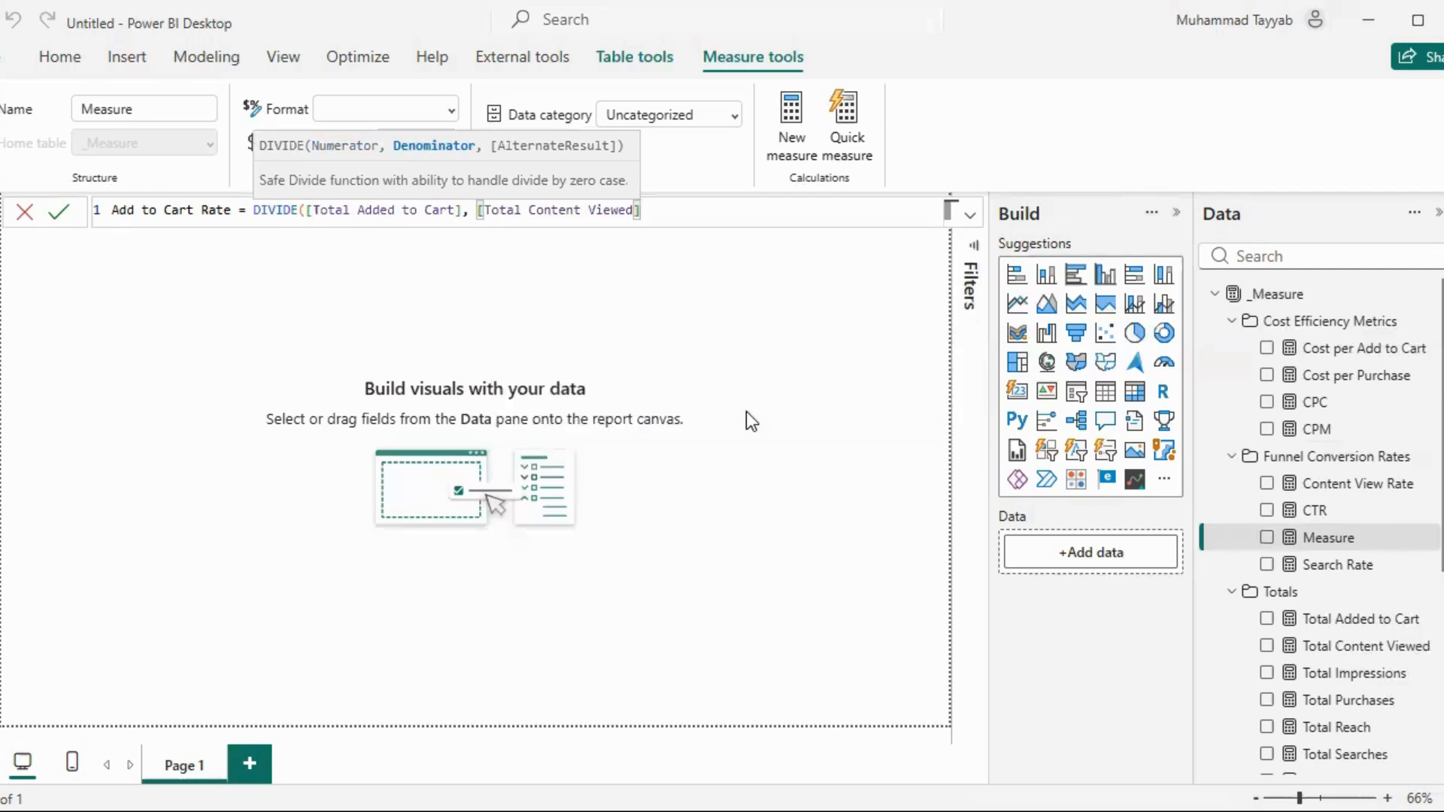
{"action": "type", "text": ")"}
{"action": "key", "text": "Return"}
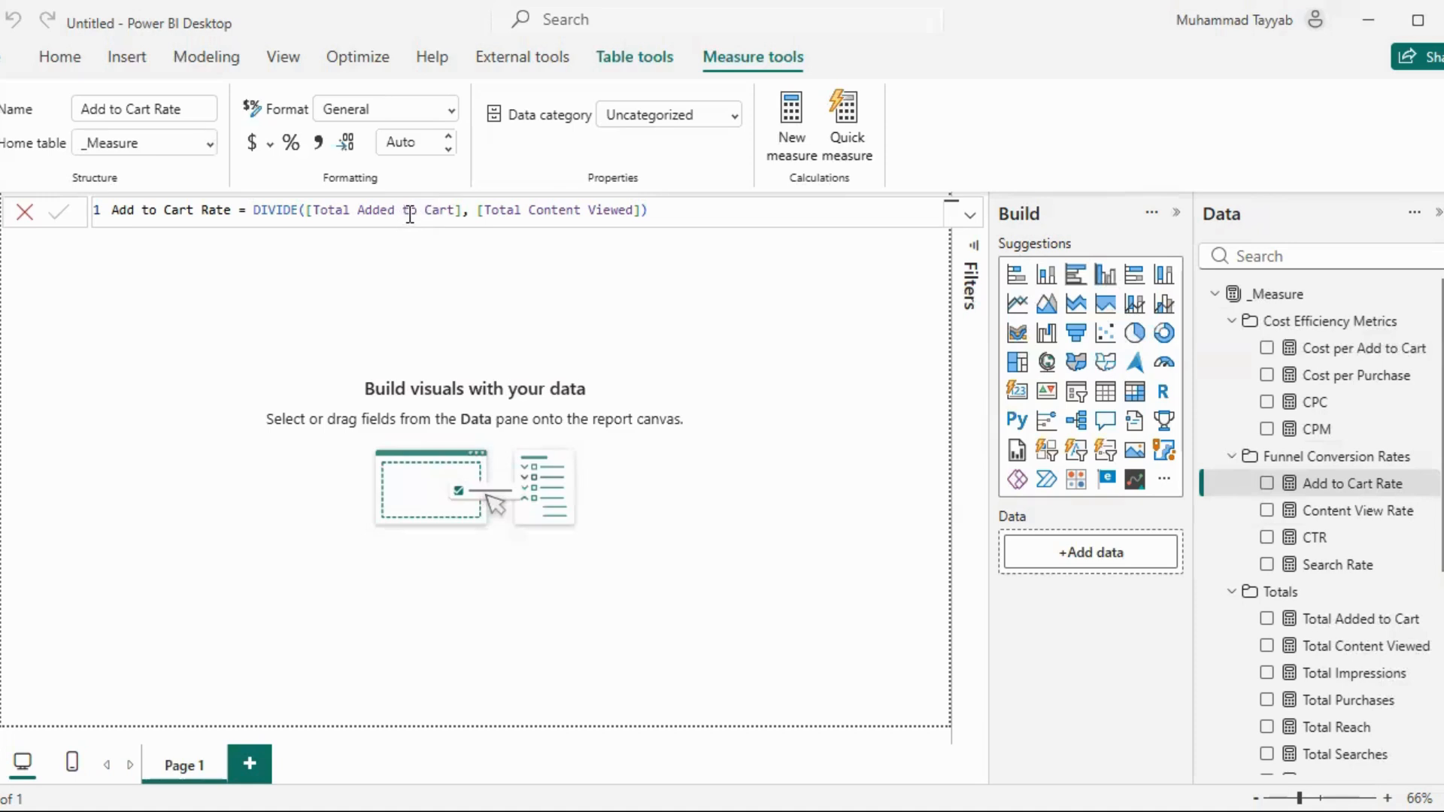
{"action": "left_click", "coordinate": [294, 151]}
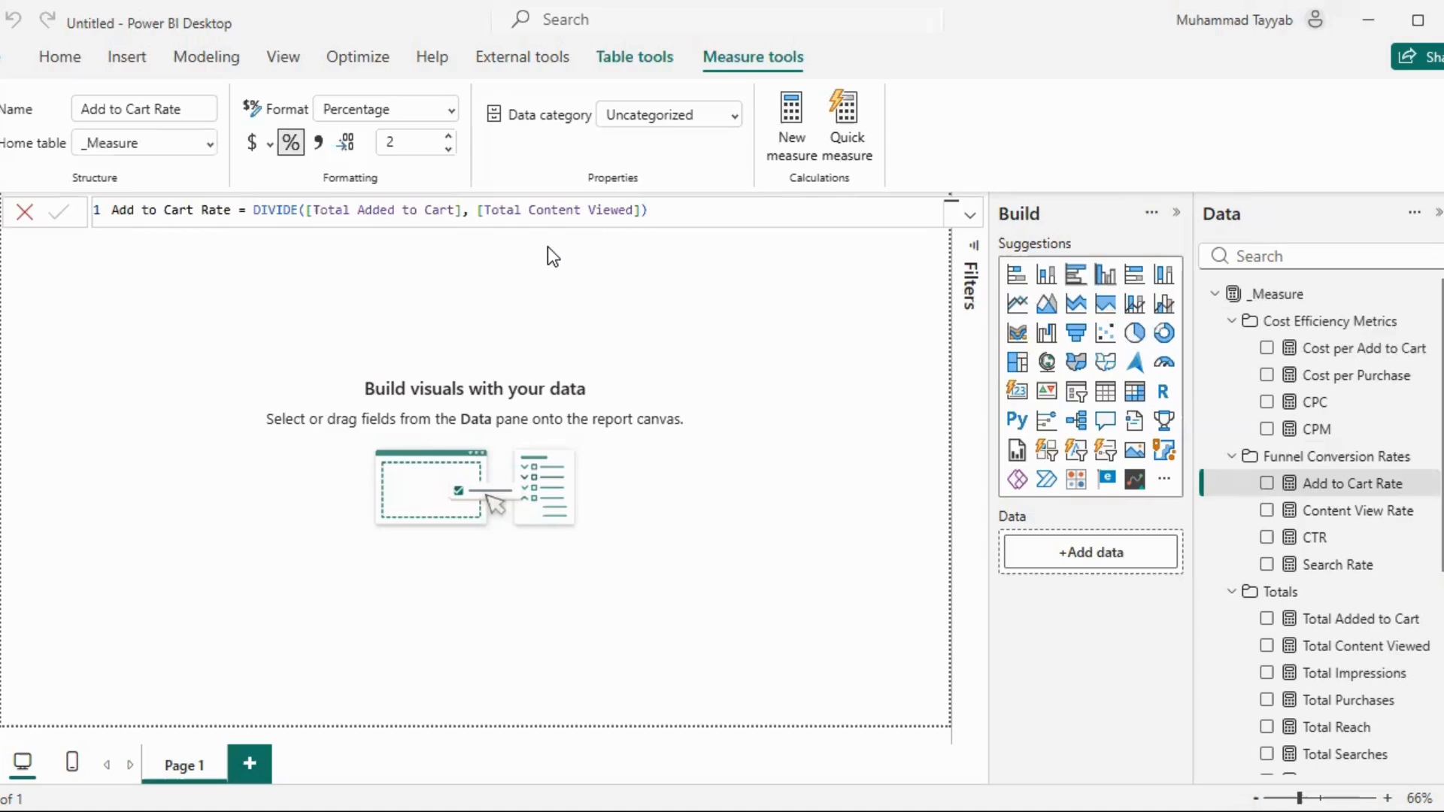
{"action": "left_click", "coordinate": [594, 252]}
Start a new measure named Purchase Rate in the Funnel Conversion Rates folder, using DIVIDE with [Total Purchases] as numerator
{"action": "left_click", "coordinate": [1428, 459]}
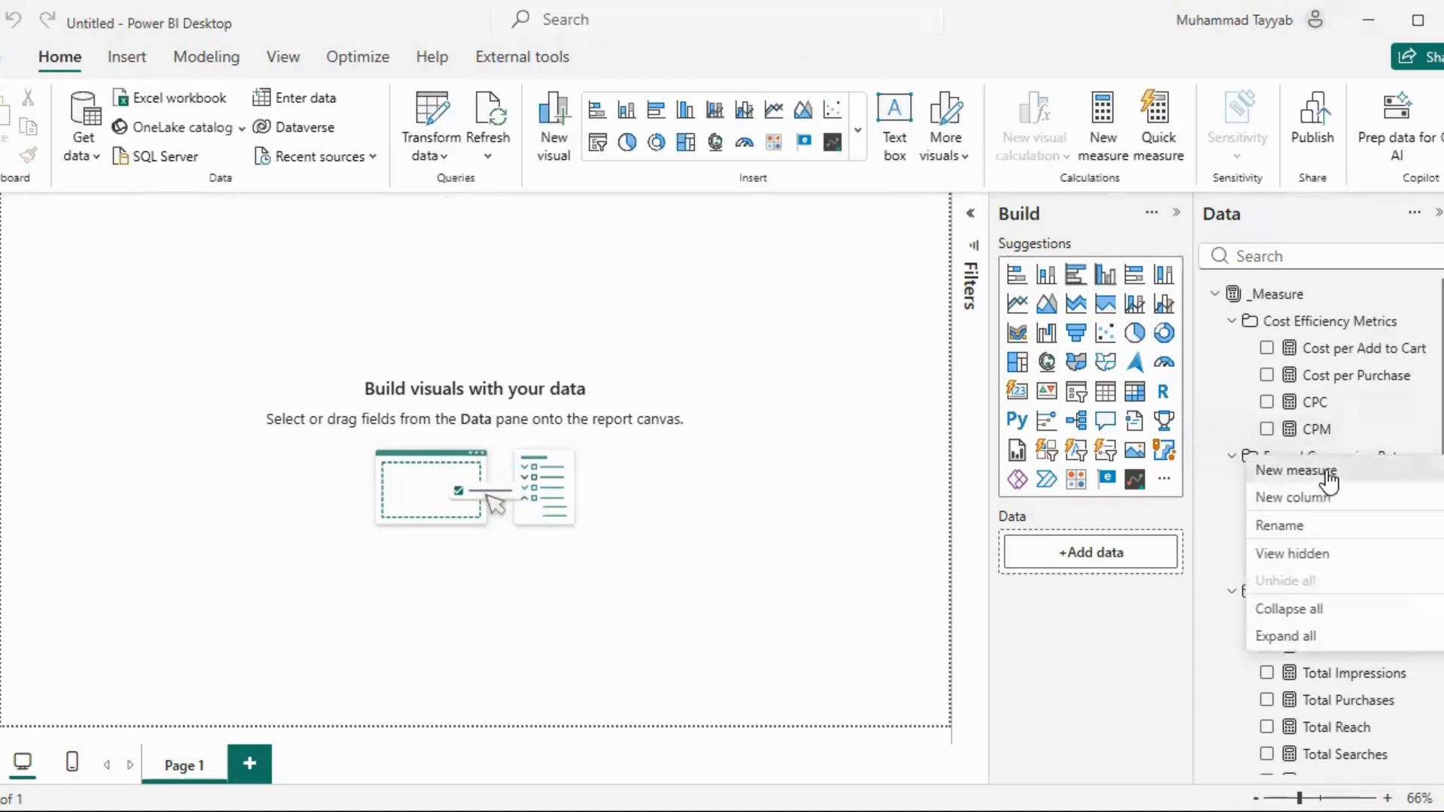
{"action": "left_click", "coordinate": [1328, 473]}
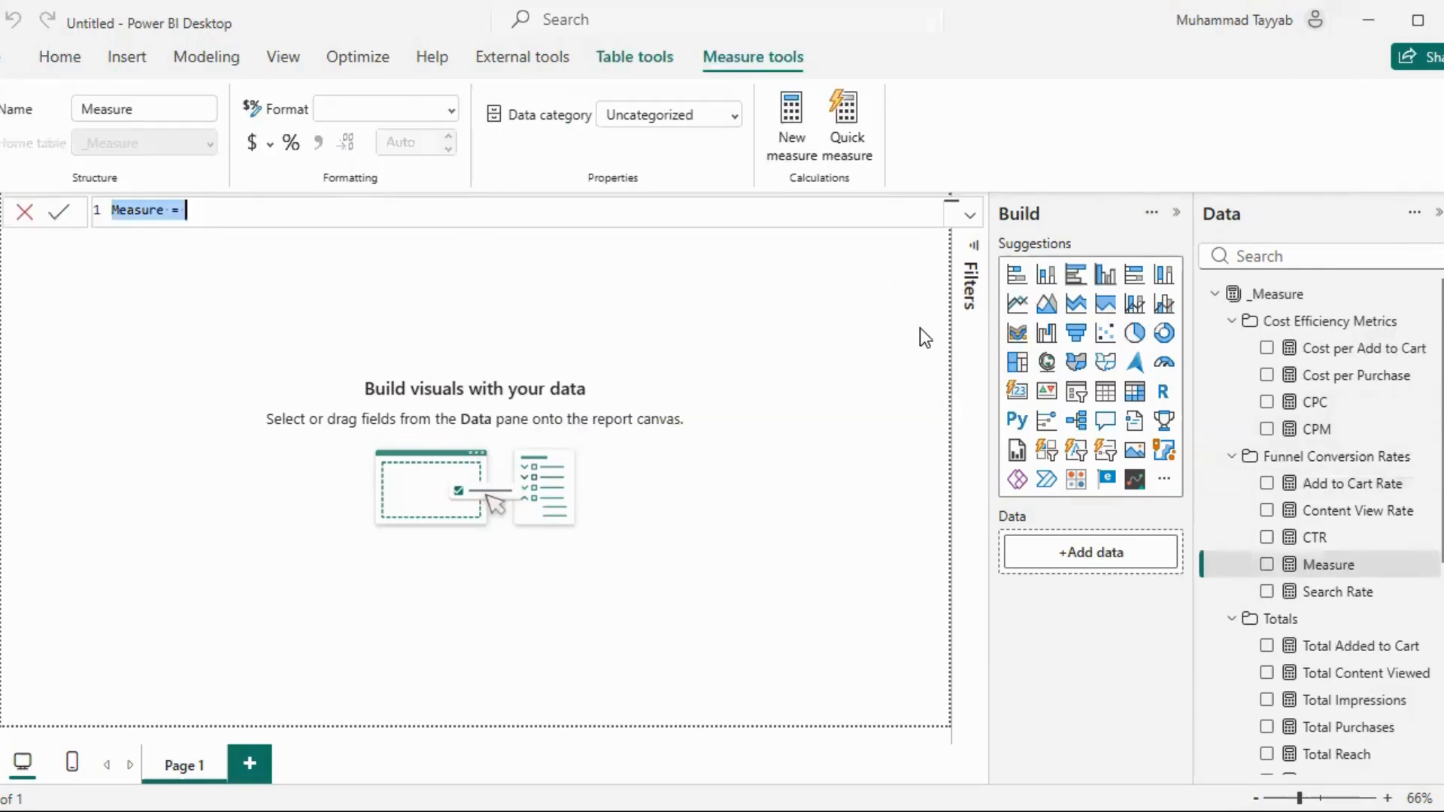
{"action": "type", "text": "P"}
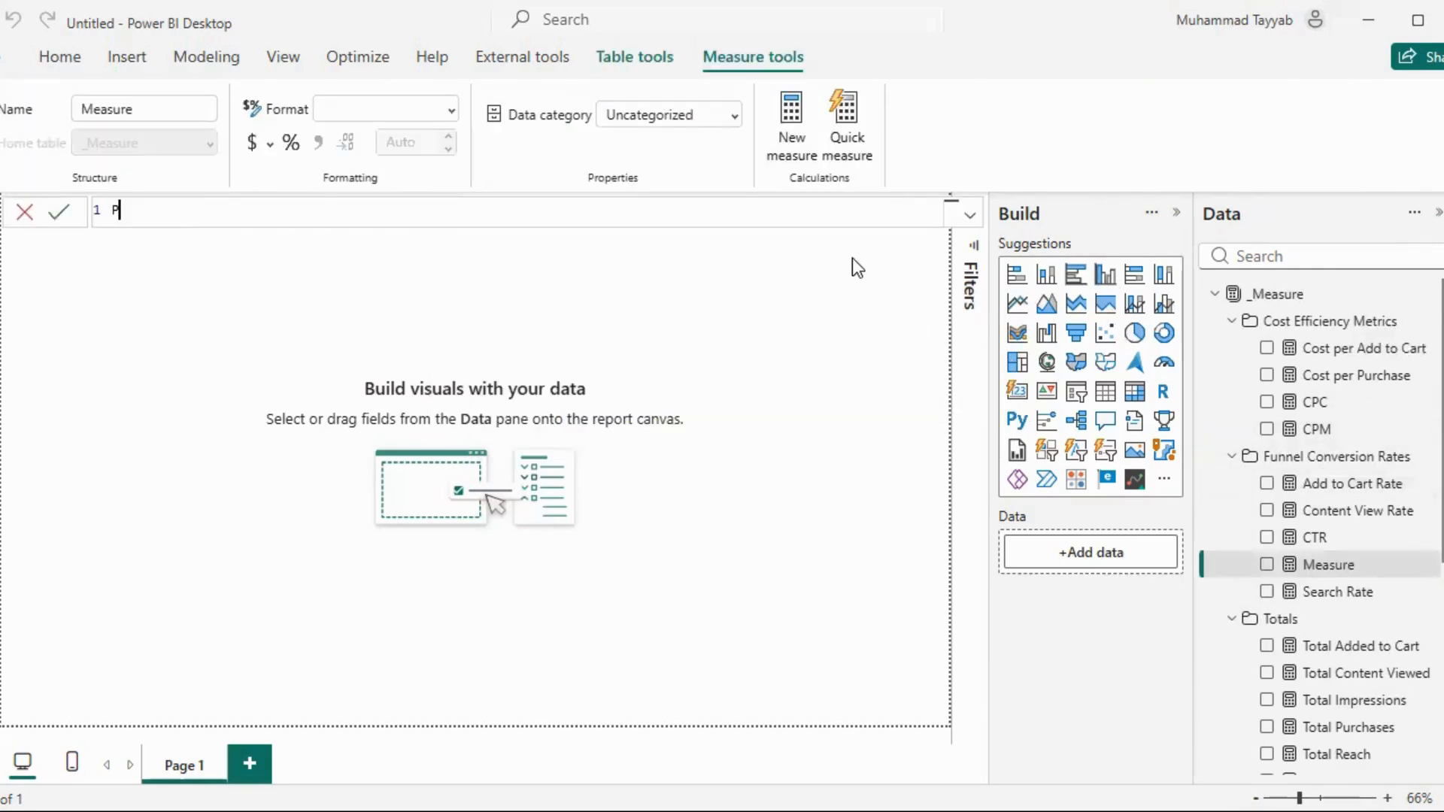
{"action": "type", "text": "urchase Rate = DIV"}
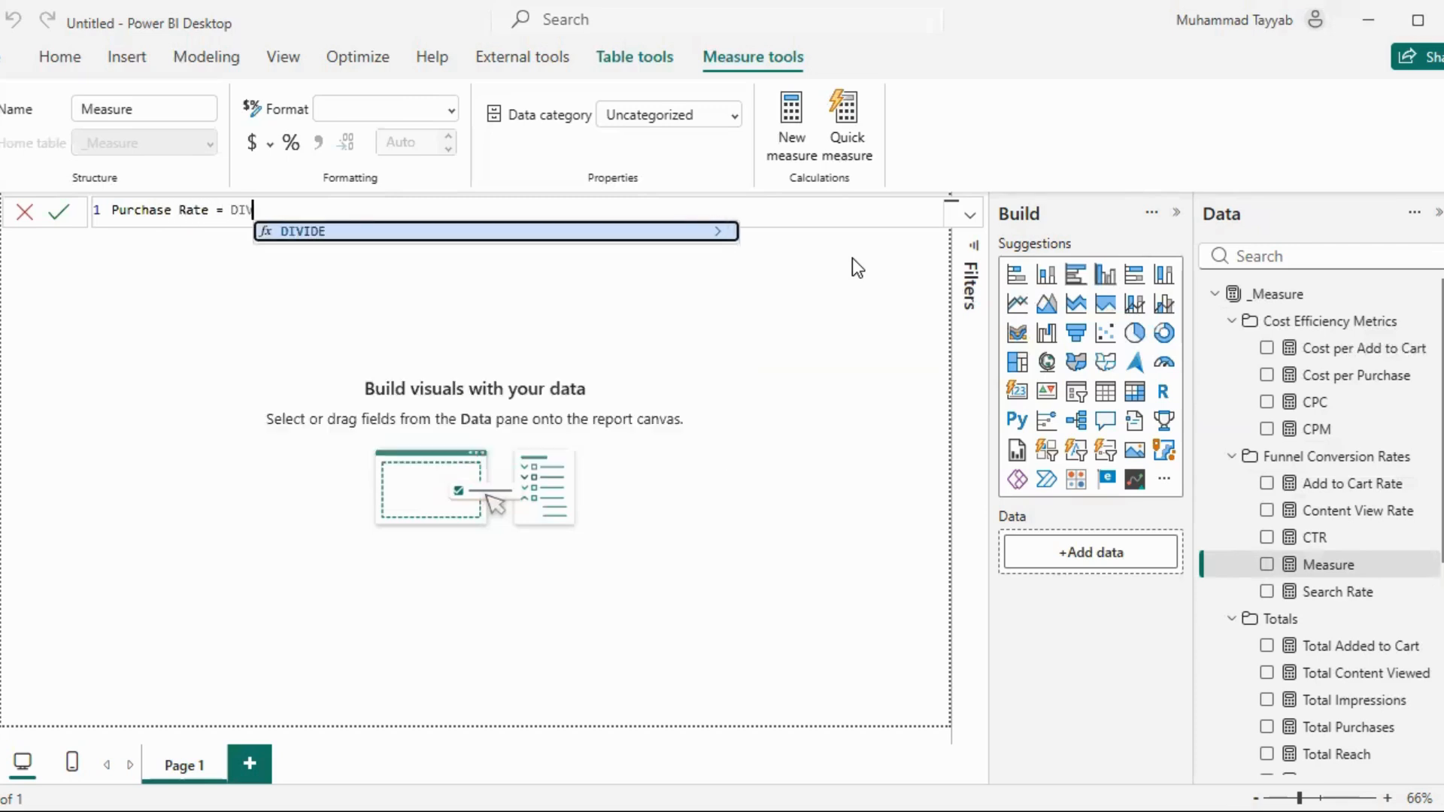
{"action": "type", "text": "IDE([Total Purchases]"}
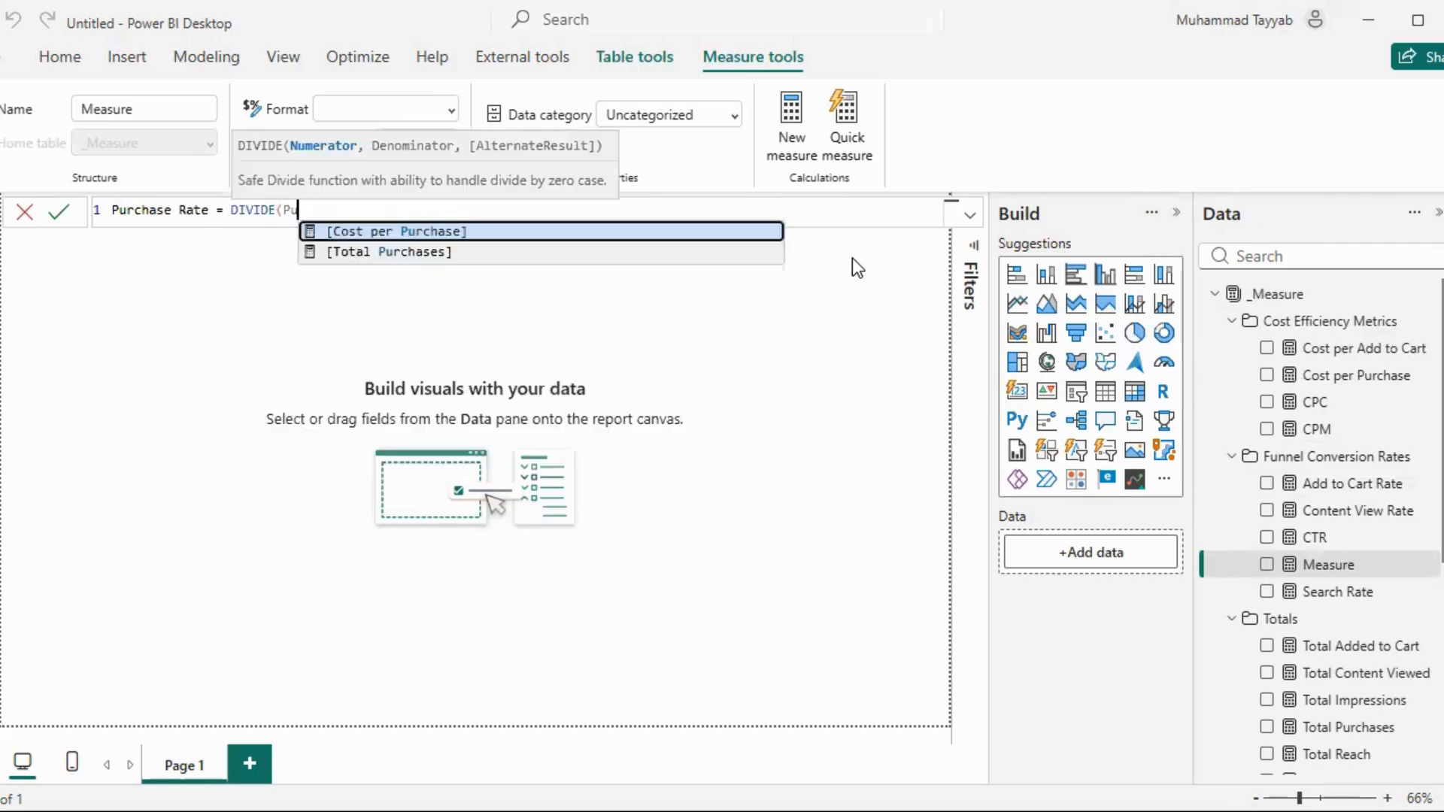
{"action": "type", "text": ", "}
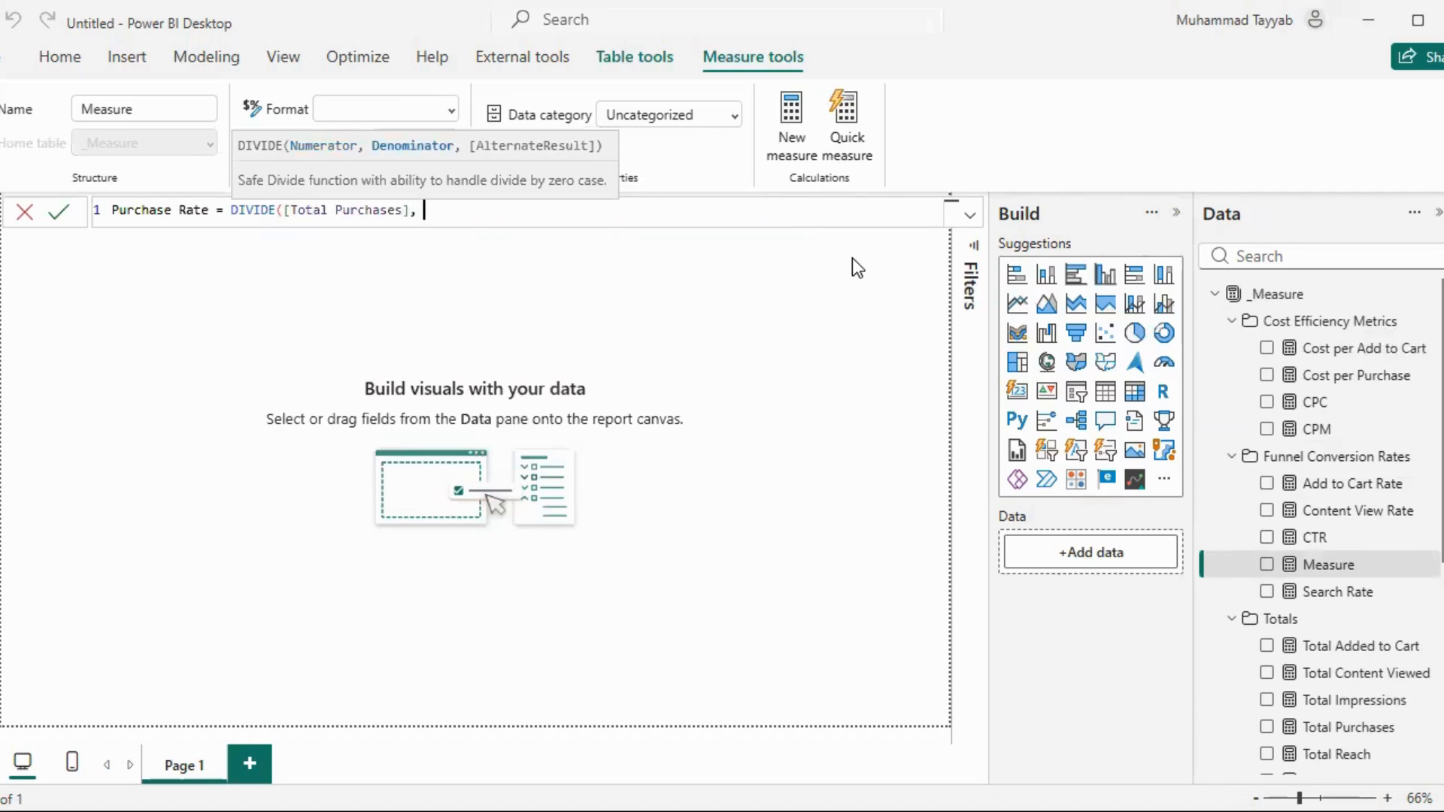
{"action": "type", "text": "Add"}
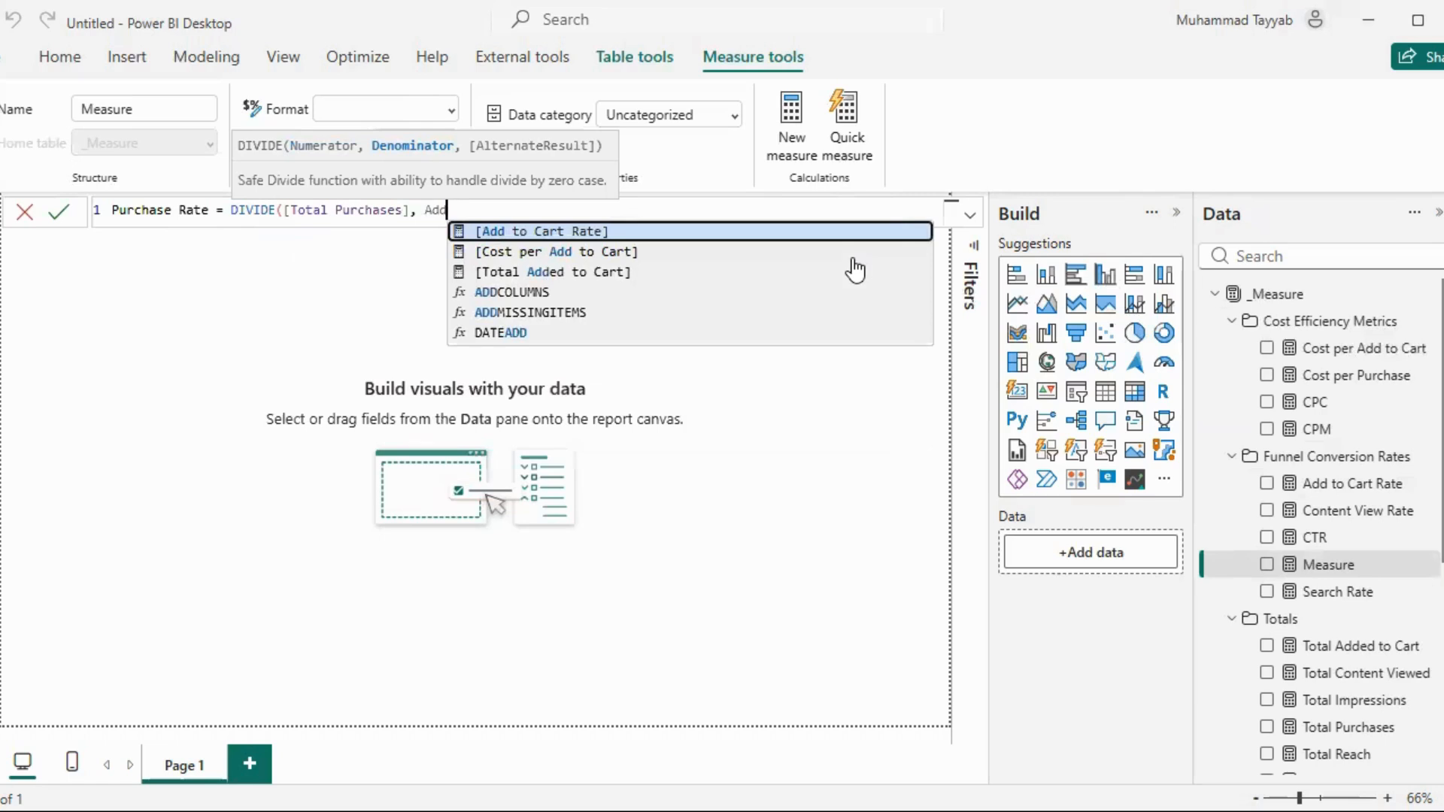
Complete the Purchase Rate formula with [Total Added to Cart] as denominator, commit it and format the measure as a percentage
{"action": "key", "text": "Down"}
{"action": "key", "text": "Down"}
{"action": "key", "text": "Tab"}
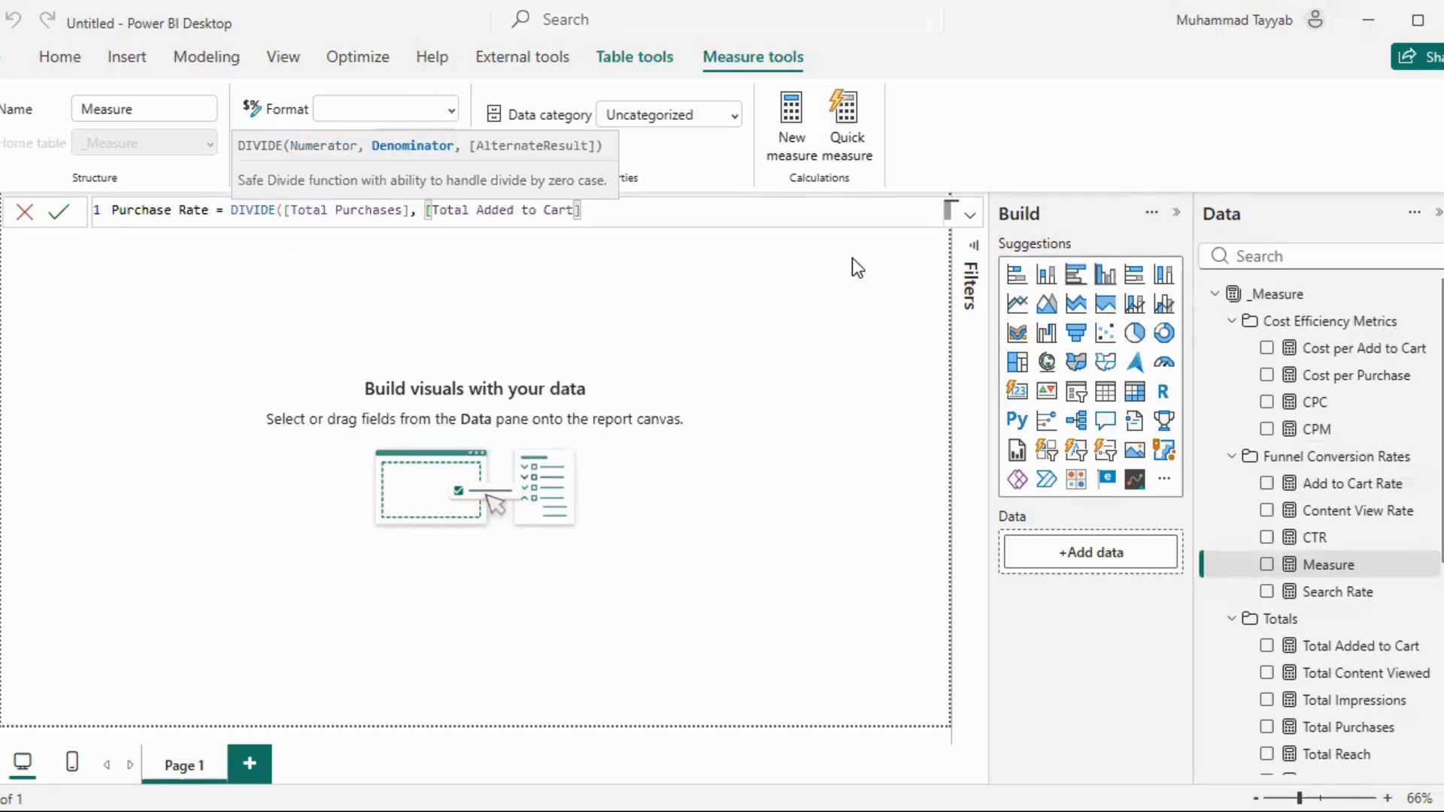
{"action": "type", "text": ")"}
{"action": "key", "text": "Return"}
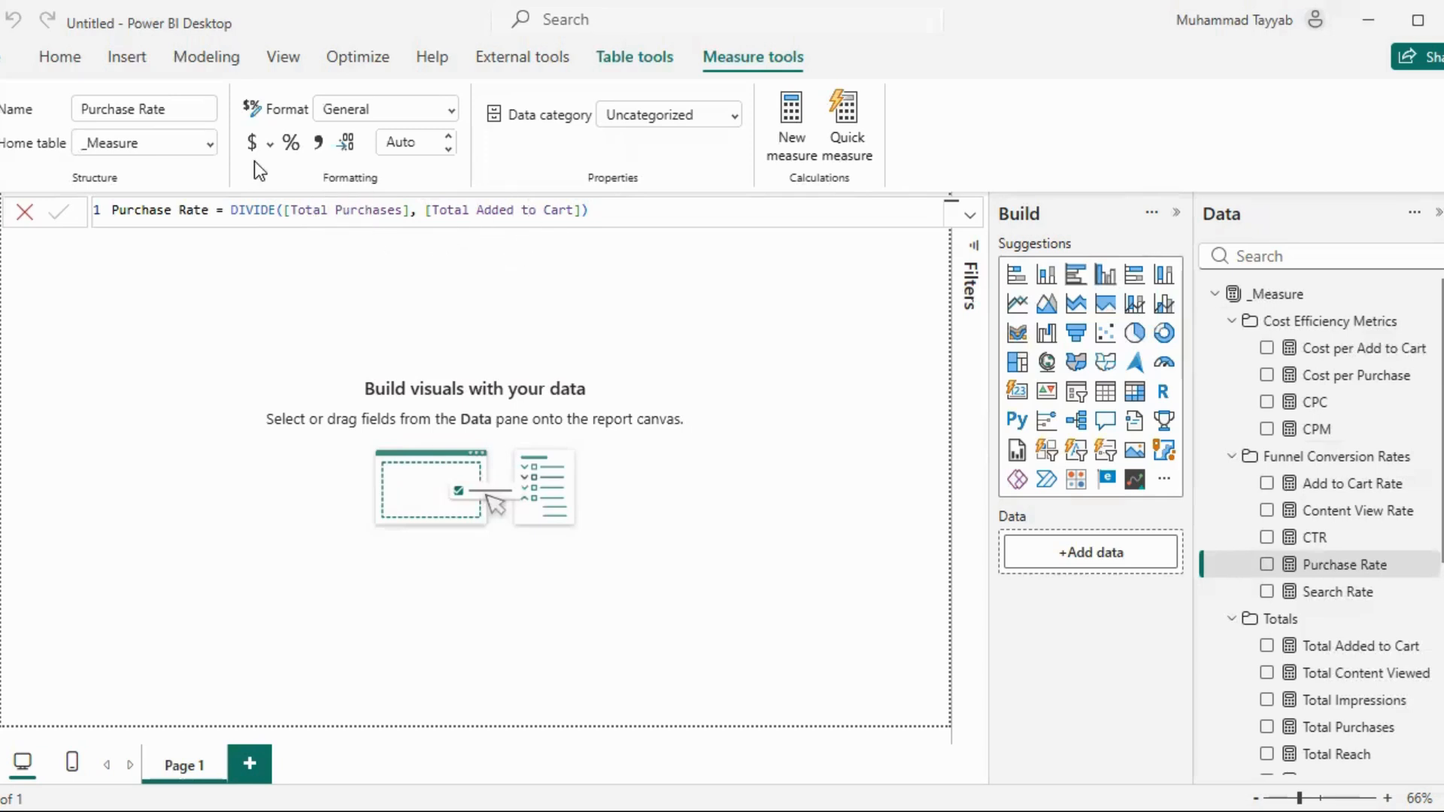
{"action": "left_click", "coordinate": [298, 150]}
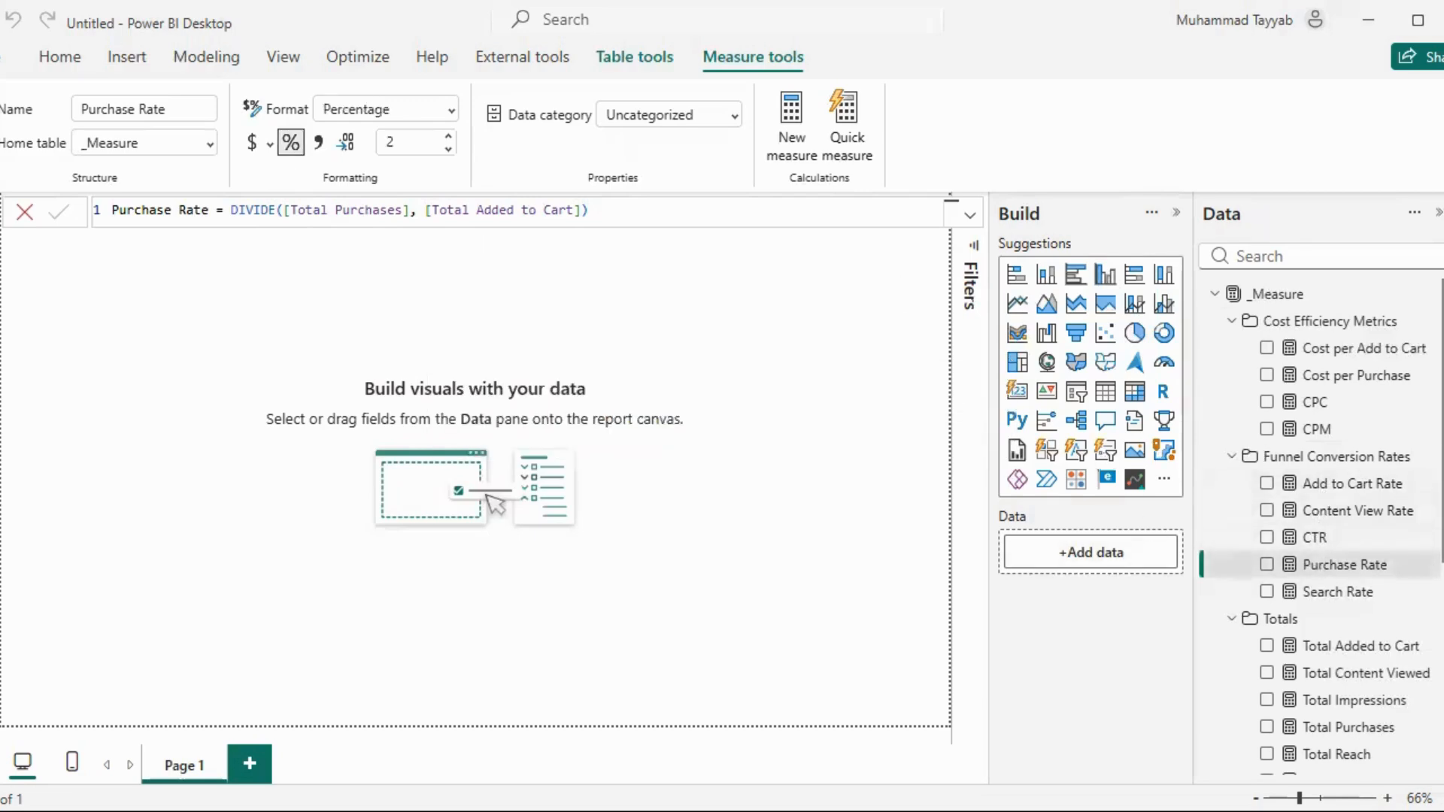
{"action": "left_click", "coordinate": [485, 281]}
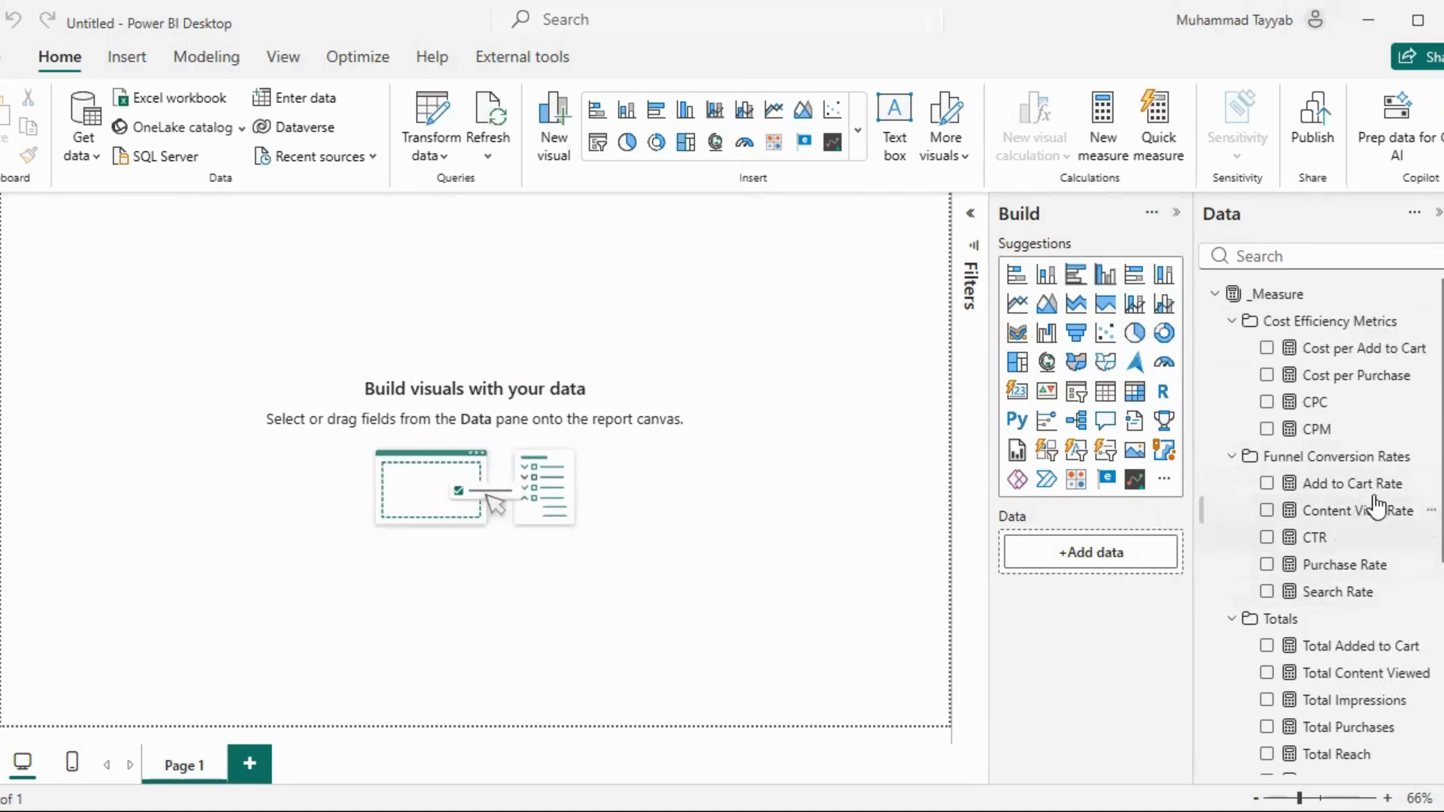
Start a new measure named Overall Conversion Rate in the Funnel Conversion Rates folder, using DIVIDE with [Total Purchases] as numerator
{"action": "left_click", "coordinate": [1433, 459]}
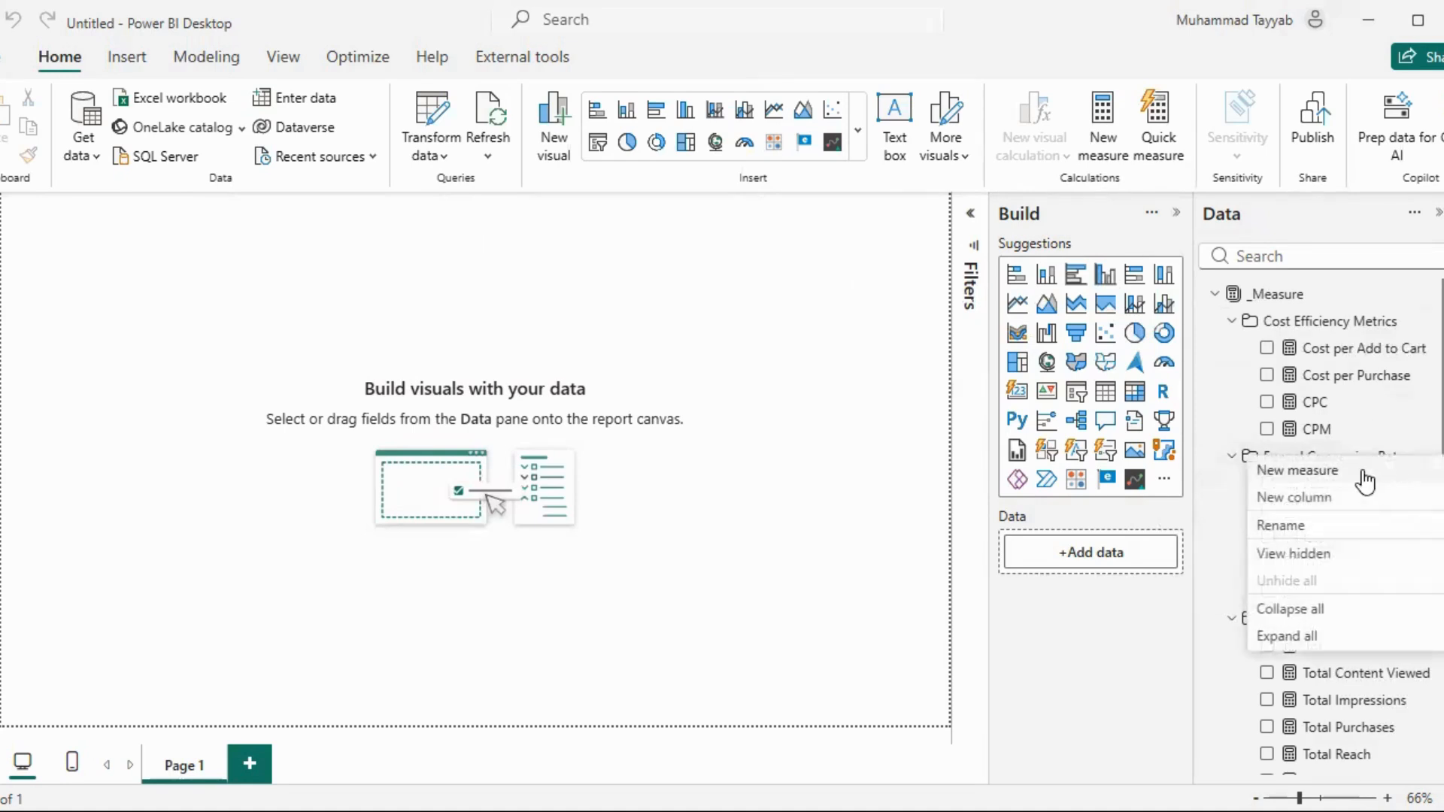
{"action": "left_click", "coordinate": [1298, 470]}
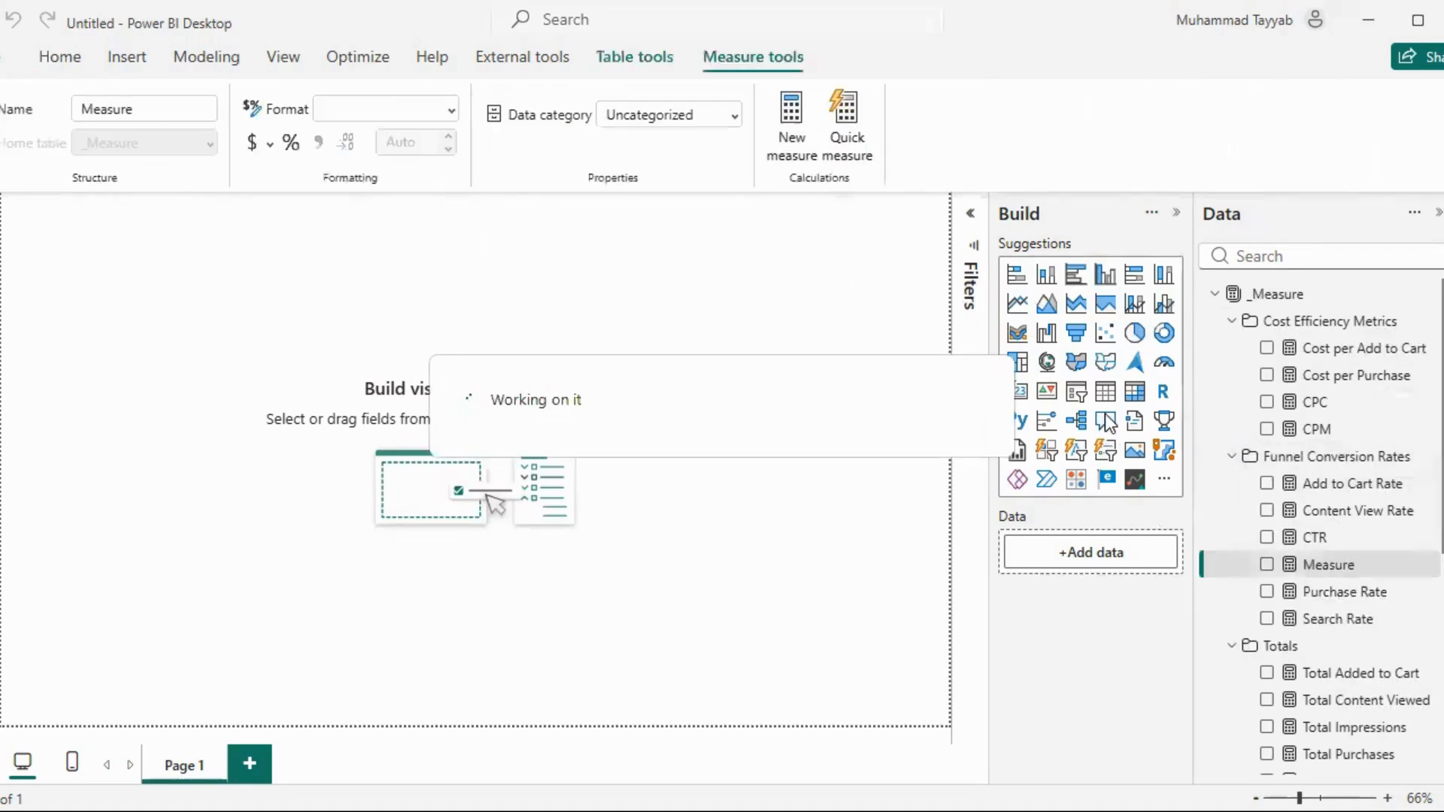
{"action": "type", "text": "Ove"}
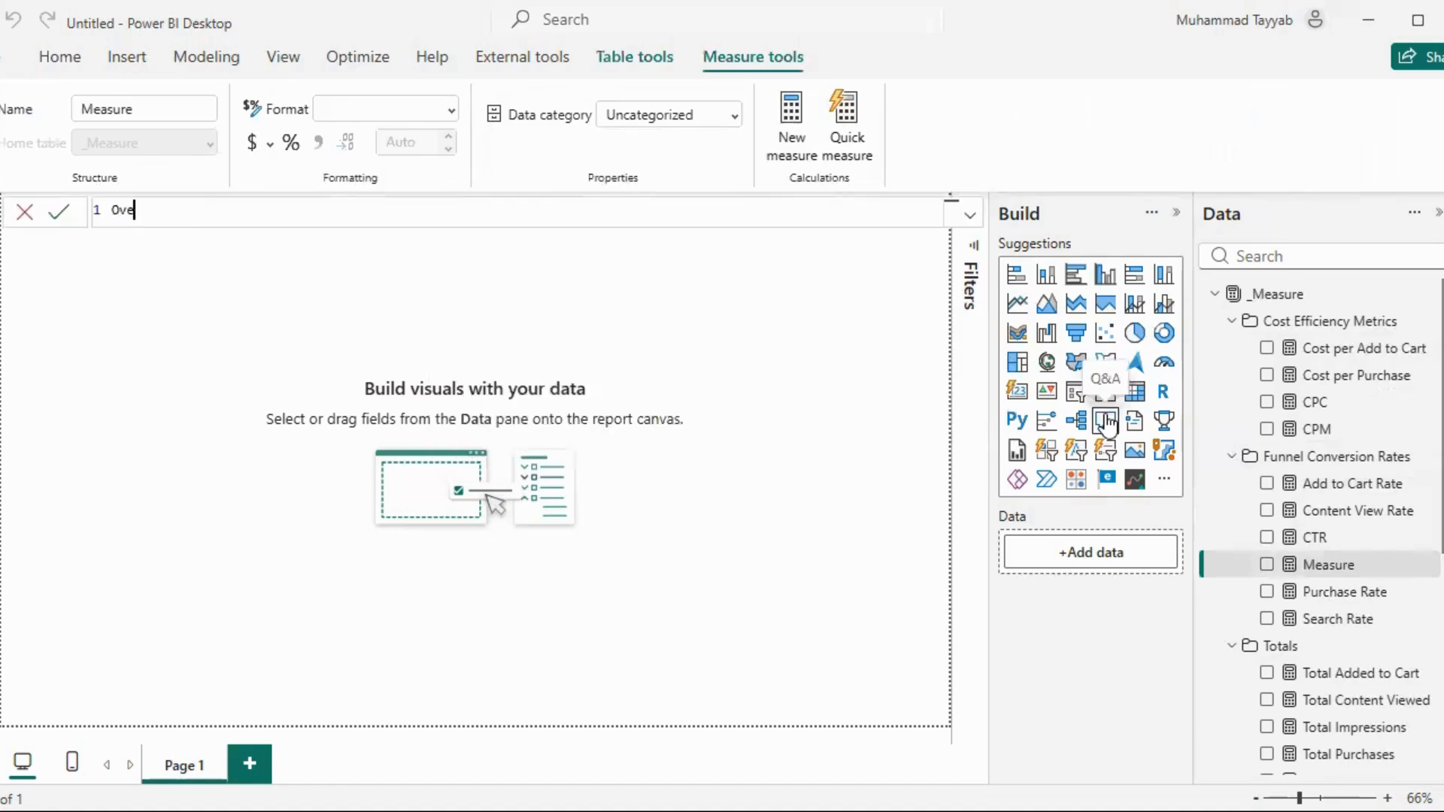
{"action": "type", "text": "rall Conversion Rate "}
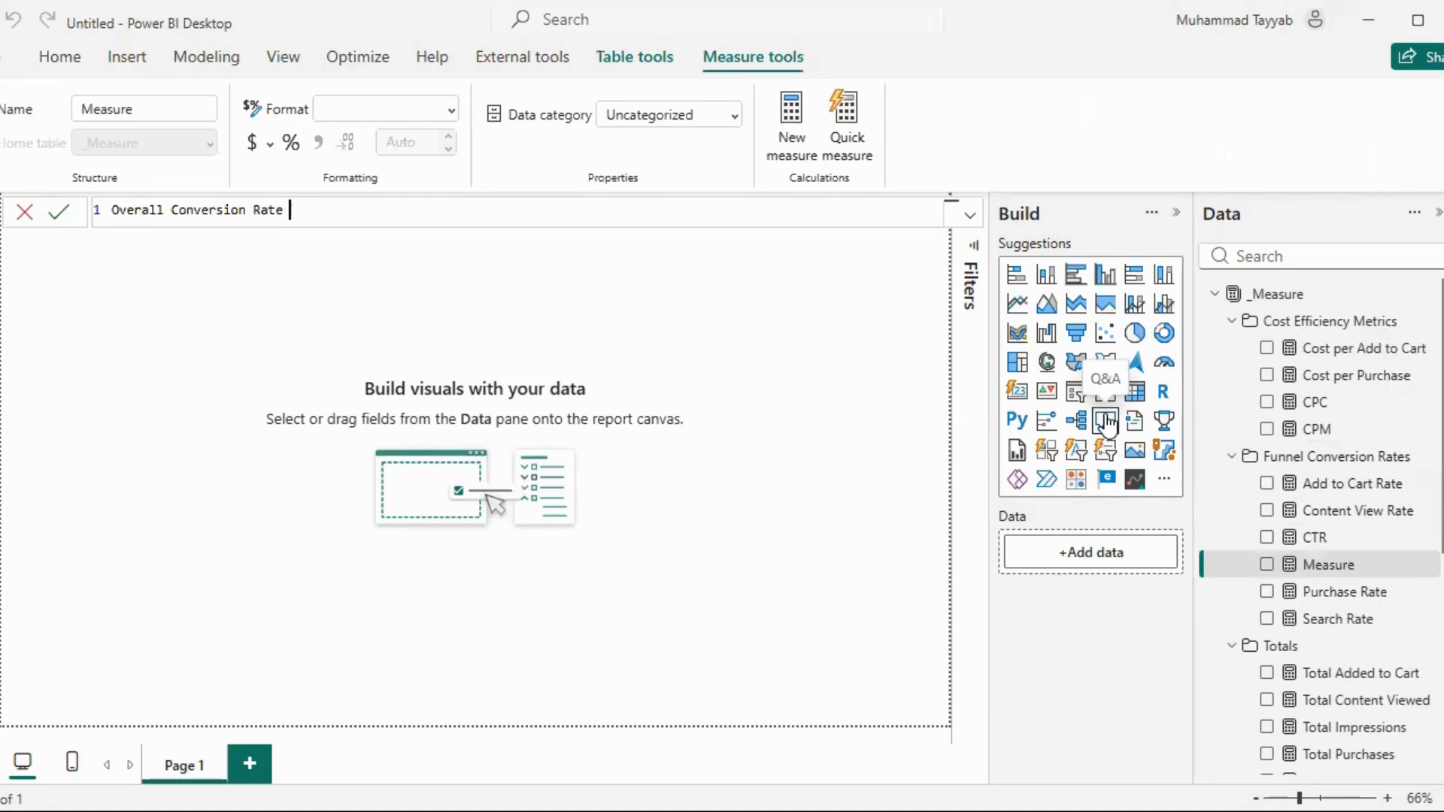
{"action": "type", "text": "= DIVIDE(Purch"}
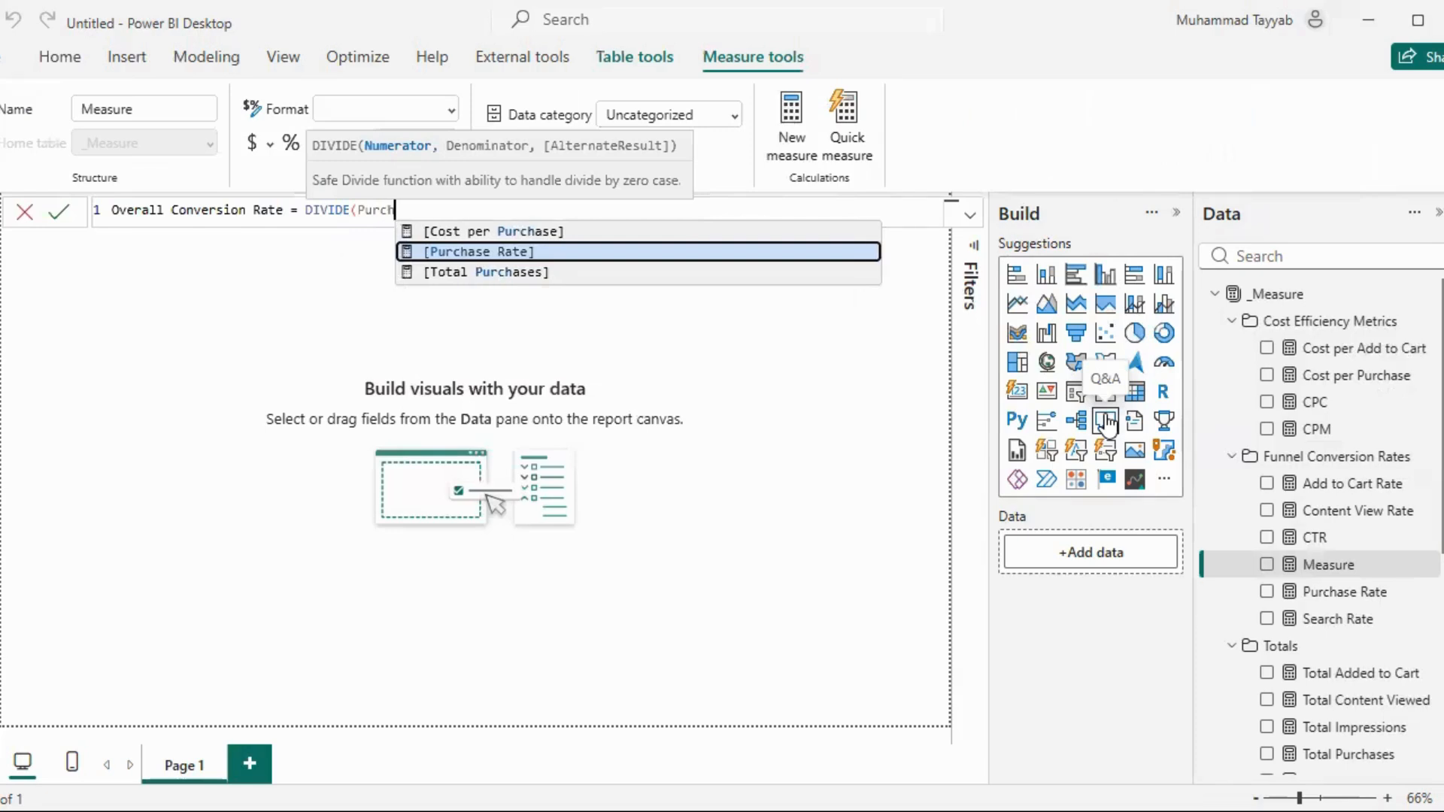
{"action": "key", "text": "Down"}
{"action": "key", "text": "Tab"}
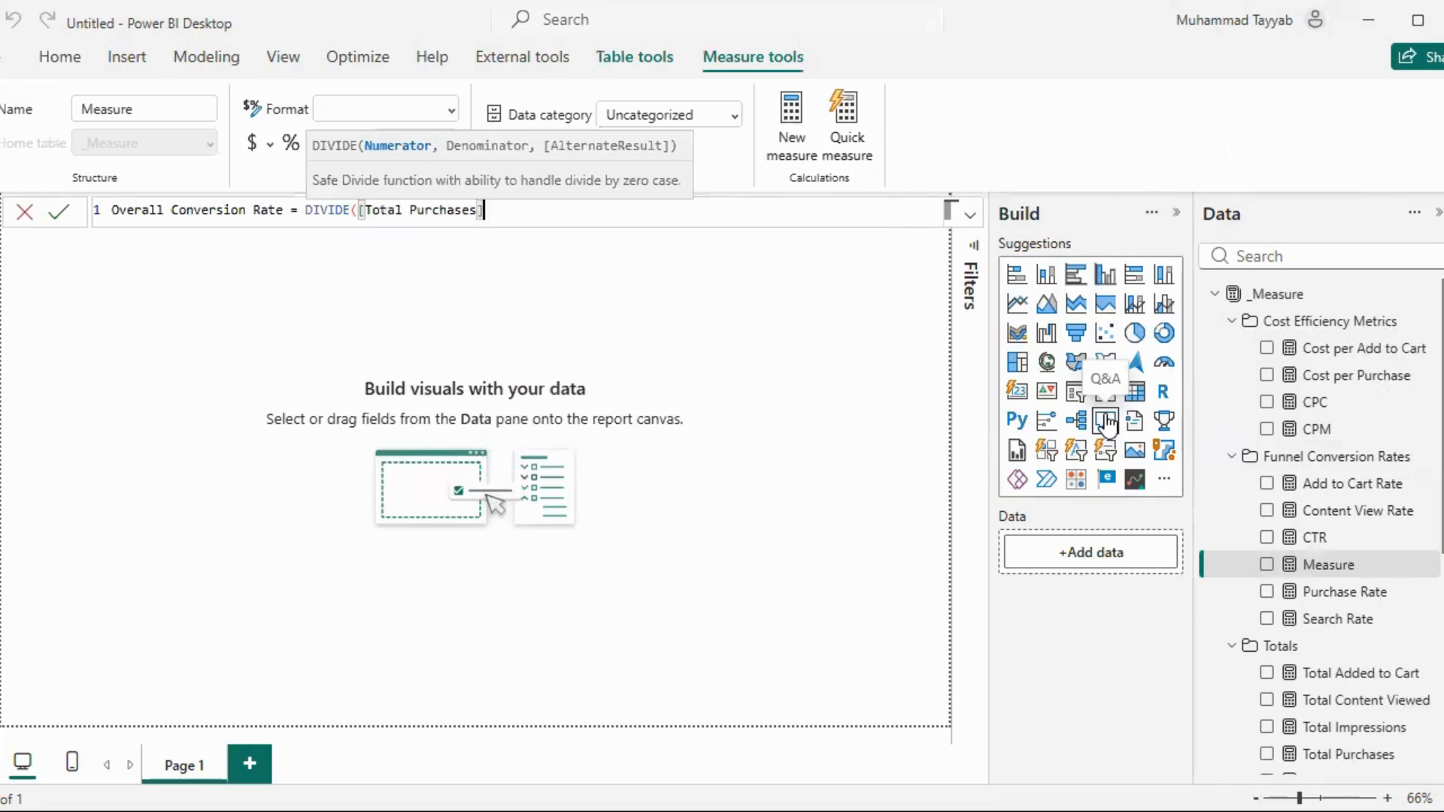
Complete the Overall Conversion Rate formula with [Total Impressions] as denominator, commit it and format the measure as a percentage
{"action": "type", "text": ", Imp"}
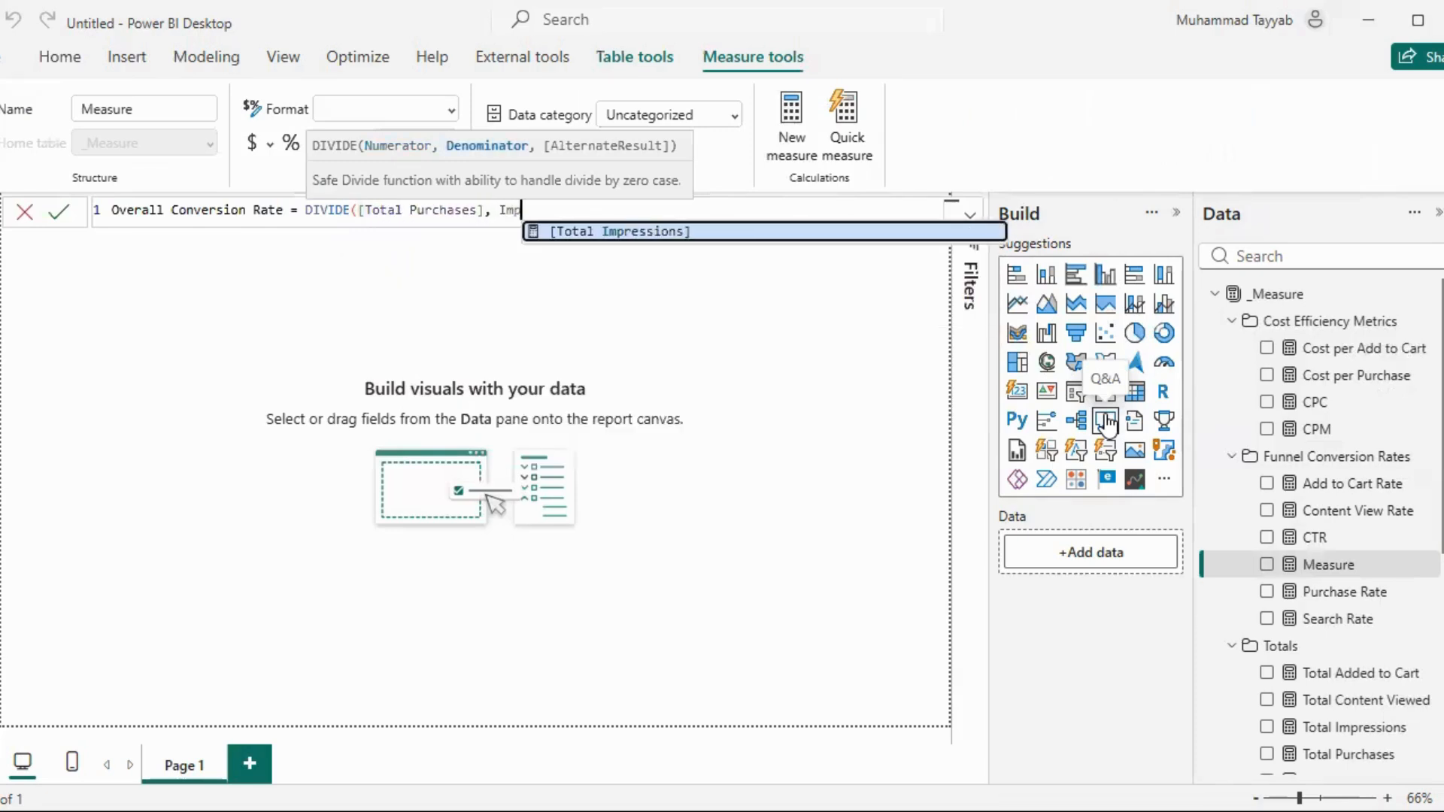
{"action": "key", "text": "Tab"}
{"action": "type", "text": ")"}
{"action": "key", "text": "Return"}
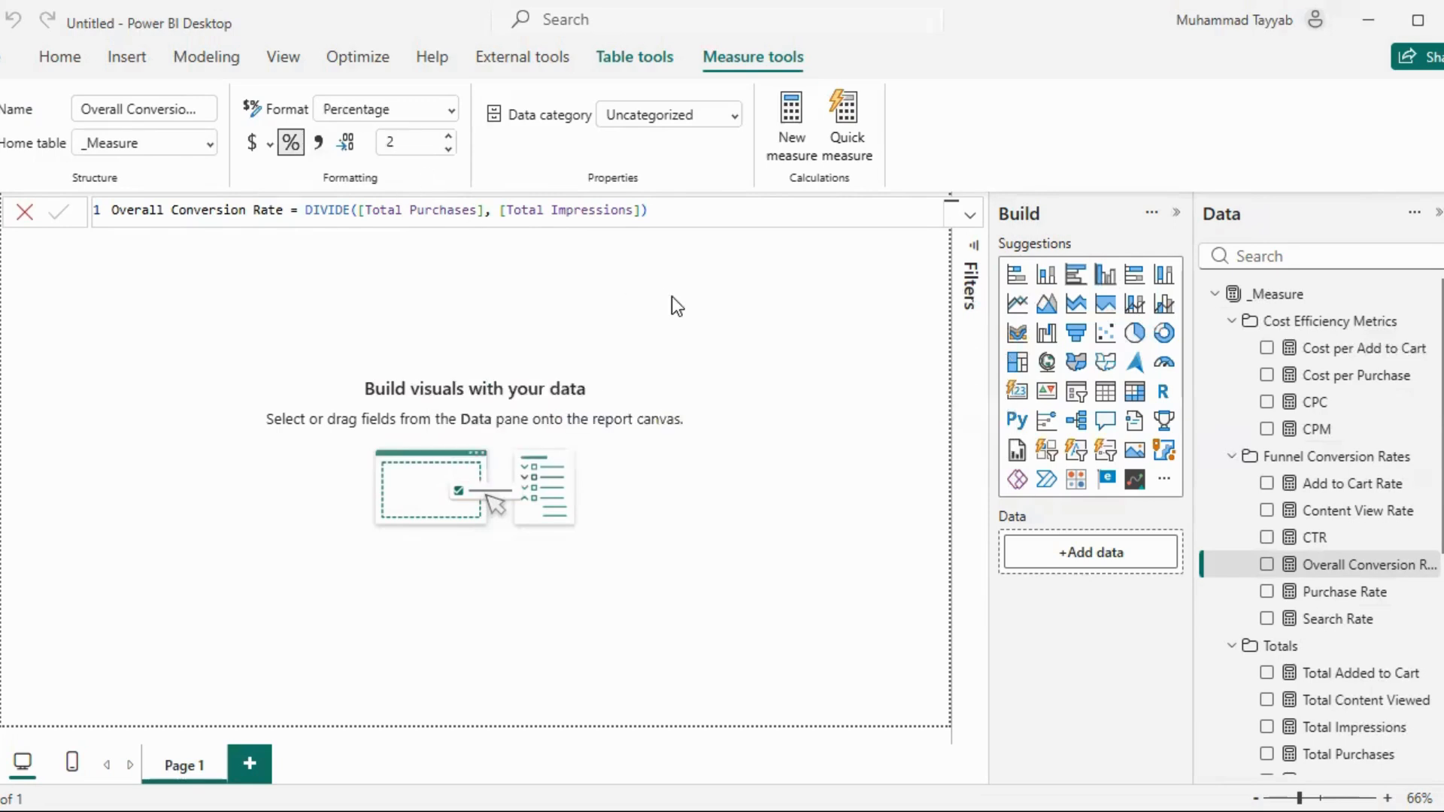
Review the measures in the Cost Efficiency Metrics, Funnel Conversion Rates and Totals folders and the AB_Campaign_Data fields
{"action": "scroll", "coordinate": [1351, 485], "scroll_direction": "down", "scroll_amount": 3}
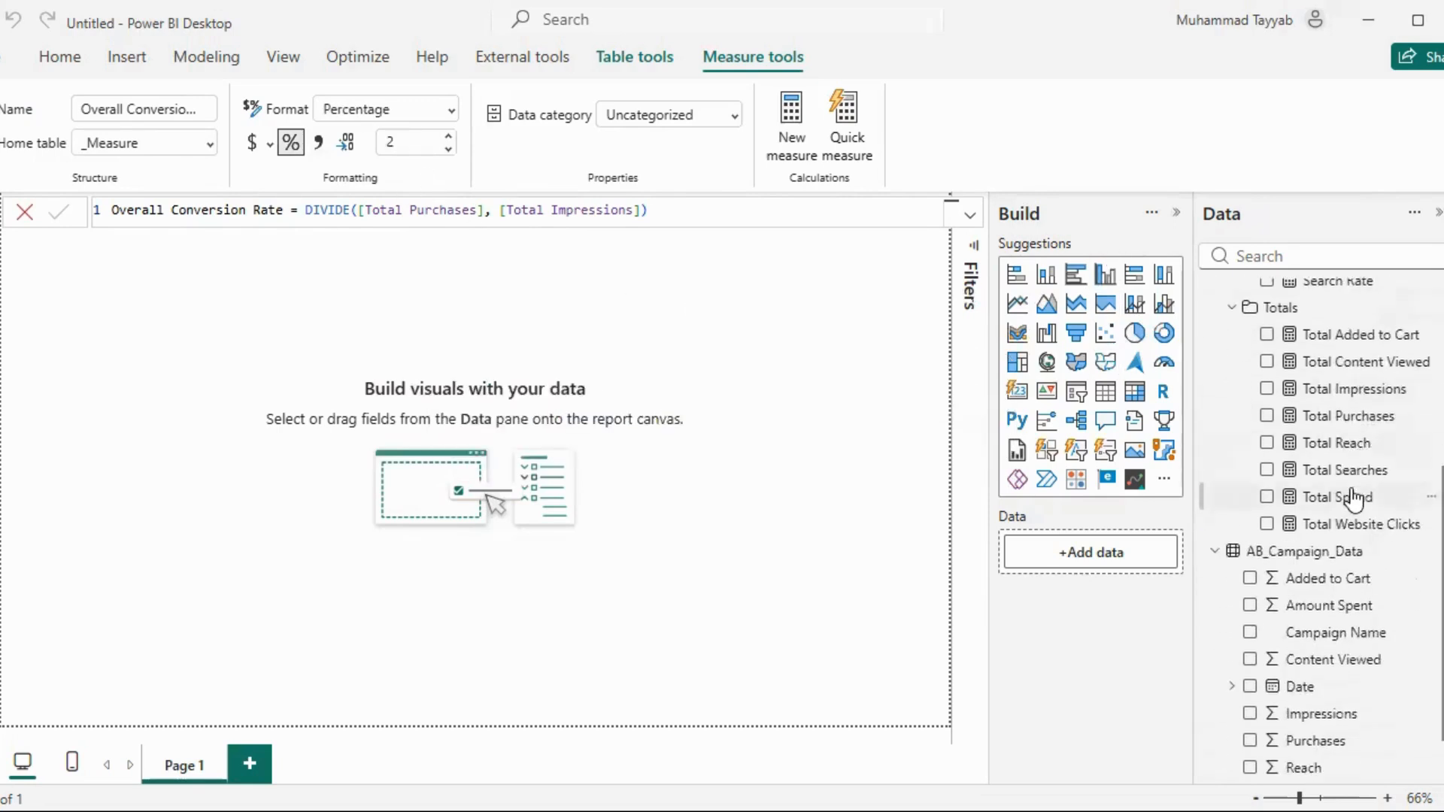
{"action": "scroll", "coordinate": [1344, 454], "scroll_direction": "up", "scroll_amount": 5}
{"action": "scroll", "coordinate": [1321, 421], "scroll_direction": "down", "scroll_amount": 3}
{"action": "scroll", "coordinate": [1321, 386], "scroll_direction": "up", "scroll_amount": 3}
{"action": "scroll", "coordinate": [1292, 444], "scroll_direction": "down", "scroll_amount": 5}
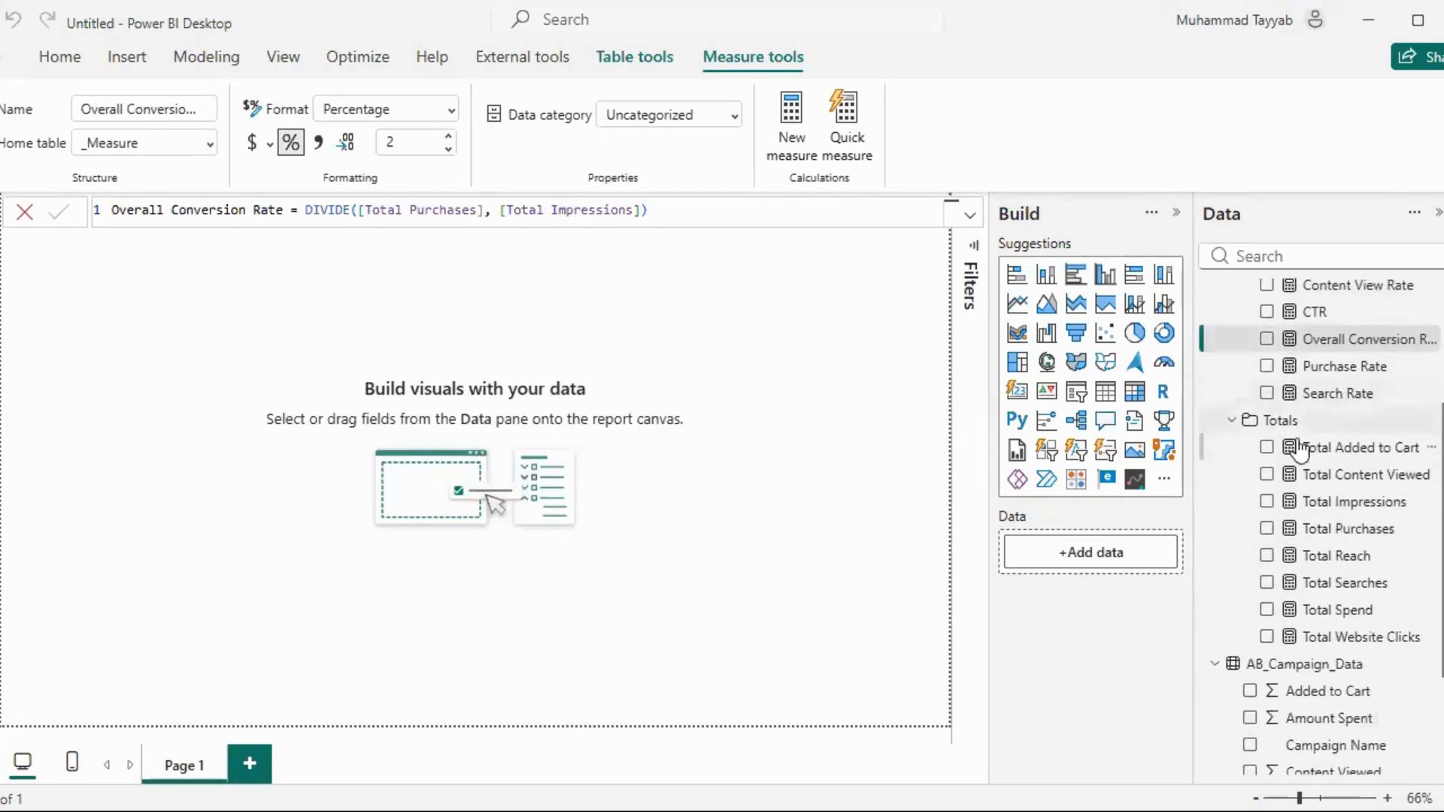
{"action": "scroll", "coordinate": [1302, 445], "scroll_direction": "up", "scroll_amount": 5}
{"action": "scroll", "coordinate": [1305, 429], "scroll_direction": "down", "scroll_amount": 3}
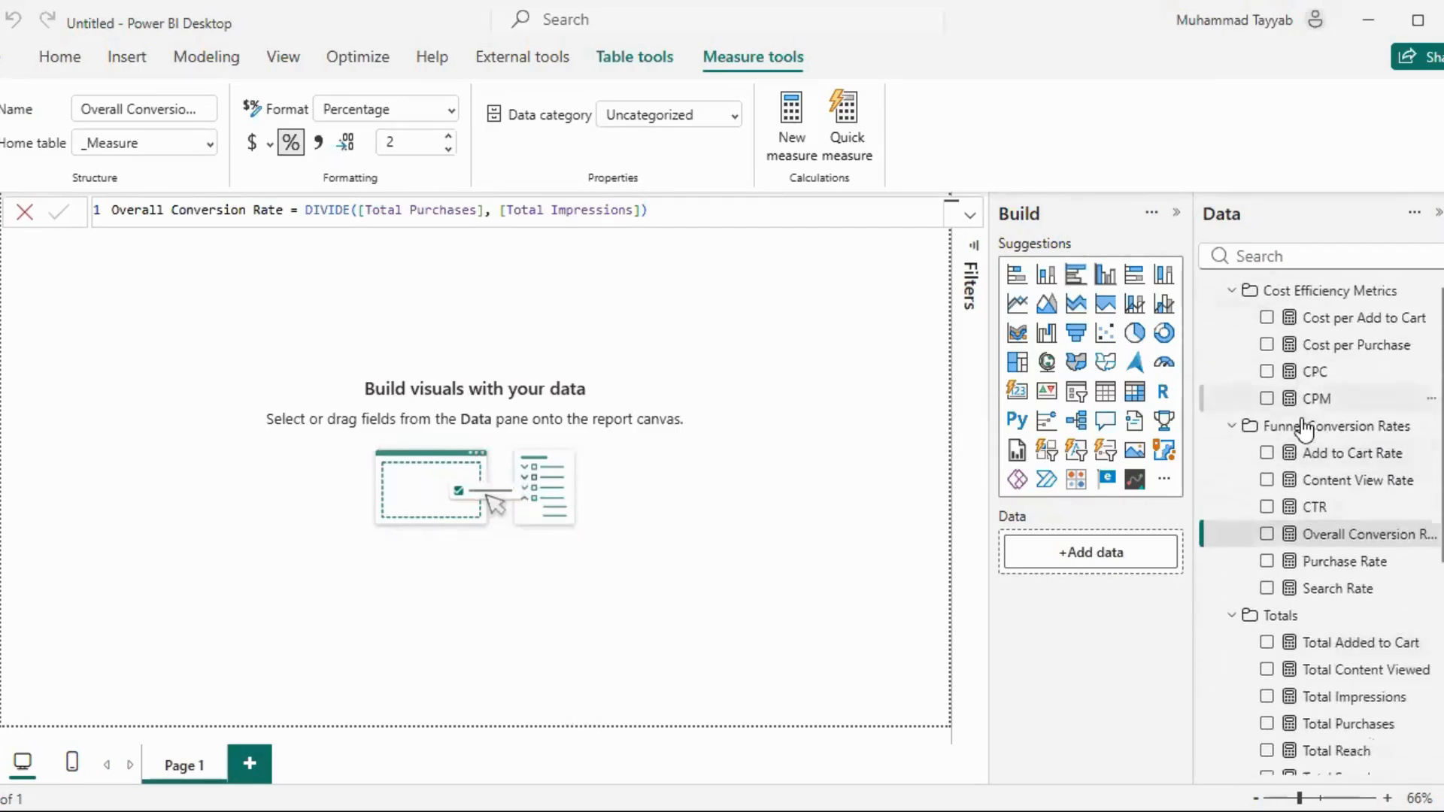
{"action": "scroll", "coordinate": [1305, 436], "scroll_direction": "up", "scroll_amount": 5}
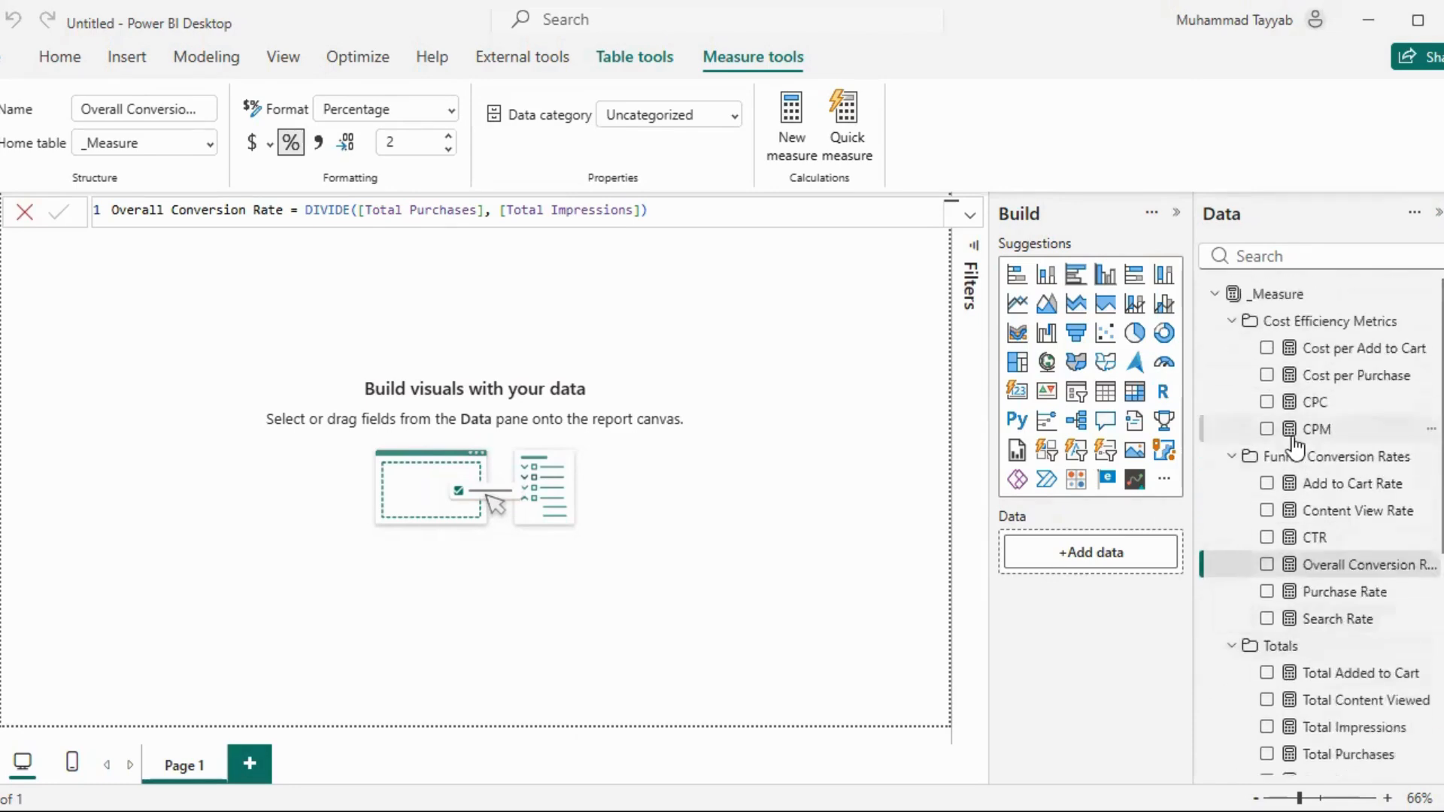
{"action": "scroll", "coordinate": [1361, 376], "scroll_direction": "down", "scroll_amount": 2}
{"action": "scroll", "coordinate": [1354, 433], "scroll_direction": "down", "scroll_amount": 4}
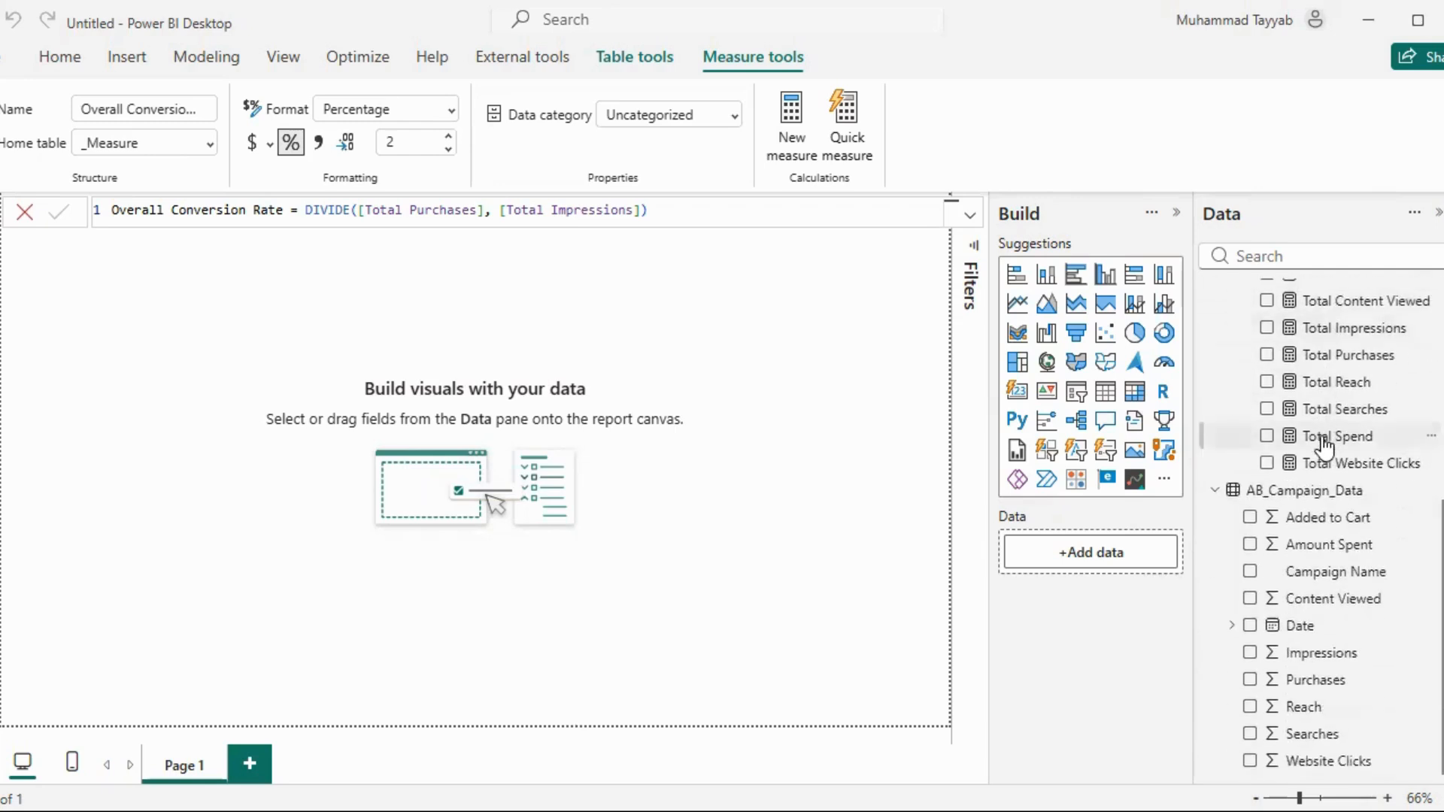
{"action": "scroll", "coordinate": [1322, 451], "scroll_direction": "up", "scroll_amount": 5}
{"action": "scroll", "coordinate": [1323, 432], "scroll_direction": "up", "scroll_amount": 1}
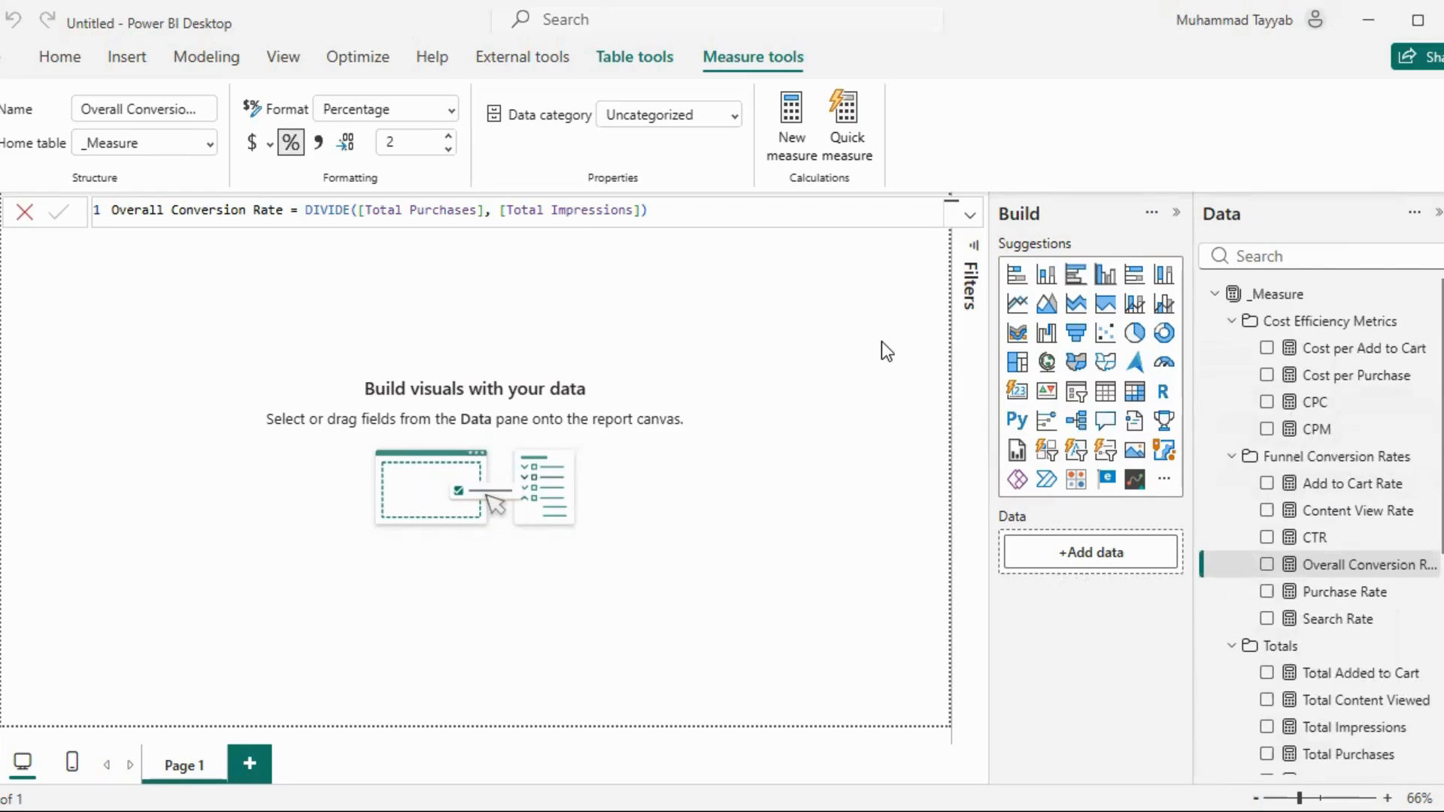
Paste the copied title text box reading A/B Testing In Power BI onto the report page
{"action": "scroll", "coordinate": [1320, 510], "scroll_direction": "down", "scroll_amount": 1}
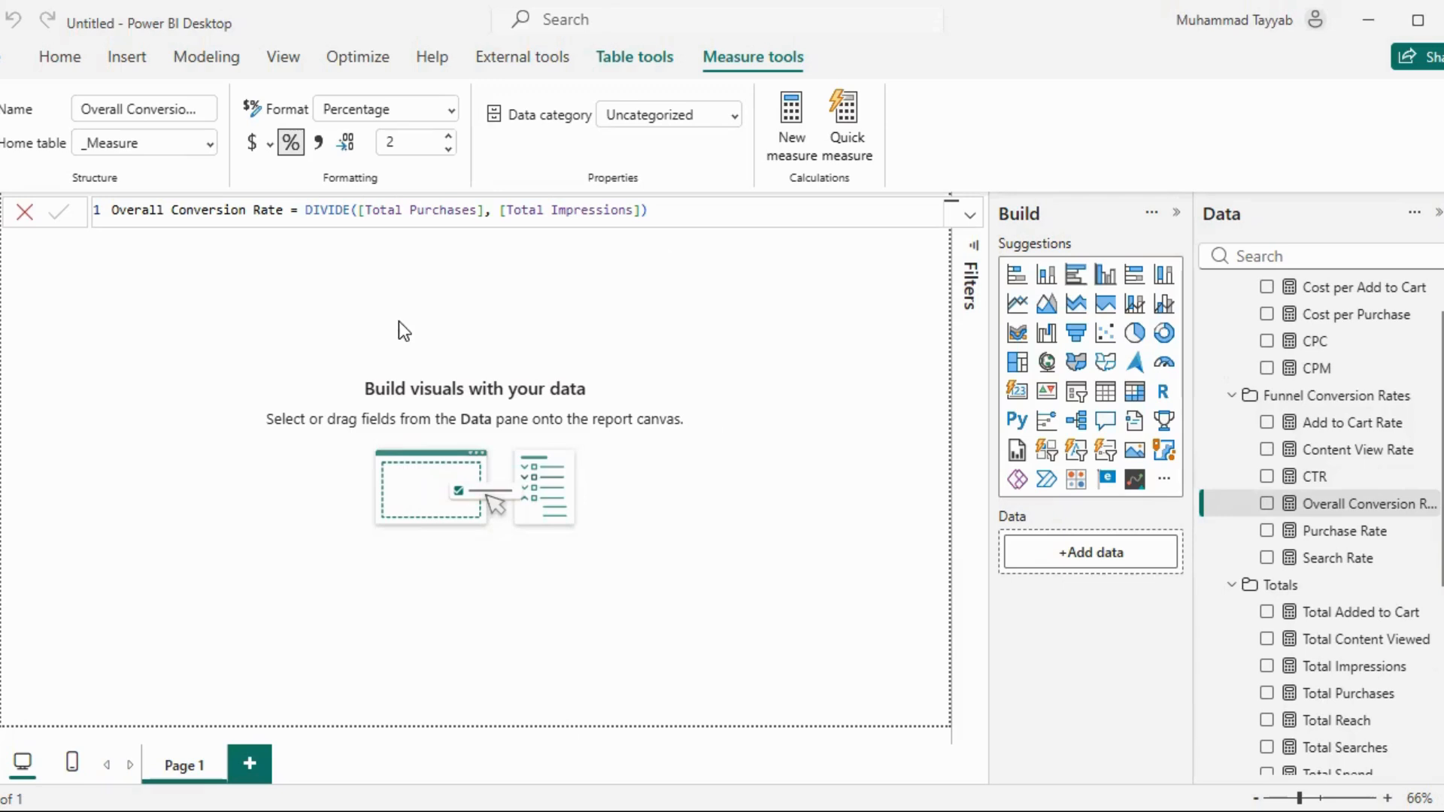
{"action": "key", "text": "ctrl+v"}
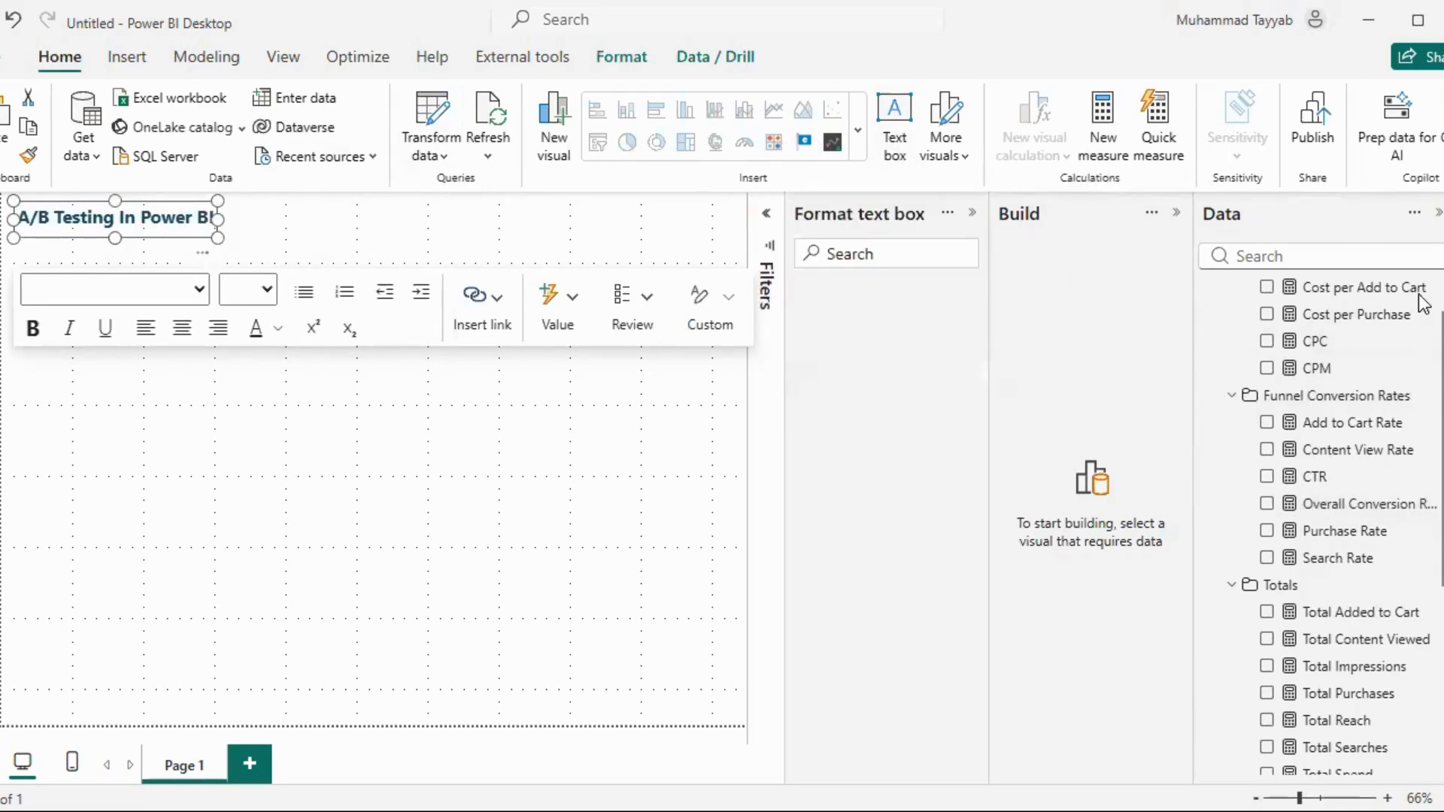
Examine the title text box's size, position, effects and title settings and the hex code of its font color
{"action": "left_click", "coordinate": [849, 355]}
{"action": "scroll", "coordinate": [883, 476], "scroll_direction": "down", "scroll_amount": 3}
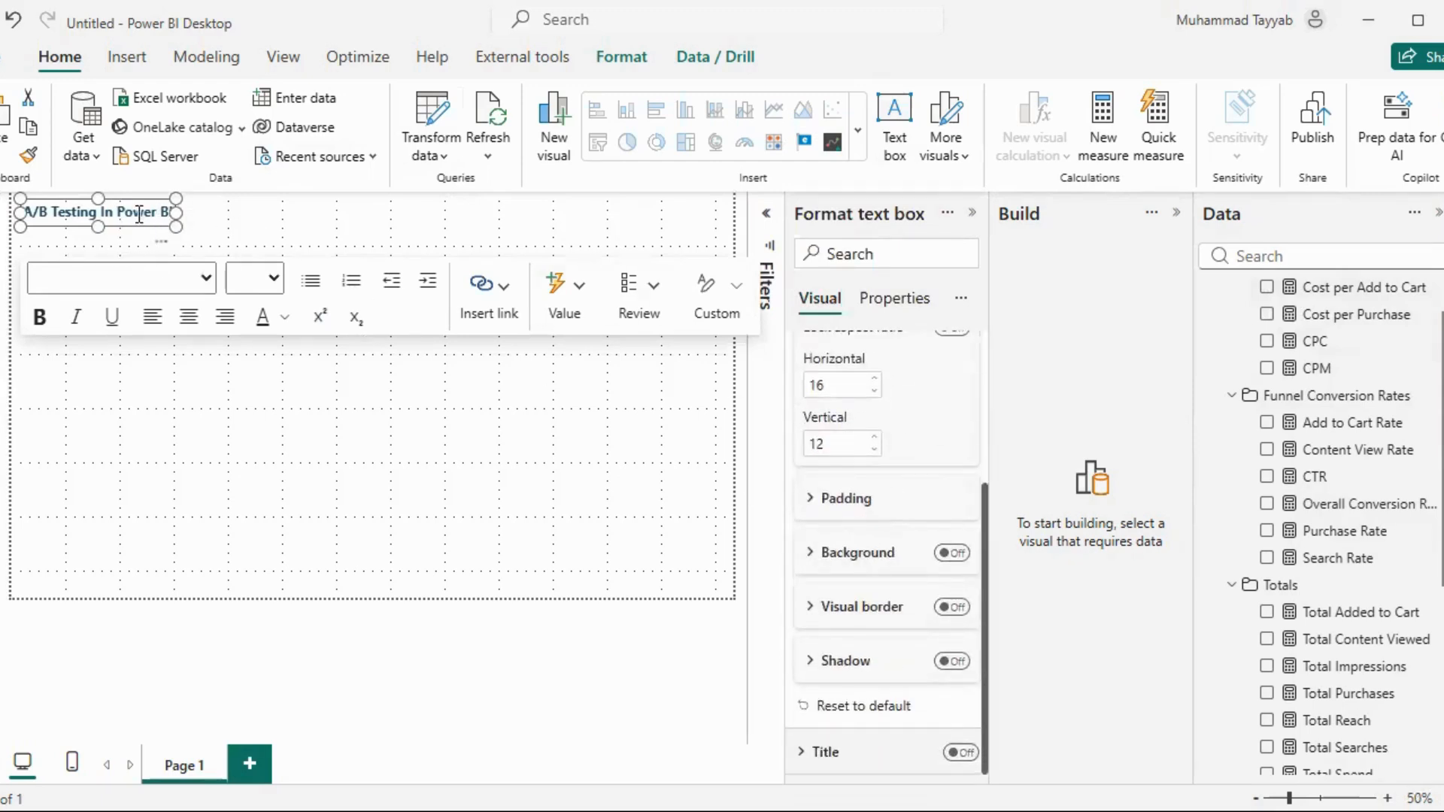
{"action": "scroll", "coordinate": [834, 572], "scroll_direction": "up", "scroll_amount": 1}
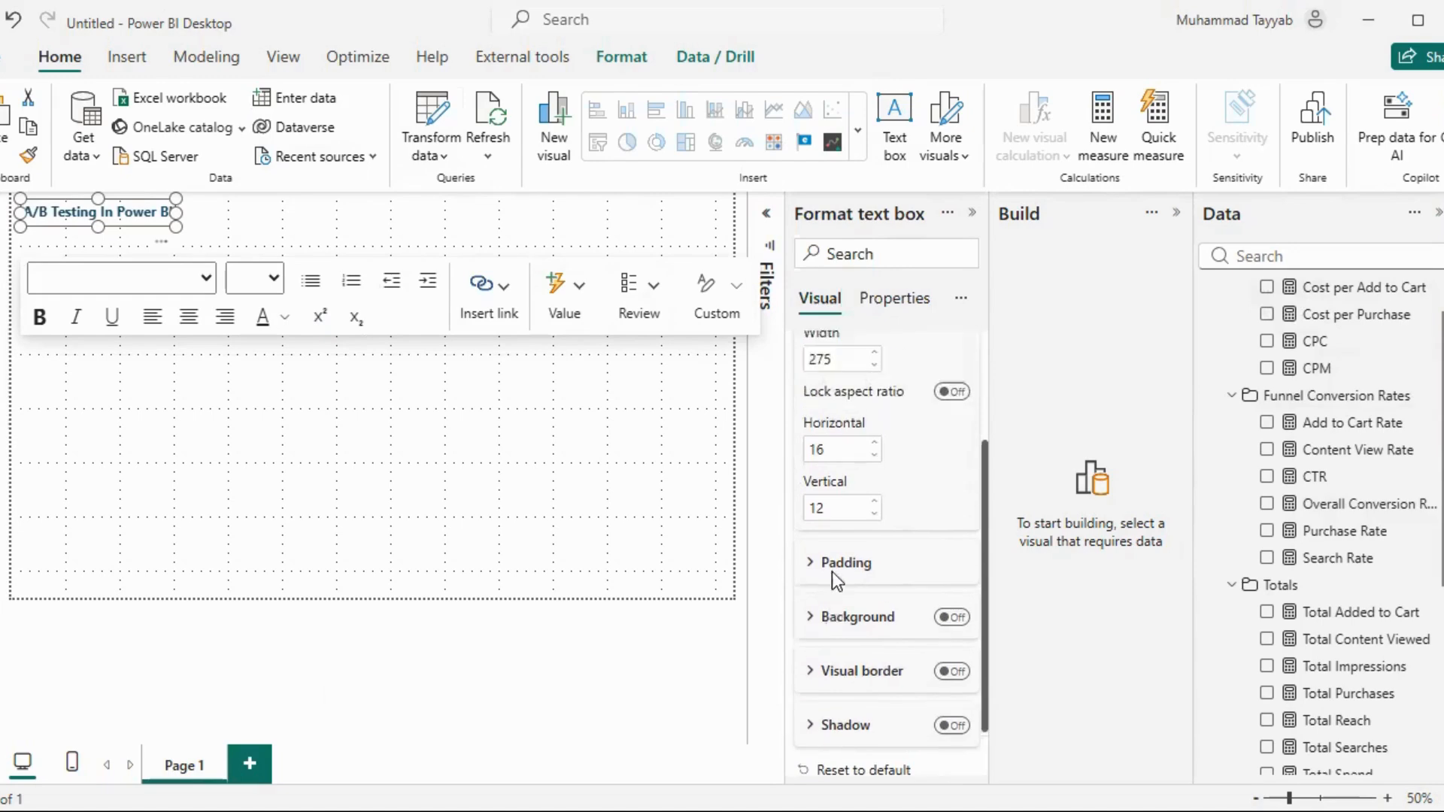
{"action": "scroll", "coordinate": [835, 579], "scroll_direction": "down", "scroll_amount": 1}
{"action": "left_click", "coordinate": [825, 752]}
{"action": "scroll", "coordinate": [900, 596], "scroll_direction": "down", "scroll_amount": 3}
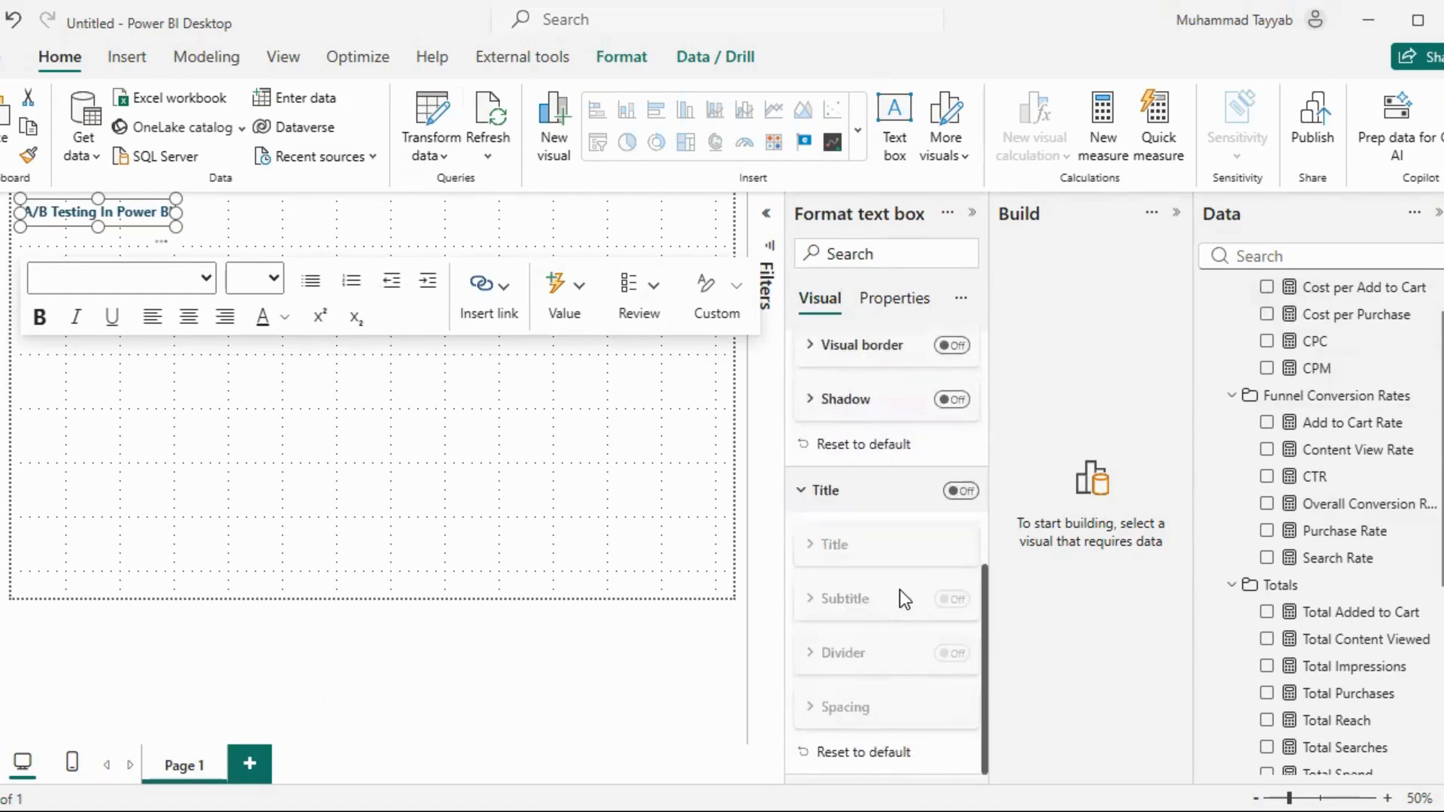
{"action": "scroll", "coordinate": [892, 617], "scroll_direction": "up", "scroll_amount": 3}
{"action": "left_click", "coordinate": [286, 316]}
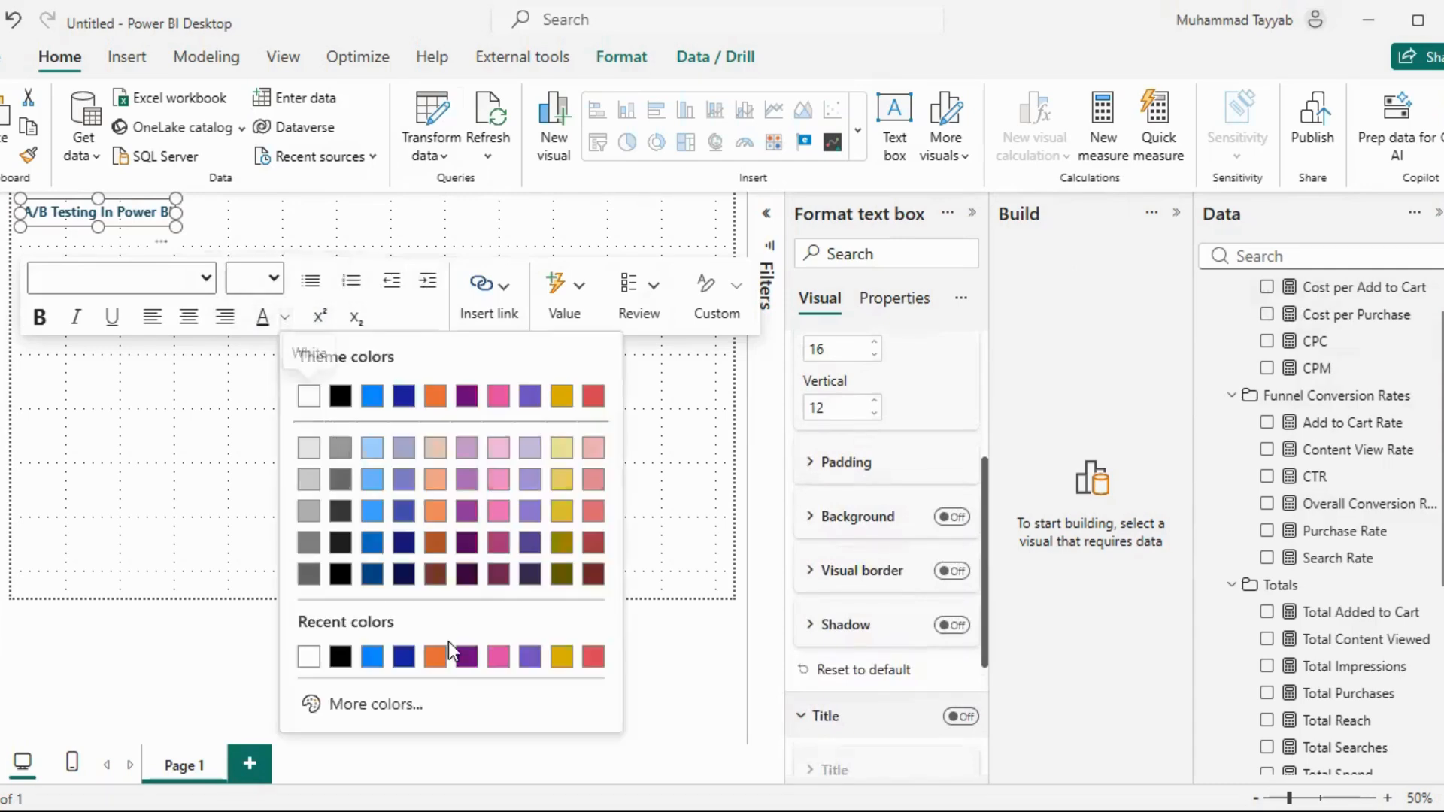
{"action": "left_click", "coordinate": [394, 707]}
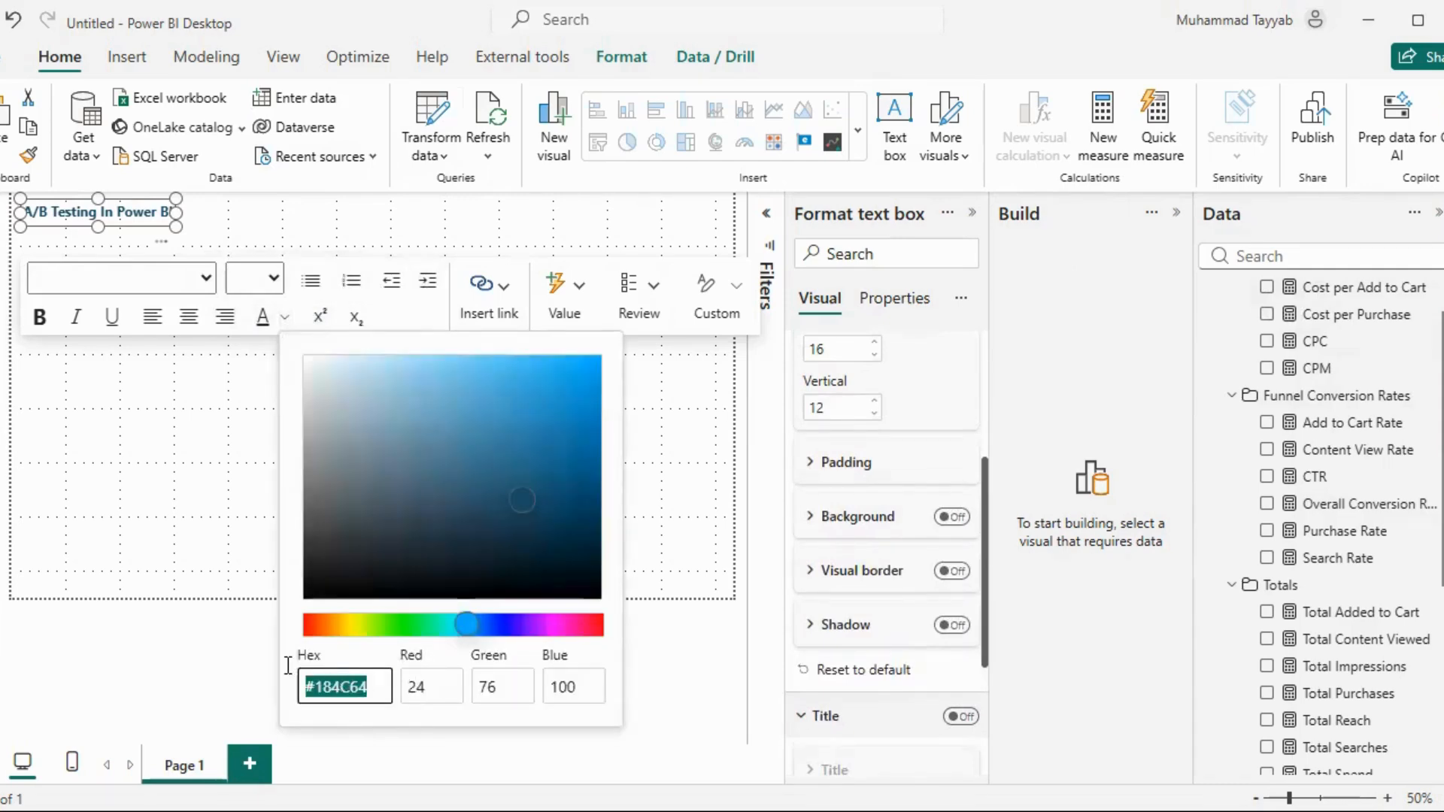
{"action": "left_click", "coordinate": [153, 425]}
{"action": "left_click", "coordinate": [196, 408]}
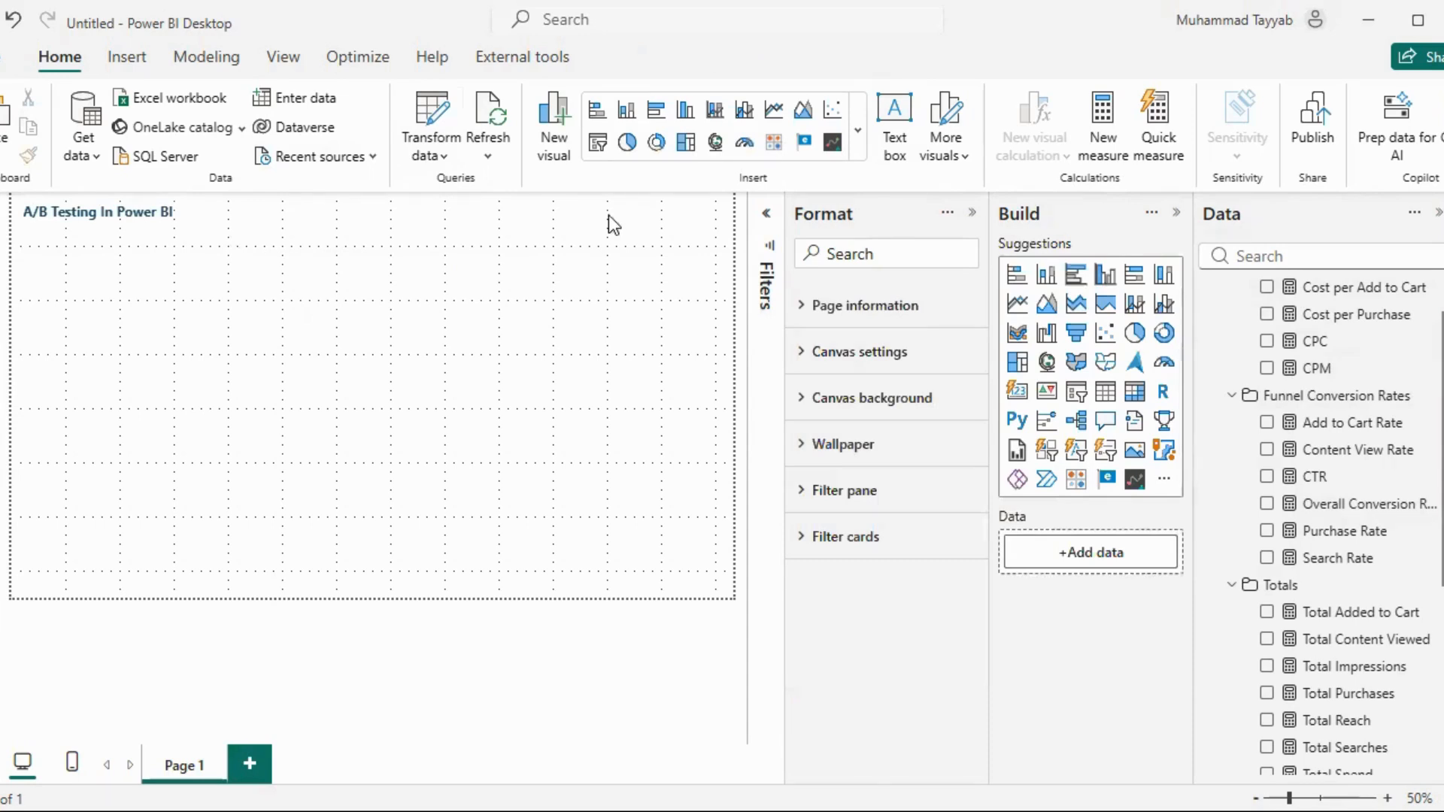
Paste the copied orange page navigator beside the report title and check the Page navigator option among the insertable buttons
{"action": "key", "text": "ctrl+v"}
{"action": "left_click", "coordinate": [969, 224]}
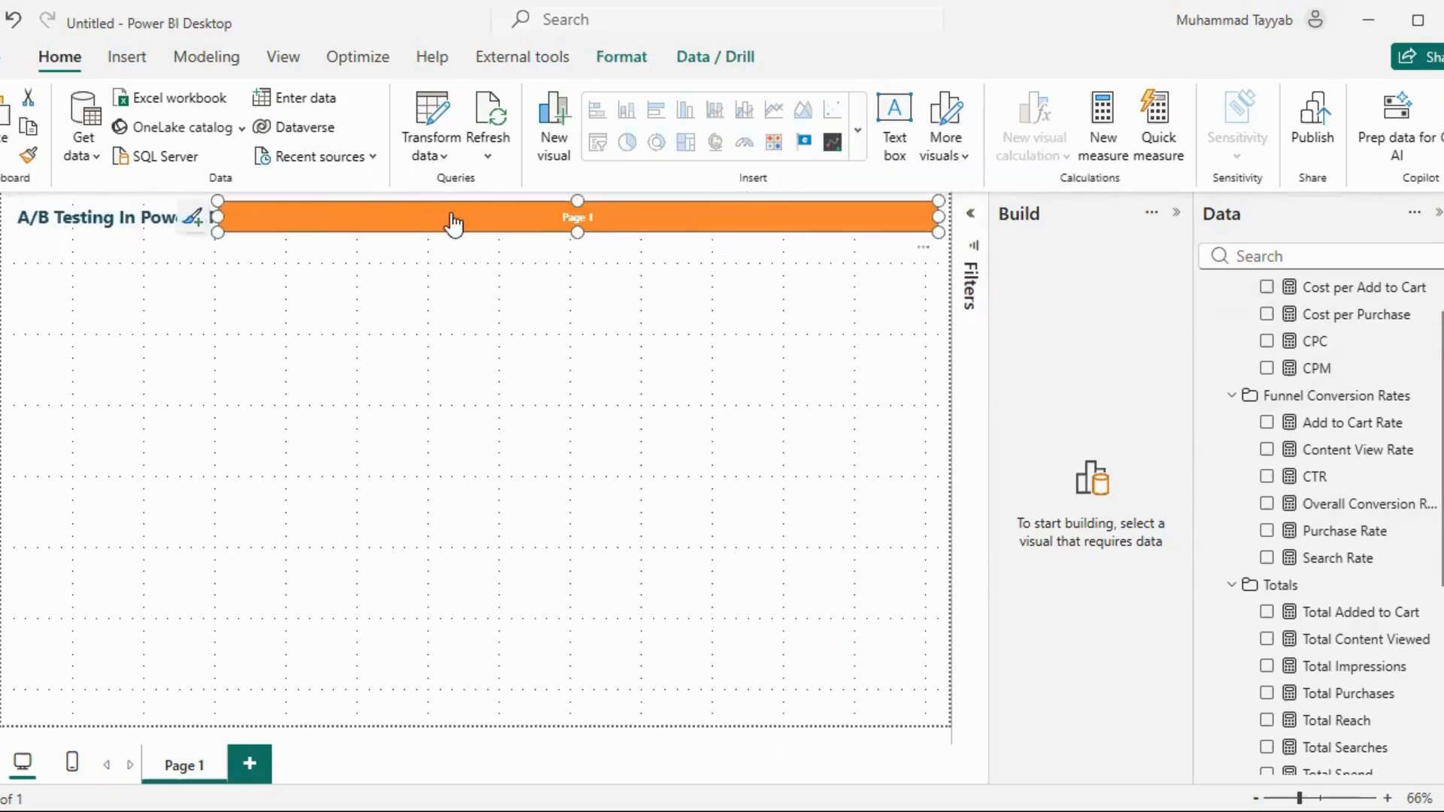
{"action": "left_click", "coordinate": [127, 58]}
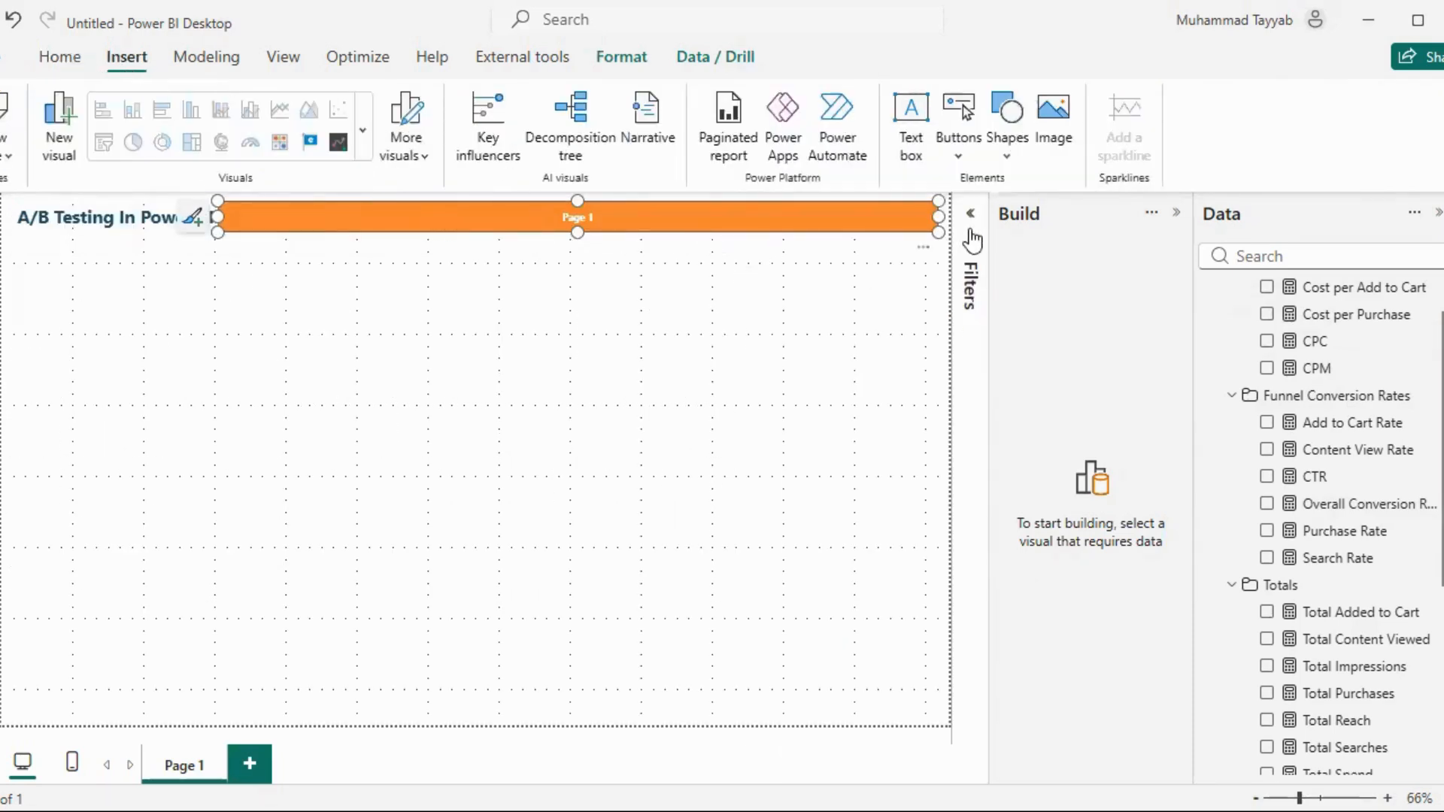
{"action": "left_click", "coordinate": [959, 125]}
{"action": "mouse_move", "coordinate": [1017, 567]}
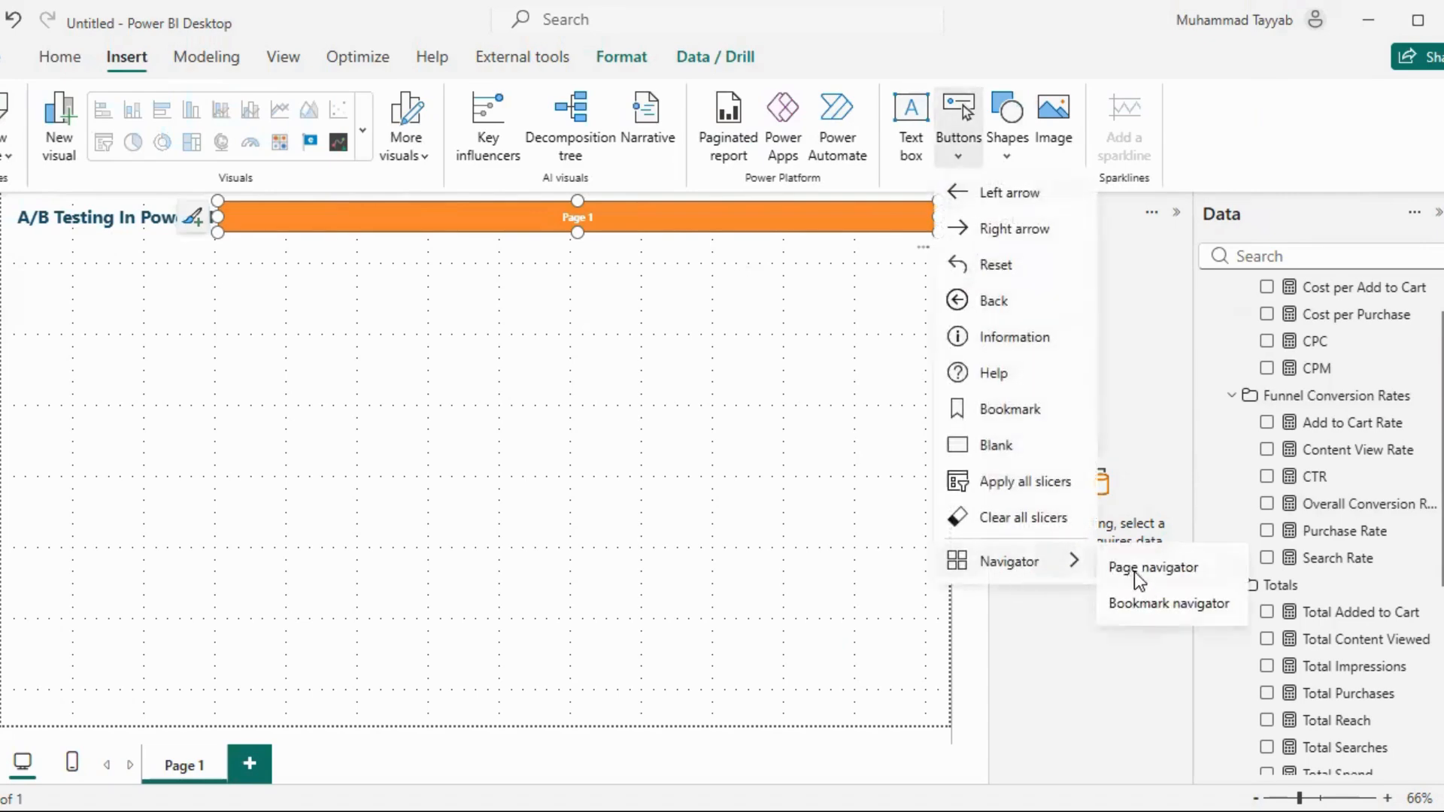
{"action": "left_click", "coordinate": [694, 252]}
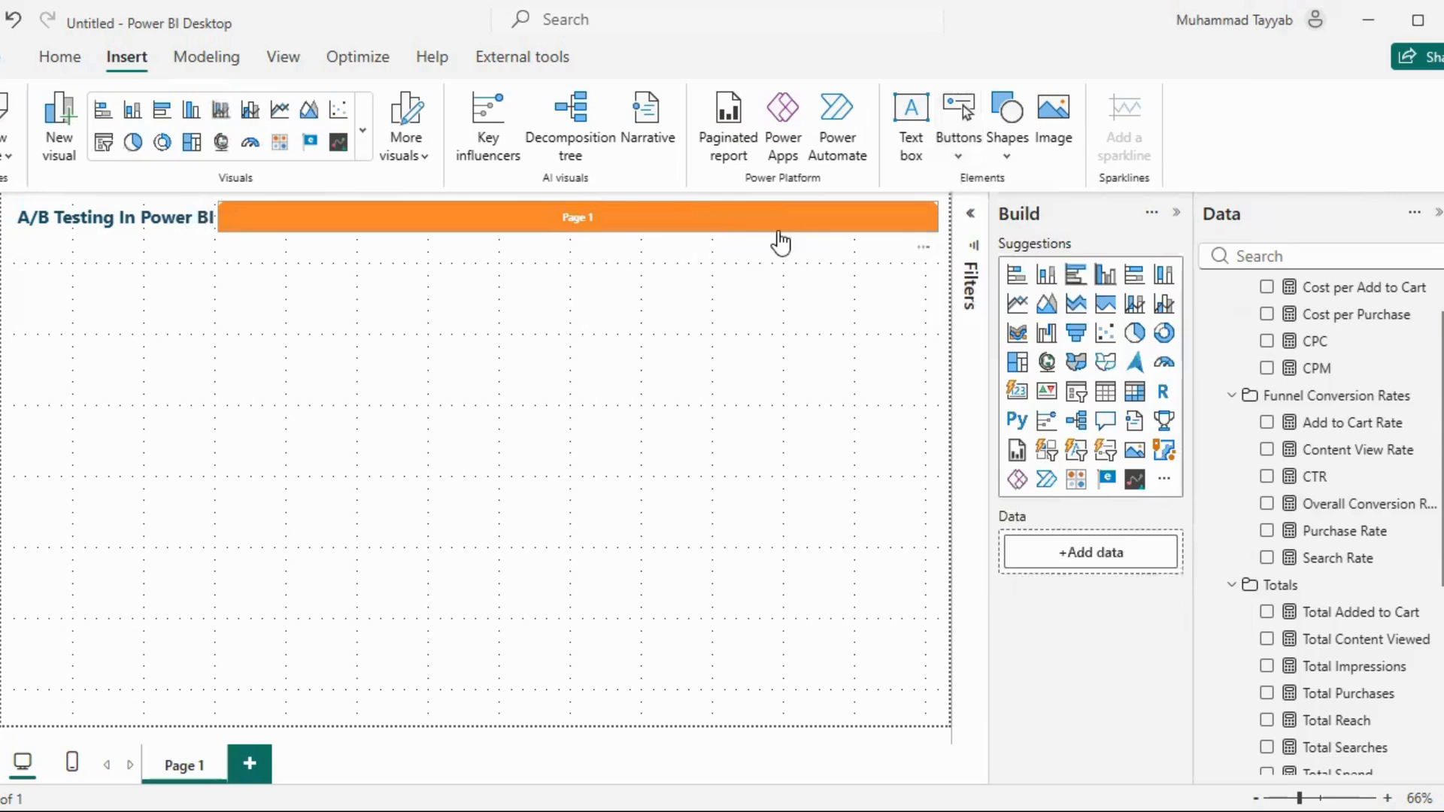
Examine the page navigator's shape, rotation, text style and border formatting settings
{"action": "left_click", "coordinate": [778, 231]}
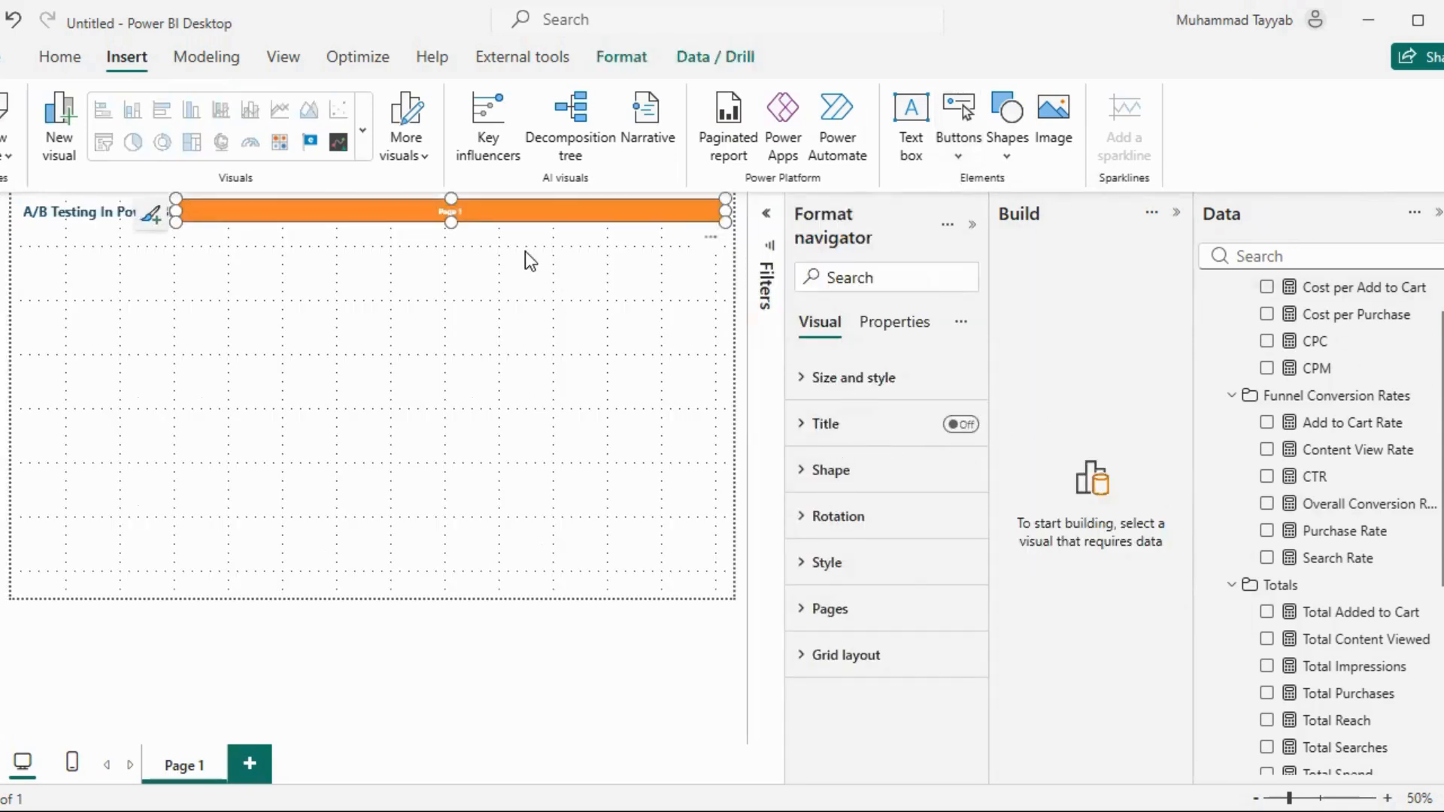
{"action": "left_click", "coordinate": [827, 470]}
{"action": "scroll", "coordinate": [902, 537], "scroll_direction": "down", "scroll_amount": 5}
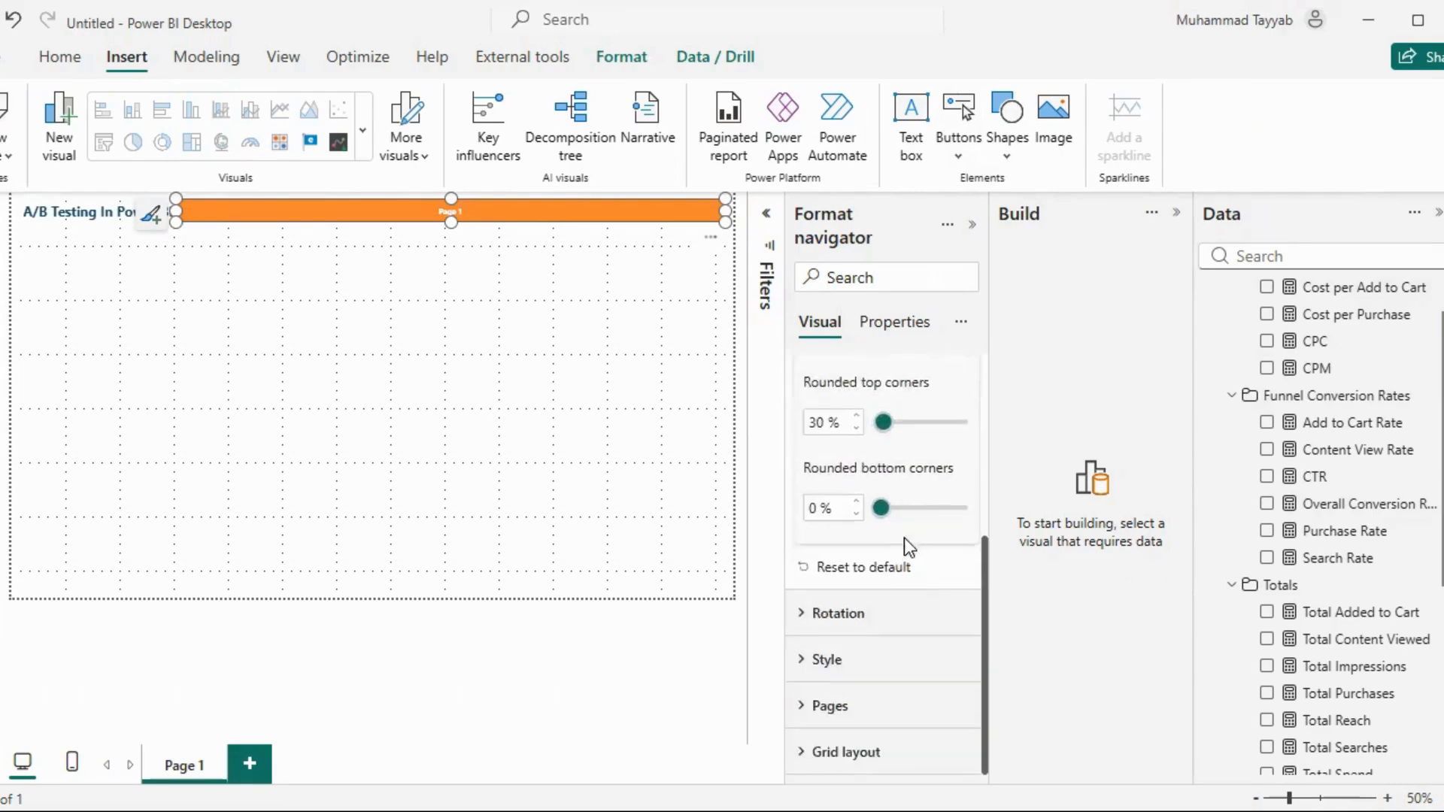
{"action": "left_click", "coordinate": [832, 603]}
{"action": "scroll", "coordinate": [909, 586], "scroll_direction": "down", "scroll_amount": 4}
{"action": "left_click", "coordinate": [824, 659]}
{"action": "scroll", "coordinate": [856, 598], "scroll_direction": "down", "scroll_amount": 10}
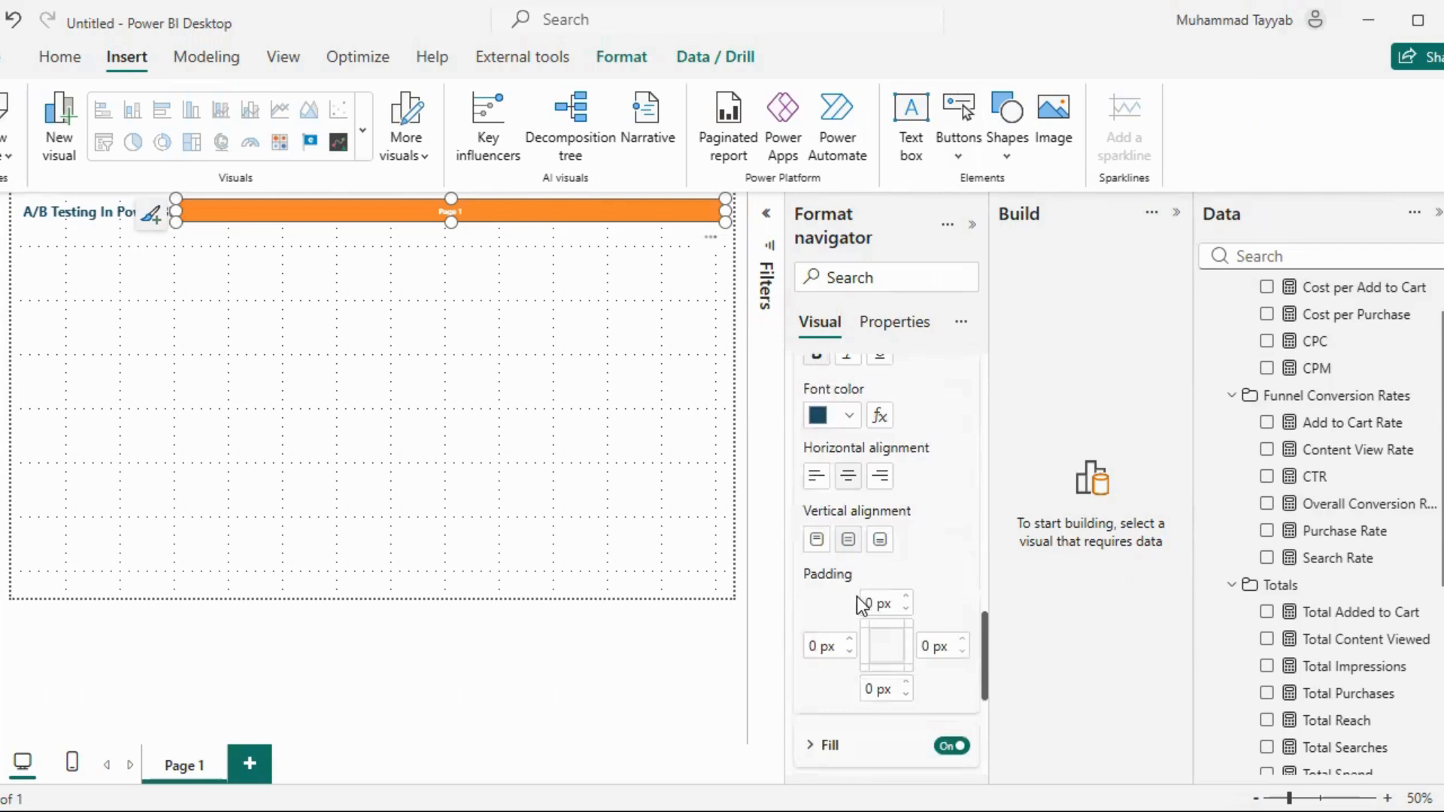
{"action": "scroll", "coordinate": [854, 601], "scroll_direction": "up", "scroll_amount": 5}
{"action": "scroll", "coordinate": [865, 583], "scroll_direction": "down", "scroll_amount": 5}
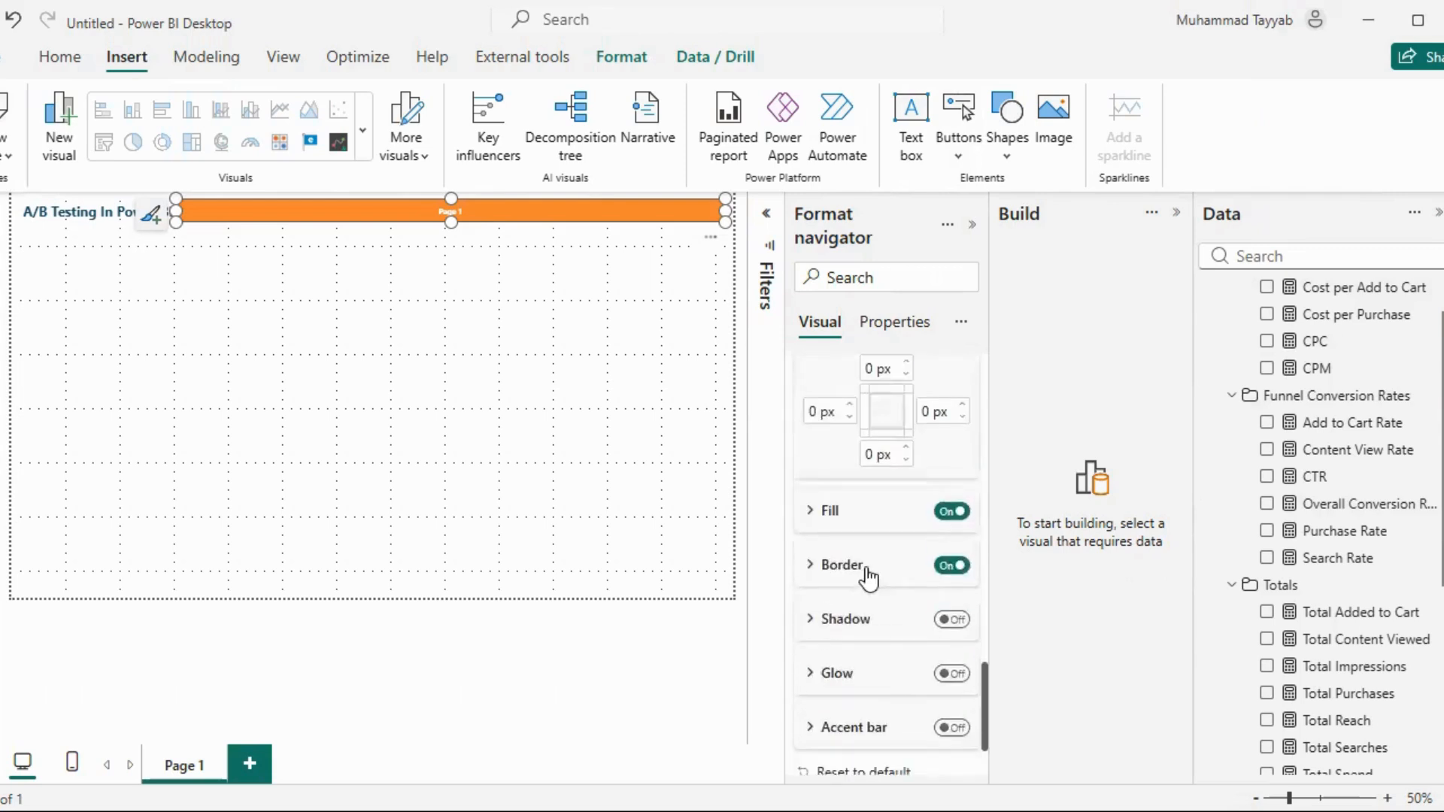
{"action": "left_click", "coordinate": [843, 565]}
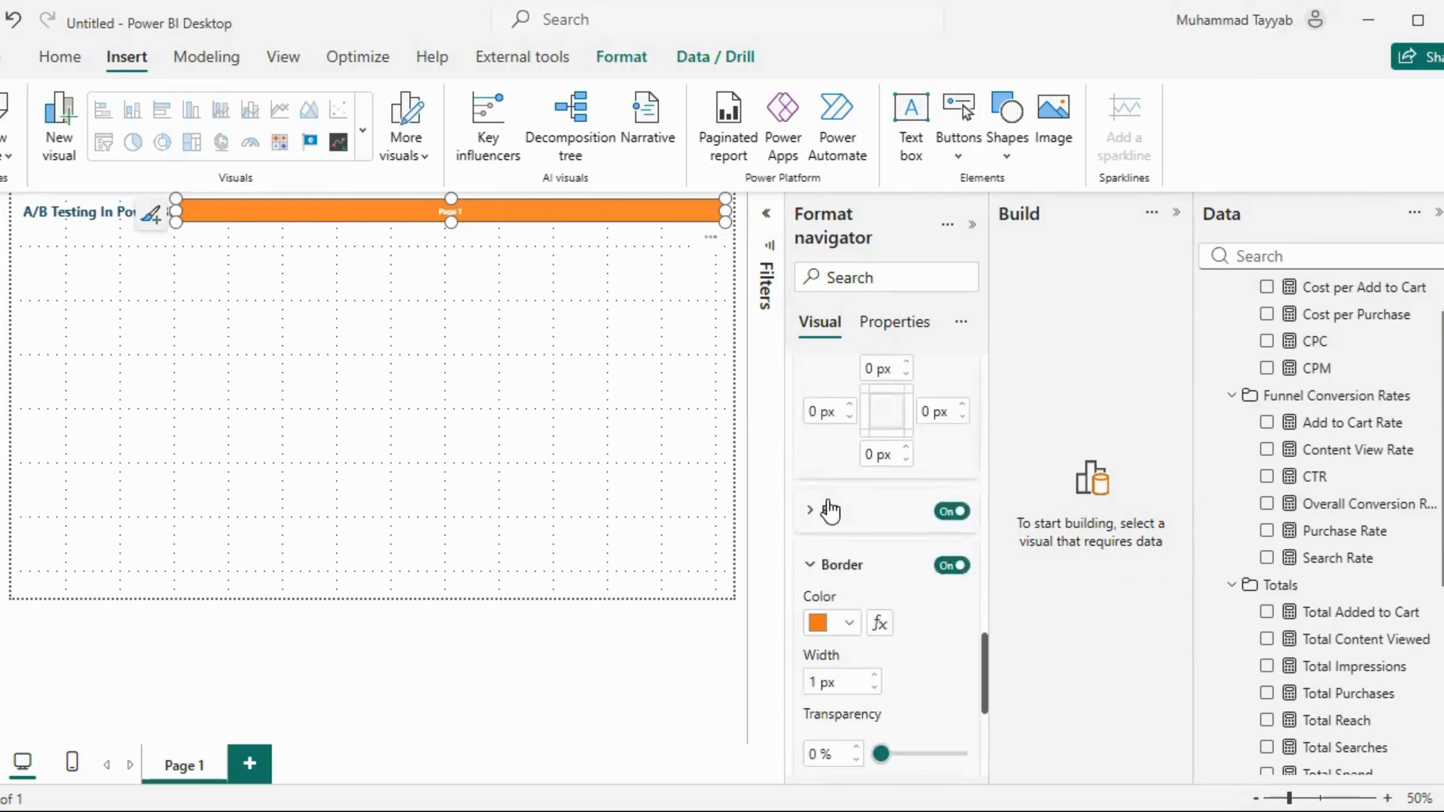
{"action": "scroll", "coordinate": [874, 563], "scroll_direction": "down", "scroll_amount": 5}
{"action": "scroll", "coordinate": [857, 639], "scroll_direction": "up", "scroll_amount": 10}
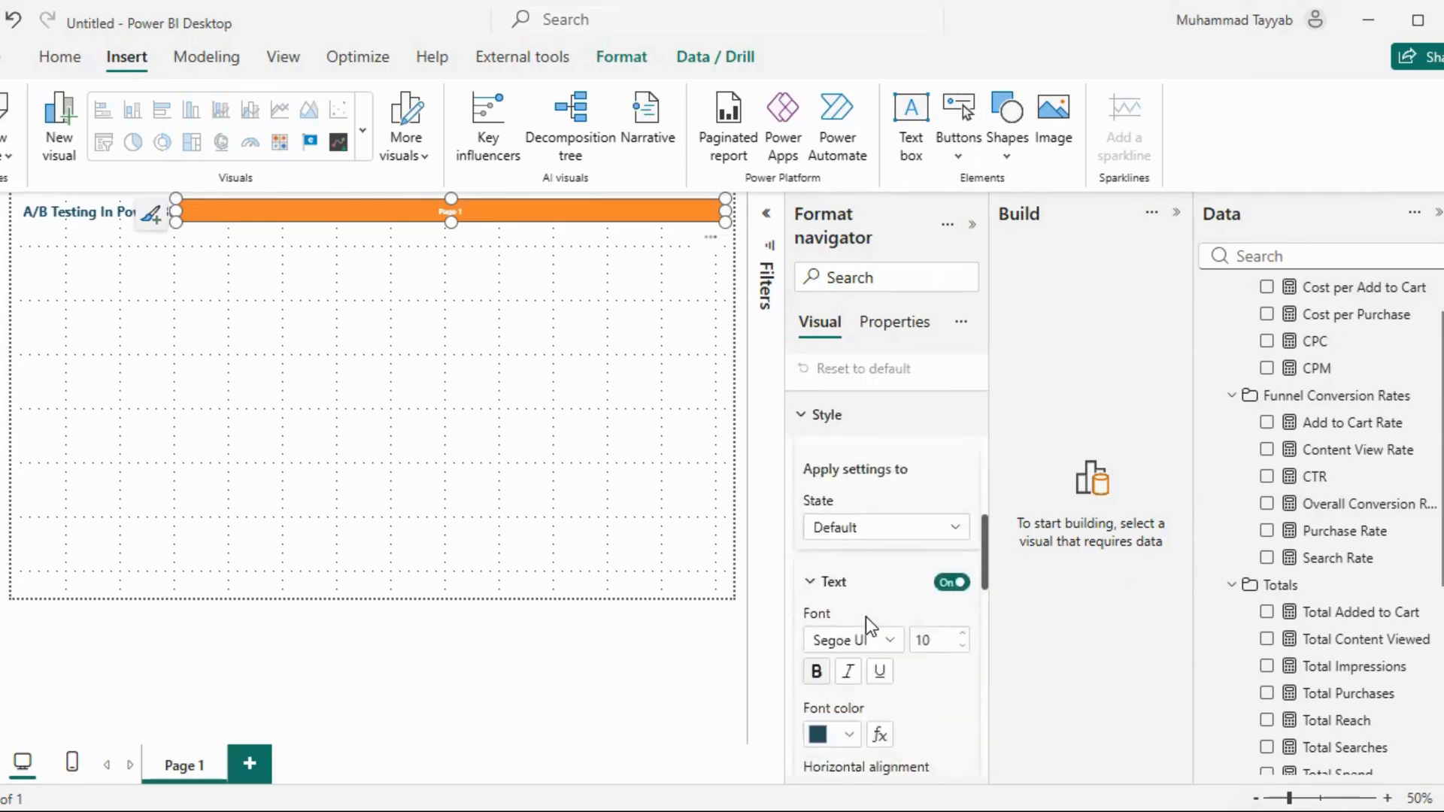
{"action": "left_click", "coordinate": [823, 481]}
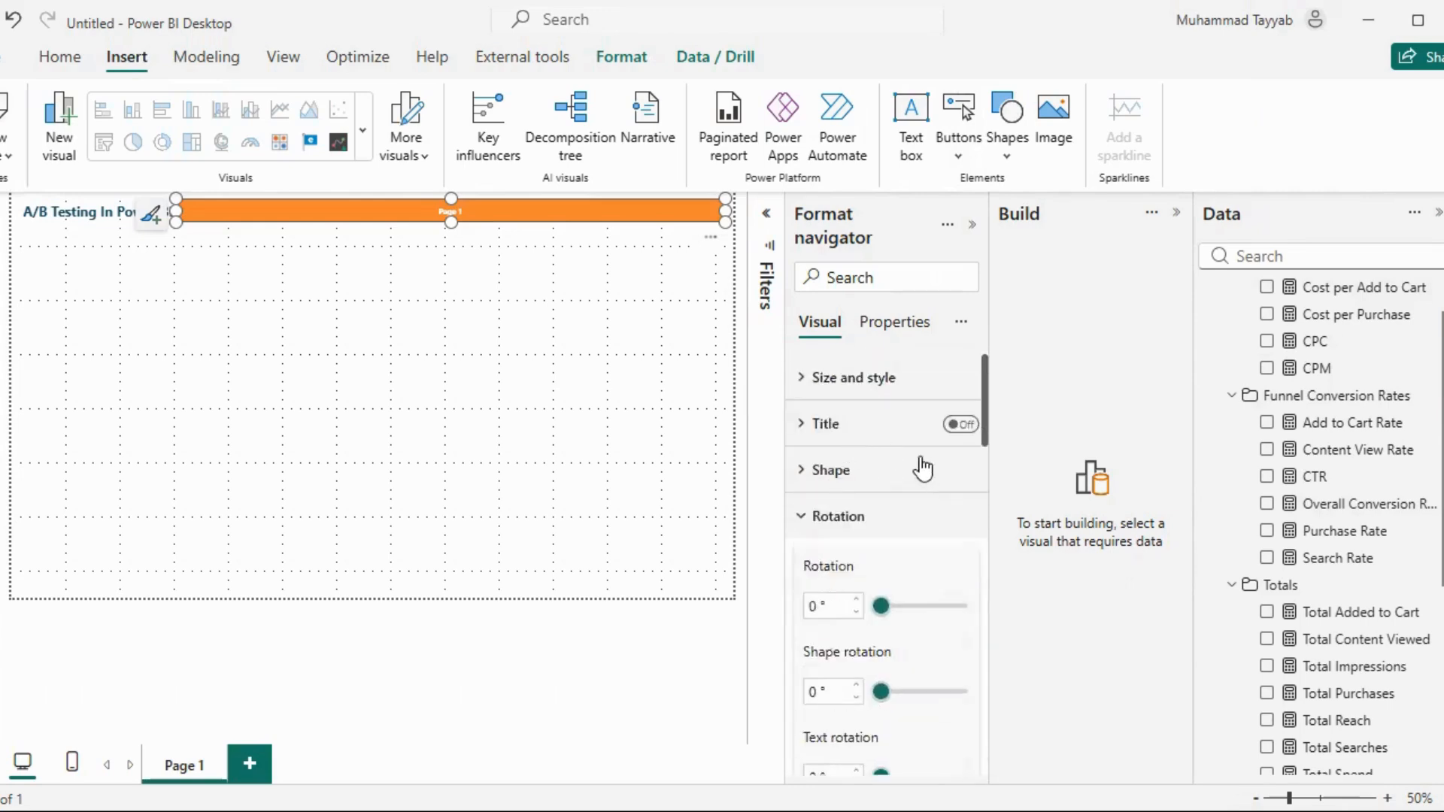
{"action": "left_click", "coordinate": [837, 517]}
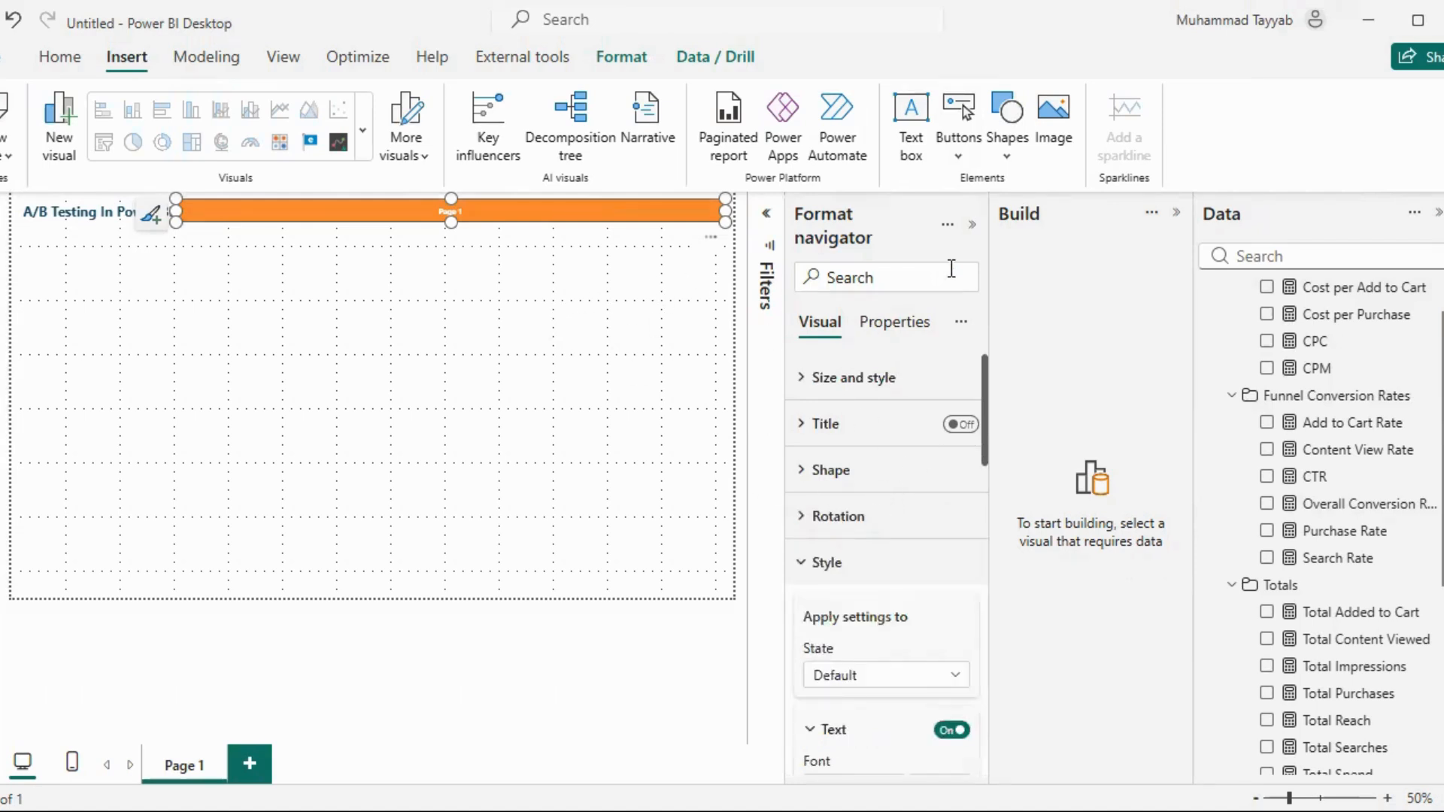
{"action": "left_click", "coordinate": [972, 224]}
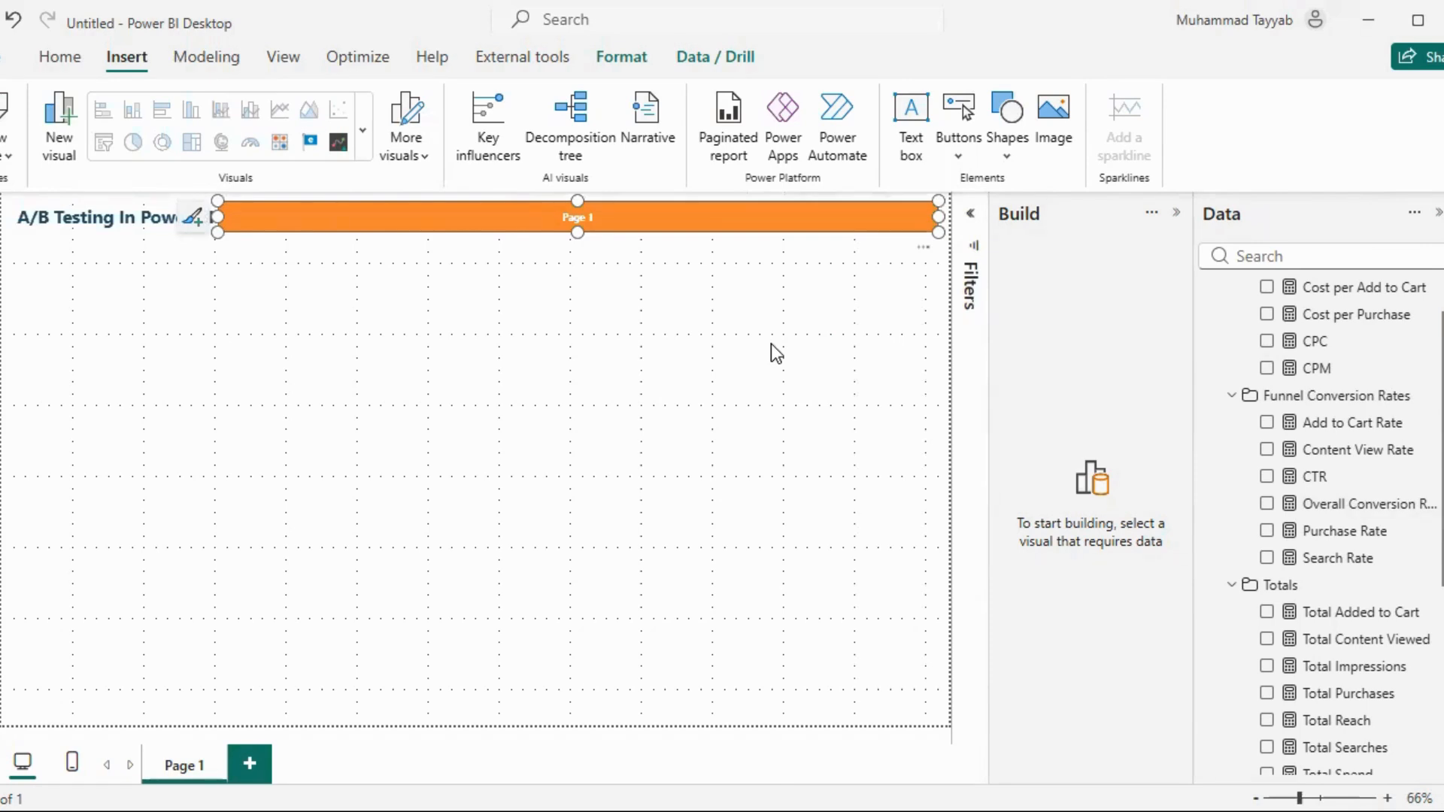
Paste the Campaign A: Control Campaign and Campaign B: Test Campaign header boxes with the vertical orange divider line between them
{"action": "key", "text": "ctrl+v"}
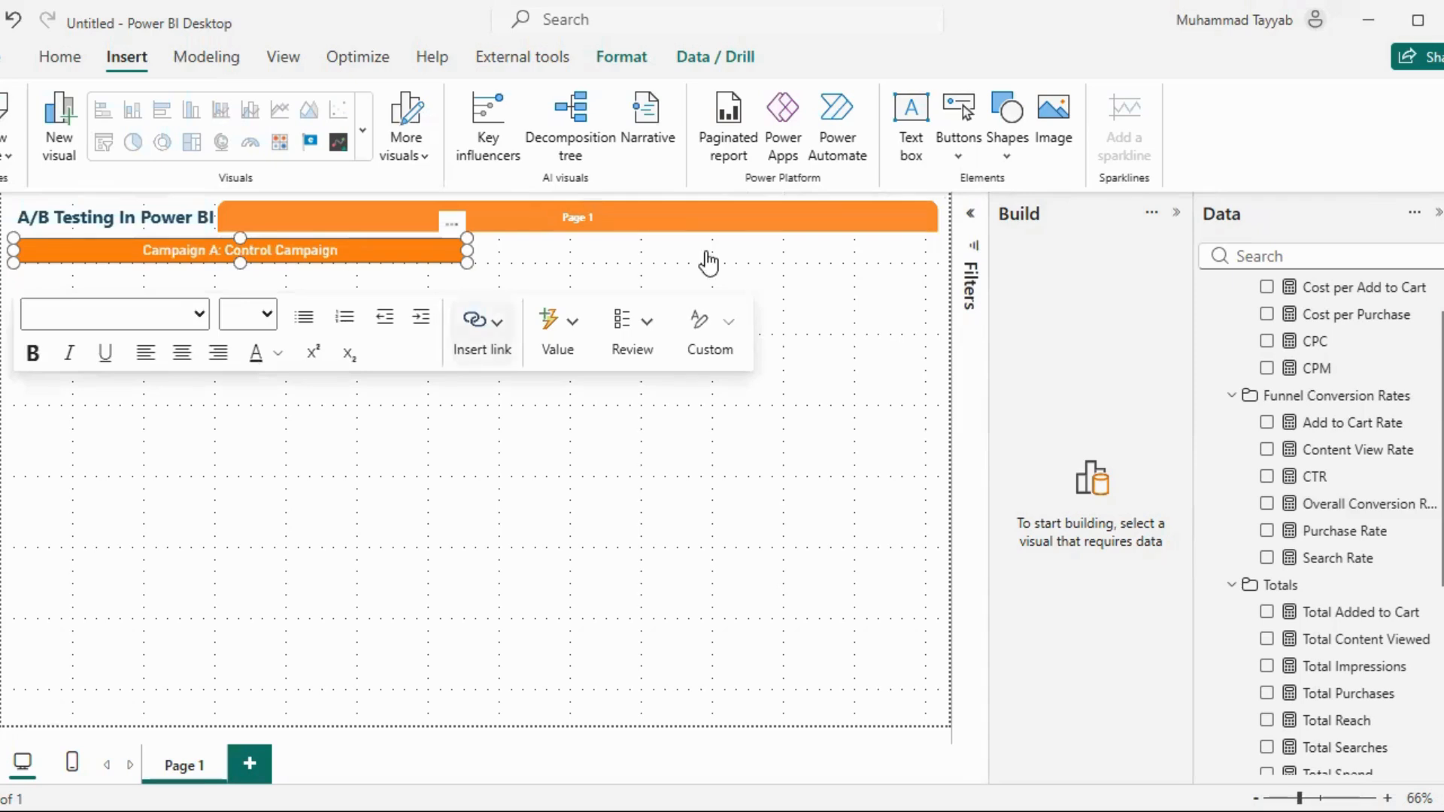
{"action": "left_click", "coordinate": [556, 391]}
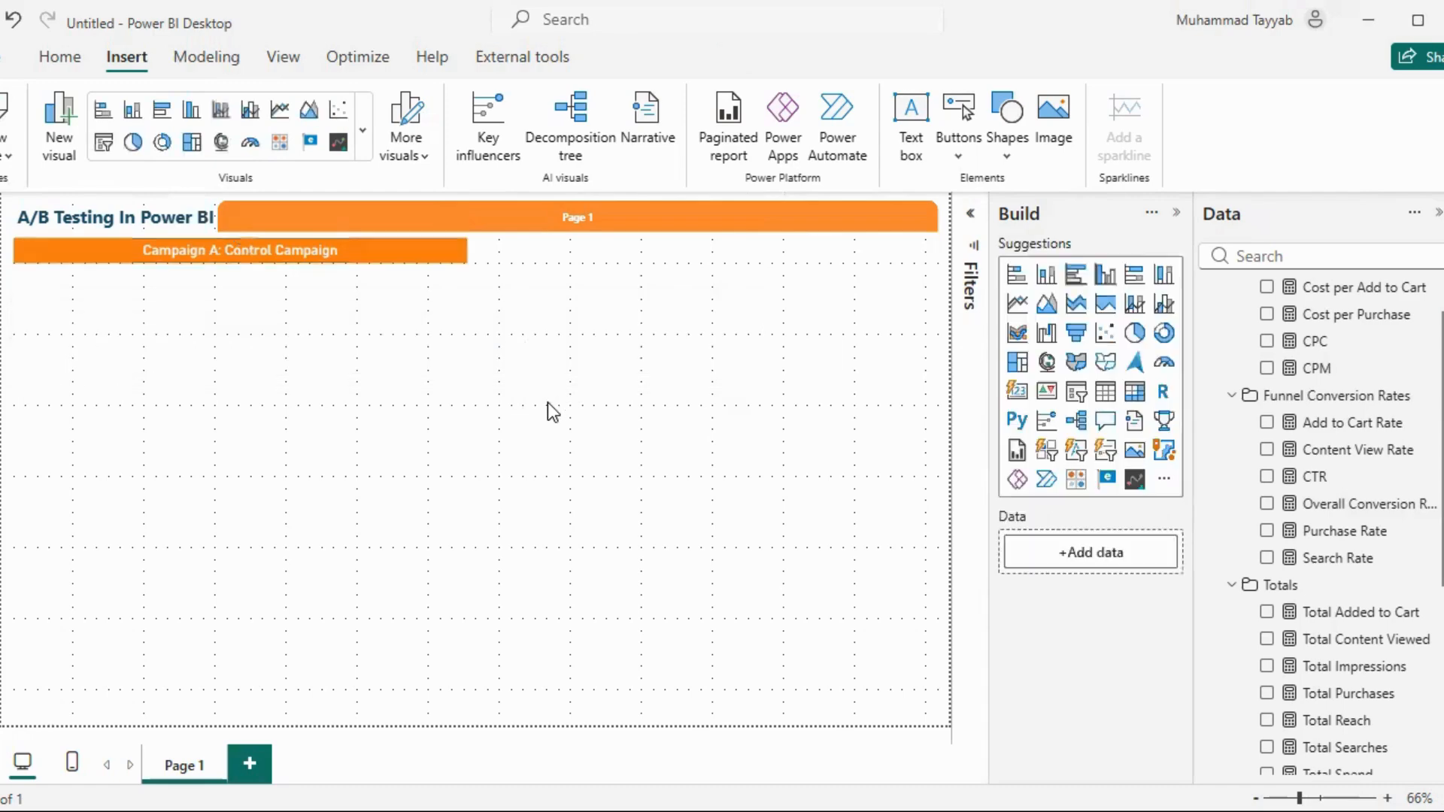
{"action": "key", "text": "ctrl+v"}
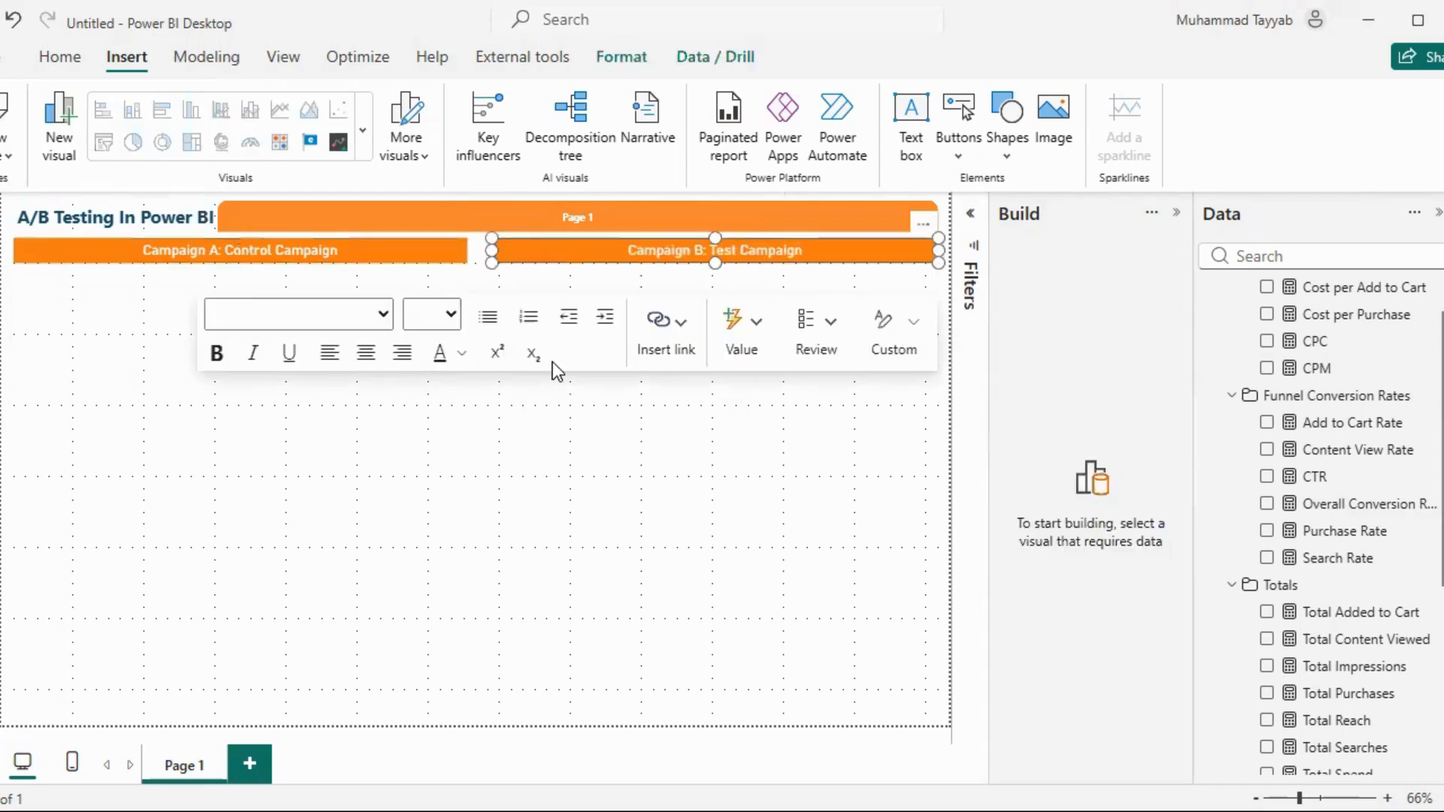
{"action": "left_click", "coordinate": [540, 423]}
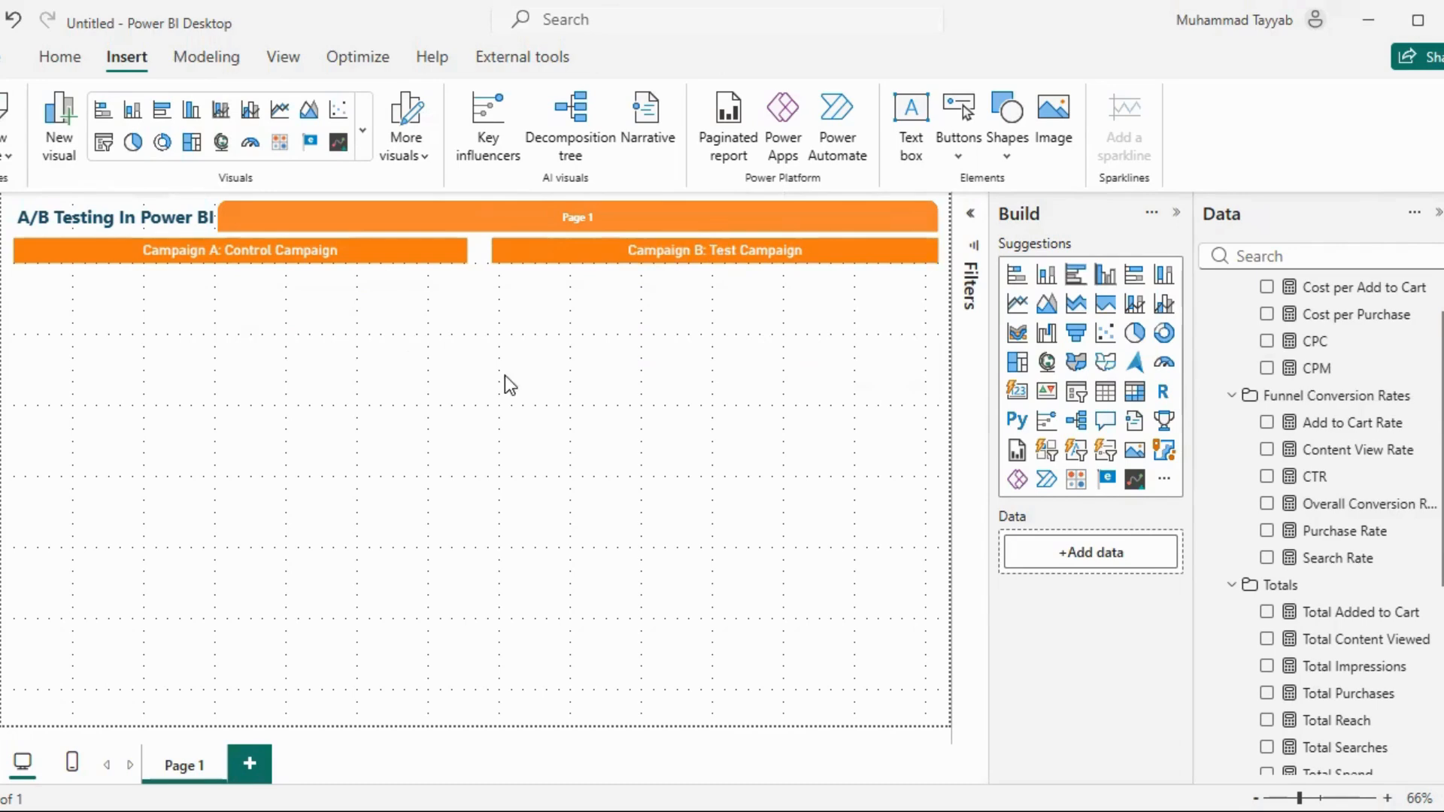
{"action": "key", "text": "ctrl+v"}
{"action": "left_click", "coordinate": [454, 358]}
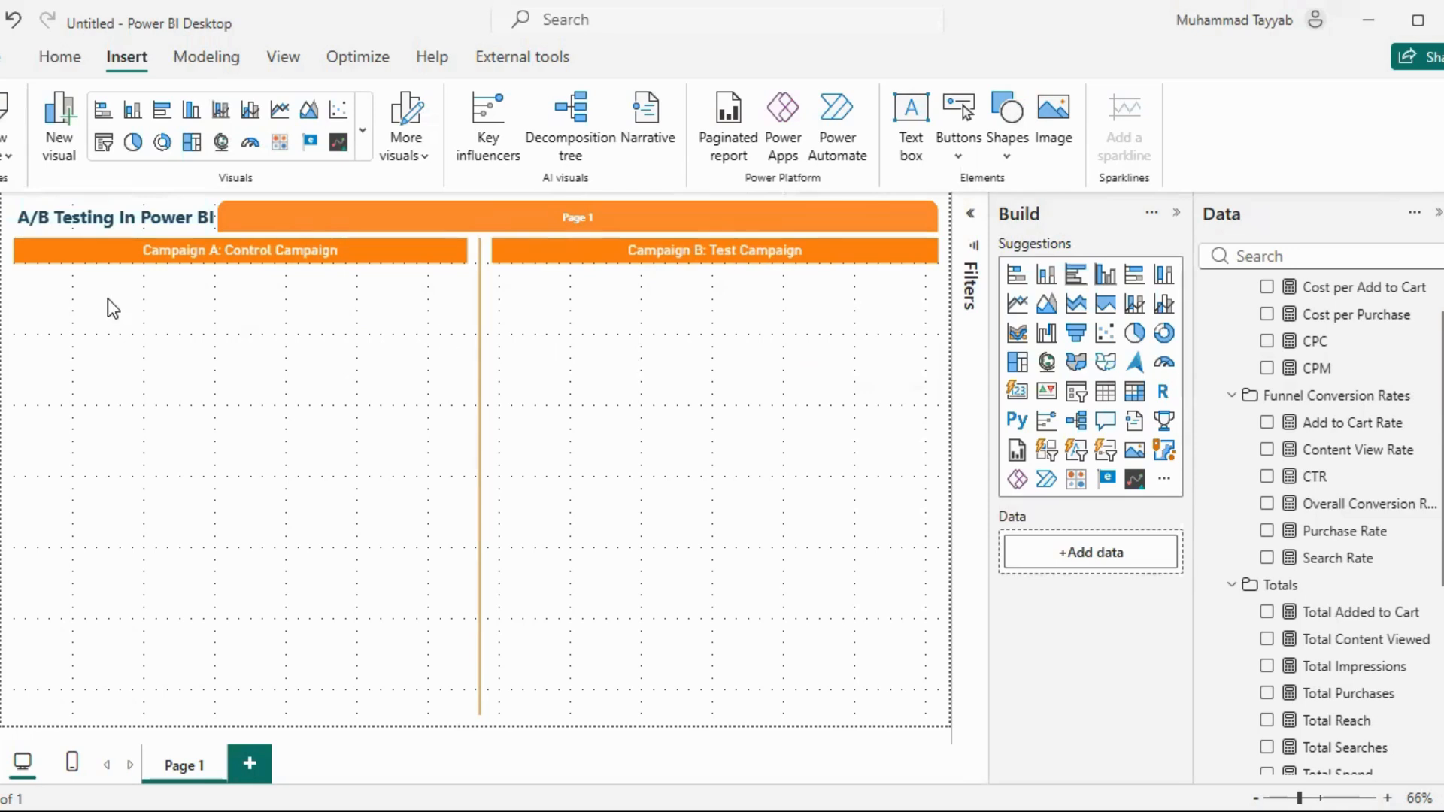
Paste the copied empty card under the Campaign A header and add the Total Spend measure to it
{"action": "key", "text": "ctrl+v"}
{"action": "left_click", "coordinate": [68, 337]}
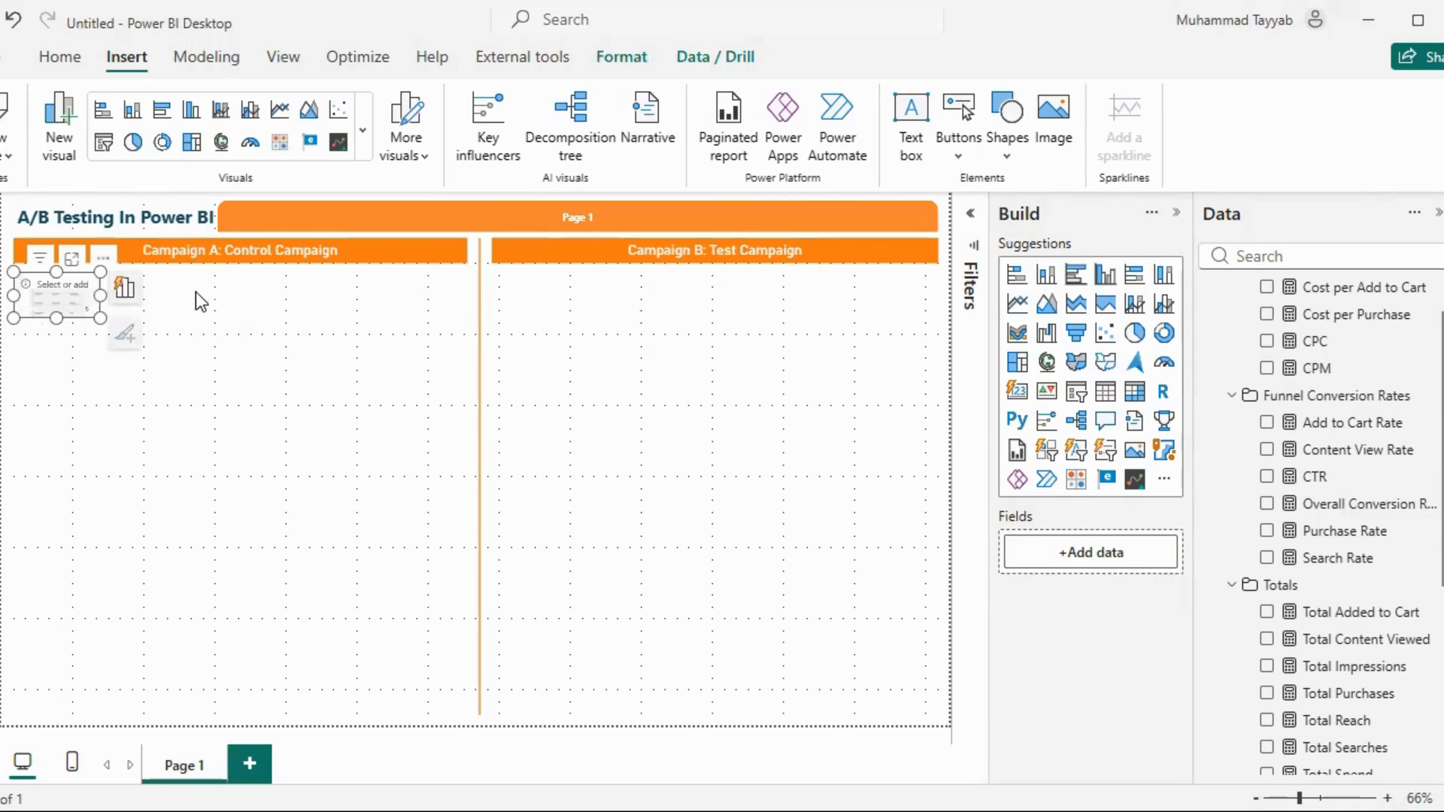
{"action": "scroll", "coordinate": [1279, 488], "scroll_direction": "up", "scroll_amount": 1}
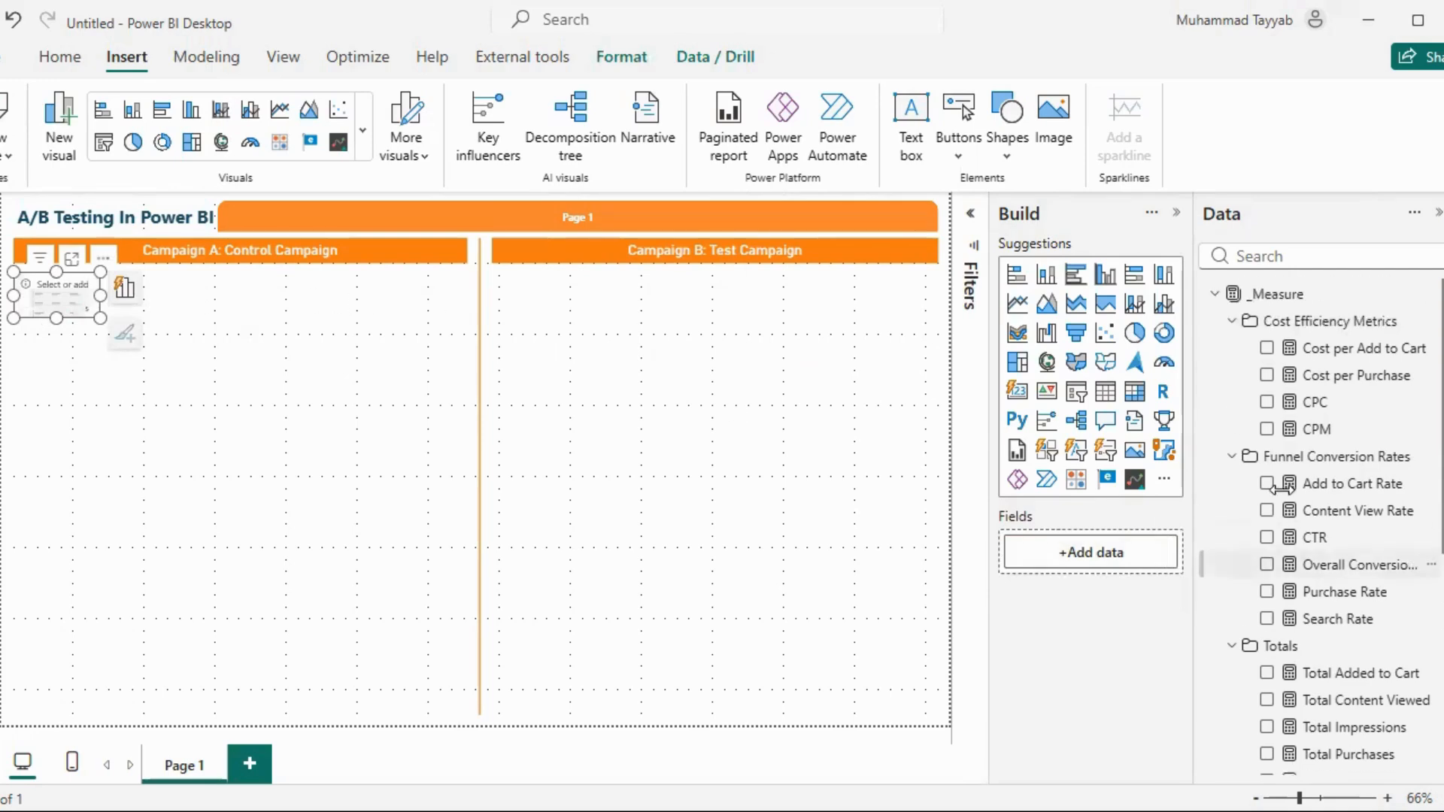
{"action": "scroll", "coordinate": [1286, 497], "scroll_direction": "down", "scroll_amount": 3}
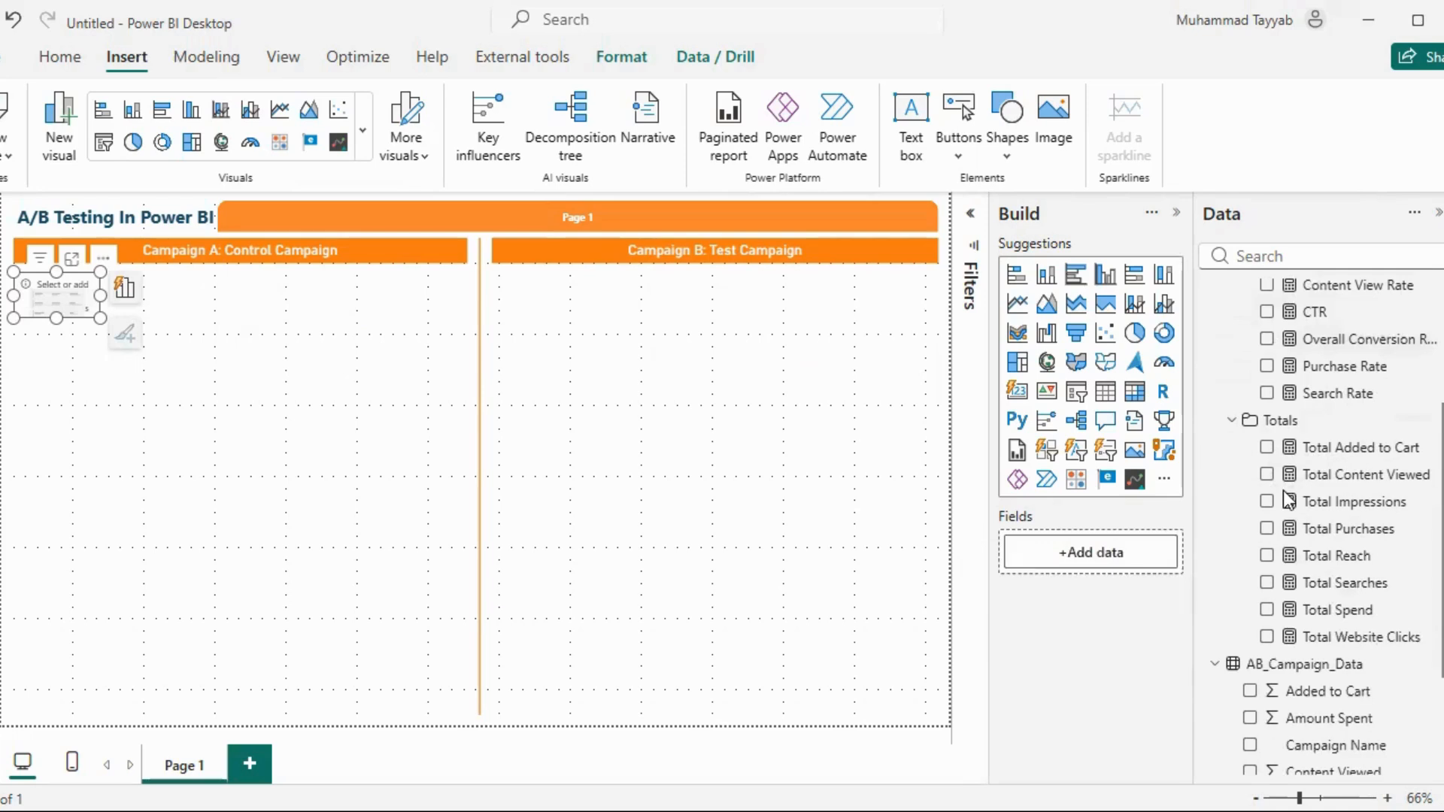
{"action": "scroll", "coordinate": [1346, 504], "scroll_direction": "up", "scroll_amount": 3}
{"action": "scroll", "coordinate": [1343, 502], "scroll_direction": "down", "scroll_amount": 1}
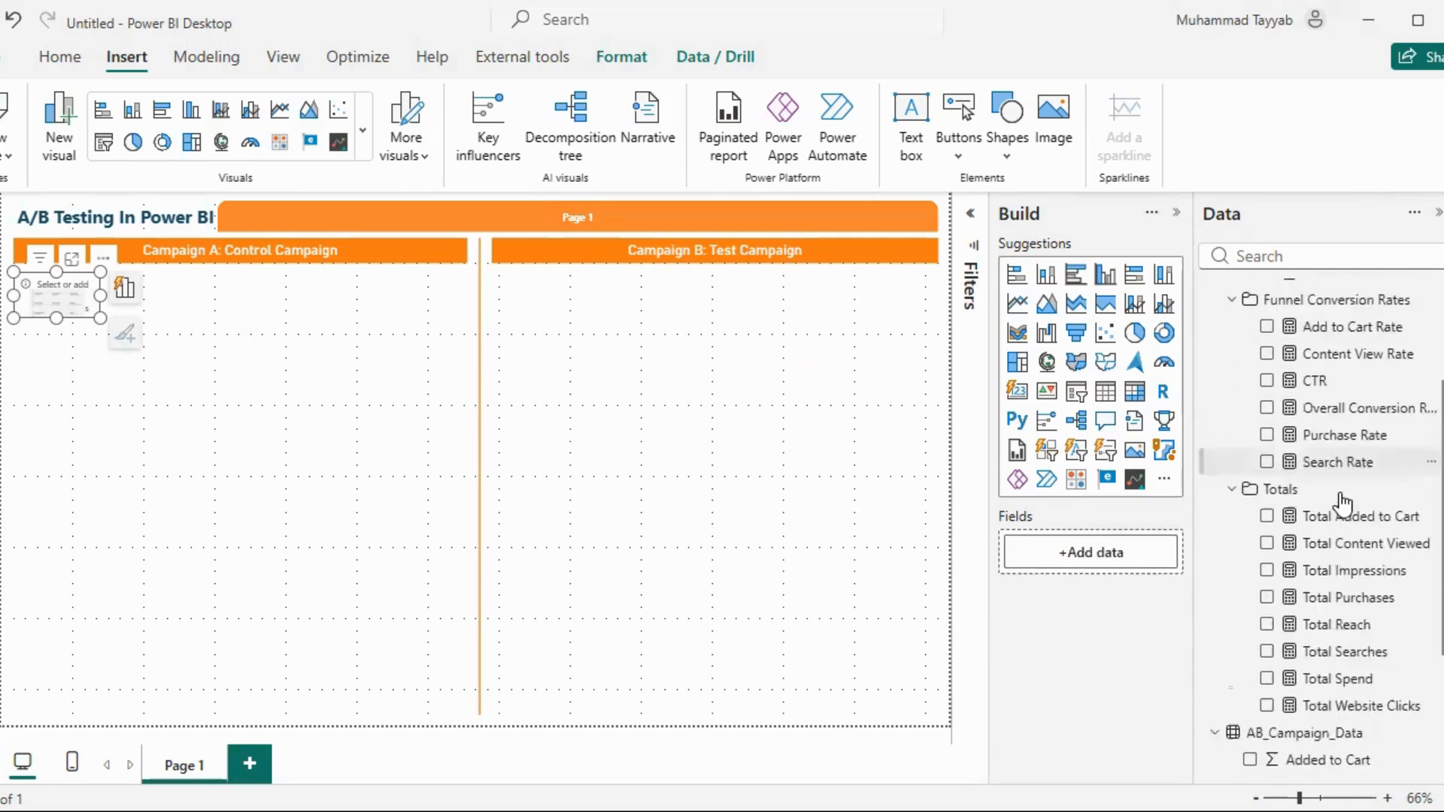
{"action": "scroll", "coordinate": [1347, 481], "scroll_direction": "up", "scroll_amount": 1}
{"action": "scroll", "coordinate": [1361, 477], "scroll_direction": "down", "scroll_amount": 2}
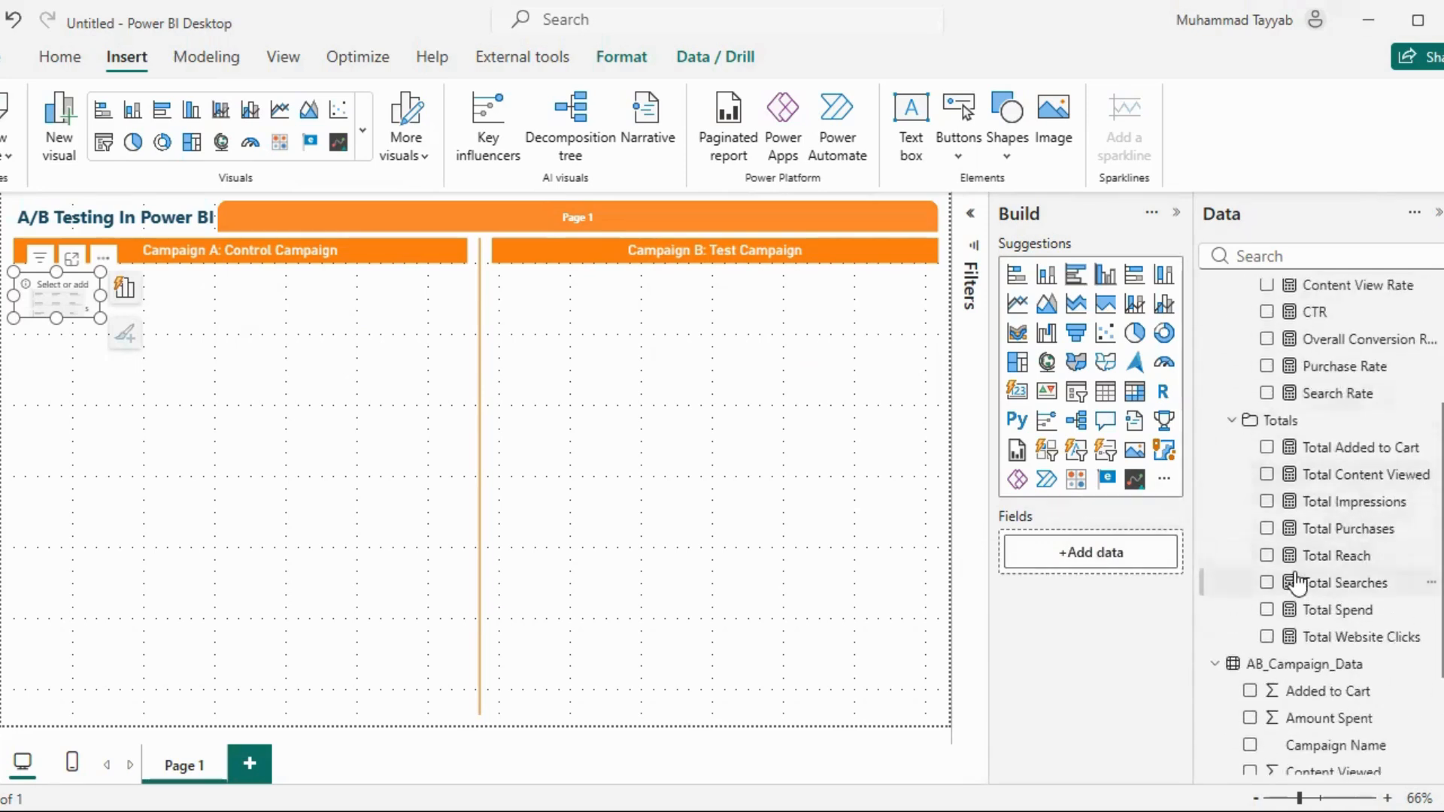
{"action": "left_click", "coordinate": [1266, 610]}
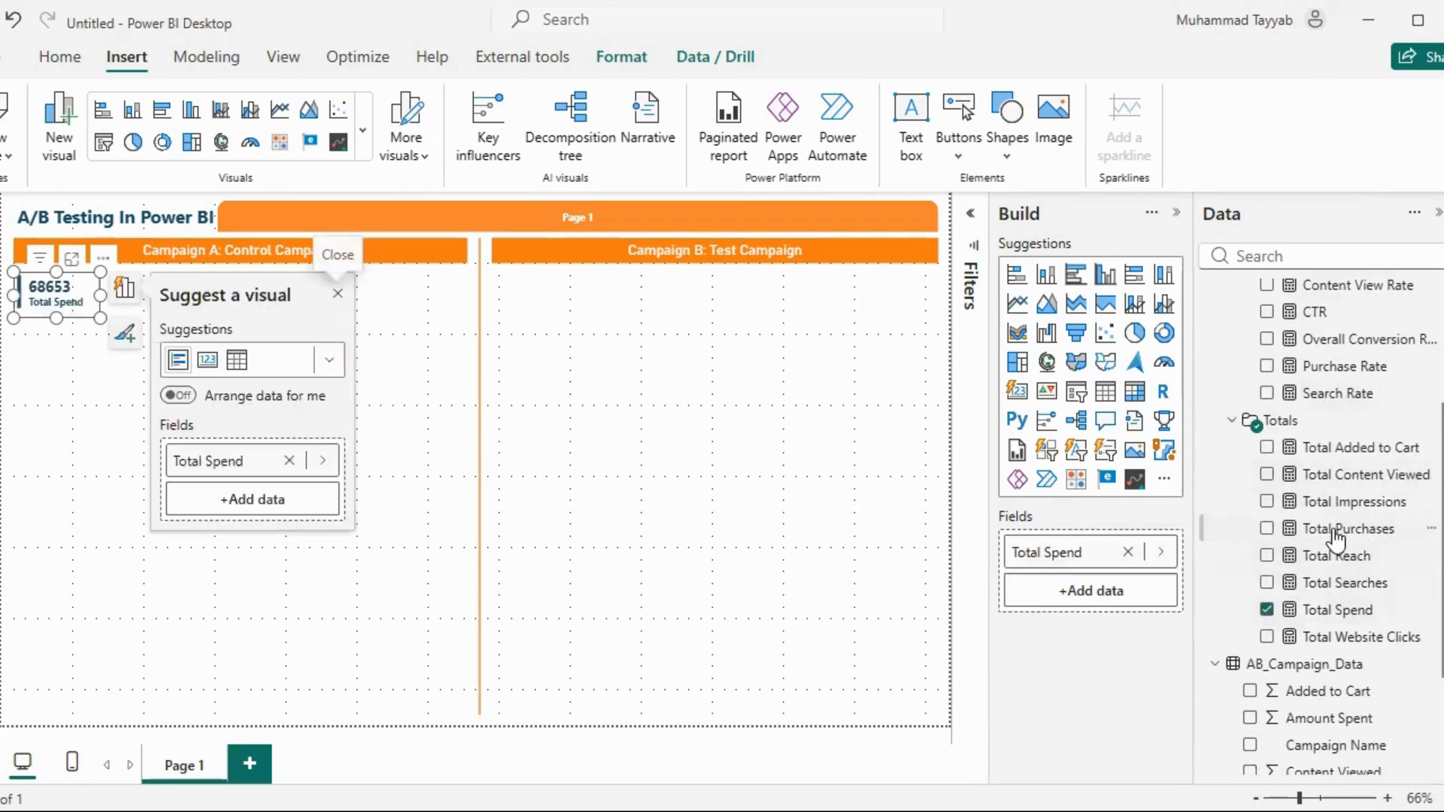
Format the Total Spend measure as currency
{"action": "left_click", "coordinate": [1338, 610]}
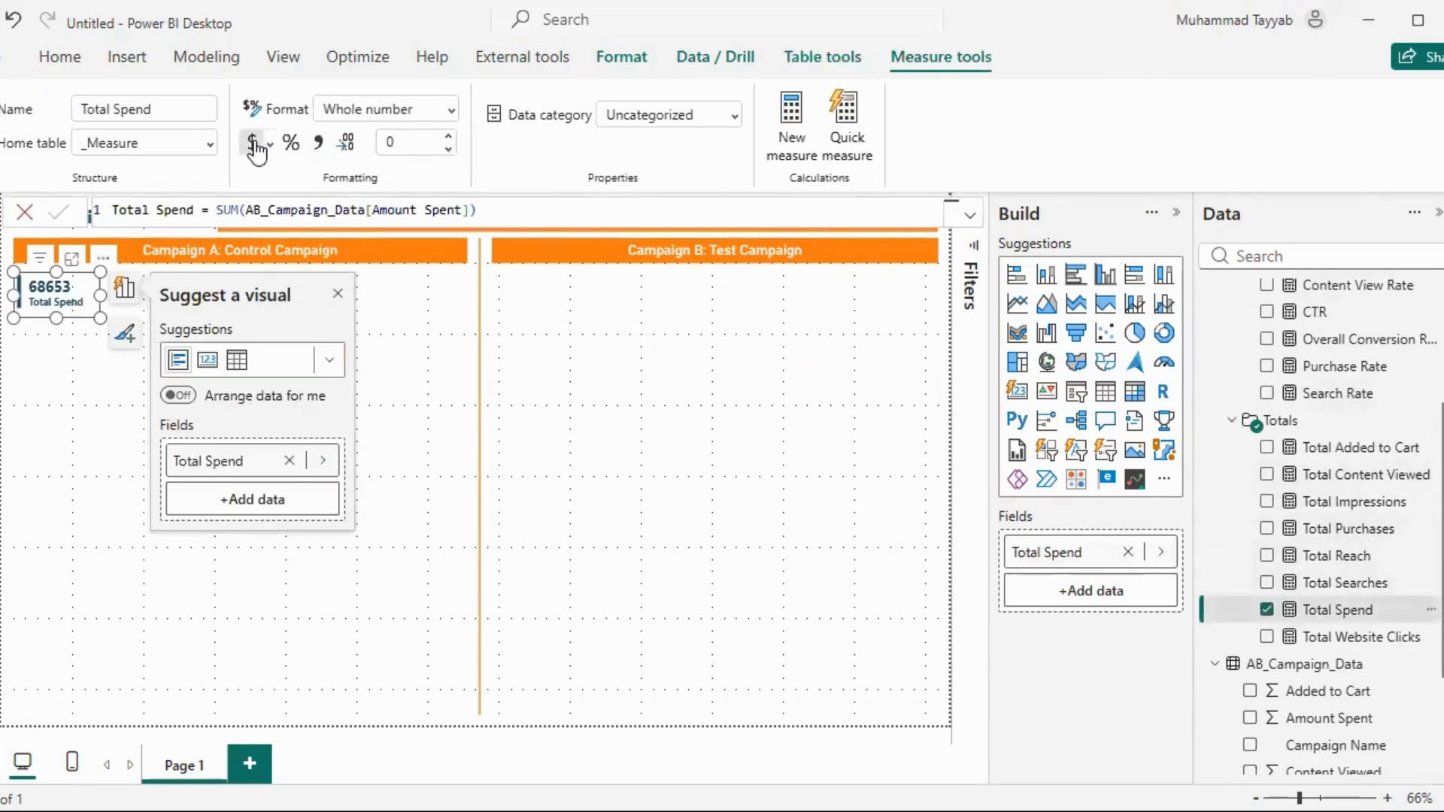
{"action": "left_click", "coordinate": [254, 147]}
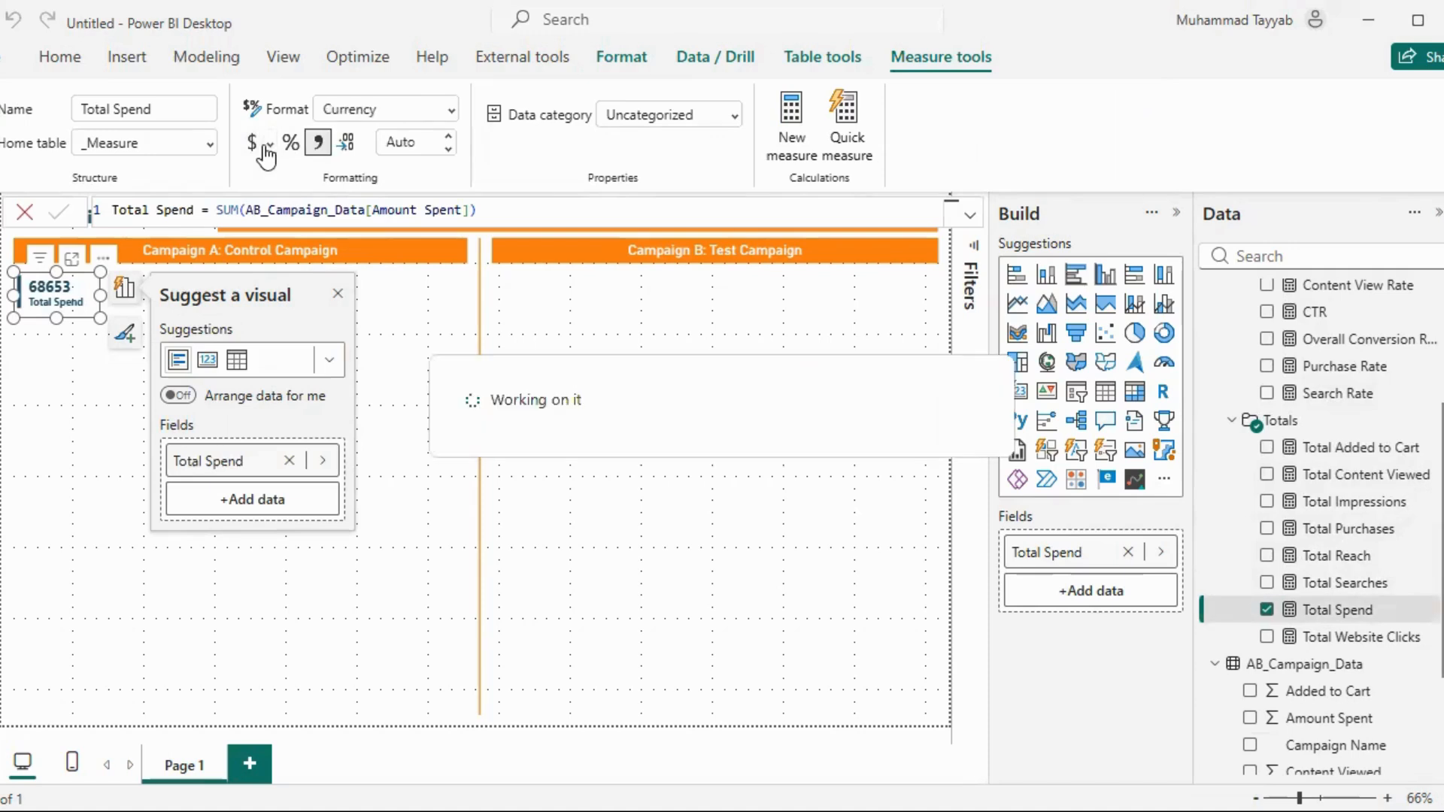
{"action": "left_click", "coordinate": [371, 327]}
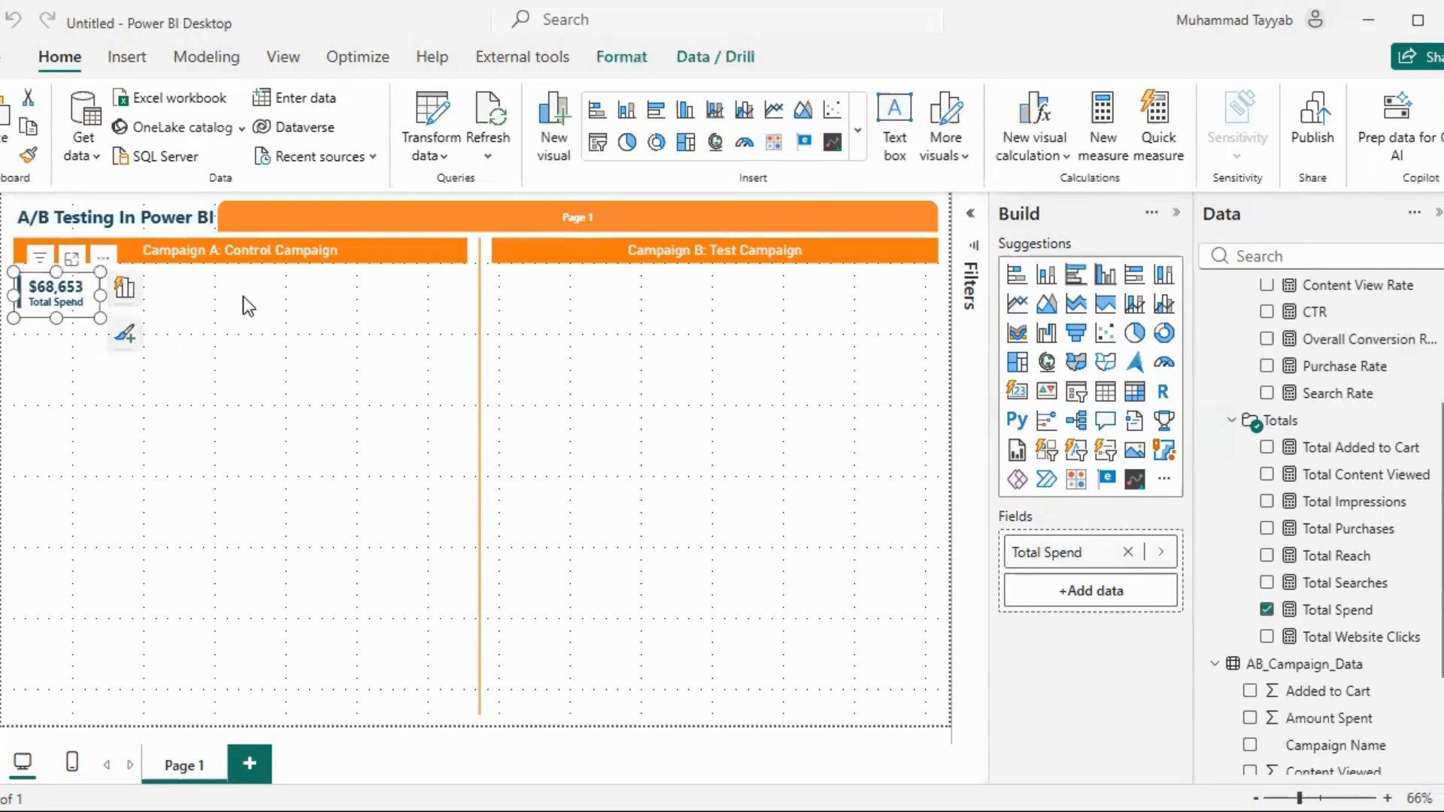
Duplicate the Total Spend card, place the copy beside it and replace its field with Total Purchases
{"action": "key", "text": "ctrl+c"}
{"action": "key", "text": "ctrl+v"}
{"action": "left_click_drag", "start_coordinate": [71, 298], "coordinate": [165, 290]}
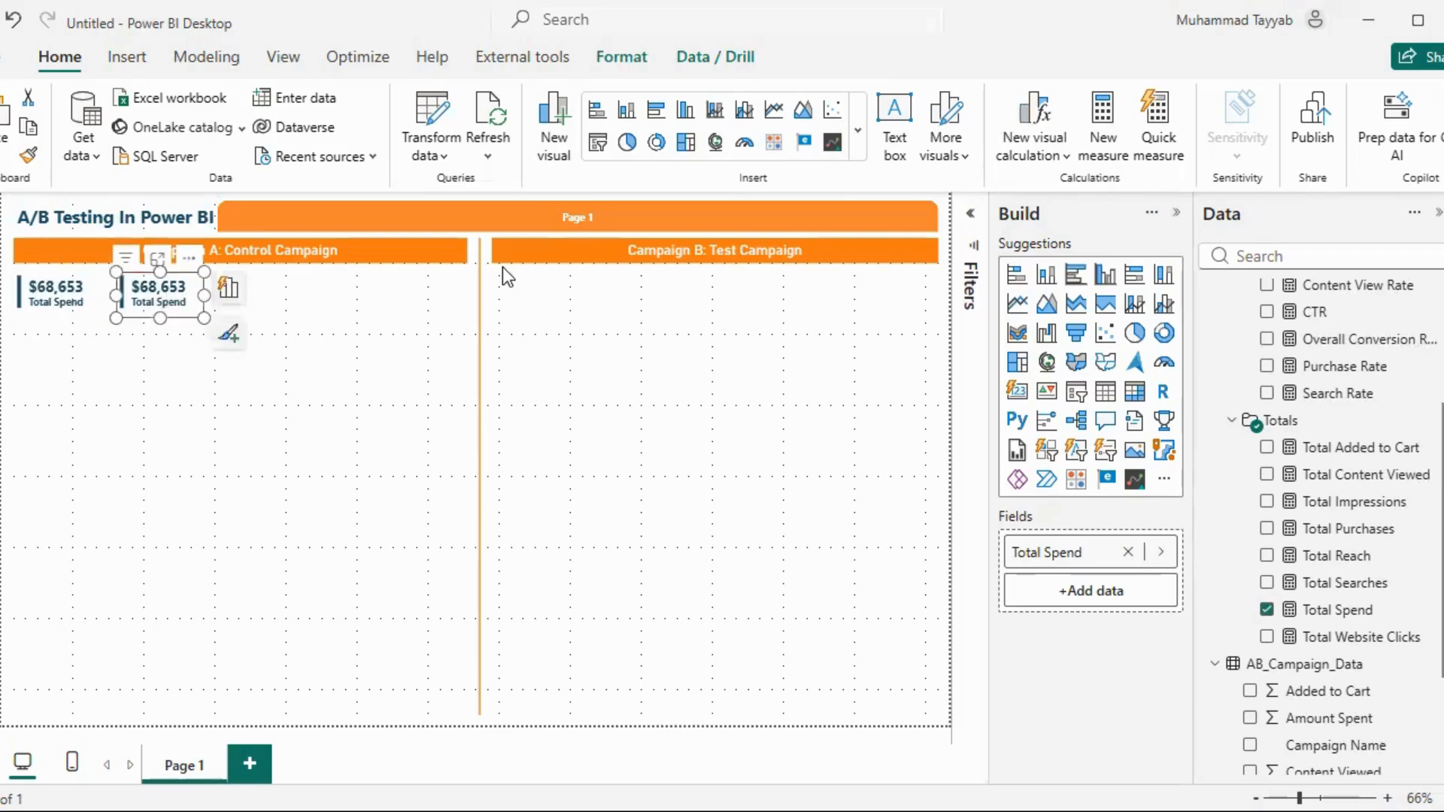
{"action": "left_click", "coordinate": [1128, 552]}
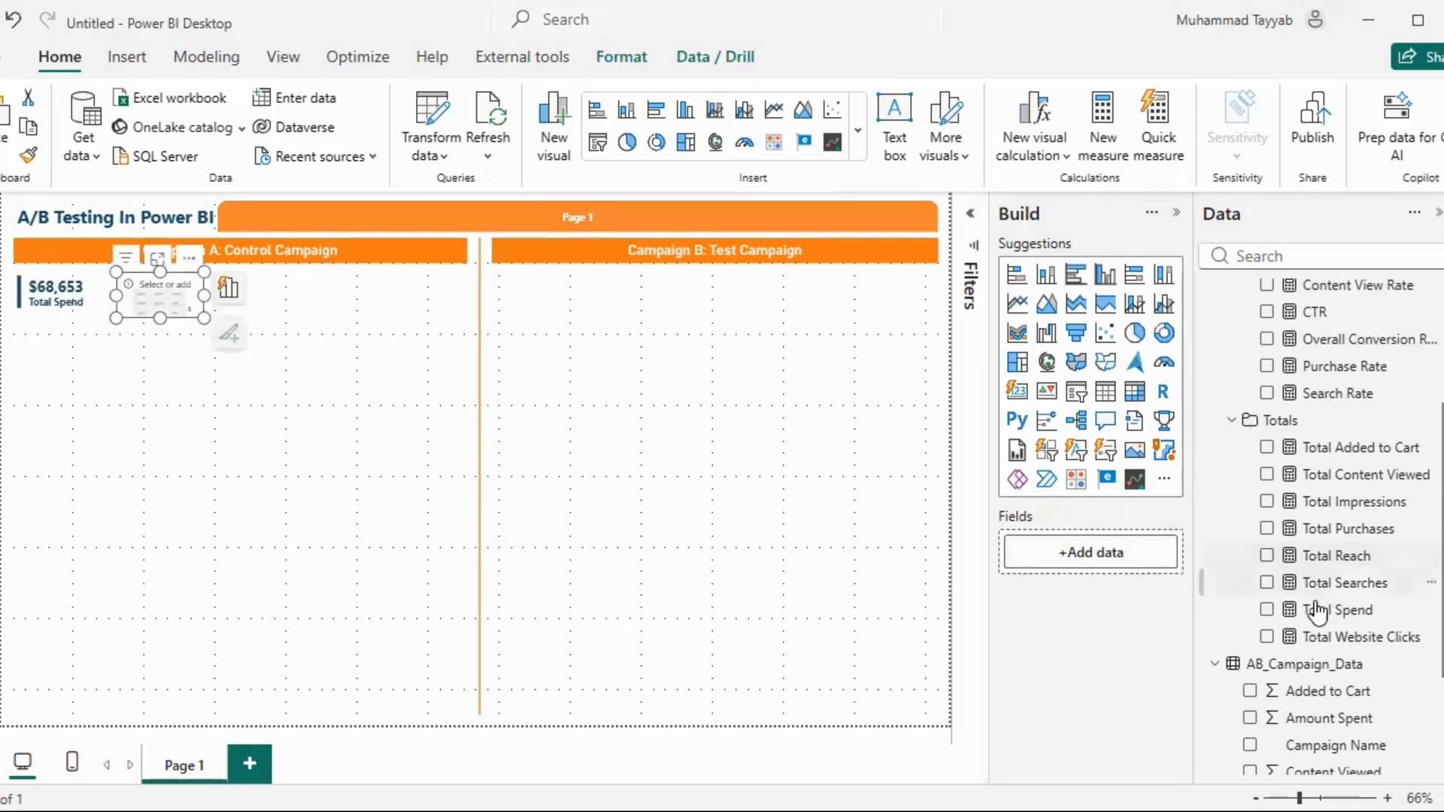
{"action": "left_click", "coordinate": [1266, 528]}
{"action": "left_click", "coordinate": [228, 288]}
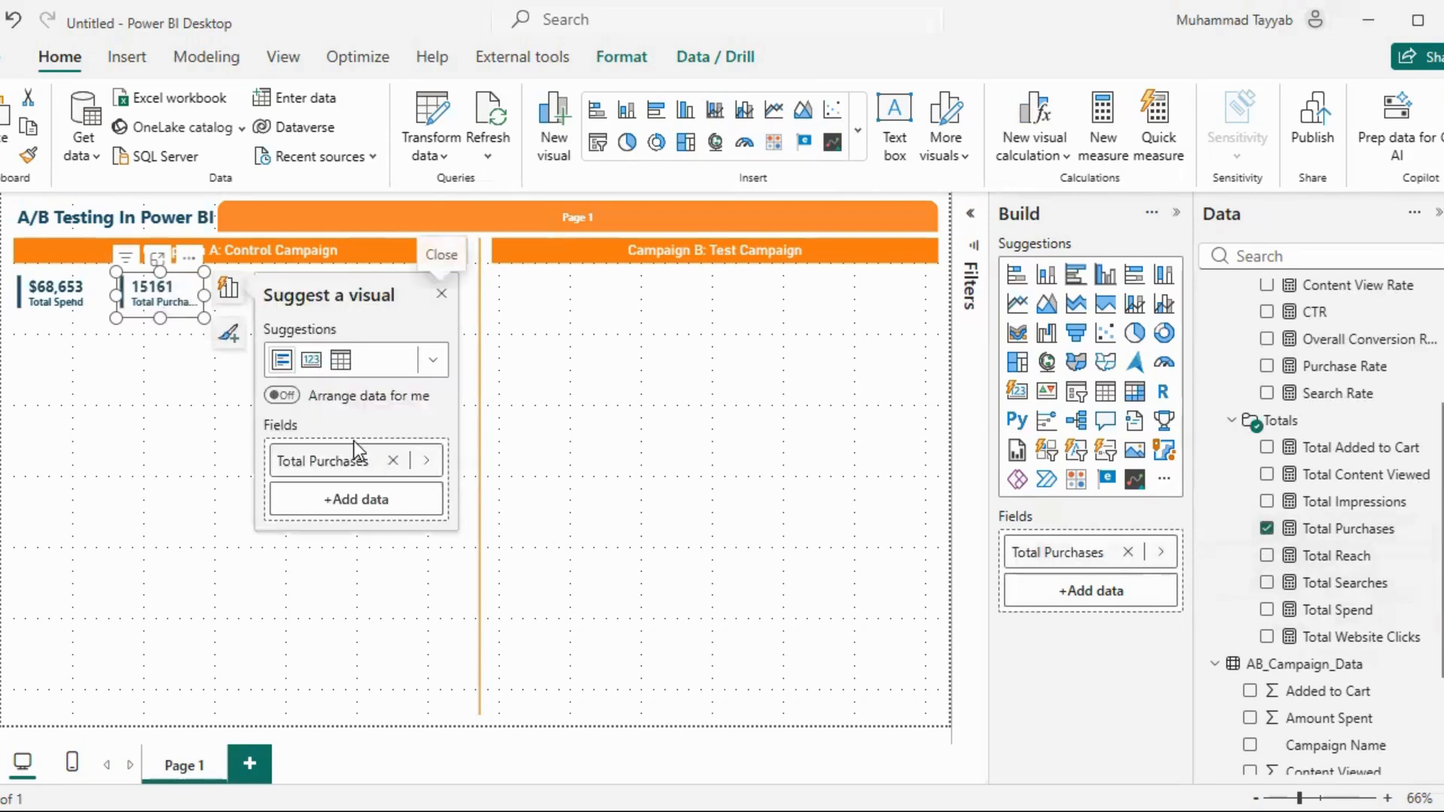
Place a copy of the Total Purchases card beside it and replace its field with Cost per Purchase
{"action": "left_click", "coordinate": [162, 309]}
{"action": "left_click_drag", "start_coordinate": [167, 320], "coordinate": [268, 296]}
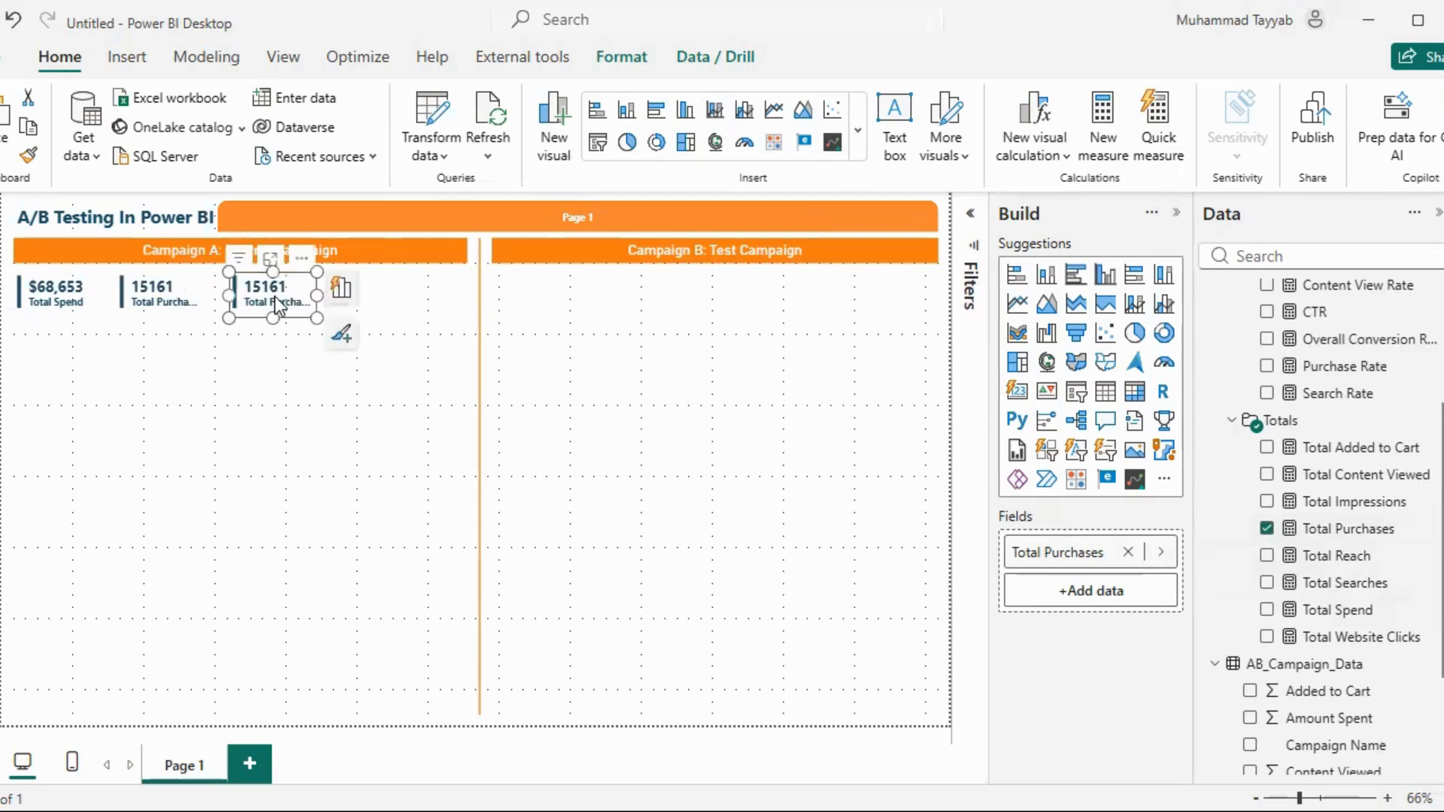
{"action": "left_click", "coordinate": [1128, 552]}
{"action": "scroll", "coordinate": [1347, 526], "scroll_direction": "up", "scroll_amount": 5}
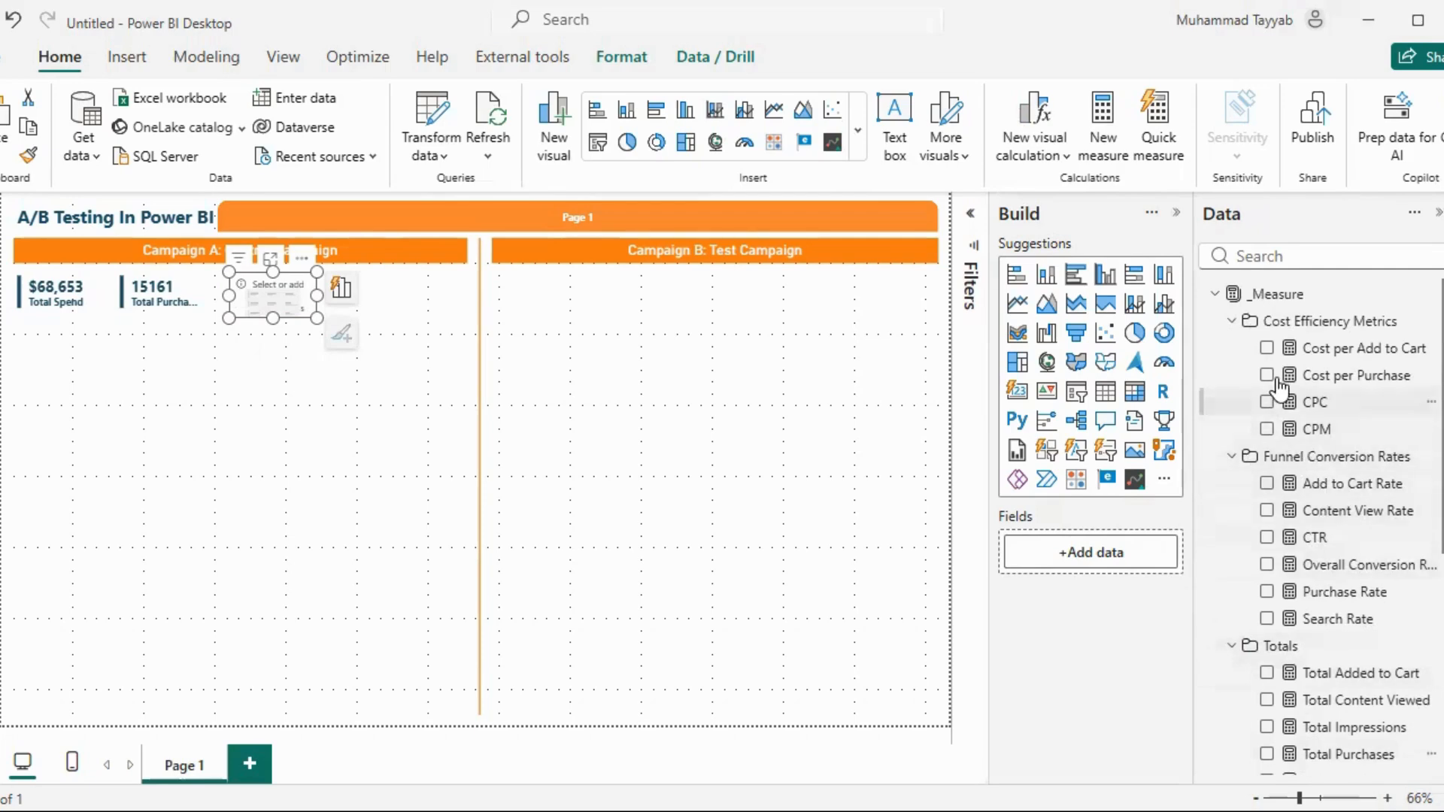
{"action": "left_click", "coordinate": [1266, 375]}
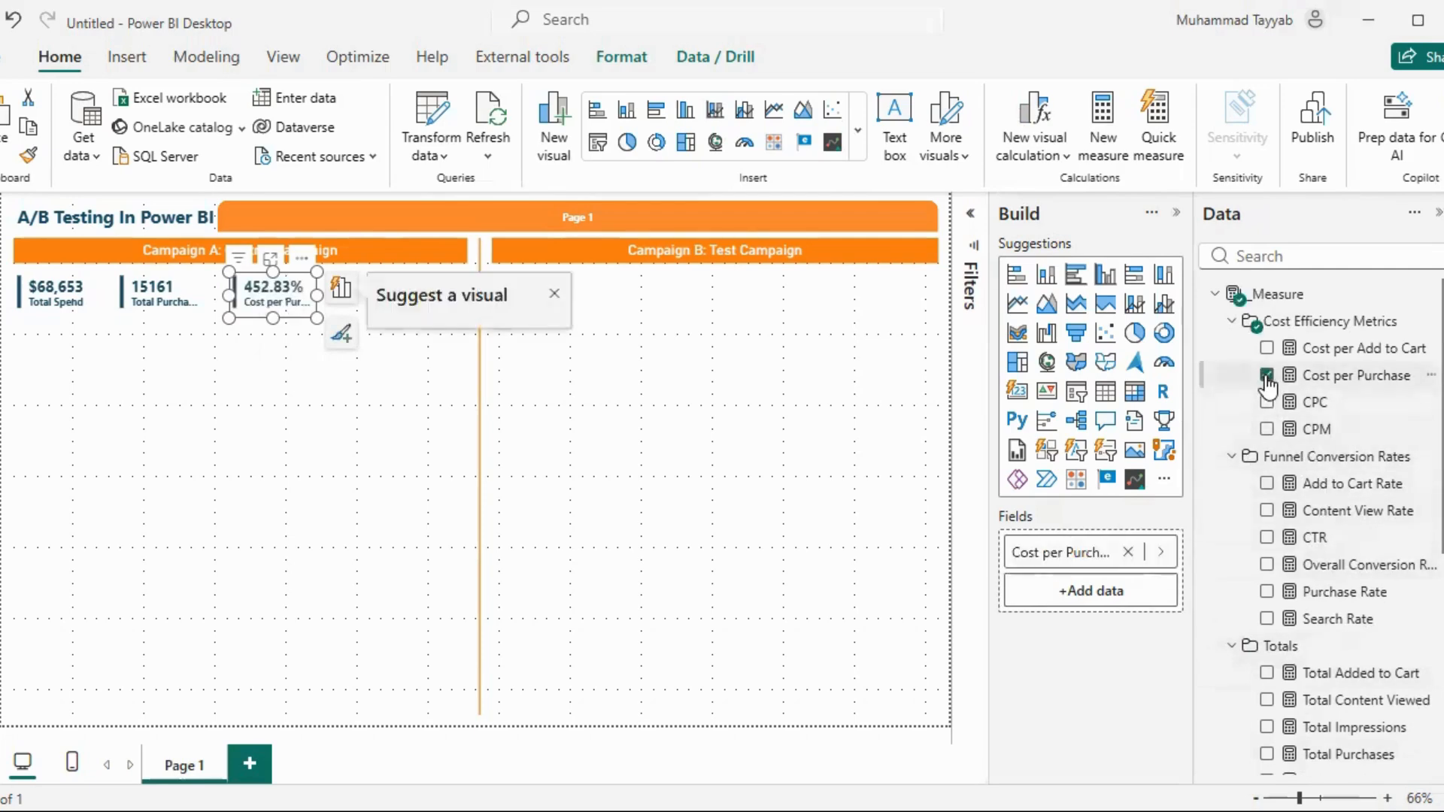
Format the Cost per Purchase measure as currency with 2 decimal places and widen its card to fit the label
{"action": "left_click", "coordinate": [1330, 376]}
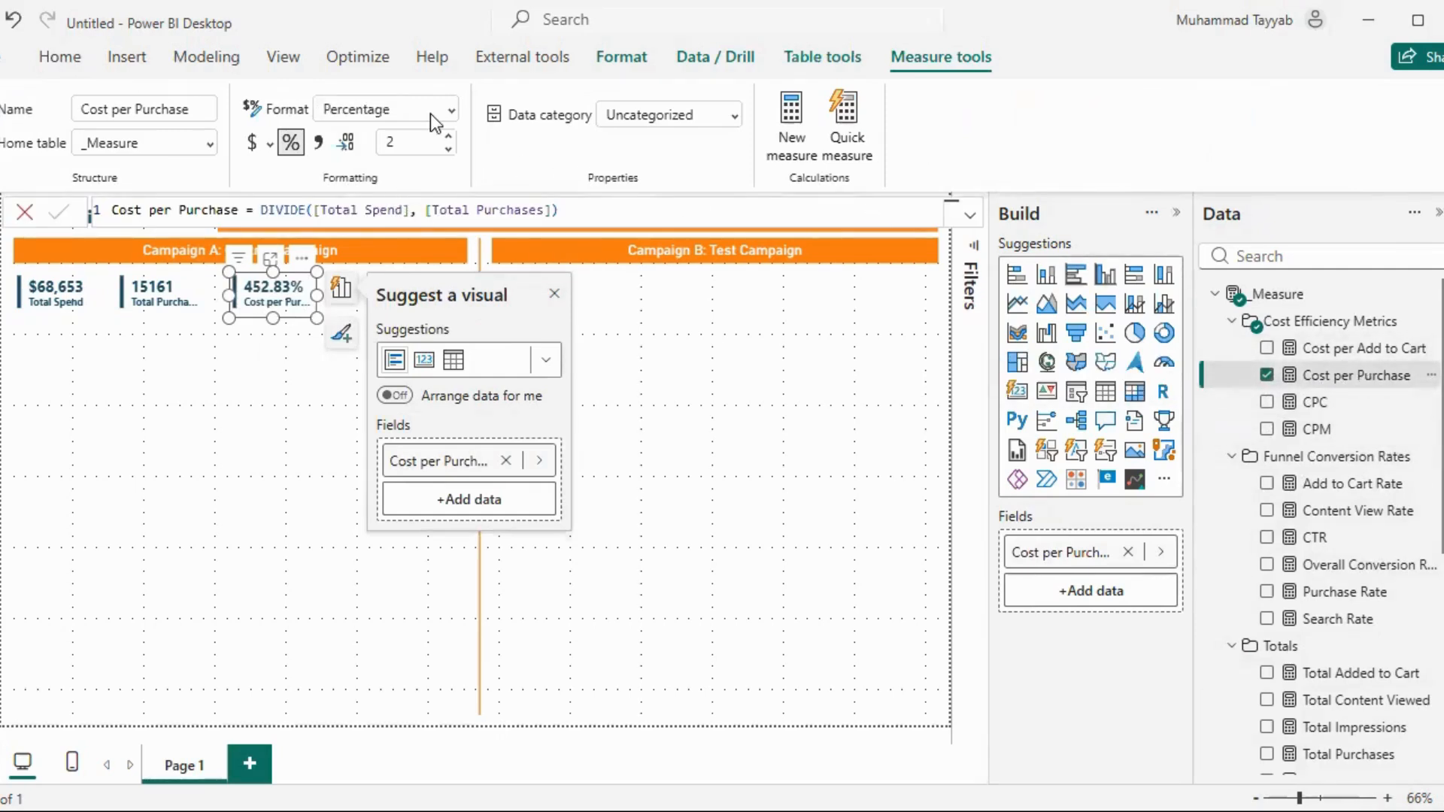
{"action": "left_click", "coordinate": [250, 143]}
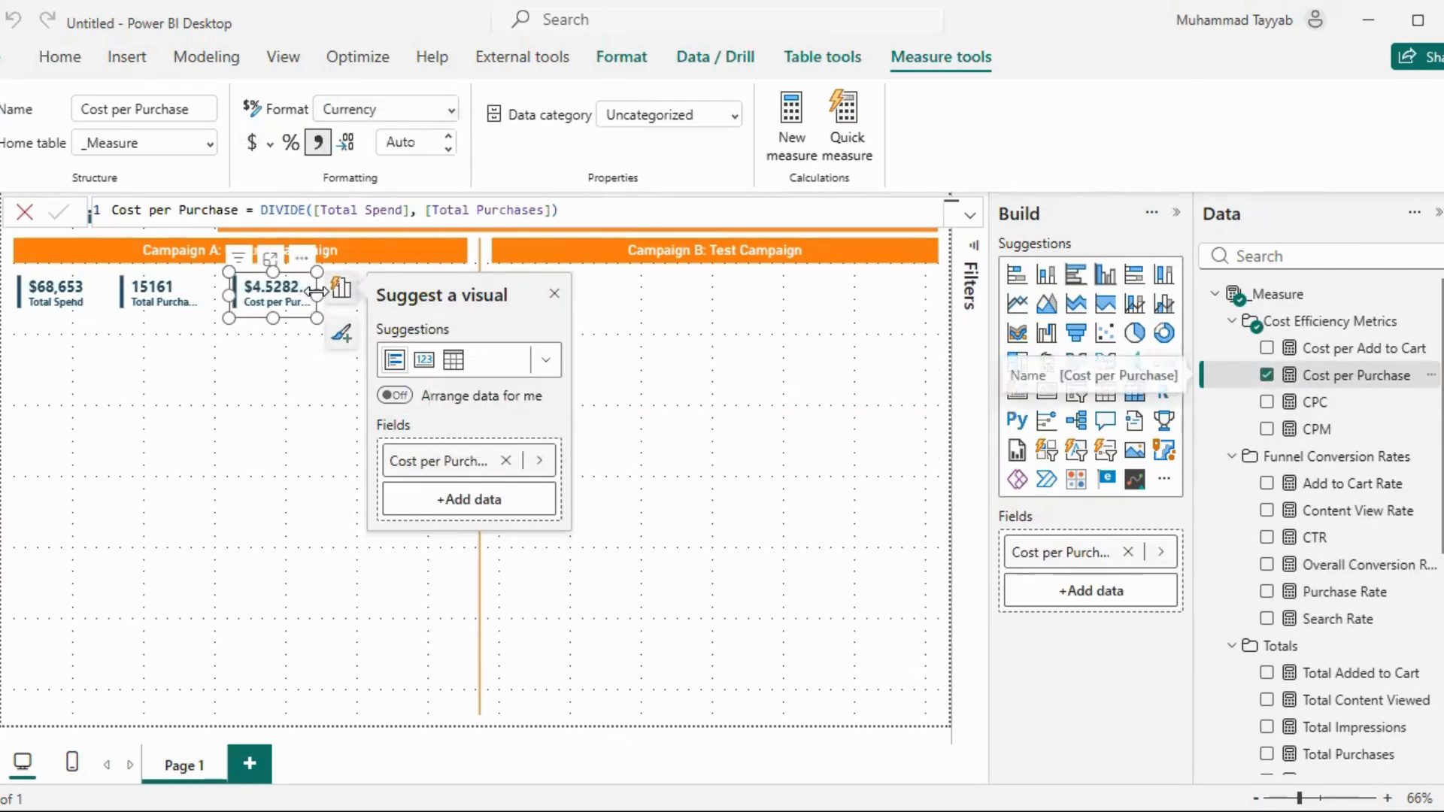
{"action": "left_click_drag", "start_coordinate": [316, 292], "coordinate": [344, 292]}
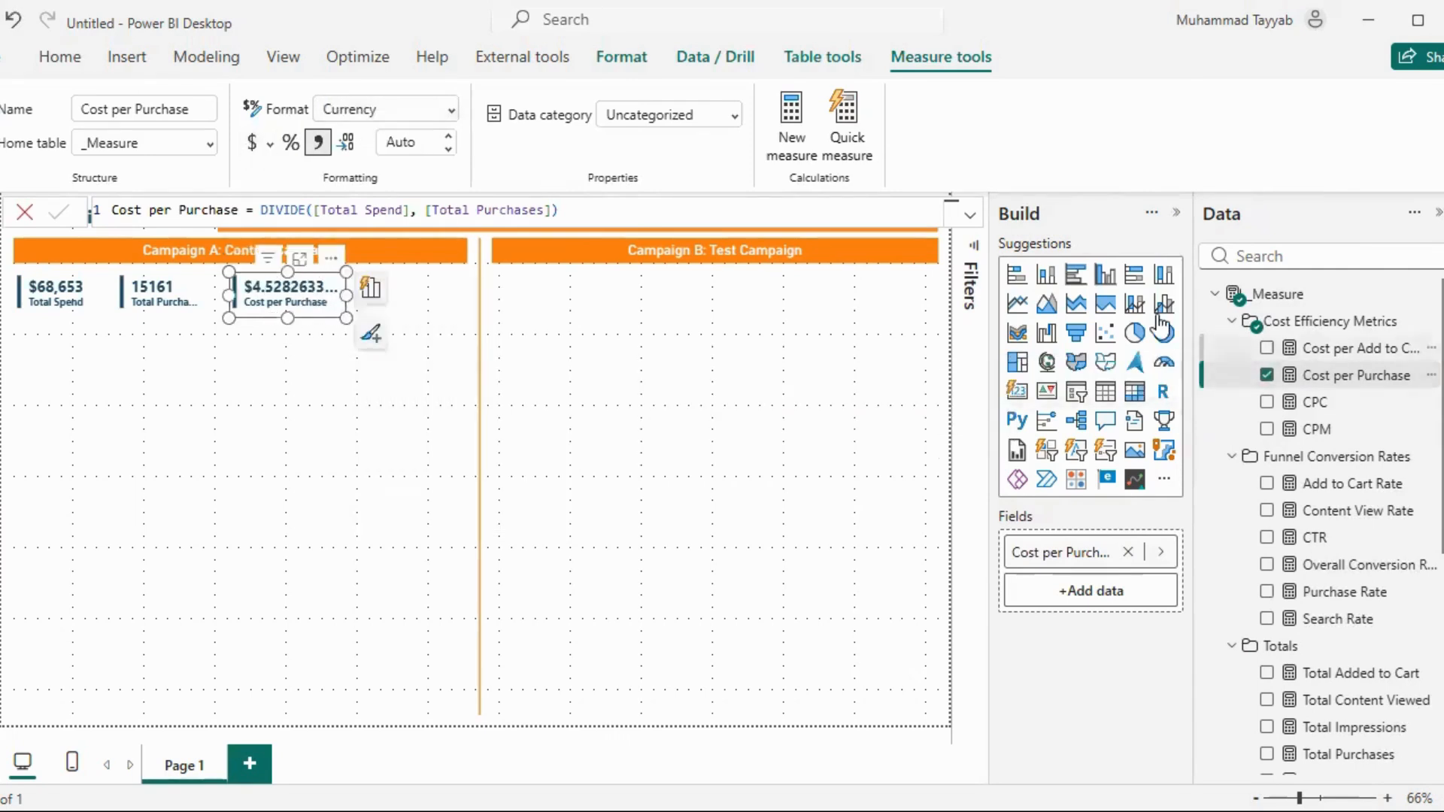
{"action": "left_click", "coordinate": [407, 145]}
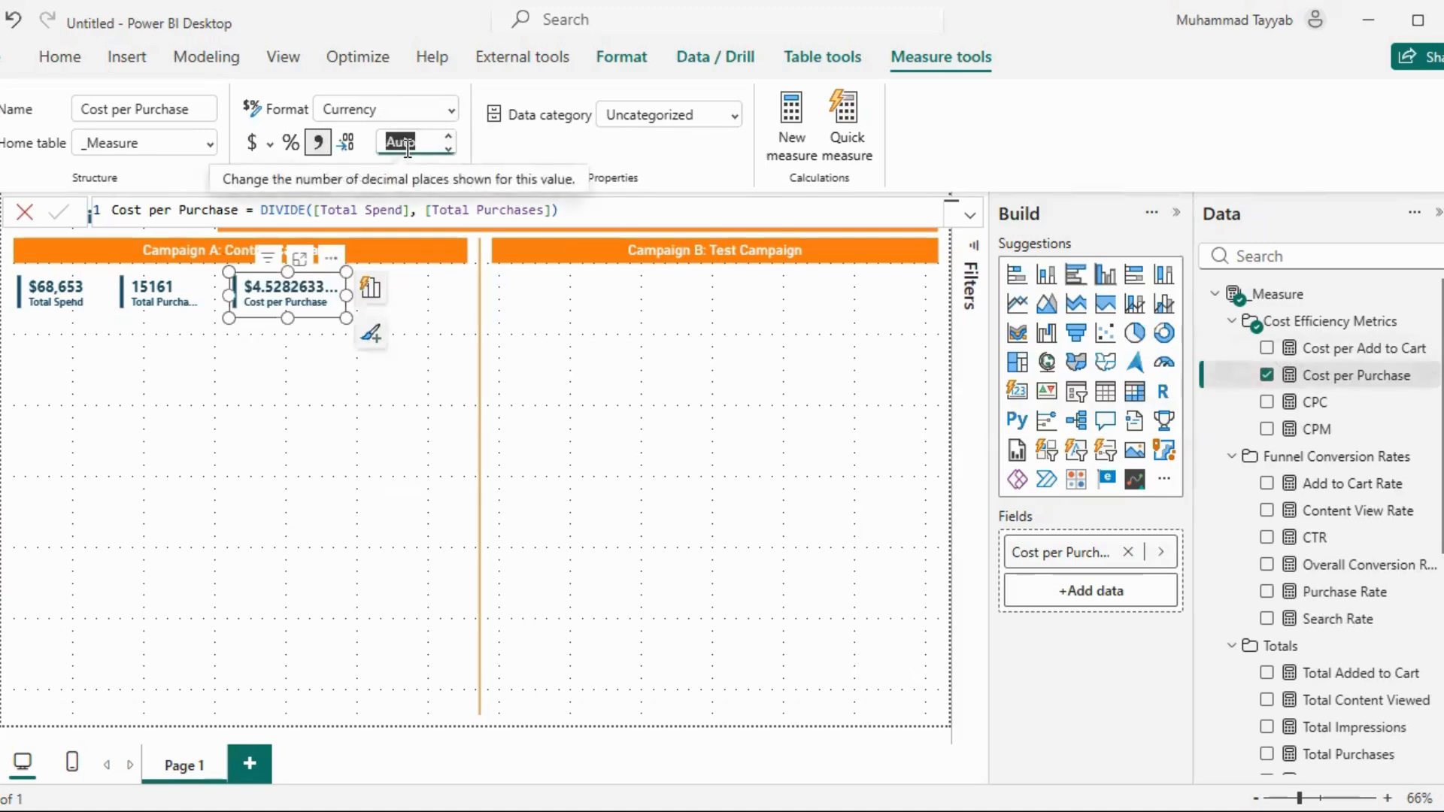
{"action": "type", "text": "2"}
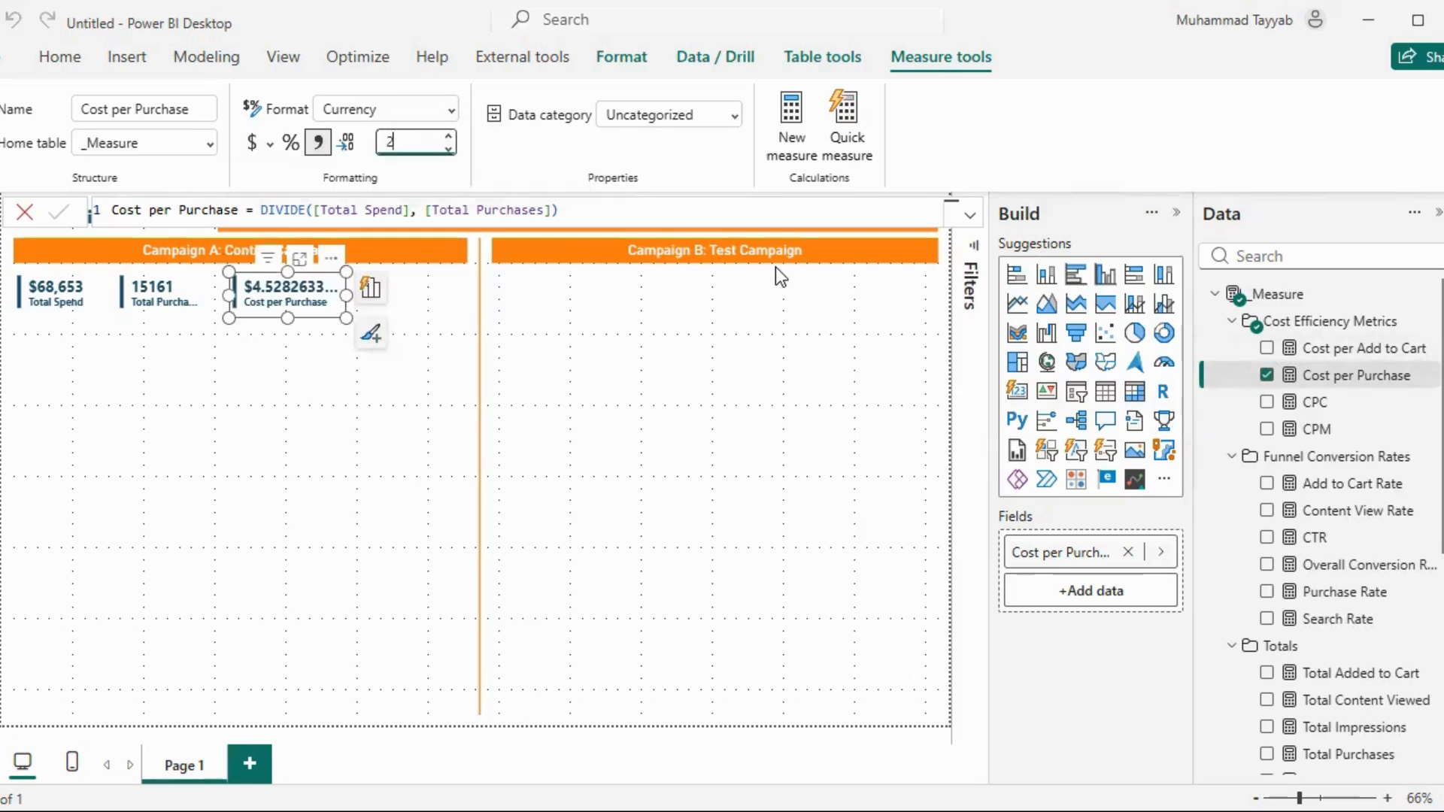
{"action": "key", "text": "Return"}
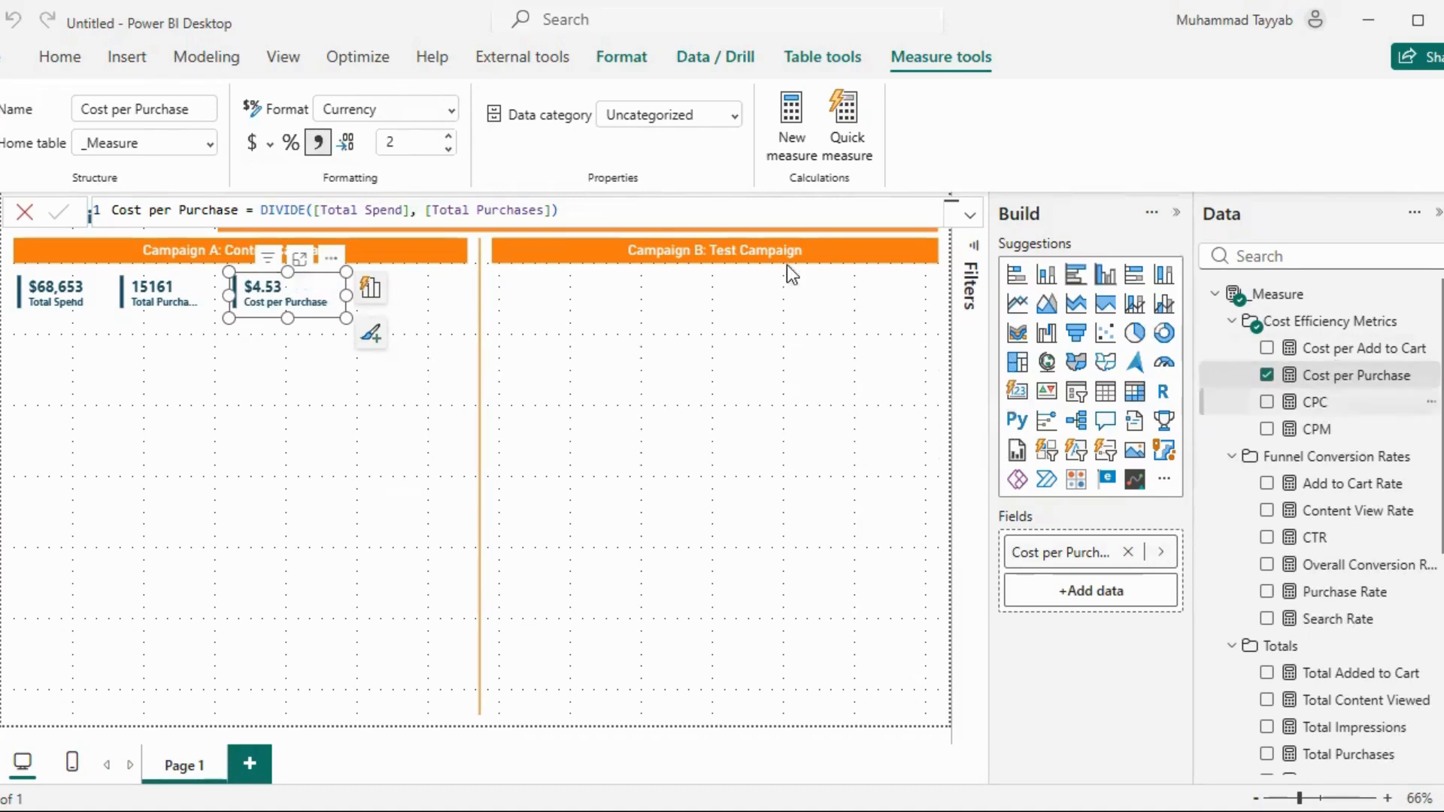
Format the CPC measure as currency with 2 decimal places
{"action": "left_click", "coordinate": [1312, 402]}
{"action": "left_click", "coordinate": [253, 143]}
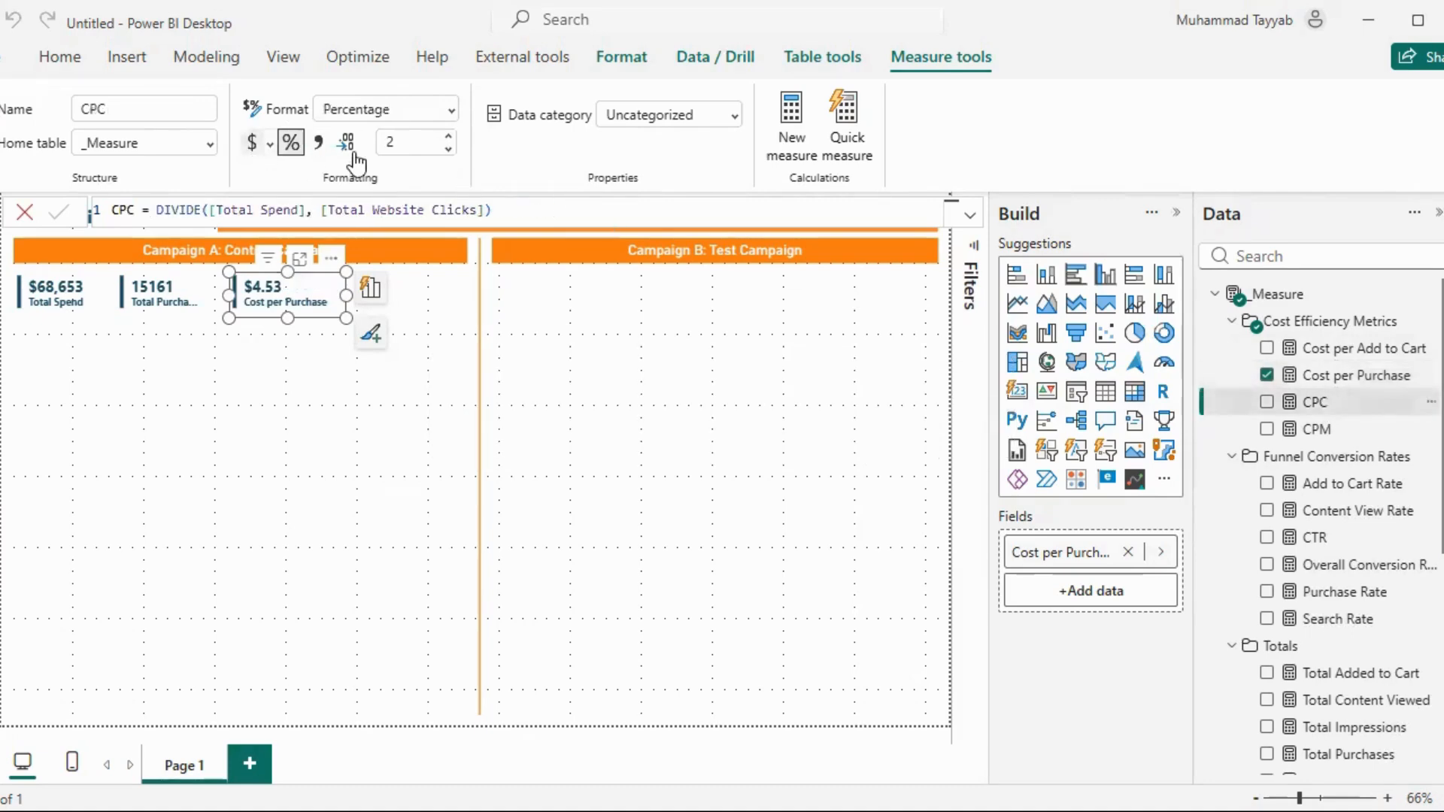
{"action": "left_click", "coordinate": [416, 143]}
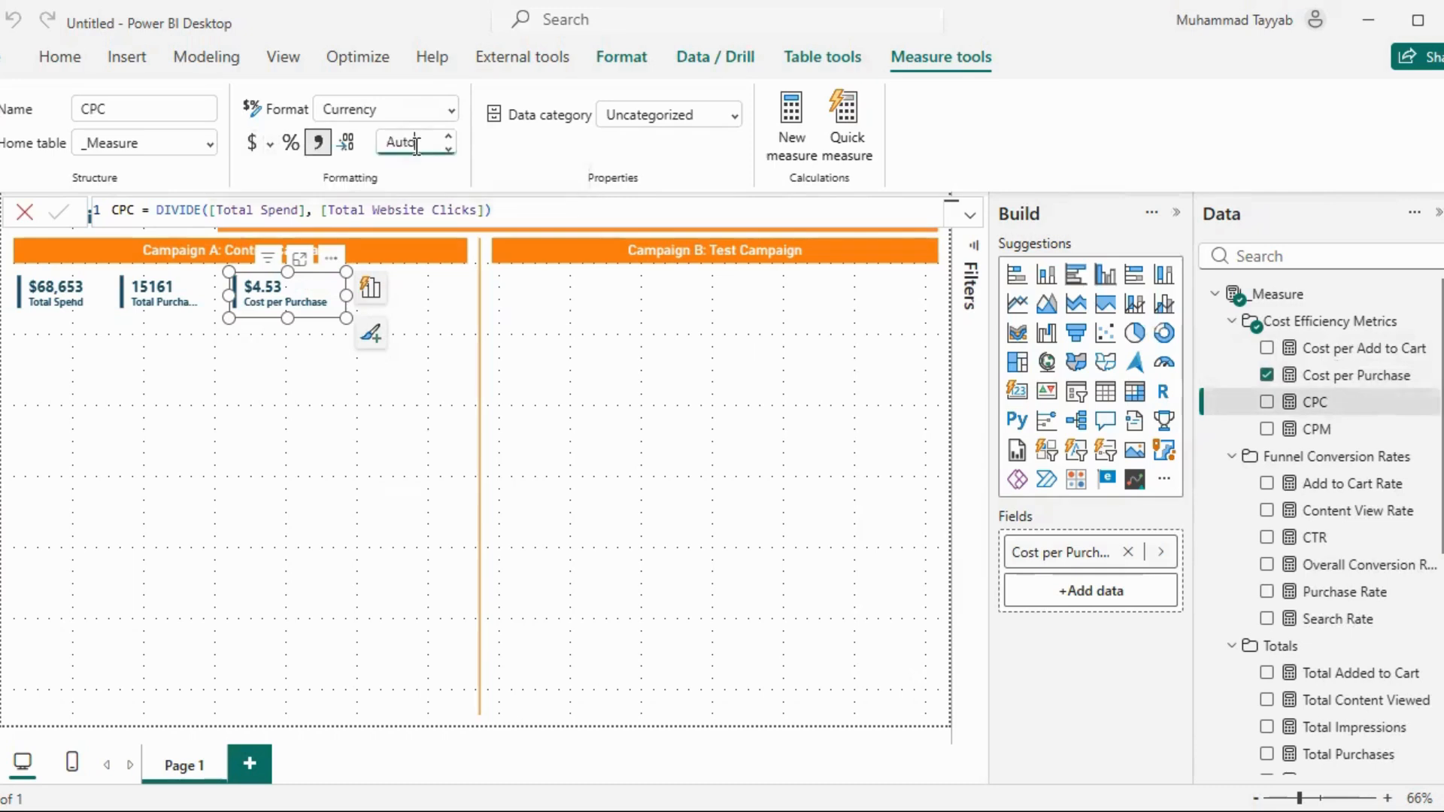
{"action": "type", "text": "2"}
{"action": "key", "text": "Return"}
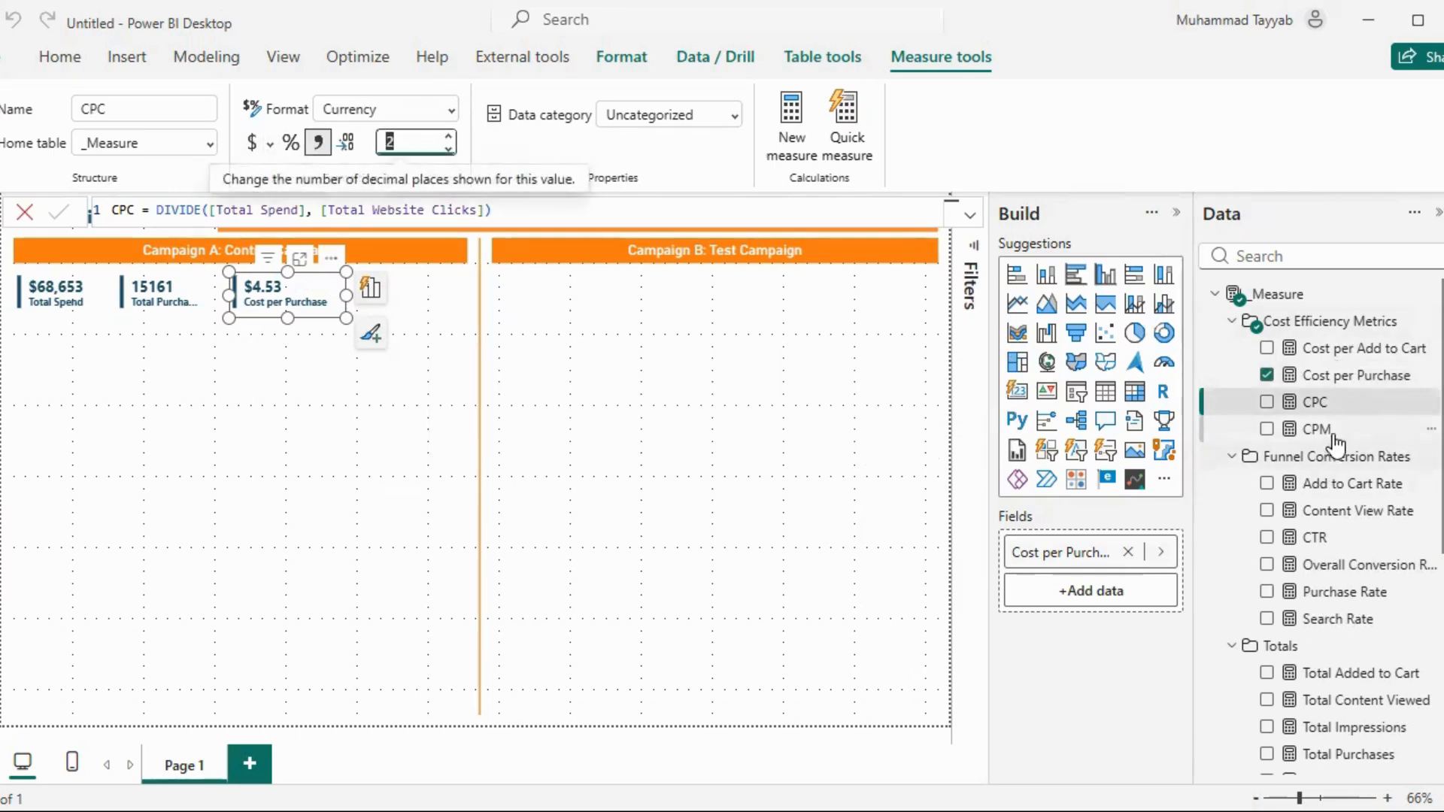
Format the CPM measure as currency with 2 decimal places
{"action": "left_click", "coordinate": [1316, 429]}
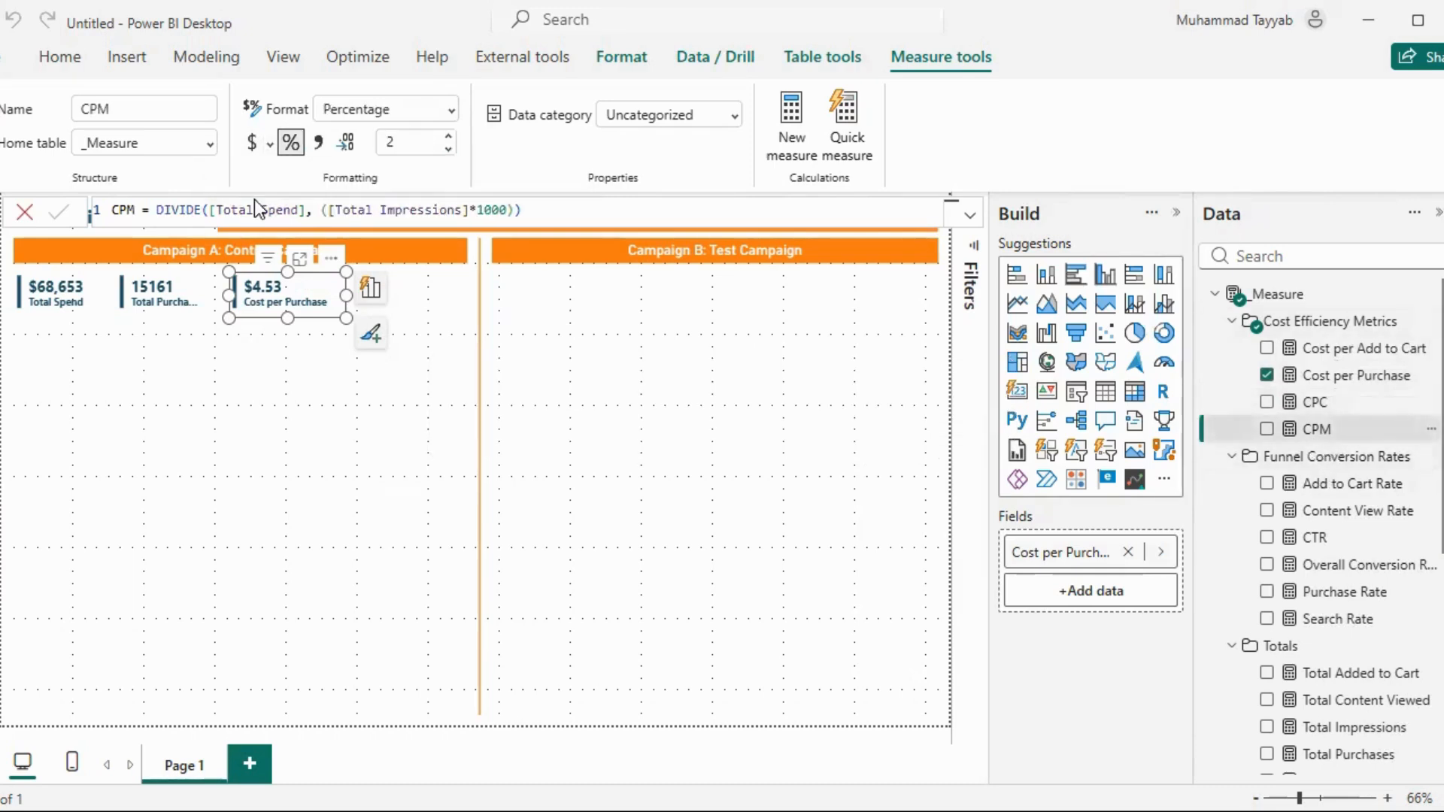
{"action": "left_click", "coordinate": [254, 145]}
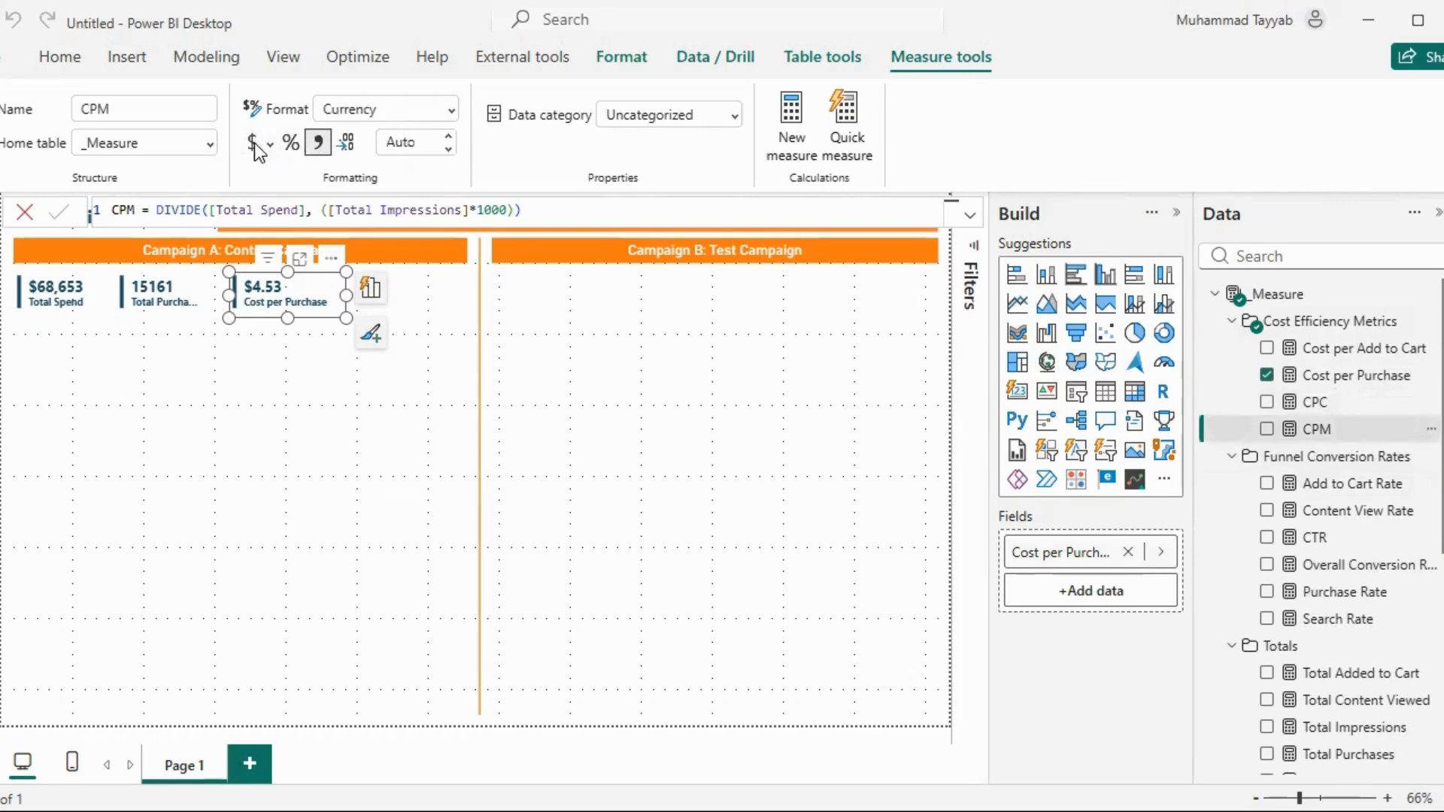
{"action": "left_click", "coordinate": [414, 142]}
{"action": "double_click", "coordinate": [414, 141]}
{"action": "type", "text": "2"}
{"action": "key", "text": "Return"}
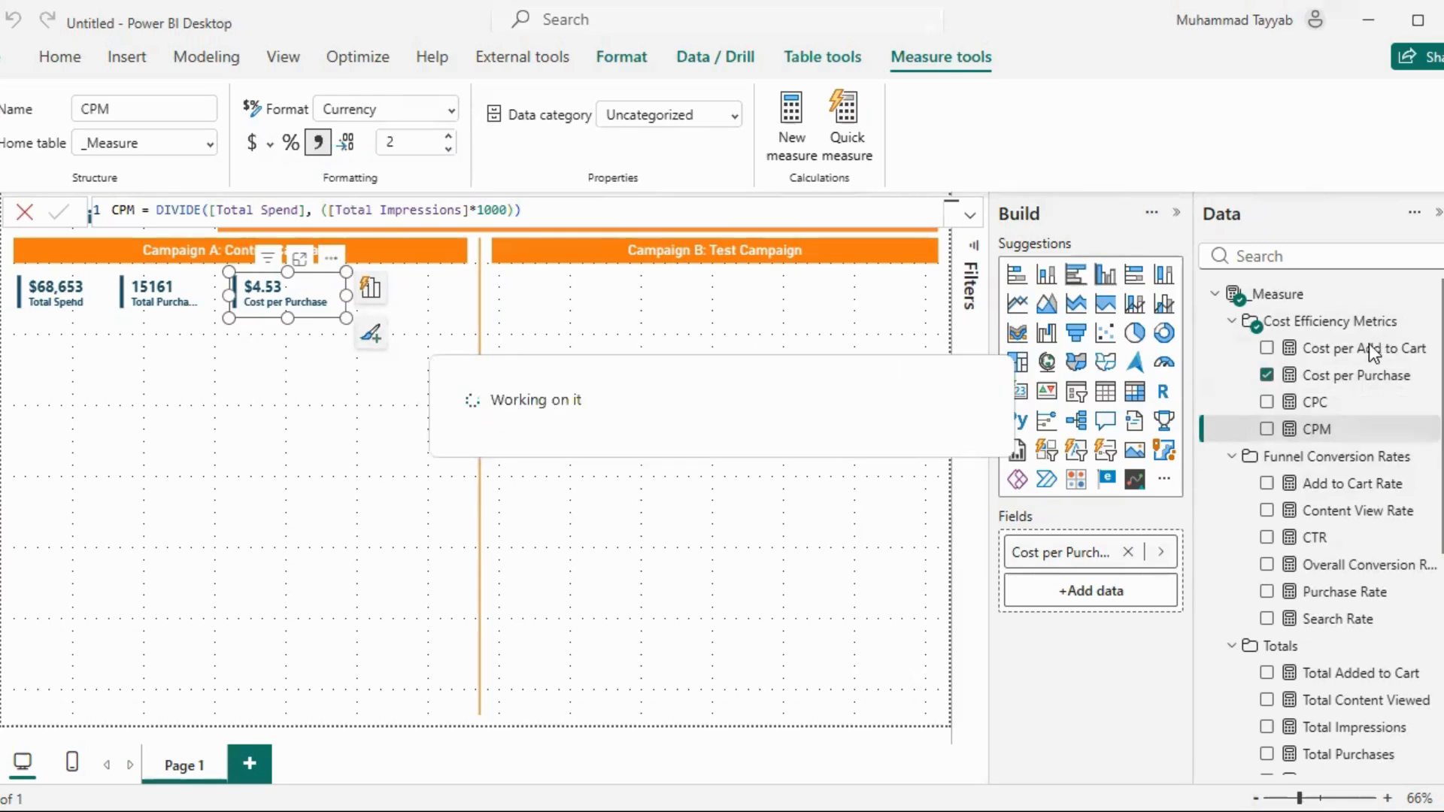
Format the Cost per Add to Cart measure as currency with 2 decimal places and deselect the card
{"action": "left_click", "coordinate": [1353, 352]}
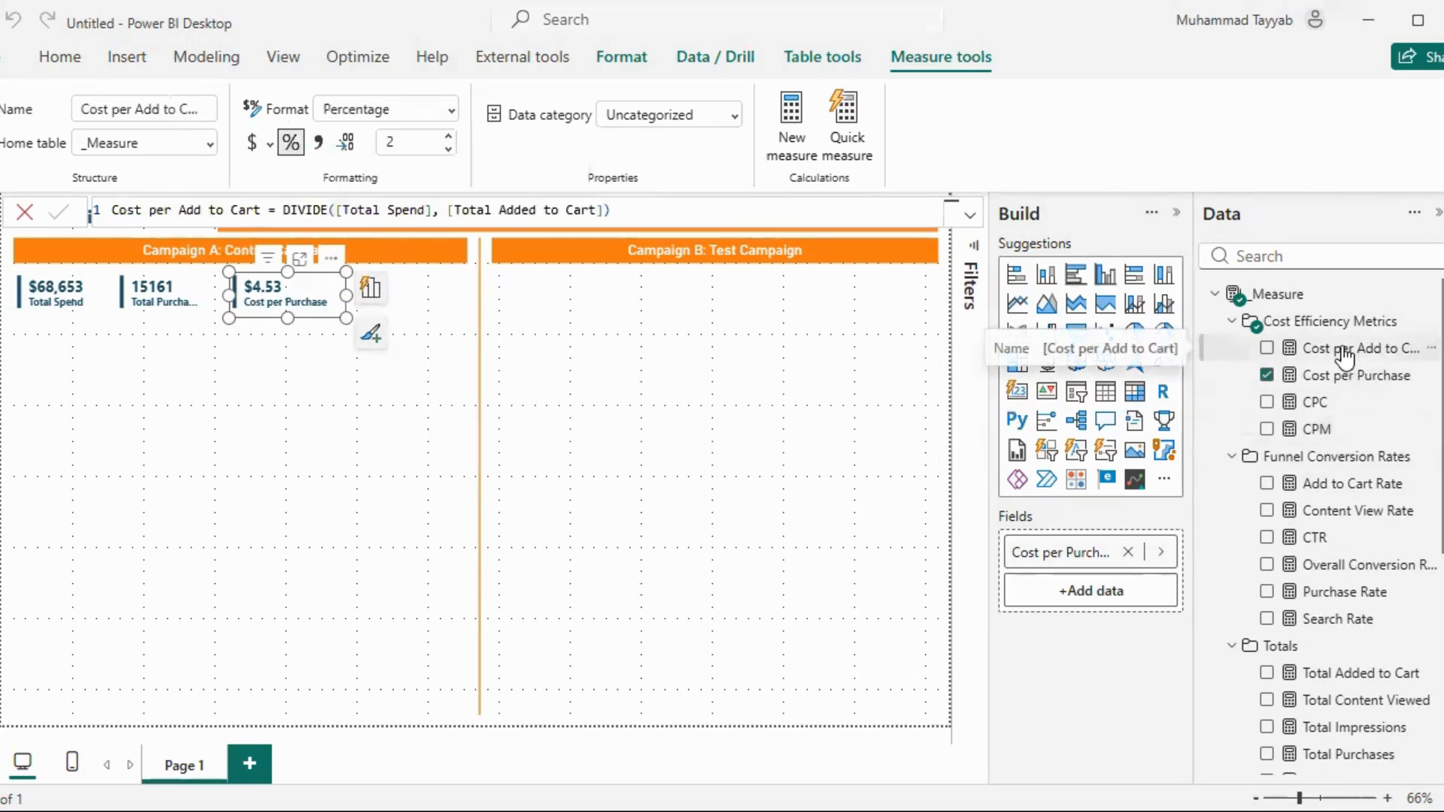
{"action": "left_click", "coordinate": [436, 146]}
{"action": "left_click", "coordinate": [410, 141]}
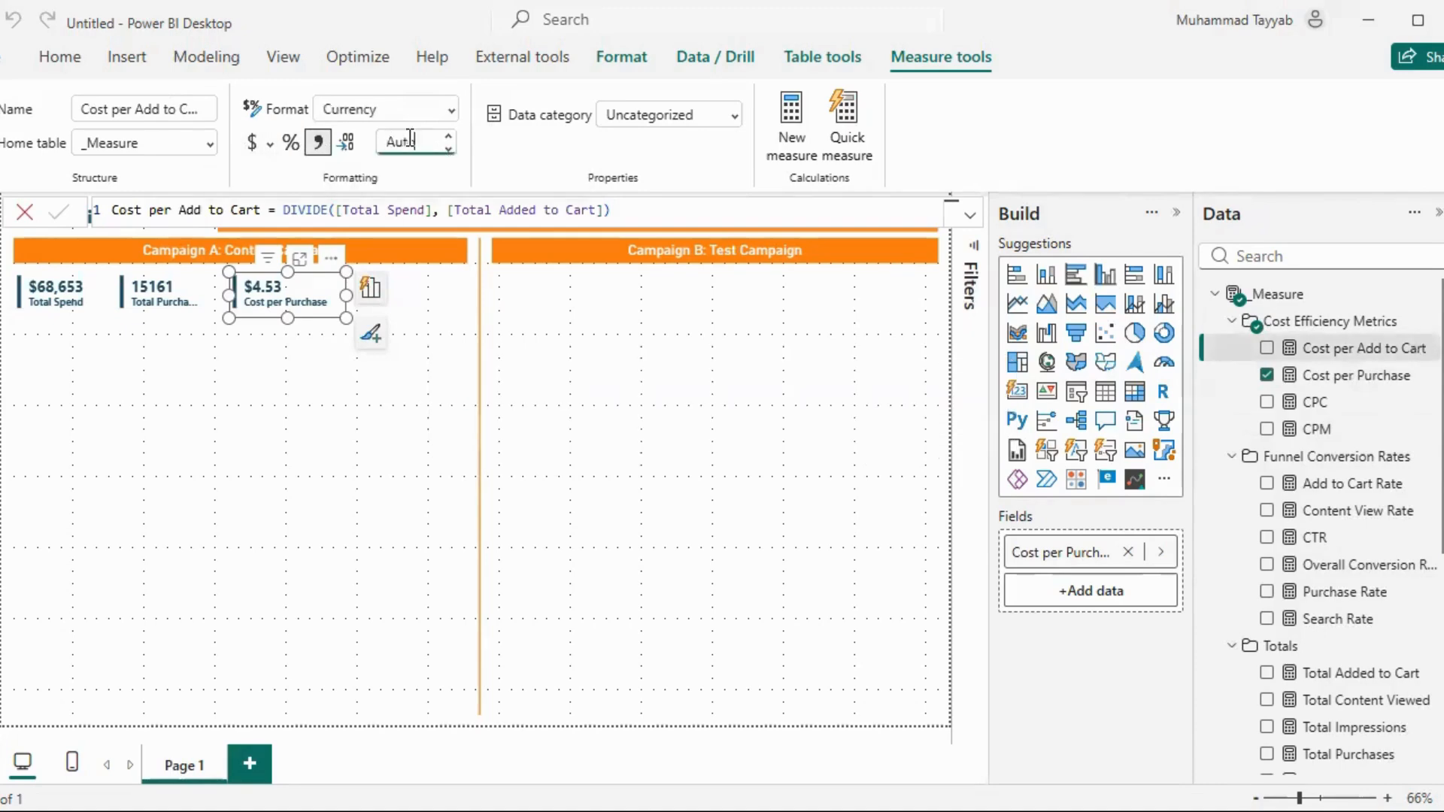
{"action": "left_click", "coordinate": [364, 369]}
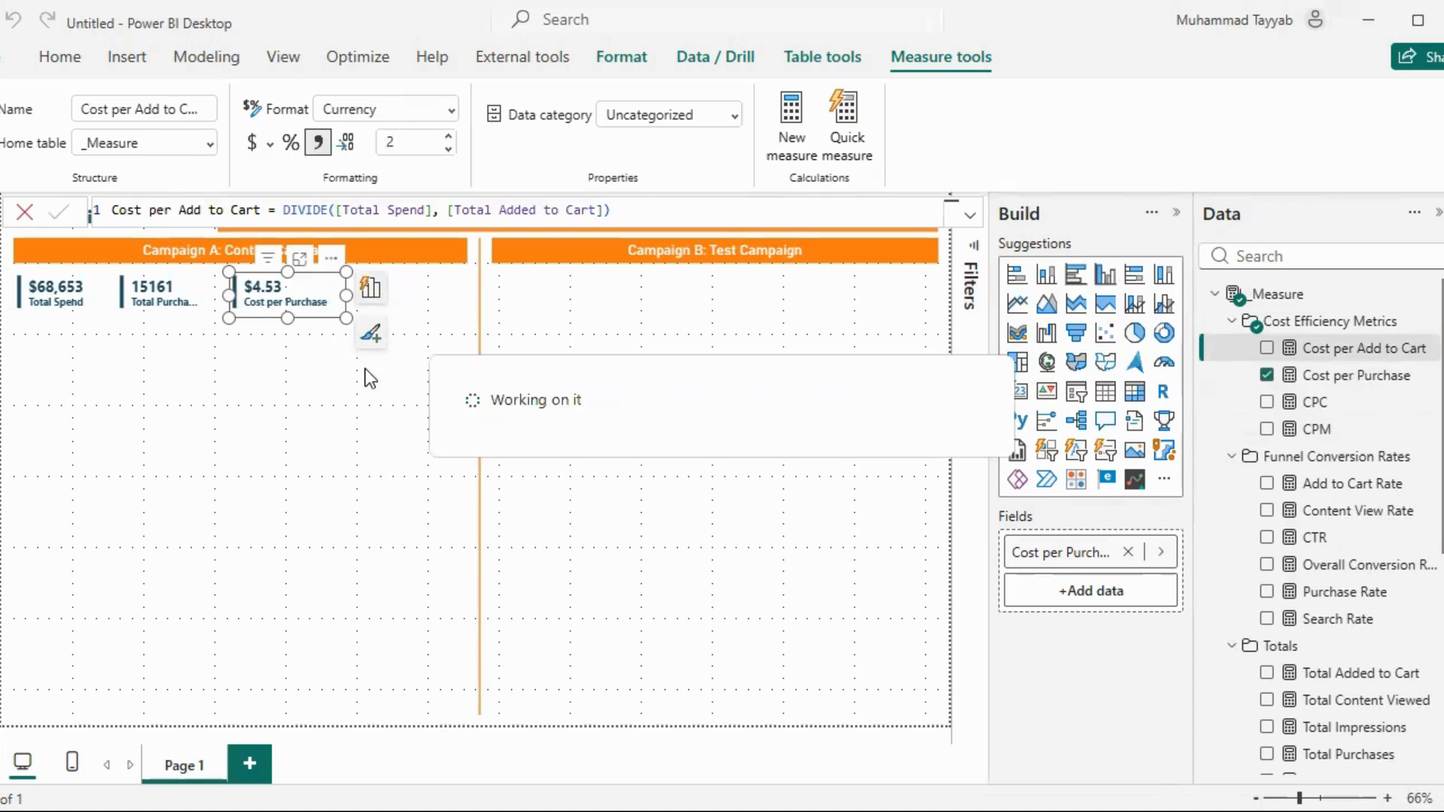
{"action": "left_click", "coordinate": [319, 355]}
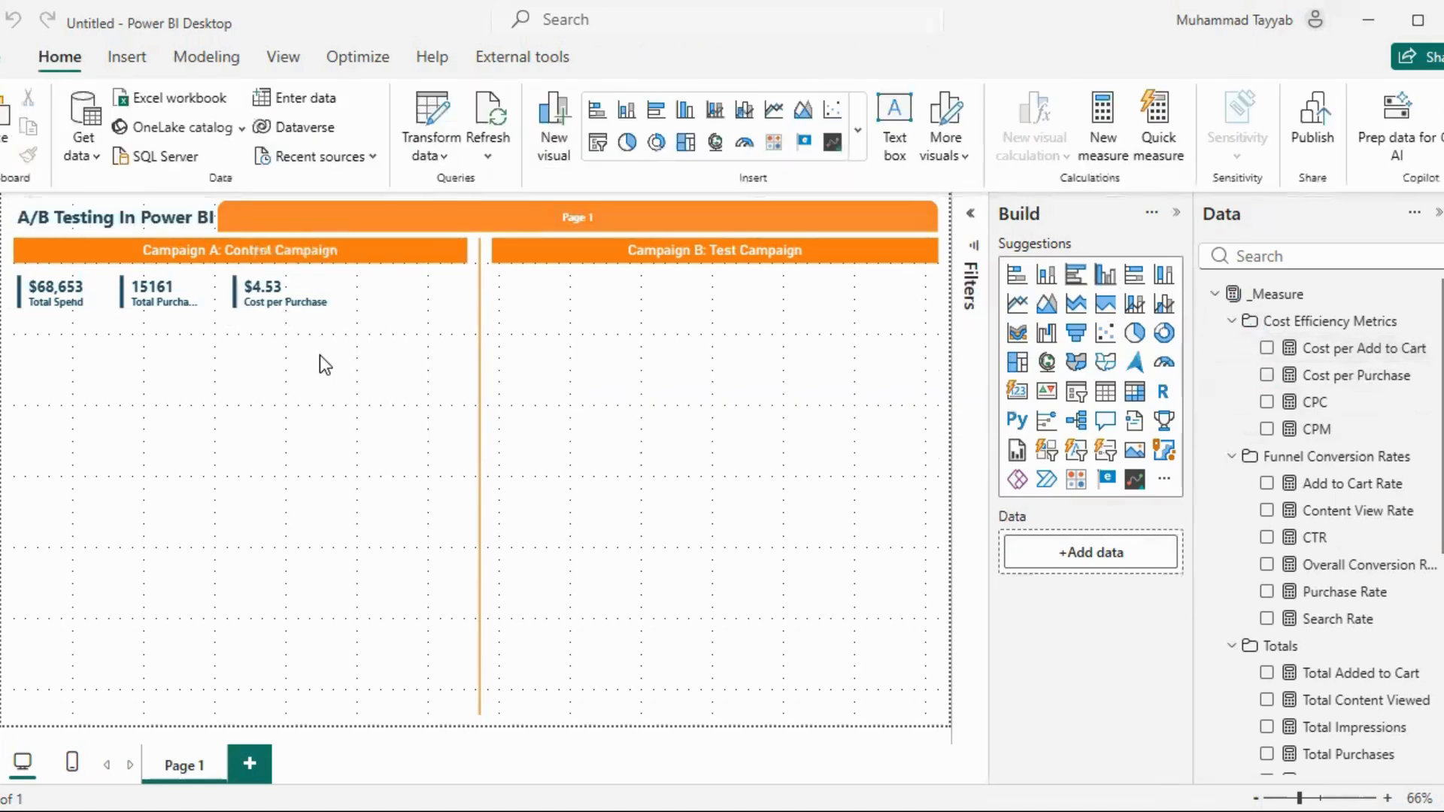
Duplicate the Cost per Purchase card, place the copy beside it under Campaign A, and swap its measure for Overall Conversion Rate
{"action": "left_click", "coordinate": [301, 301]}
{"action": "key", "text": "ctrl+c"}
{"action": "key", "text": "ctrl+v"}
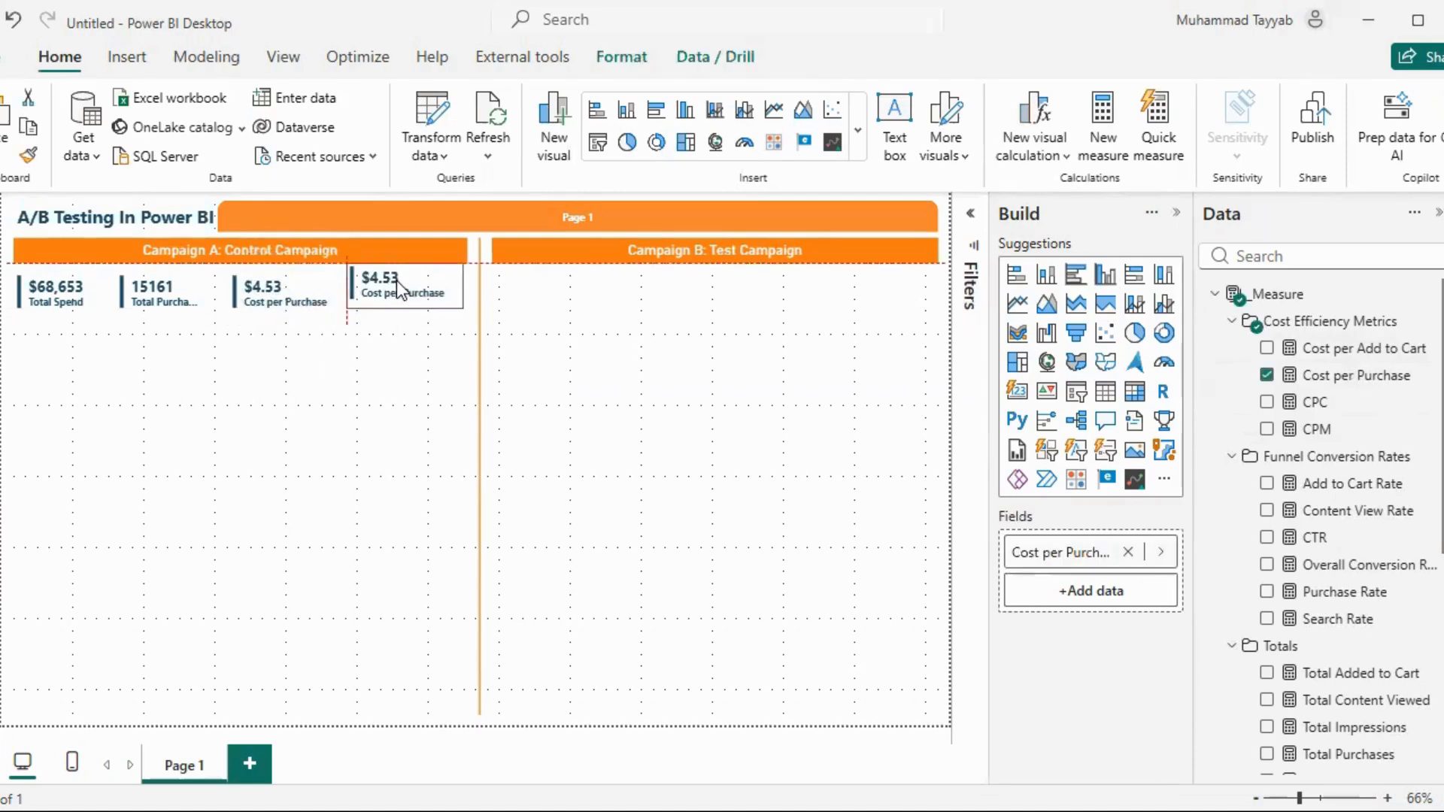
{"action": "left_click", "coordinate": [1266, 374]}
{"action": "scroll", "coordinate": [1279, 436], "scroll_direction": "down", "scroll_amount": 3}
{"action": "left_click", "coordinate": [1267, 452]}
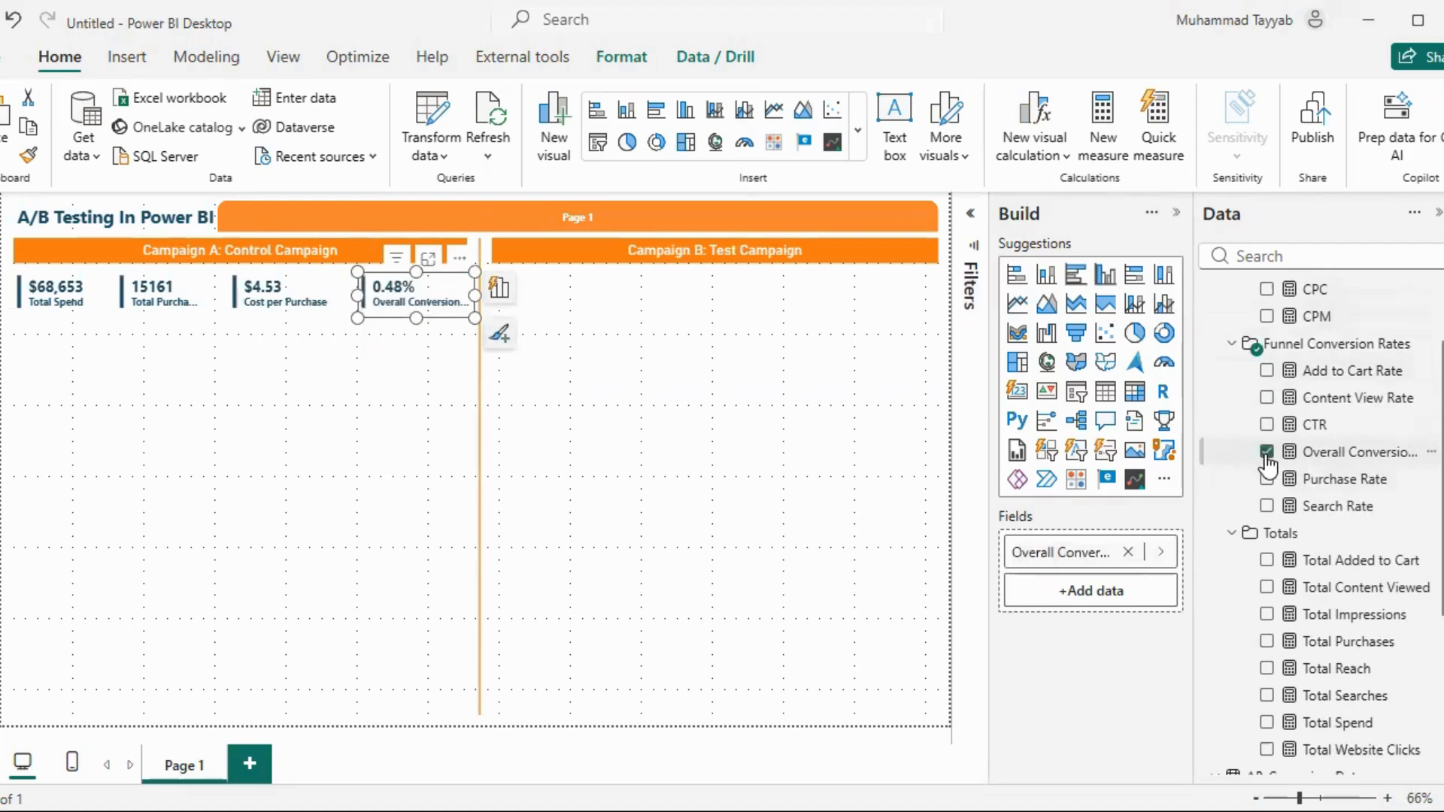
{"action": "left_click", "coordinate": [385, 337]}
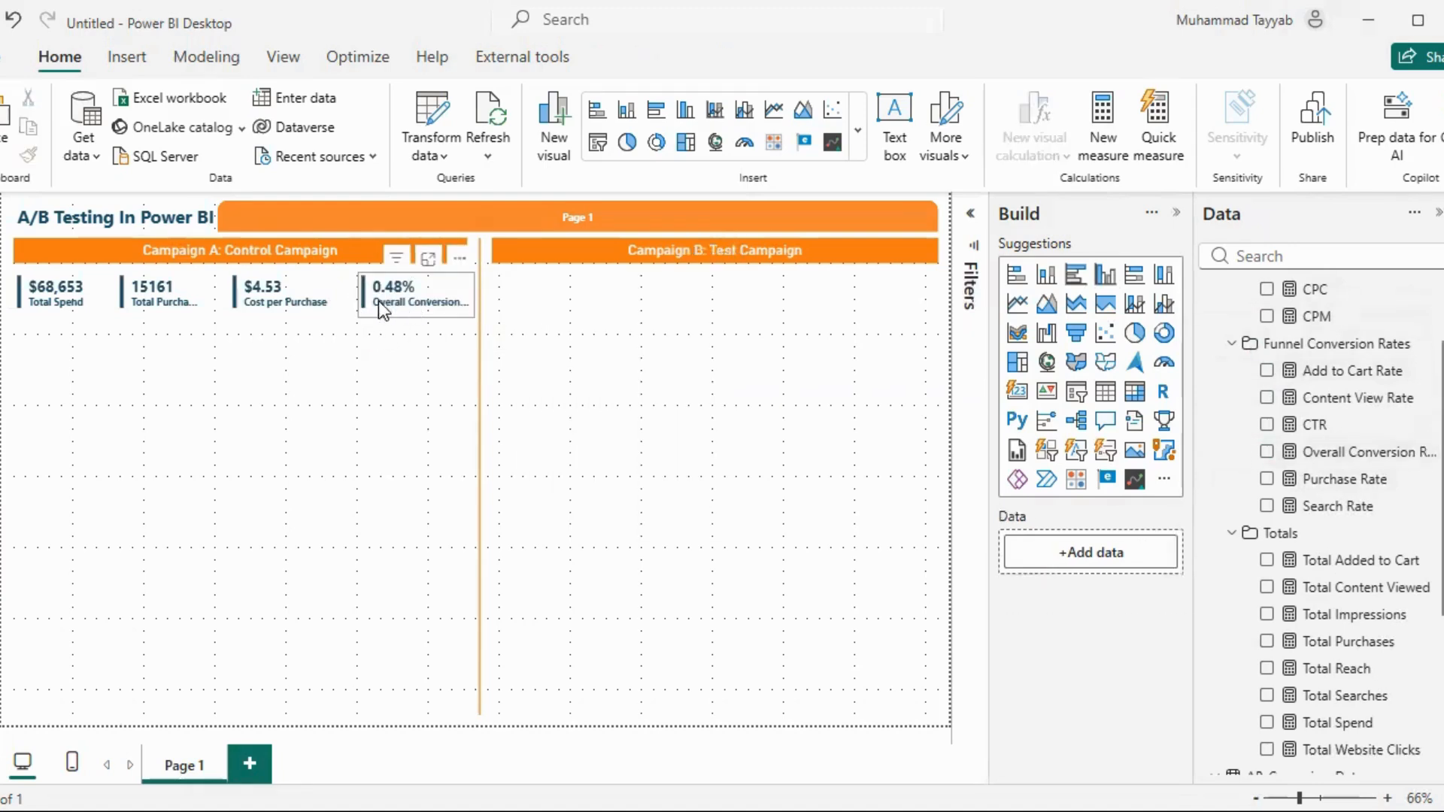
Open the visual filters and check the Campaign Name filter on each of the four Campaign A cards
{"action": "left_click", "coordinate": [57, 295]}
{"action": "left_click", "coordinate": [158, 295], "text": "ctrl"}
{"action": "left_click", "coordinate": [274, 295], "text": "ctrl"}
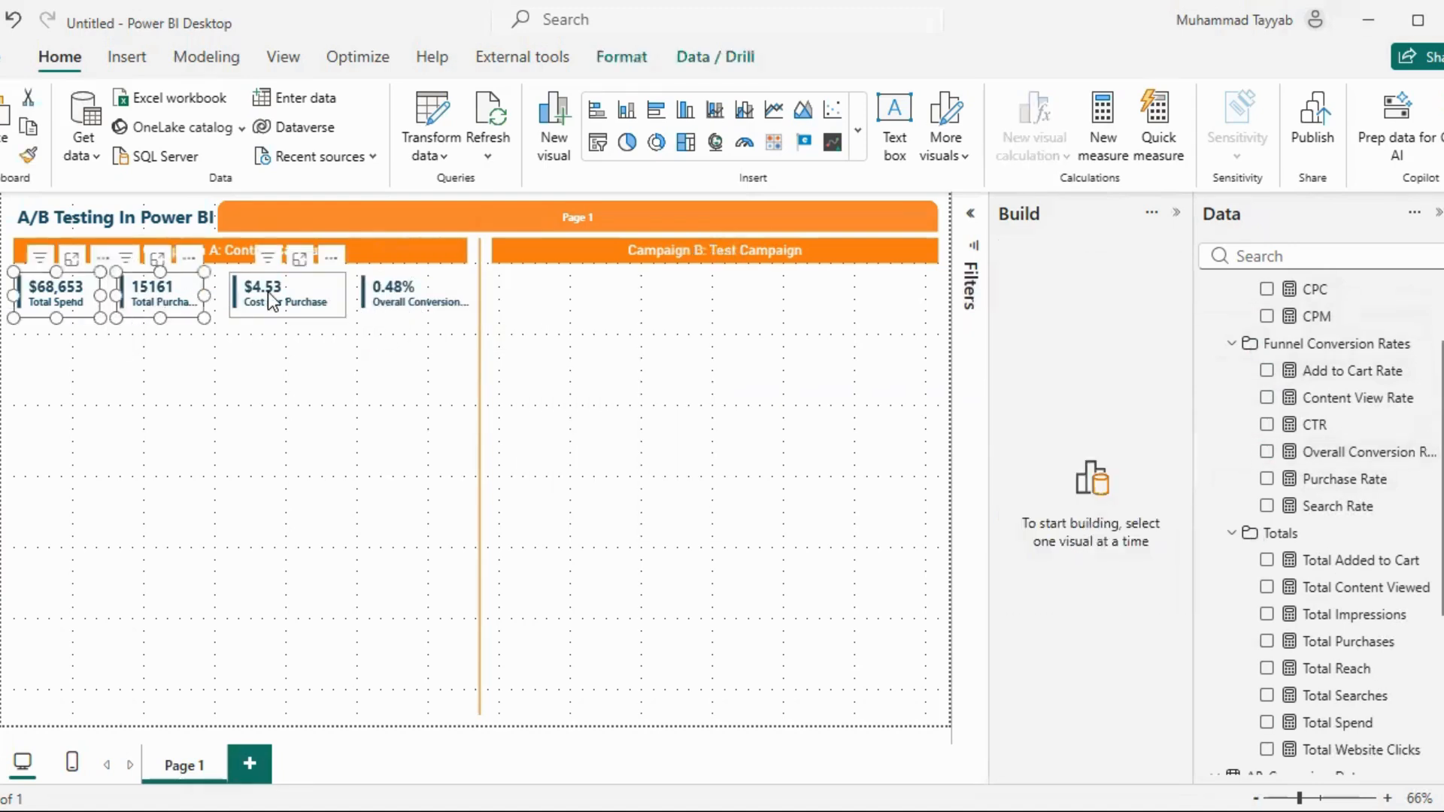
{"action": "left_click", "coordinate": [391, 303], "text": "ctrl"}
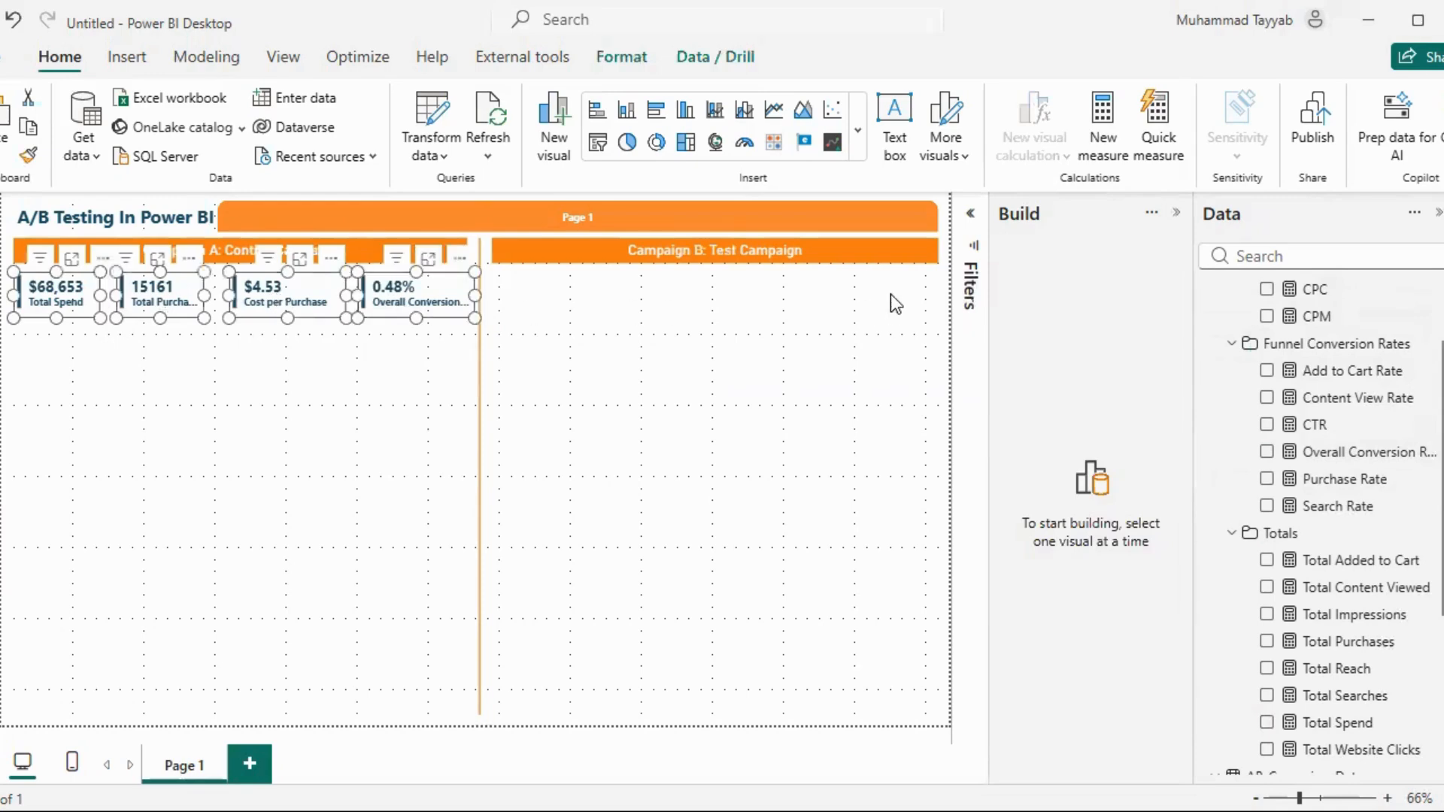
{"action": "left_click", "coordinate": [969, 219]}
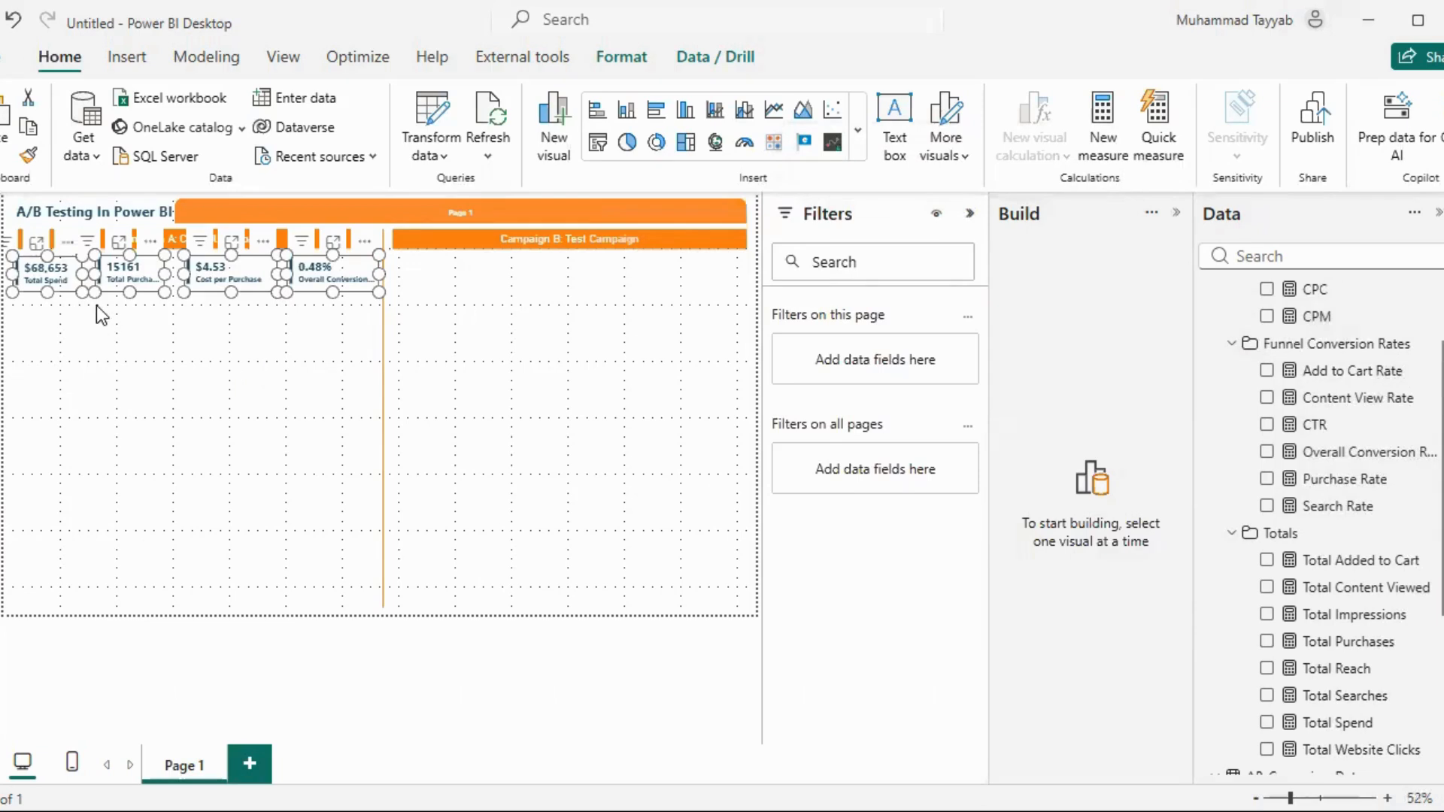
{"action": "left_click", "coordinate": [55, 280]}
{"action": "scroll", "coordinate": [1244, 541], "scroll_direction": "down", "scroll_amount": 4}
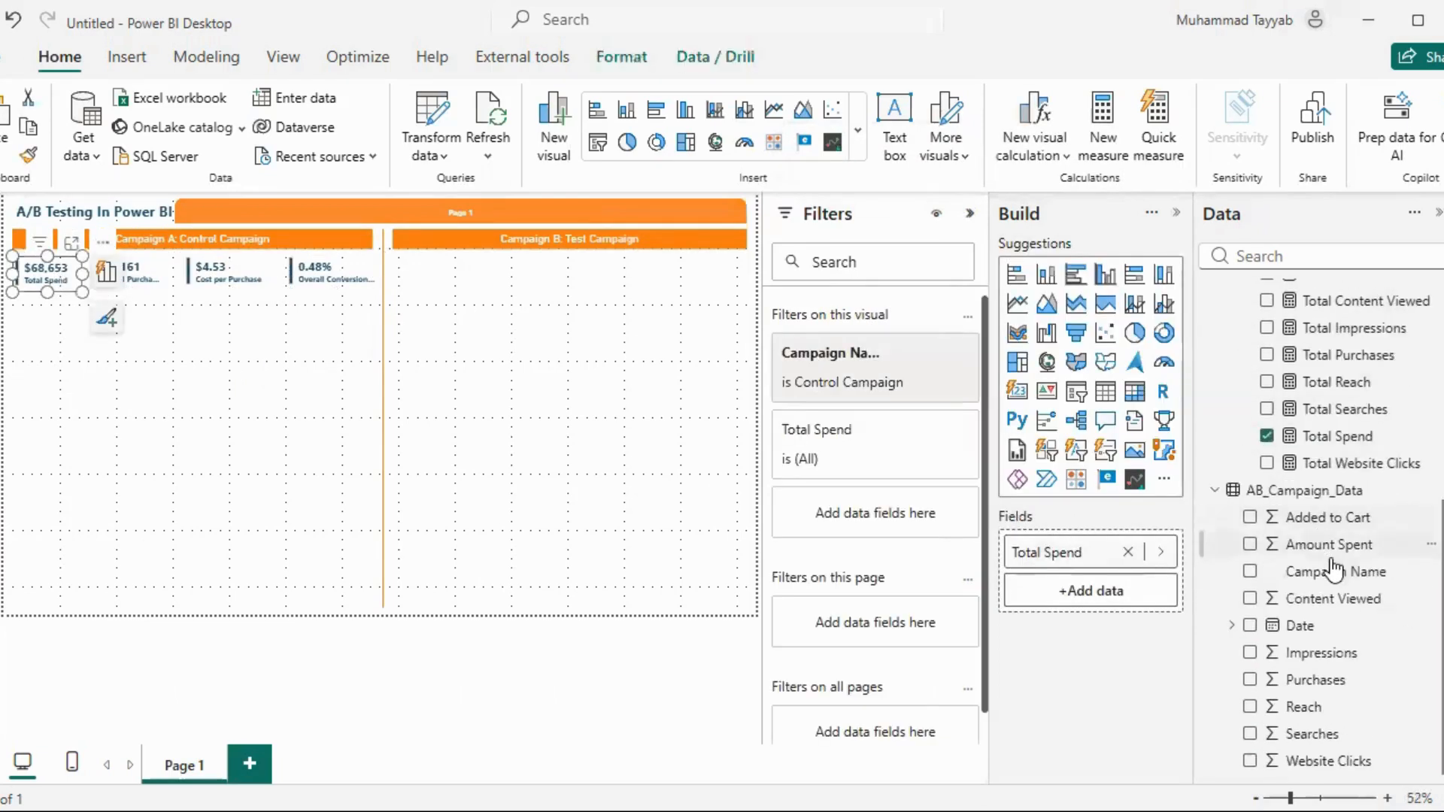
{"action": "left_click_drag", "start_coordinate": [1331, 572], "coordinate": [893, 376]}
{"action": "left_click", "coordinate": [857, 384]}
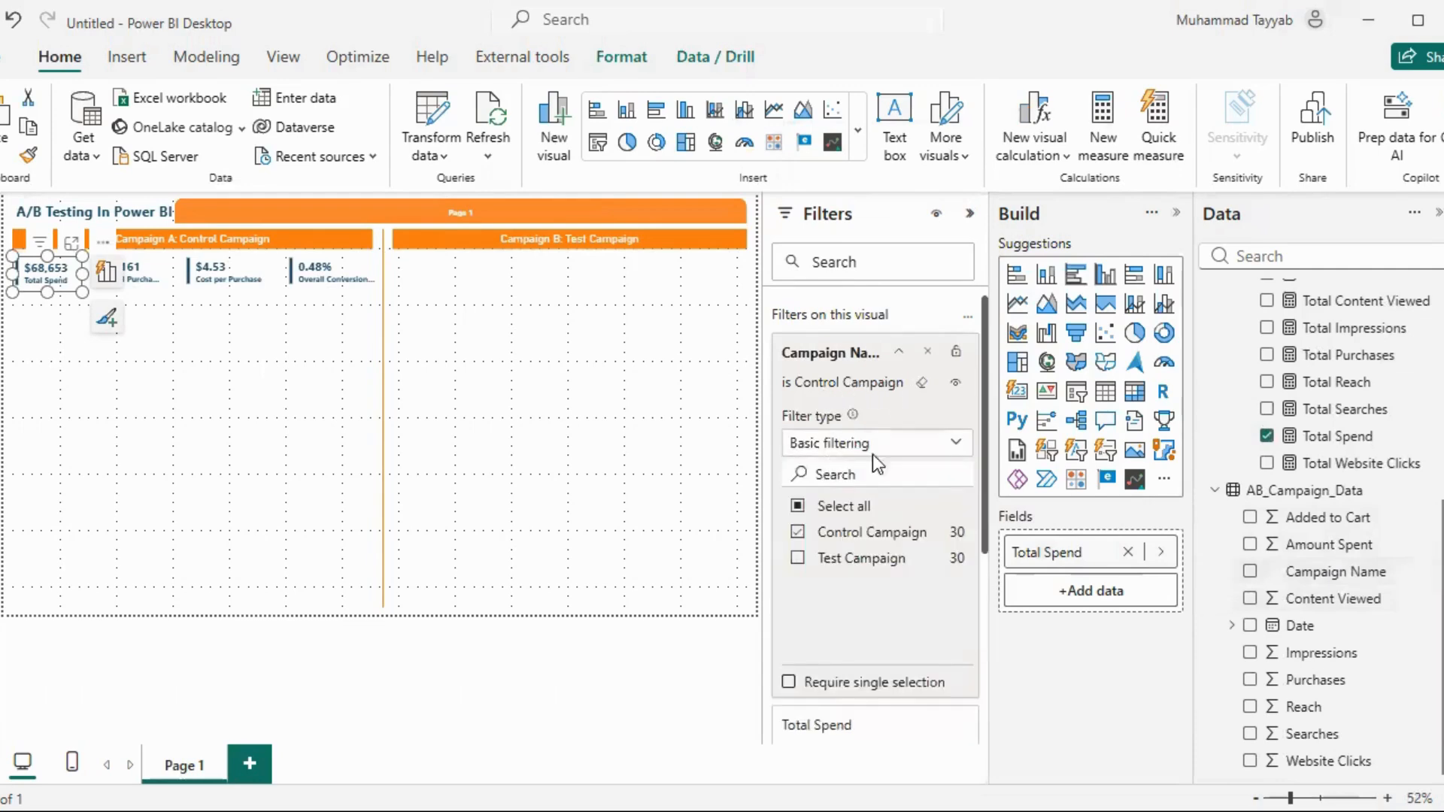
{"action": "left_click", "coordinate": [858, 383]}
{"action": "left_click", "coordinate": [133, 269]}
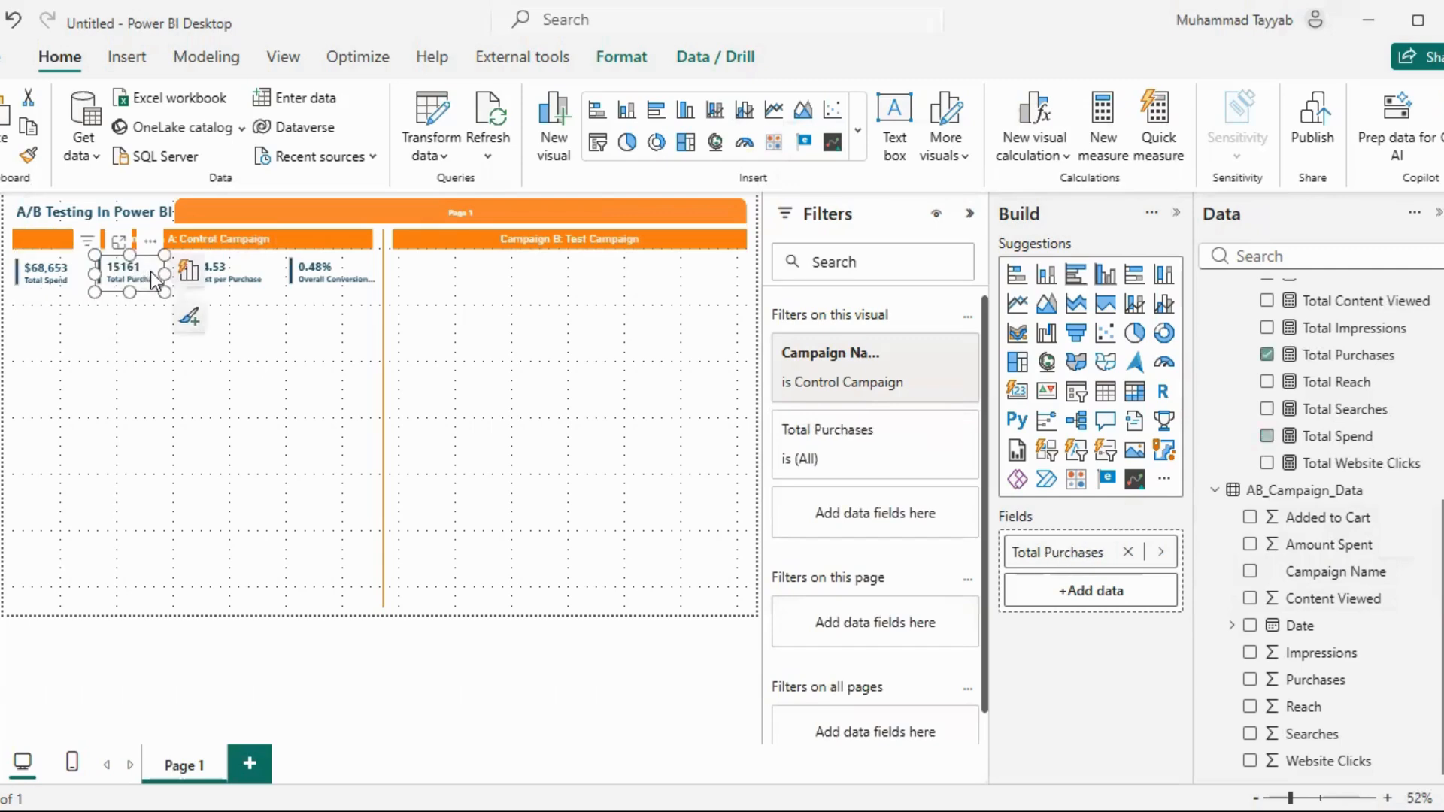
{"action": "left_click", "coordinate": [212, 273]}
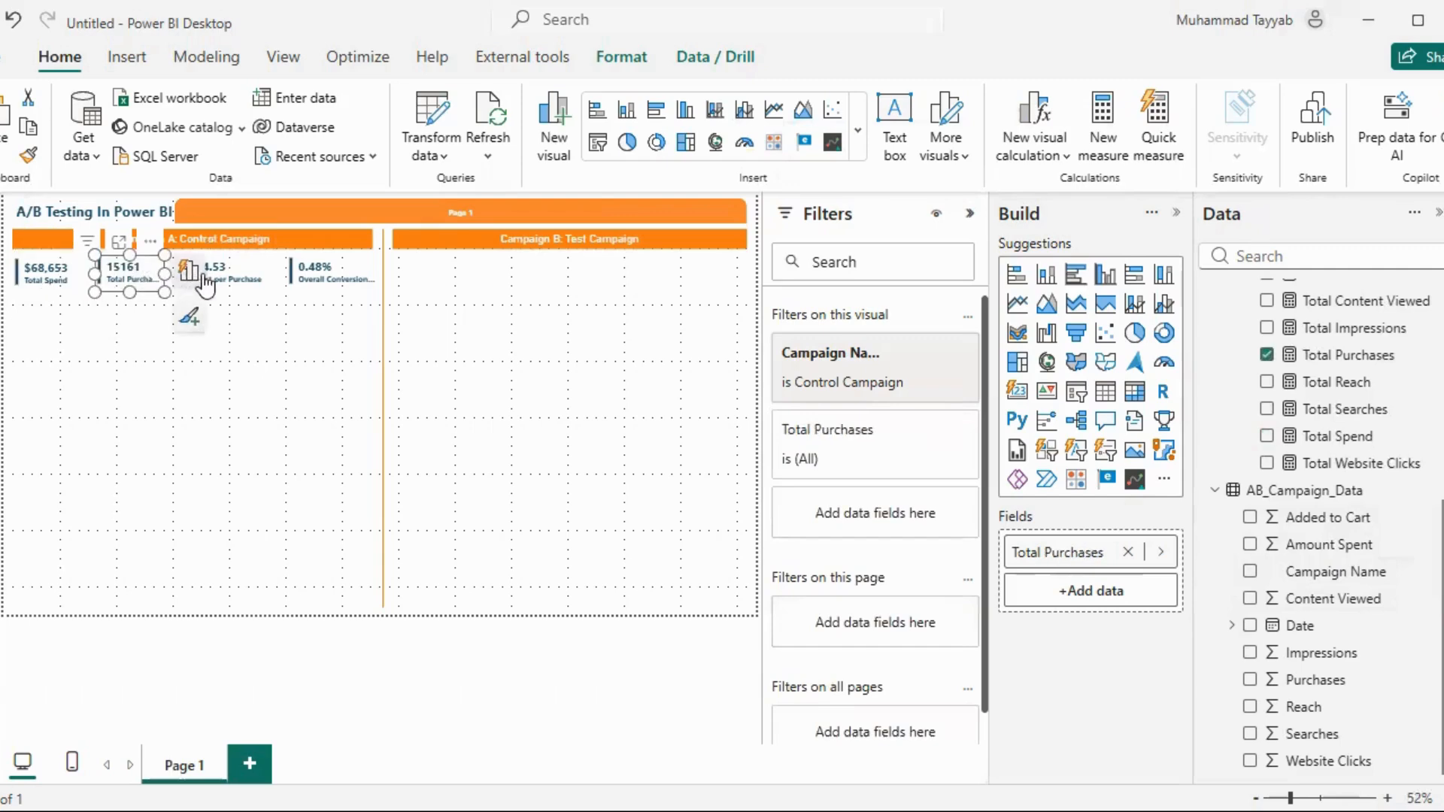
{"action": "left_click", "coordinate": [349, 281]}
{"action": "left_click", "coordinate": [286, 358]}
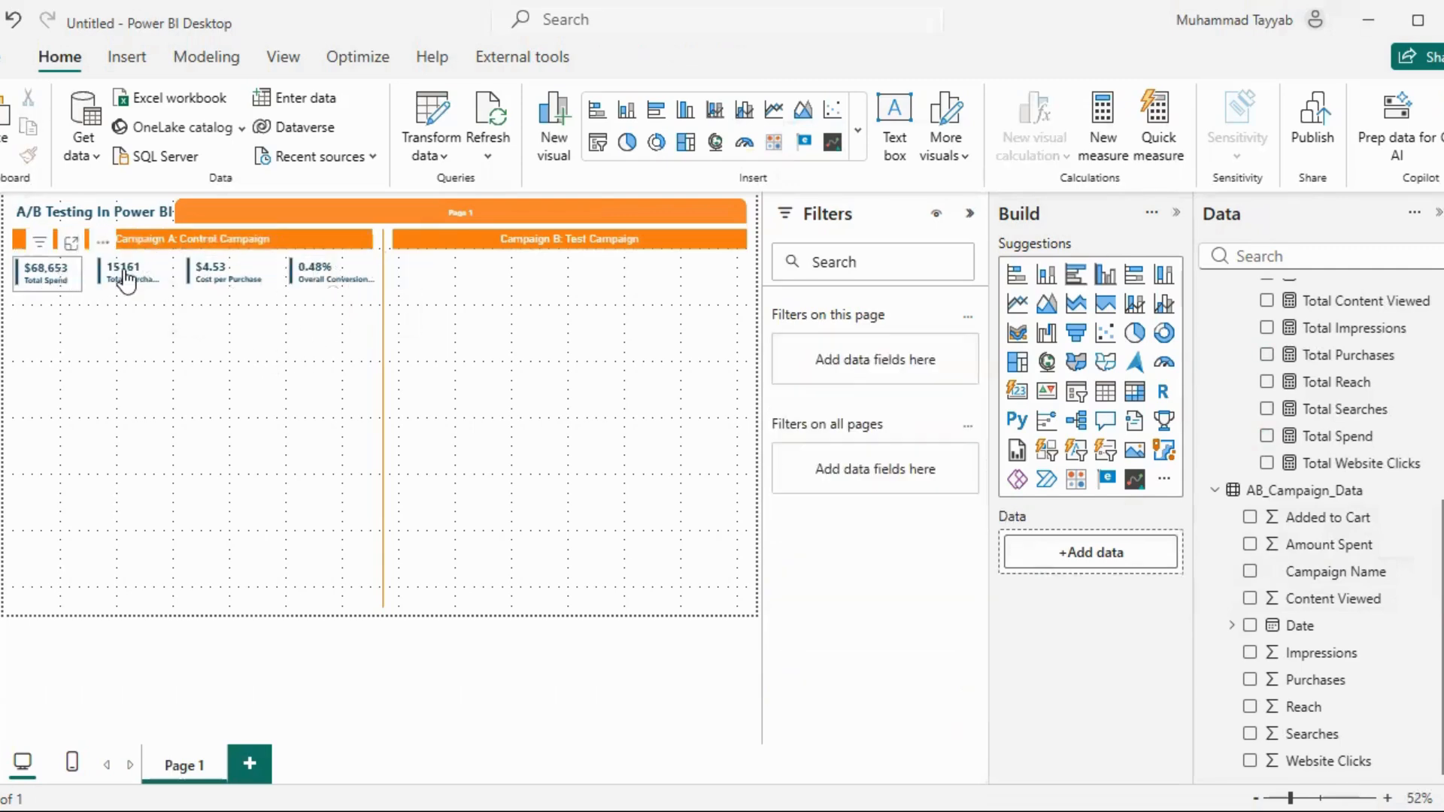
Duplicate the four Campaign A KPI cards together and place the copies in a row under the Campaign B header
{"action": "left_click", "coordinate": [50, 277]}
{"action": "left_click", "coordinate": [143, 280], "text": "ctrl"}
{"action": "left_click", "coordinate": [280, 271], "text": "ctrl"}
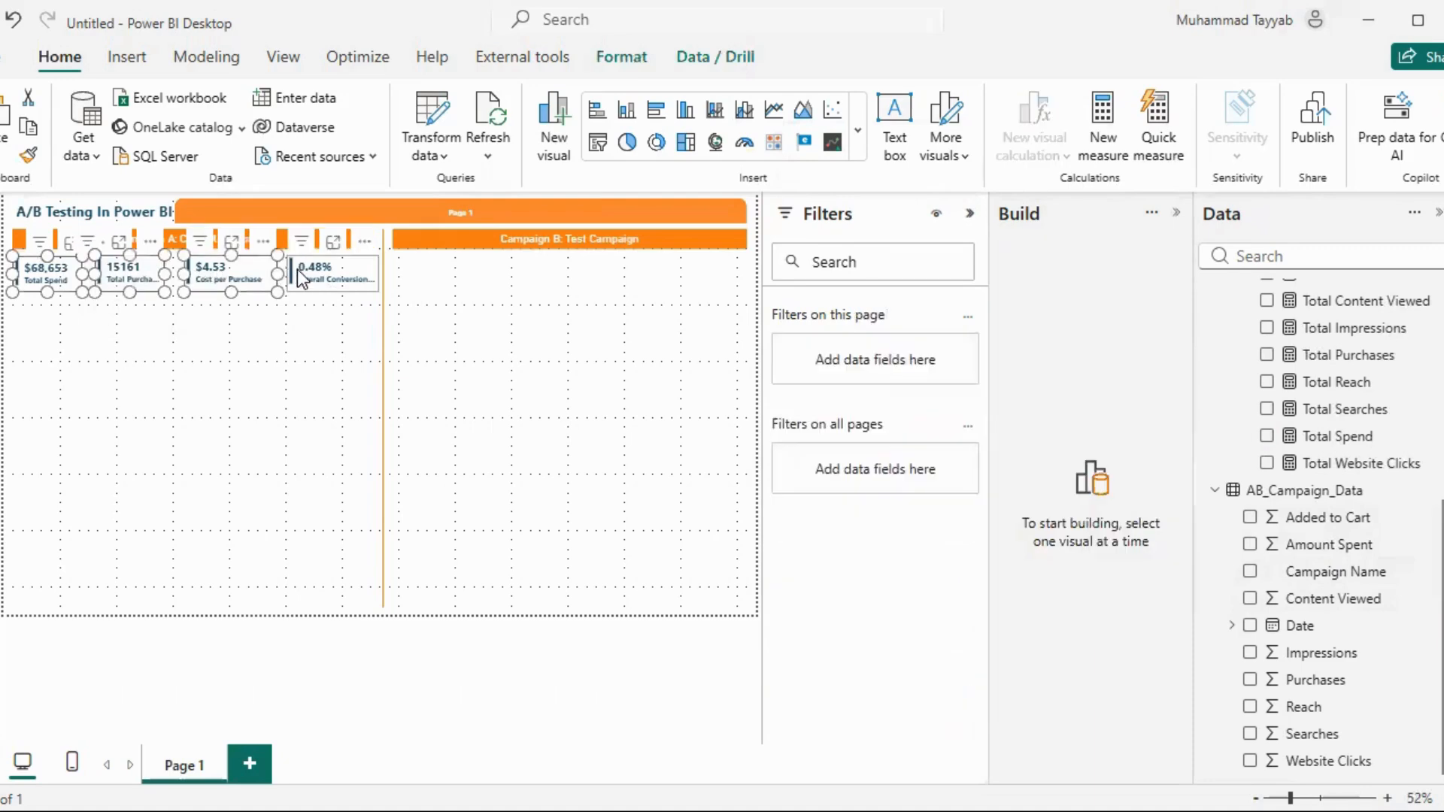
{"action": "left_click", "coordinate": [300, 279], "text": "ctrl"}
{"action": "left_click_drag", "start_coordinate": [301, 278], "coordinate": [735, 264]}
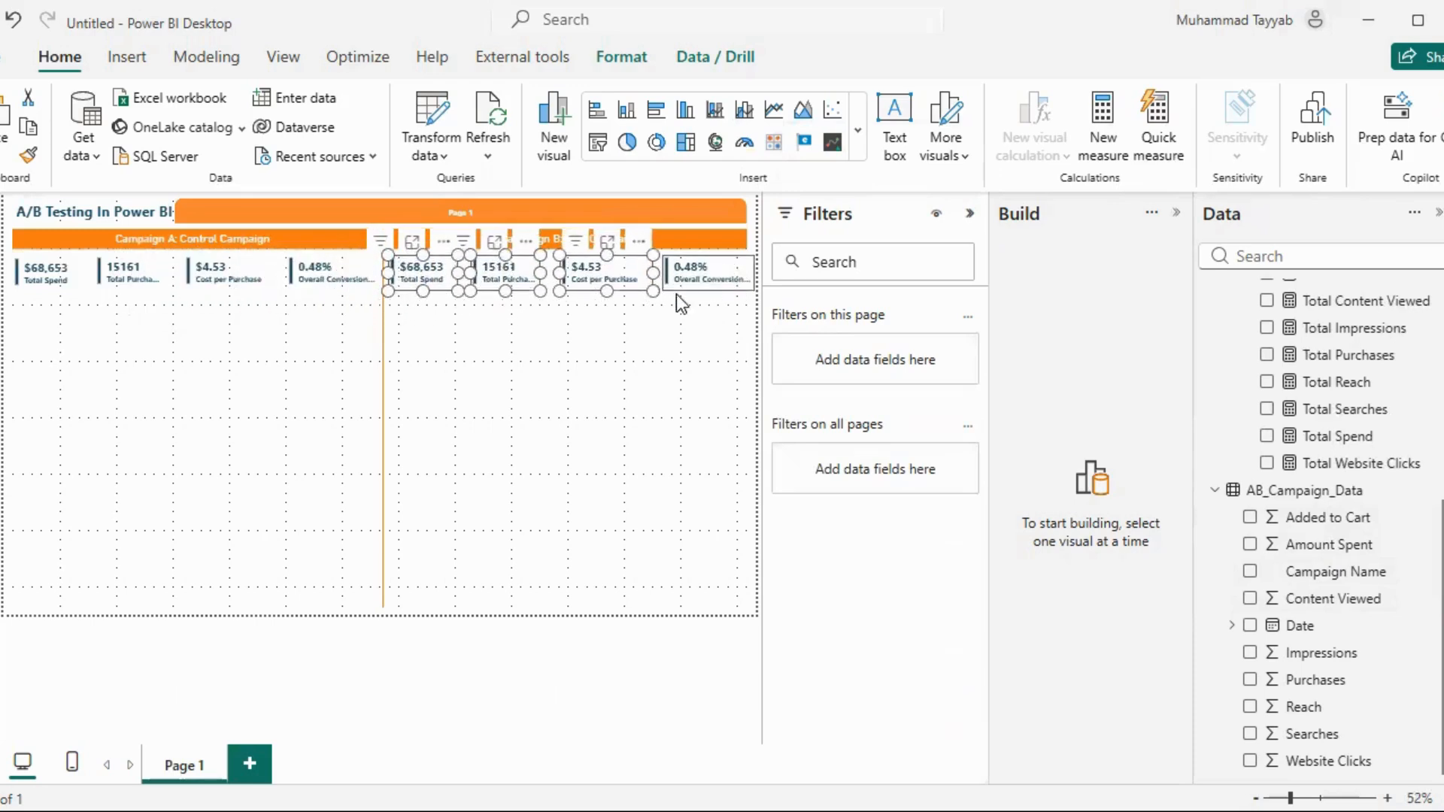
{"action": "left_click", "coordinate": [493, 323]}
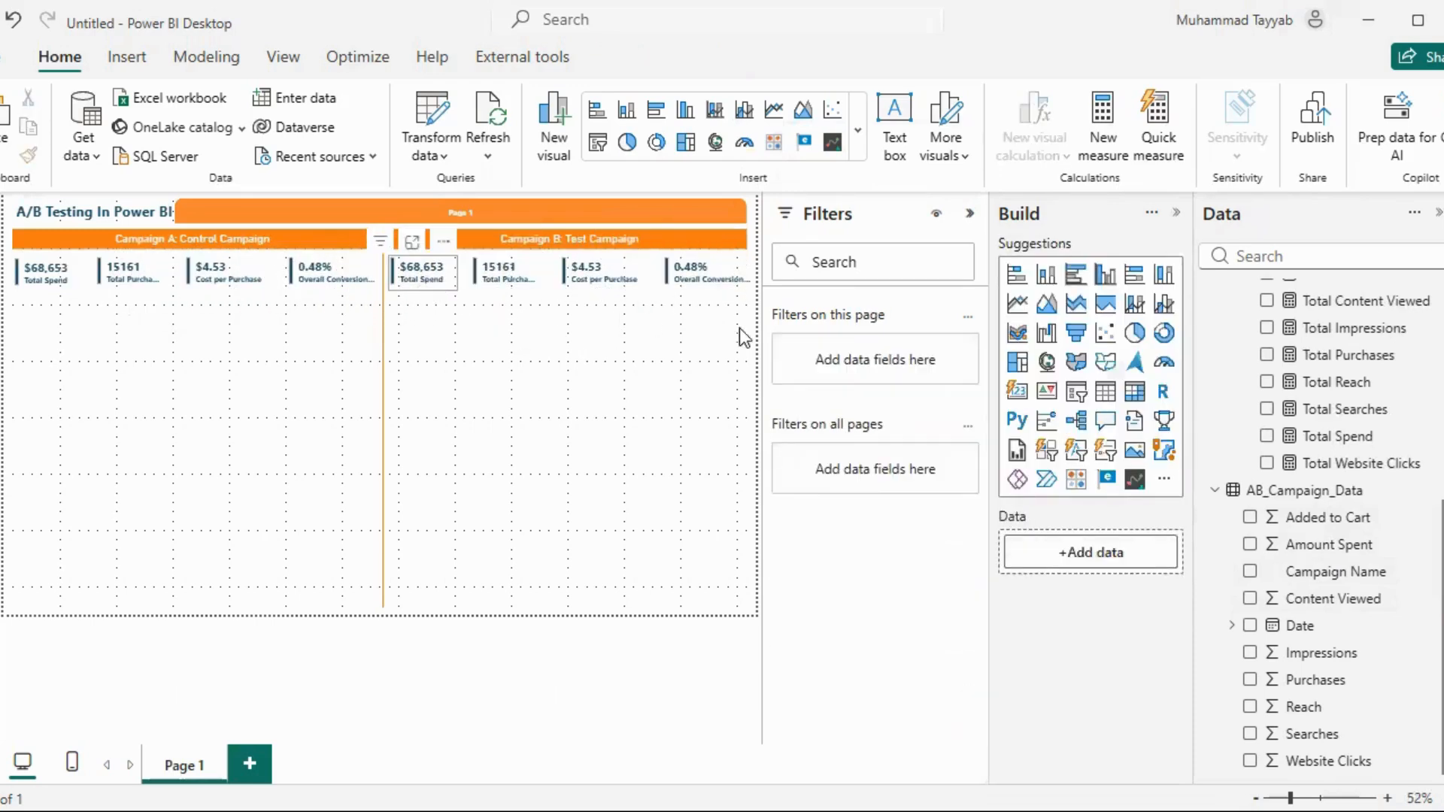
Change the Campaign Name filter on Campaign B's Total Spend card to Test Campaign only
{"action": "left_click", "coordinate": [878, 380]}
{"action": "left_click", "coordinate": [847, 534]}
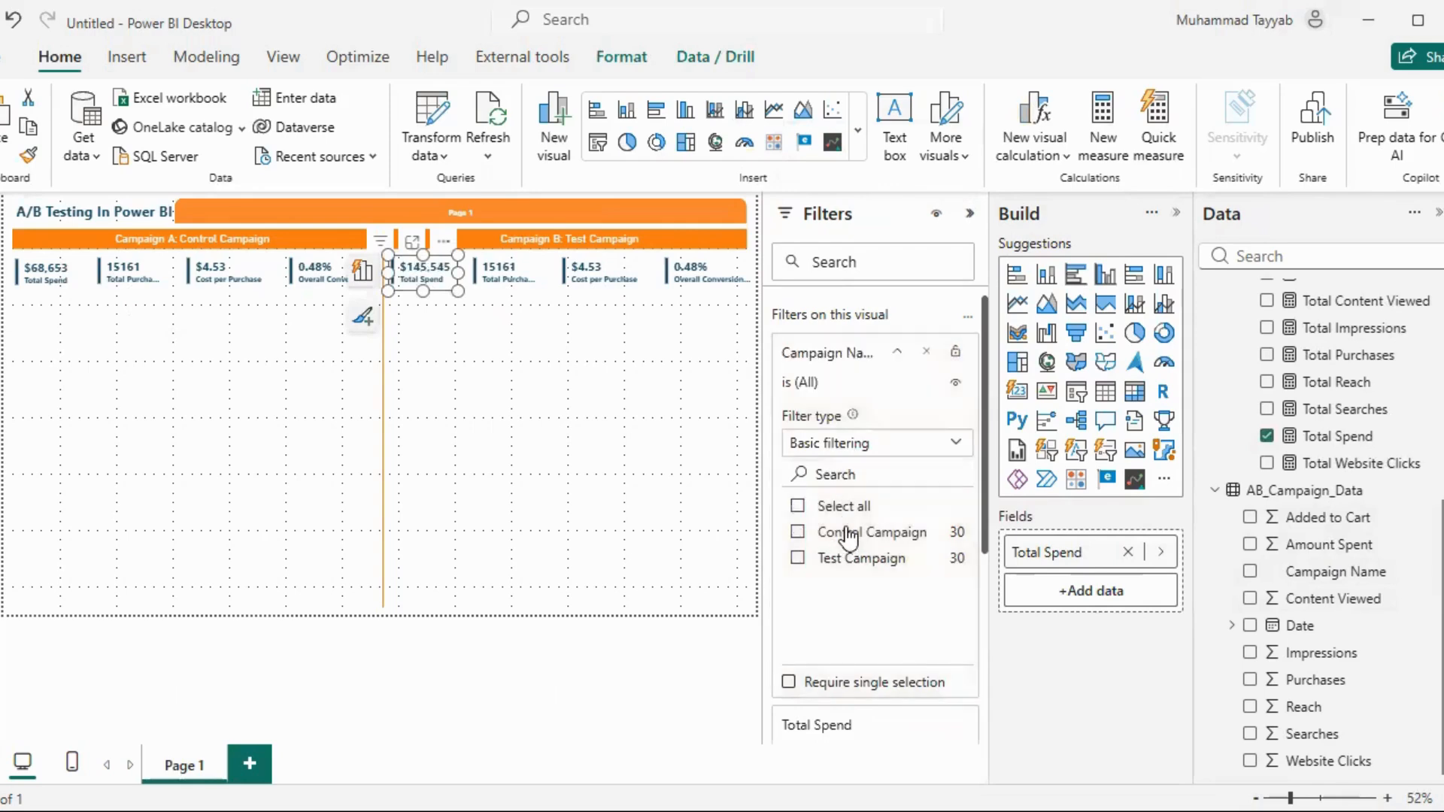
{"action": "left_click", "coordinate": [847, 559]}
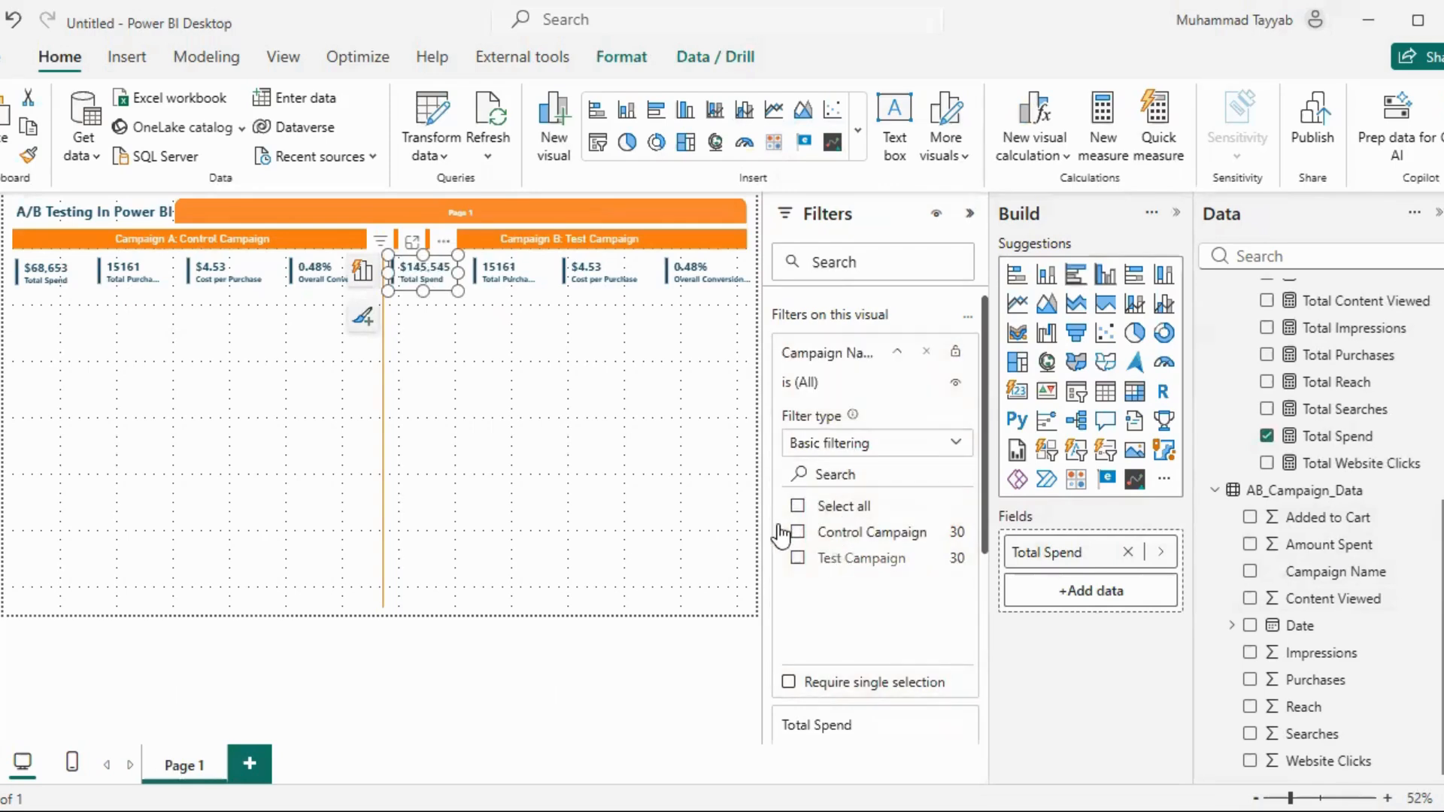
Change the Campaign Name filter on Campaign B's Total Purchases card to Test Campaign only
{"action": "left_click", "coordinate": [508, 268]}
{"action": "left_click", "coordinate": [850, 385]}
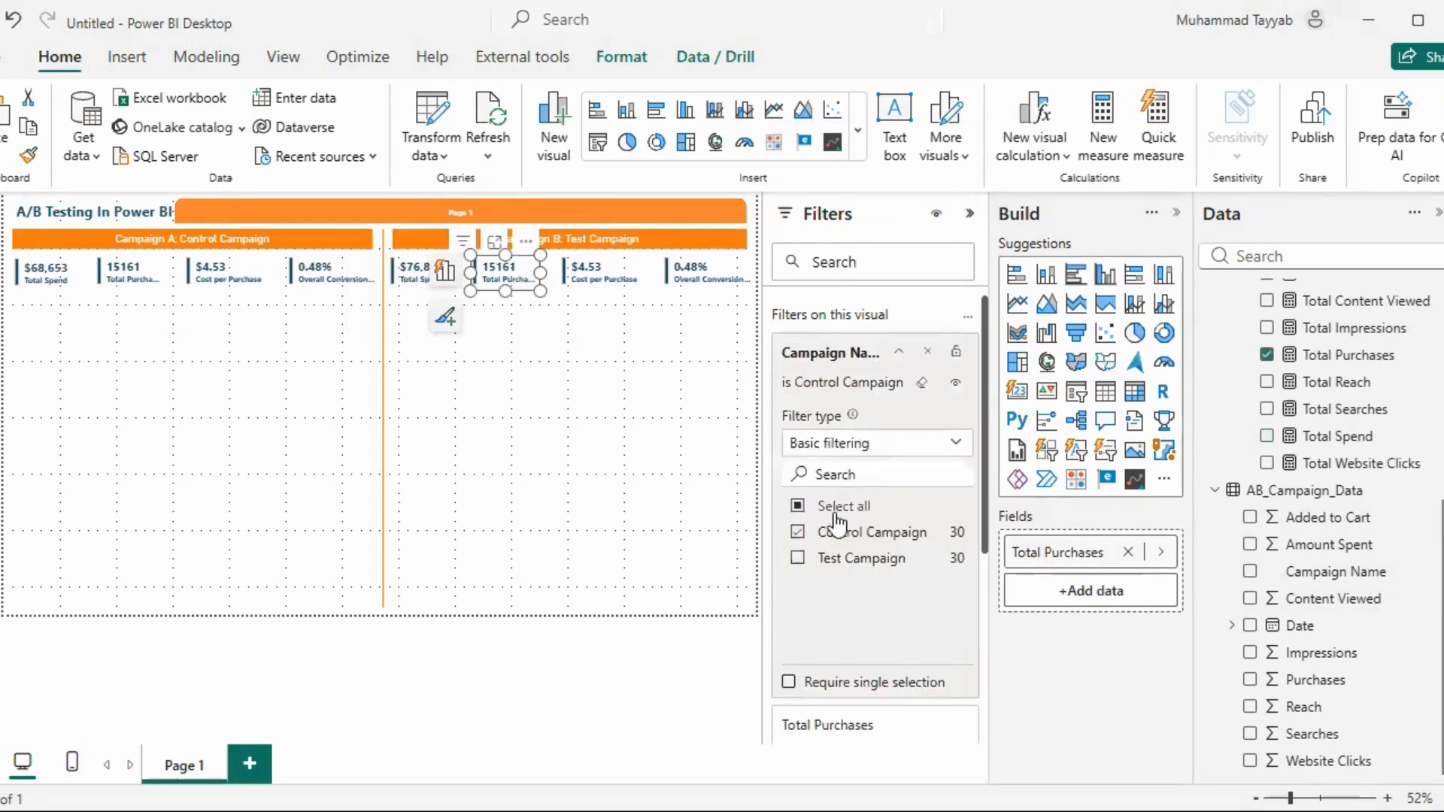
{"action": "left_click", "coordinate": [835, 532]}
{"action": "left_click", "coordinate": [841, 558]}
Change the Campaign Name filter on Campaign B's Cost per Purchase card to Test Campaign only
{"action": "left_click", "coordinate": [608, 277]}
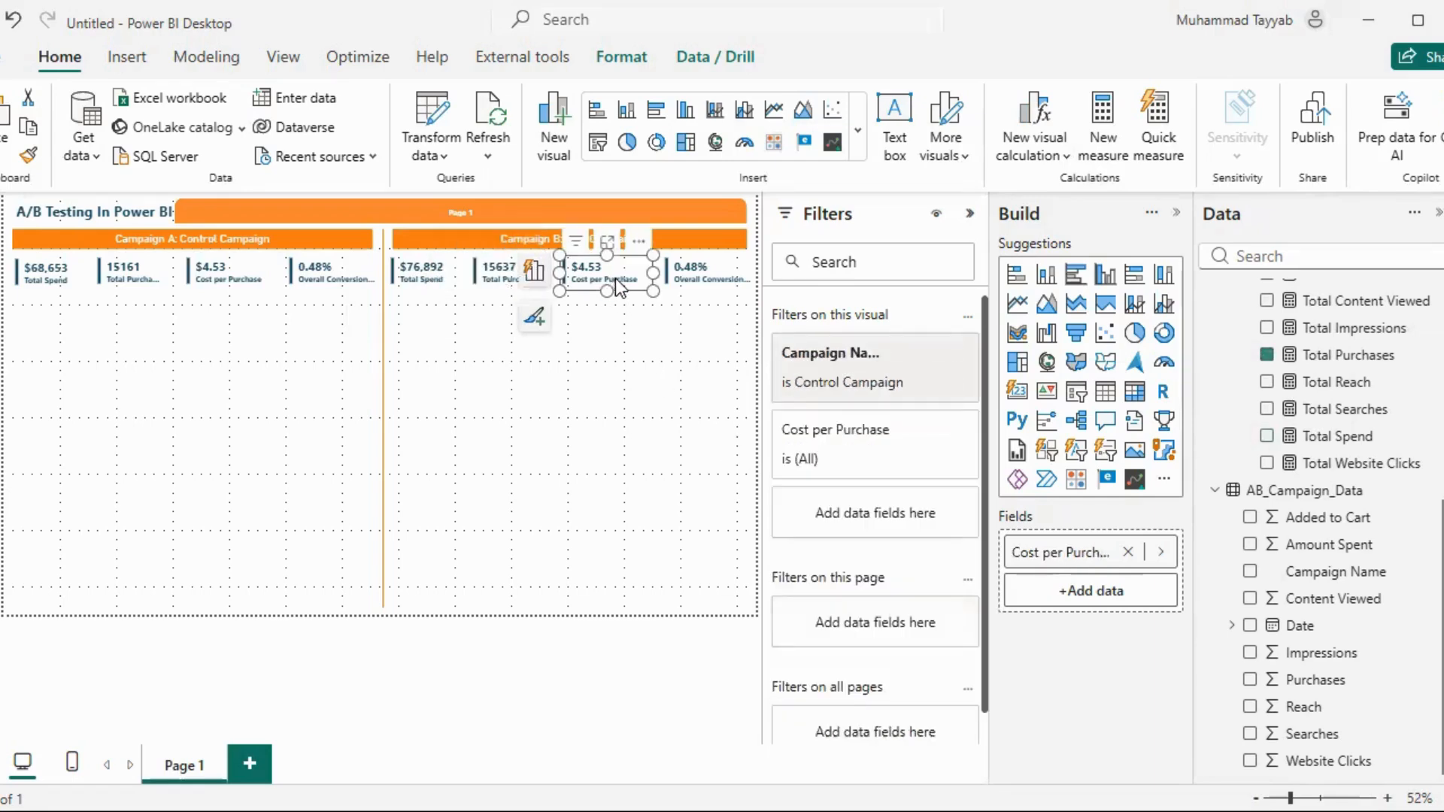
{"action": "left_click", "coordinate": [839, 385]}
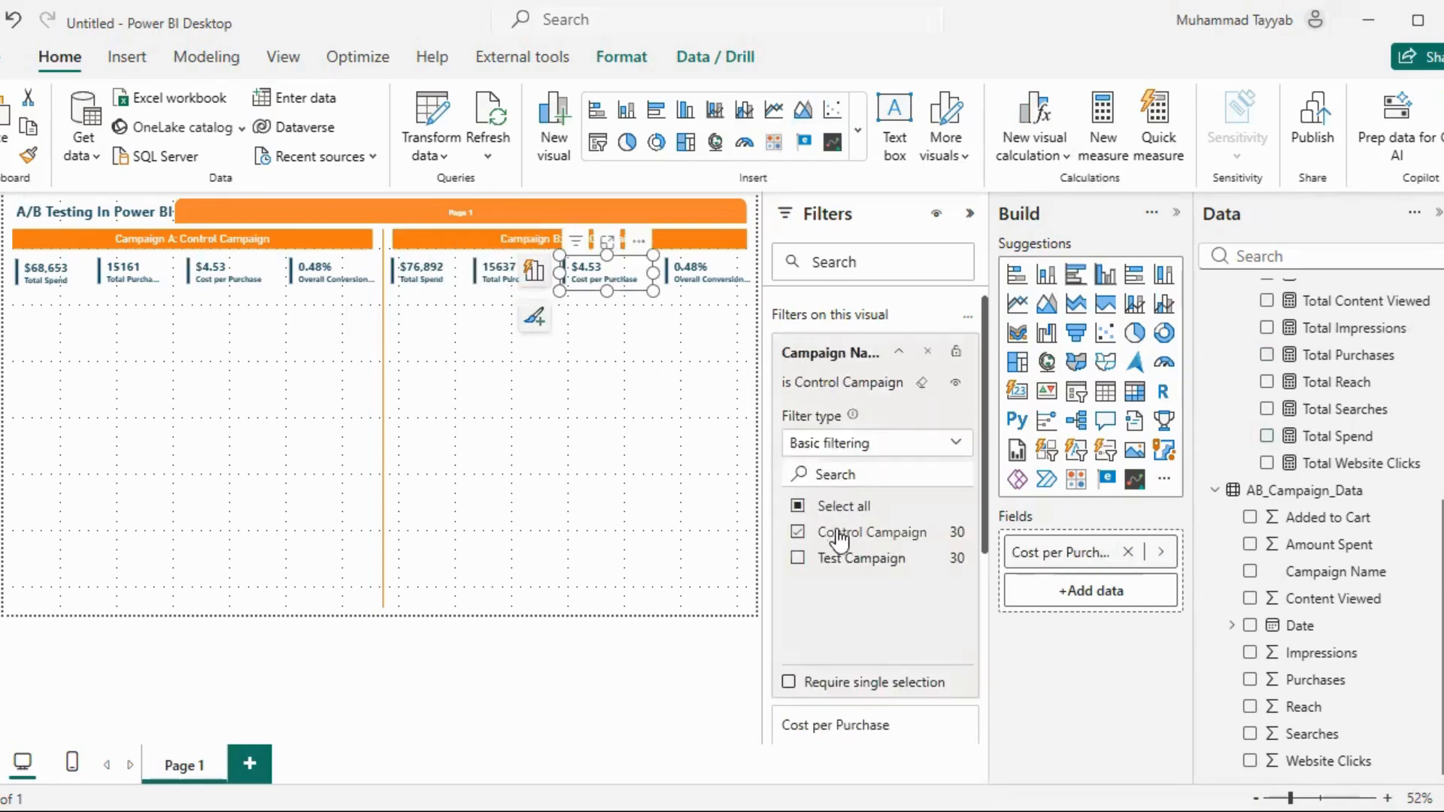
{"action": "left_click", "coordinate": [841, 533]}
{"action": "left_click", "coordinate": [839, 560]}
Filter Campaign B's Overall Conversion Rate card to Test Campaign only and collapse the filters
{"action": "left_click", "coordinate": [722, 275]}
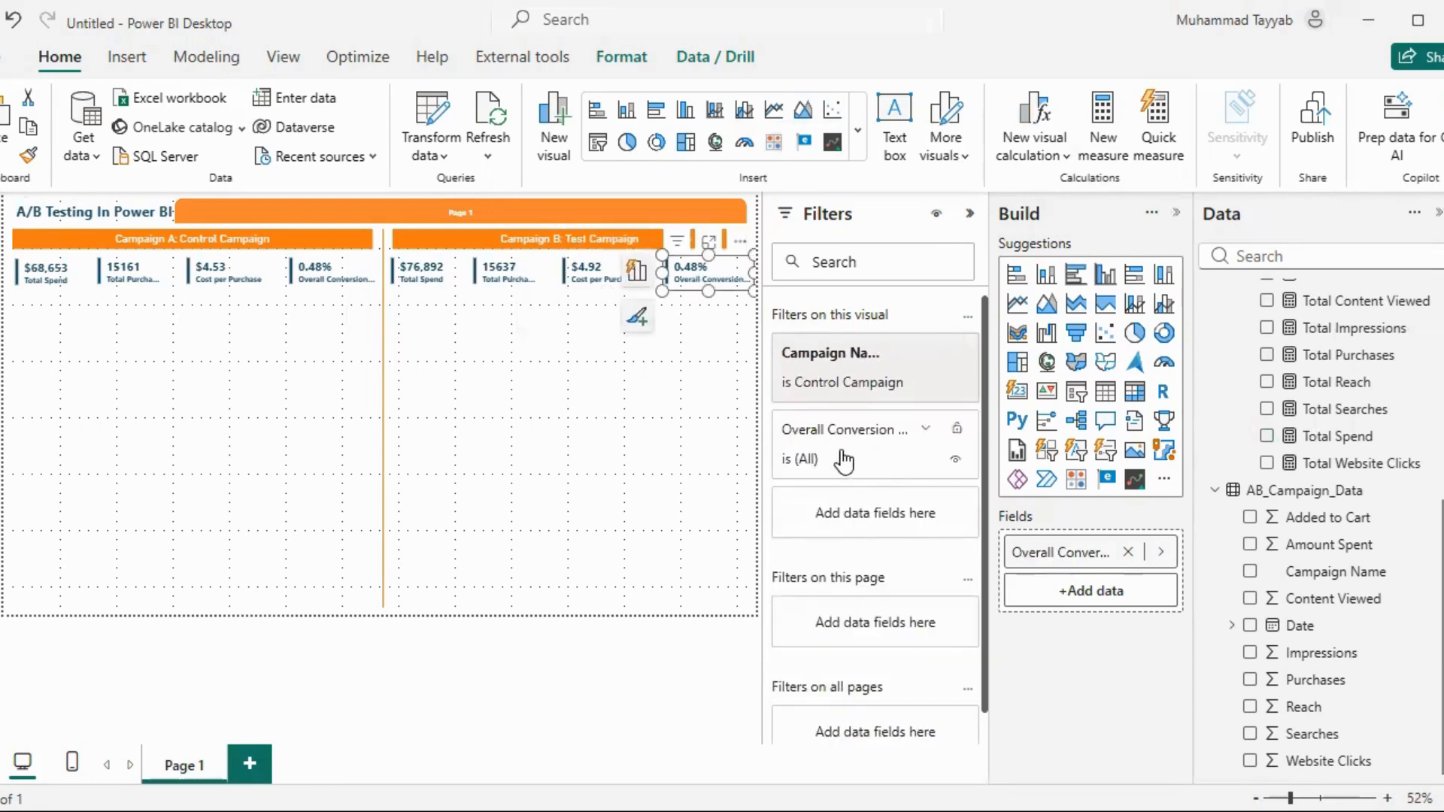
{"action": "left_click", "coordinate": [821, 373]}
{"action": "left_click", "coordinate": [819, 536]}
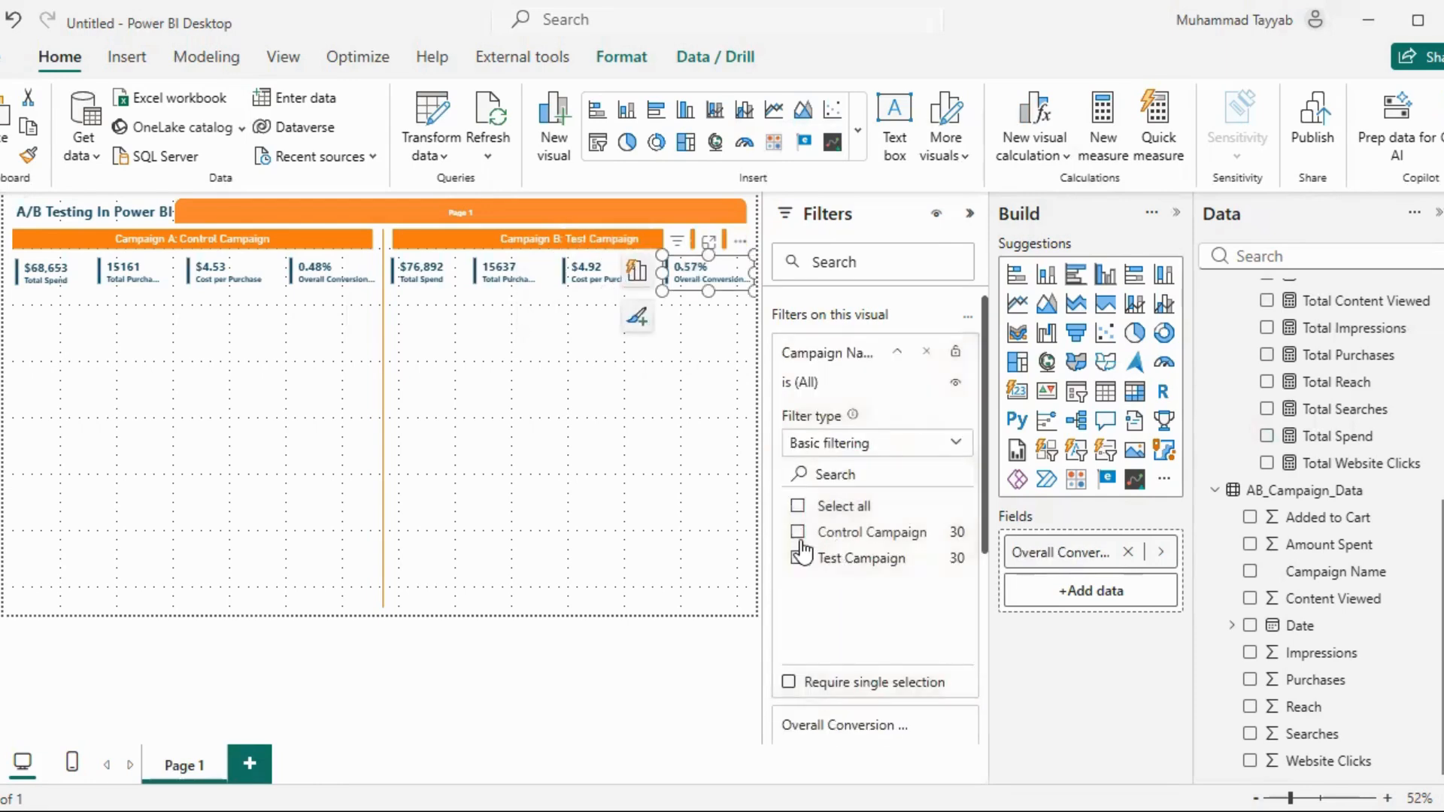
{"action": "left_click", "coordinate": [801, 558]}
{"action": "left_click", "coordinate": [741, 338]}
{"action": "left_click", "coordinate": [969, 215]}
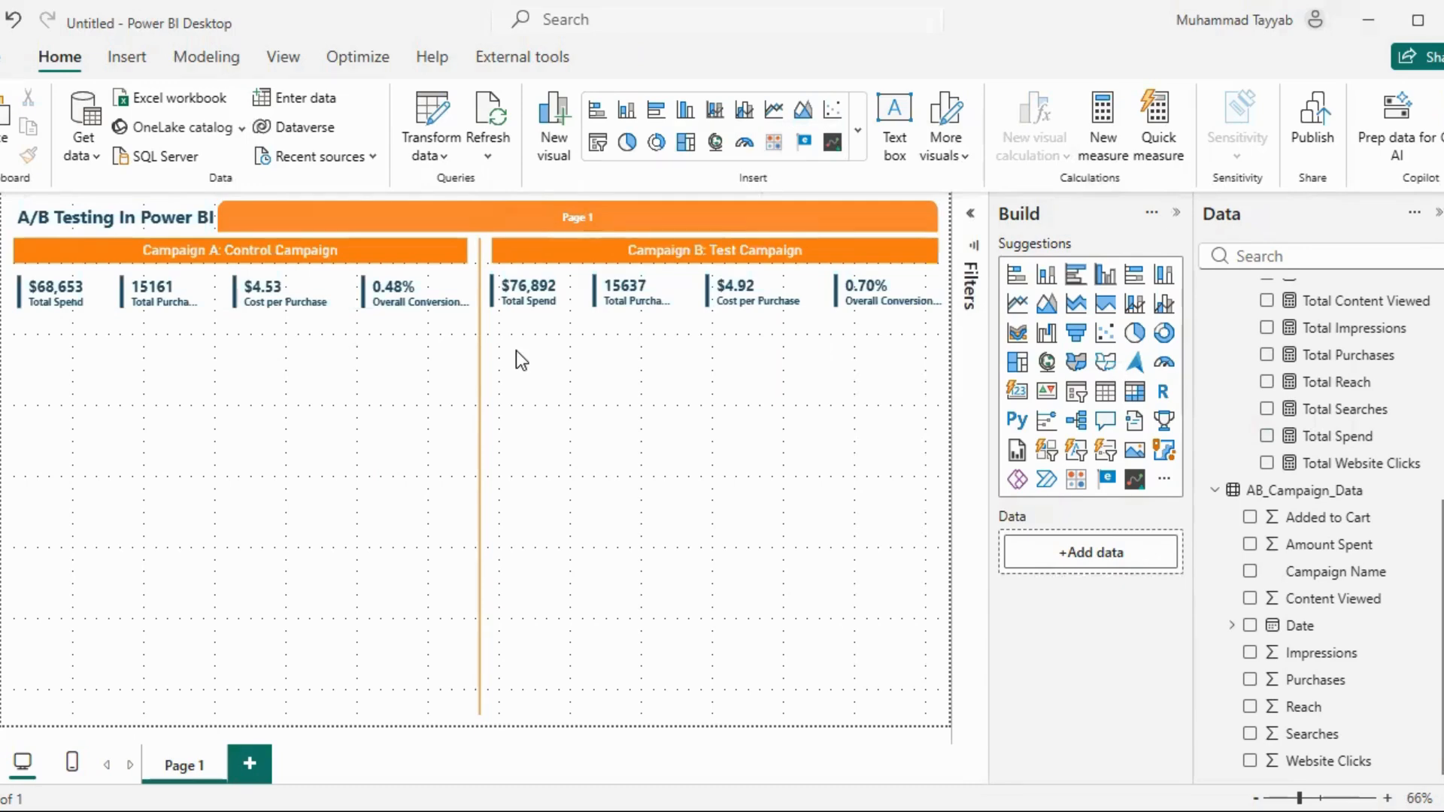
Paste the Cost Analysis table below Campaign A's cards and replace its broken columns with CPC, CPM, Cost per Purchase and Cost per Add to Cart
{"action": "key", "text": "ctrl+v"}
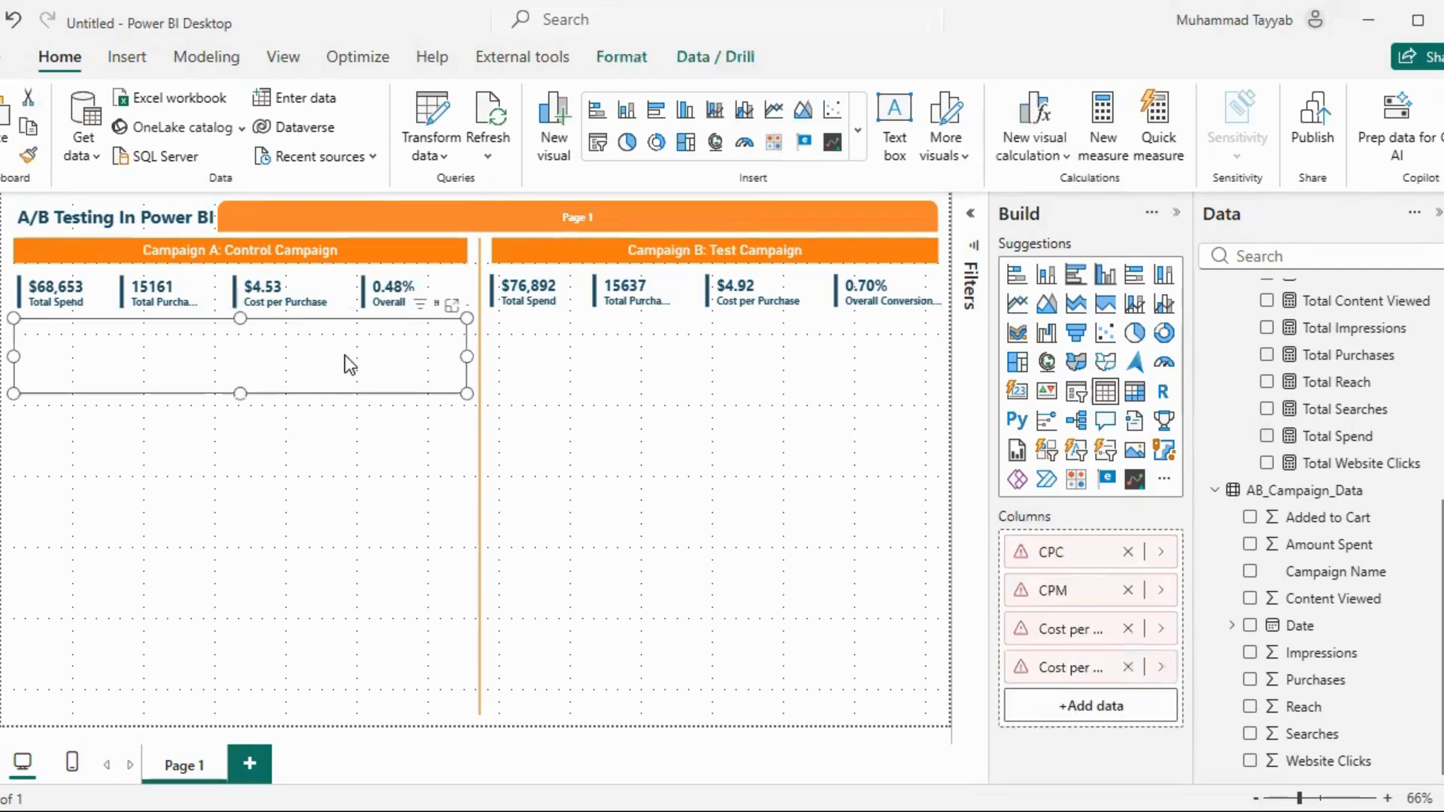
{"action": "left_click", "coordinate": [251, 382]}
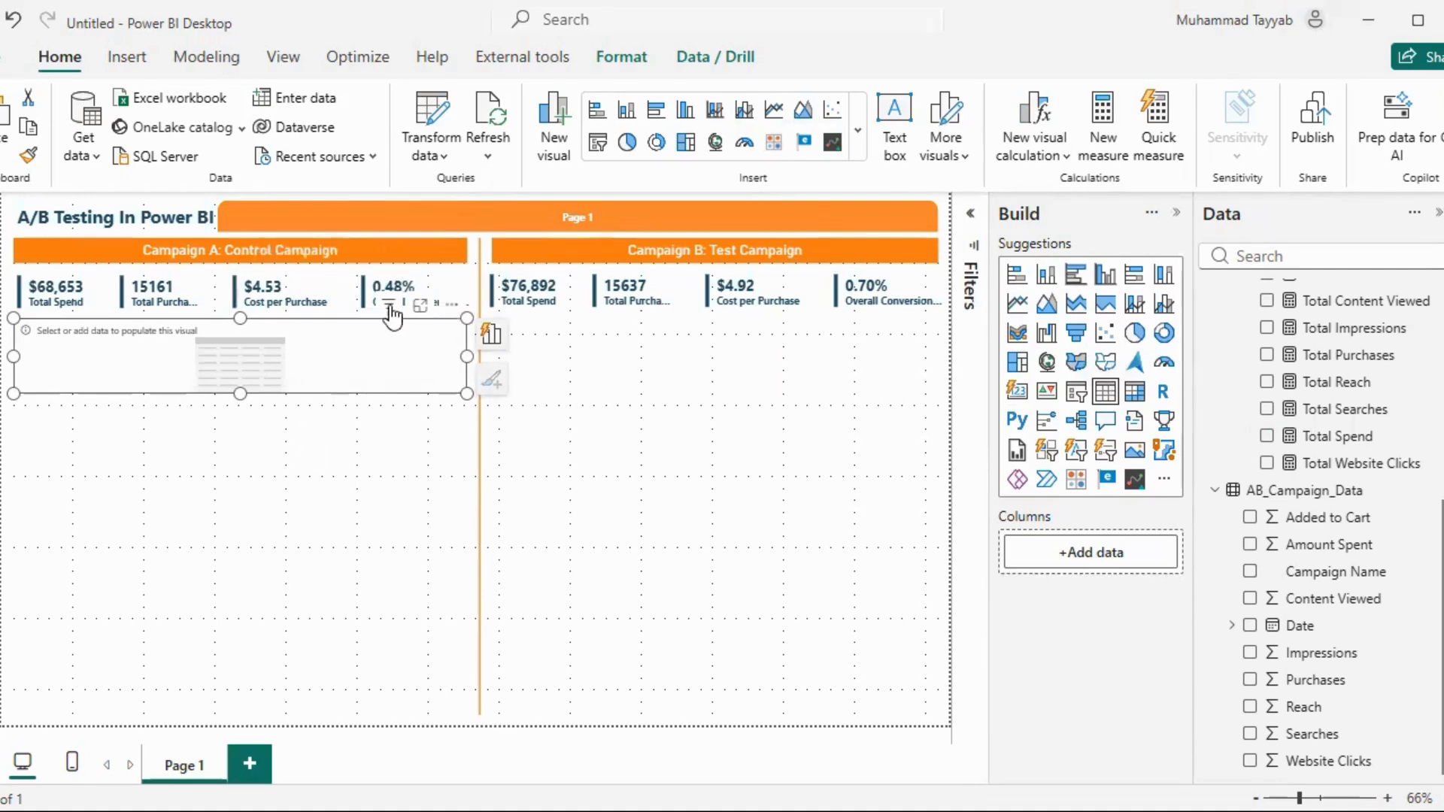
{"action": "scroll", "coordinate": [1313, 490], "scroll_direction": "up", "scroll_amount": 4}
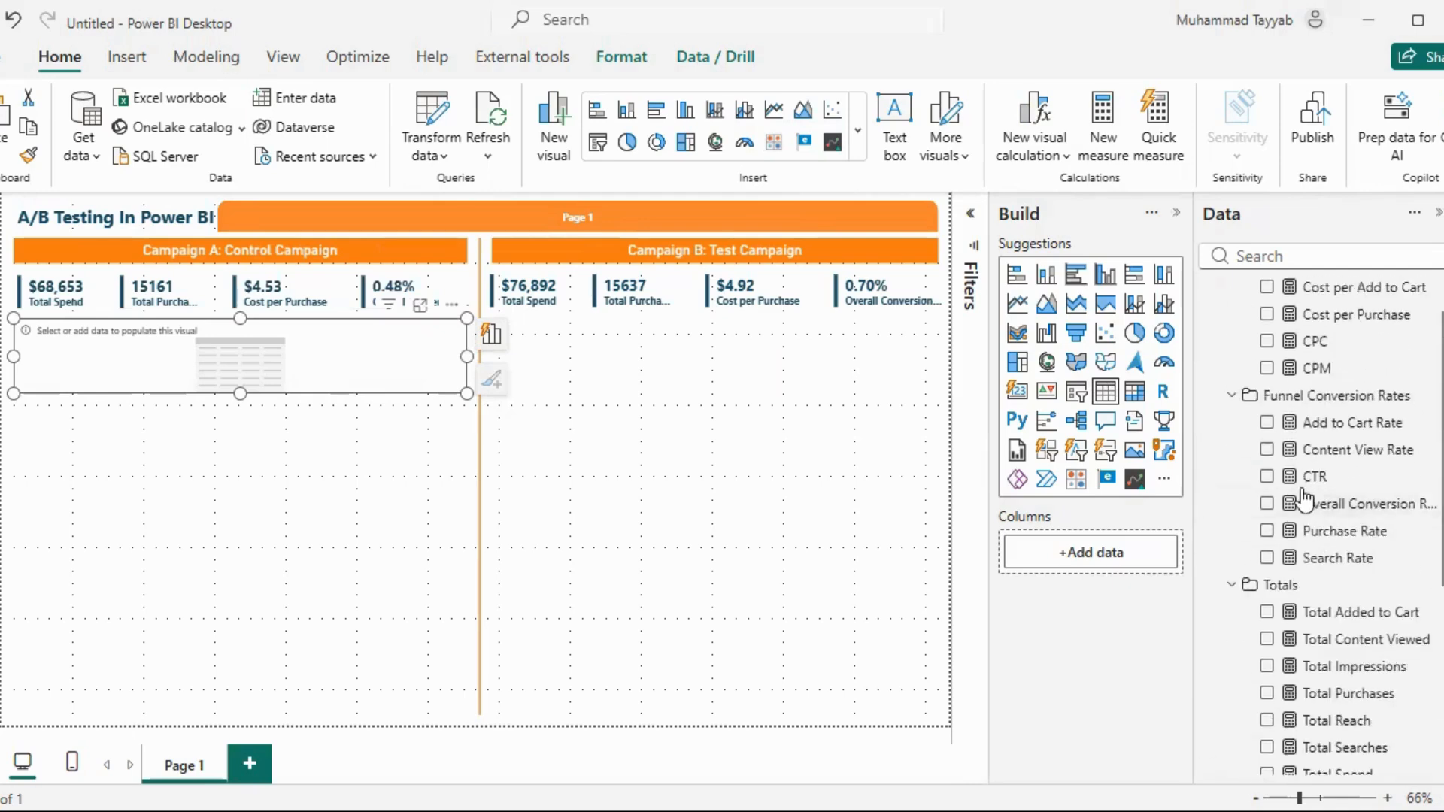
{"action": "scroll", "coordinate": [1313, 380], "scroll_direction": "up", "scroll_amount": 2}
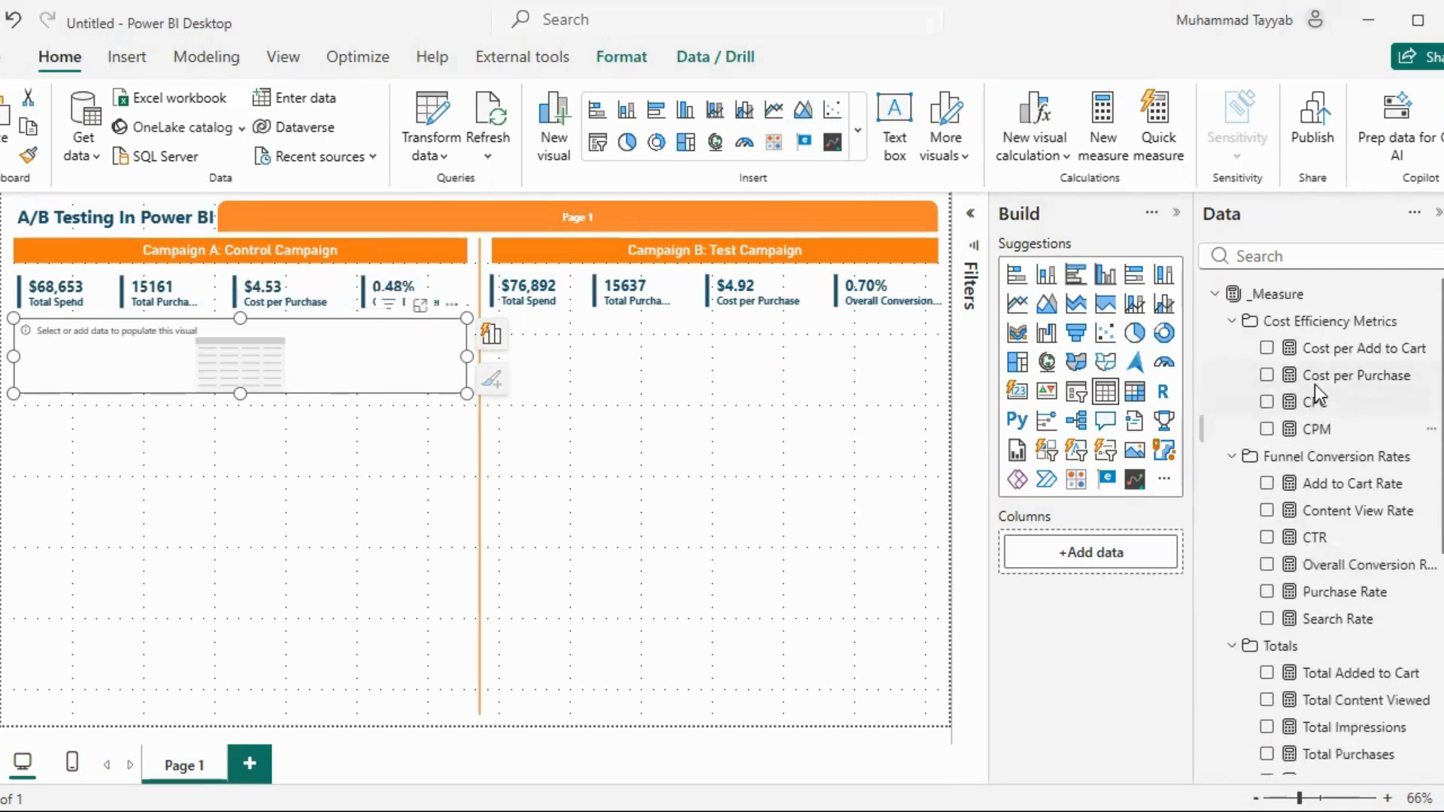
{"action": "left_click", "coordinate": [1268, 403]}
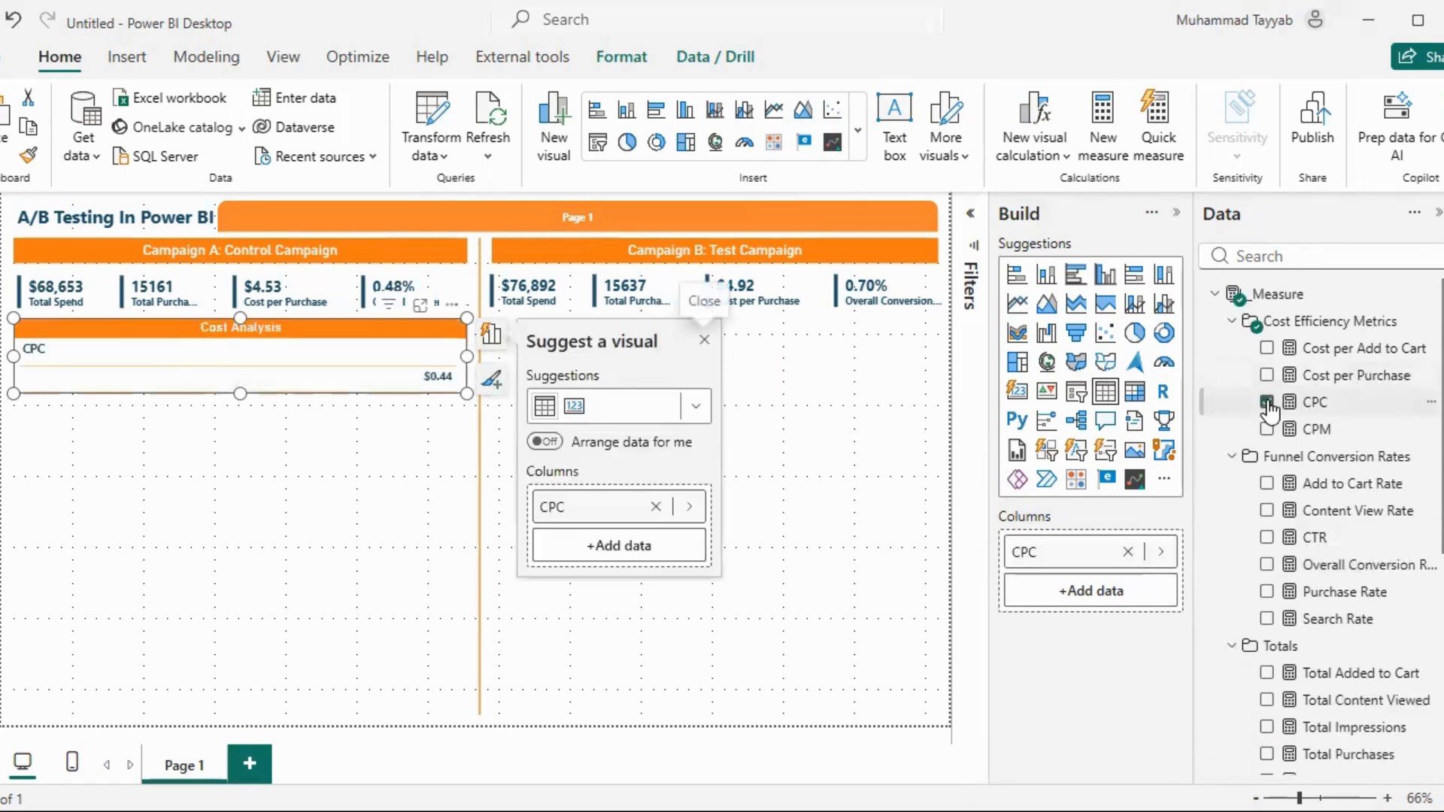
{"action": "left_click", "coordinate": [1268, 429]}
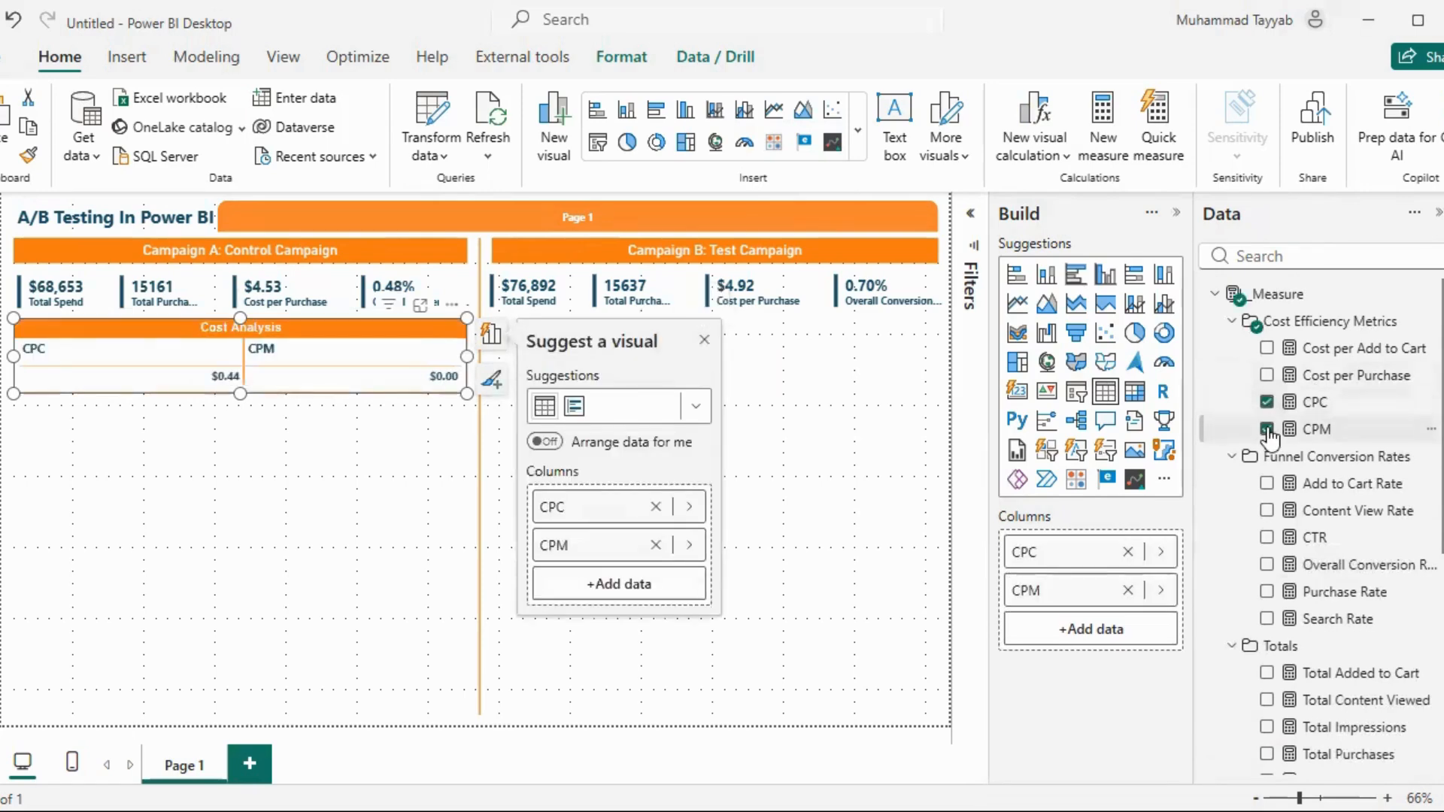
{"action": "left_click", "coordinate": [1267, 375]}
{"action": "left_click", "coordinate": [1267, 351]}
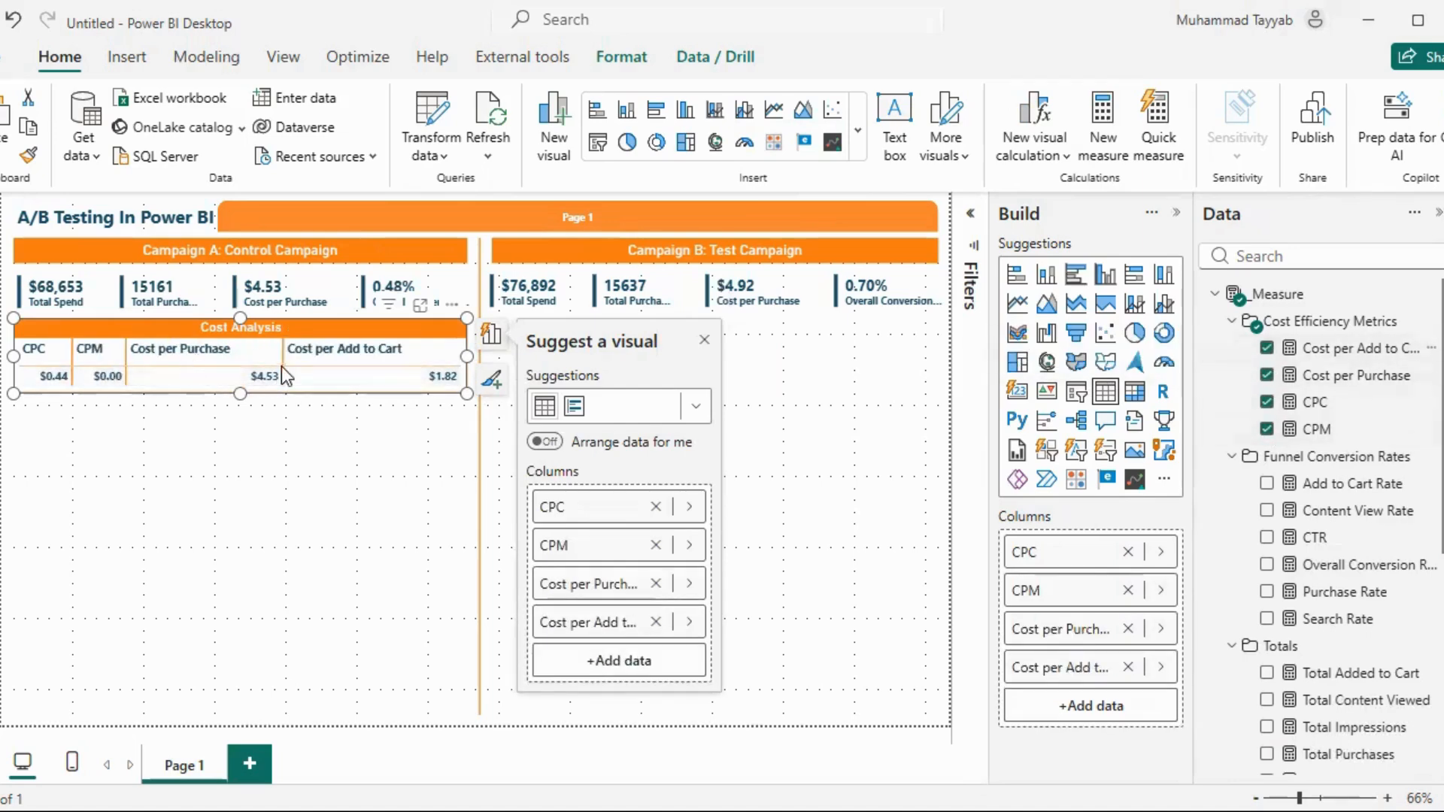
{"action": "left_click", "coordinate": [971, 214]}
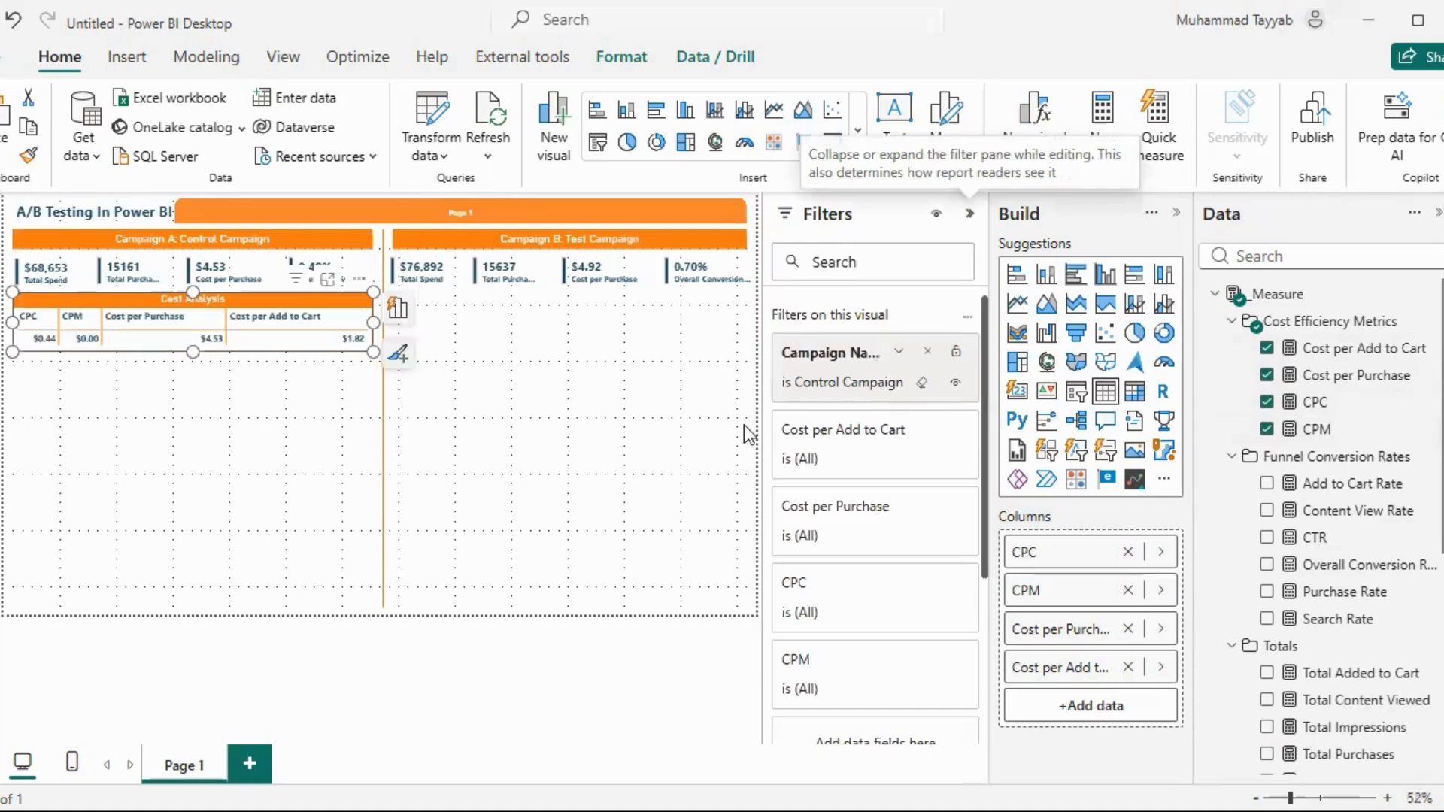
{"action": "left_click", "coordinate": [970, 214]}
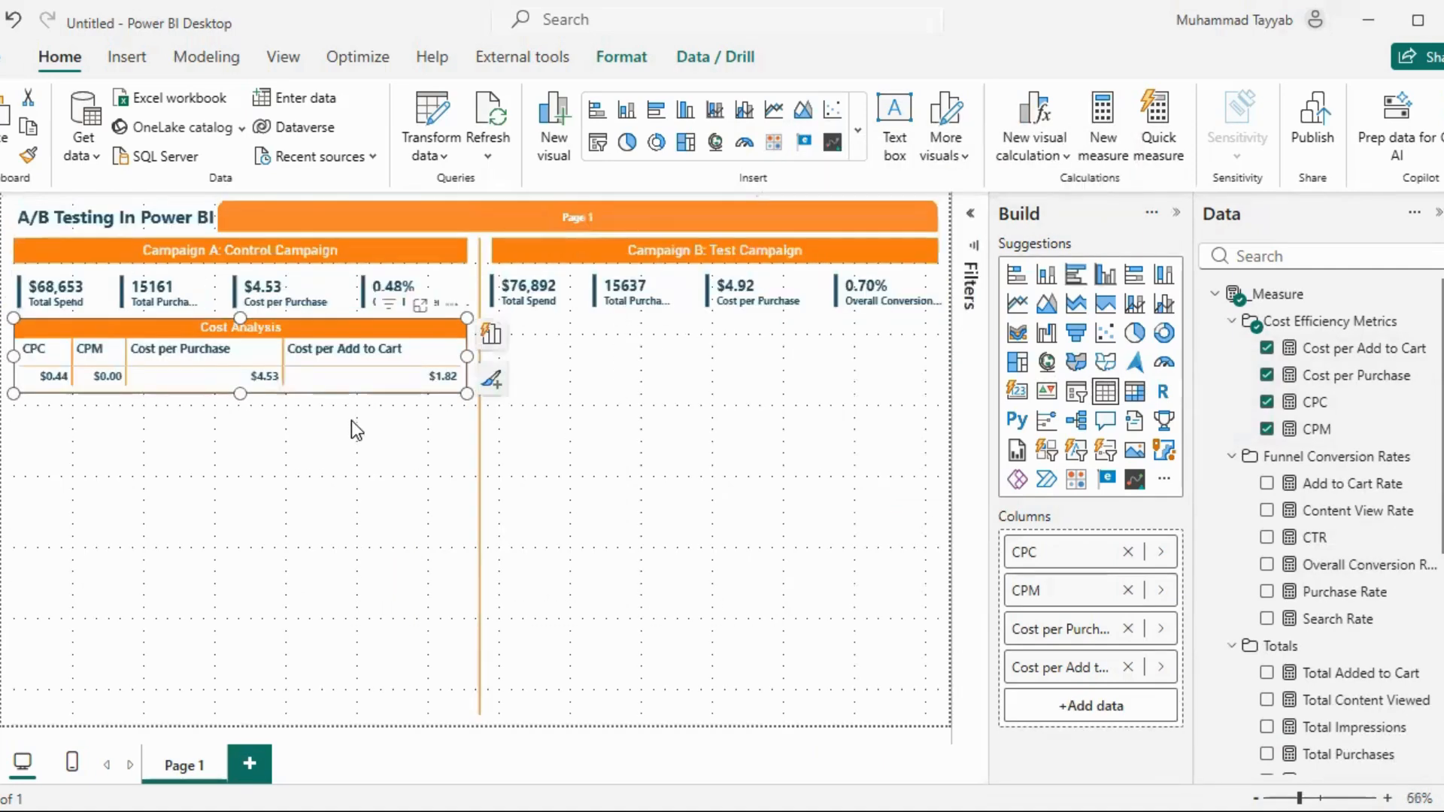
Duplicate the Cost Analysis table and place the copy below Campaign B's cards, aligned with the original
{"action": "key", "text": "ctrl+c"}
{"action": "key", "text": "ctrl+v"}
{"action": "left_click_drag", "start_coordinate": [313, 360], "coordinate": [777, 337]}
Filter Campaign B's Cost Analysis table to Test Campaign only, collapse the filters and deselect the table
{"action": "left_click", "coordinate": [971, 242]}
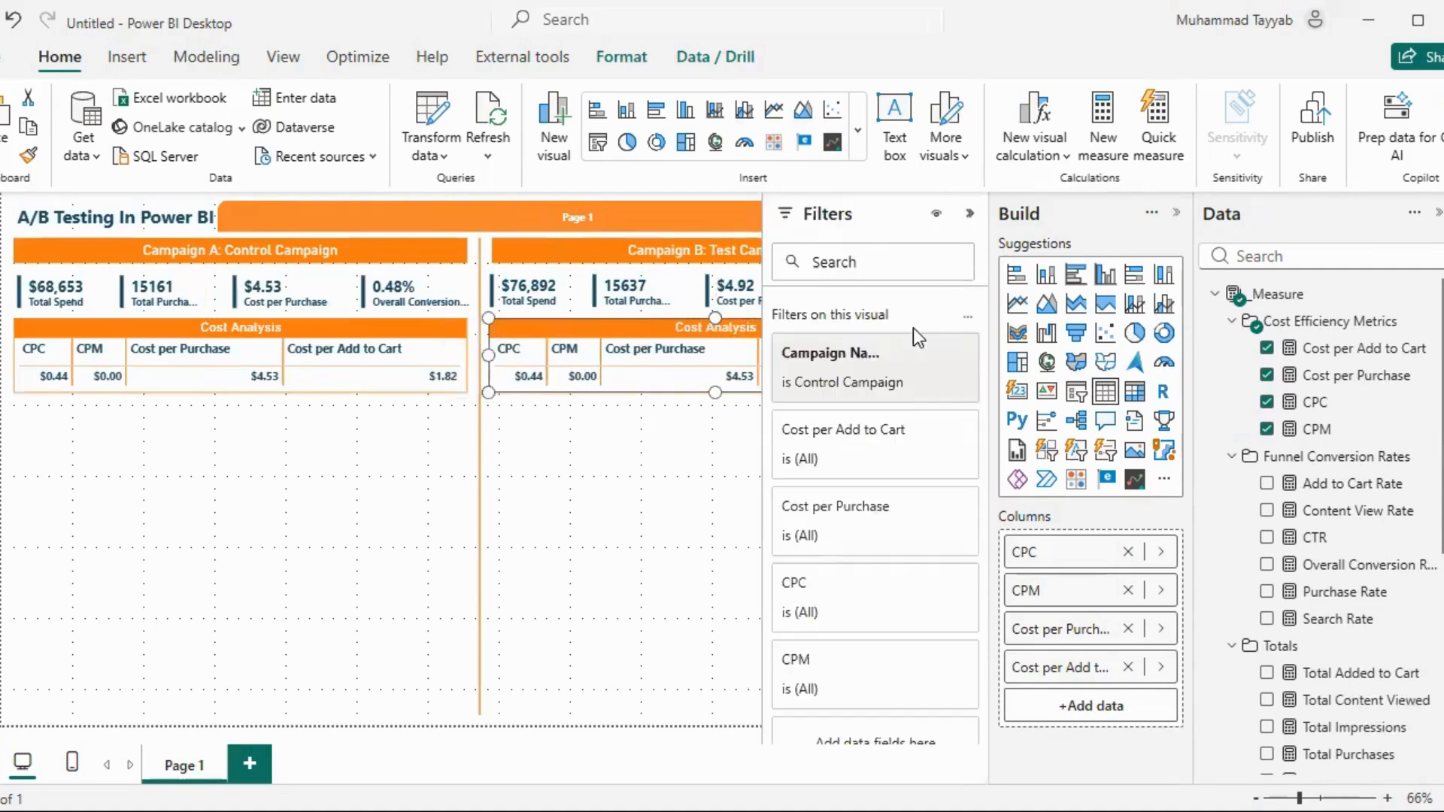
{"action": "left_click", "coordinate": [864, 380]}
{"action": "left_click", "coordinate": [844, 531]}
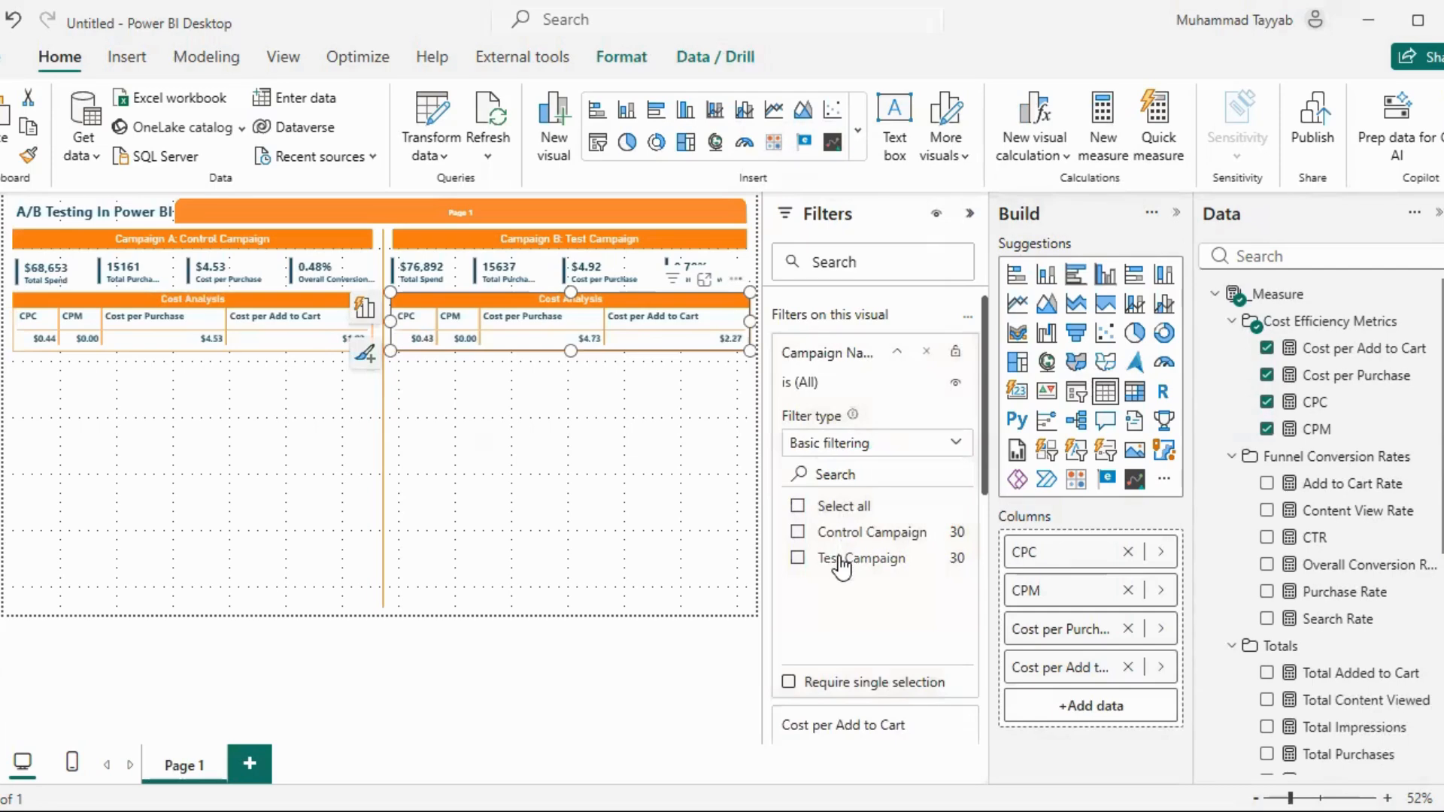
{"action": "left_click", "coordinate": [841, 558]}
{"action": "left_click", "coordinate": [969, 215]}
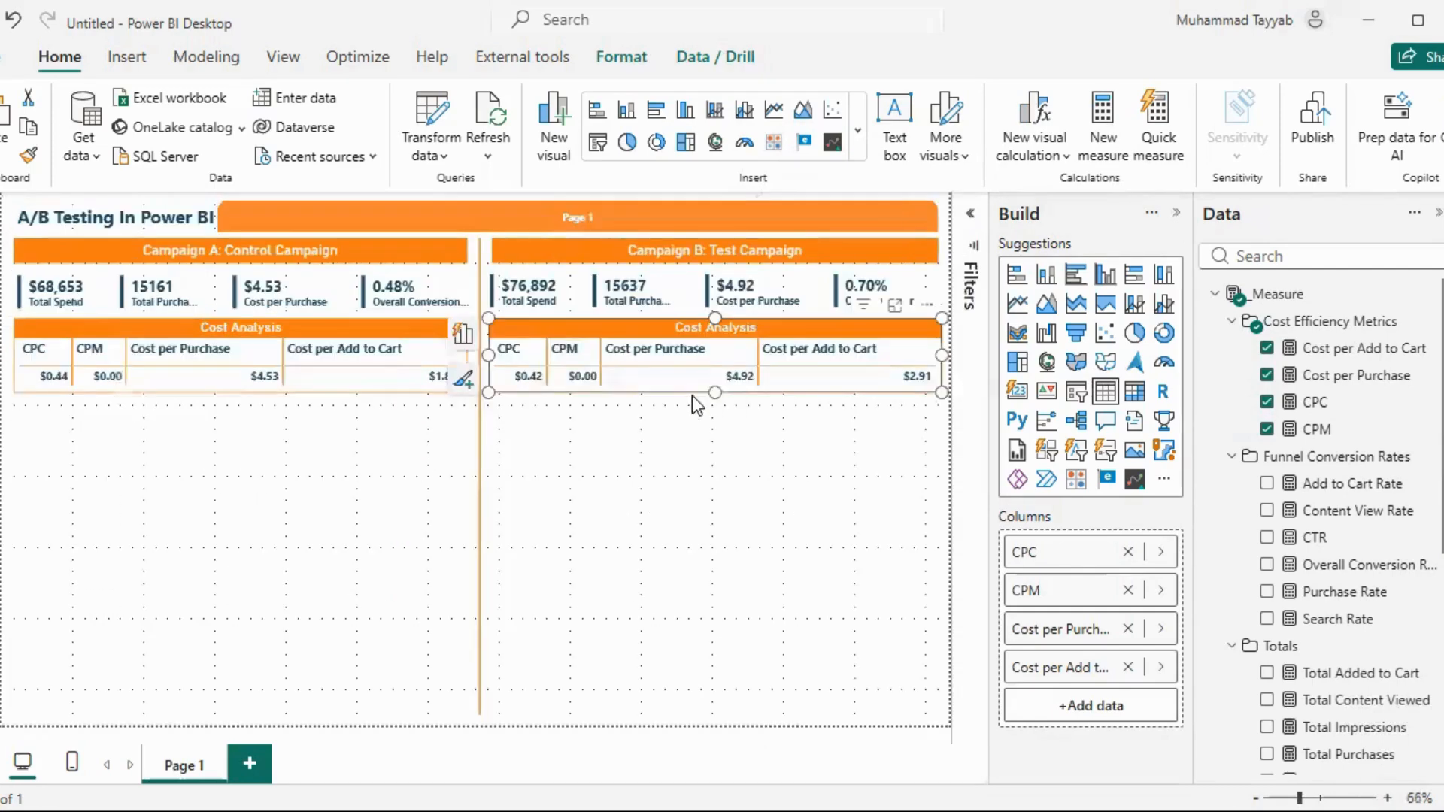
{"action": "left_click", "coordinate": [635, 432]}
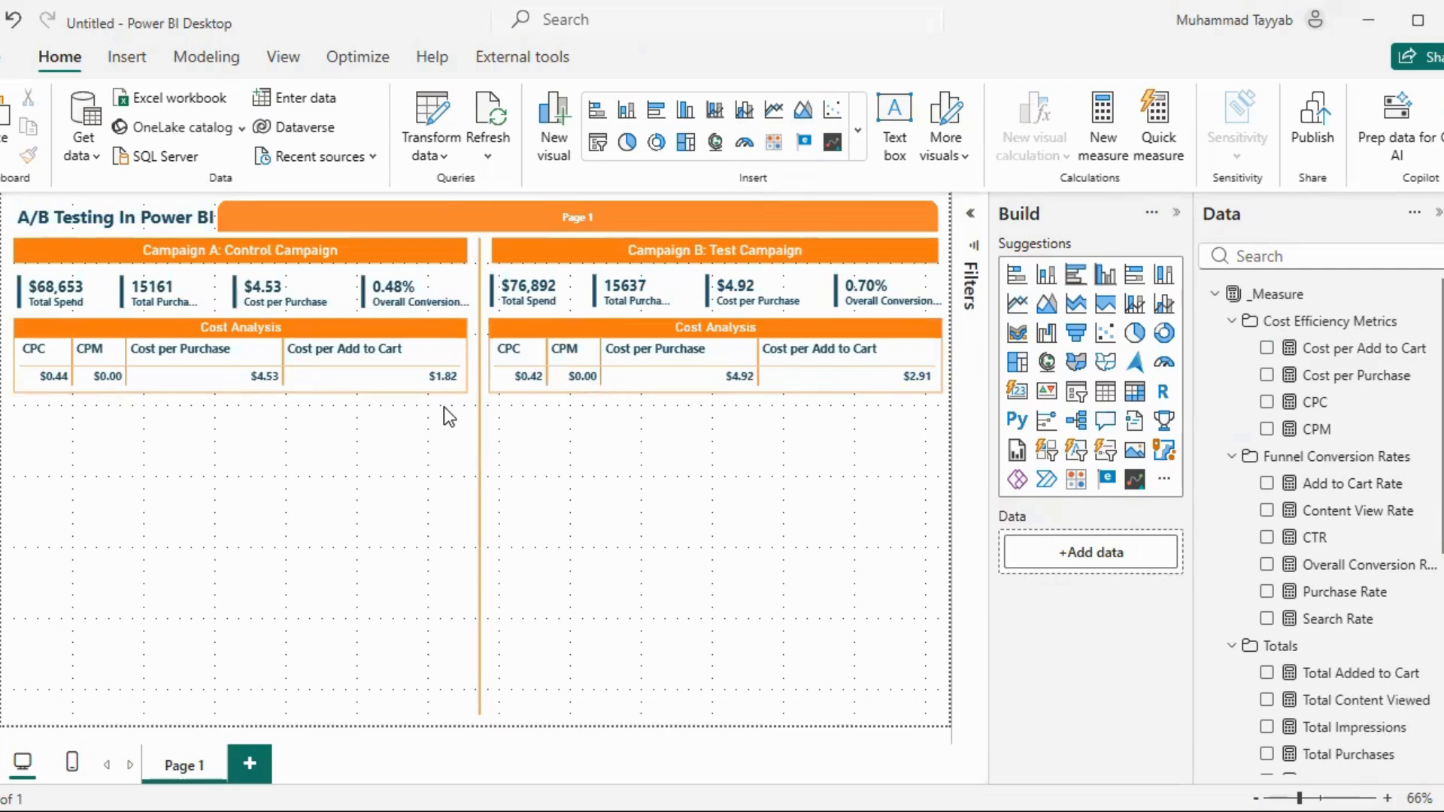
Paste the Conversion Rate table below Campaign A's Cost Analysis and replace its broken columns with Content View, CTR, Search, Add to Cart, Purchase and Overall Conversion rates
{"action": "key", "text": "ctrl+v"}
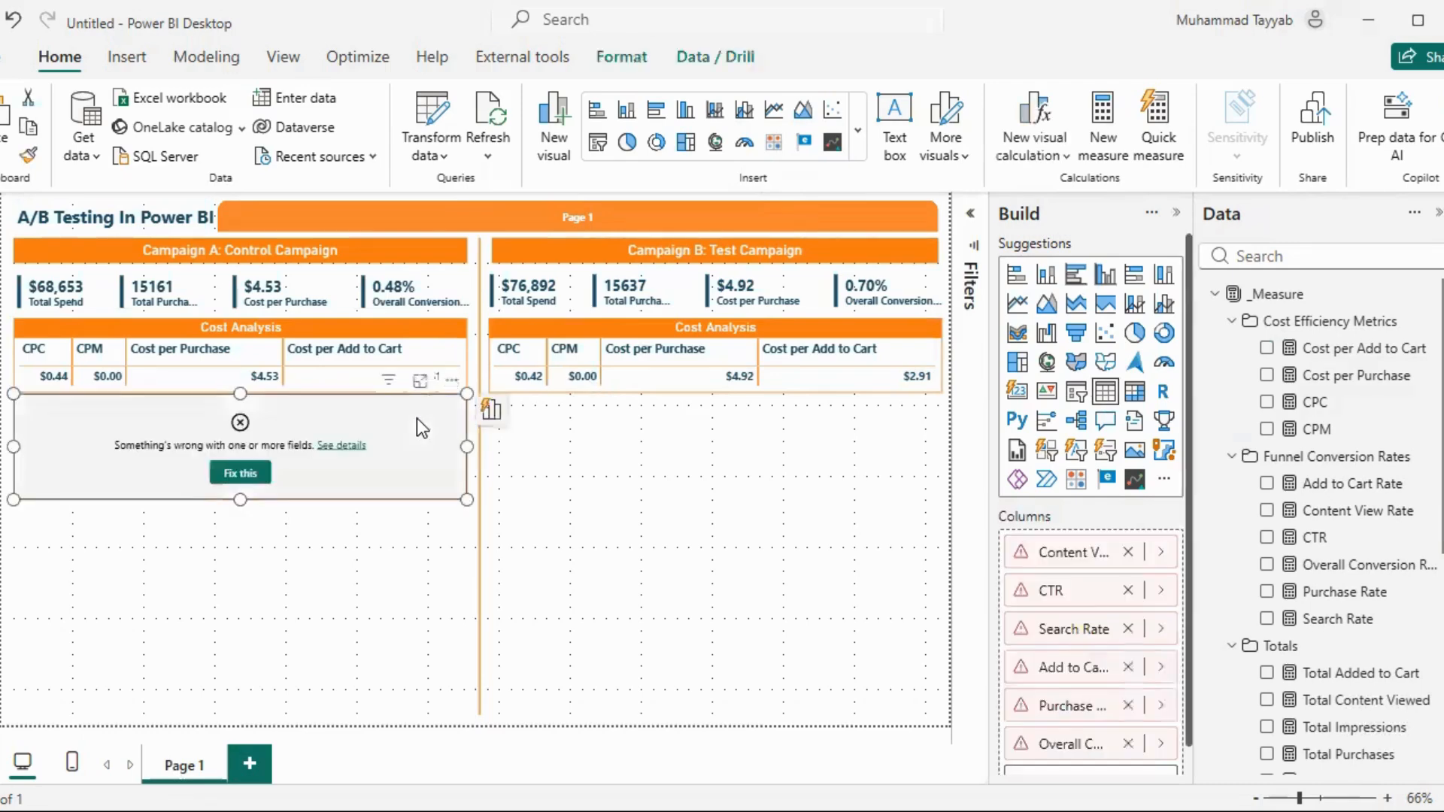
{"action": "left_click", "coordinate": [242, 472]}
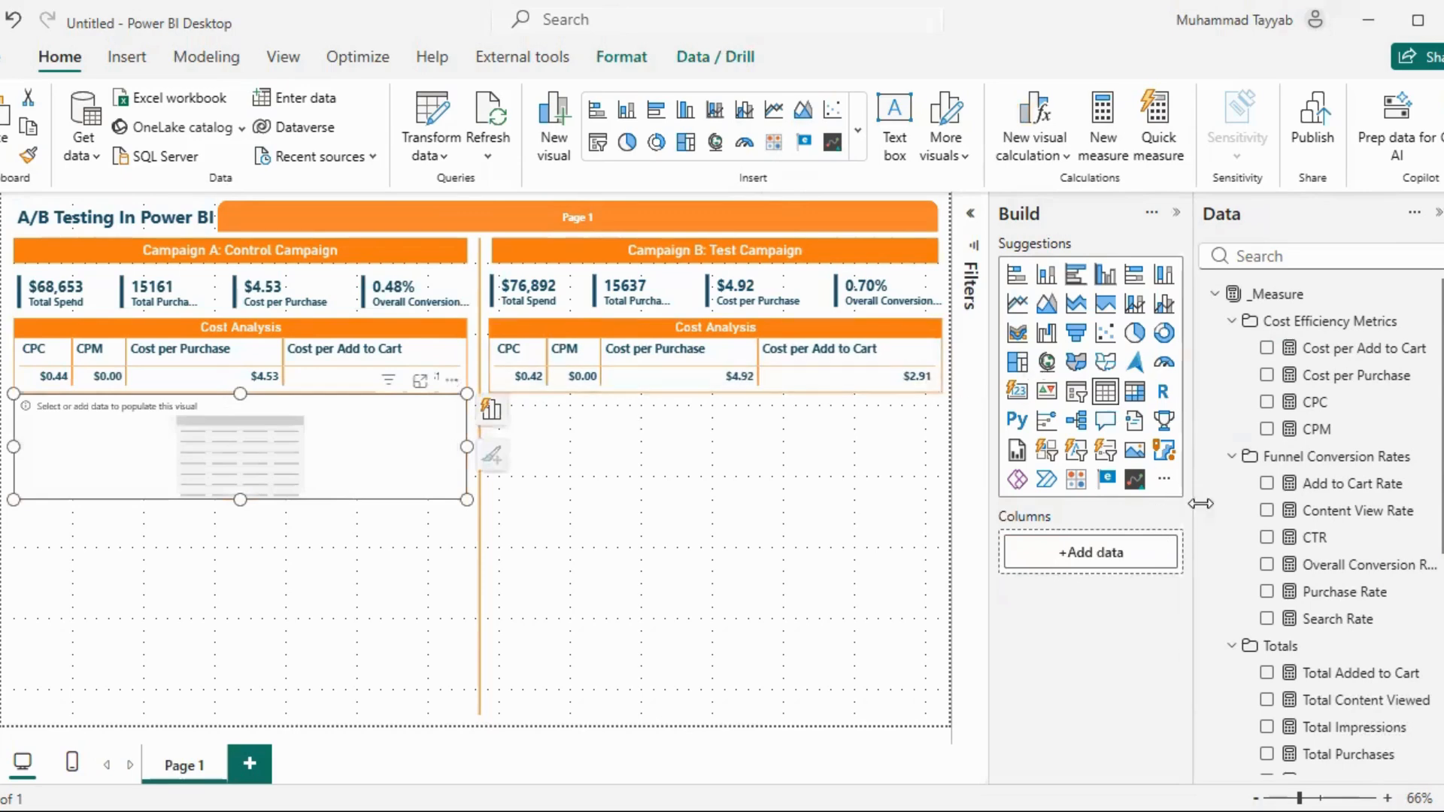
{"action": "scroll", "coordinate": [1295, 449], "scroll_direction": "down", "scroll_amount": 3}
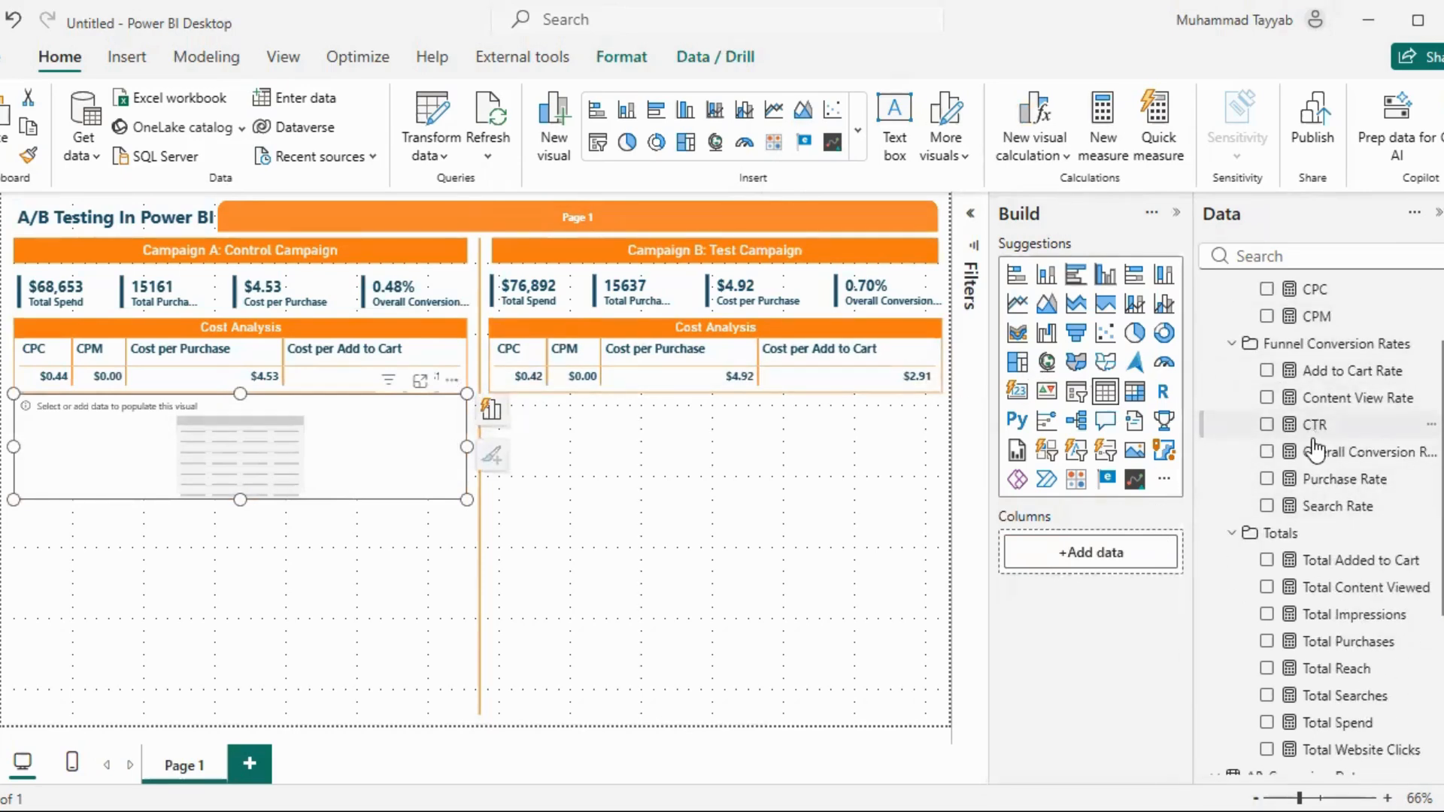
{"action": "left_click", "coordinate": [1267, 398]}
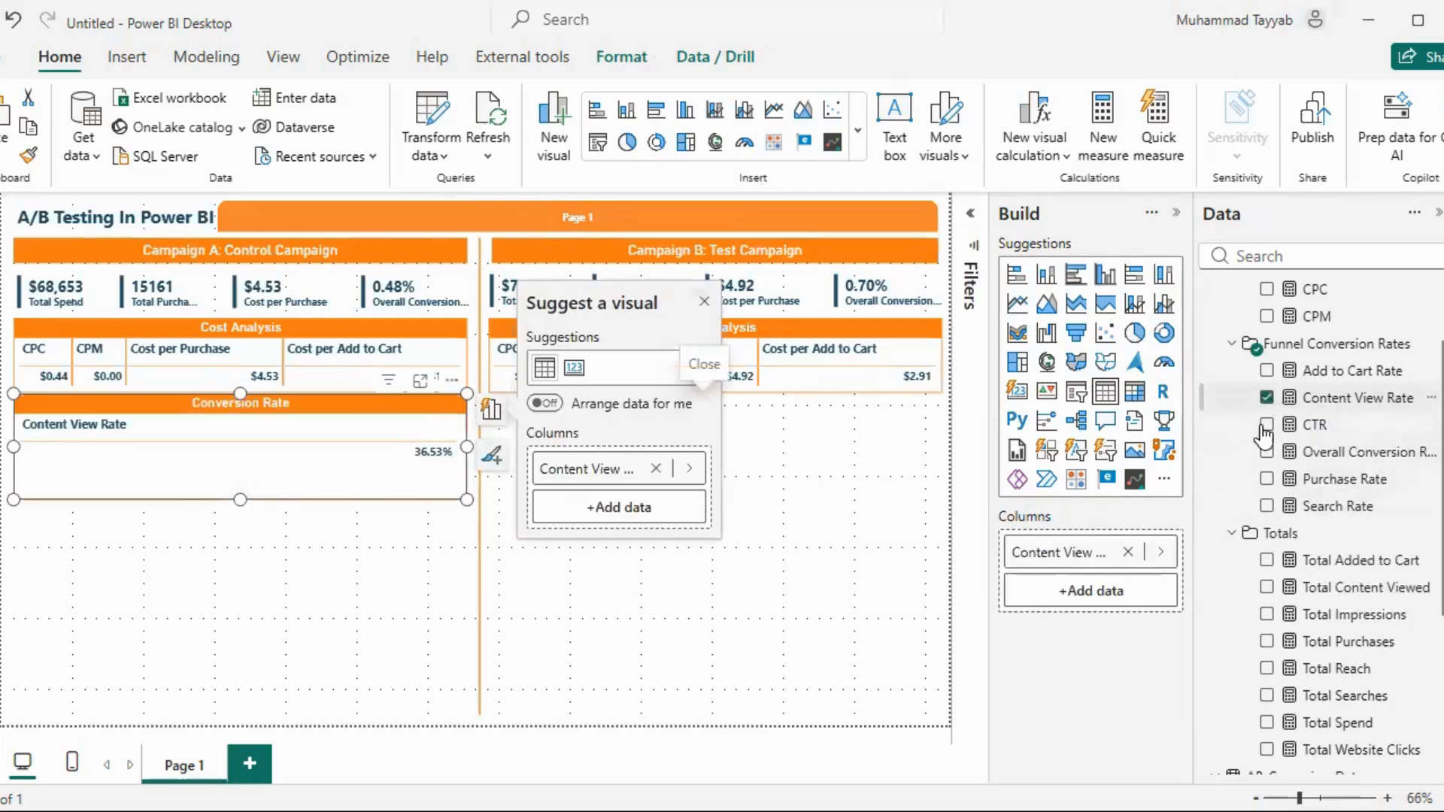
{"action": "left_click", "coordinate": [1268, 425]}
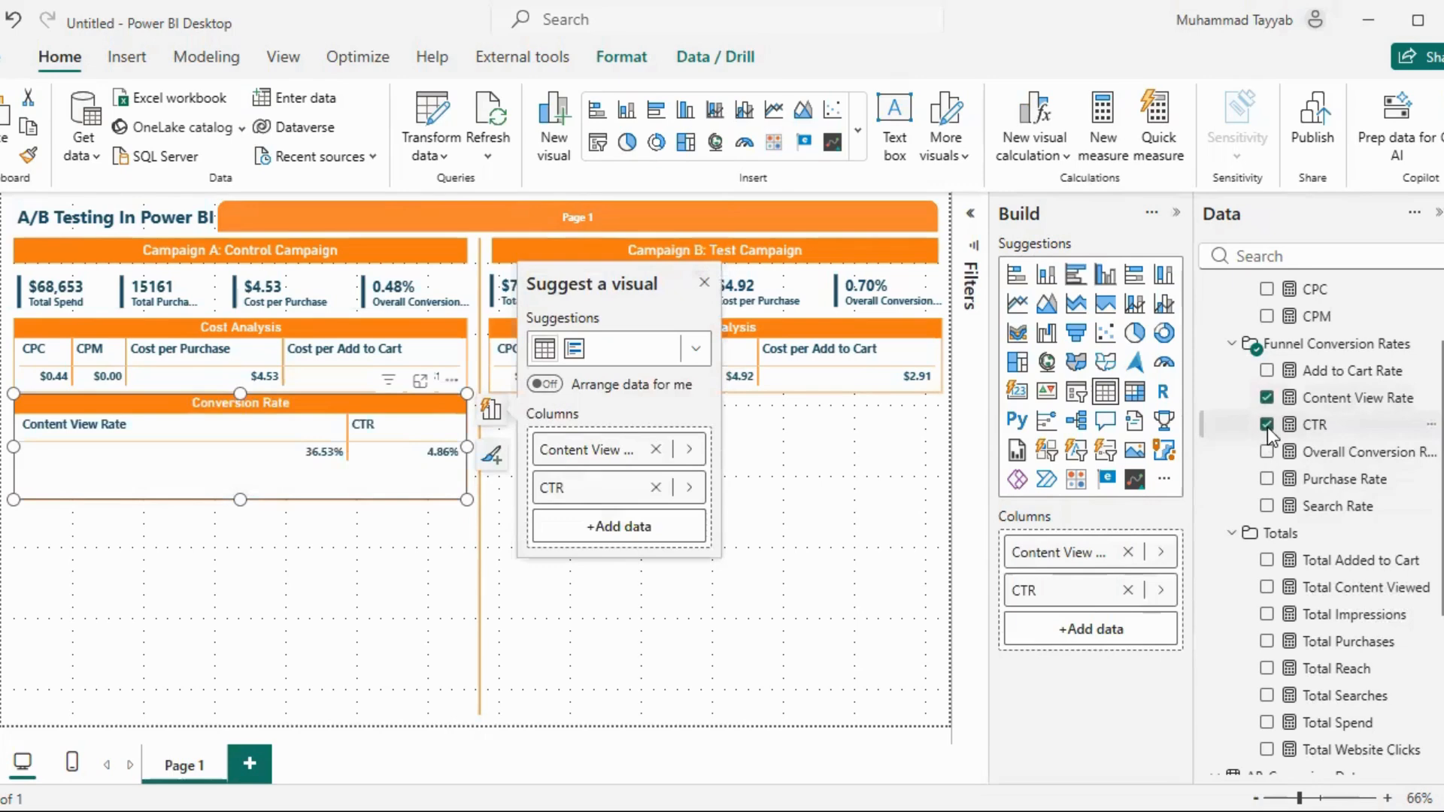
{"action": "left_click", "coordinate": [1267, 506]}
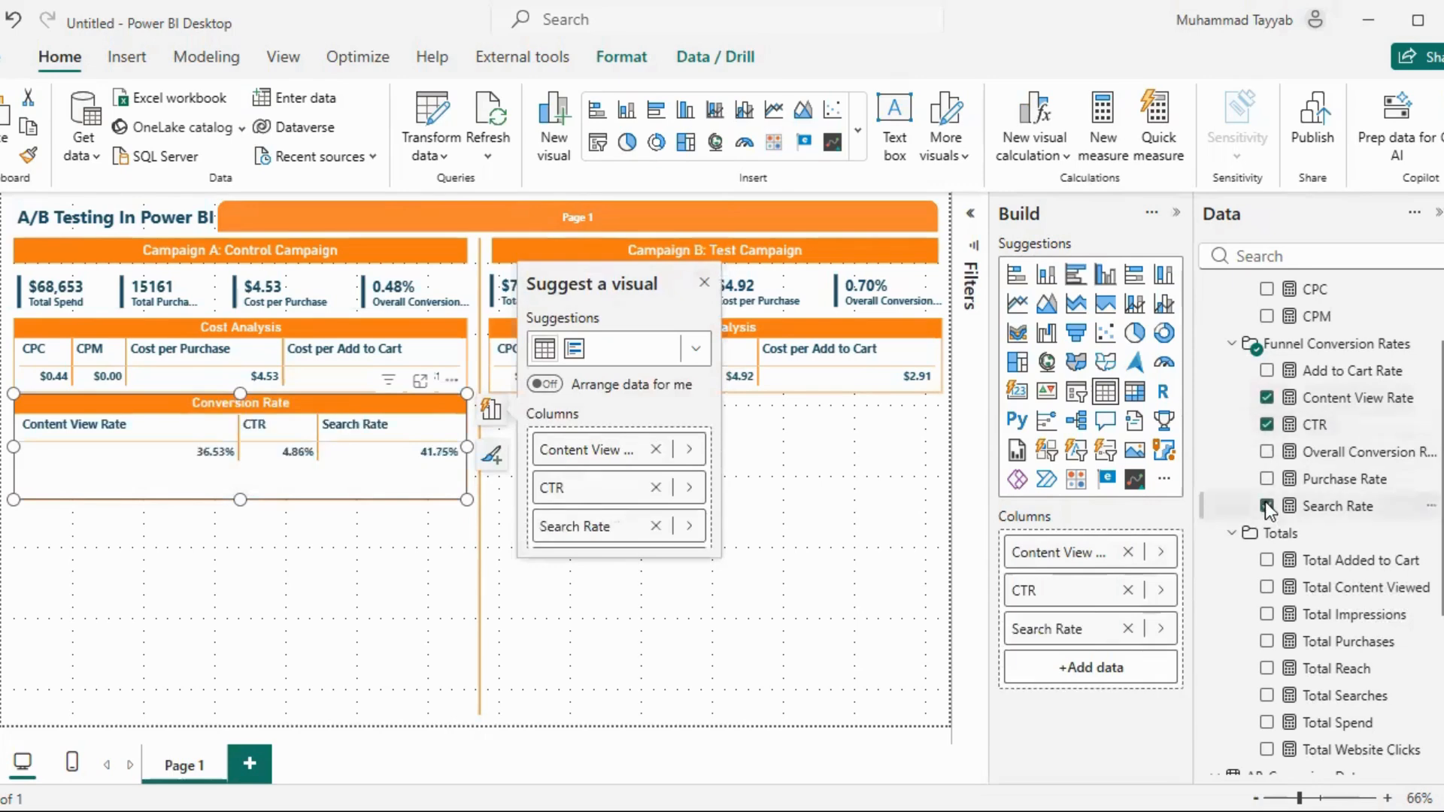
{"action": "left_click", "coordinate": [1268, 371]}
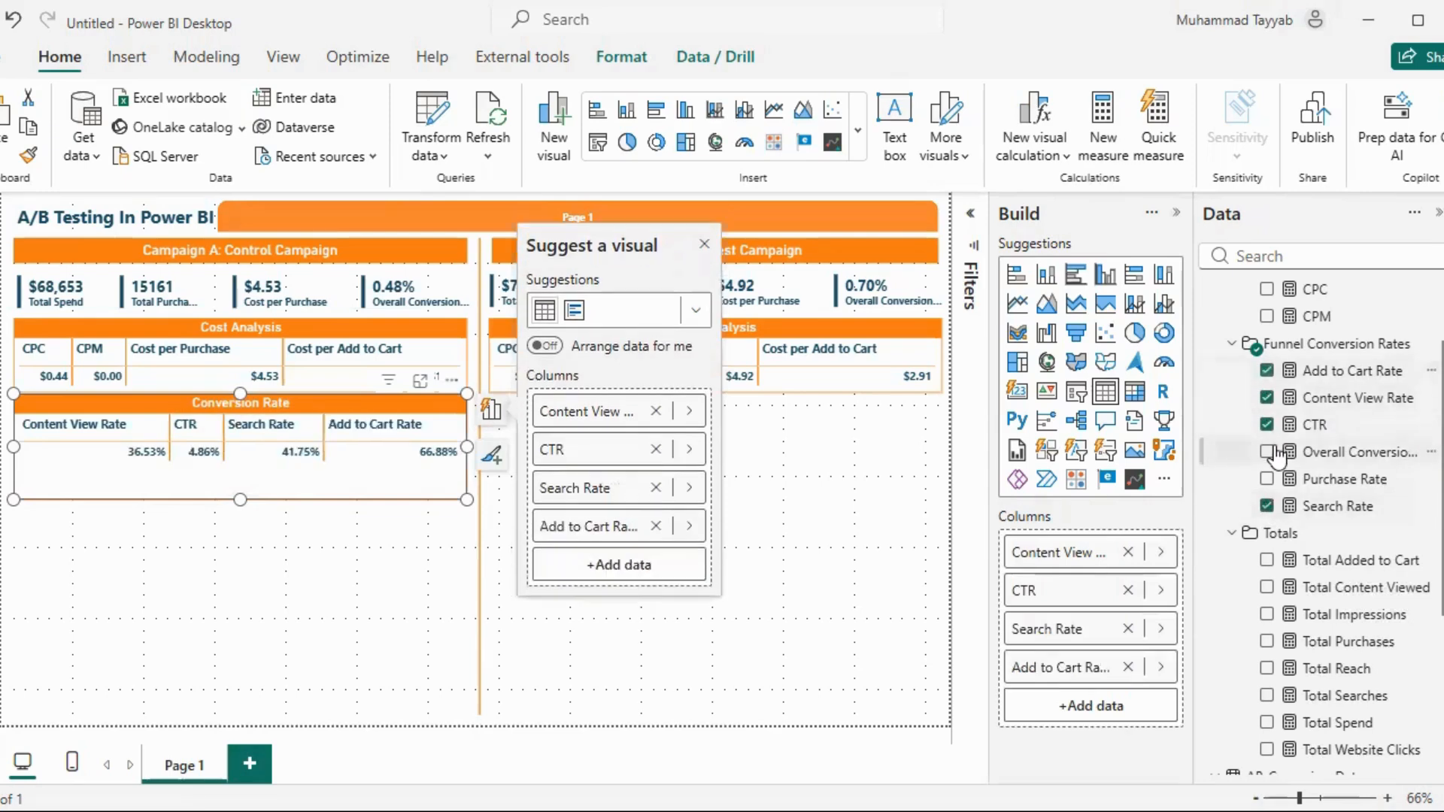
{"action": "left_click", "coordinate": [1268, 480]}
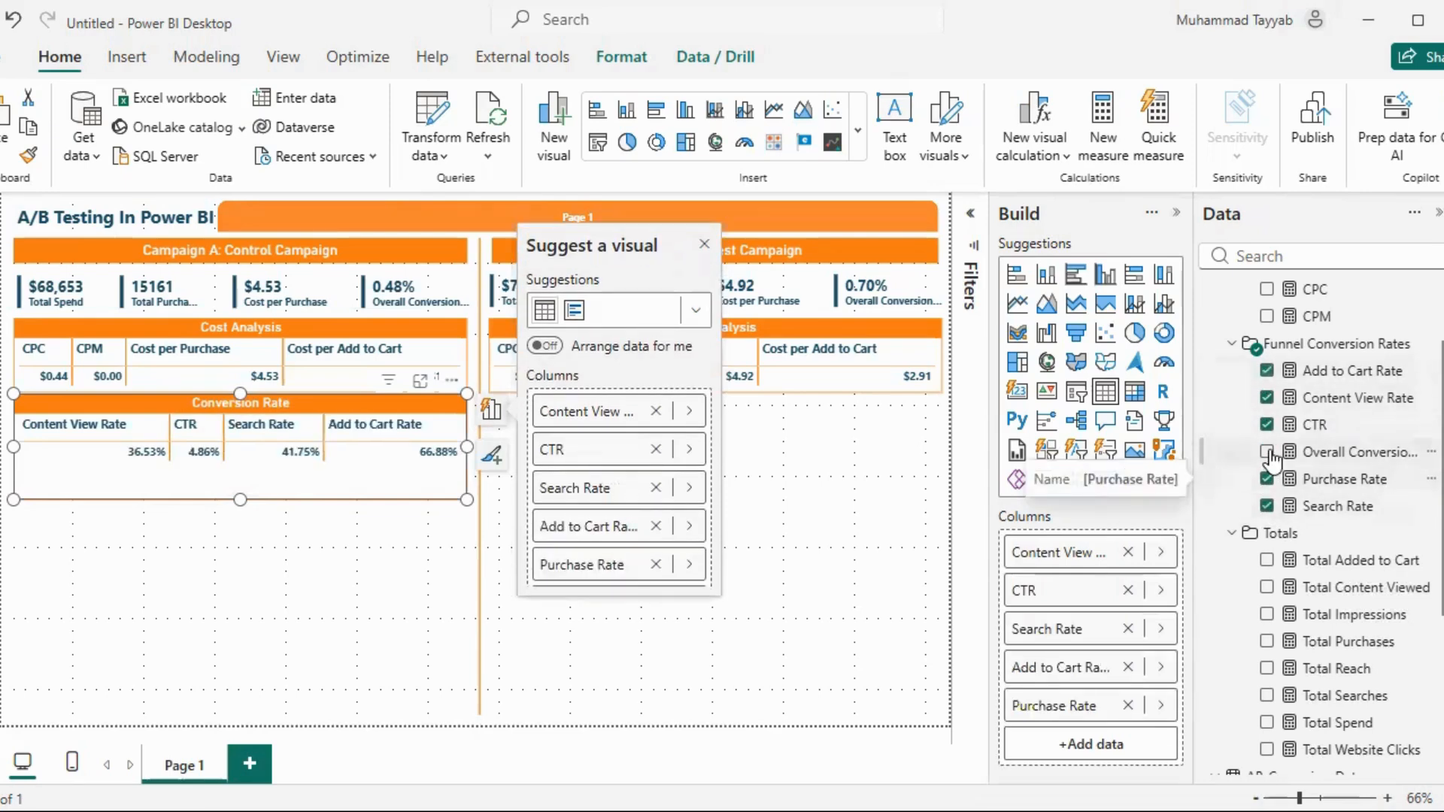
{"action": "left_click", "coordinate": [1268, 452]}
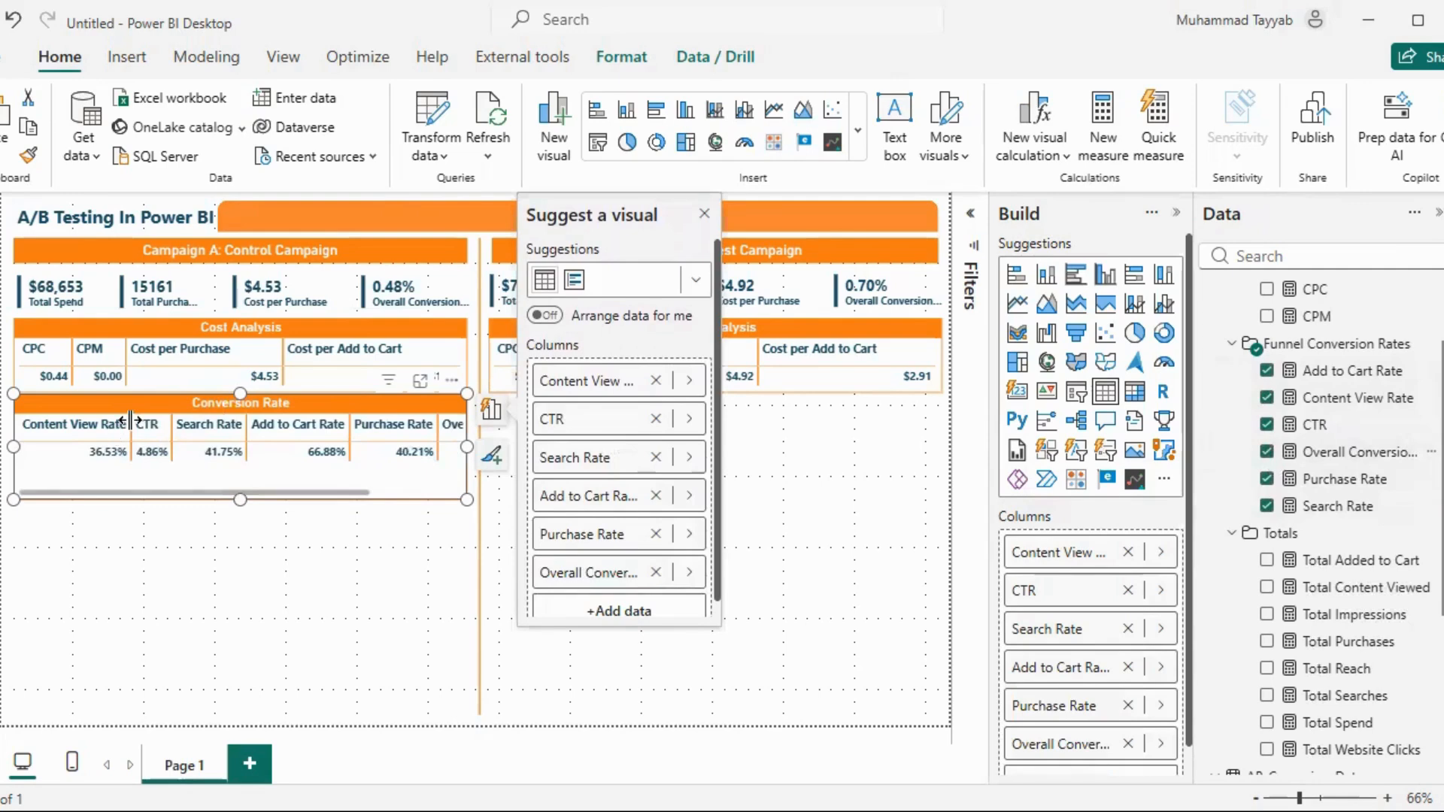
Narrow the Conversion Rate table's columns so all six fit within its width, and close the visual suggestions
{"action": "left_click_drag", "start_coordinate": [130, 422], "coordinate": [98, 426]}
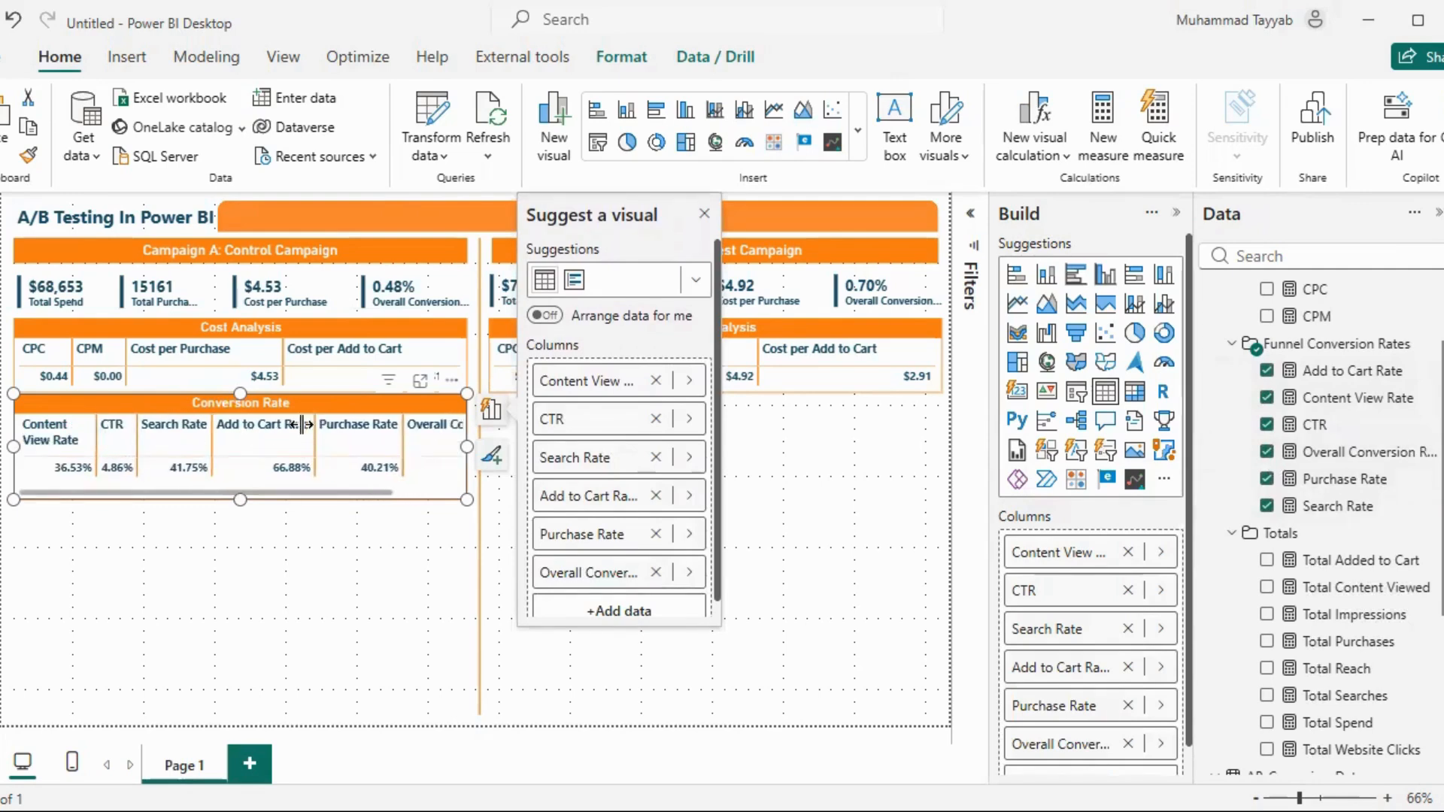
{"action": "left_click_drag", "start_coordinate": [305, 425], "coordinate": [343, 429]}
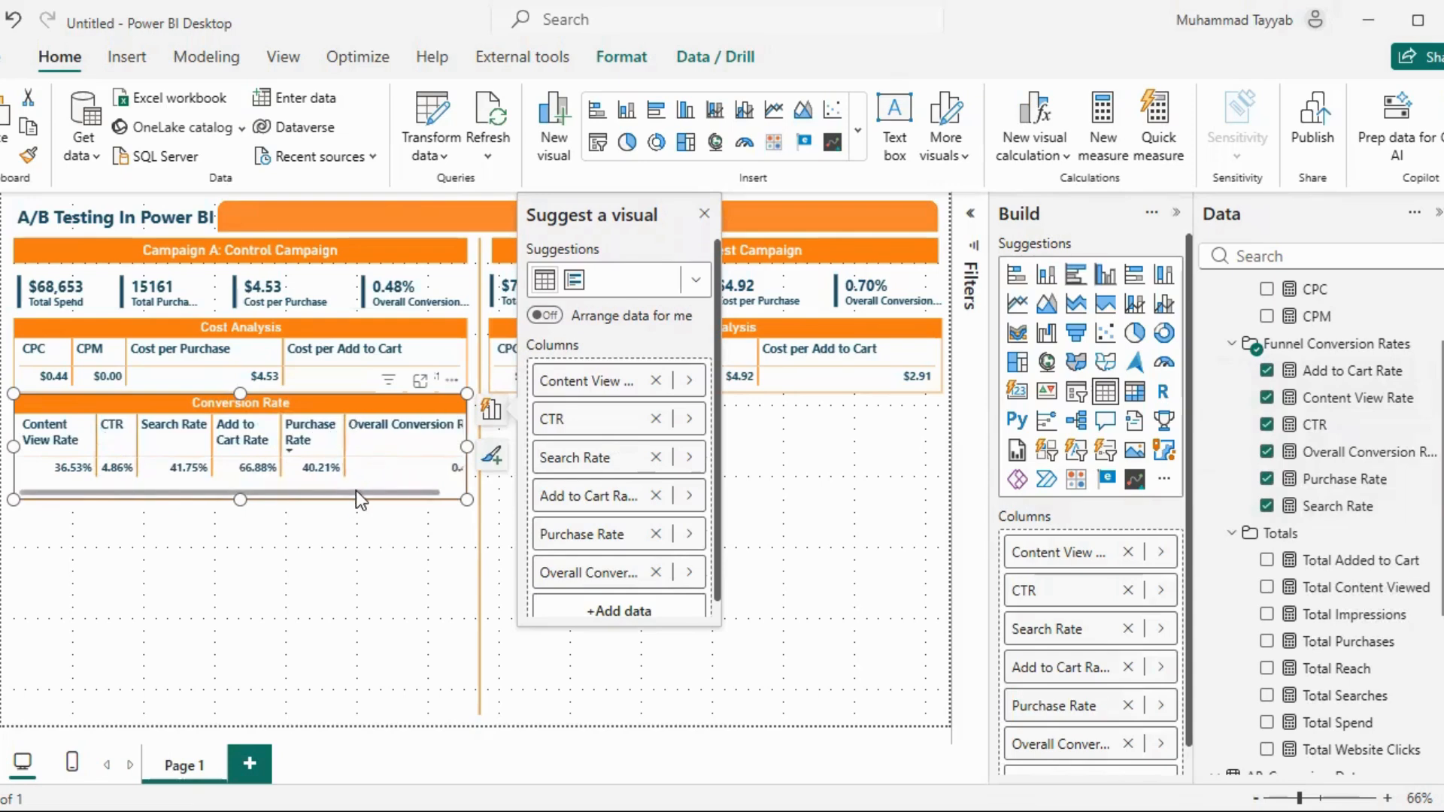
{"action": "left_click_drag", "start_coordinate": [360, 490], "coordinate": [389, 490]}
{"action": "left_click_drag", "start_coordinate": [454, 426], "coordinate": [423, 436]}
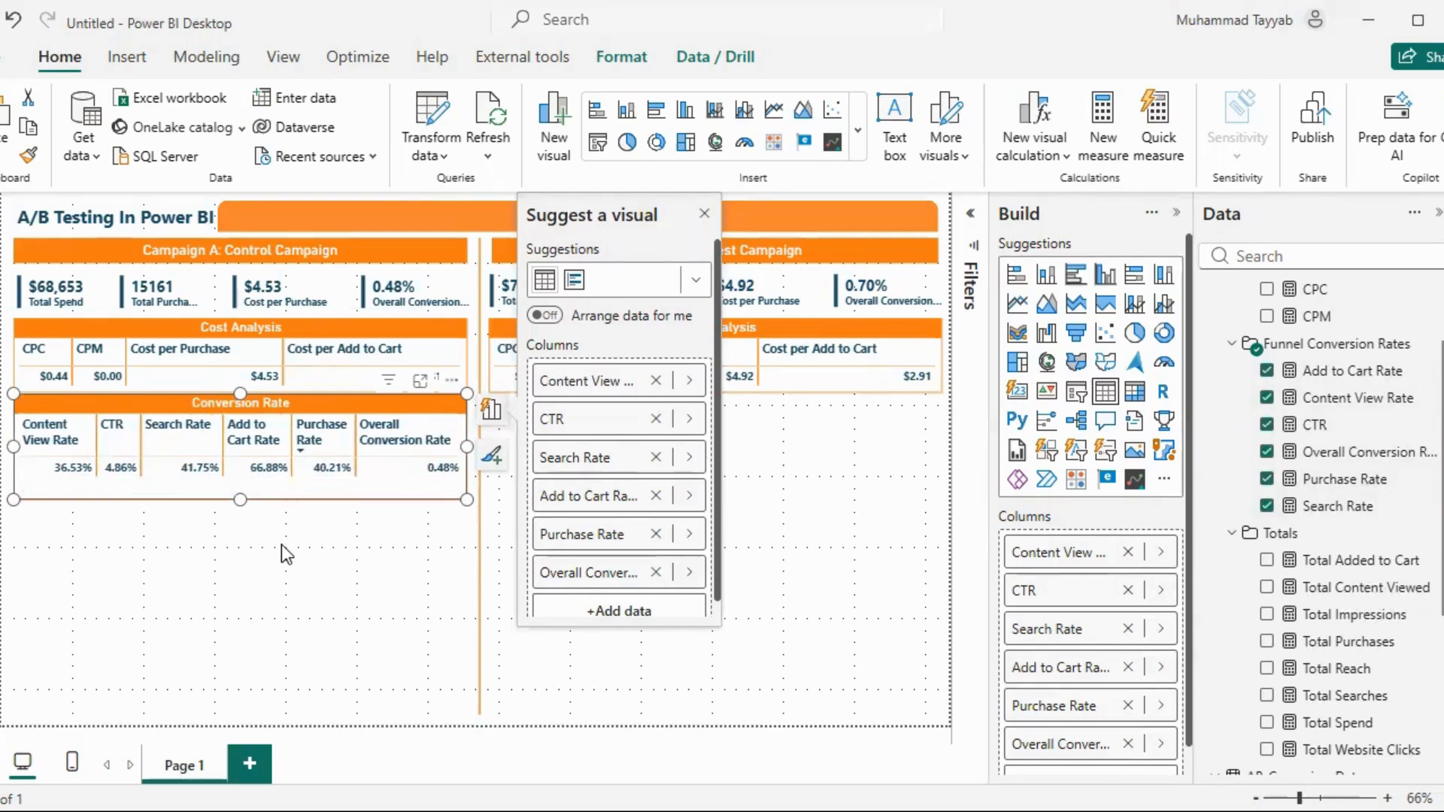
{"action": "left_click", "coordinate": [286, 543]}
{"action": "left_click", "coordinate": [285, 490]}
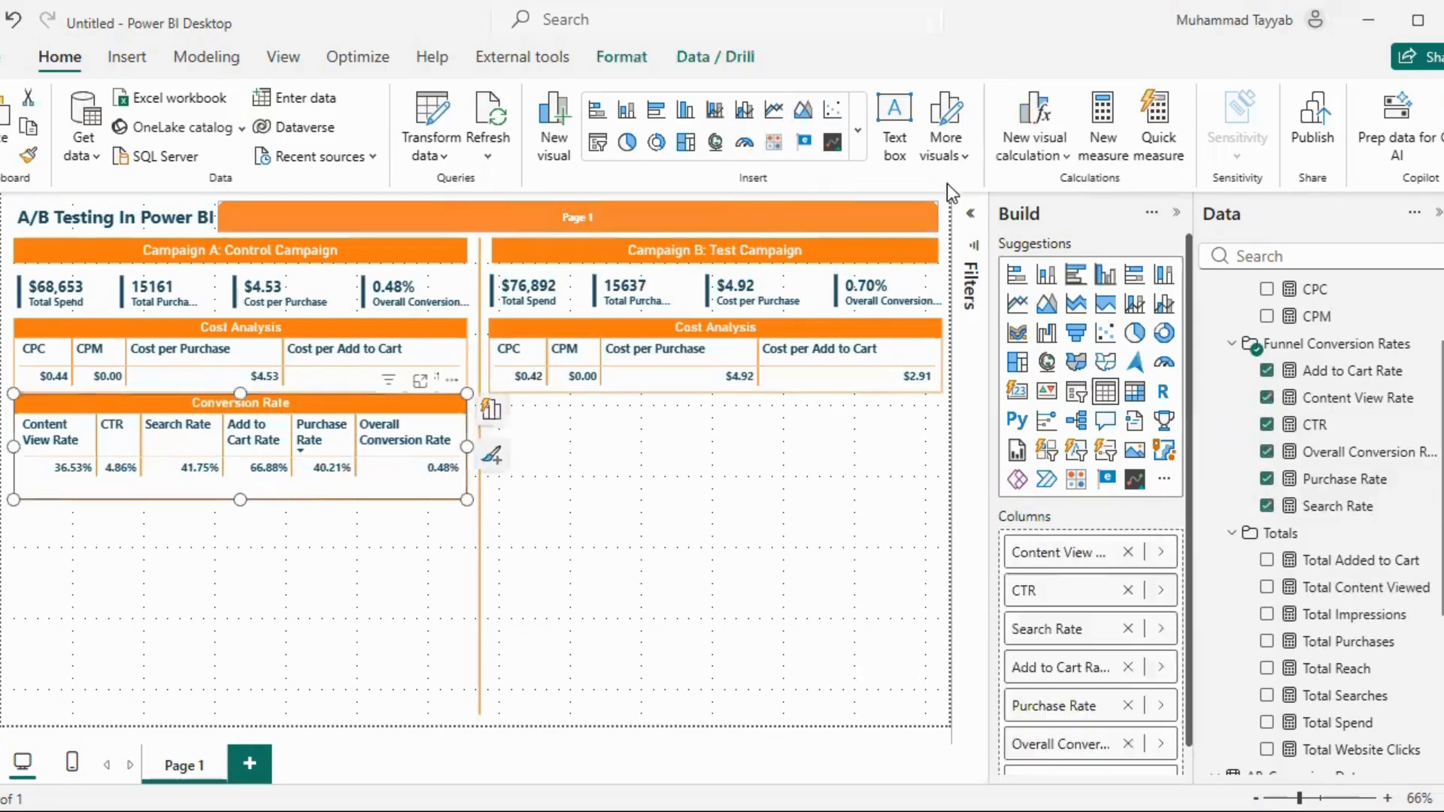
Duplicate the Conversion Rate table and place the copy below Campaign B's Cost Analysis table, aligned with the original
{"action": "left_click", "coordinate": [970, 213]}
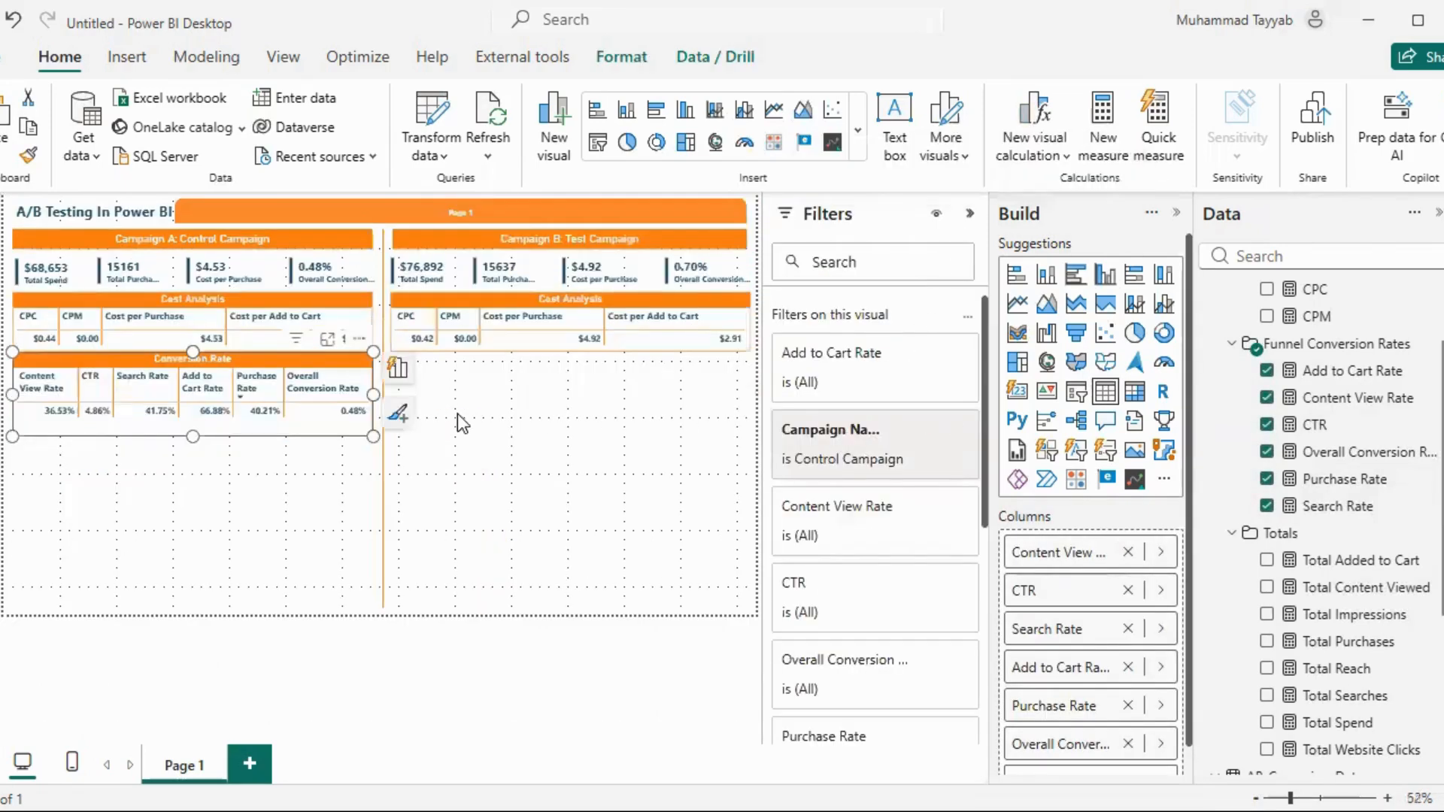
{"action": "key", "text": "ctrl+c"}
{"action": "key", "text": "ctrl+v"}
{"action": "left_click_drag", "start_coordinate": [263, 421], "coordinate": [633, 412]}
Filter Campaign B's Conversion Rate table to Test Campaign only, collapse the filters and deselect the table
{"action": "left_click", "coordinate": [864, 458]}
{"action": "left_click", "coordinate": [855, 608]}
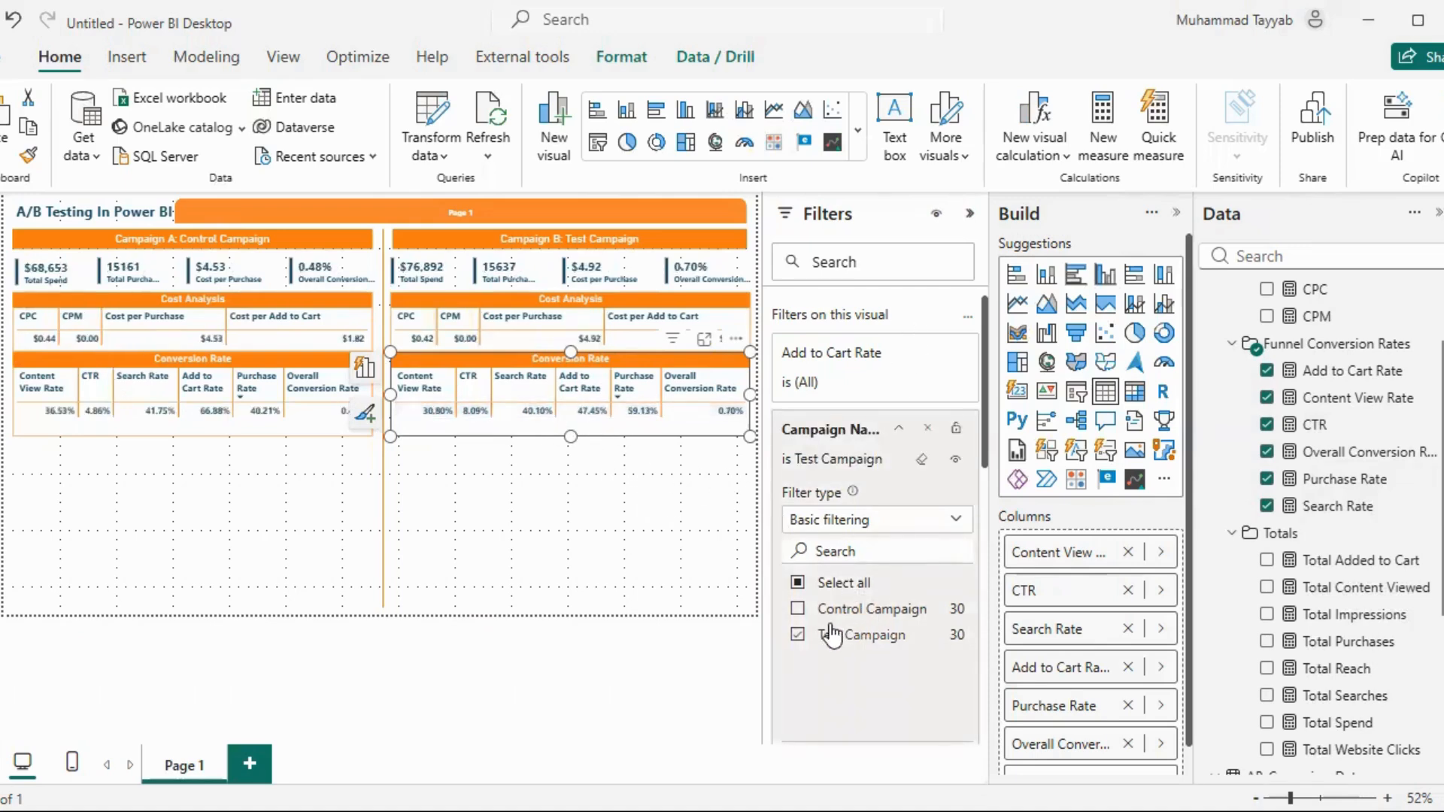
{"action": "left_click", "coordinate": [970, 214]}
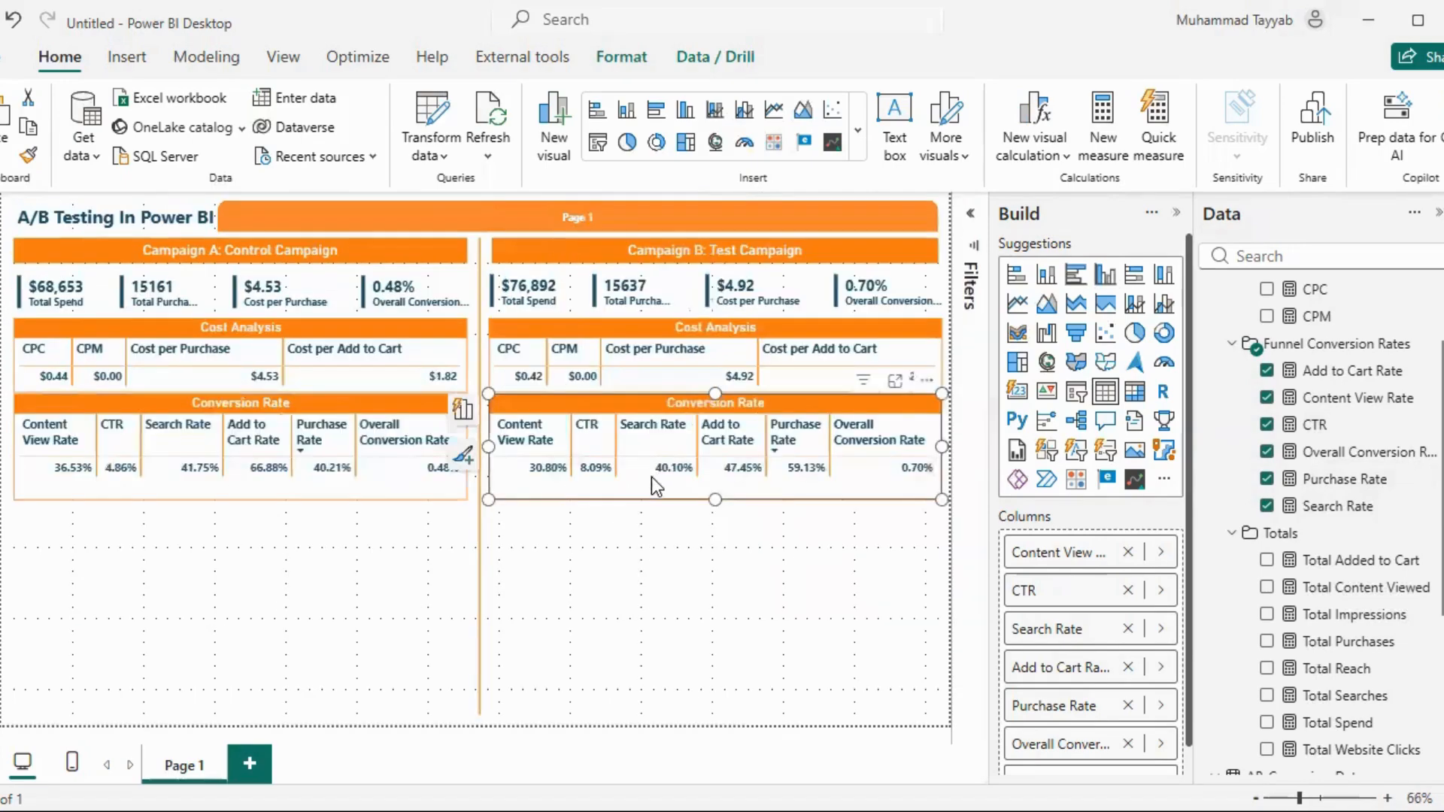
{"action": "left_click", "coordinate": [648, 554]}
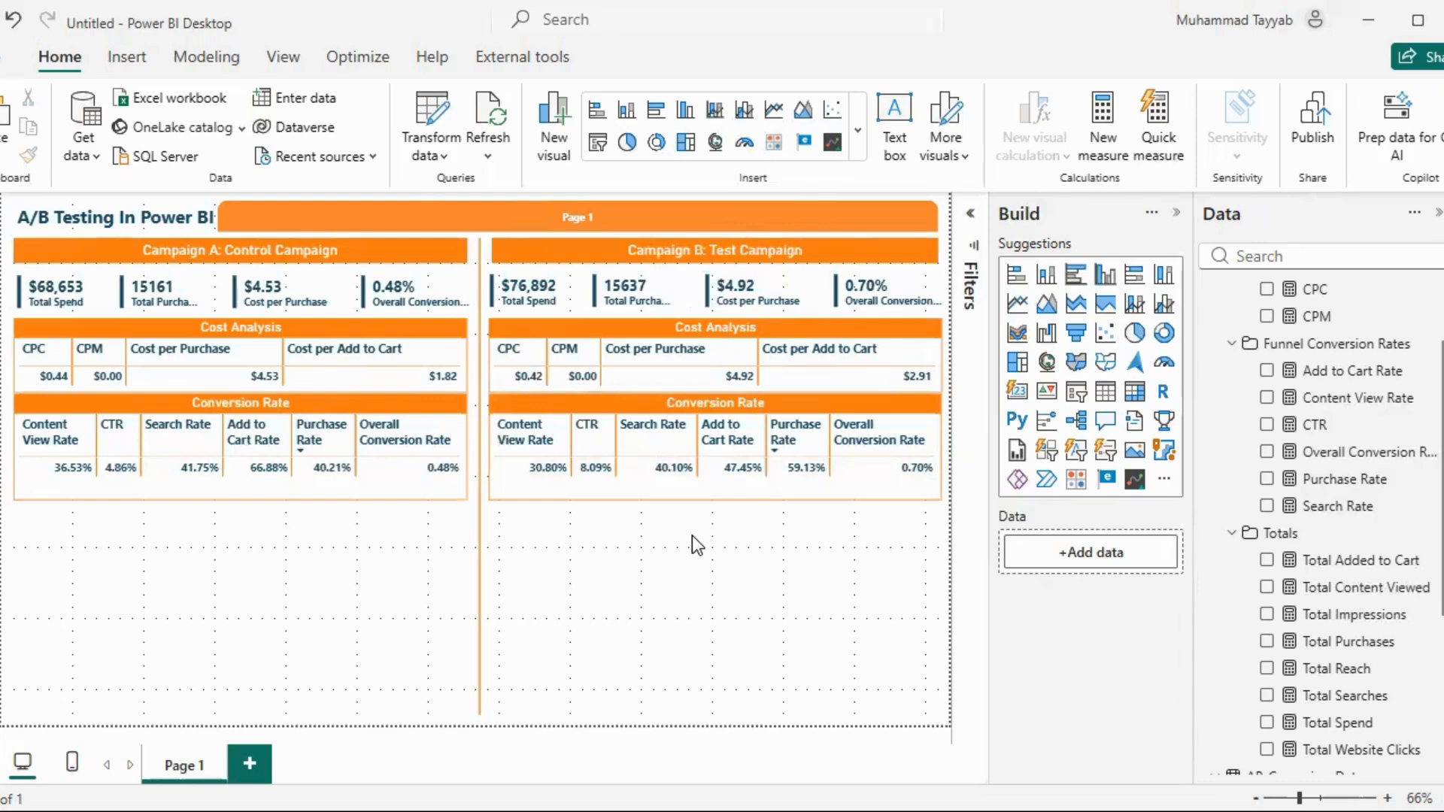
Paste the Total Daily Spend line chart below Campaign A's Conversion Rate table and replace its broken Y-axis field with the Total Spend measure
{"action": "key", "text": "ctrl+v"}
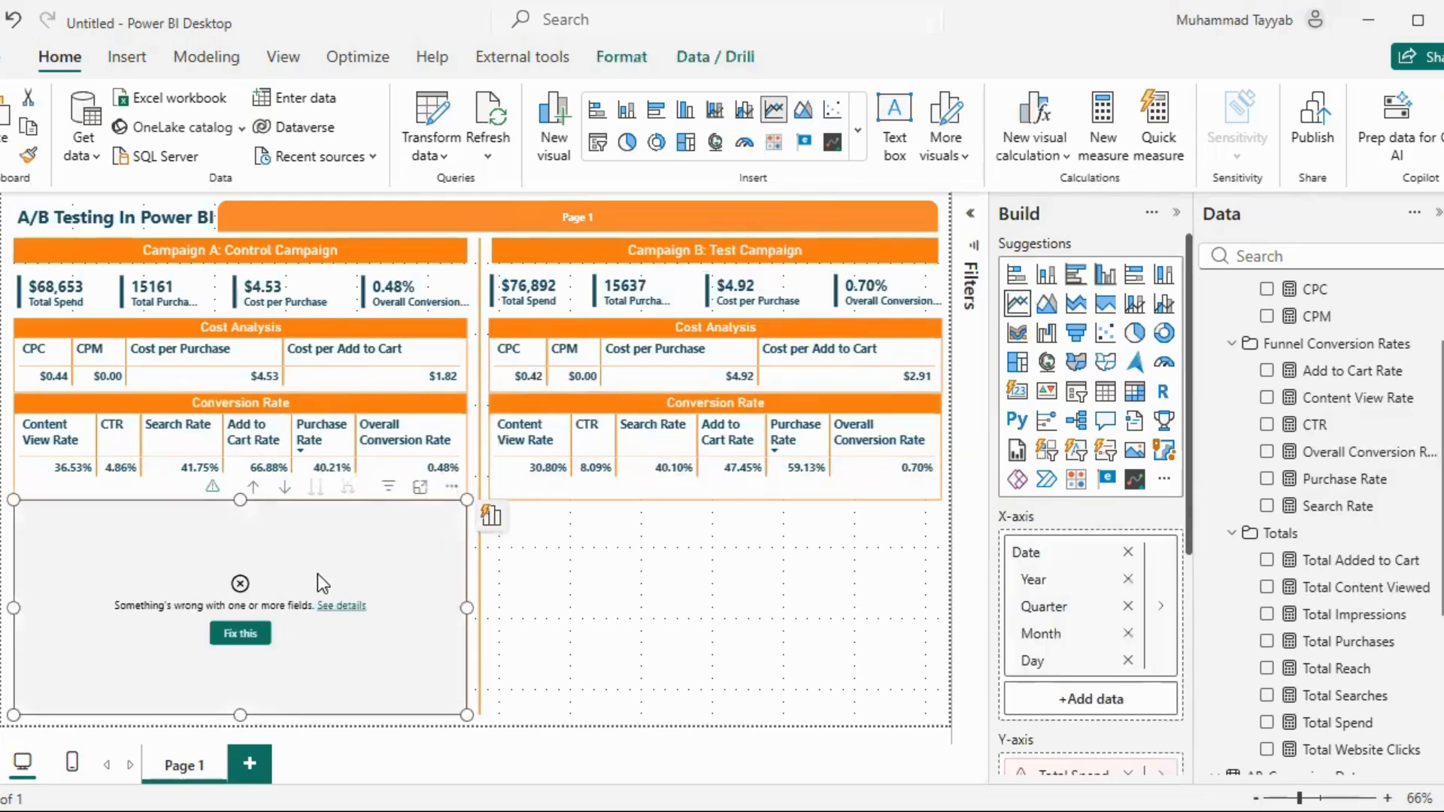
{"action": "left_click", "coordinate": [233, 641]}
{"action": "scroll", "coordinate": [1113, 598], "scroll_direction": "down", "scroll_amount": 3}
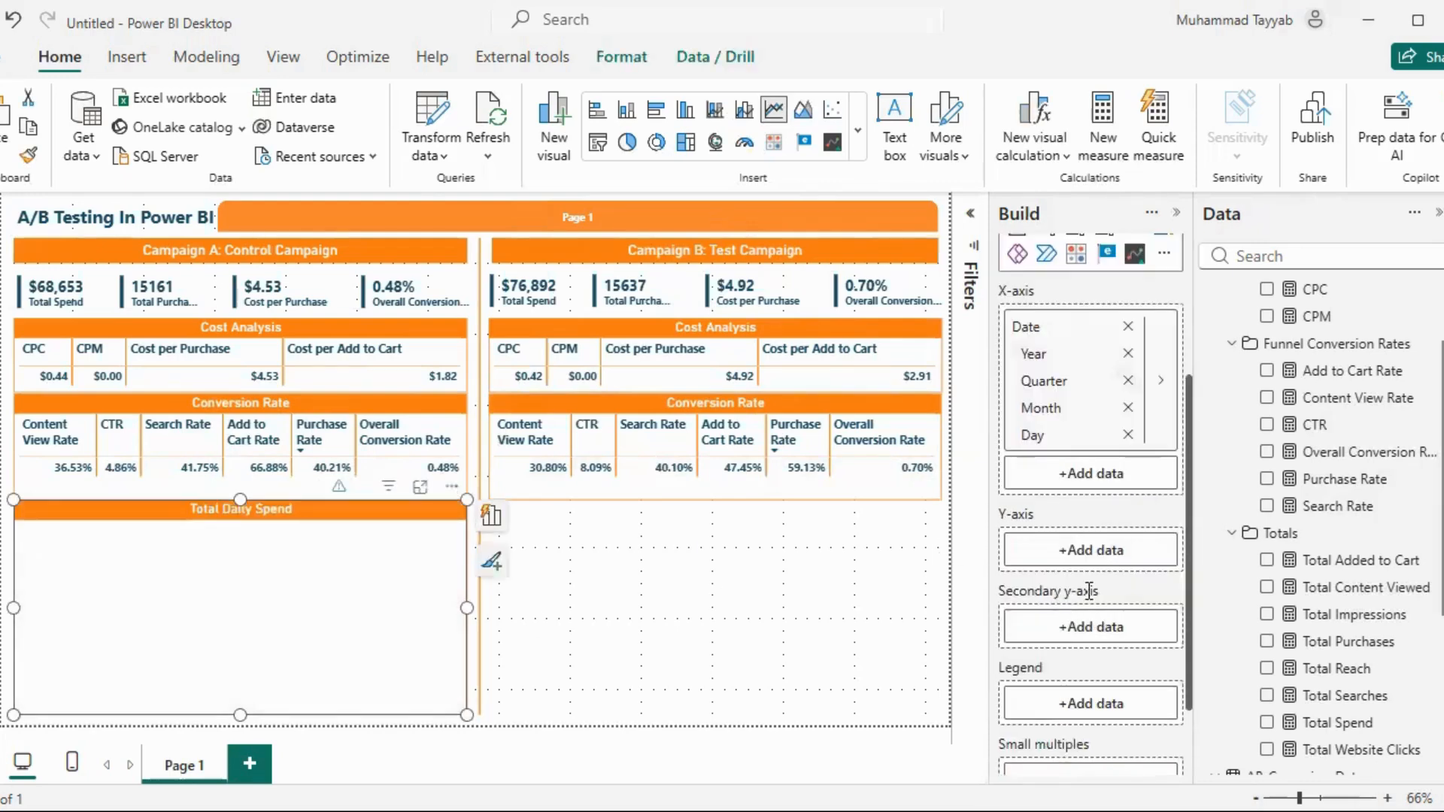
{"action": "scroll", "coordinate": [1099, 588], "scroll_direction": "up", "scroll_amount": 3}
{"action": "scroll", "coordinate": [1309, 481], "scroll_direction": "up", "scroll_amount": 2}
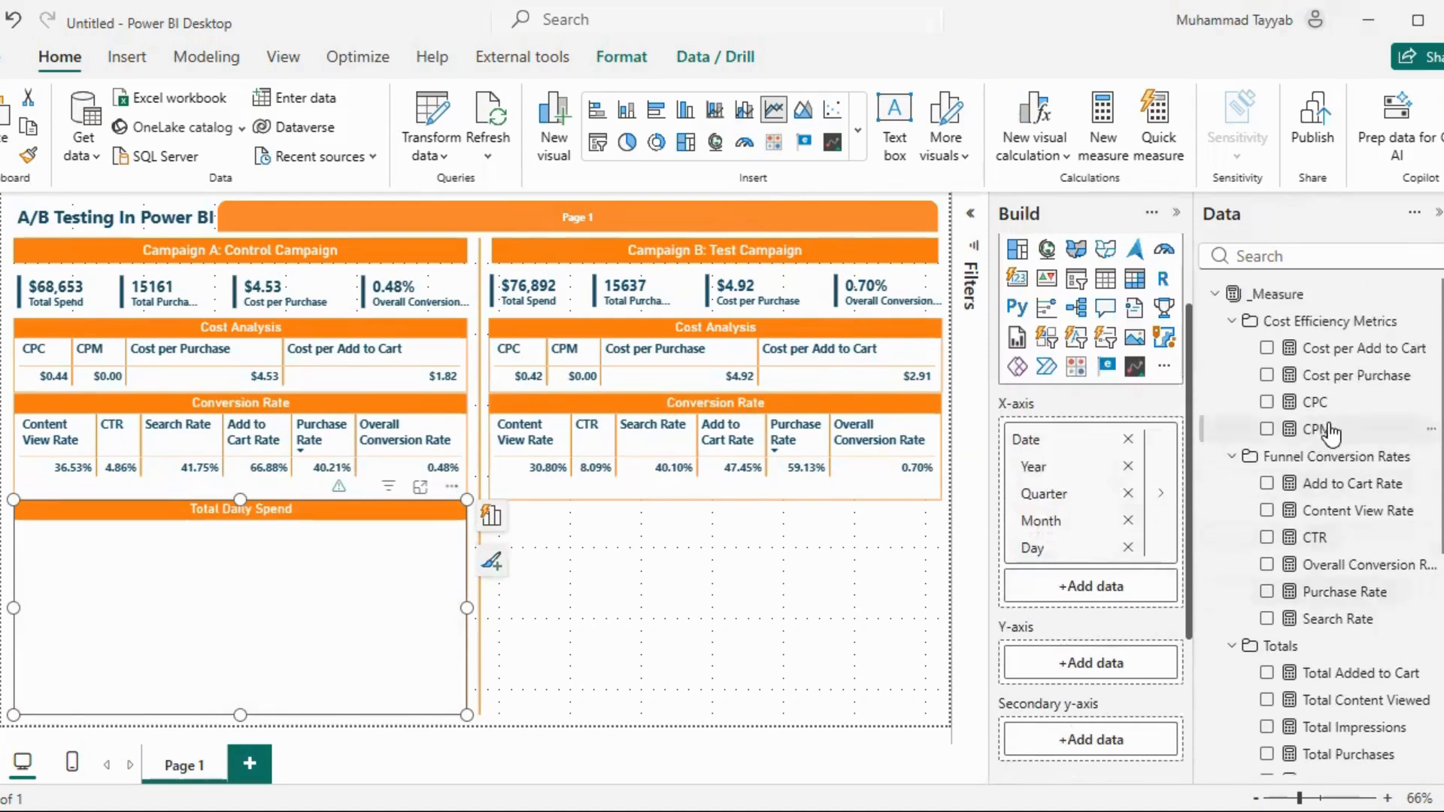
{"action": "scroll", "coordinate": [1337, 452], "scroll_direction": "down", "scroll_amount": 3}
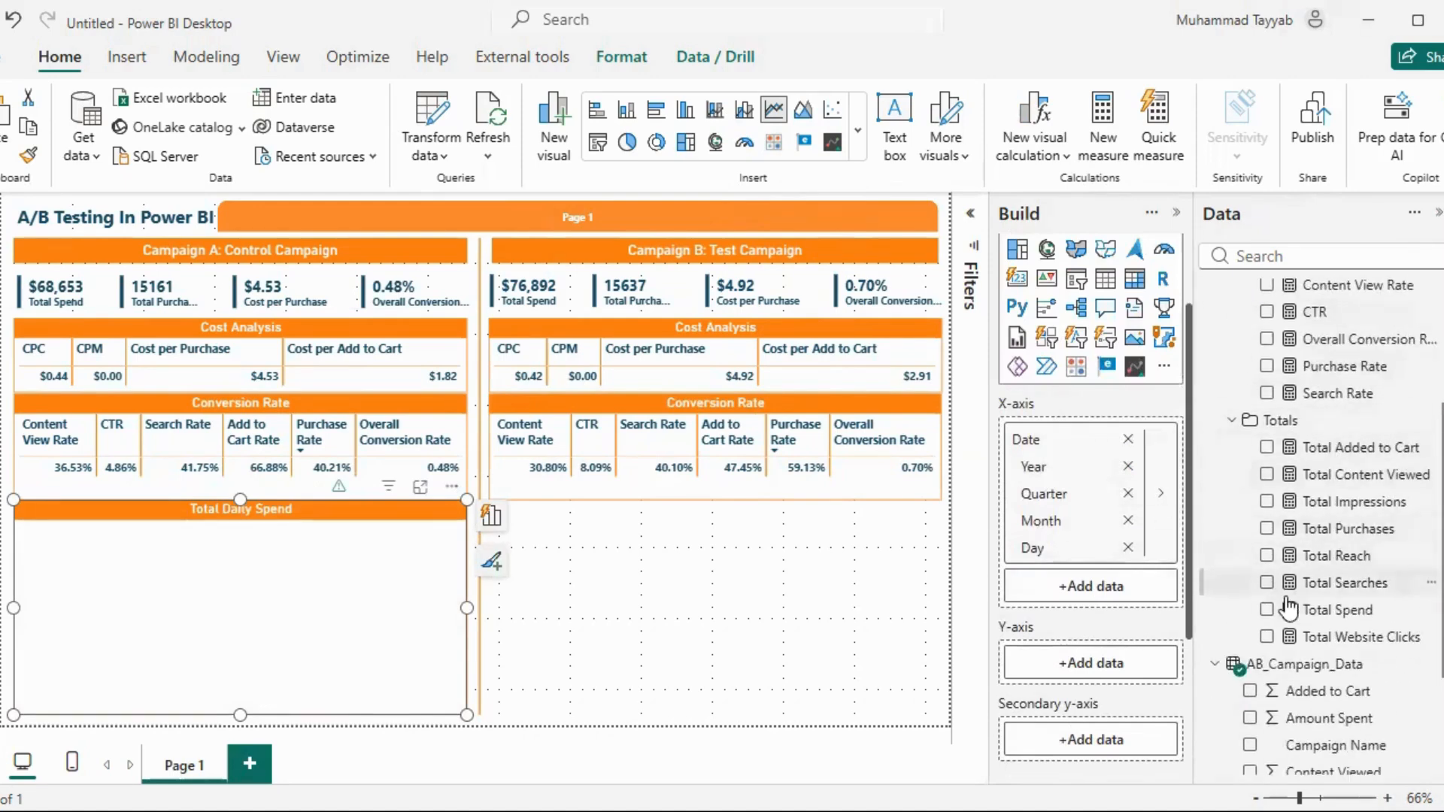
{"action": "left_click", "coordinate": [1267, 610]}
{"action": "left_click", "coordinate": [491, 516]}
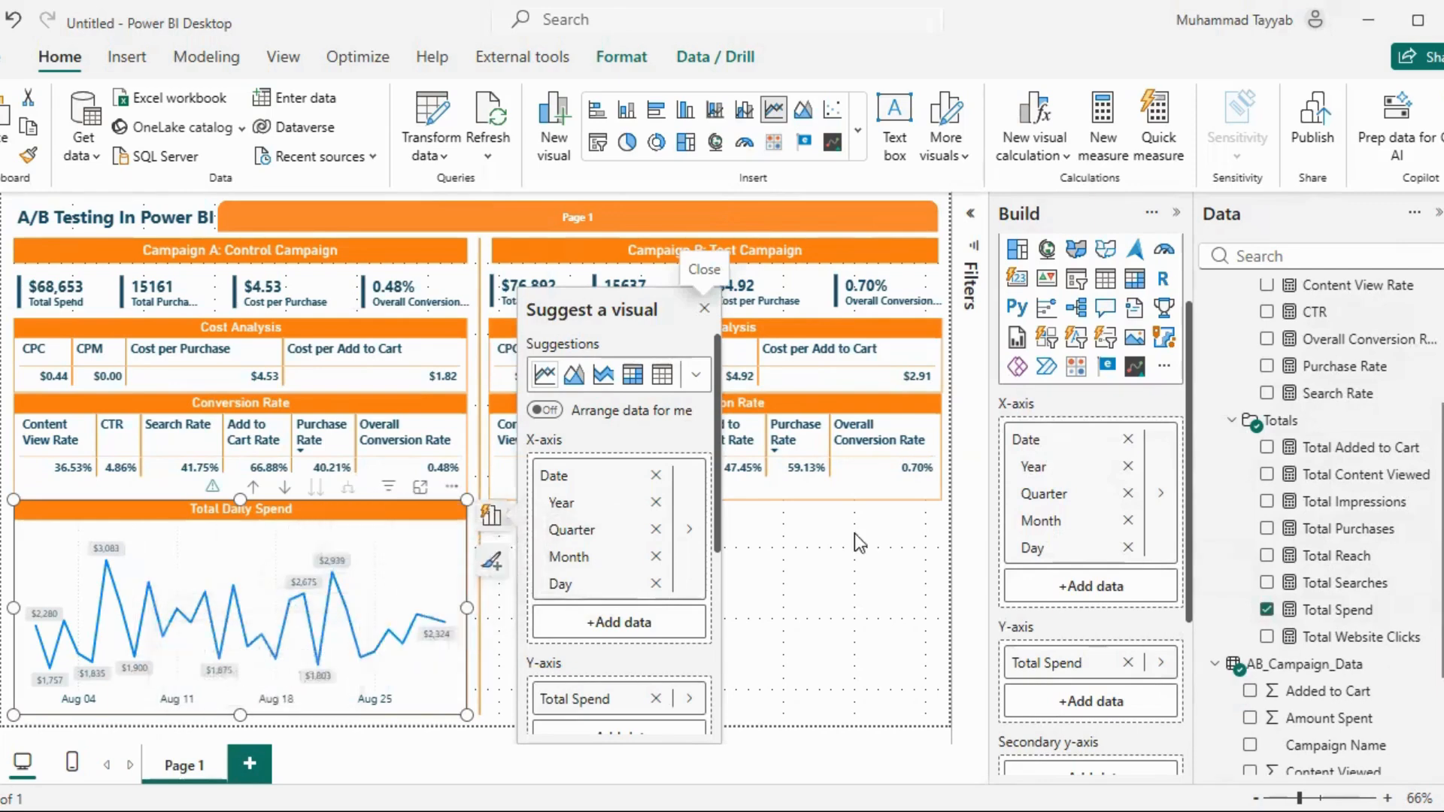
{"action": "left_click", "coordinate": [868, 547]}
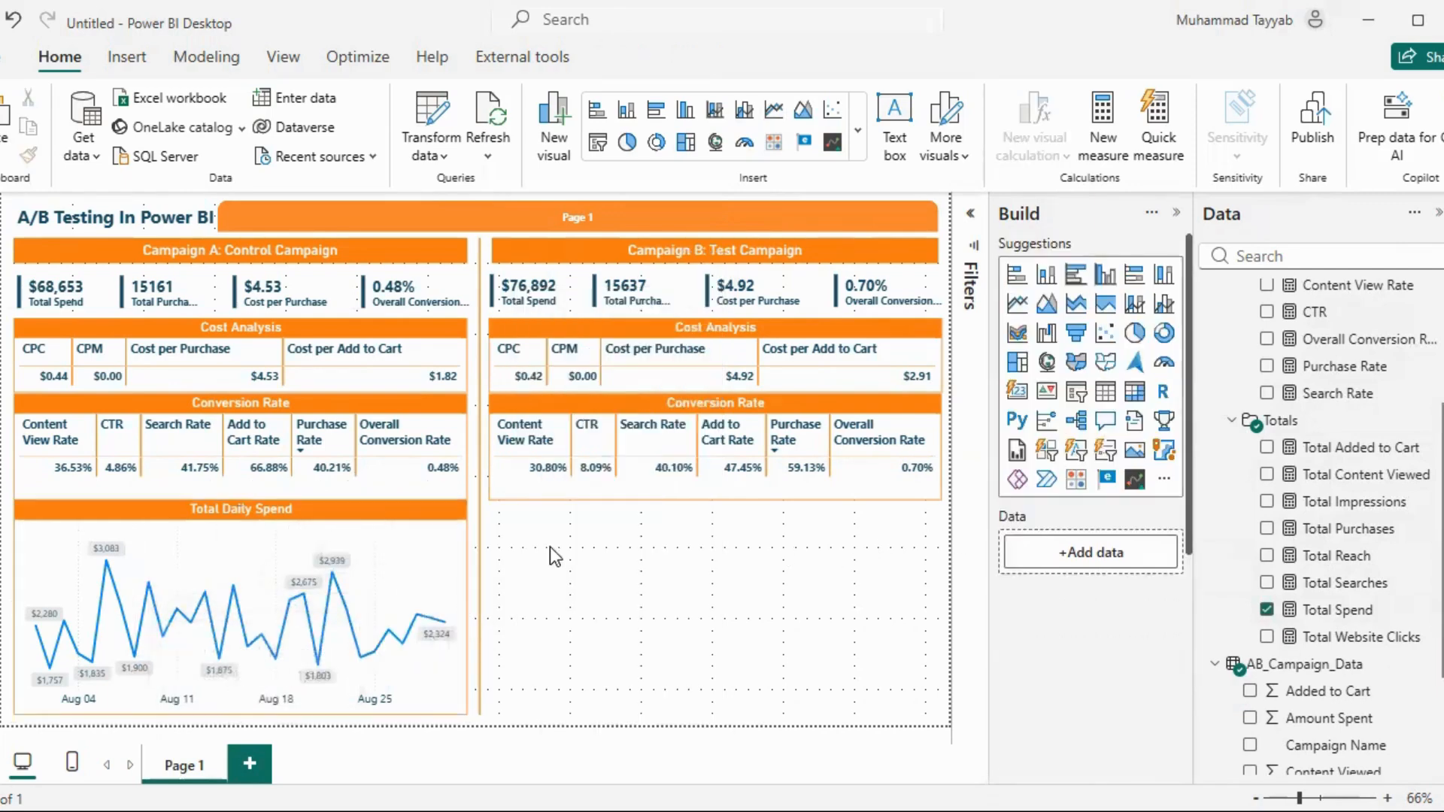
Duplicate the Total Daily Spend chart and place the copy below Campaign B's Conversion Rate table, aligned with the original
{"action": "left_click", "coordinate": [439, 548]}
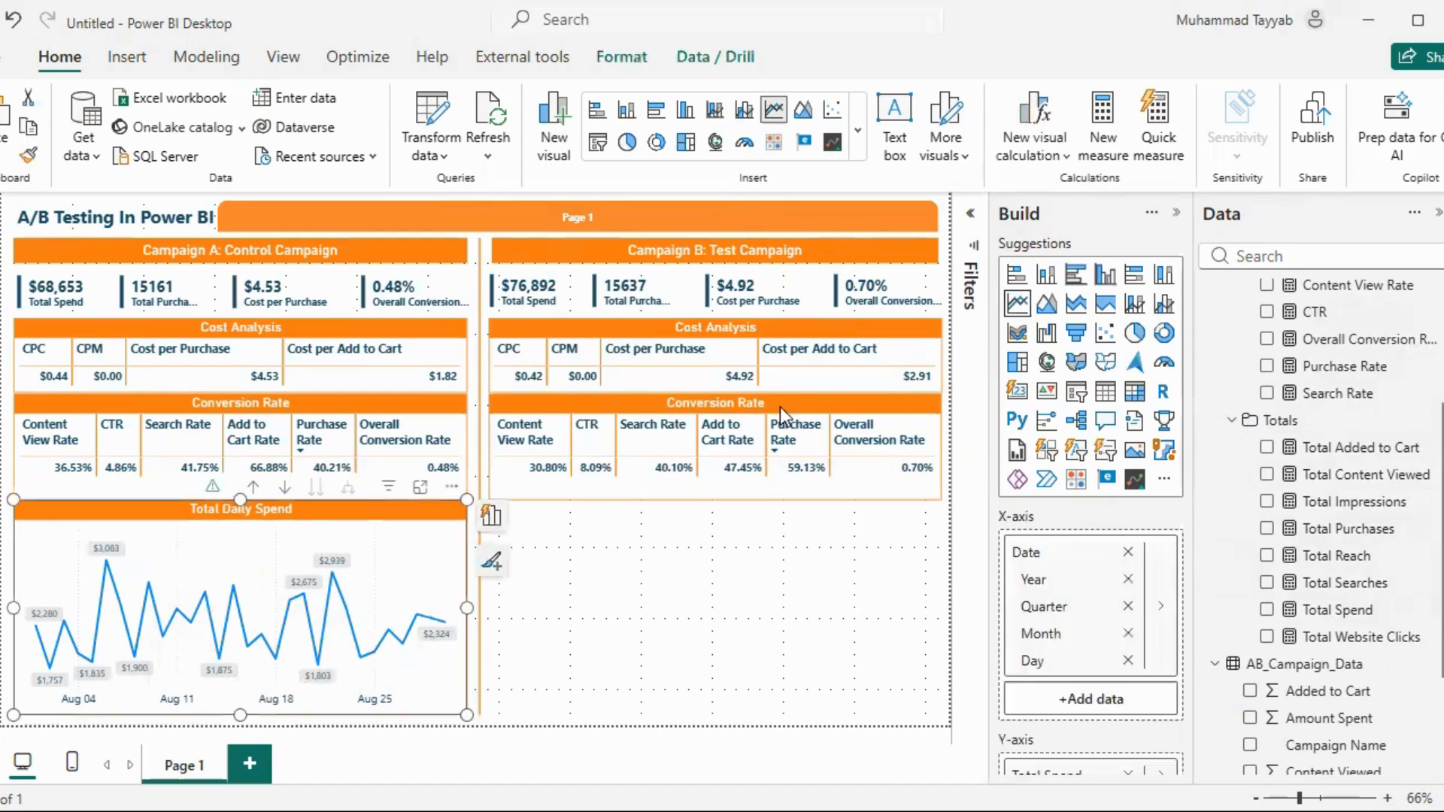
{"action": "left_click", "coordinate": [978, 221]}
{"action": "left_click", "coordinate": [975, 214]}
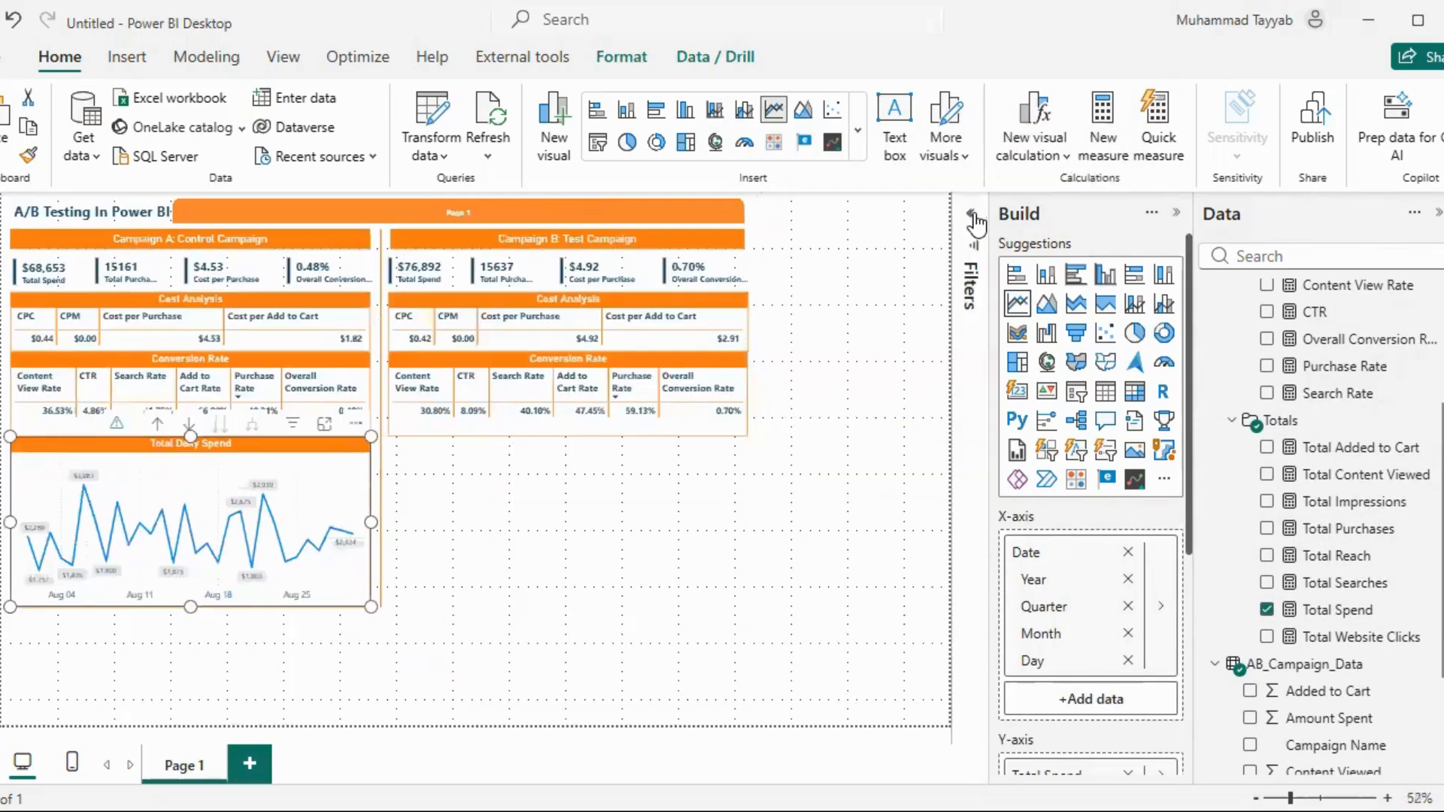
{"action": "key", "text": "ctrl+c"}
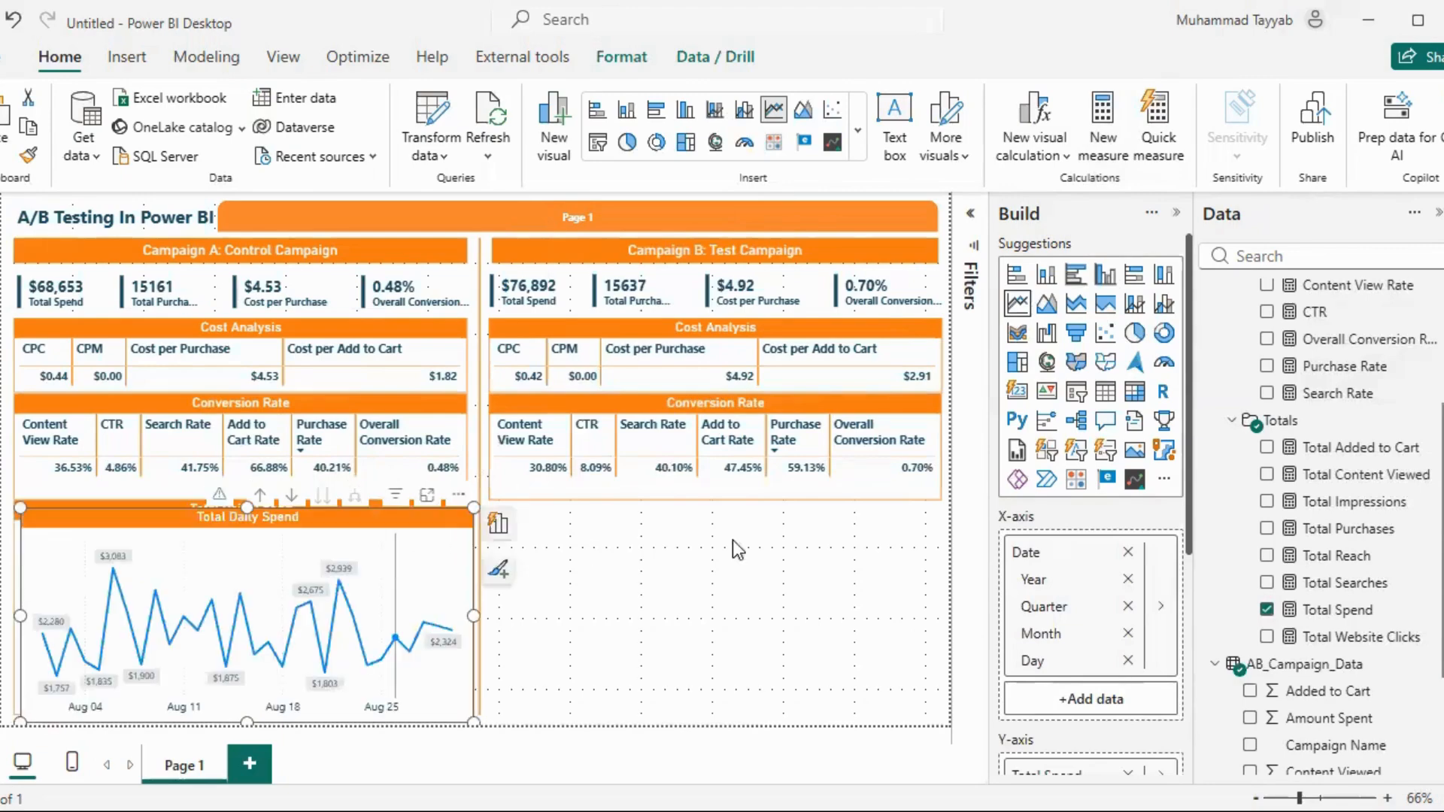
{"action": "key", "text": "ctrl+v"}
{"action": "left_click_drag", "start_coordinate": [902, 503], "coordinate": [924, 492]}
Filter Campaign B's Total Daily Spend chart to Test Campaign only, collapse the filters and deselect the chart
{"action": "left_click", "coordinate": [971, 213]}
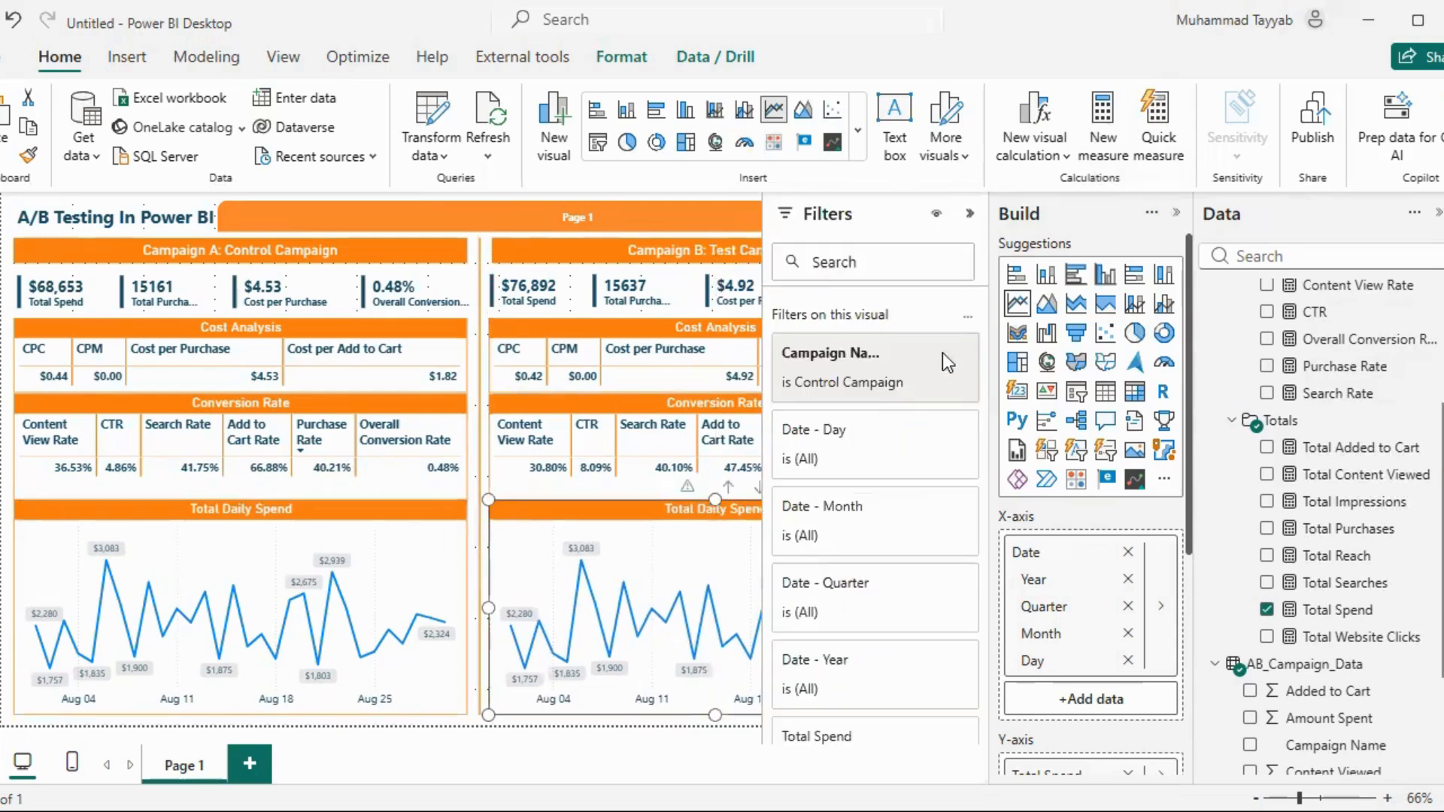
{"action": "left_click", "coordinate": [871, 383]}
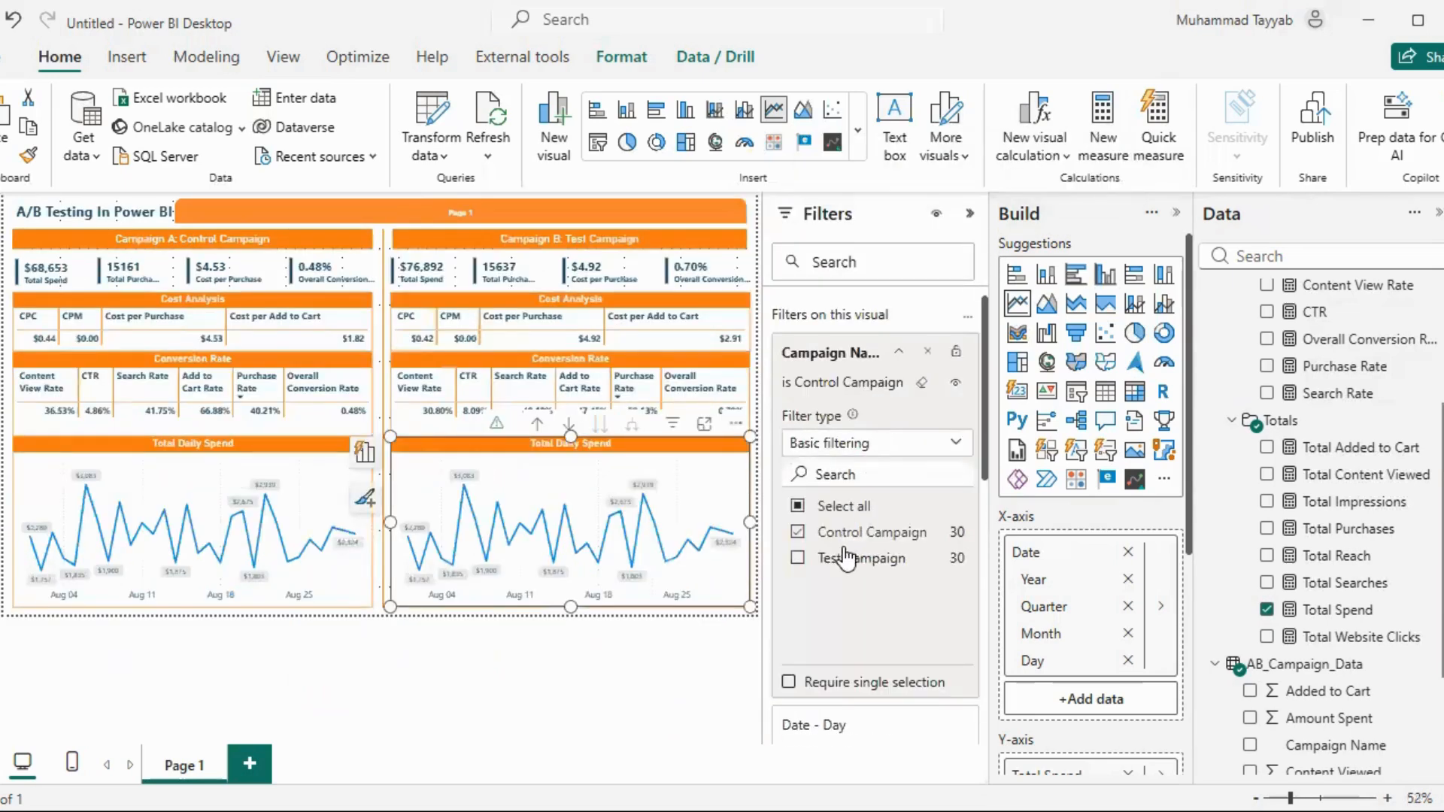
{"action": "left_click", "coordinate": [844, 536]}
{"action": "left_click", "coordinate": [841, 558]}
{"action": "left_click", "coordinate": [969, 214]}
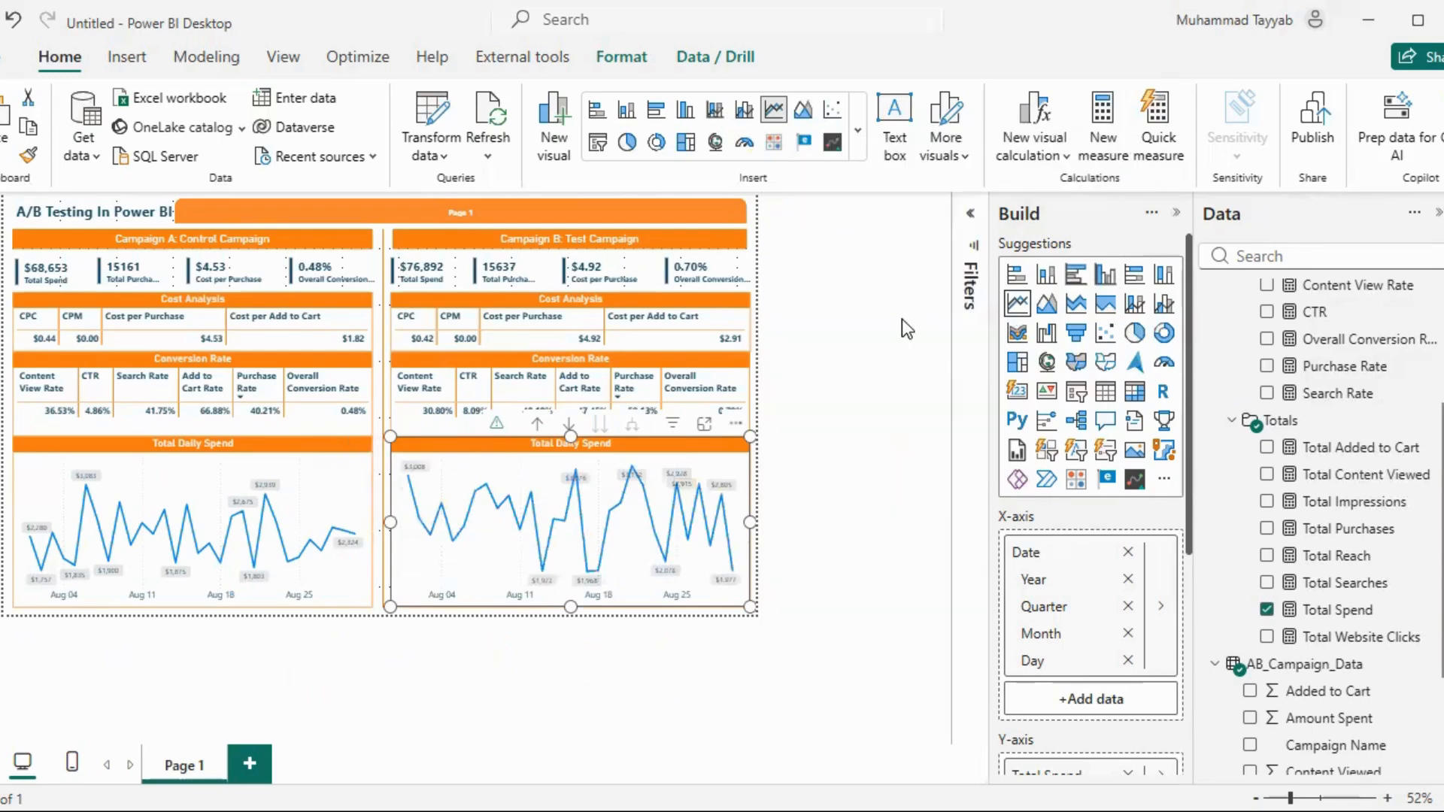
{"action": "left_click", "coordinate": [945, 337]}
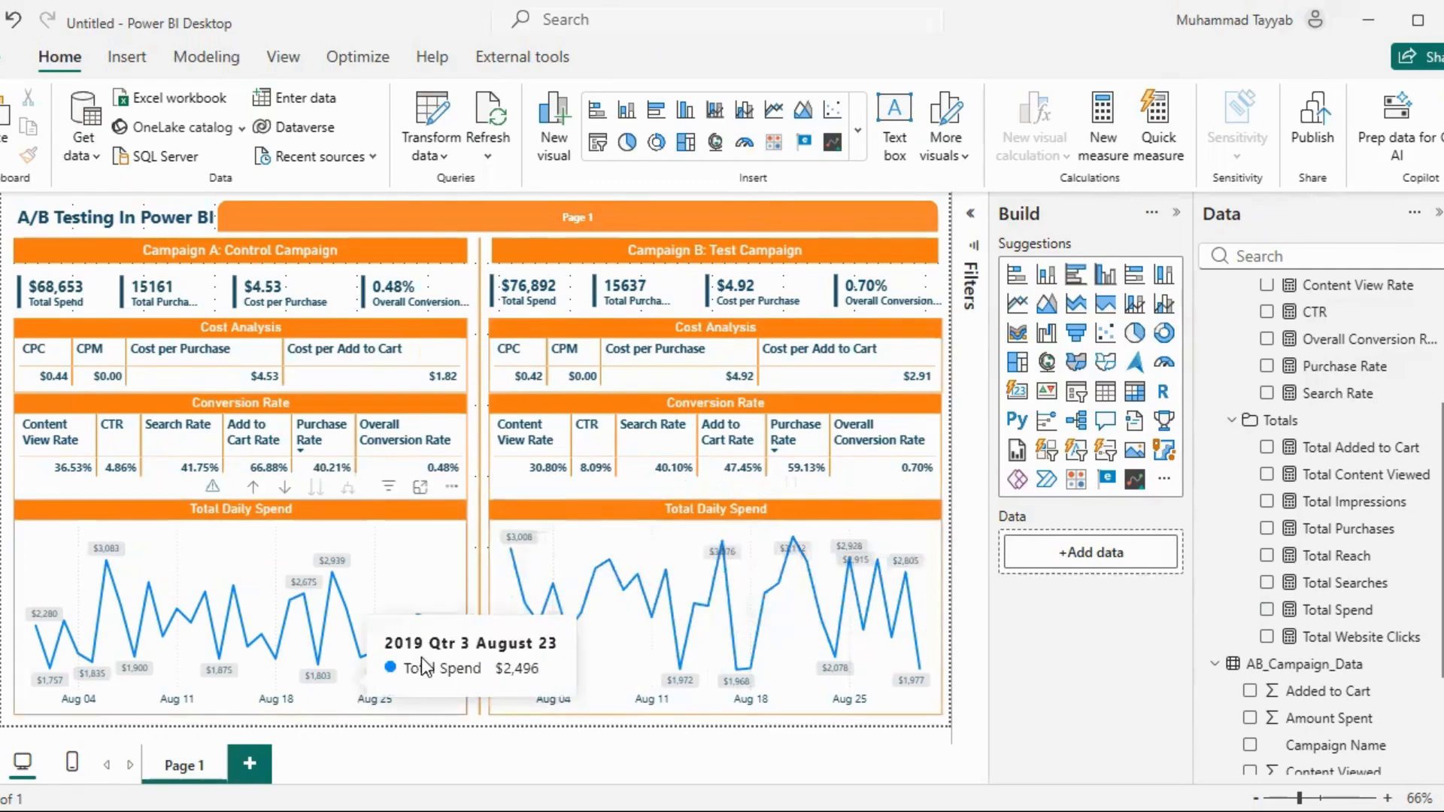
Rename the report page to "Cost & Conversion Analysis"
{"action": "double_click", "coordinate": [190, 764]}
{"action": "key", "text": "BackSpace"}
{"action": "type", "text": "Cost"}
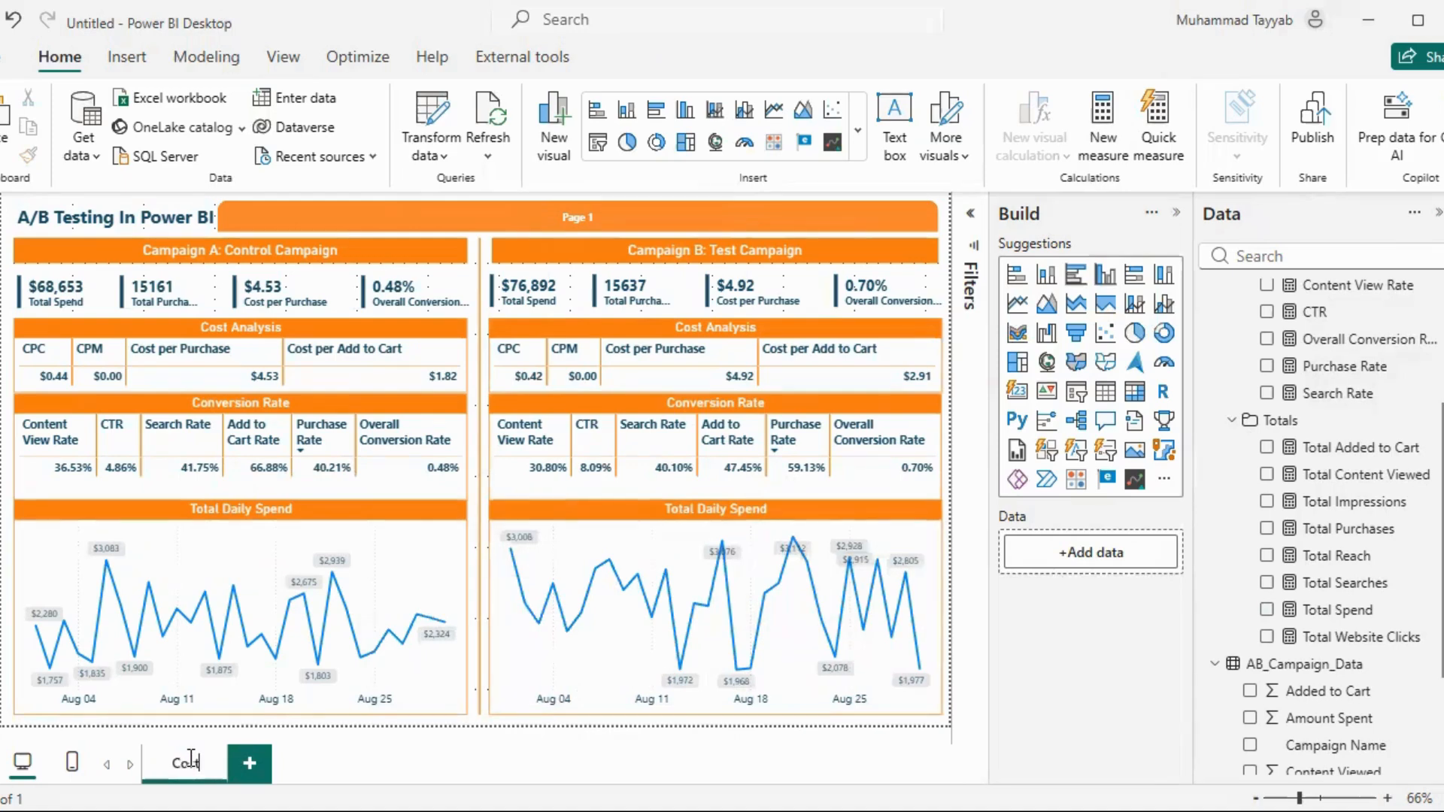
{"action": "type", "text": " & Conversion Analysis"}
{"action": "key", "text": "Return"}
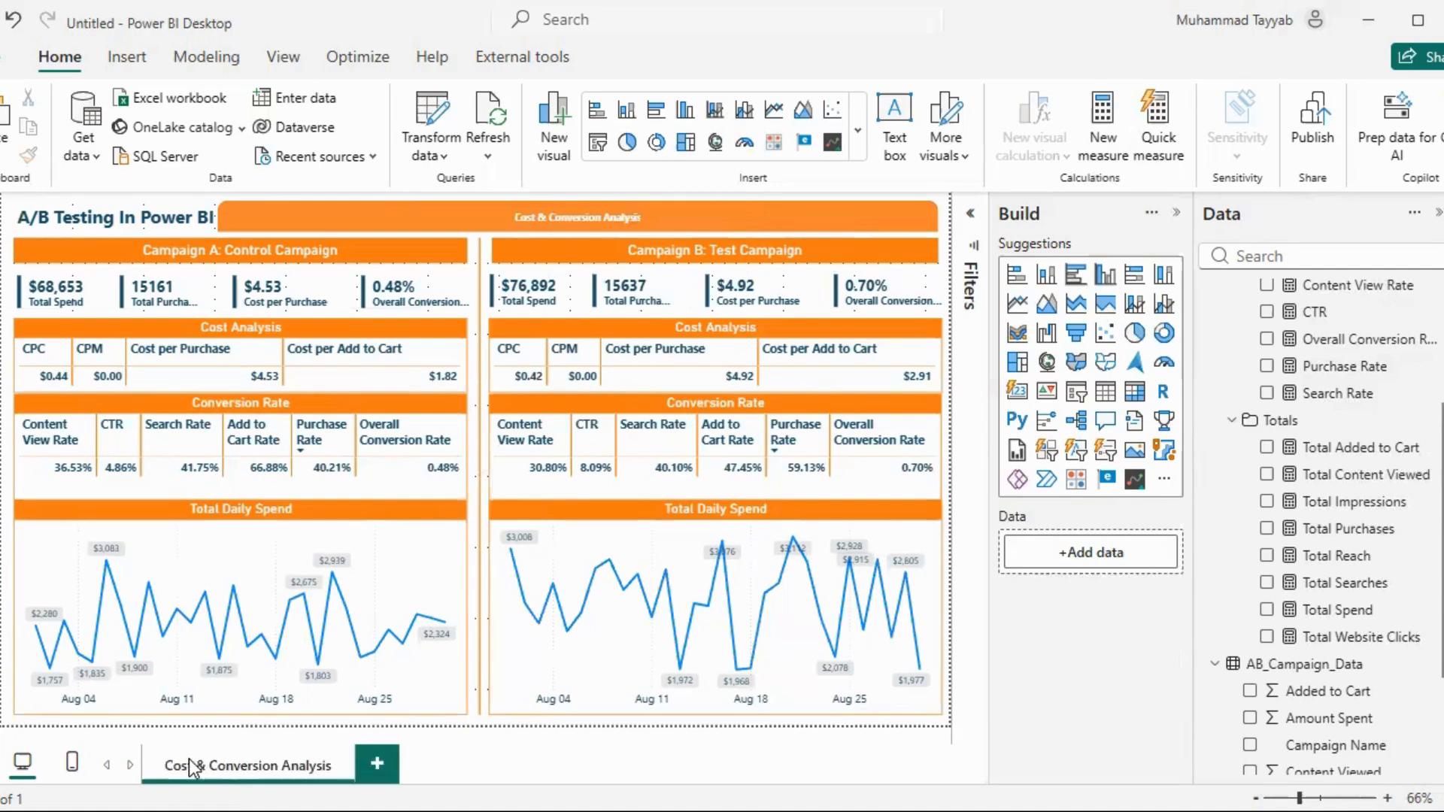
Duplicate the Cost & Conversion Analysis page and move the copy in front of the original
{"action": "right_click", "coordinate": [292, 777]}
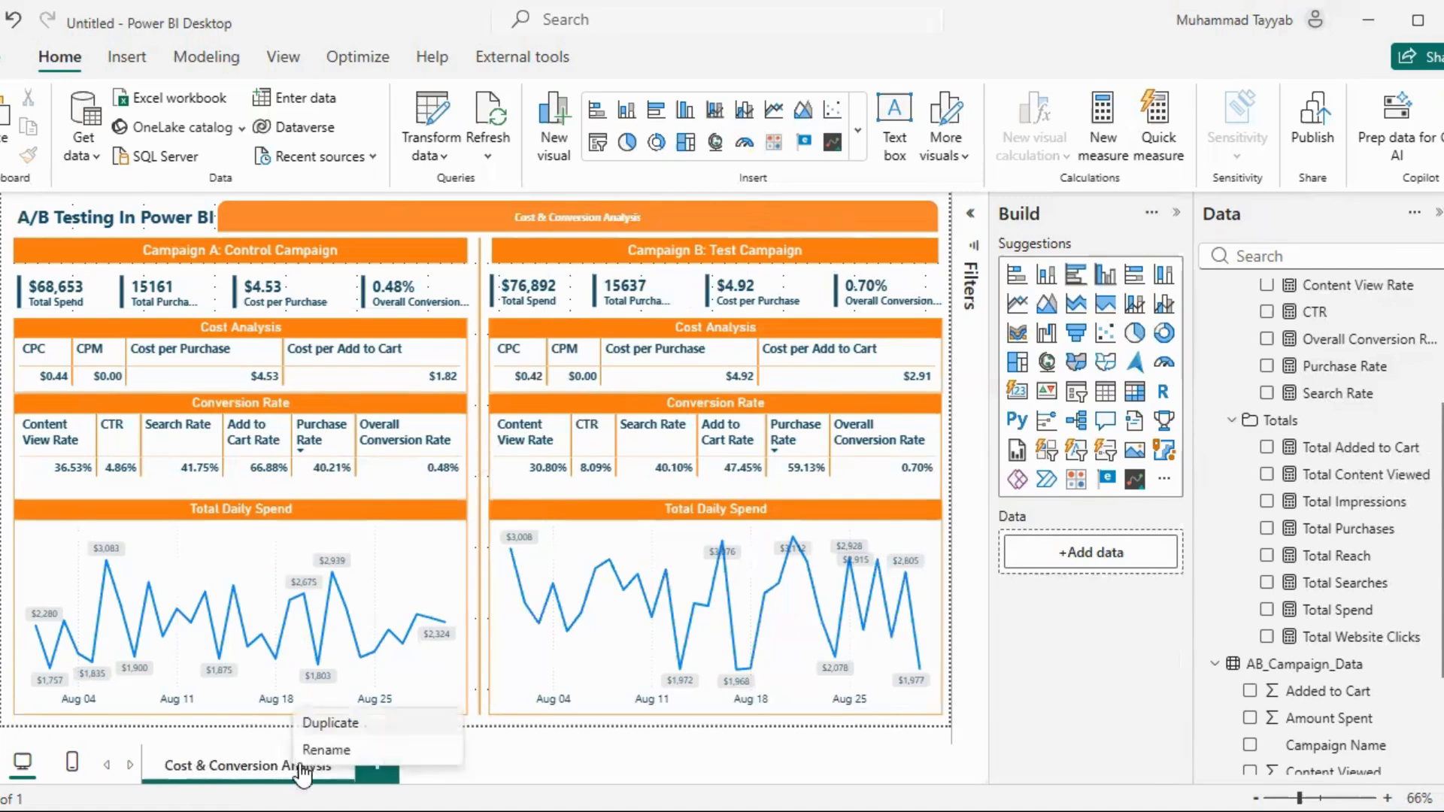
{"action": "left_click", "coordinate": [340, 720]}
{"action": "left_click_drag", "start_coordinate": [427, 755], "coordinate": [187, 760]}
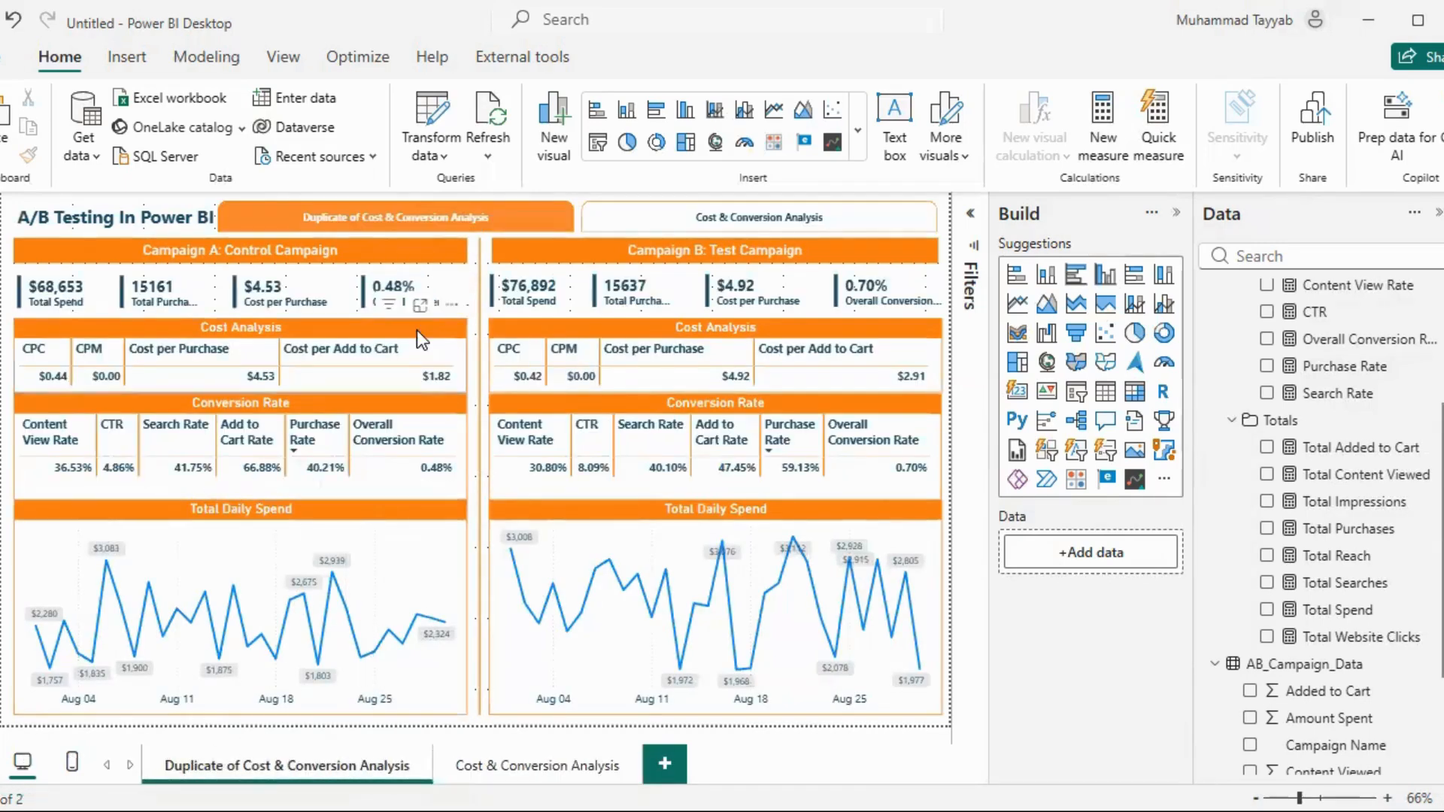
Remove the Cost Analysis and Conversion Rate tables of both campaigns from the duplicated page
{"action": "left_click", "coordinate": [452, 304]}
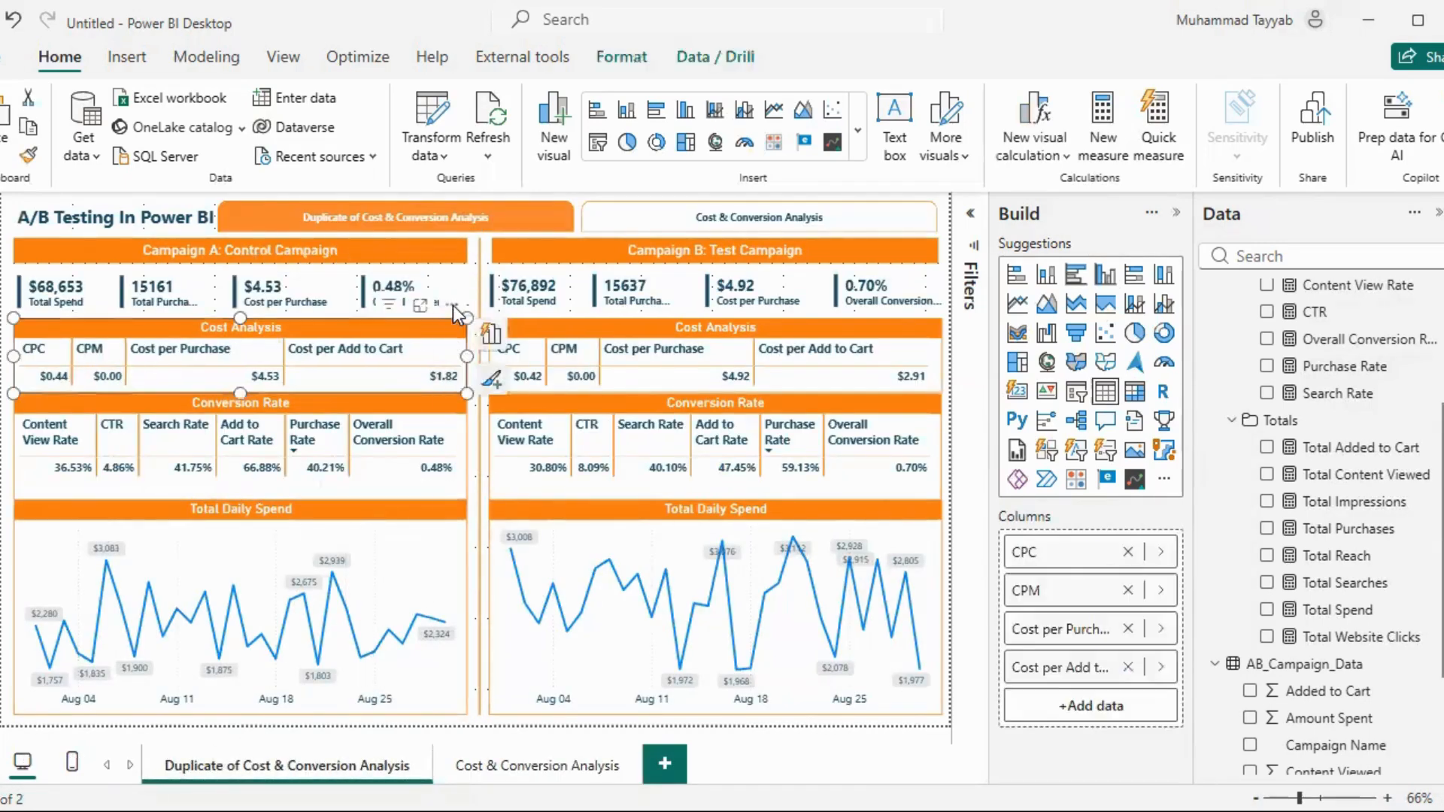
{"action": "left_click", "coordinate": [519, 385]}
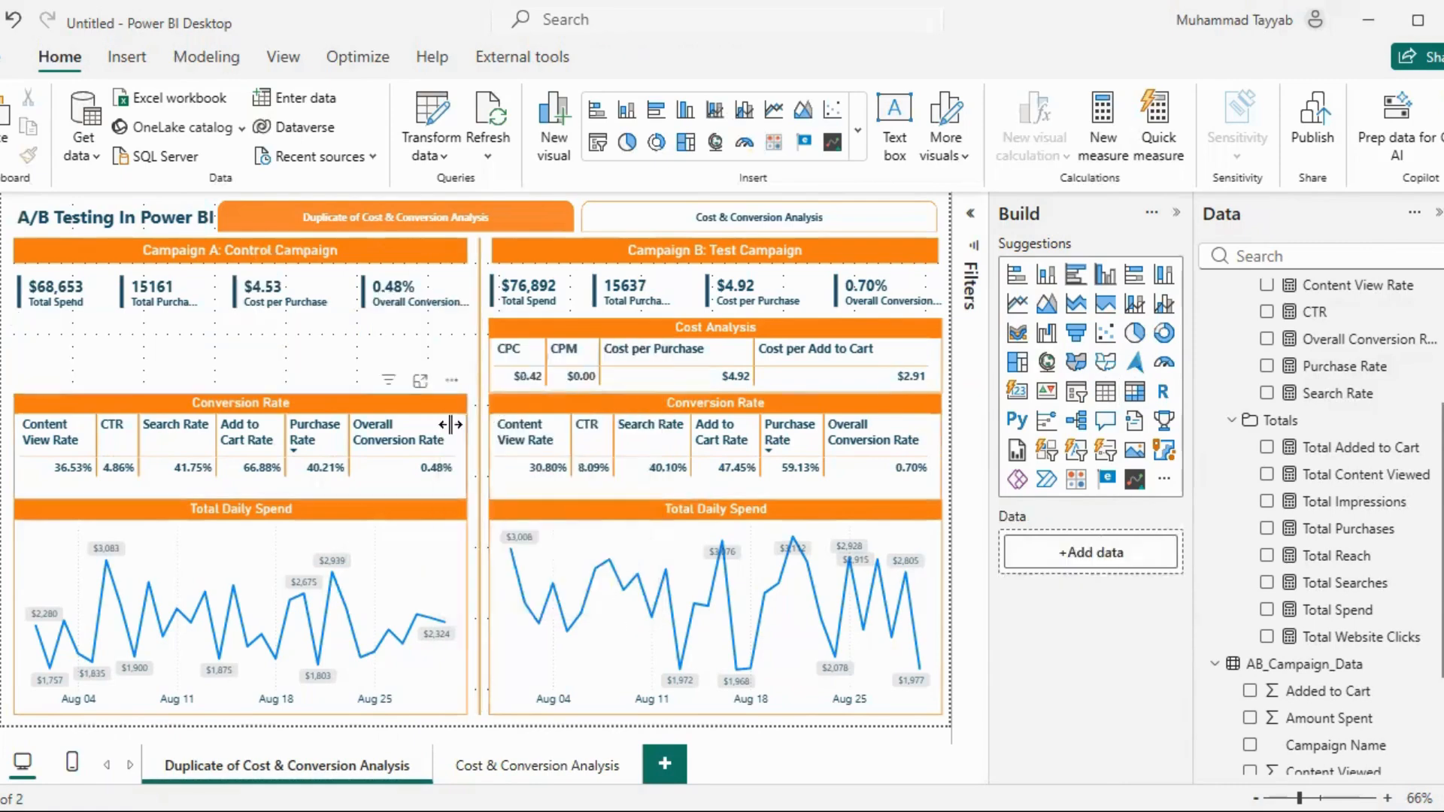
{"action": "left_click", "coordinate": [451, 381]}
{"action": "left_click", "coordinate": [462, 459]}
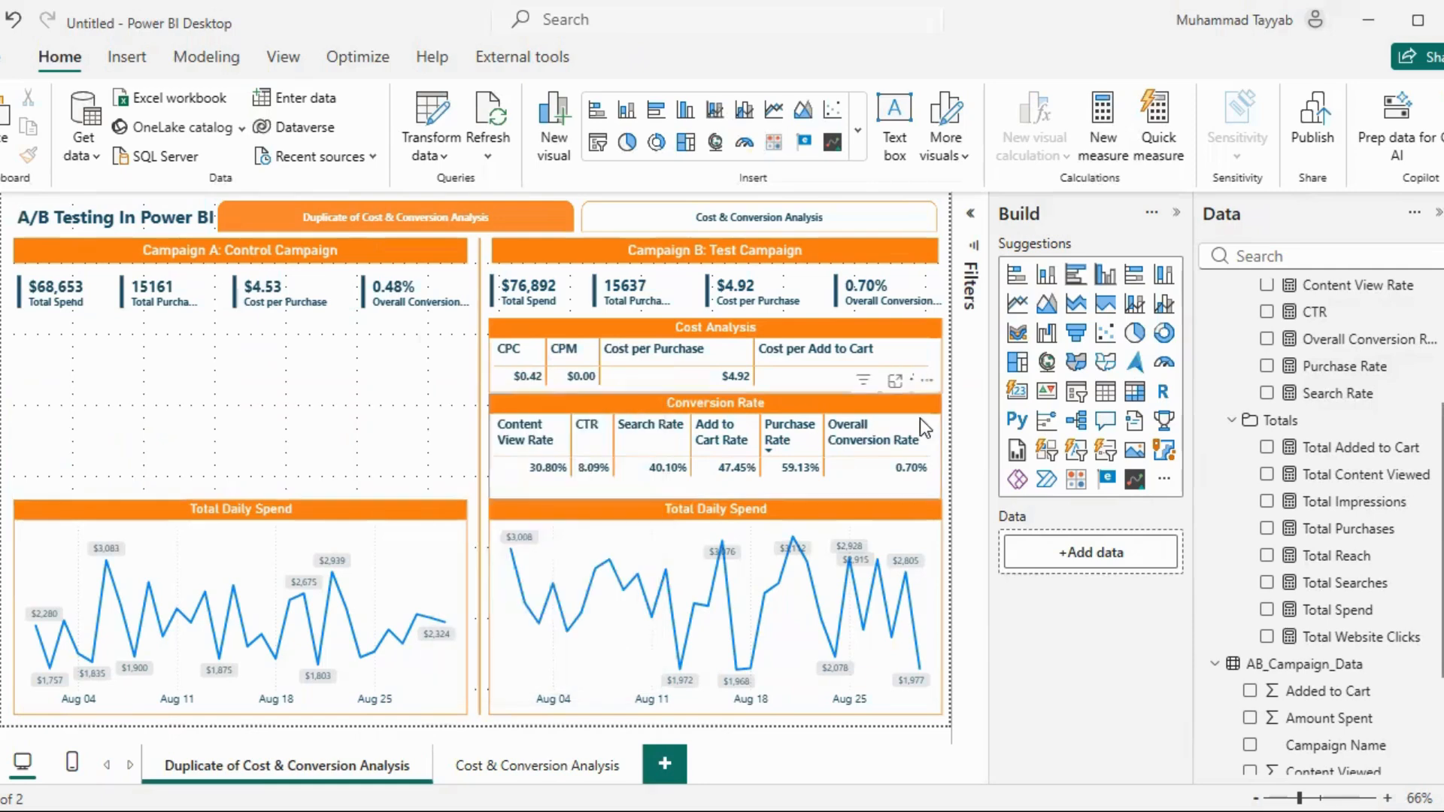
{"action": "left_click", "coordinate": [927, 380]}
{"action": "left_click", "coordinate": [992, 371]}
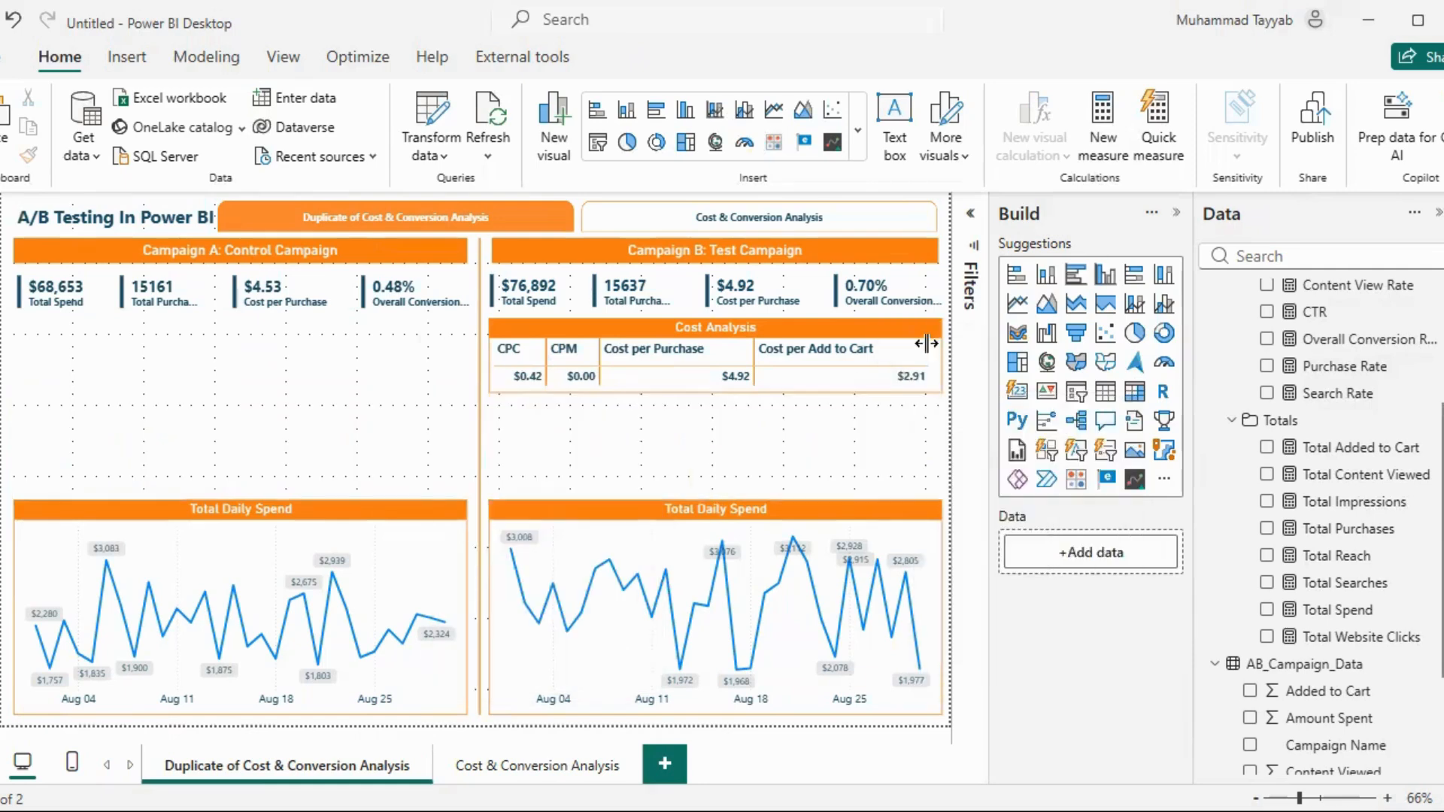
{"action": "left_click", "coordinate": [927, 308]}
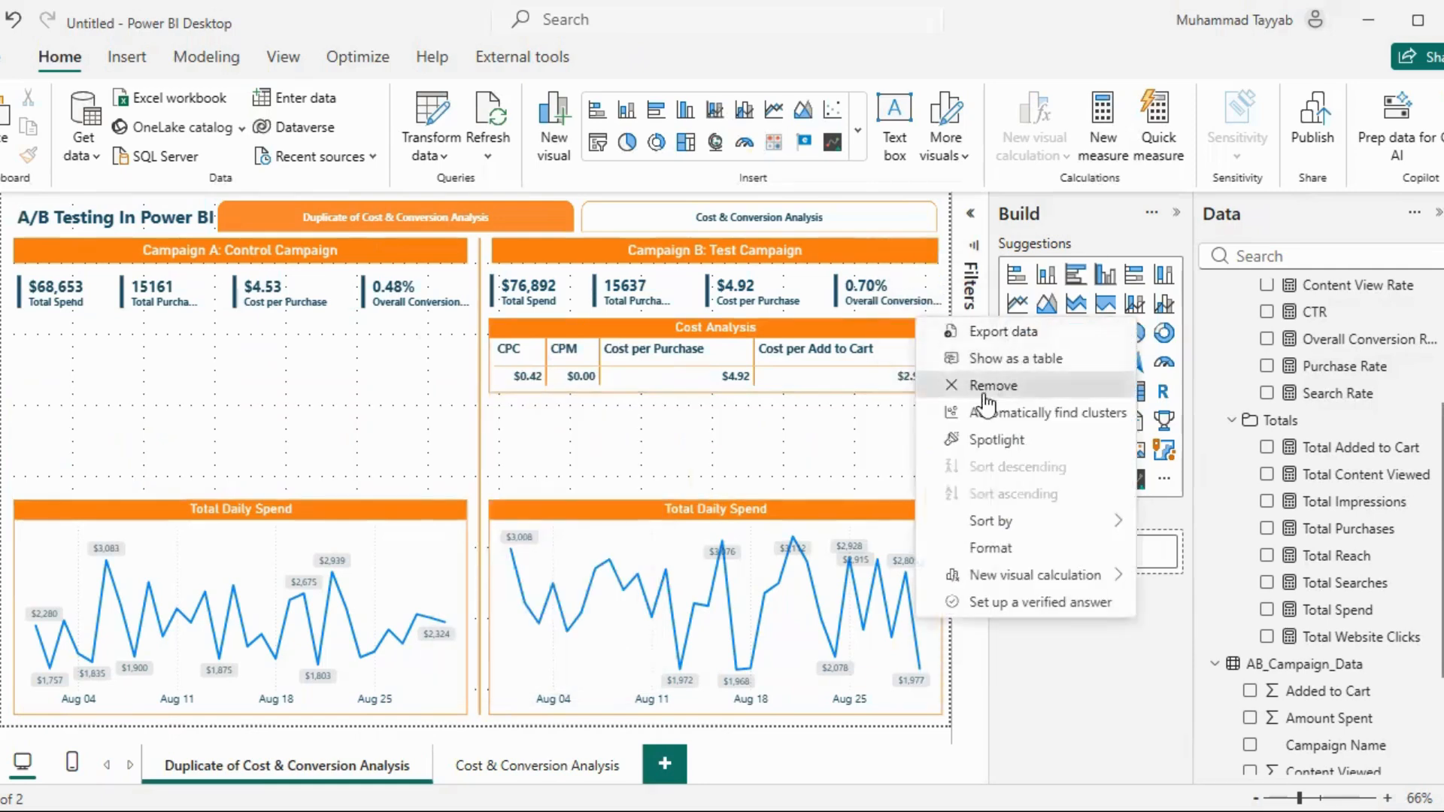
{"action": "left_click", "coordinate": [993, 382]}
Remove both campaigns' Total Daily Spend charts from the duplicated page
{"action": "left_click", "coordinate": [927, 488]}
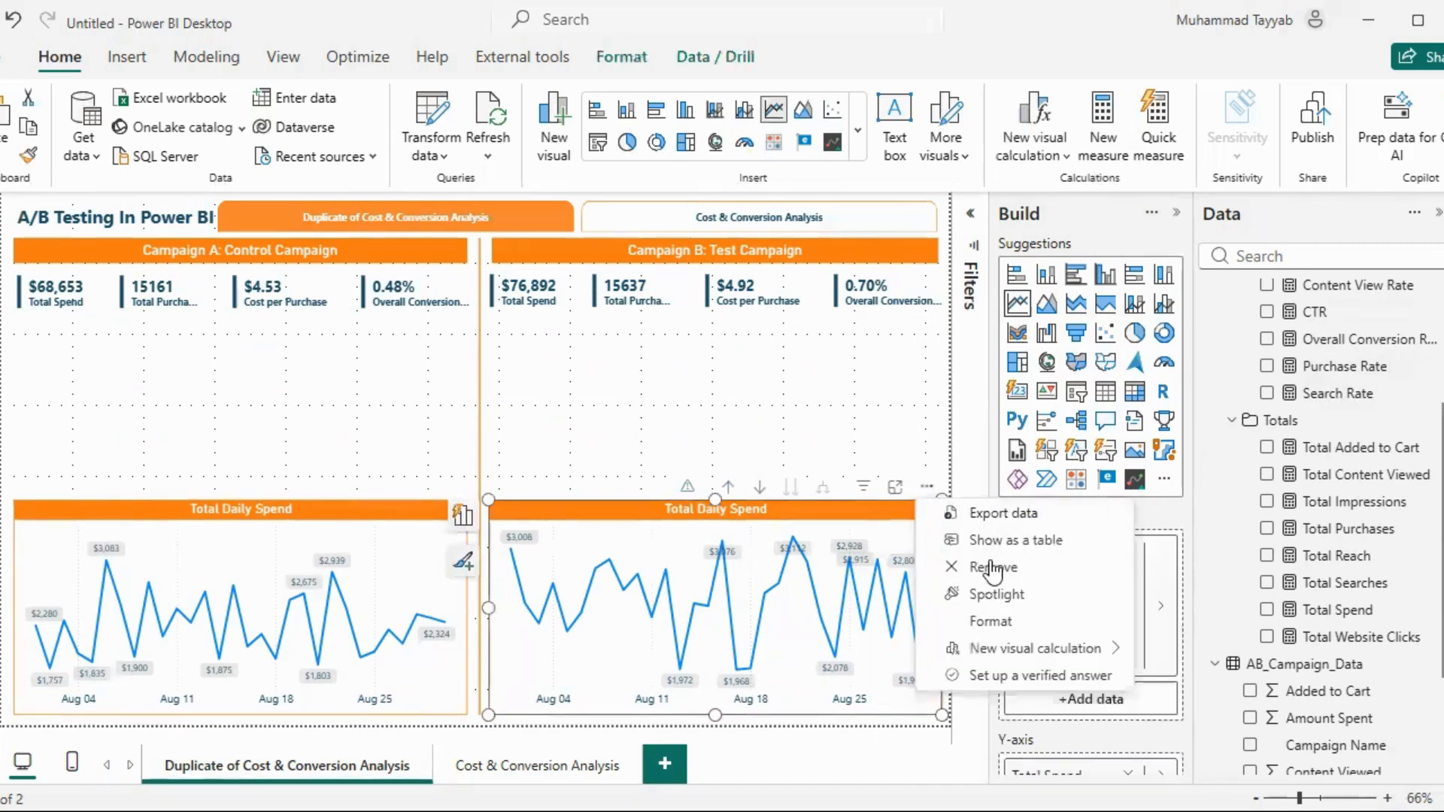
{"action": "left_click", "coordinate": [989, 563]}
{"action": "left_click", "coordinate": [451, 487]}
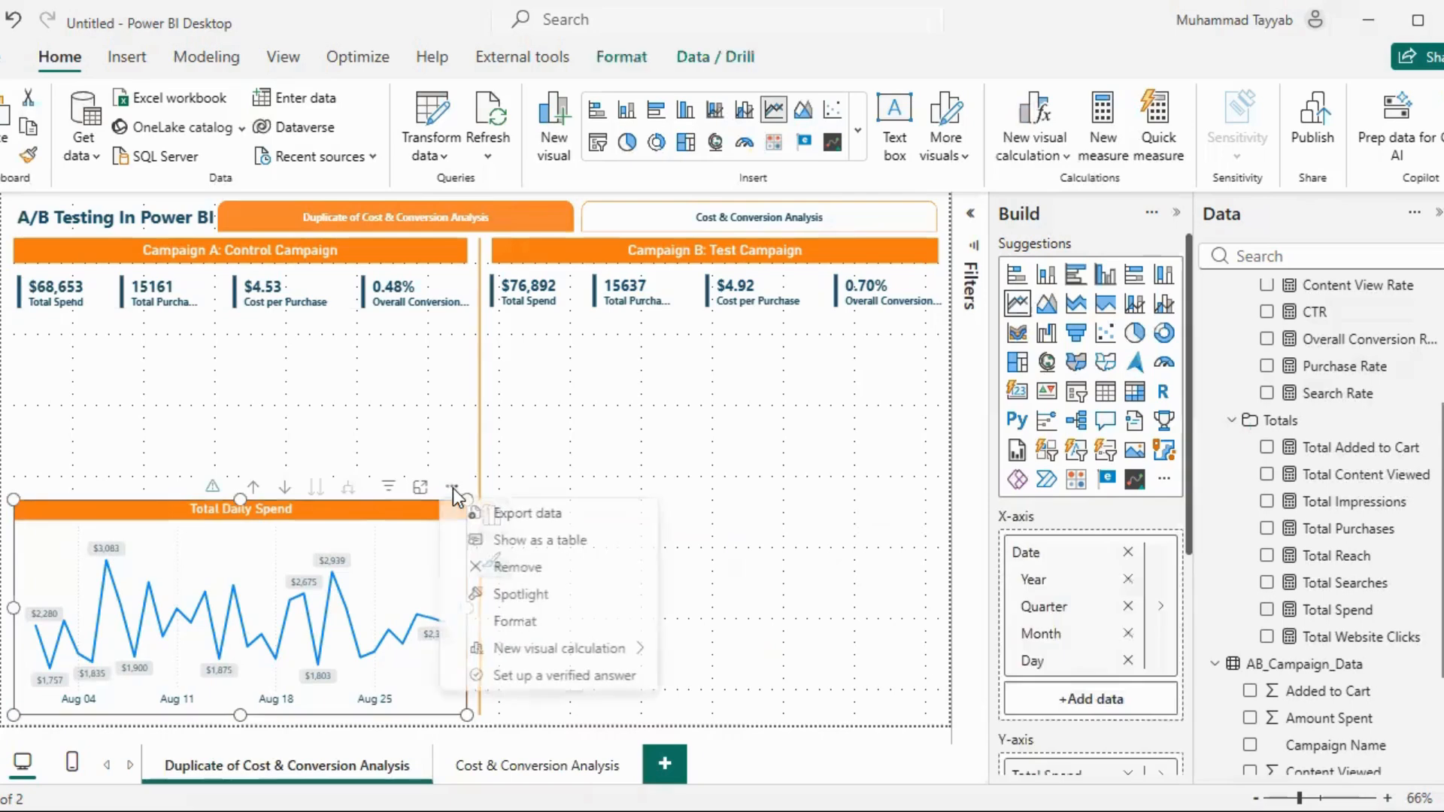
{"action": "left_click", "coordinate": [543, 568]}
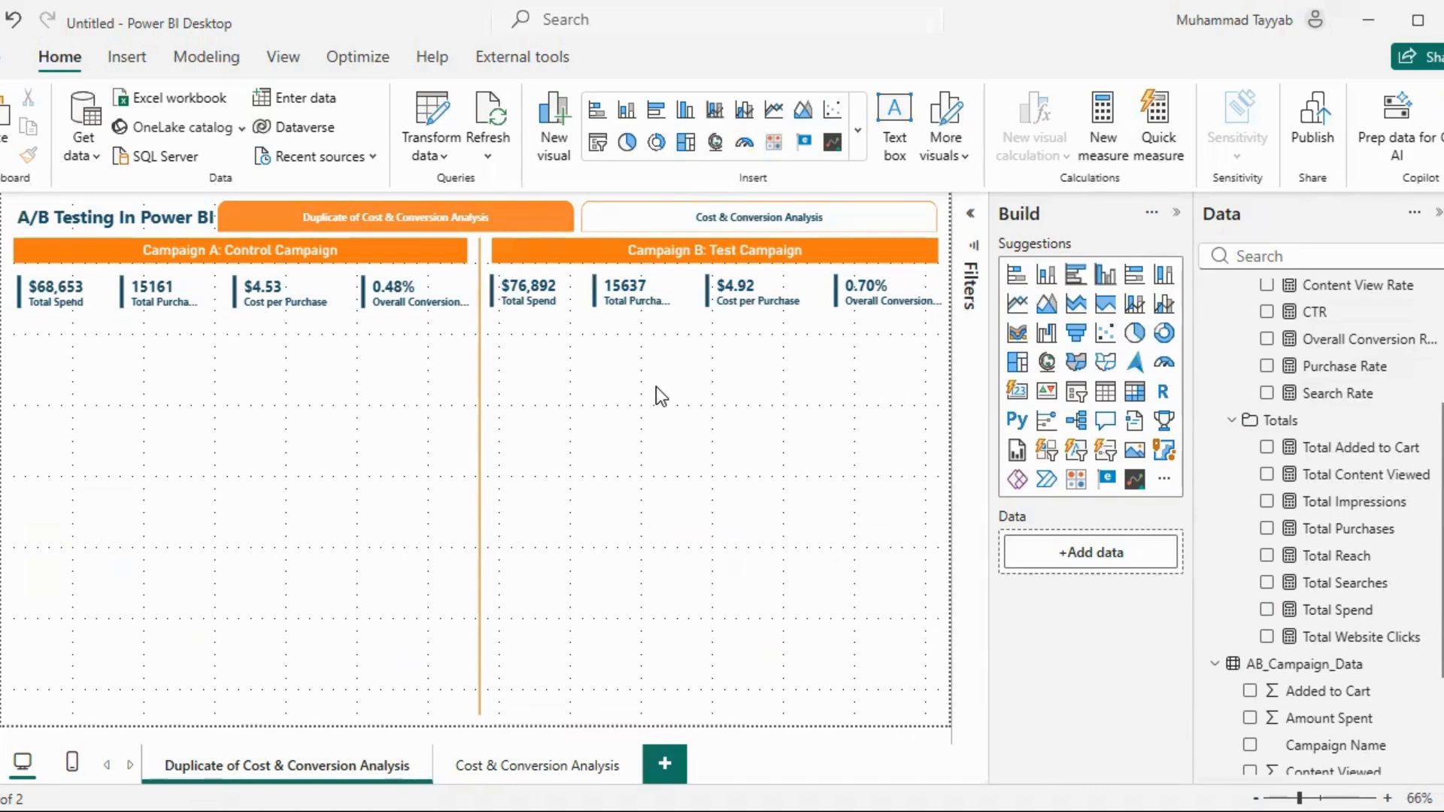
Paste the Funnel Analysis chart below Campaign A's KPI cards and apply the fix for its broken fields
{"action": "key", "text": "ctrl+z"}
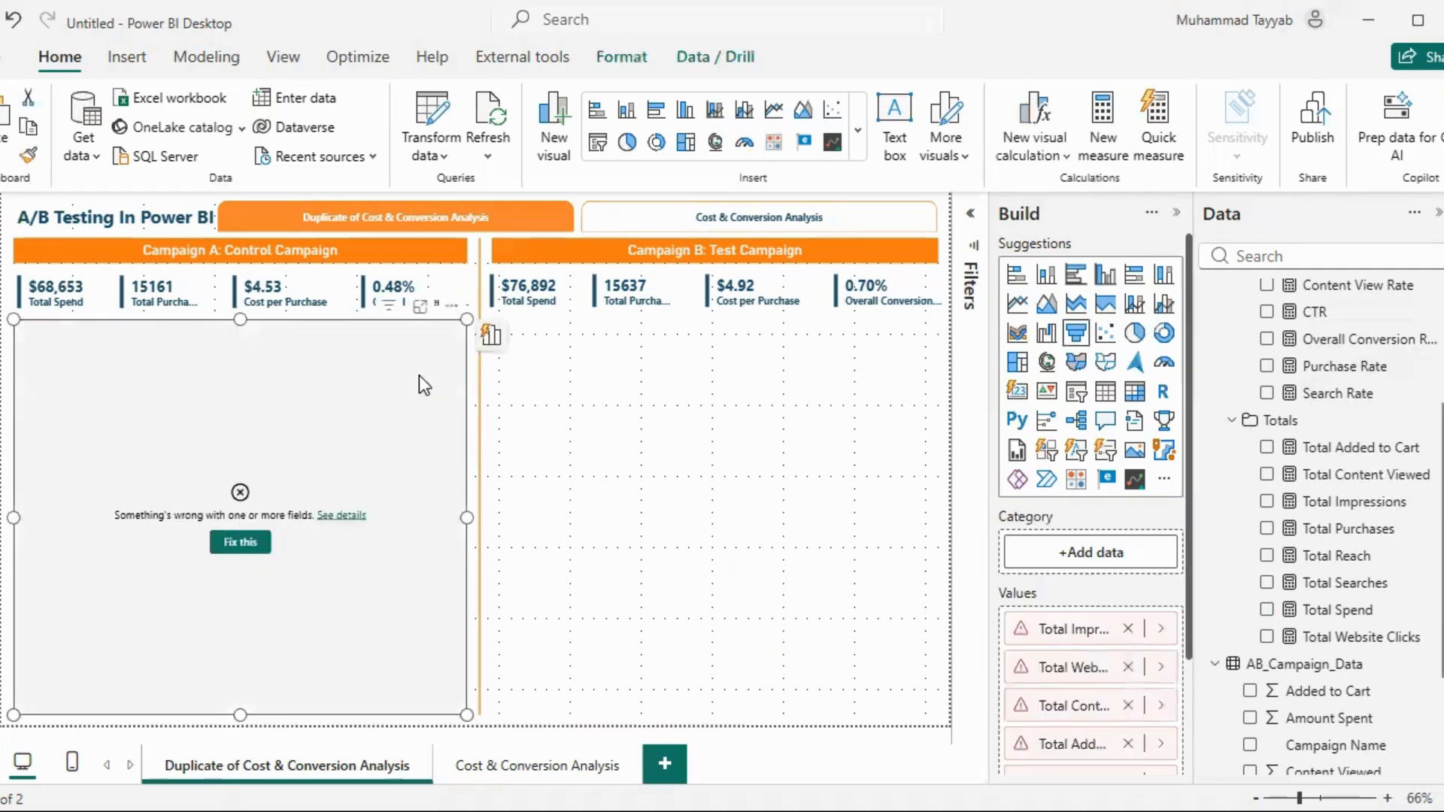
{"action": "left_click", "coordinate": [238, 544]}
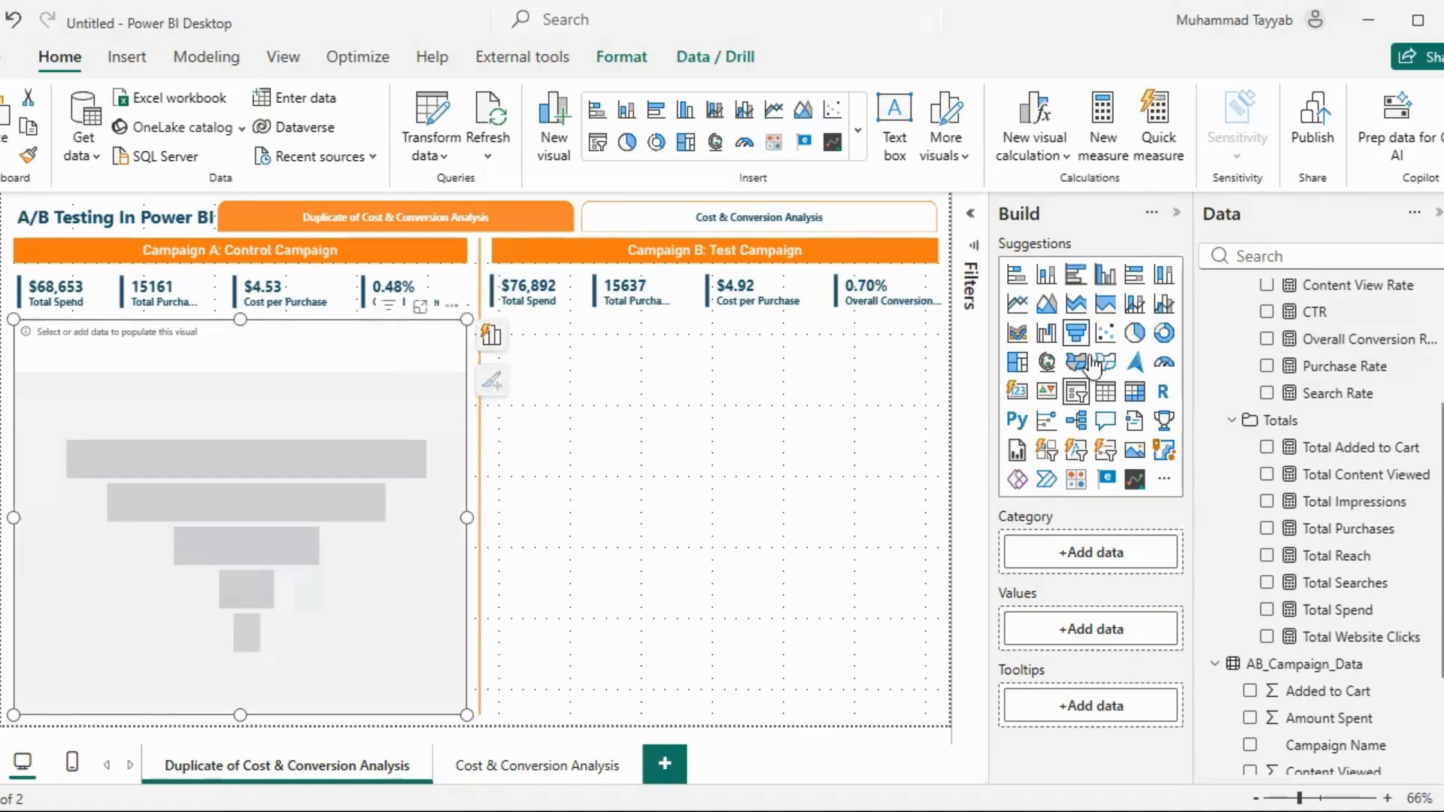
Fill the funnel with Total Impressions, Total Website Clicks, Total Content Viewed, Total Added to Cart and Total Purchases, in that order, and deselect it
{"action": "scroll", "coordinate": [1390, 486], "scroll_direction": "up", "scroll_amount": 3}
{"action": "scroll", "coordinate": [1390, 485], "scroll_direction": "down", "scroll_amount": 3}
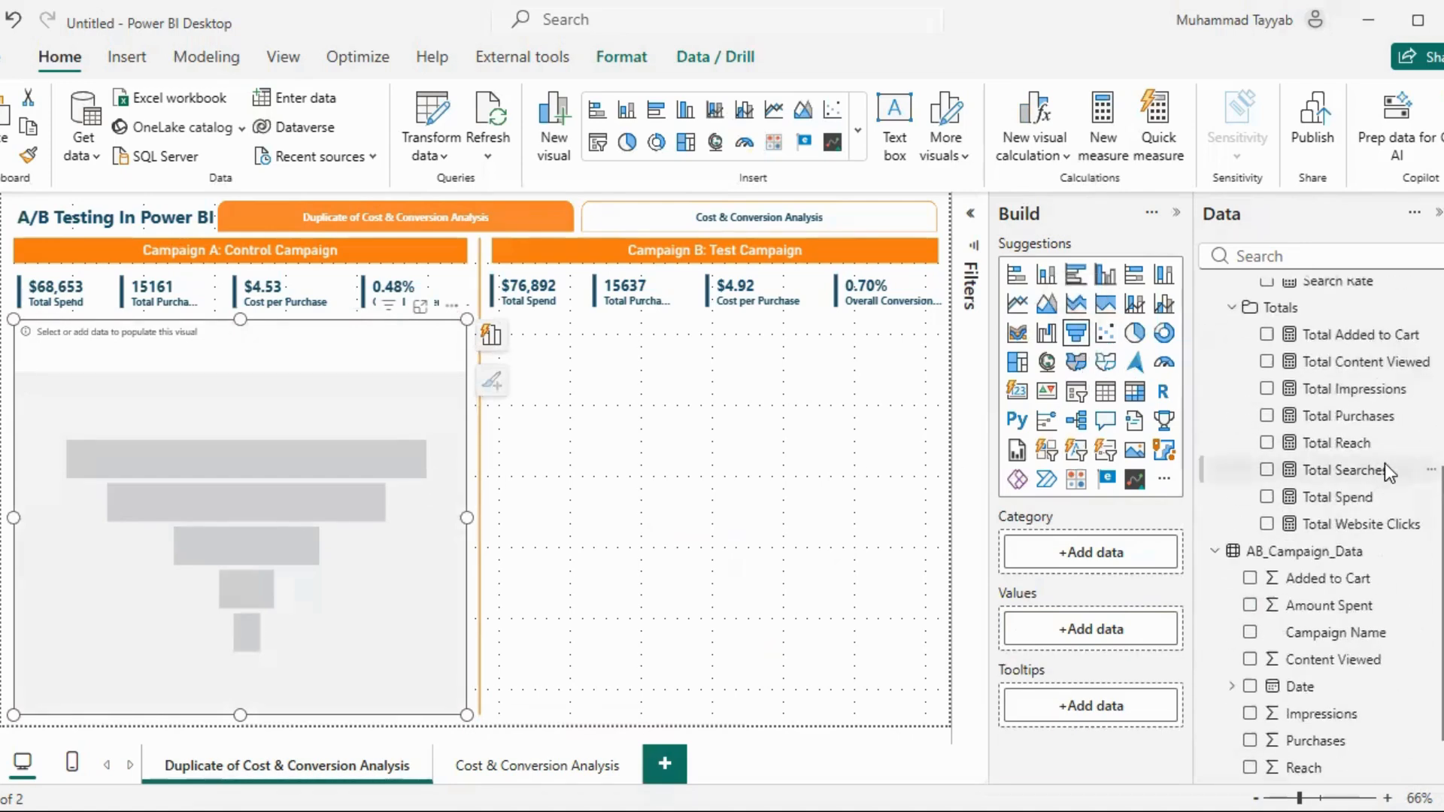
{"action": "left_click", "coordinate": [1267, 389]}
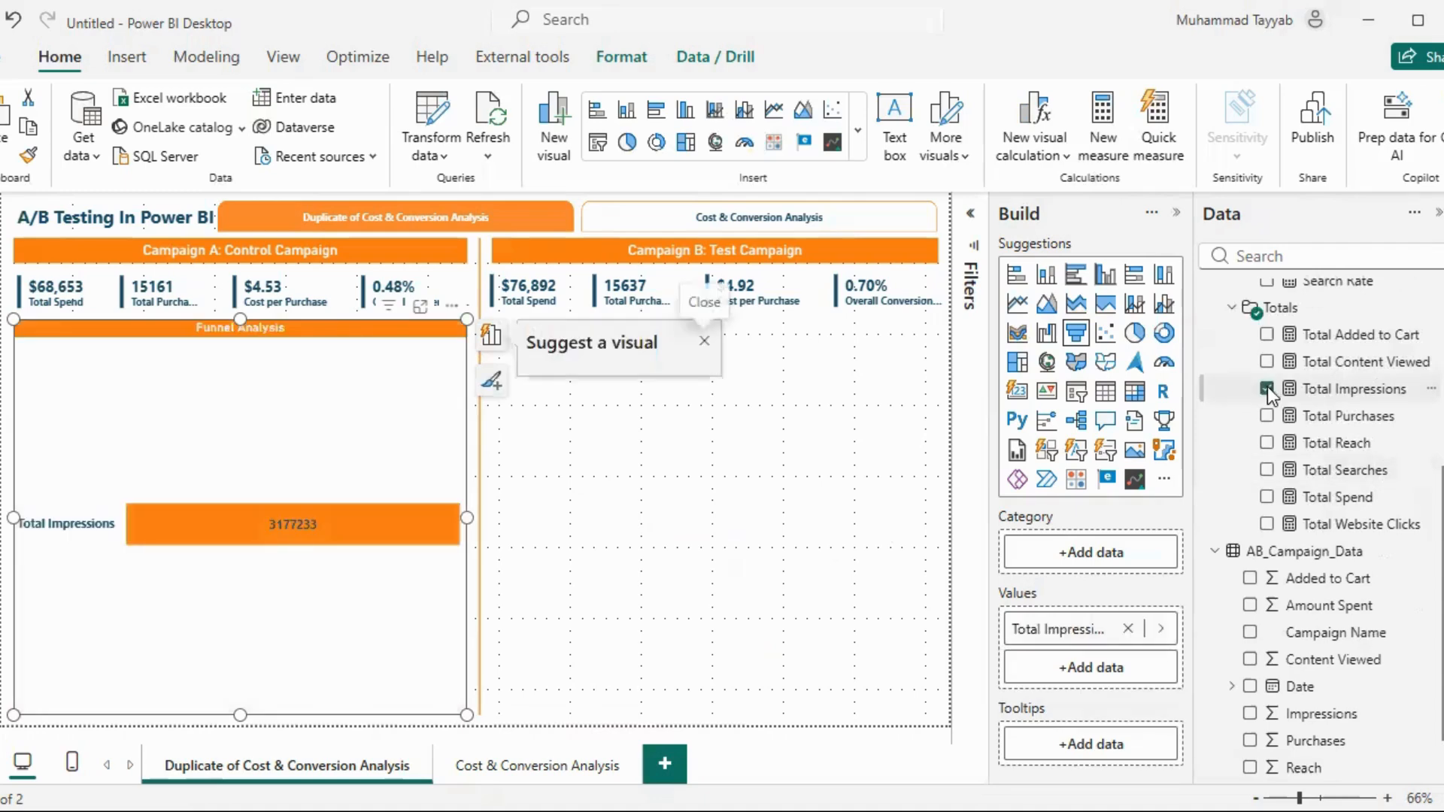
{"action": "left_click", "coordinate": [1268, 524]}
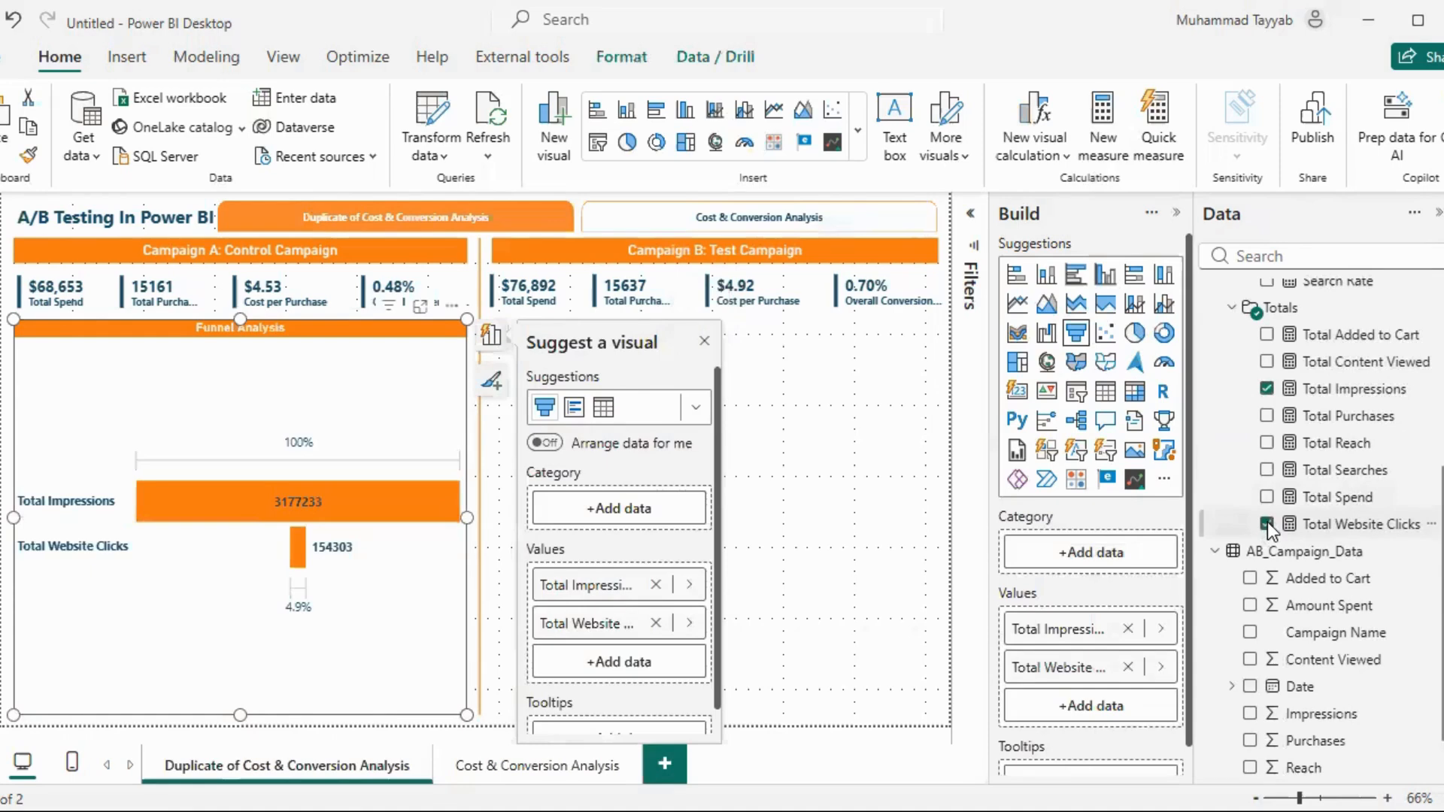
{"action": "left_click", "coordinate": [1267, 361]}
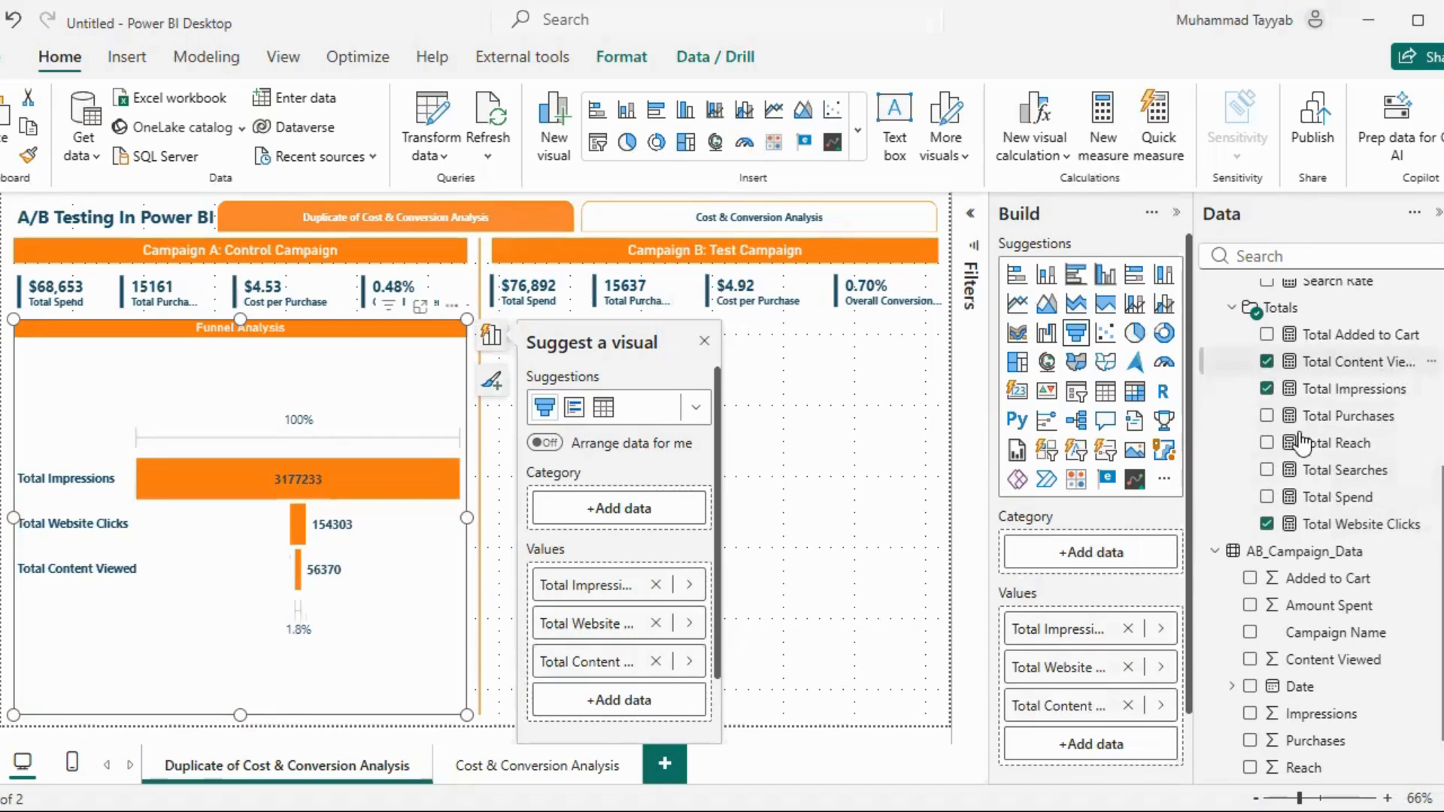
{"action": "left_click", "coordinate": [1268, 335]}
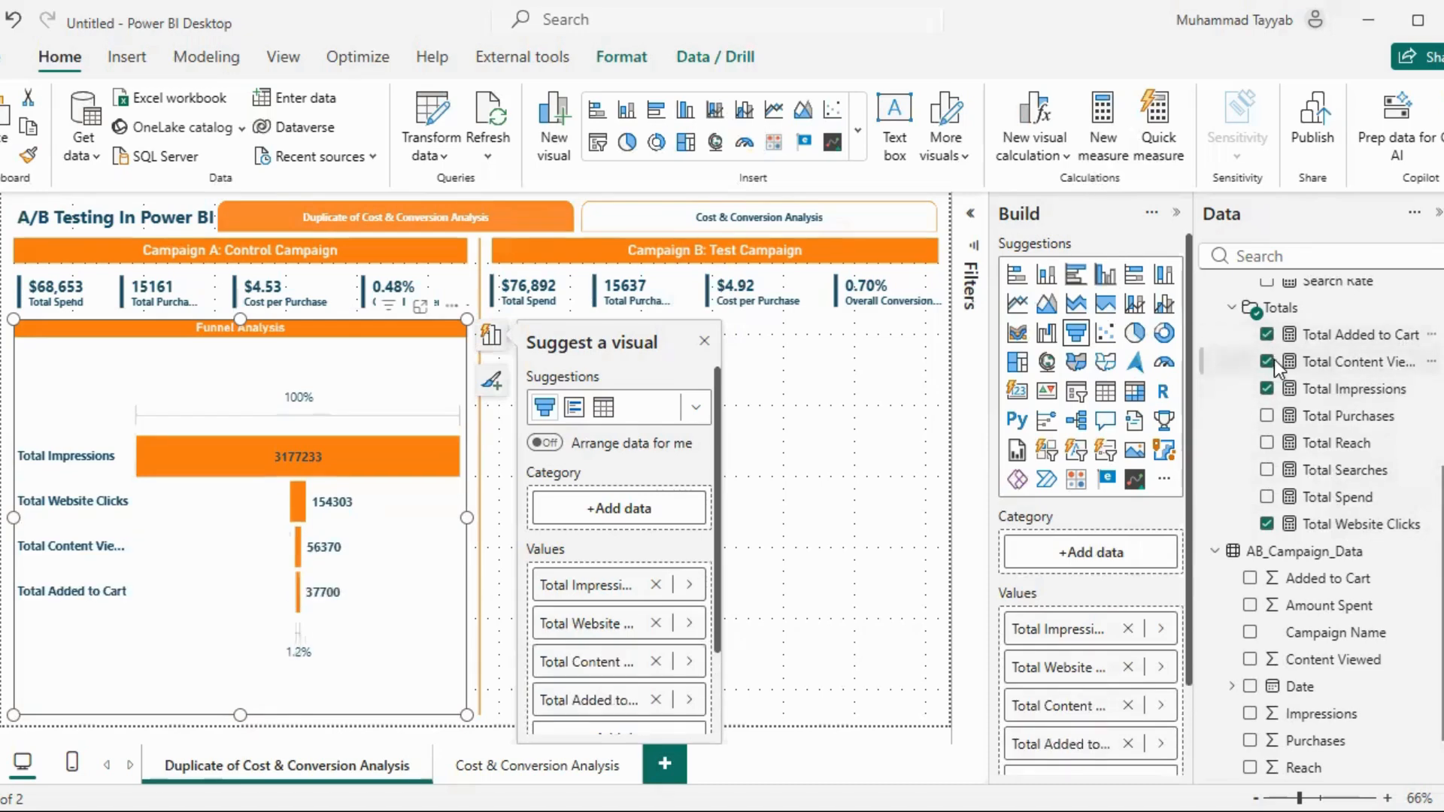
{"action": "left_click", "coordinate": [1267, 416]}
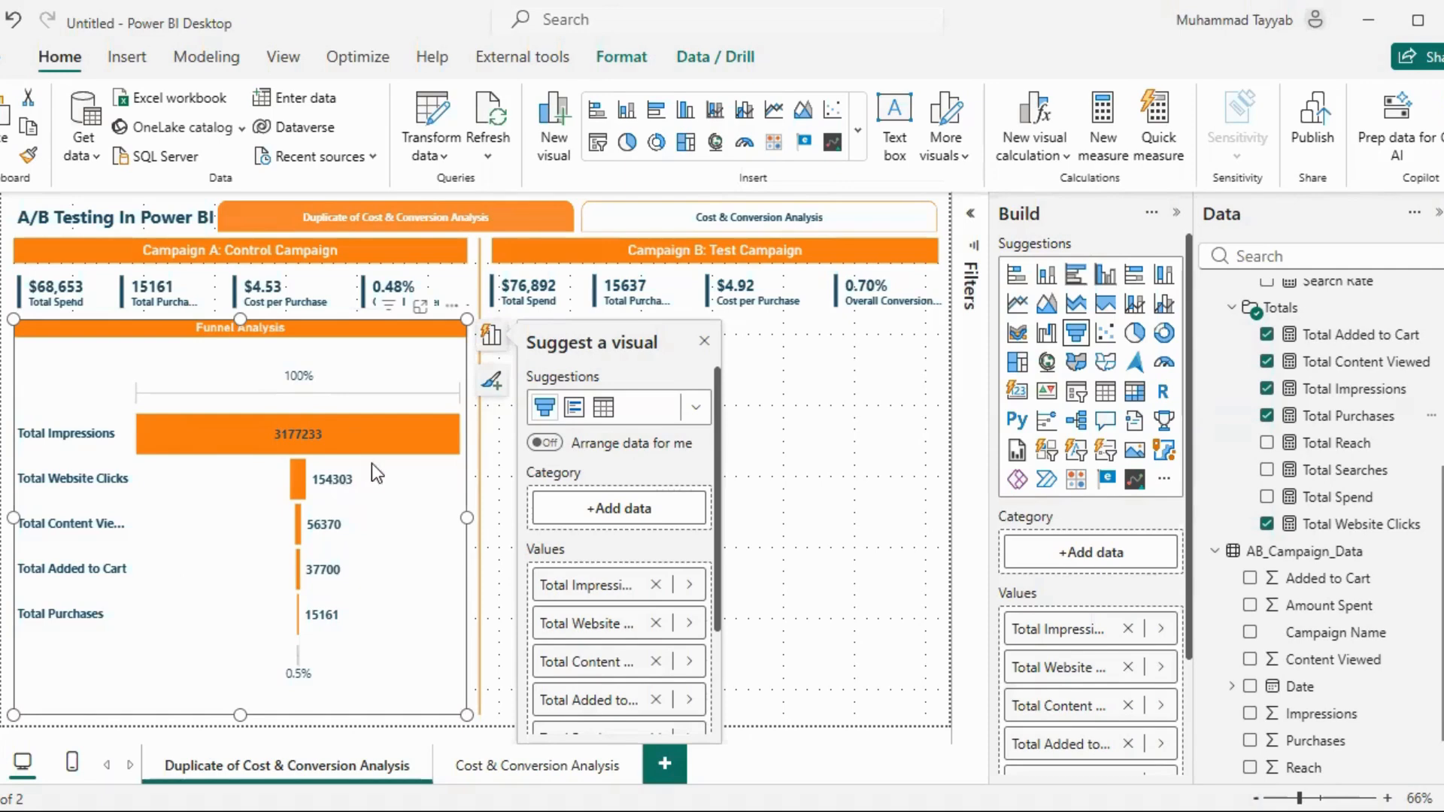
{"action": "left_click", "coordinate": [747, 403]}
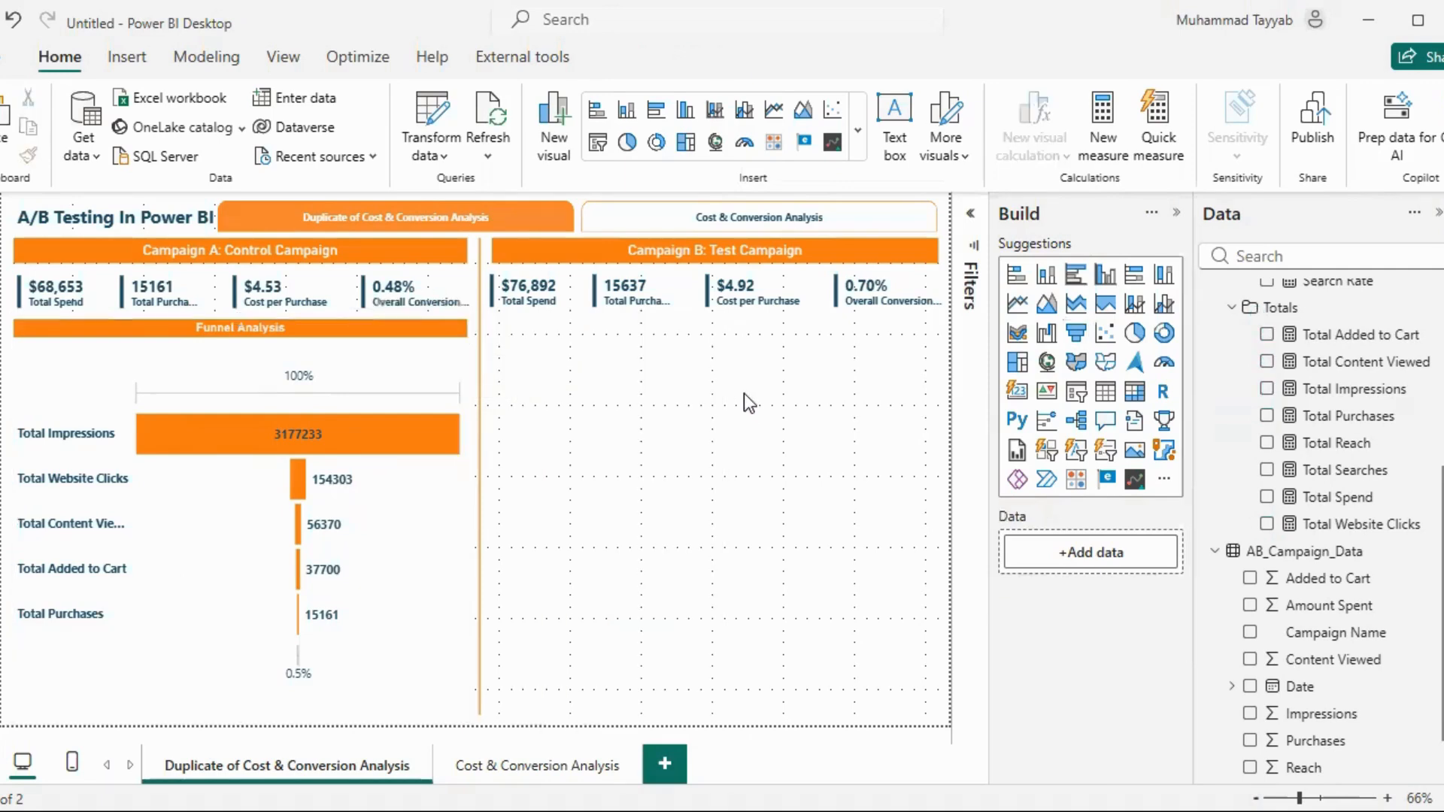
Check which campaign filter is applied to Campaign A's Funnel Analysis chart
{"action": "left_click", "coordinate": [418, 350]}
{"action": "left_click", "coordinate": [971, 286]}
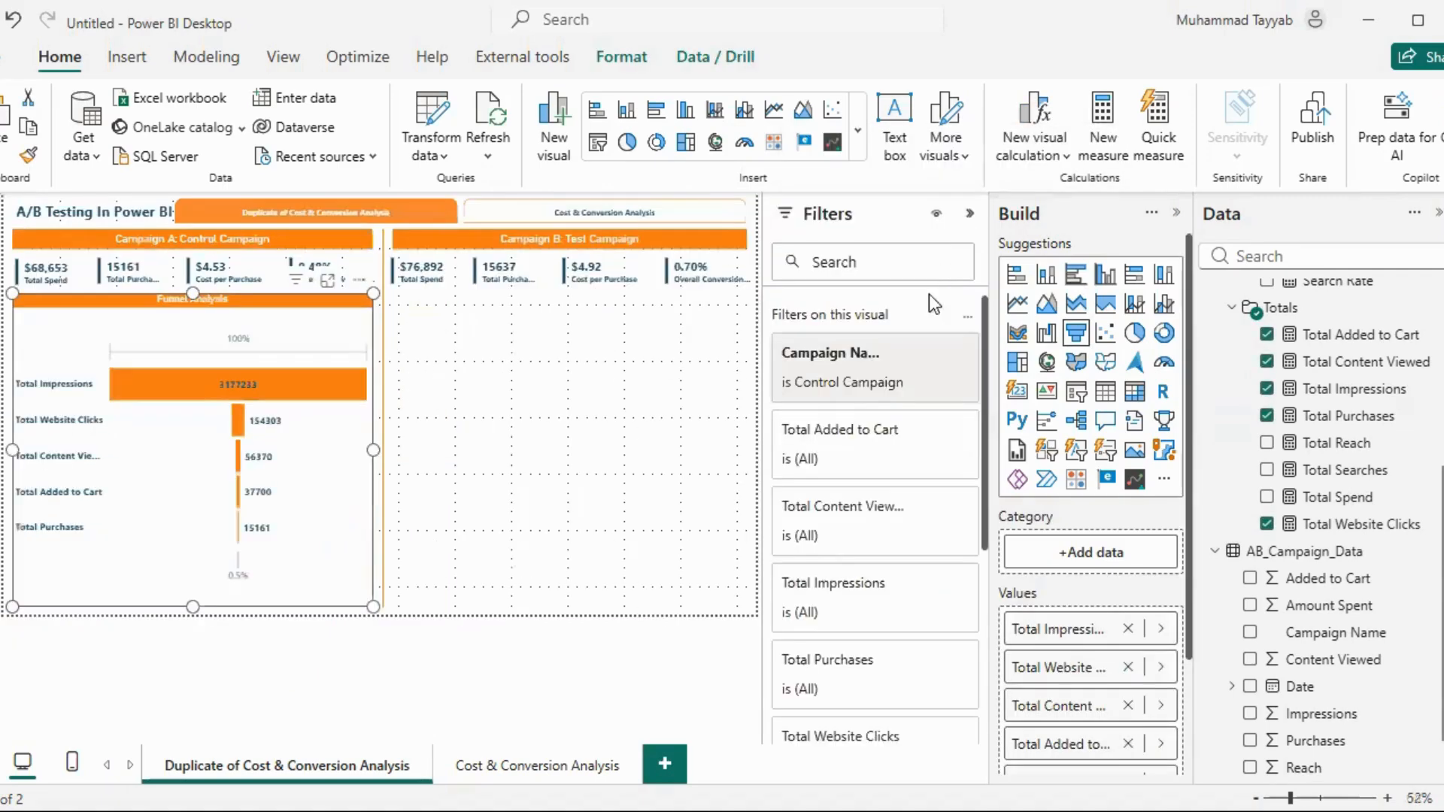
{"action": "left_click", "coordinate": [970, 214]}
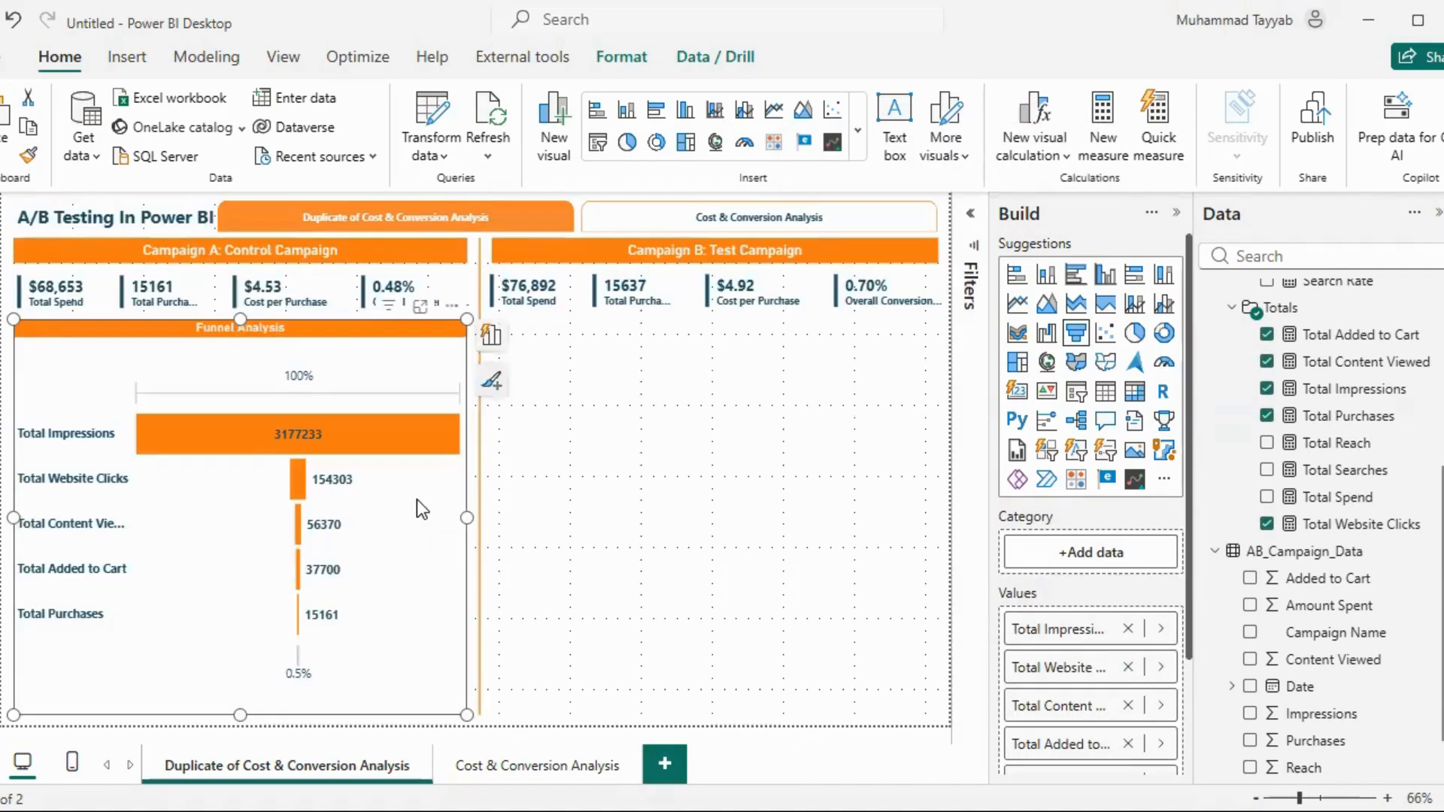
Duplicate the Funnel Analysis chart and place the copy below Campaign B's KPI cards
{"action": "key", "text": "ctrl+c"}
{"action": "key", "text": "ctrl+v"}
{"action": "left_click_drag", "start_coordinate": [376, 357], "coordinate": [847, 353]}
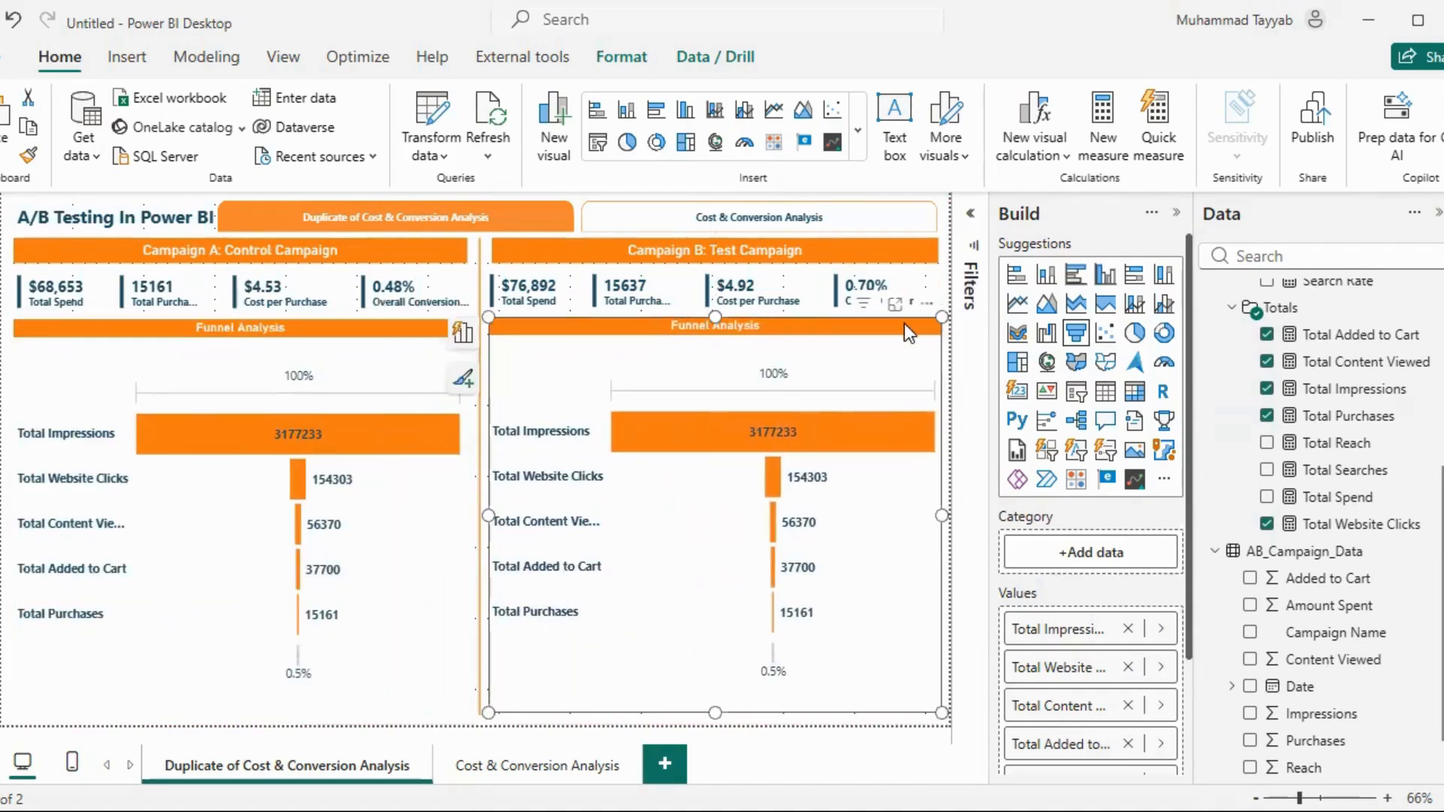
Filter Campaign B's Funnel Analysis chart to Test Campaign only, collapse the filters and deselect the chart
{"action": "left_click", "coordinate": [970, 218]}
{"action": "left_click", "coordinate": [864, 353]}
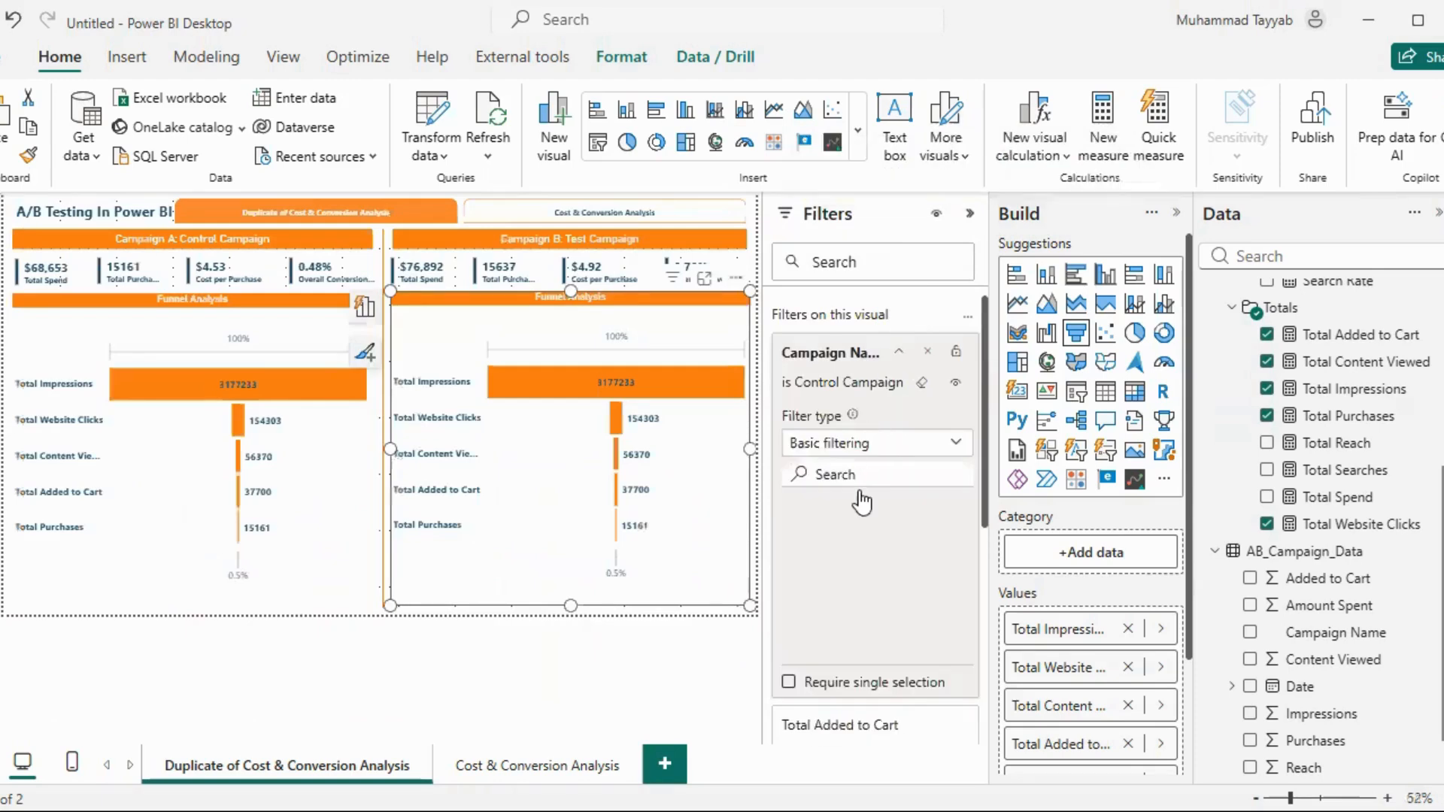
{"action": "left_click", "coordinate": [857, 533]}
{"action": "left_click", "coordinate": [857, 559]}
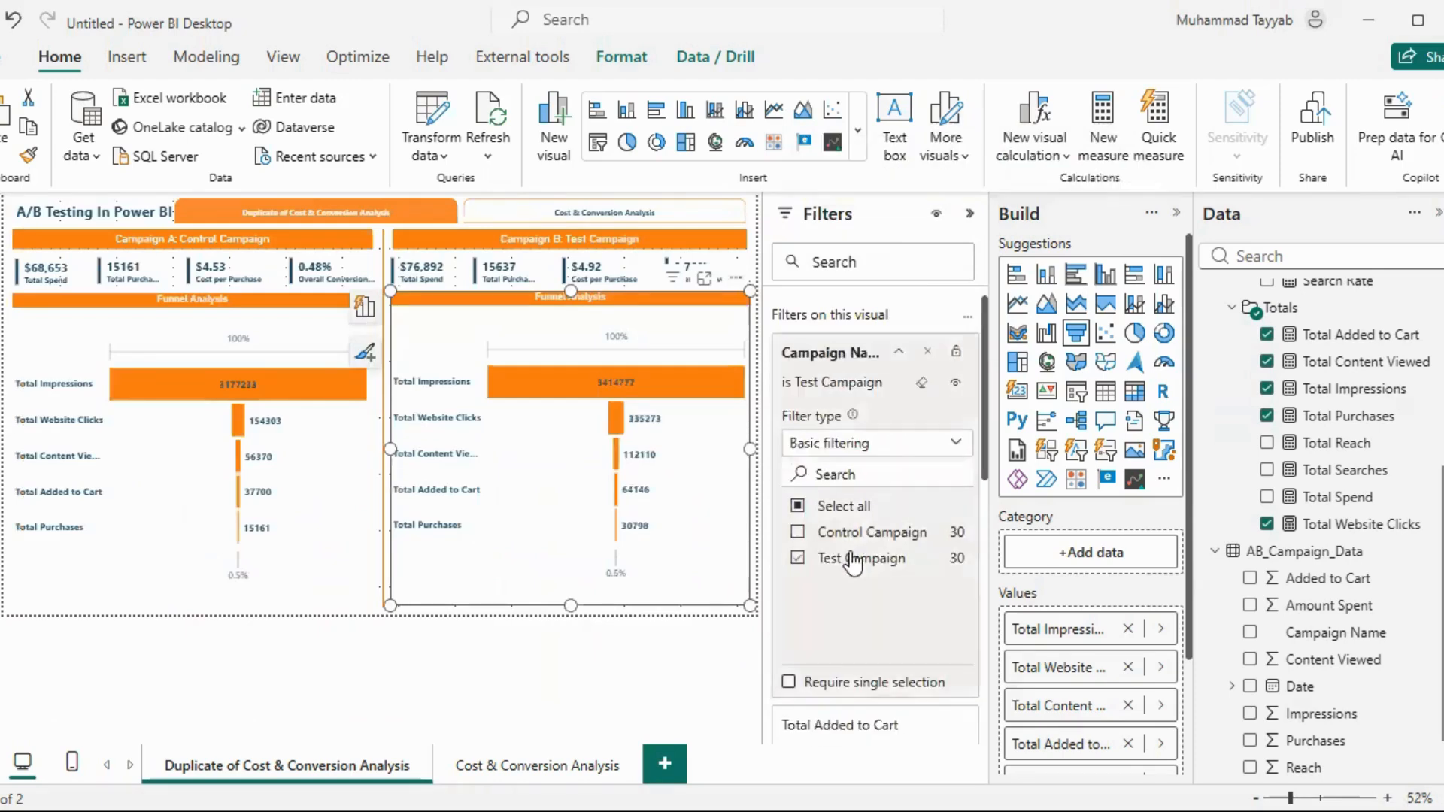
{"action": "left_click", "coordinate": [970, 220]}
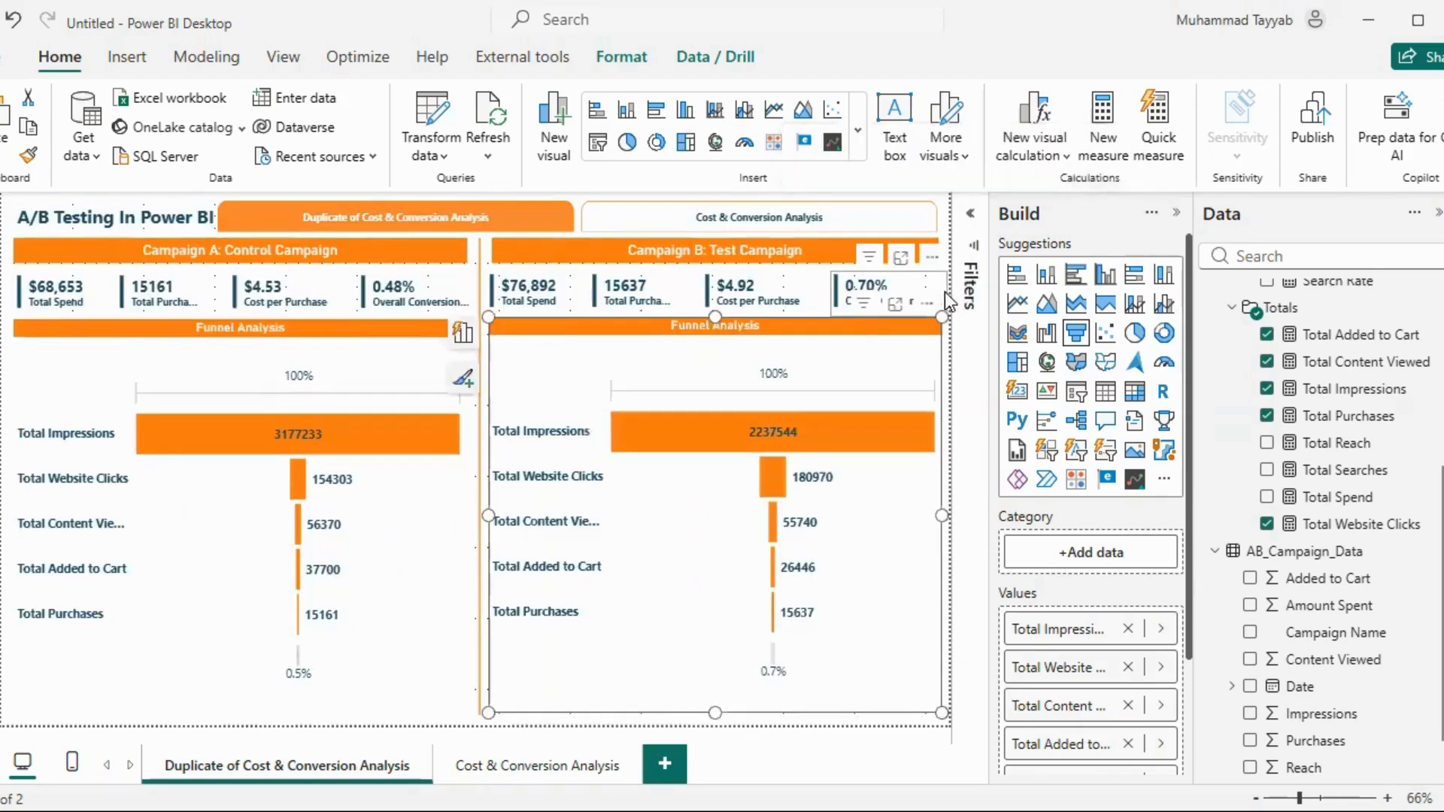
{"action": "left_click", "coordinate": [945, 292]}
{"action": "left_click", "coordinate": [942, 231]}
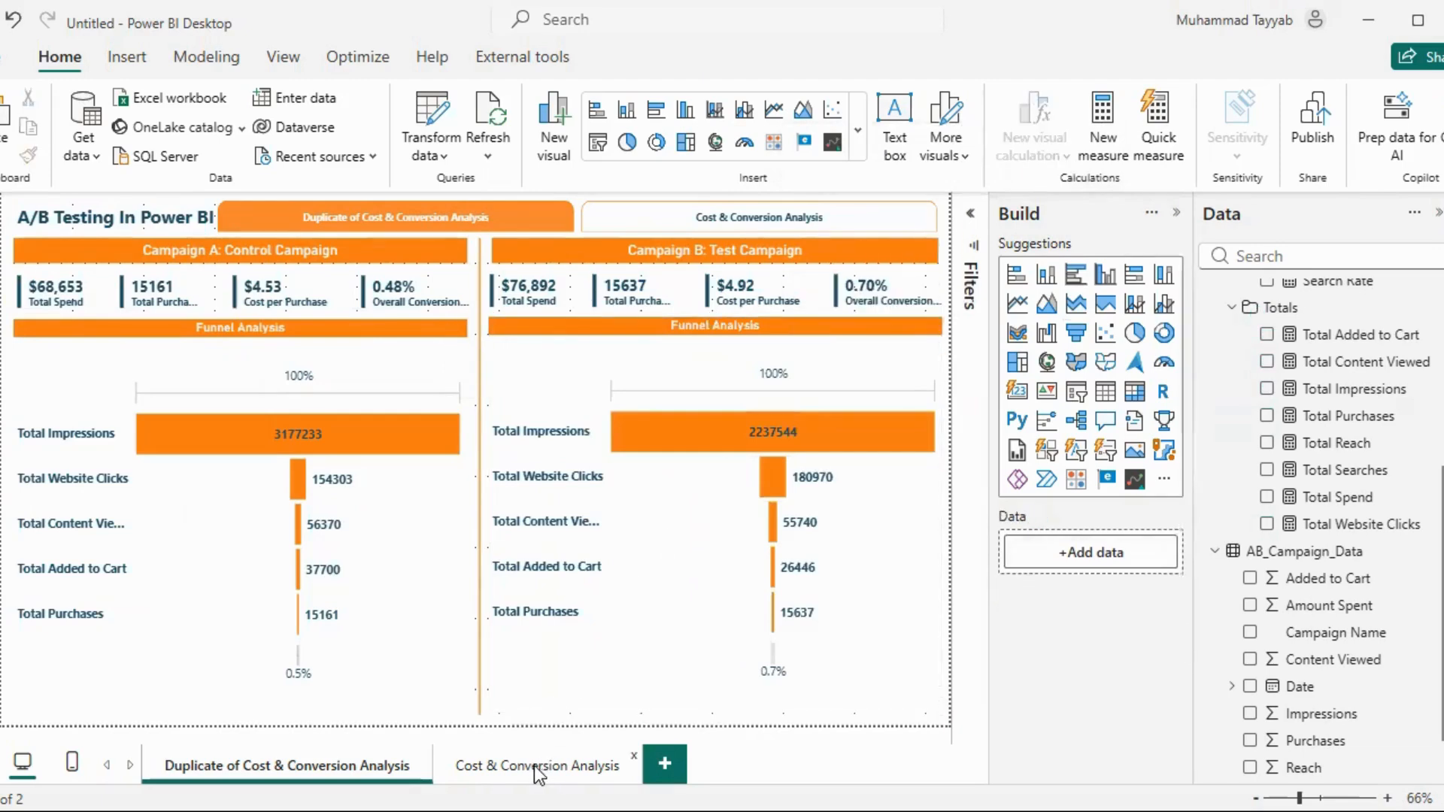
Duplicate the original Cost & Conversion Analysis page to start a third report page
{"action": "left_click", "coordinate": [346, 769]}
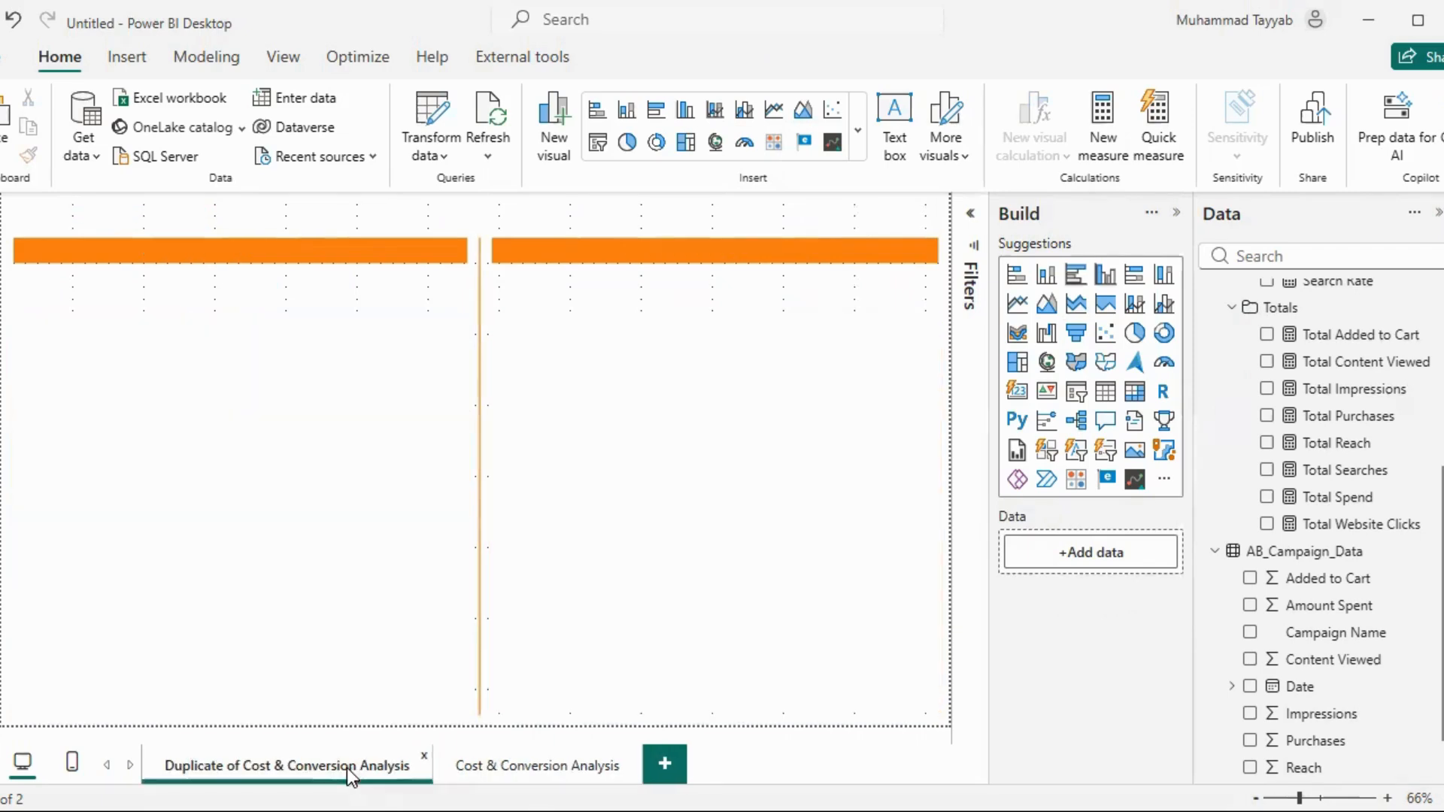
{"action": "left_click", "coordinate": [534, 766]}
{"action": "right_click", "coordinate": [534, 763]}
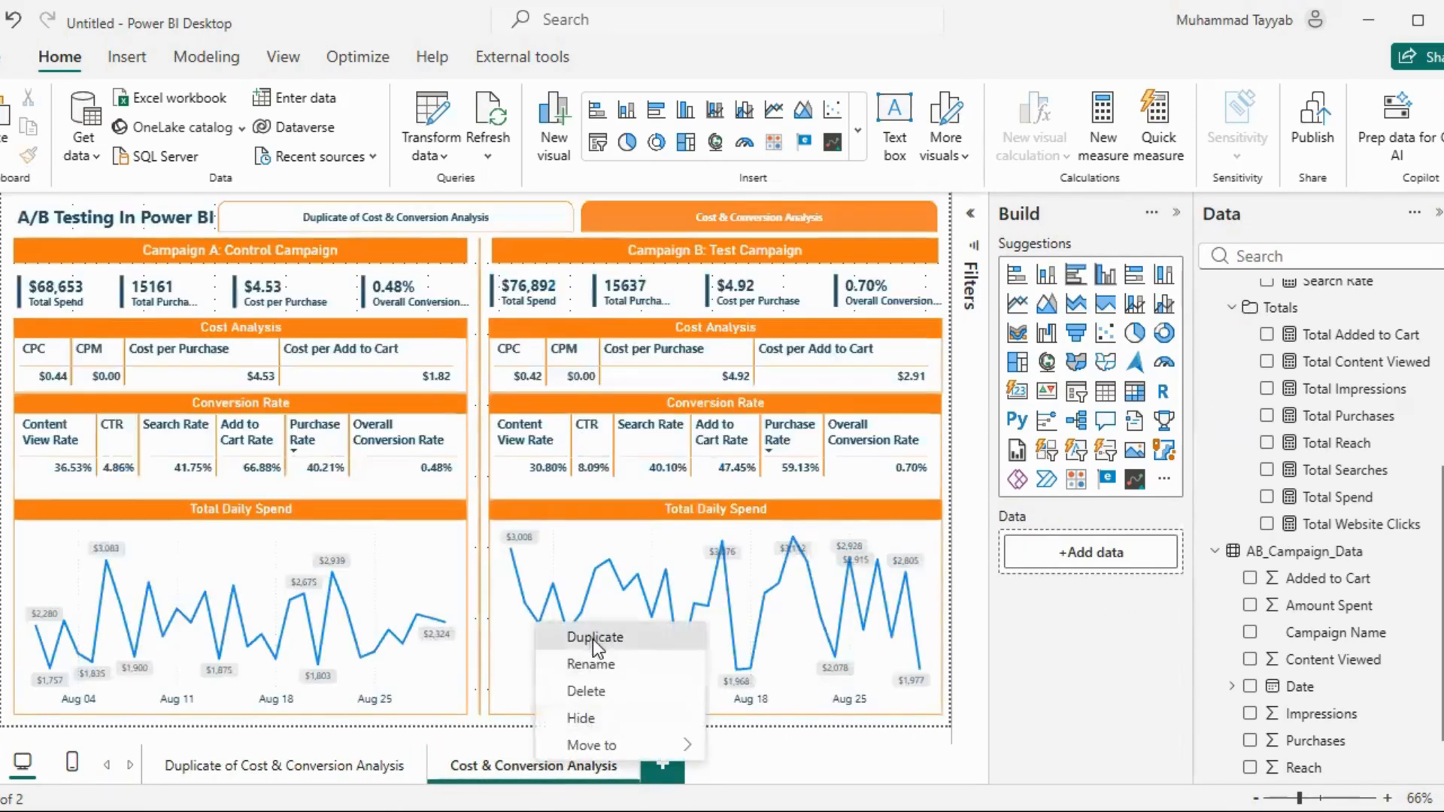
{"action": "key", "text": "Return"}
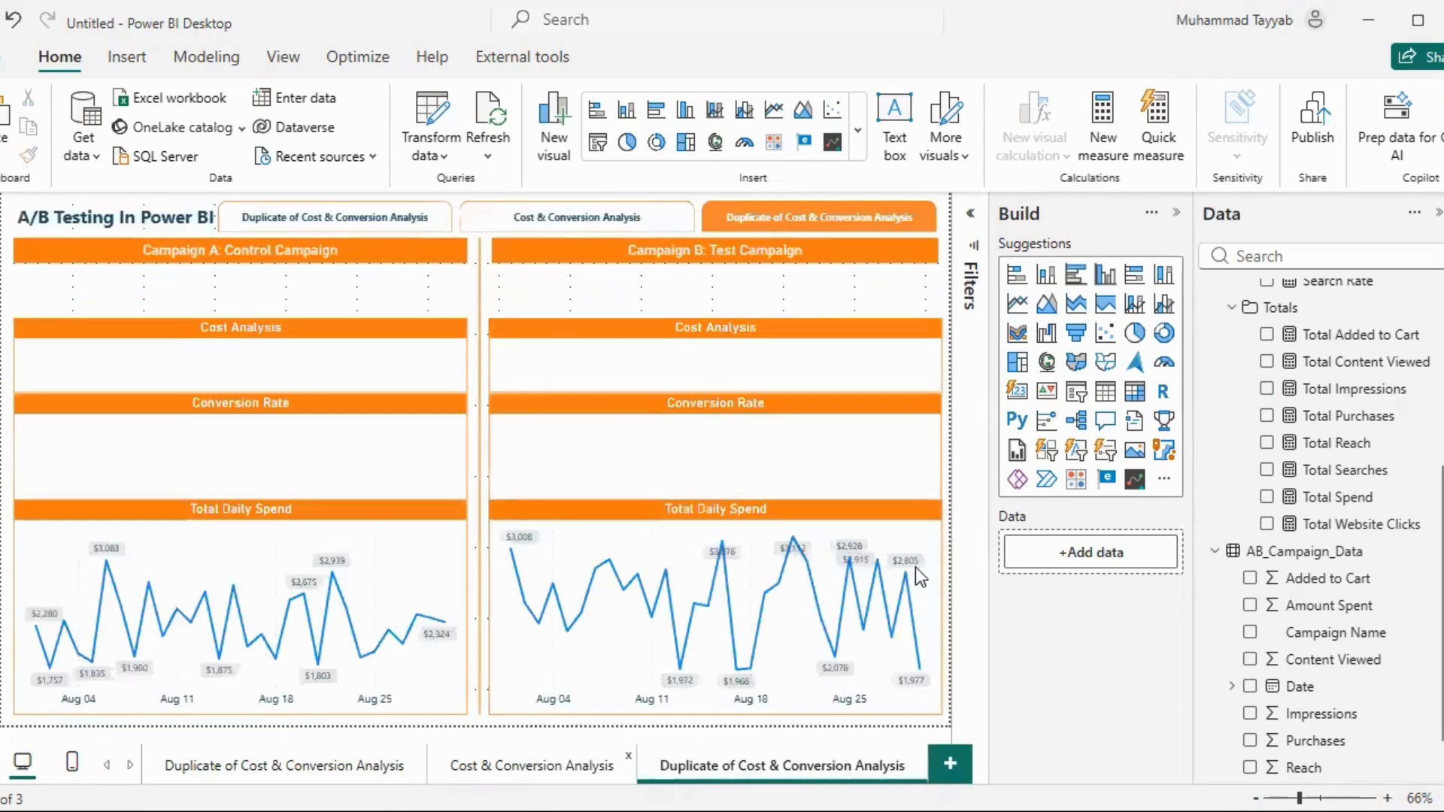
Remove Campaign B's Total Daily Spend chart, Conversion Rate table and Cost Analysis table from the new page
{"action": "right_click", "coordinate": [919, 503]}
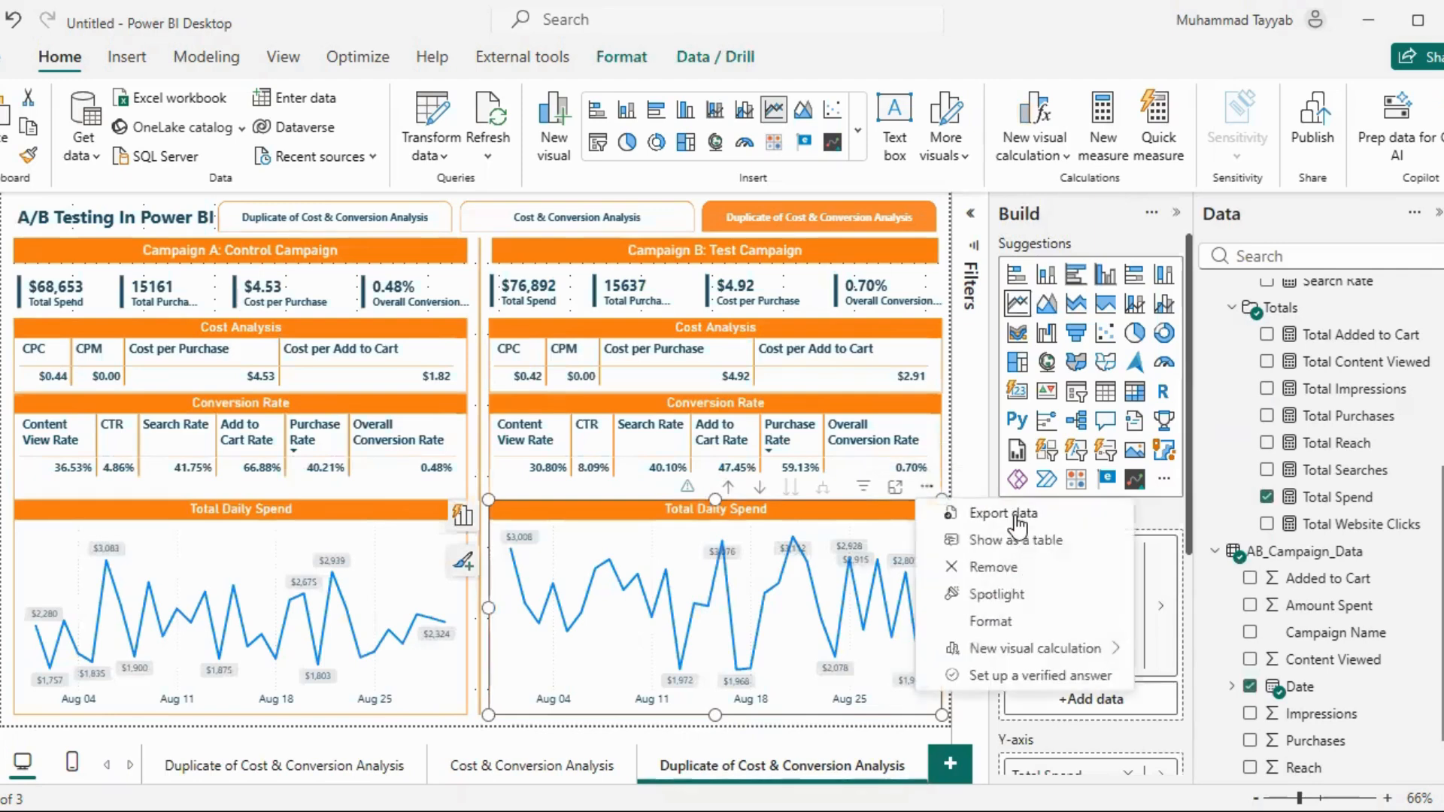
{"action": "left_click", "coordinate": [1007, 569]}
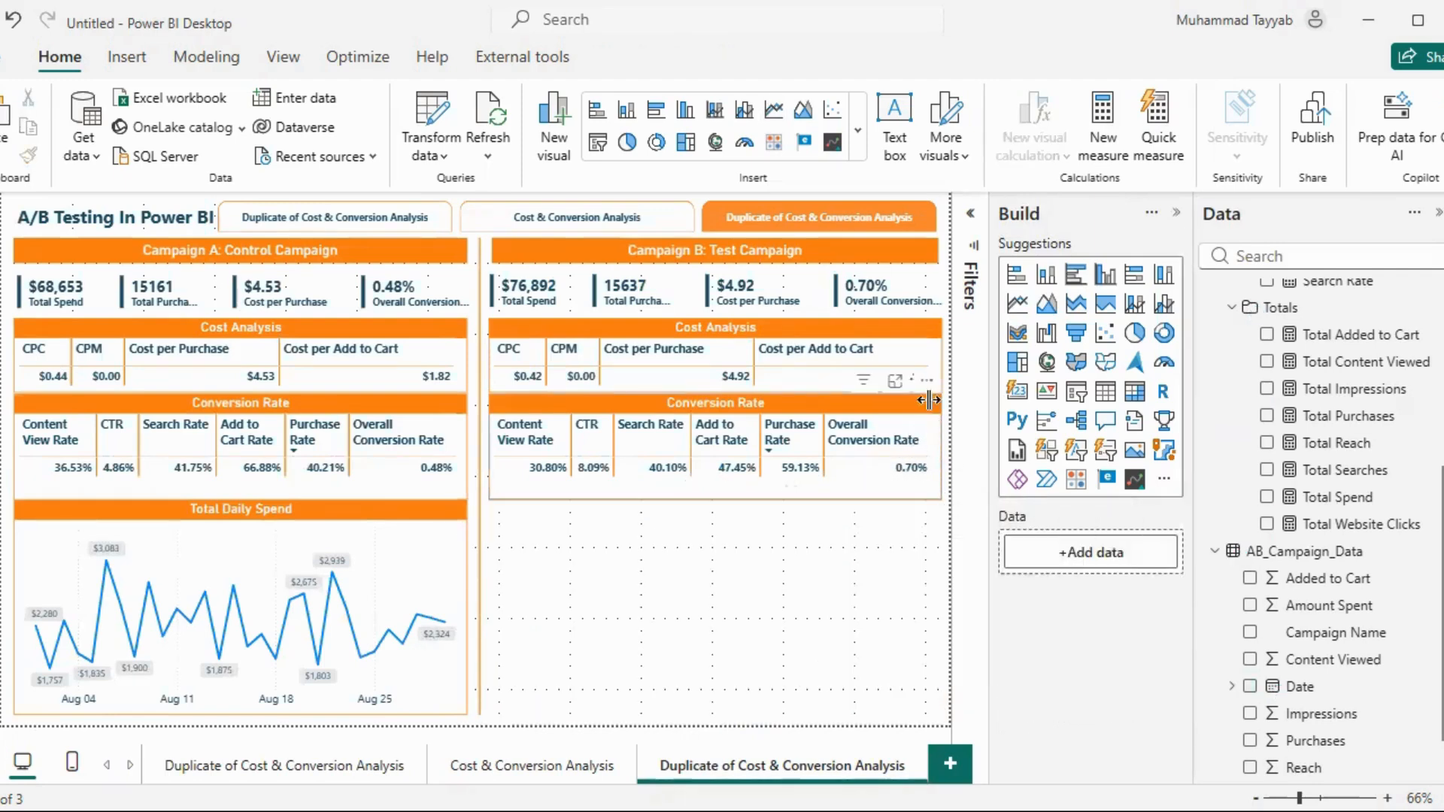
{"action": "left_click", "coordinate": [929, 385]}
{"action": "left_click", "coordinate": [970, 460]}
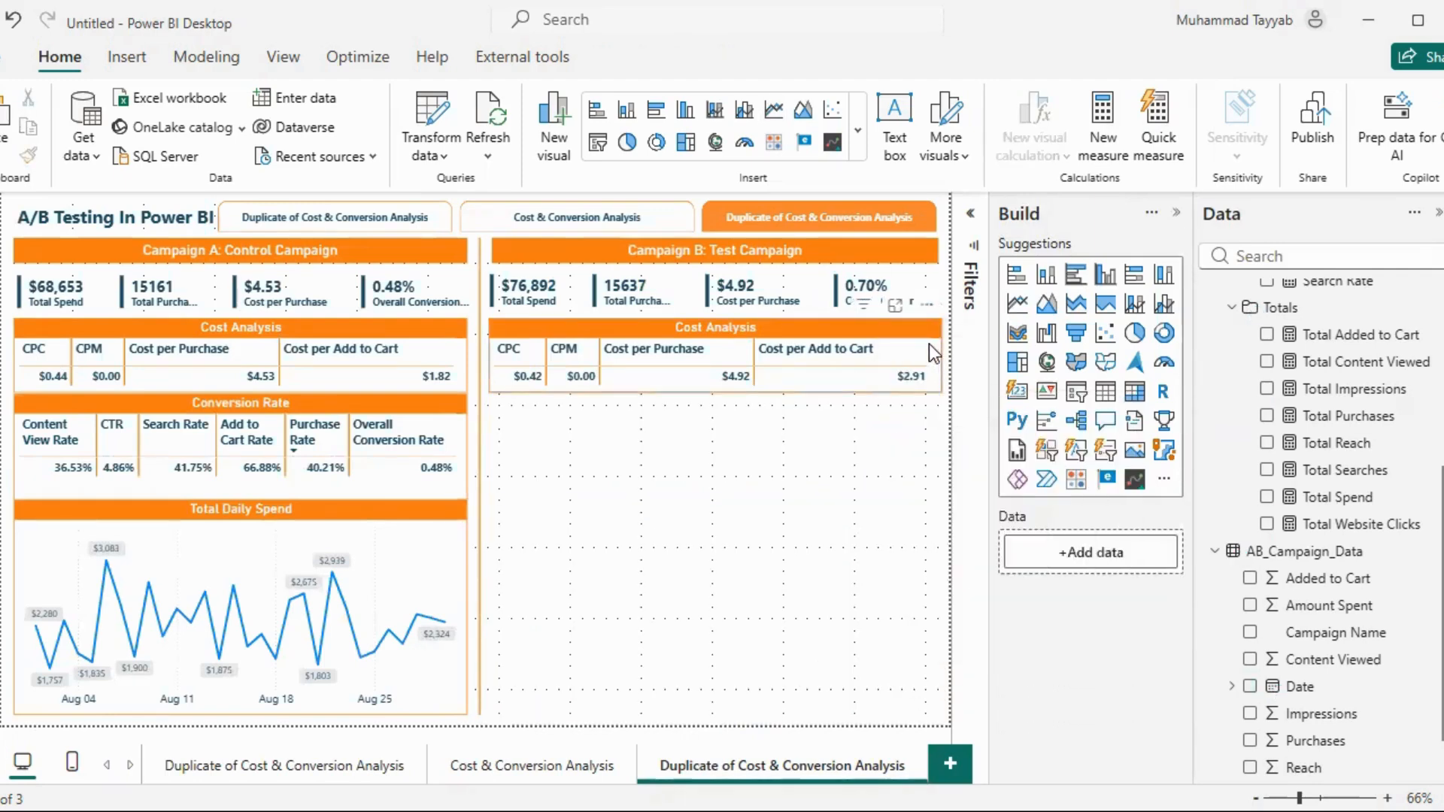
{"action": "left_click", "coordinate": [930, 305]}
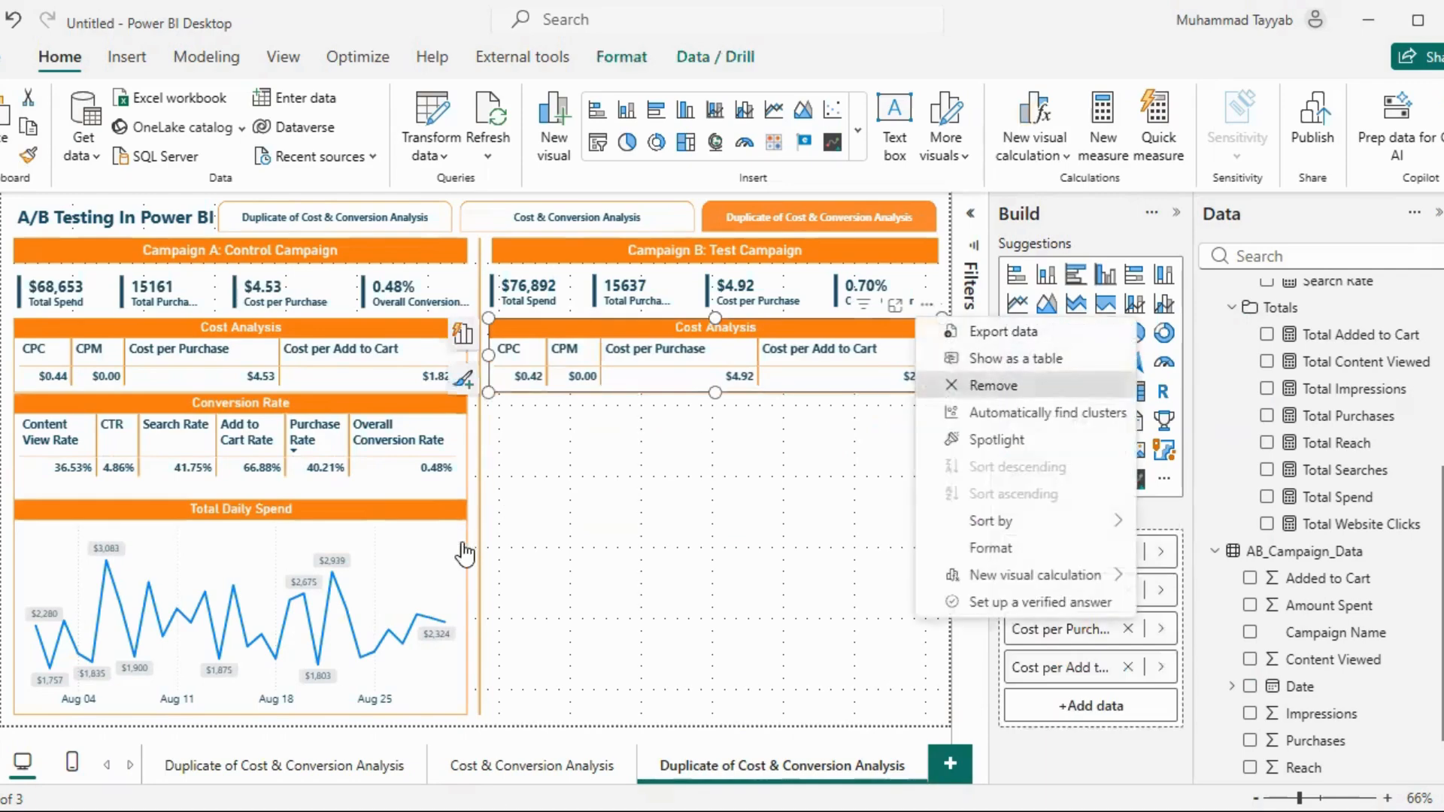
{"action": "left_click", "coordinate": [993, 387]}
Remove Campaign A's Total Daily Spend chart, Conversion Rate table and Cost Analysis table from the new page
{"action": "left_click", "coordinate": [453, 498]}
{"action": "left_click", "coordinate": [452, 487]}
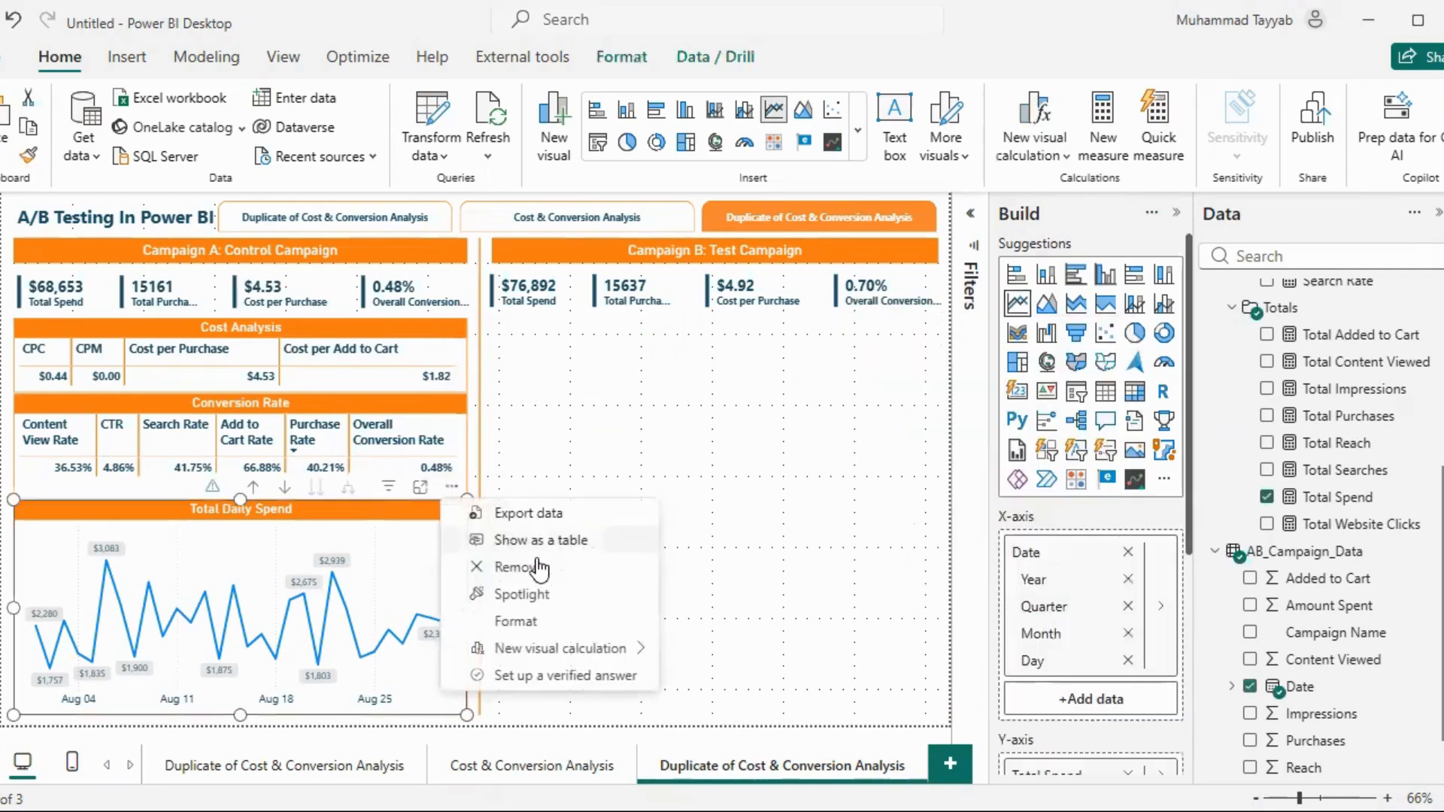
{"action": "left_click", "coordinate": [518, 567]}
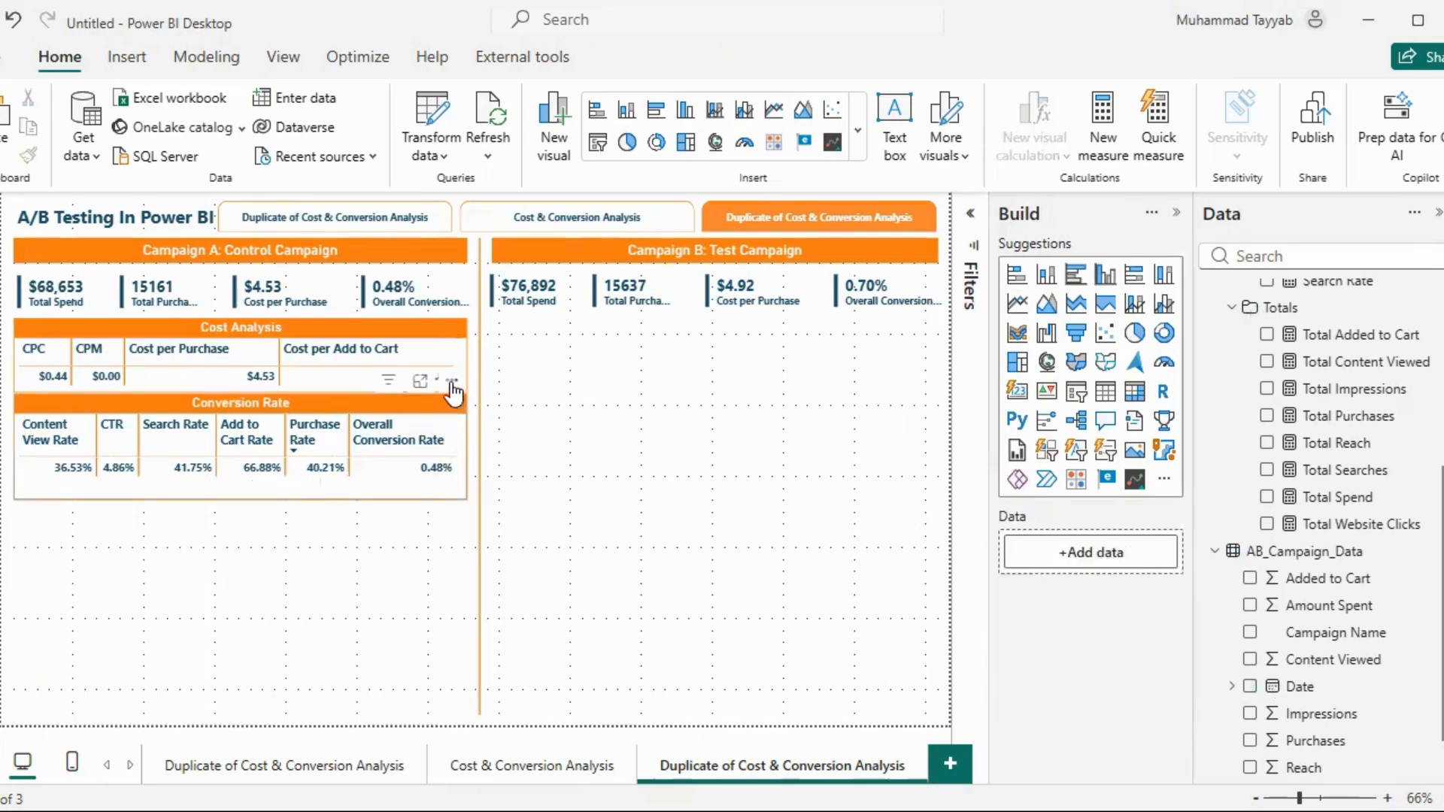
{"action": "left_click", "coordinate": [451, 385]}
{"action": "left_click", "coordinate": [526, 460]}
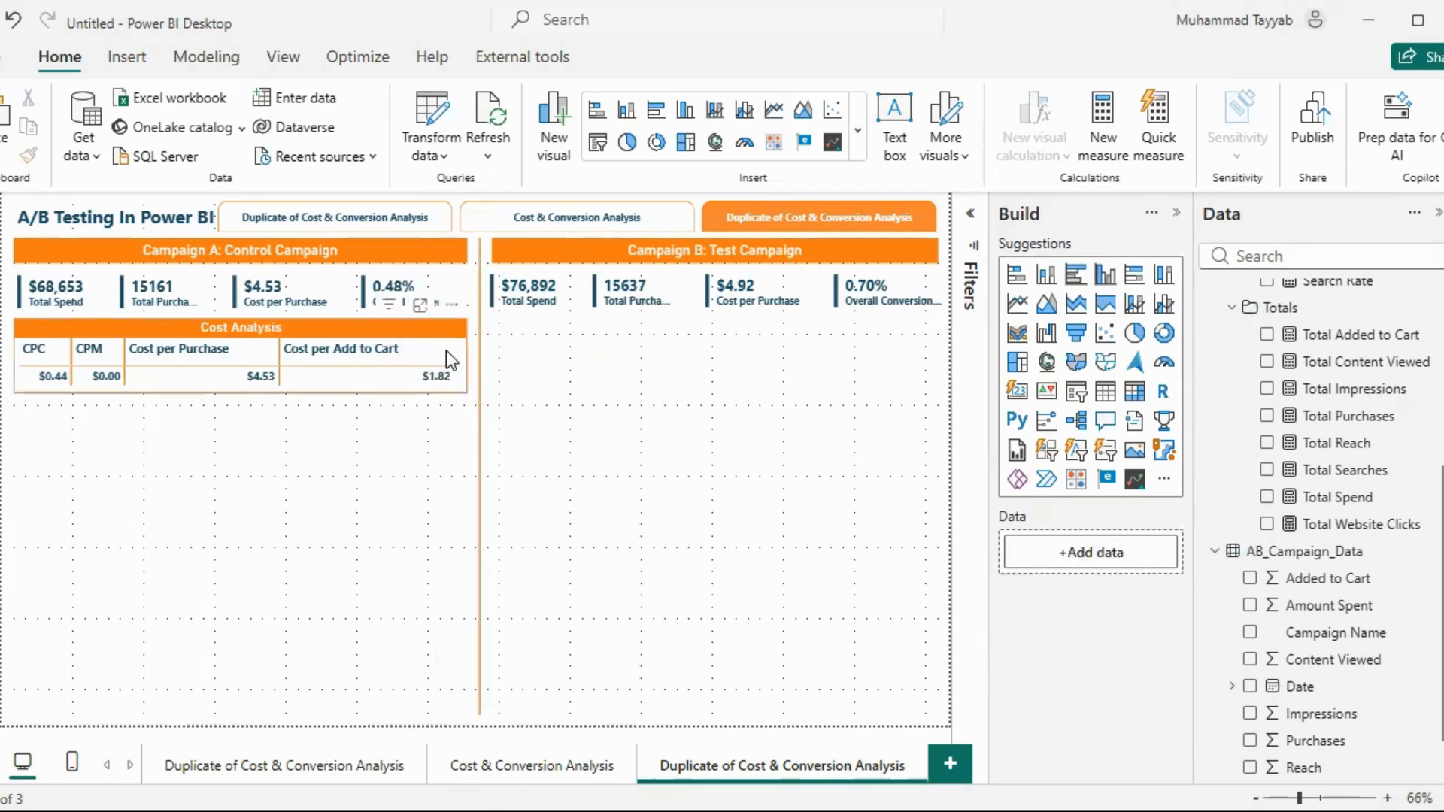
{"action": "left_click", "coordinate": [451, 304]}
{"action": "left_click", "coordinate": [516, 385]}
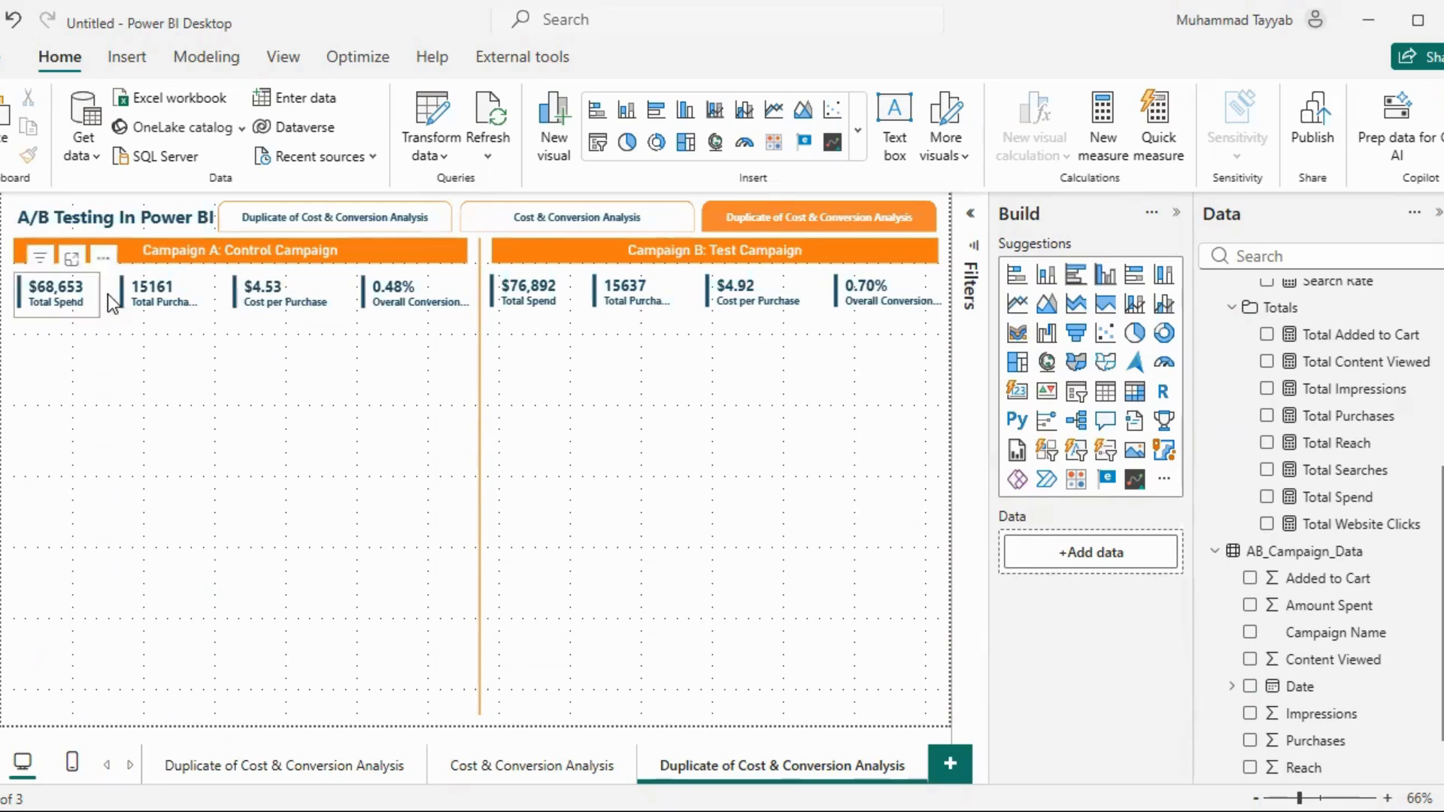
Remove Campaign A's Total Spend, Total Purchases, Cost per Purchase and Overall Conversion Rate cards from the new page
{"action": "left_click", "coordinate": [65, 291]}
{"action": "left_click", "coordinate": [148, 290], "text": "ctrl"}
{"action": "left_click", "coordinate": [259, 292], "text": "ctrl"}
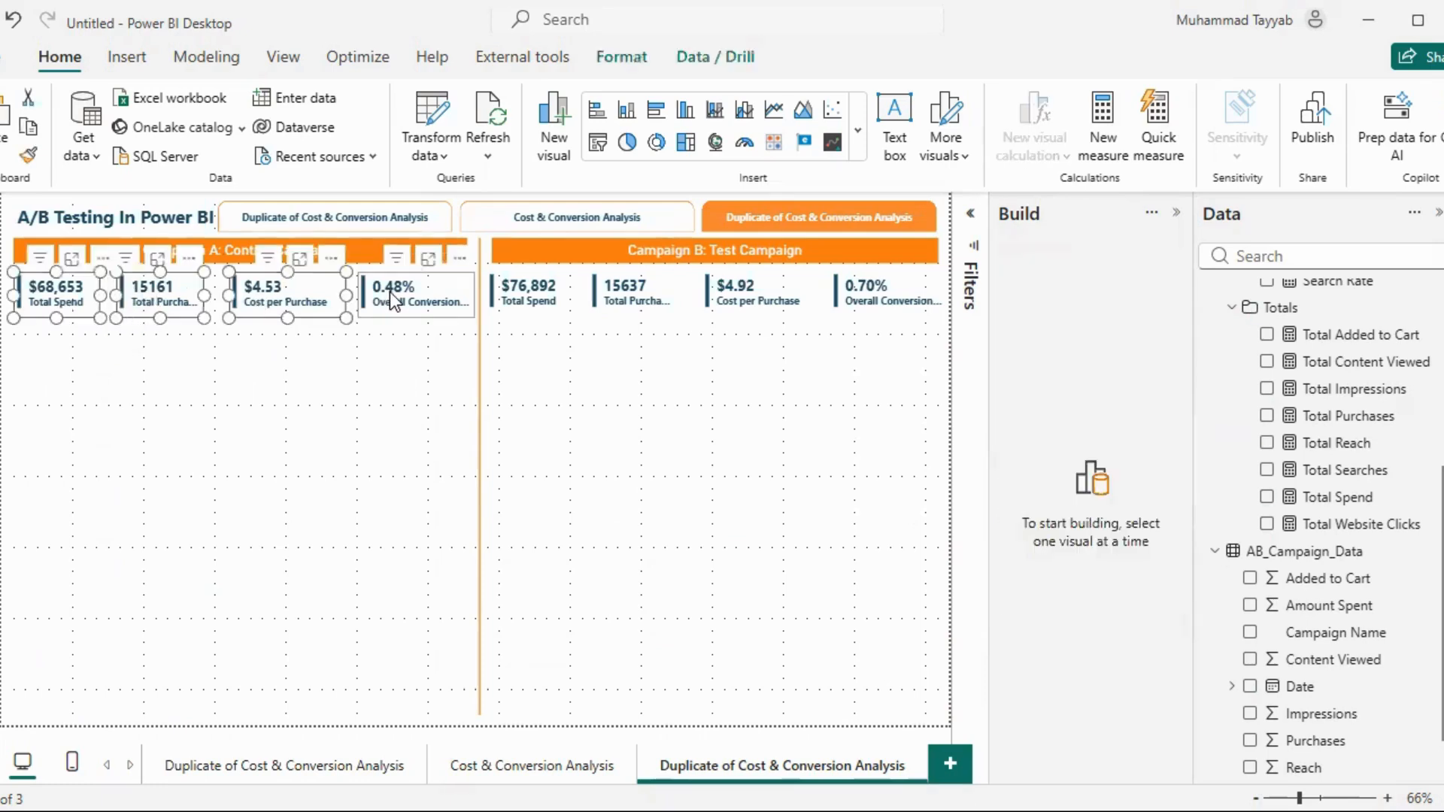
{"action": "left_click", "coordinate": [392, 292], "text": "ctrl"}
{"action": "key", "text": "Delete"}
Remove Campaign B's Total Spend, Total Purchases, Cost per Purchase and Overall Conversion Rate cards from the new page
{"action": "left_click", "coordinate": [562, 309]}
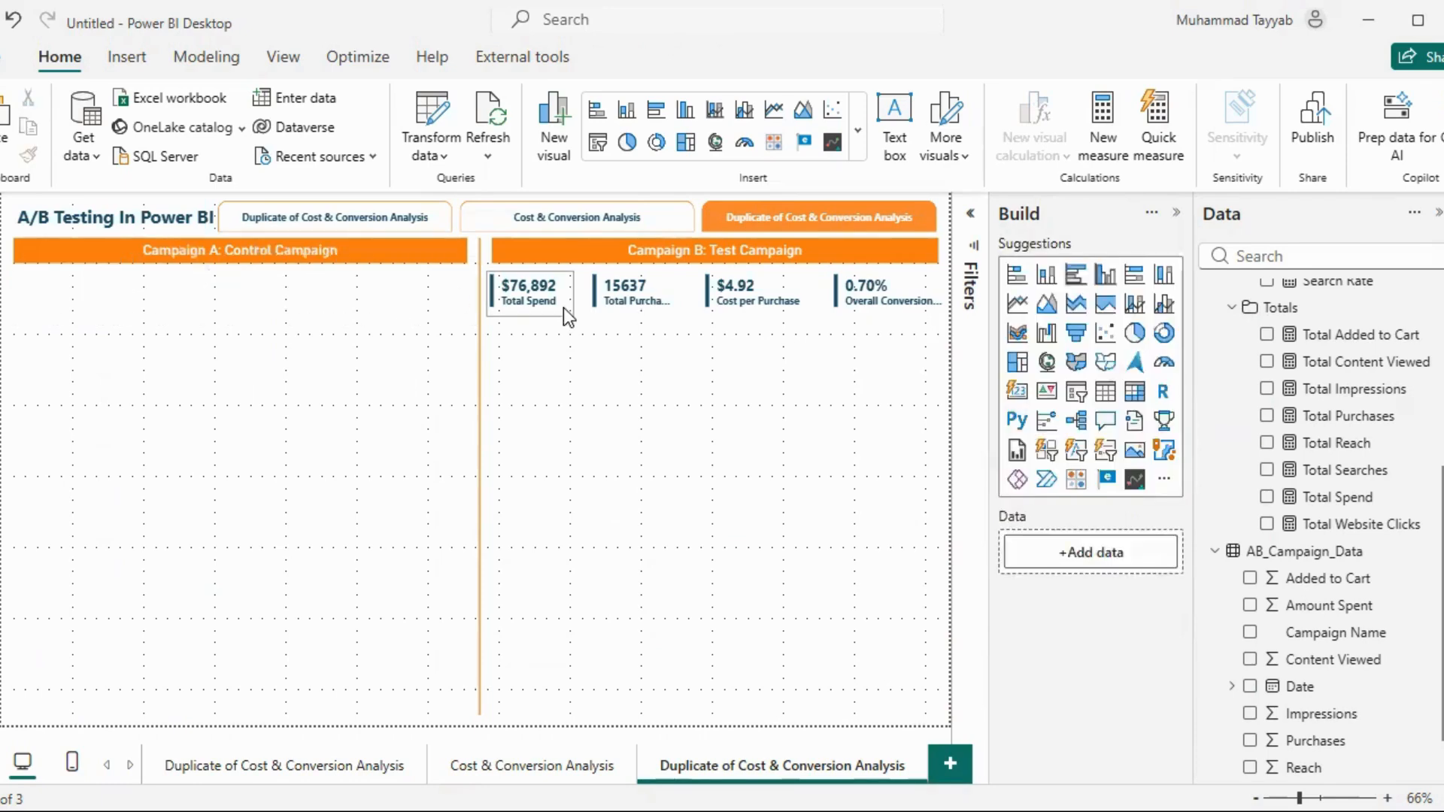
{"action": "left_click", "coordinate": [643, 295], "text": "ctrl"}
{"action": "left_click", "coordinate": [789, 289], "text": "ctrl"}
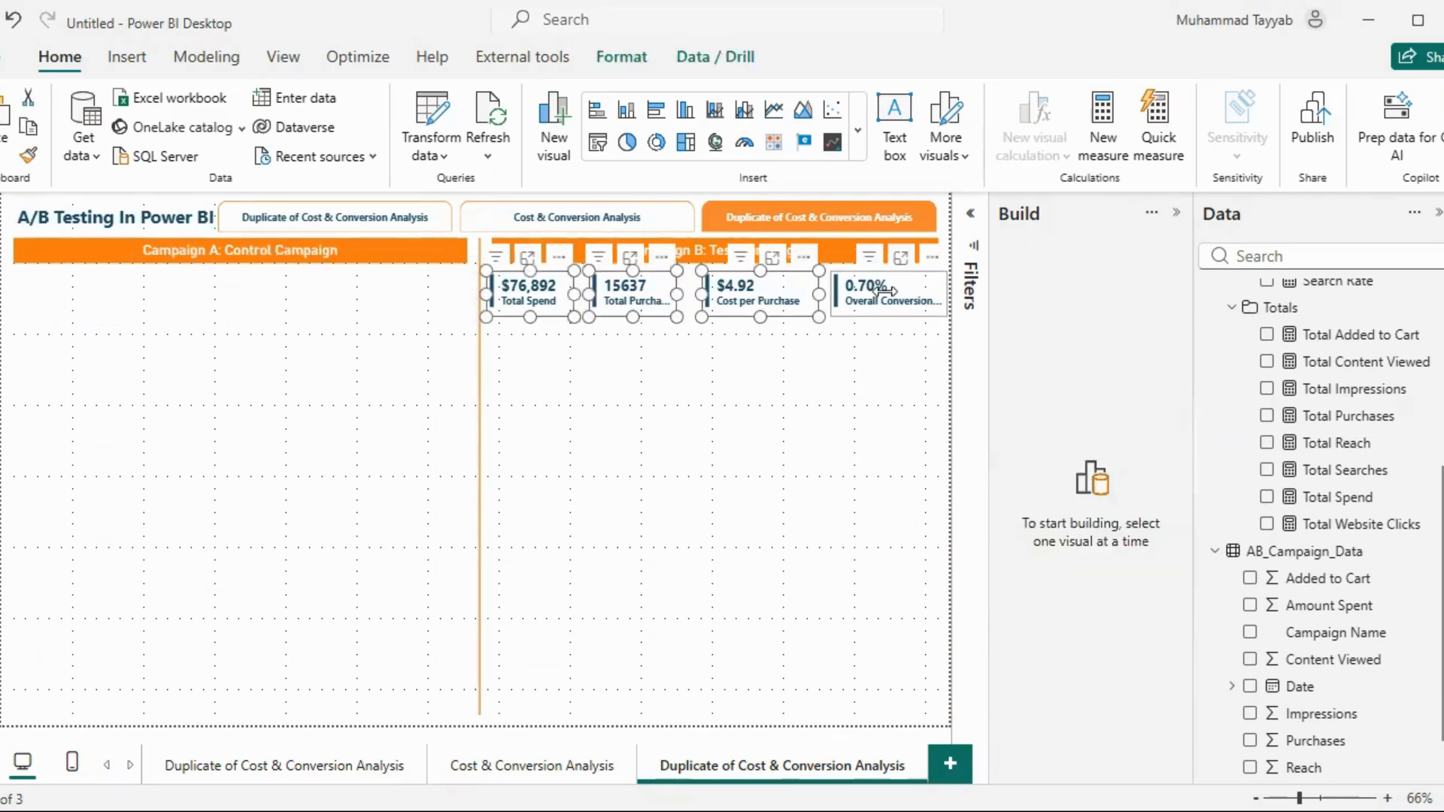
{"action": "left_click", "coordinate": [883, 294], "text": "ctrl"}
{"action": "key", "text": "Delete"}
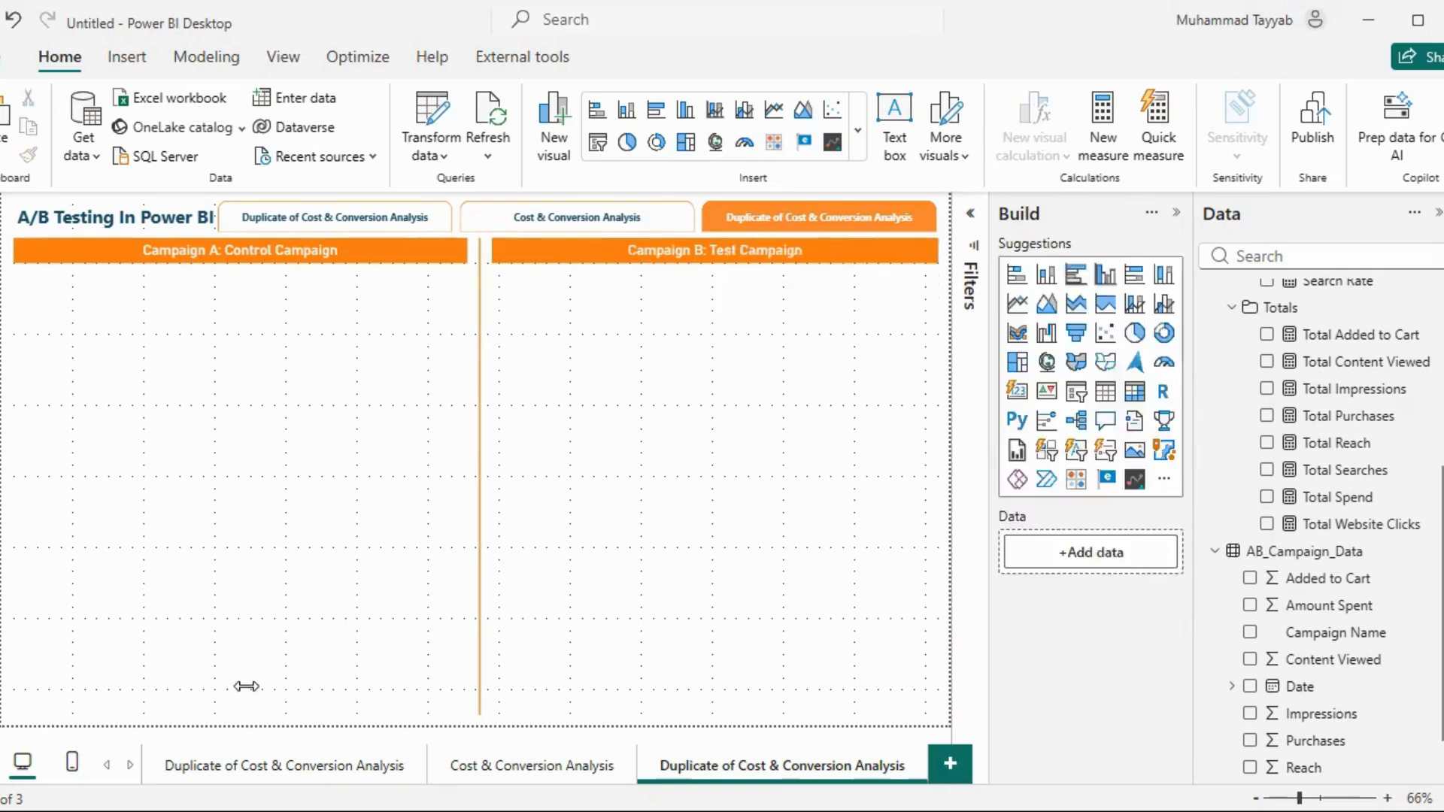
Rename the duplicated page holding the Funnel Analysis charts as Funnel Comparison
{"action": "left_click", "coordinate": [263, 761]}
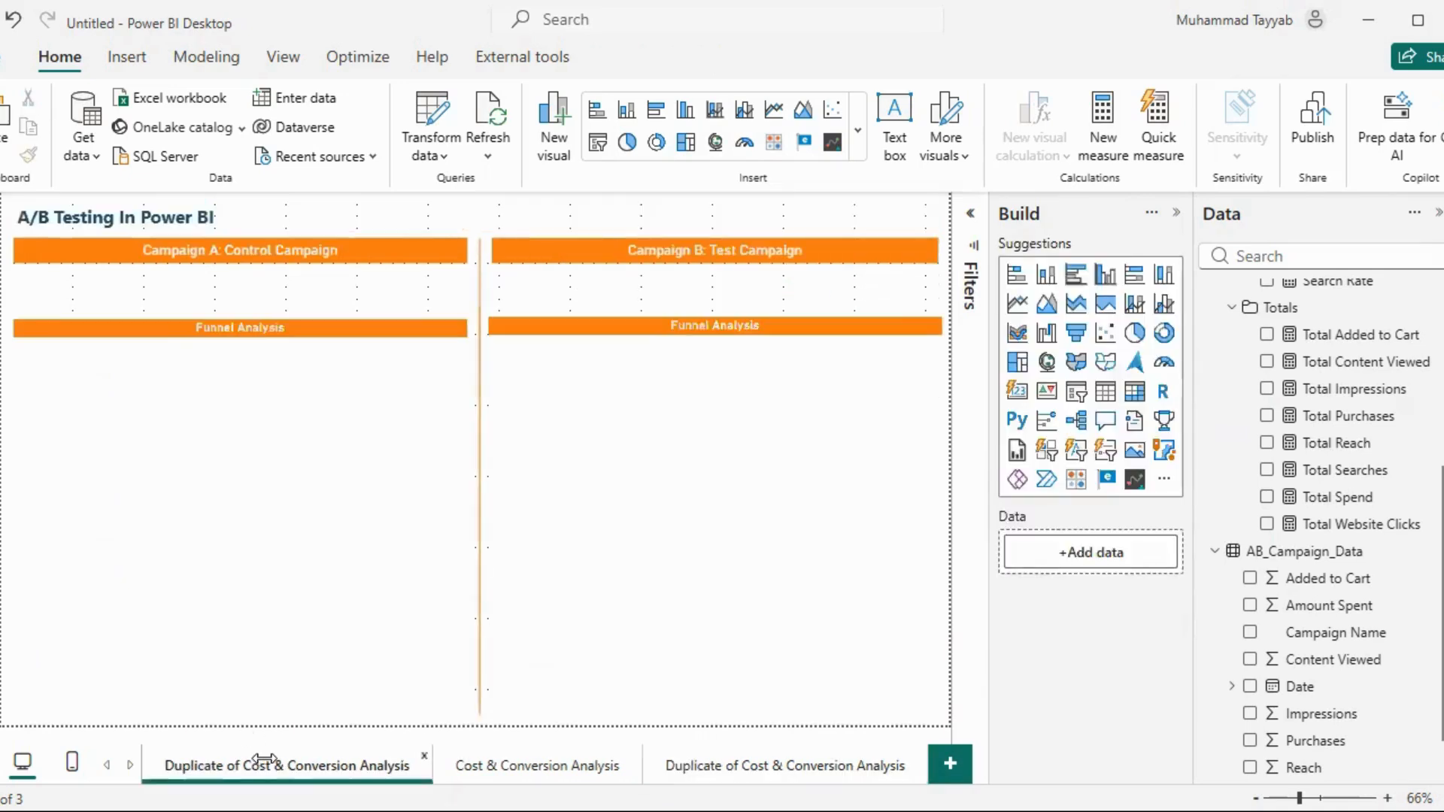
{"action": "double_click", "coordinate": [245, 763]}
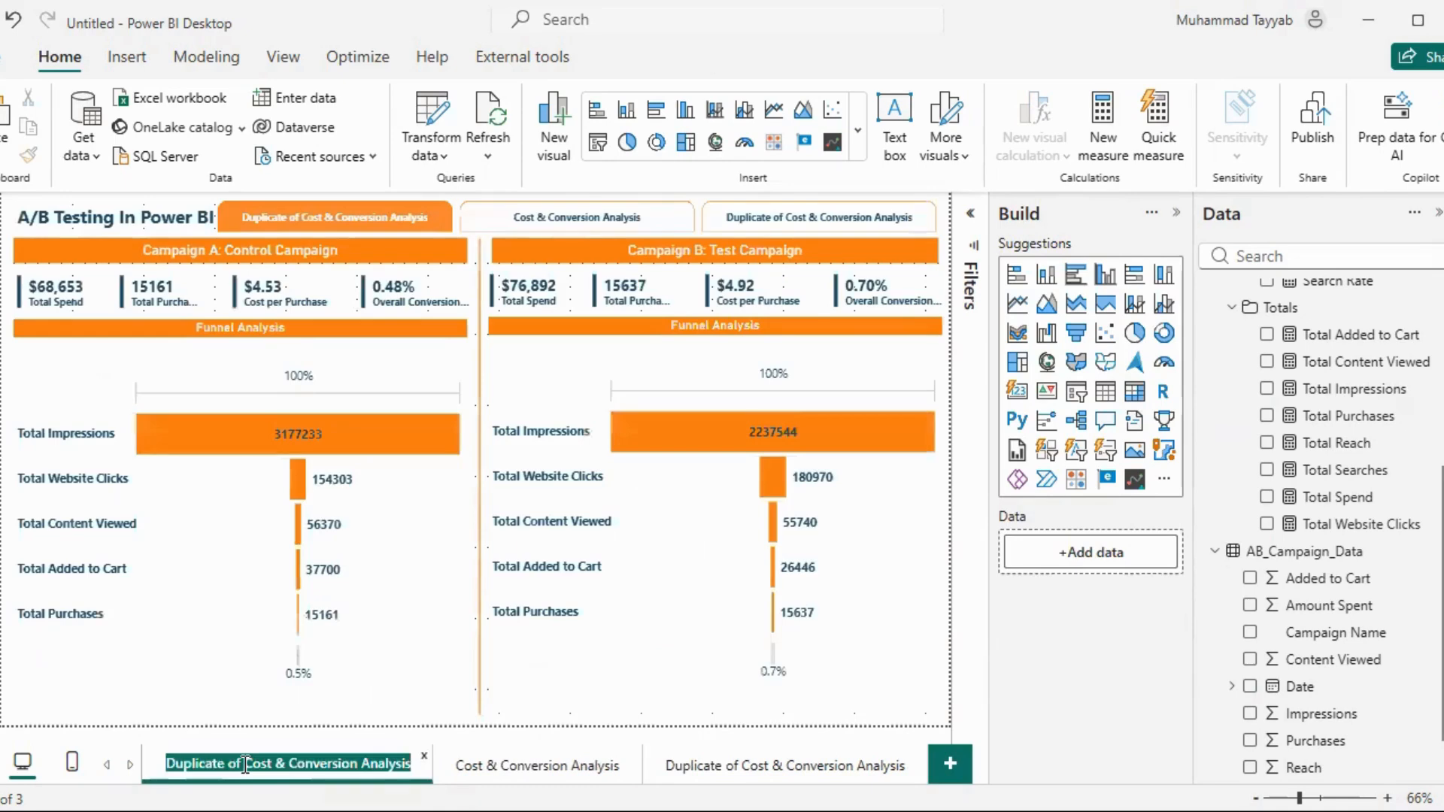
{"action": "type", "text": "Funnel COm"}
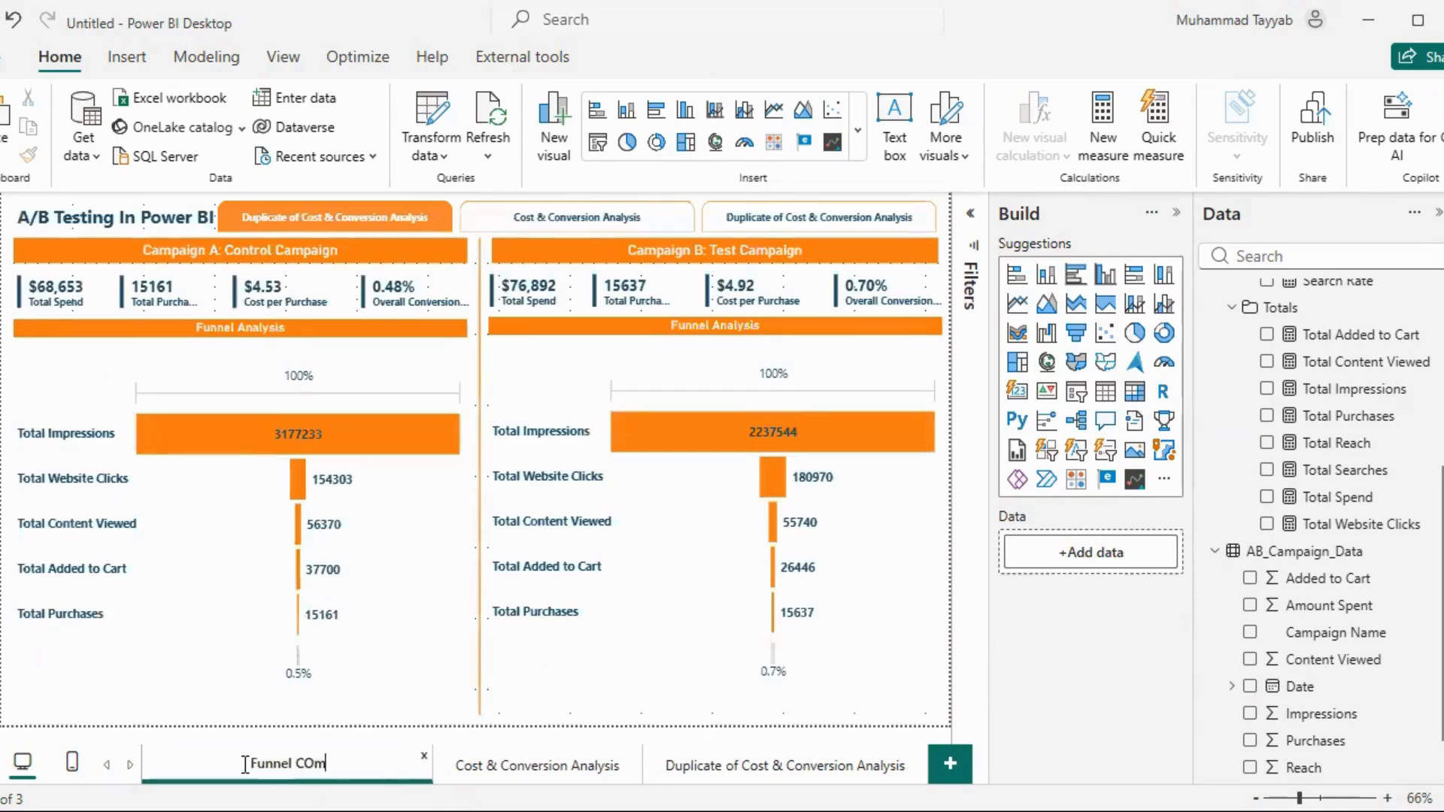
{"action": "key", "text": "BackSpace"}
{"action": "key", "text": "BackSpace"}
{"action": "type", "text": "omparison"}
{"action": "key", "text": "Return"}
Rename the third page, cleared of its charts, tables and cards, as Decision Summary
{"action": "left_click", "coordinate": [741, 767]}
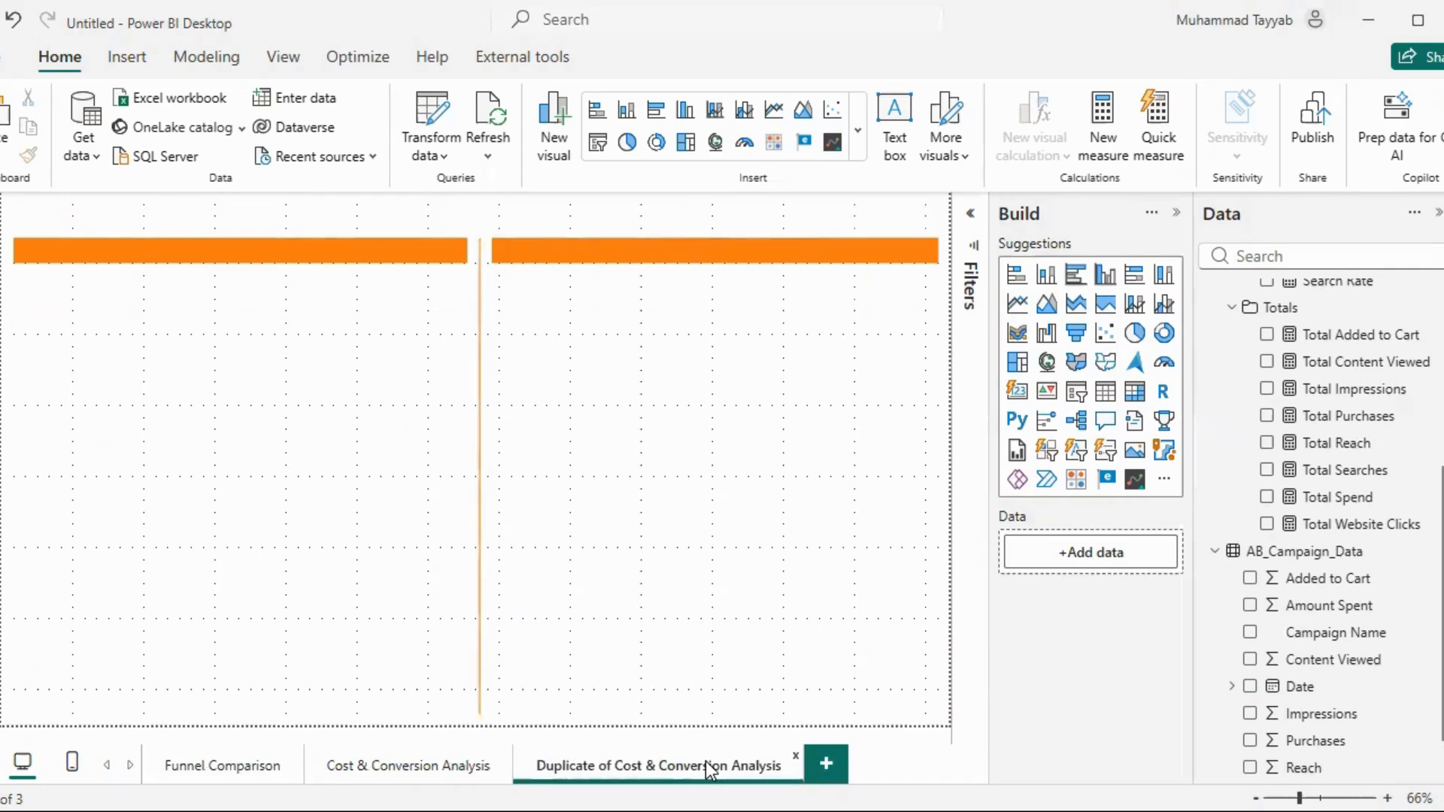
{"action": "double_click", "coordinate": [707, 767]}
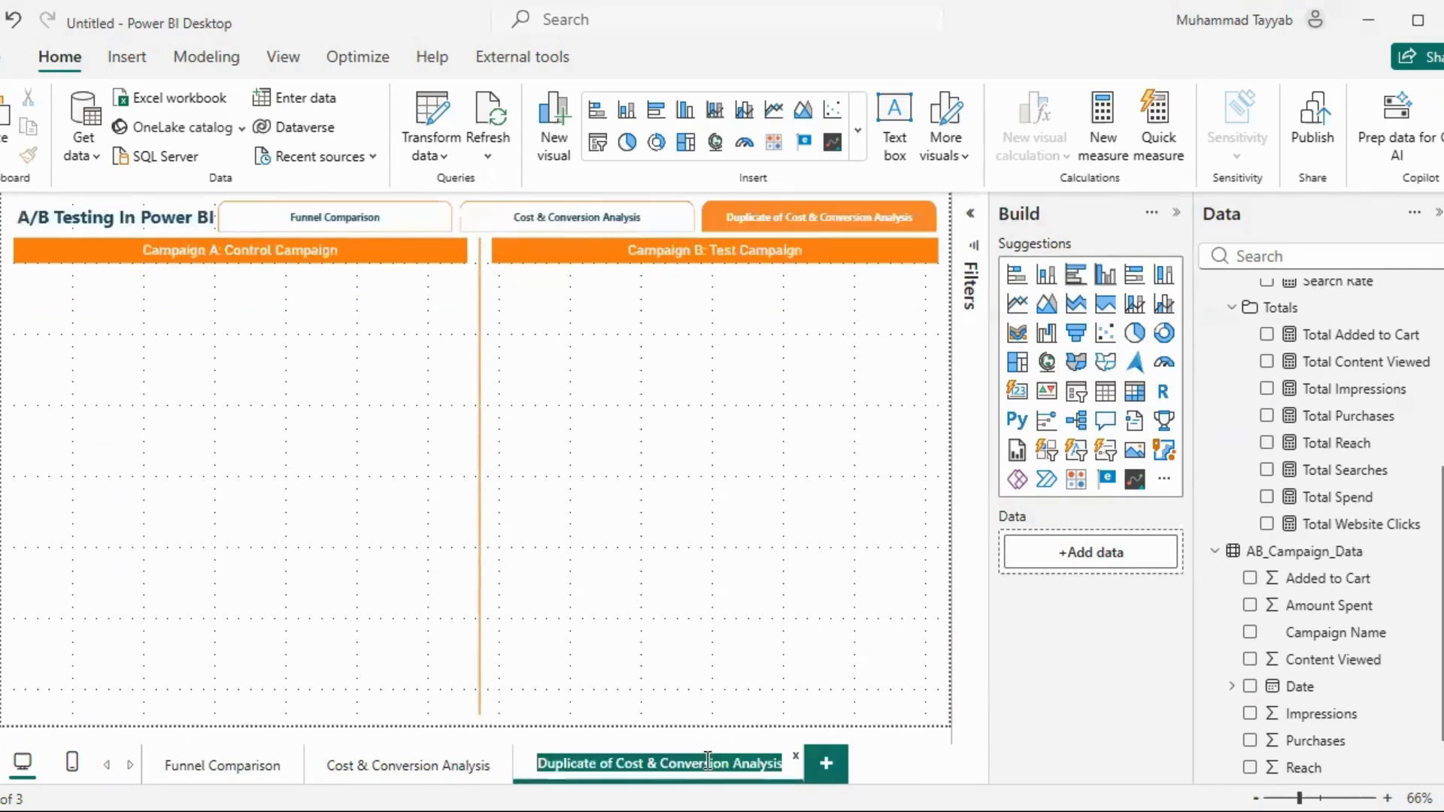
{"action": "type", "text": "Decision SUmma"}
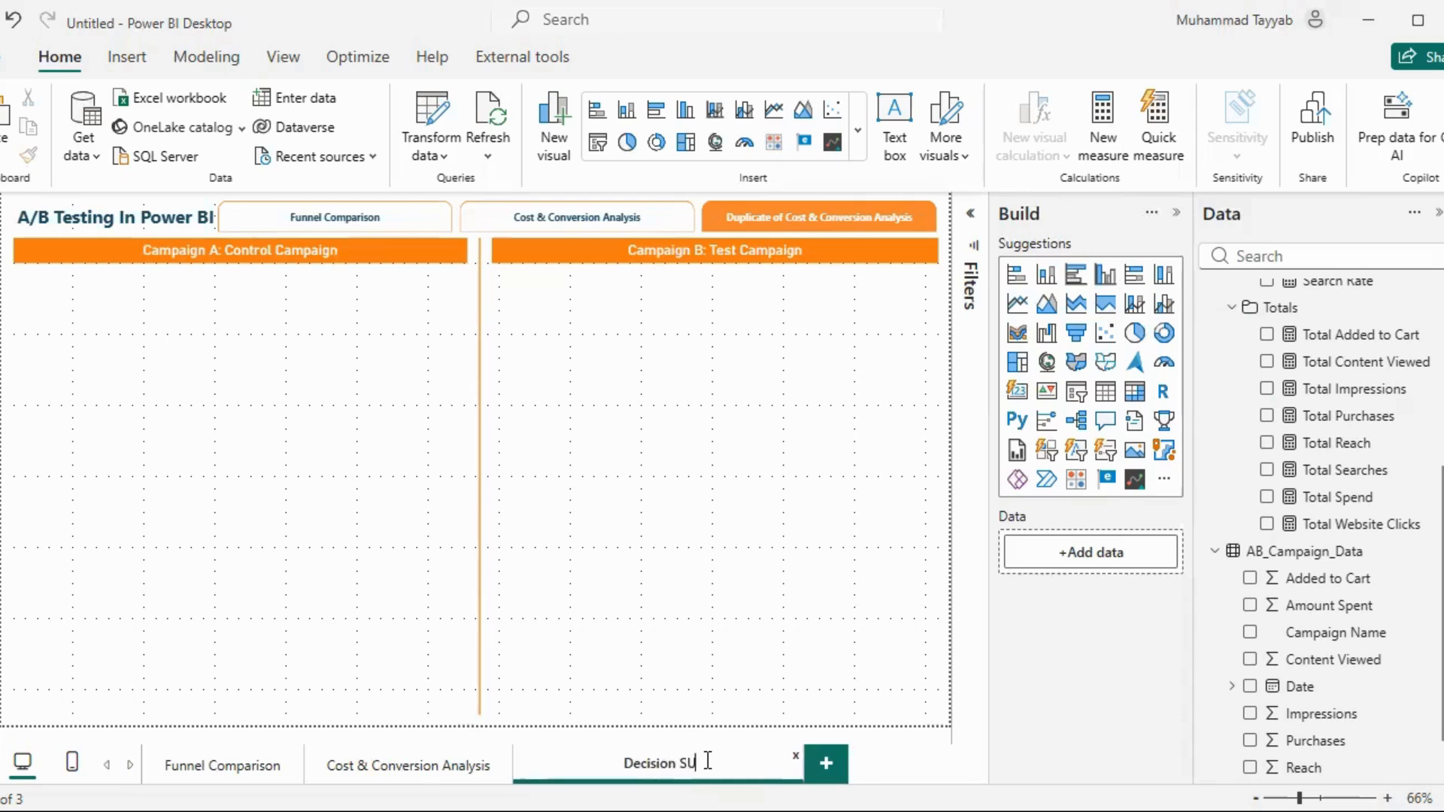
{"action": "key", "text": "BackSpace"}
{"action": "key", "text": "BackSpace"}
{"action": "key", "text": "BackSpace"}
{"action": "key", "text": "BackSpace"}
{"action": "type", "text": "ummary"}
{"action": "key", "text": "Return"}
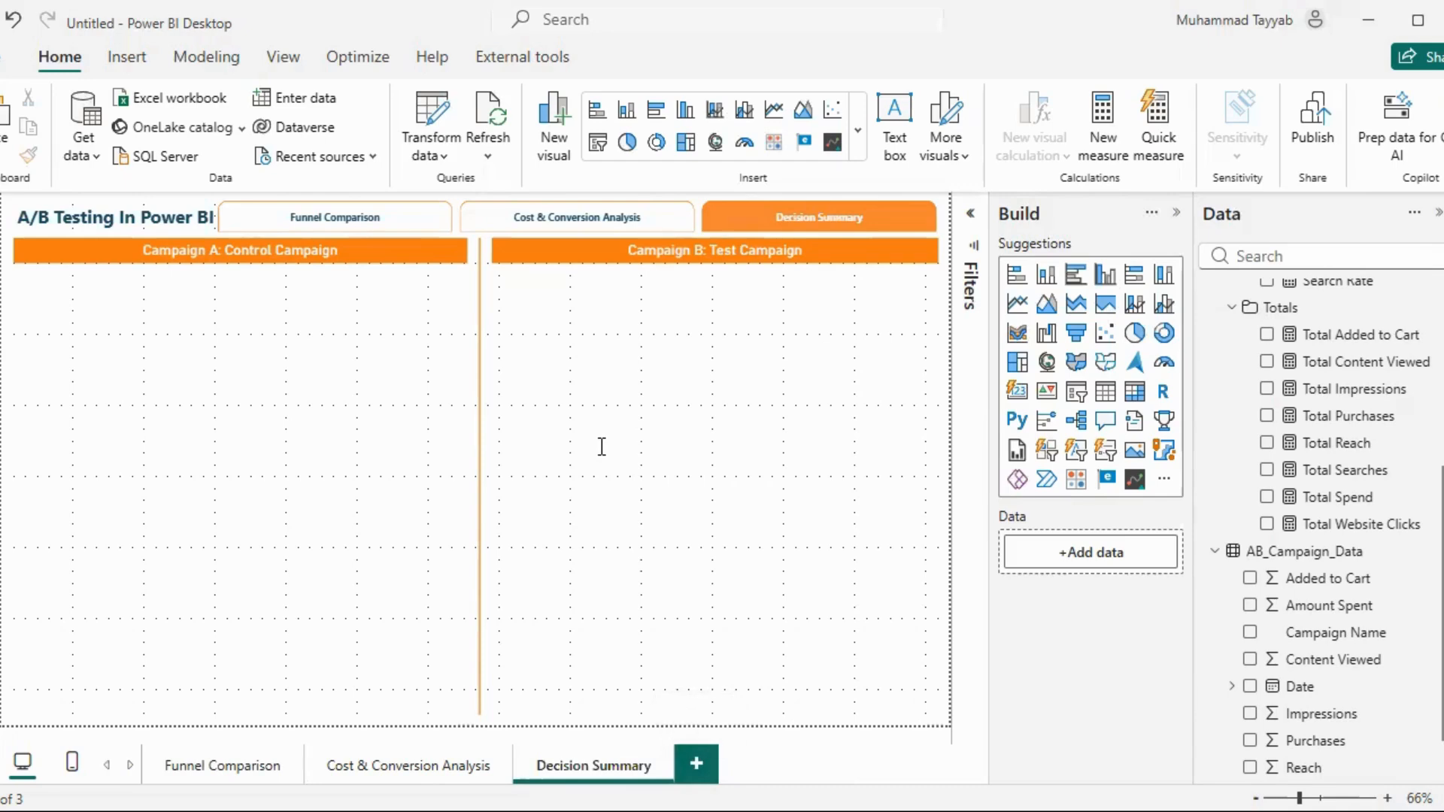
Paste the prepared summary text boxes under the Campaign A and Campaign B headers, then deselect them
{"action": "key", "text": "ctrl+v"}
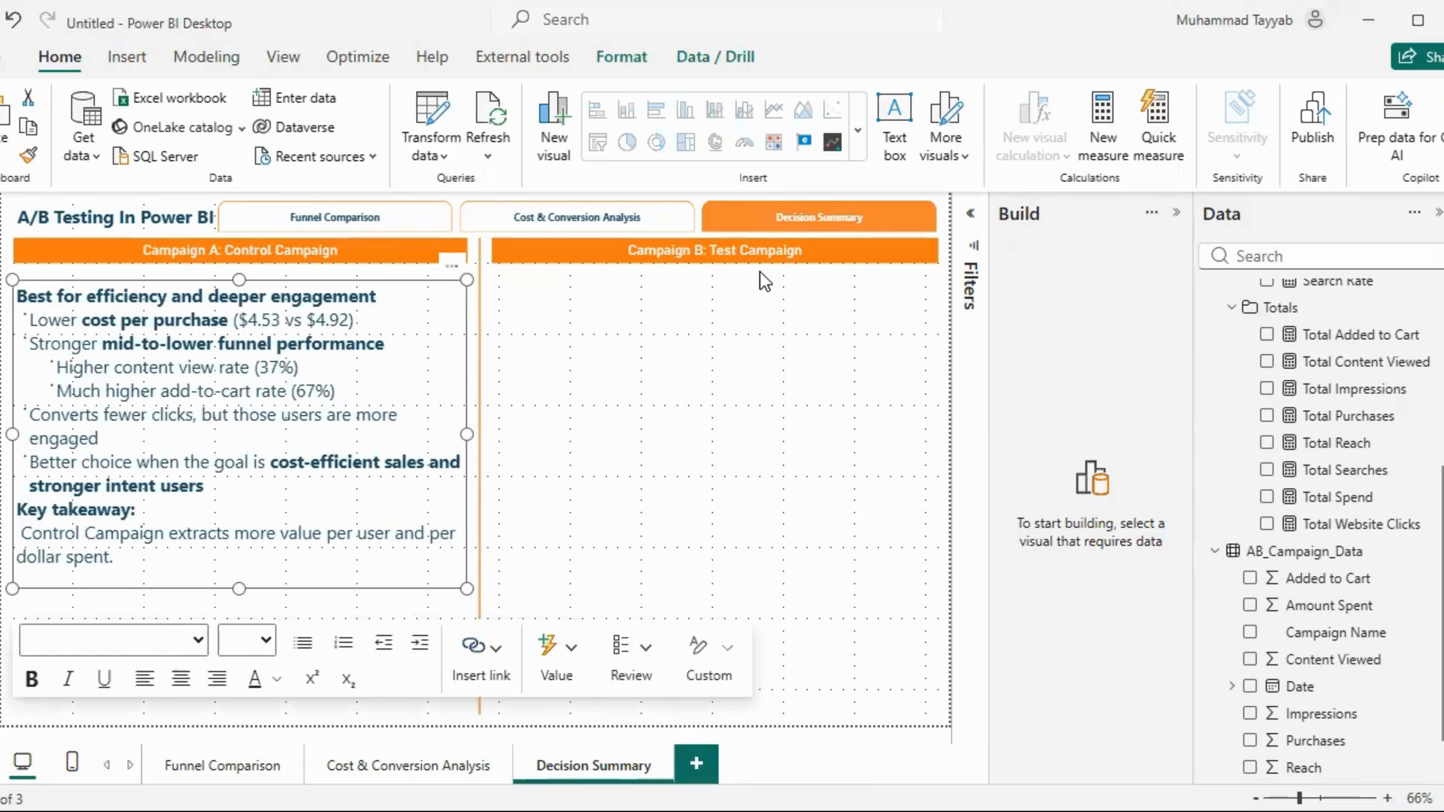
{"action": "left_click", "coordinate": [697, 355]}
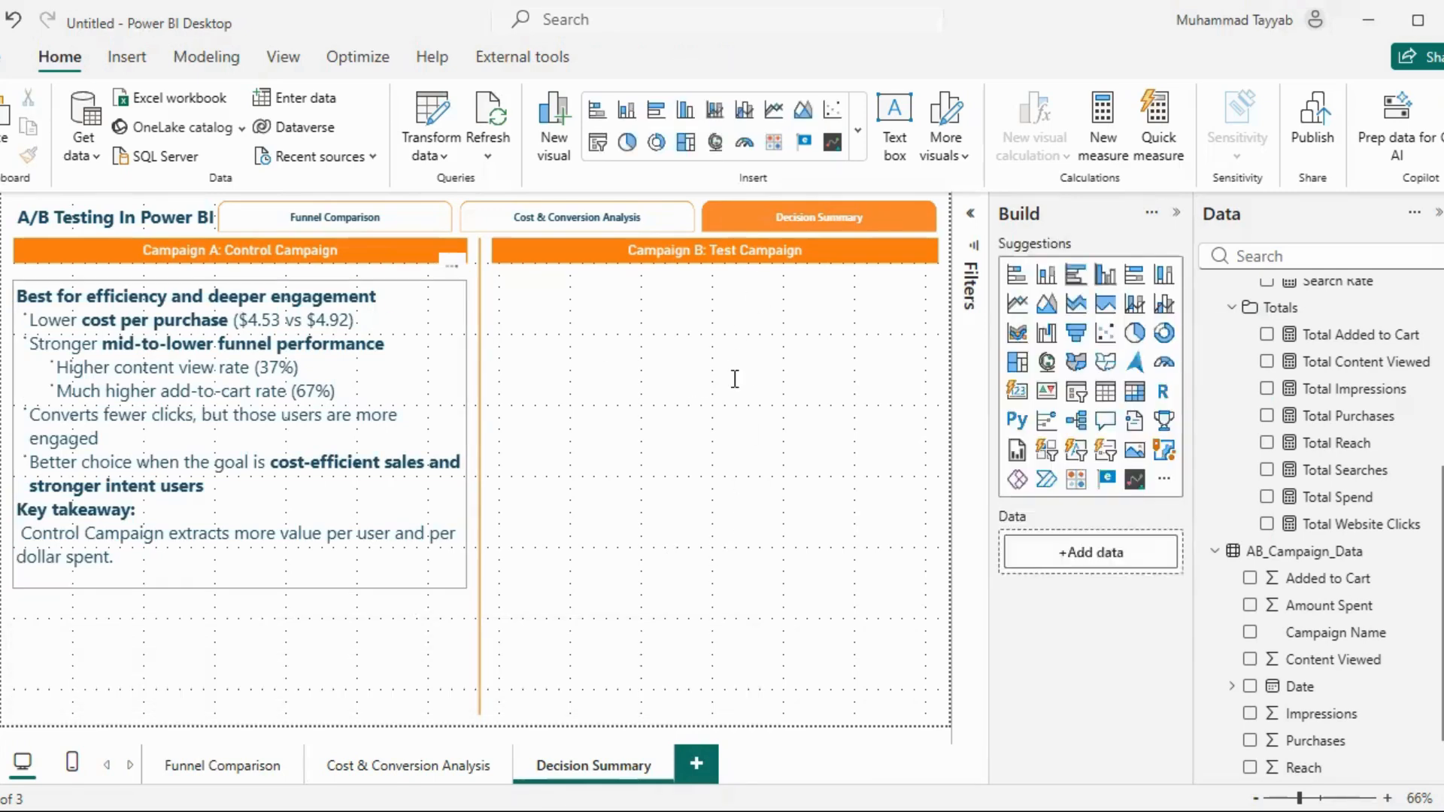
{"action": "key", "text": "ctrl+v"}
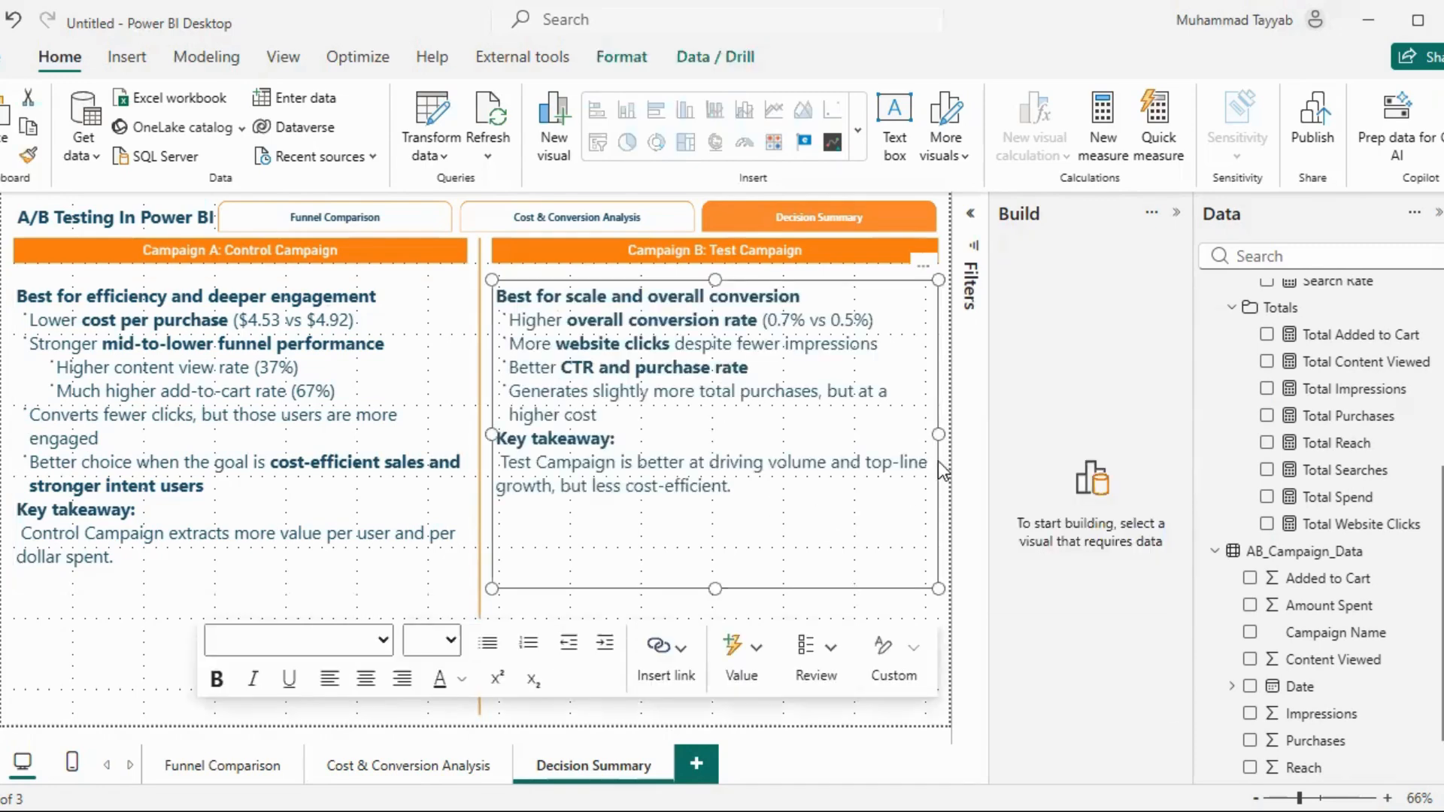
{"action": "left_click", "coordinate": [209, 378]}
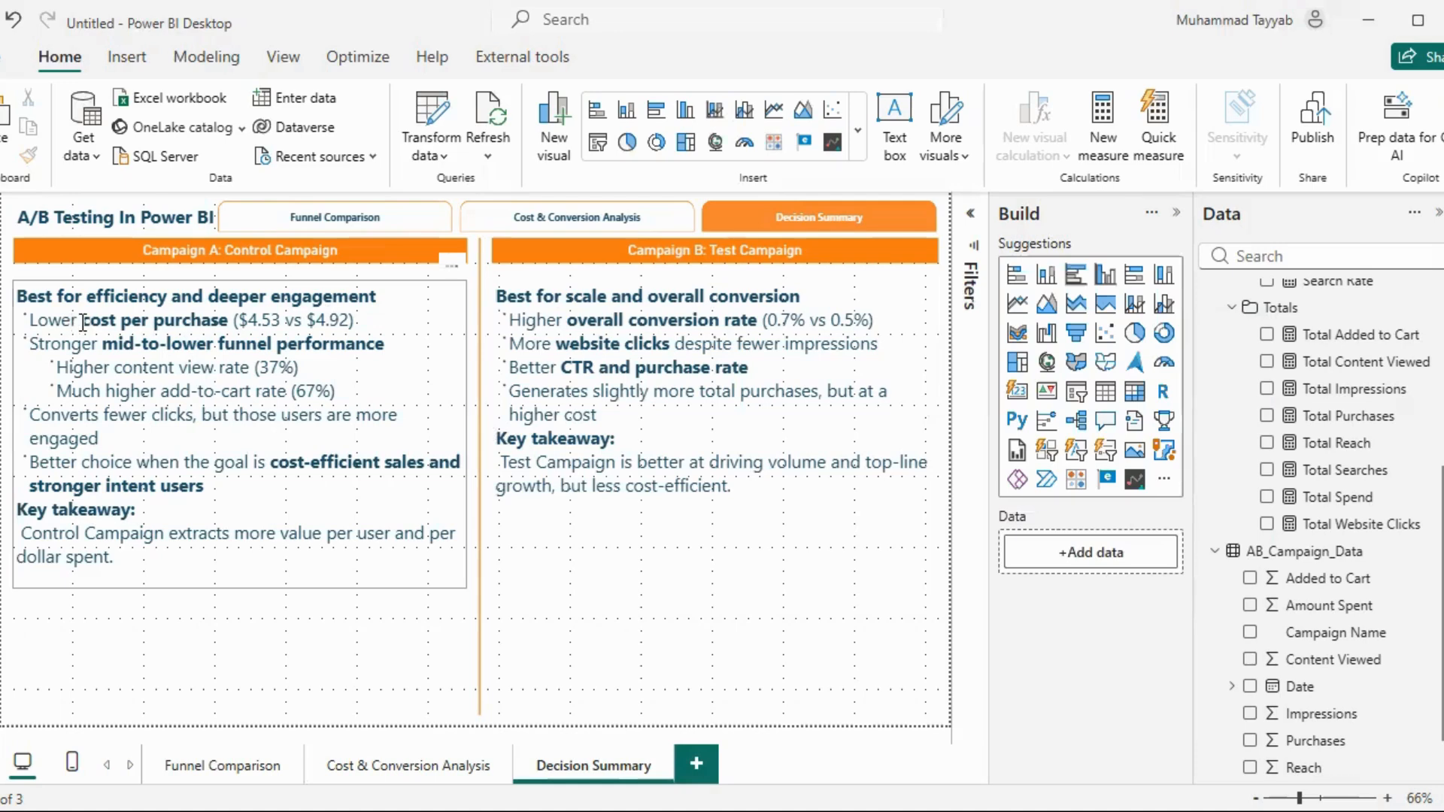
{"action": "left_click", "coordinate": [237, 267]}
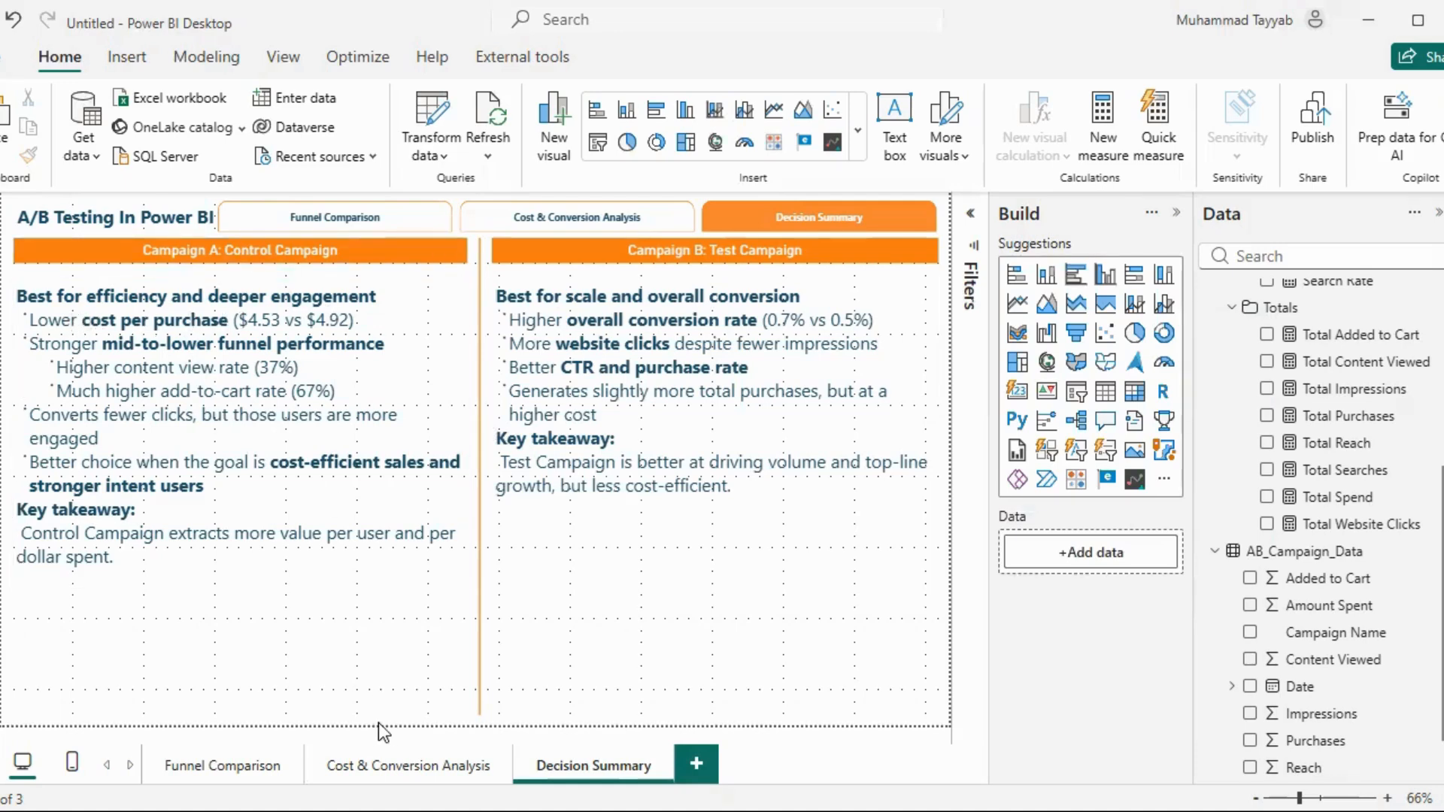
Check both campaigns' Decision Summary statements against the figures on the Cost & Conversion Analysis and Funnel Comparison pages
{"action": "left_click", "coordinate": [373, 768]}
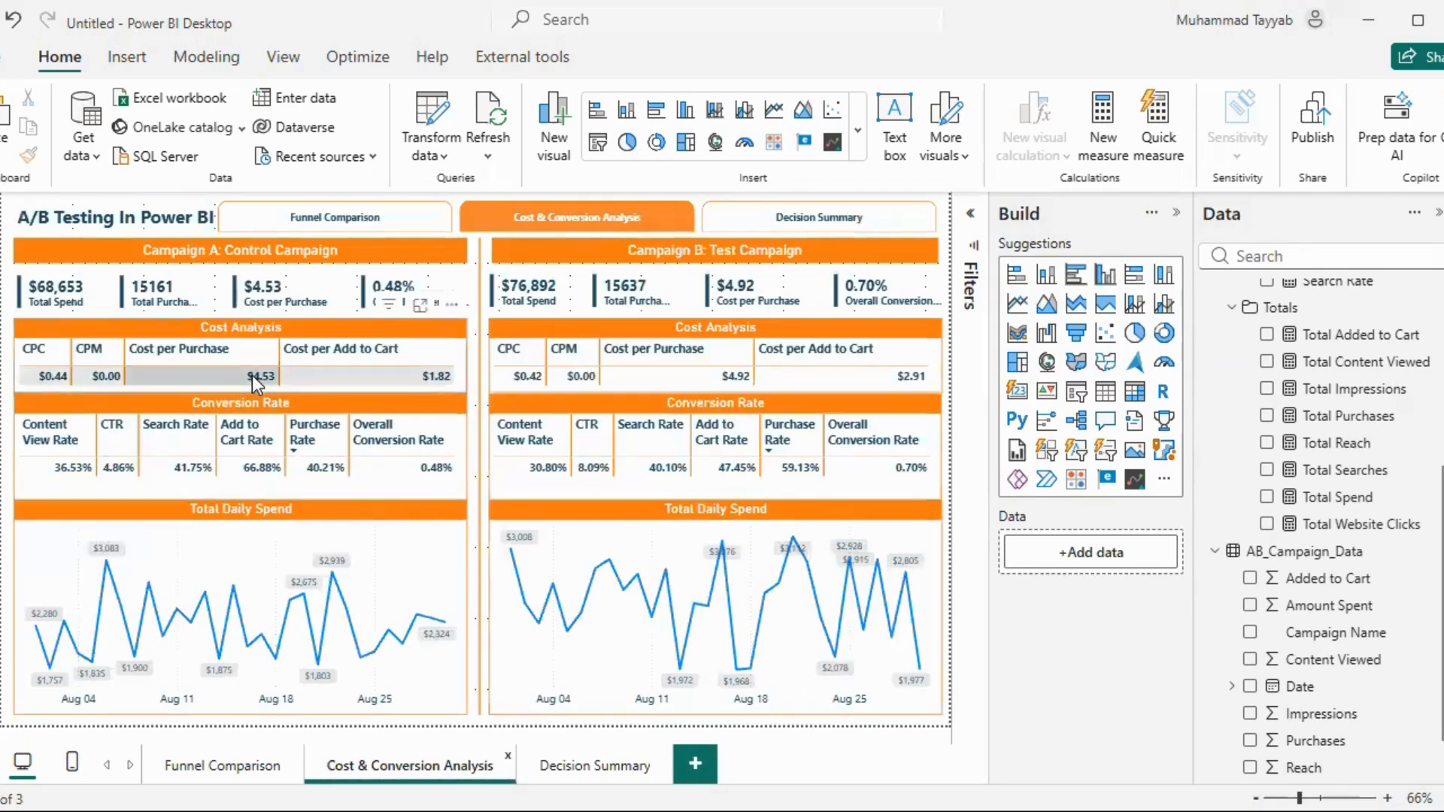
{"action": "left_click", "coordinate": [592, 769]}
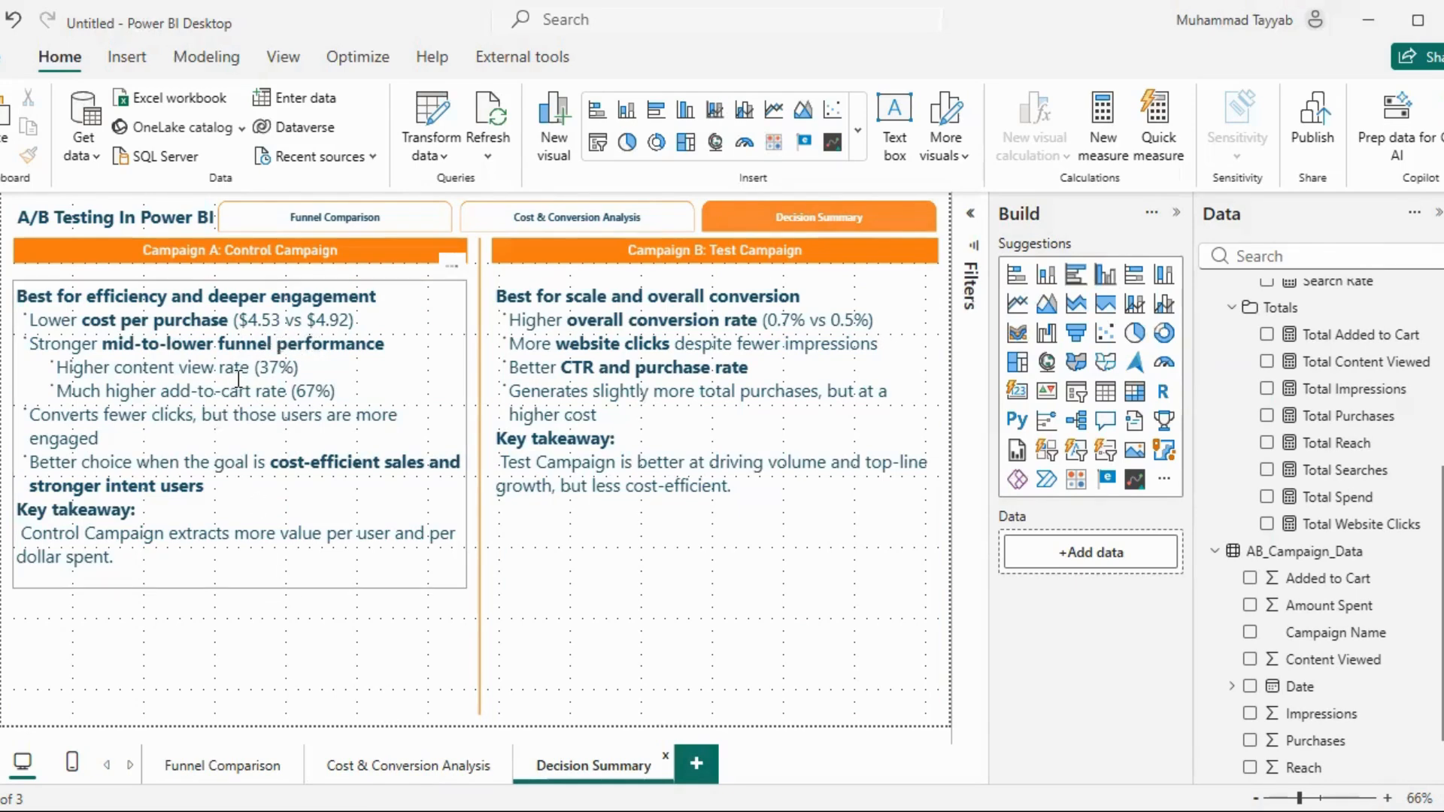
{"action": "left_click", "coordinate": [403, 778]}
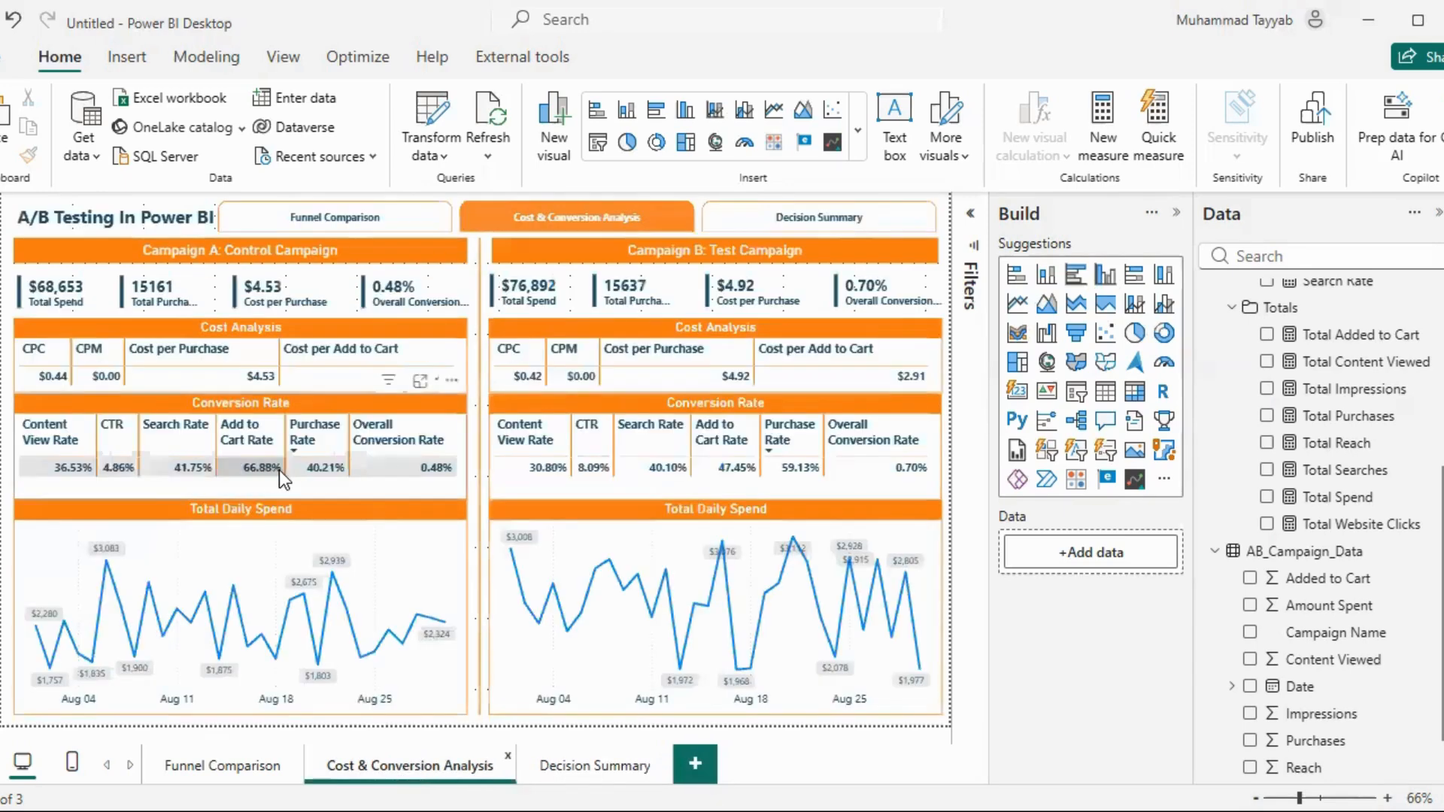
{"action": "left_click", "coordinate": [256, 766]}
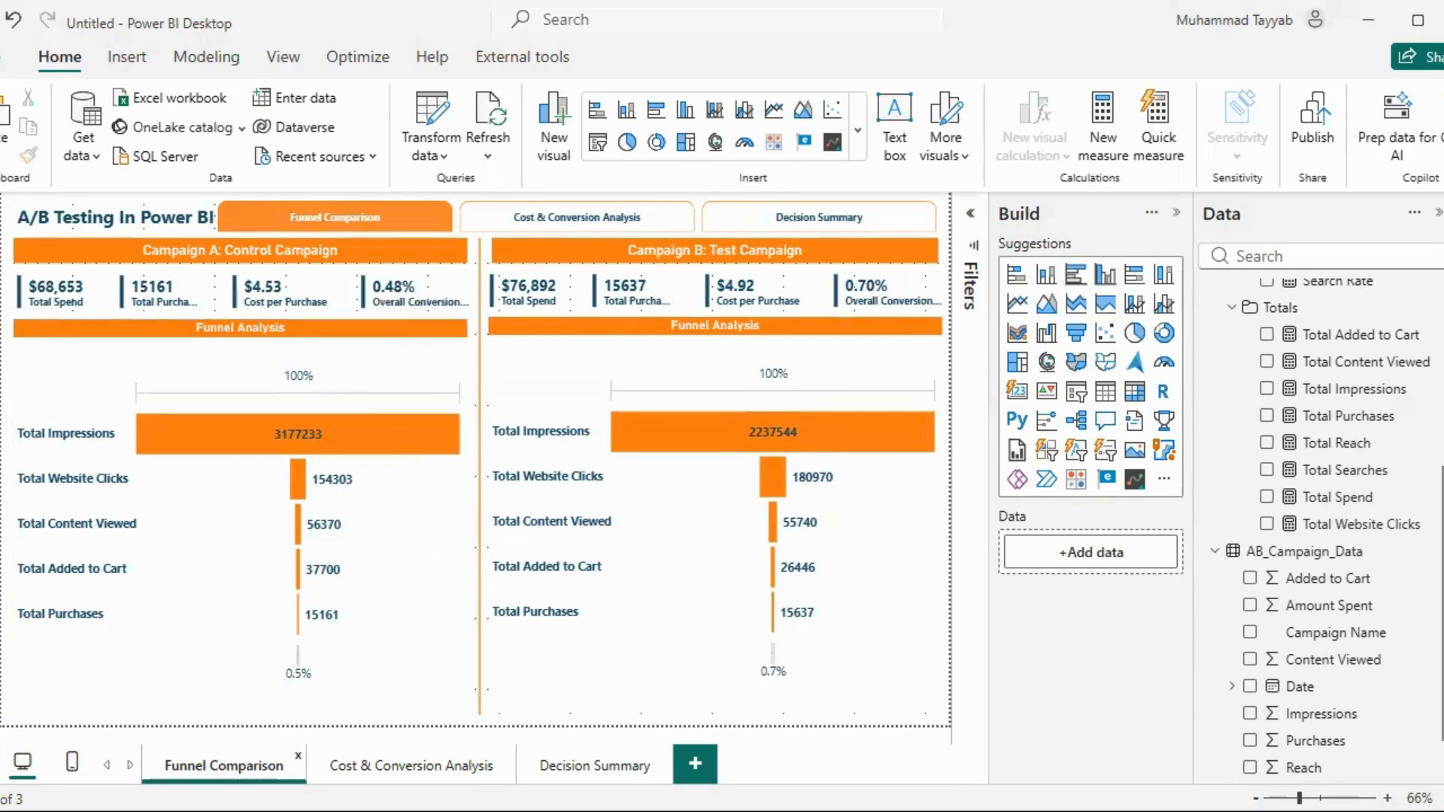
{"action": "left_click", "coordinate": [570, 753]}
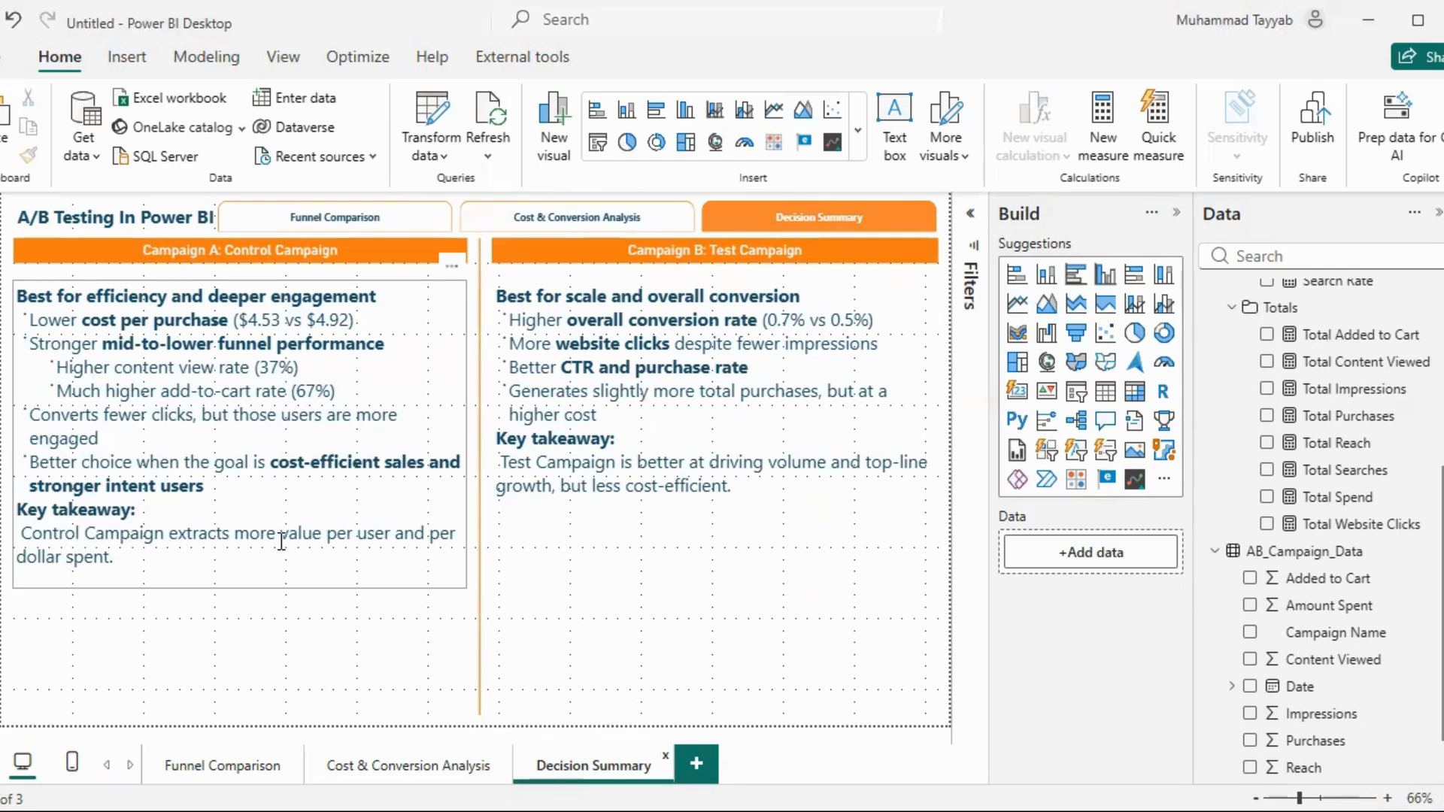
{"action": "left_click", "coordinate": [331, 670]}
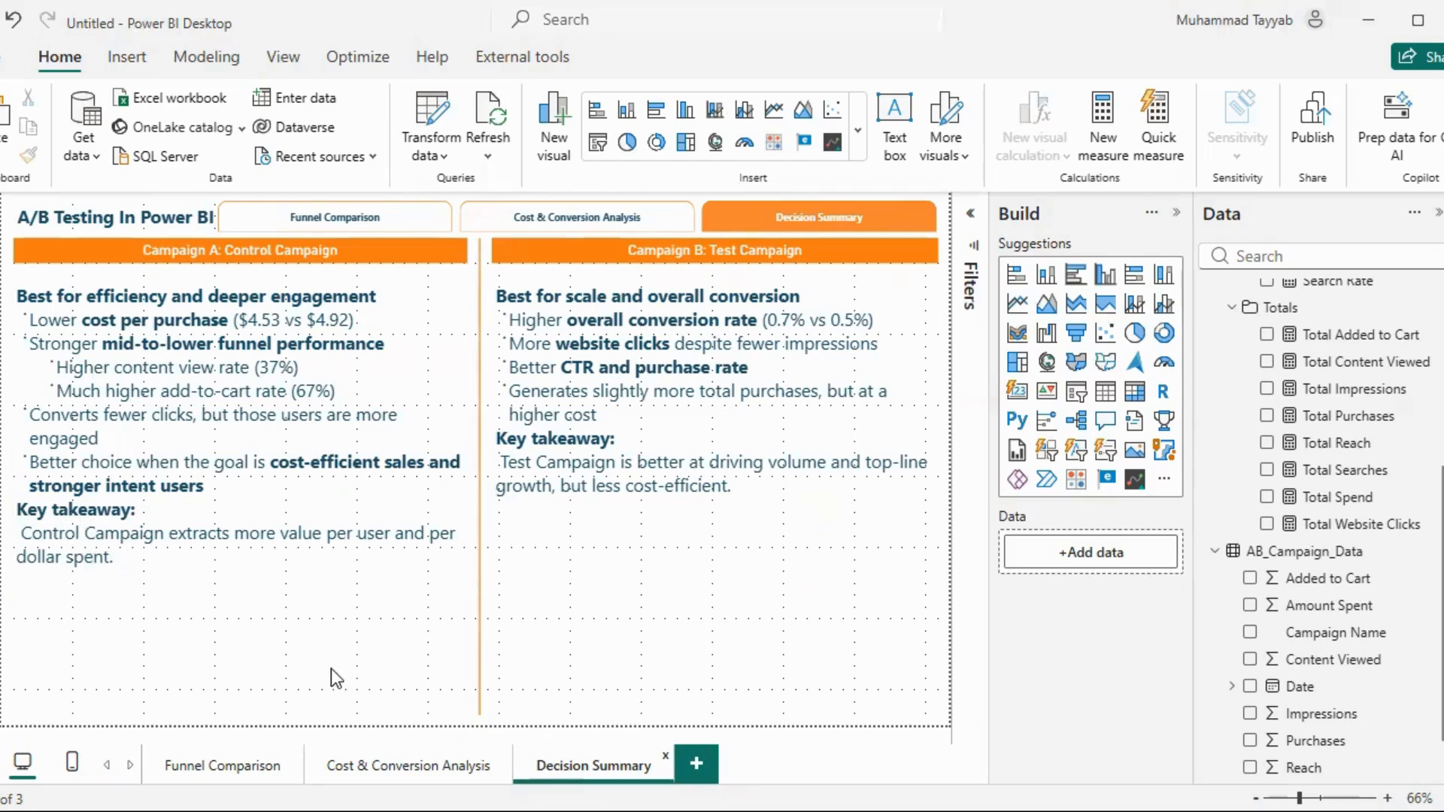
{"action": "left_click", "coordinate": [385, 769]}
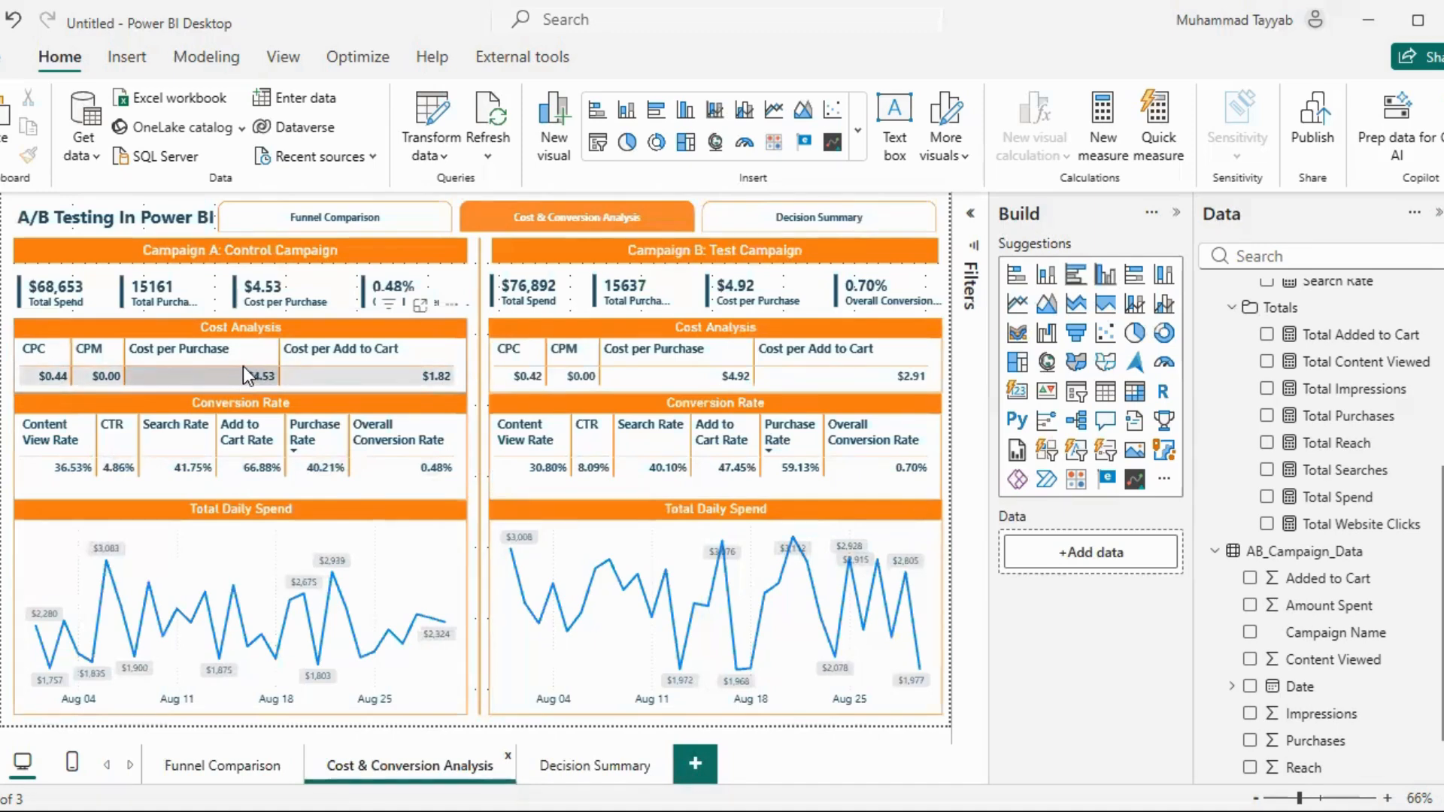
{"action": "left_click", "coordinate": [583, 766]}
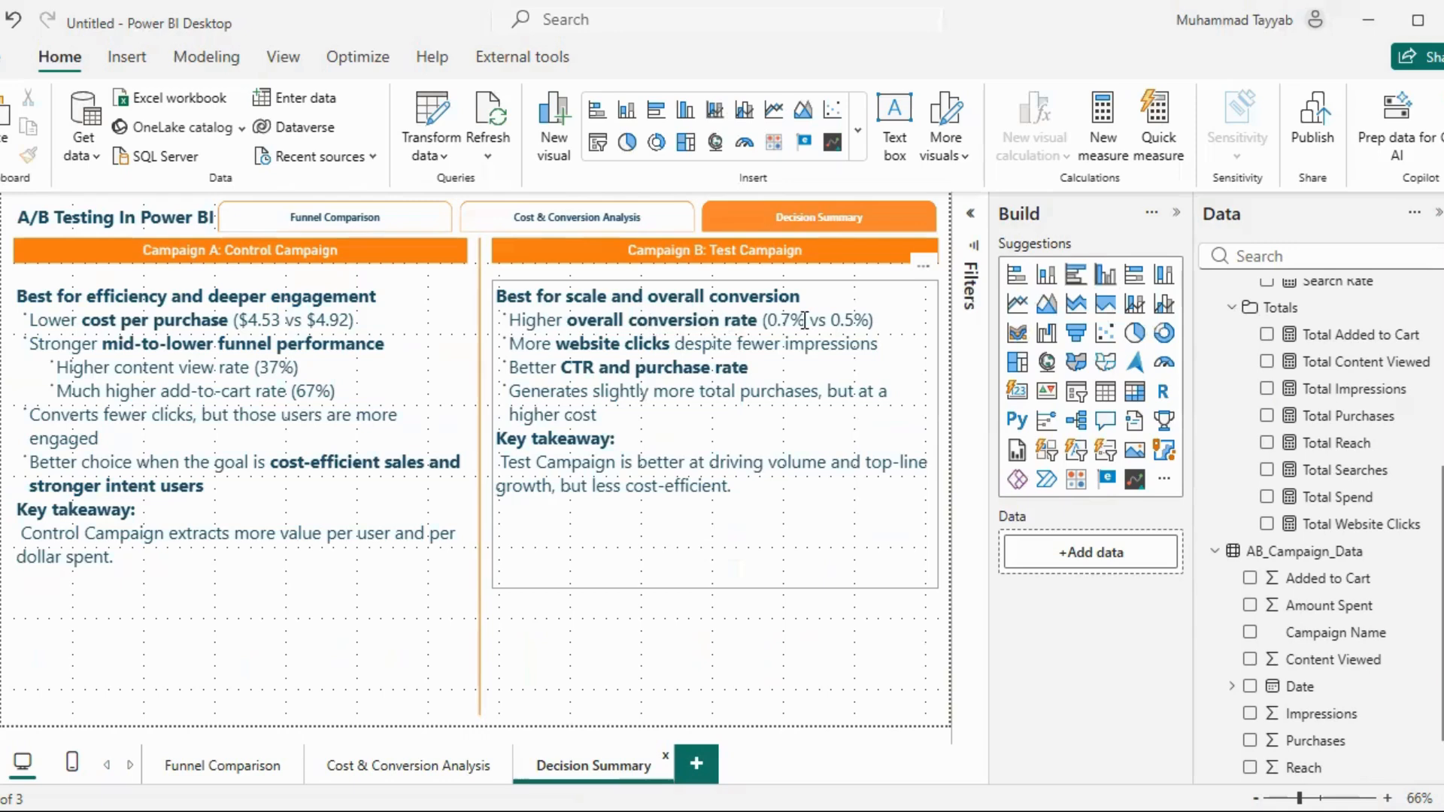
{"action": "left_click", "coordinate": [399, 766]}
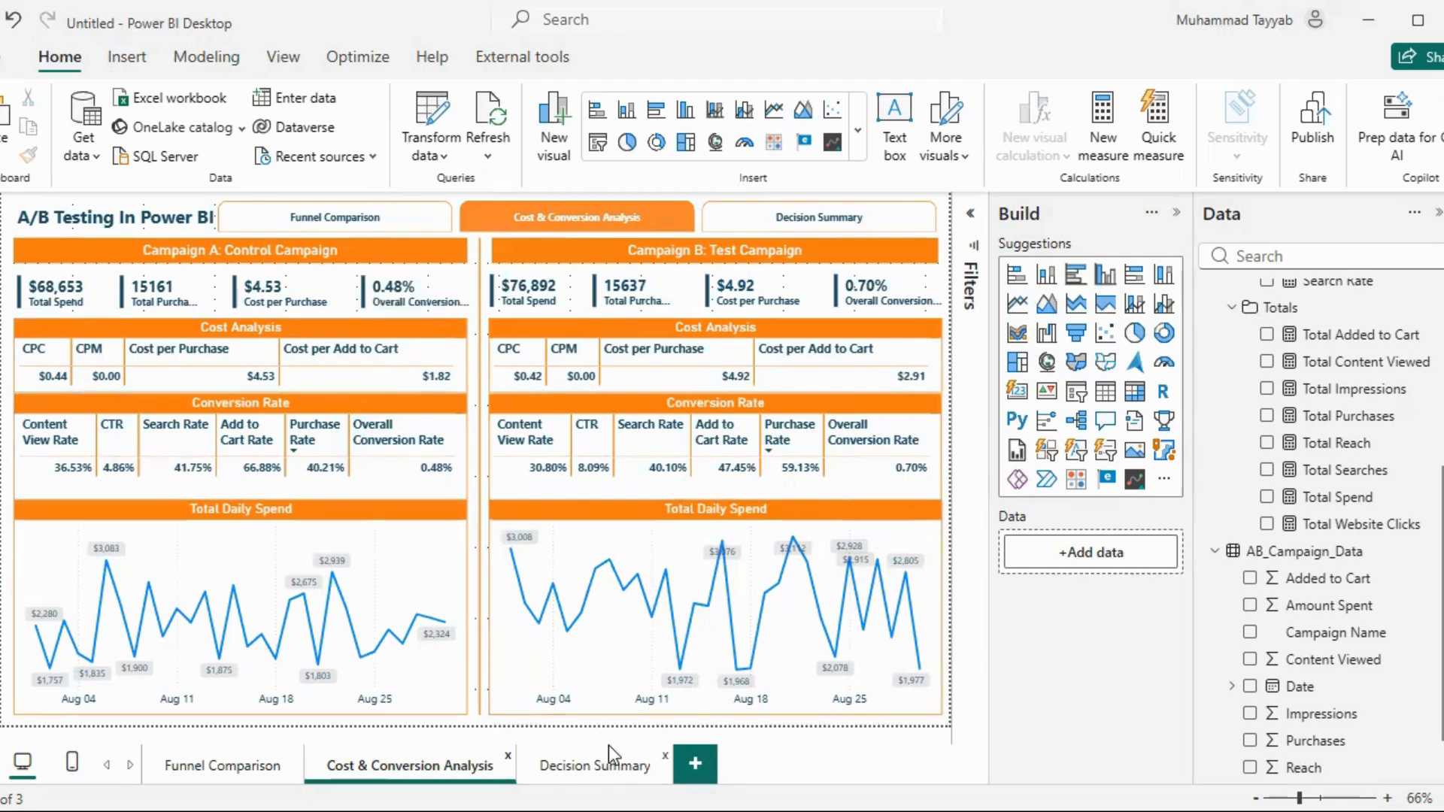
{"action": "left_click", "coordinate": [608, 764]}
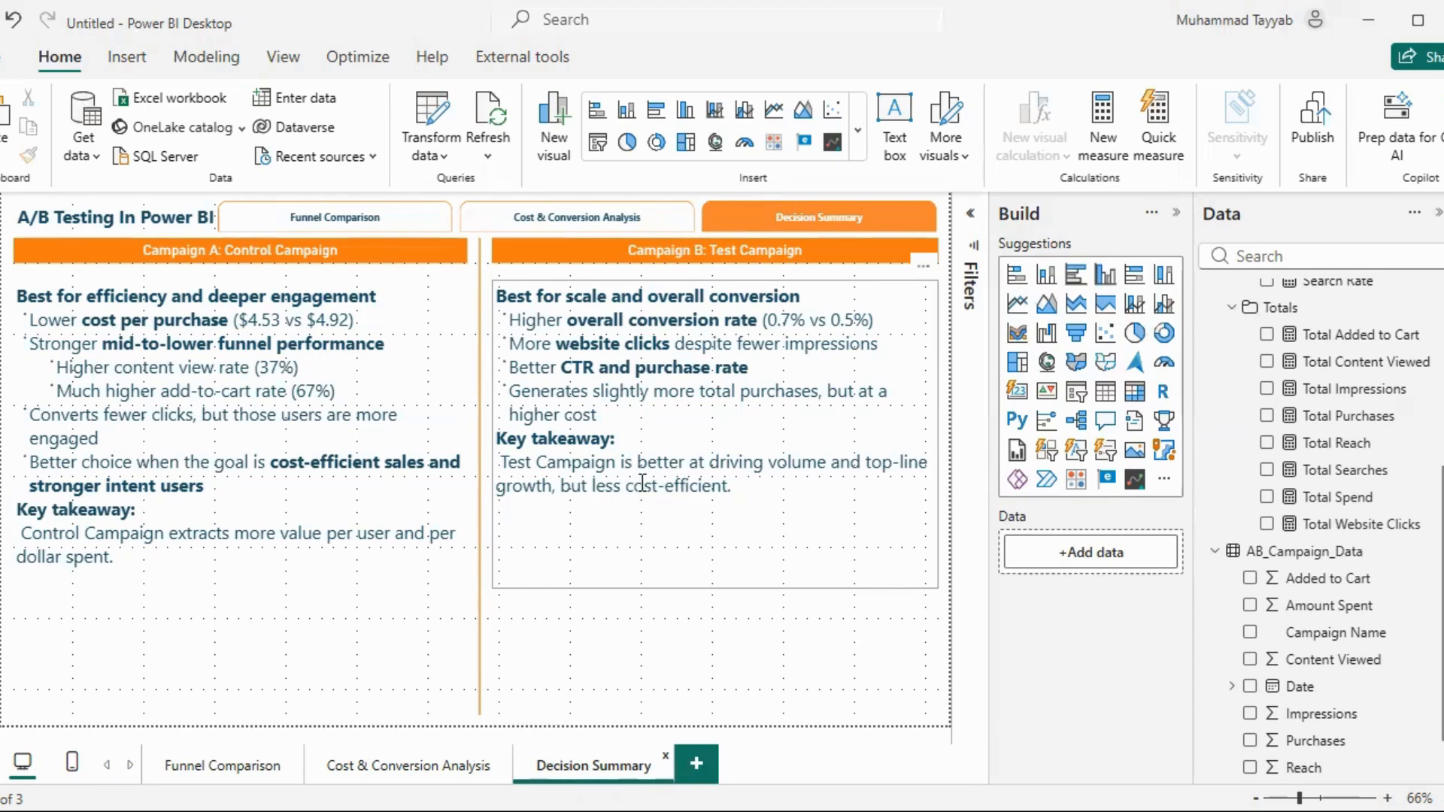
{"action": "left_click", "coordinate": [451, 758]}
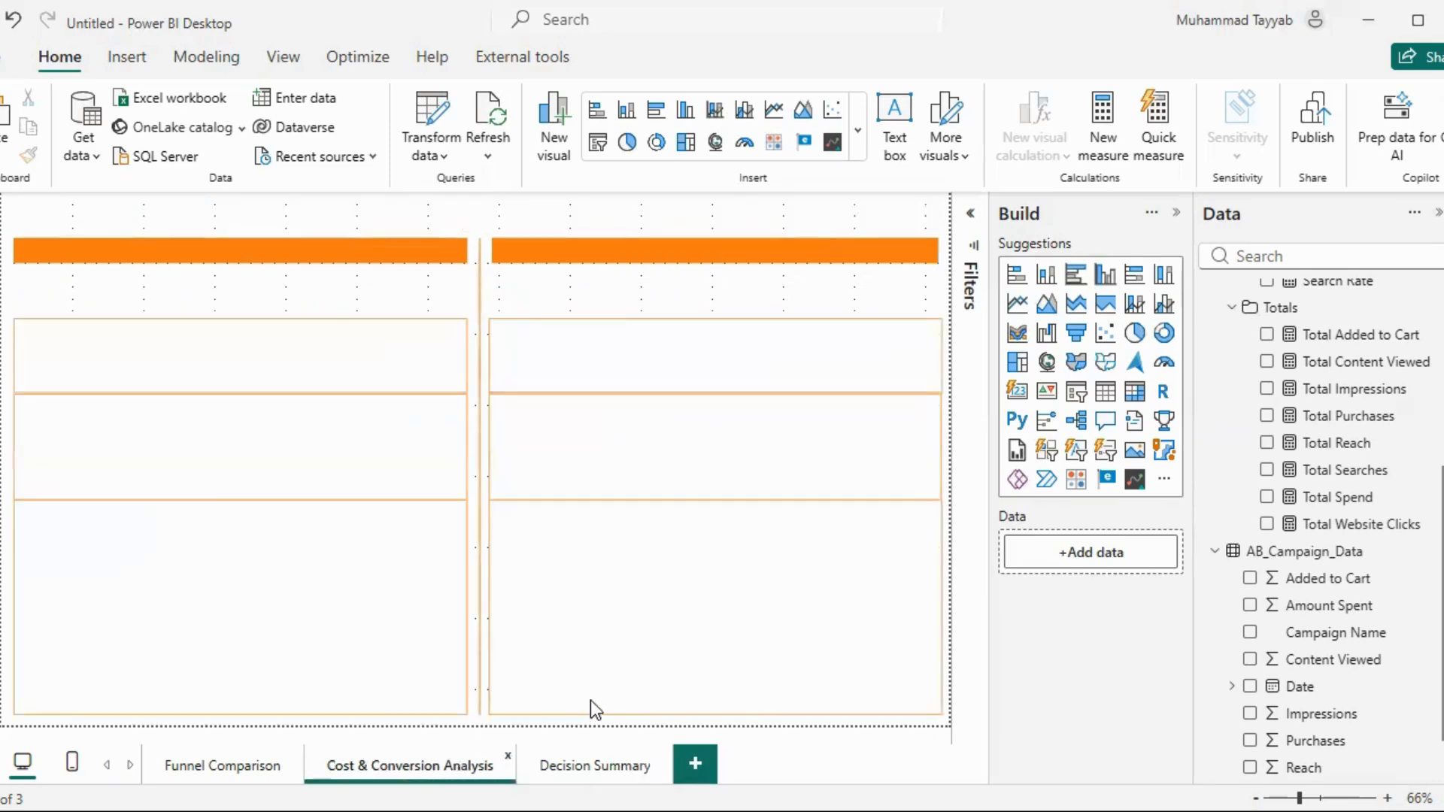
{"action": "left_click", "coordinate": [602, 764]}
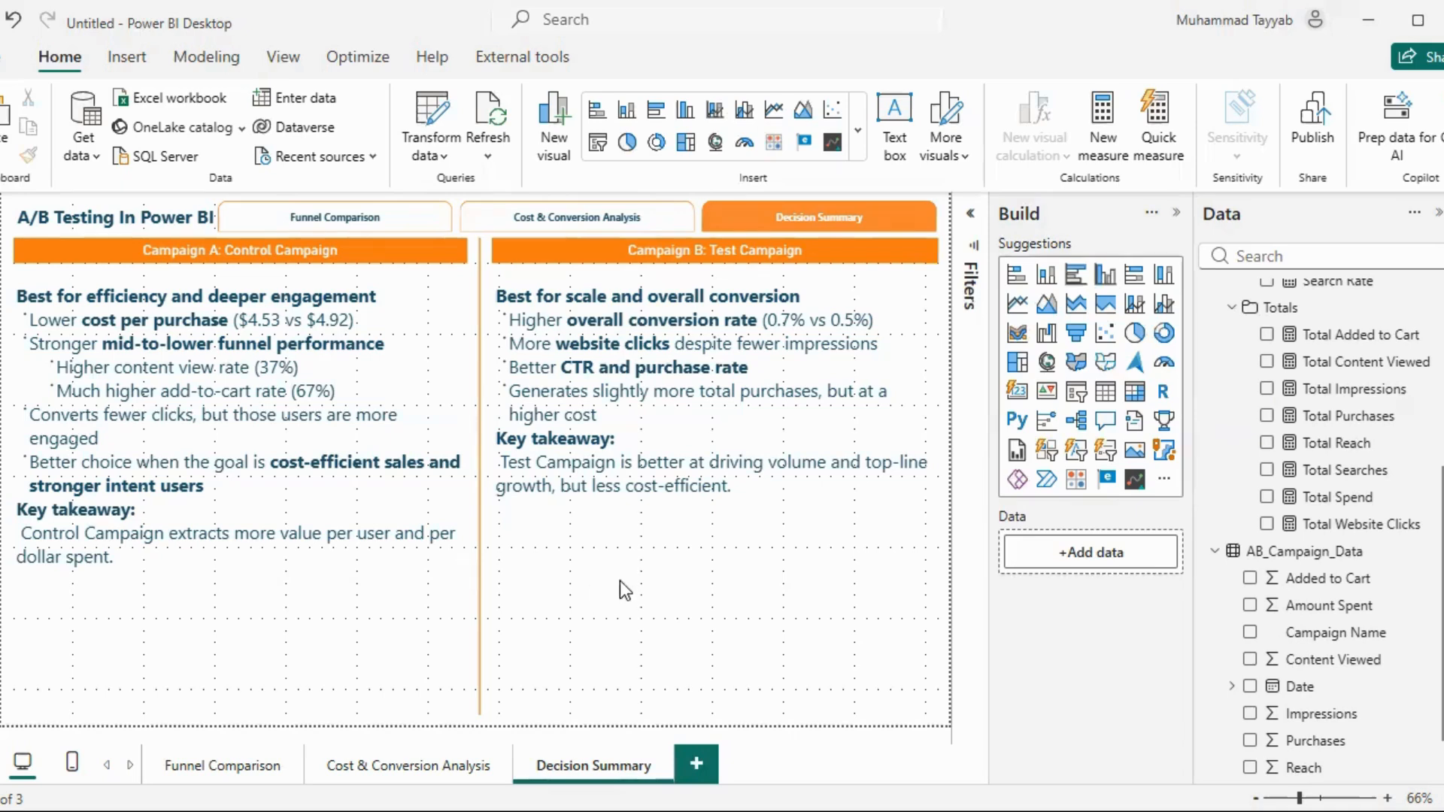
Paste the overall recommendation text box below both campaign summaries and shorten the vertical divider so it ends above the text
{"action": "key", "text": "ctrl+v"}
{"action": "left_click", "coordinate": [479, 606]}
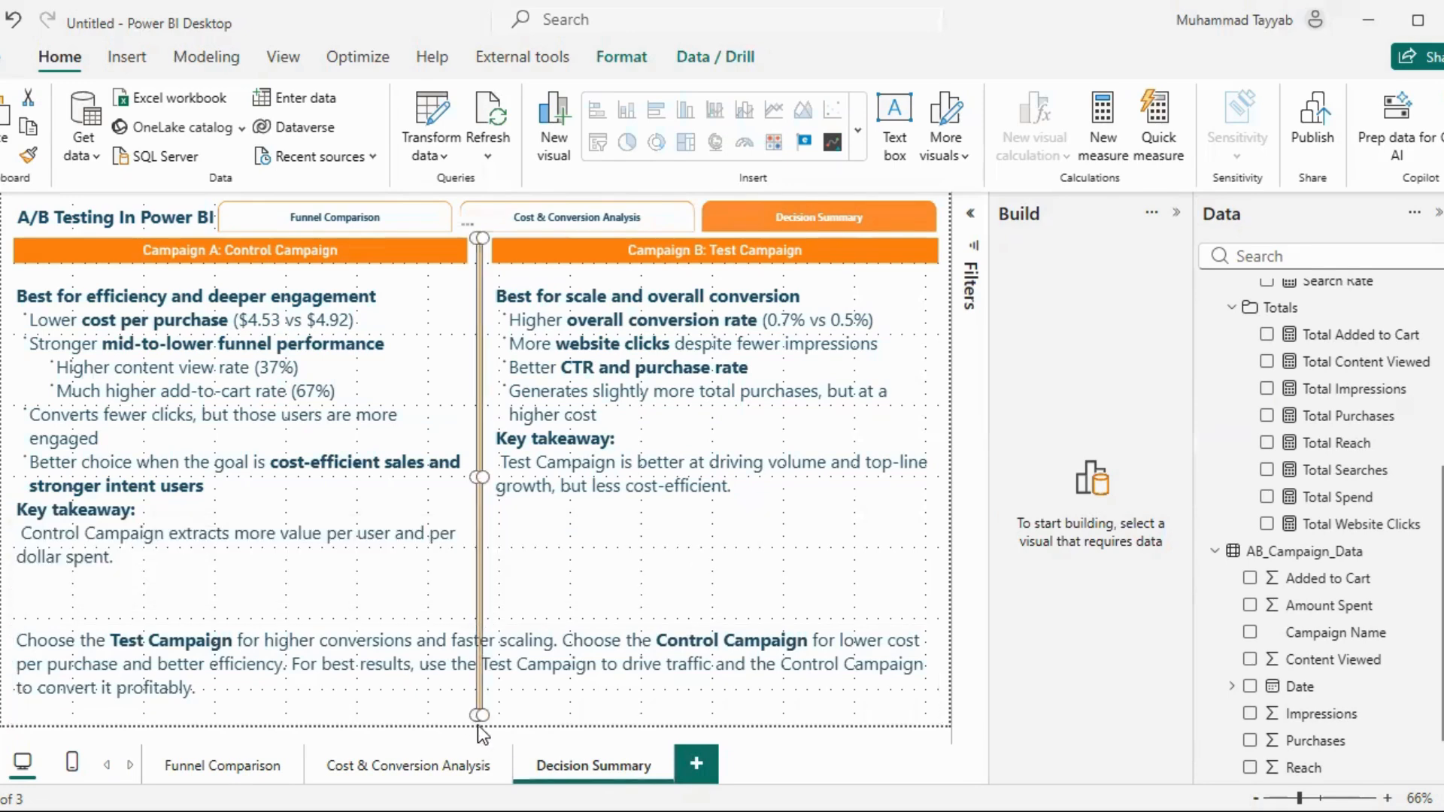
{"action": "left_click_drag", "start_coordinate": [479, 713], "coordinate": [482, 612]}
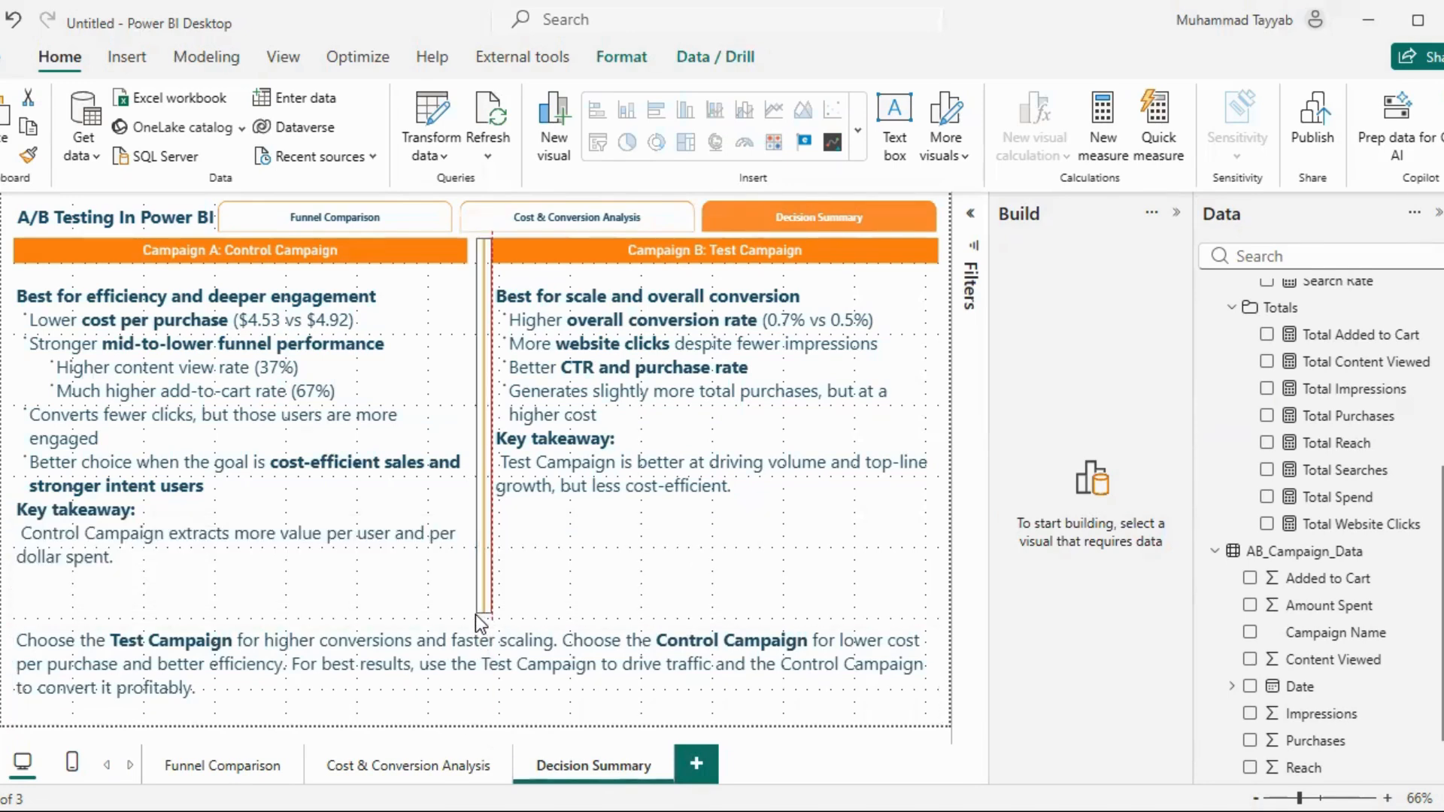
{"action": "left_click", "coordinate": [542, 643]}
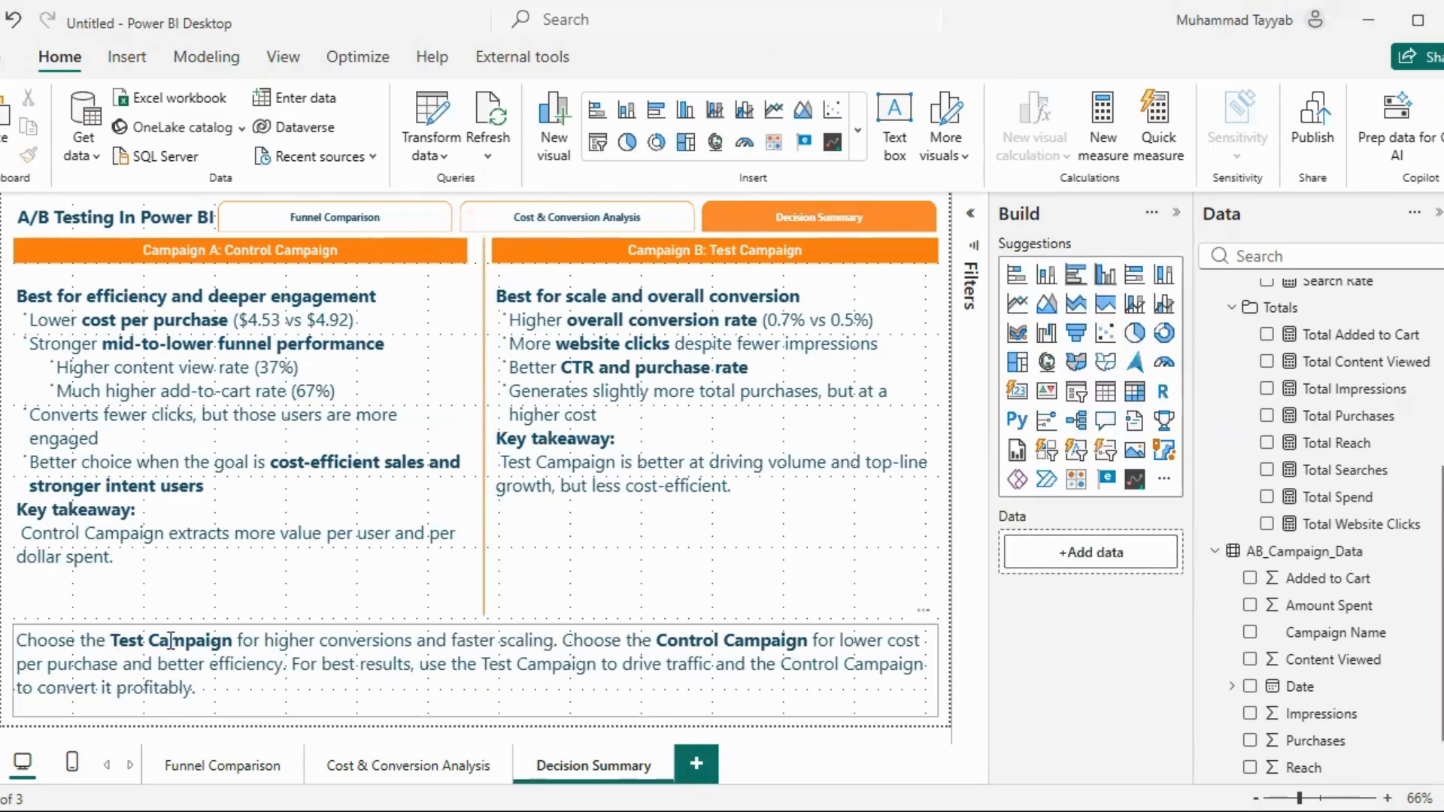
Examine the recommendation's wording on the Test Campaign's conversions and scaling and the Control Campaign's cost and efficiency
{"action": "left_click_drag", "start_coordinate": [312, 641], "coordinate": [568, 641]}
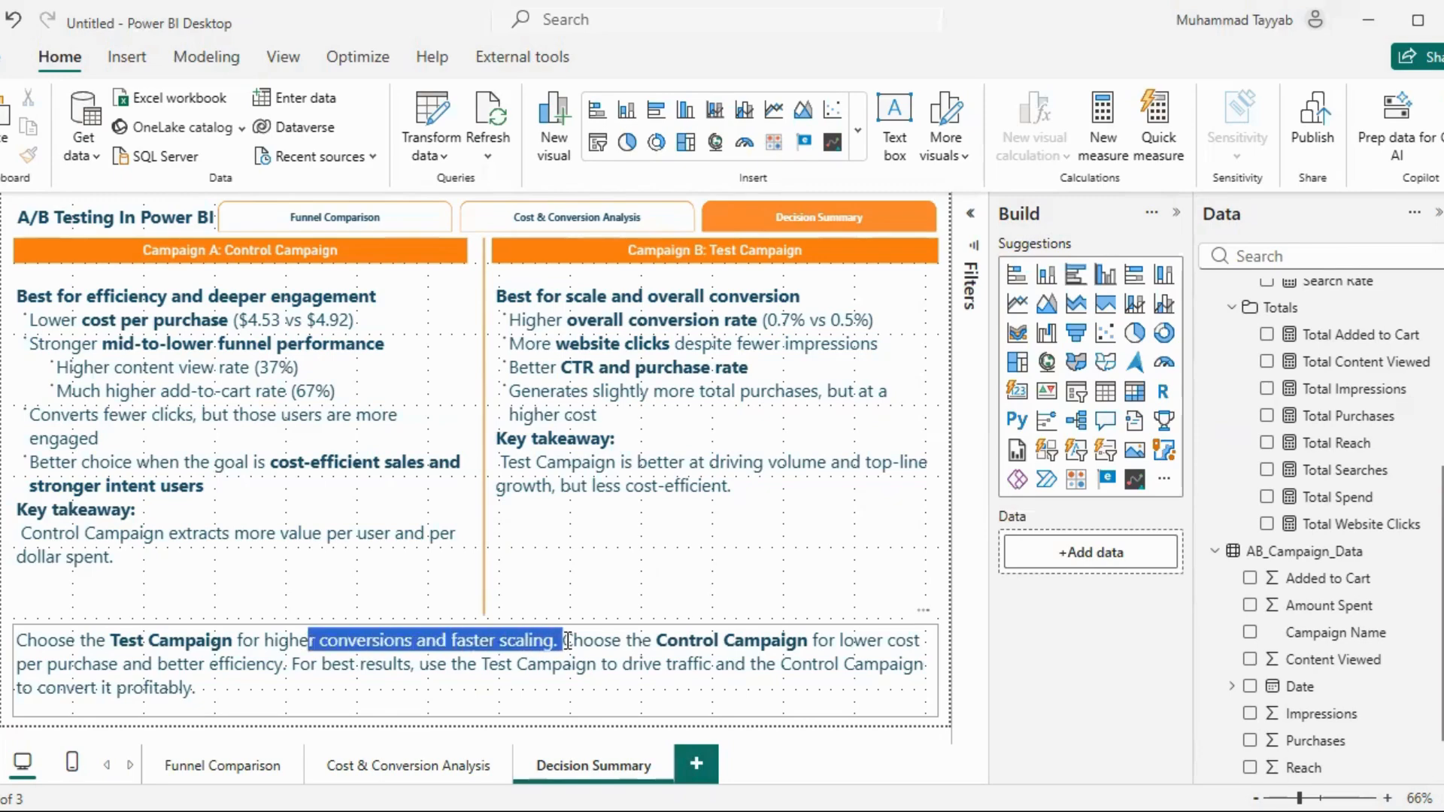
{"action": "left_click", "coordinate": [778, 605]}
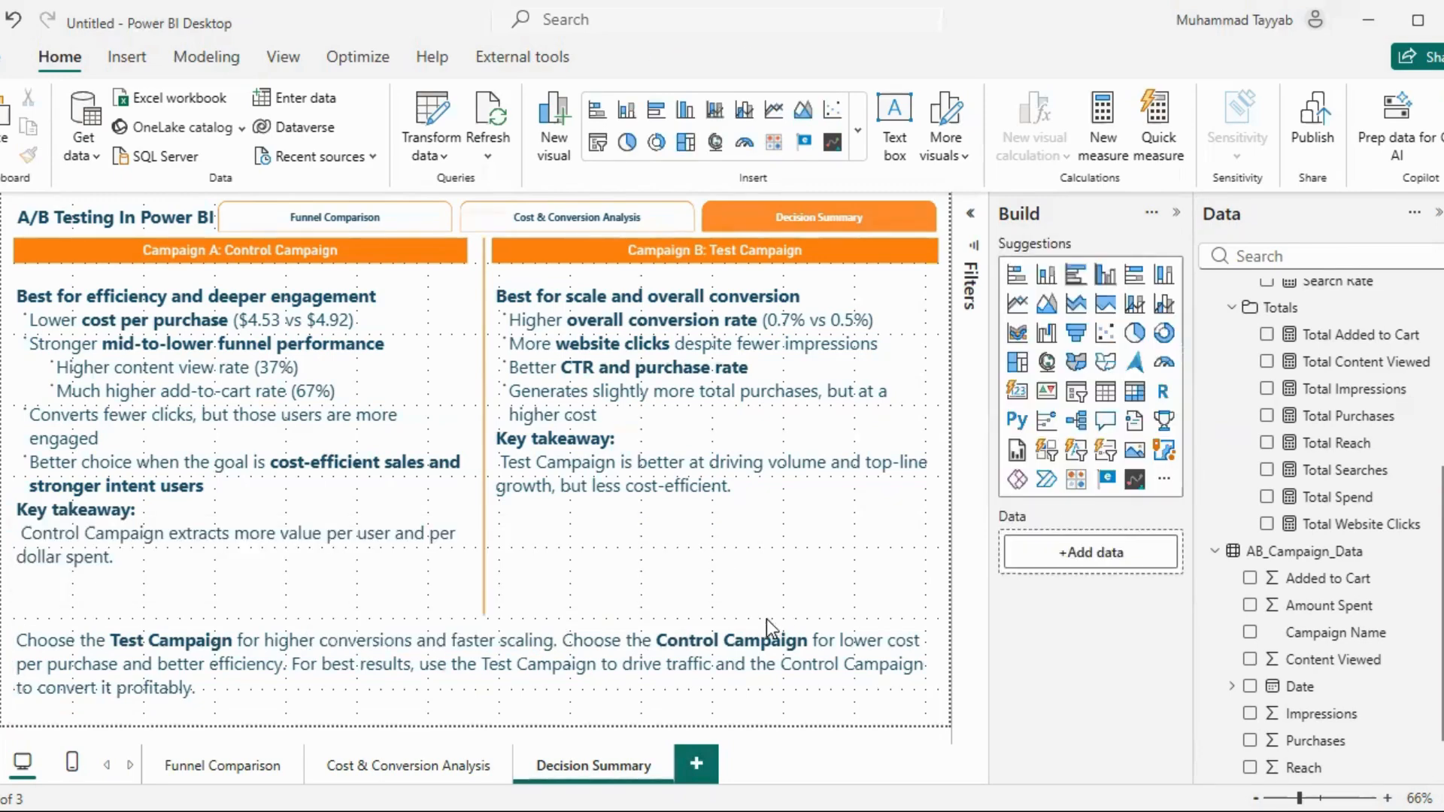
{"action": "left_click_drag", "start_coordinate": [840, 641], "coordinate": [920, 642]}
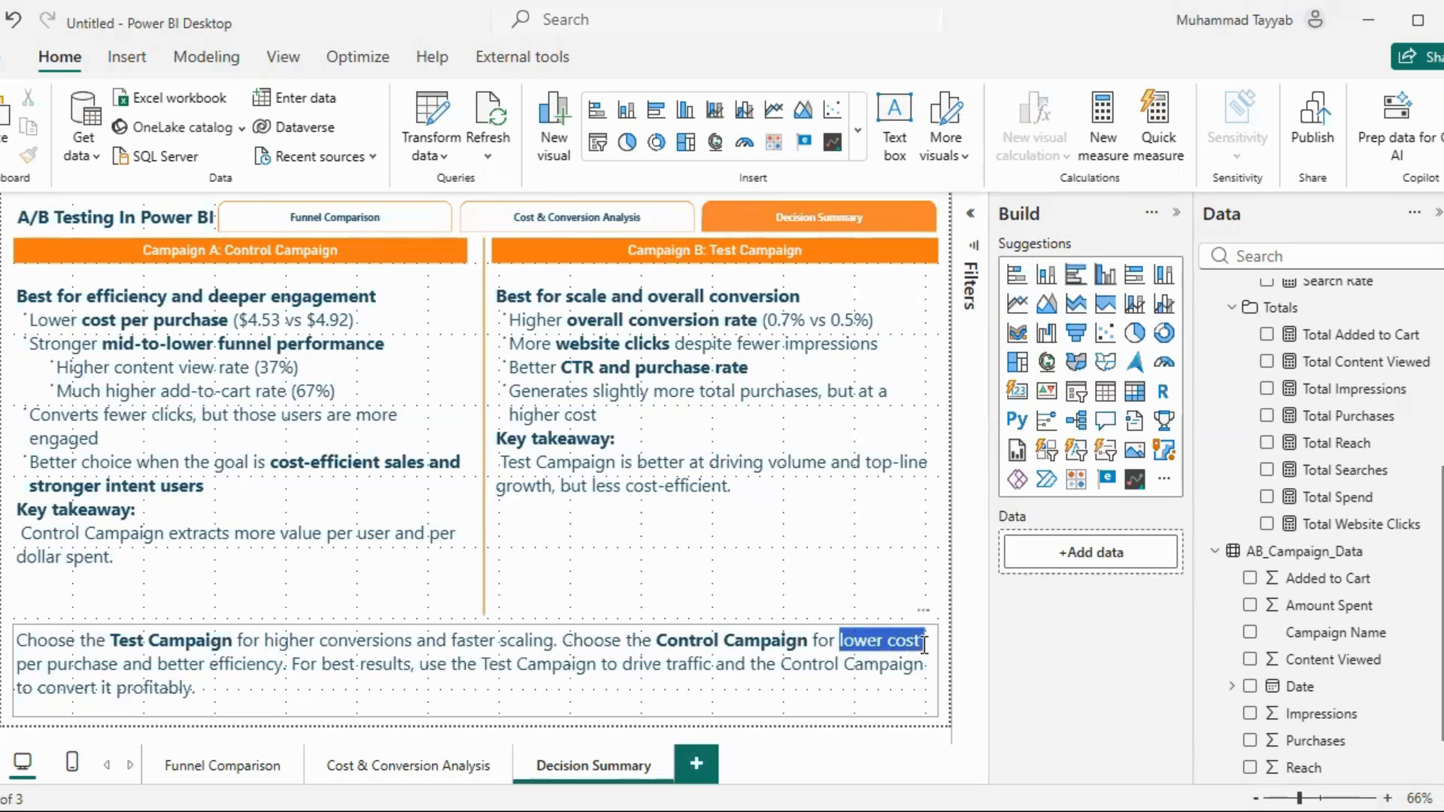
{"action": "left_click_drag", "start_coordinate": [155, 664], "coordinate": [305, 670]}
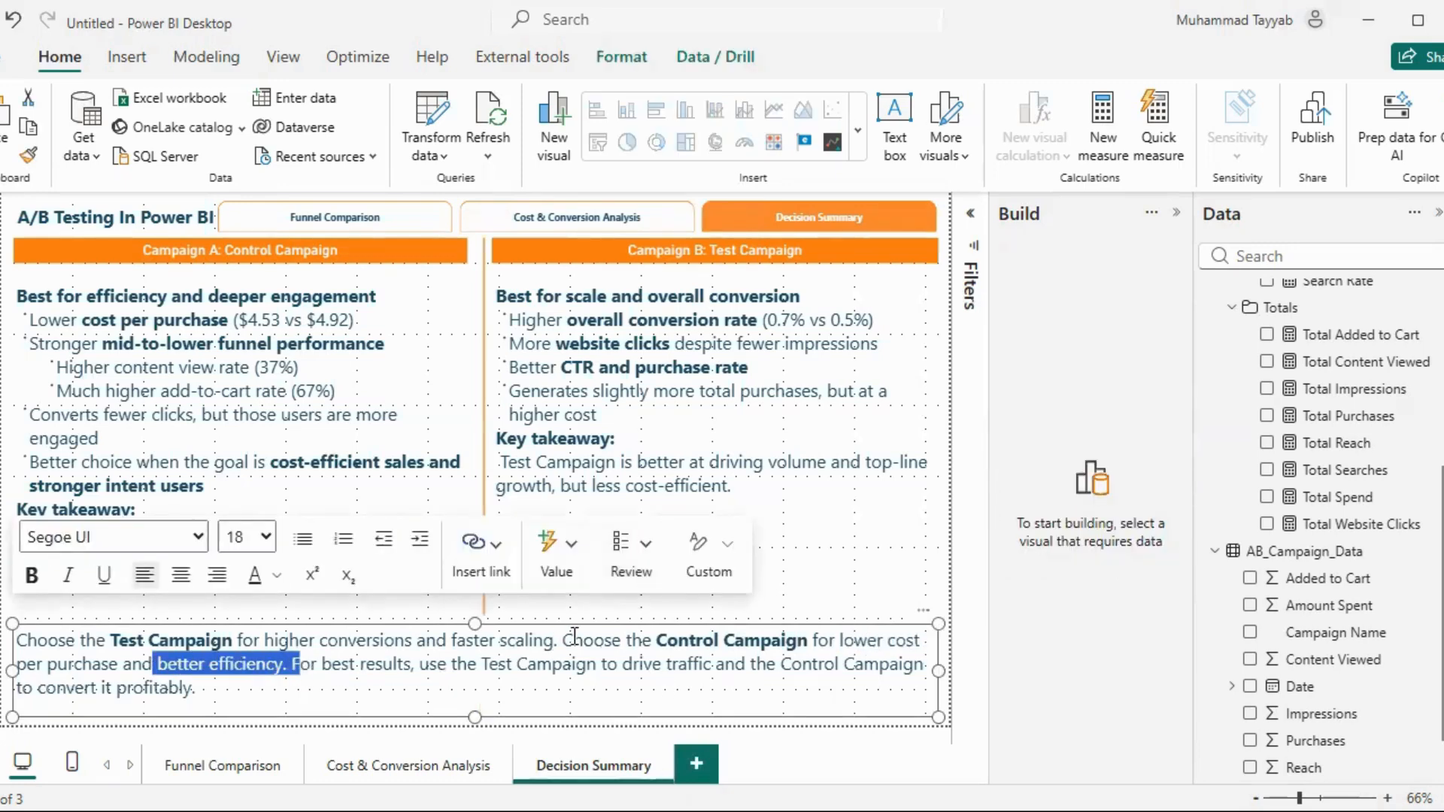
Examine the recommendation's advice on choosing the Control Campaign and on using both campaigns together for best results, then deselect the text box
{"action": "left_click_drag", "start_coordinate": [656, 641], "coordinate": [839, 643]}
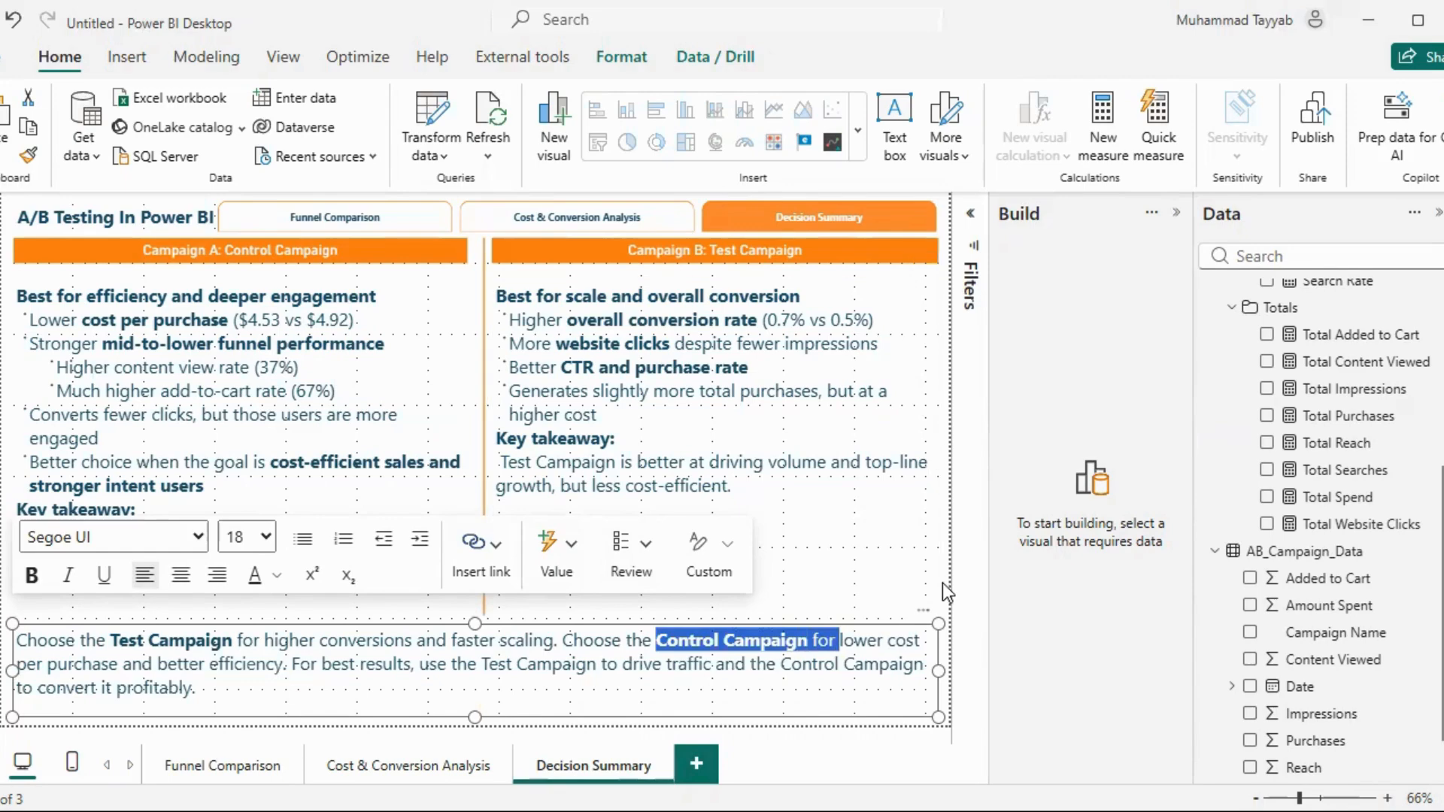
{"action": "left_click", "coordinate": [755, 619]}
{"action": "left_click_drag", "start_coordinate": [480, 665], "coordinate": [711, 666]}
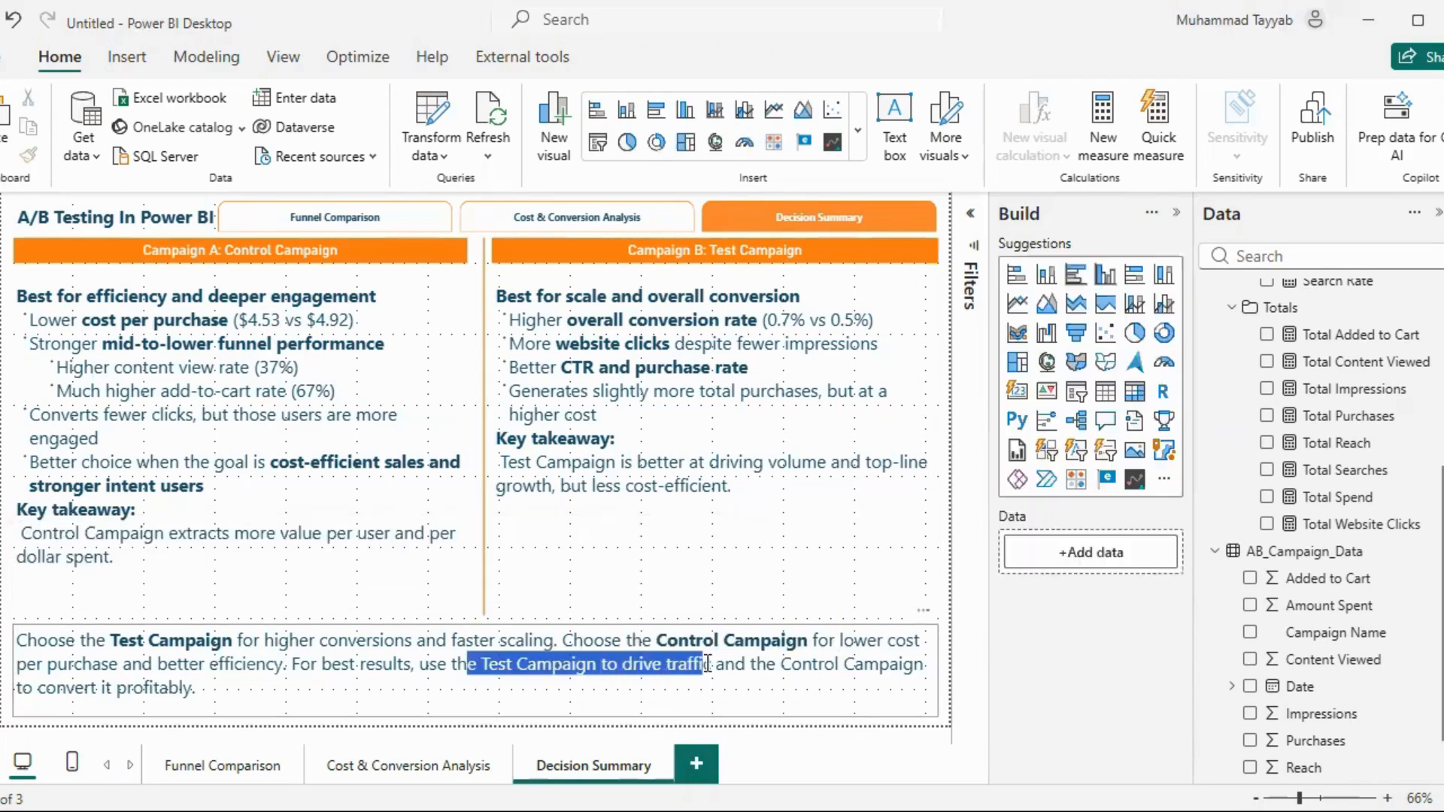
{"action": "left_click", "coordinate": [779, 668]}
{"action": "key", "text": "ctrl+shift+End"}
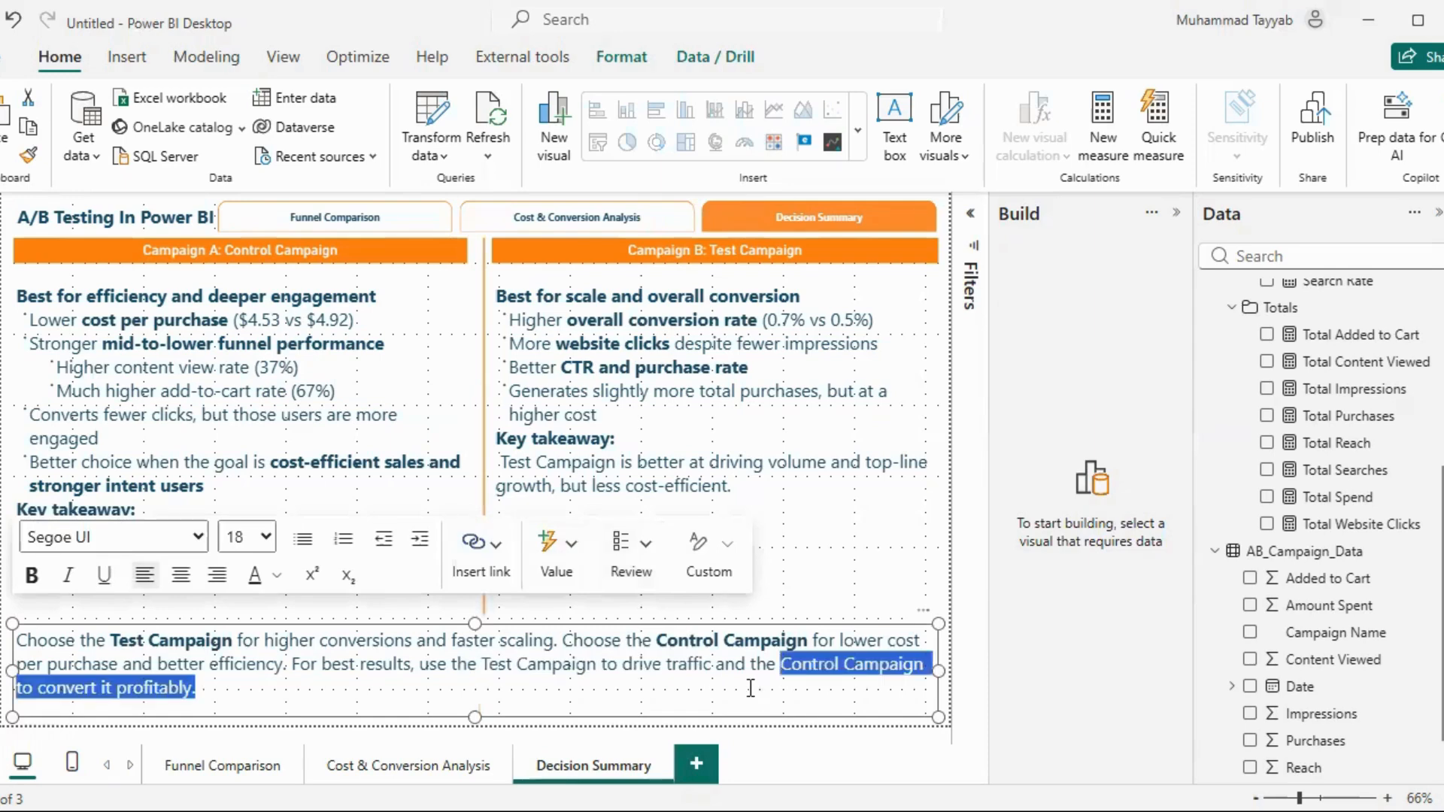
{"action": "left_click", "coordinate": [944, 561]}
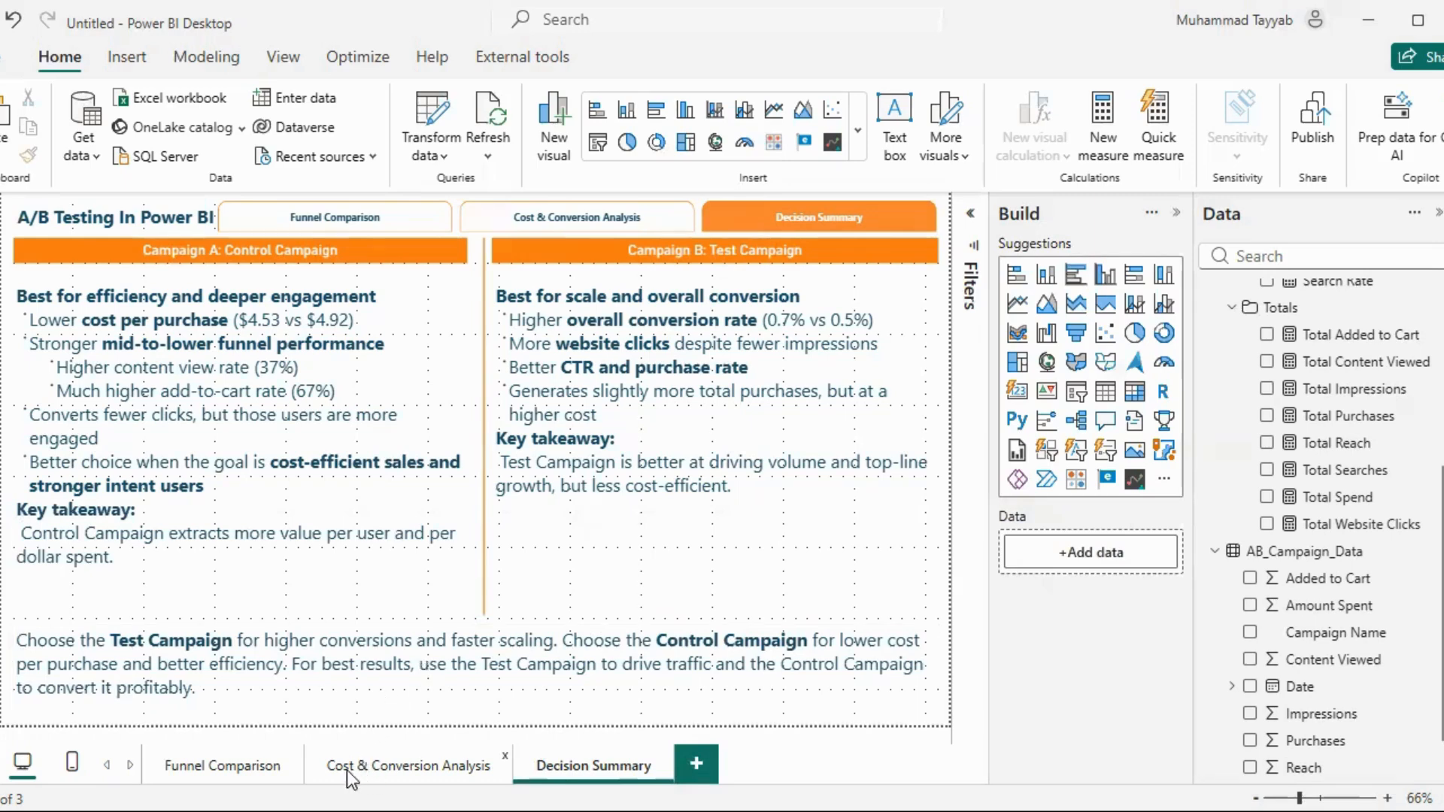
Review the finished Cost & Conversion Analysis page and the Funnel Comparison page
{"action": "left_click", "coordinate": [314, 770]}
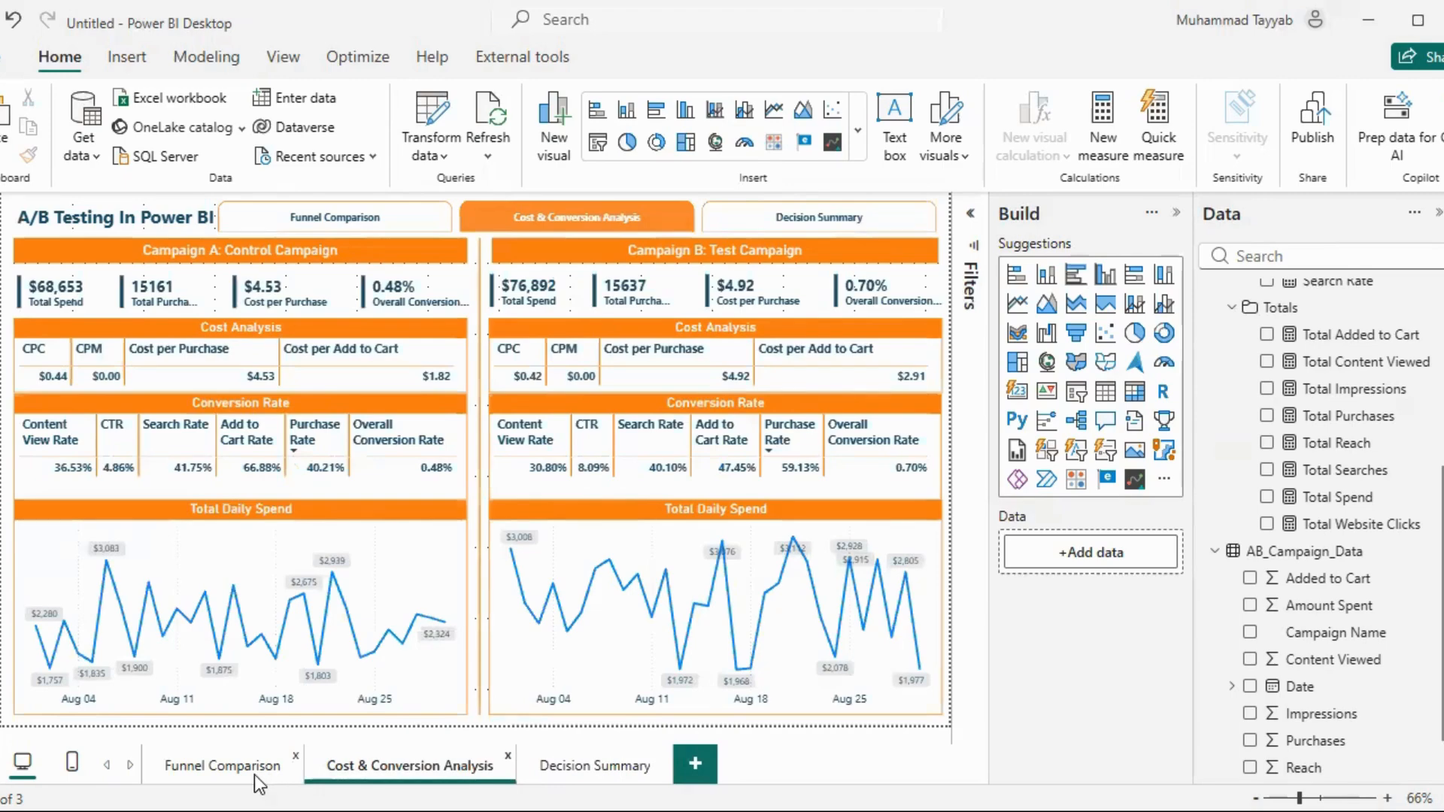
{"action": "left_click", "coordinate": [215, 768]}
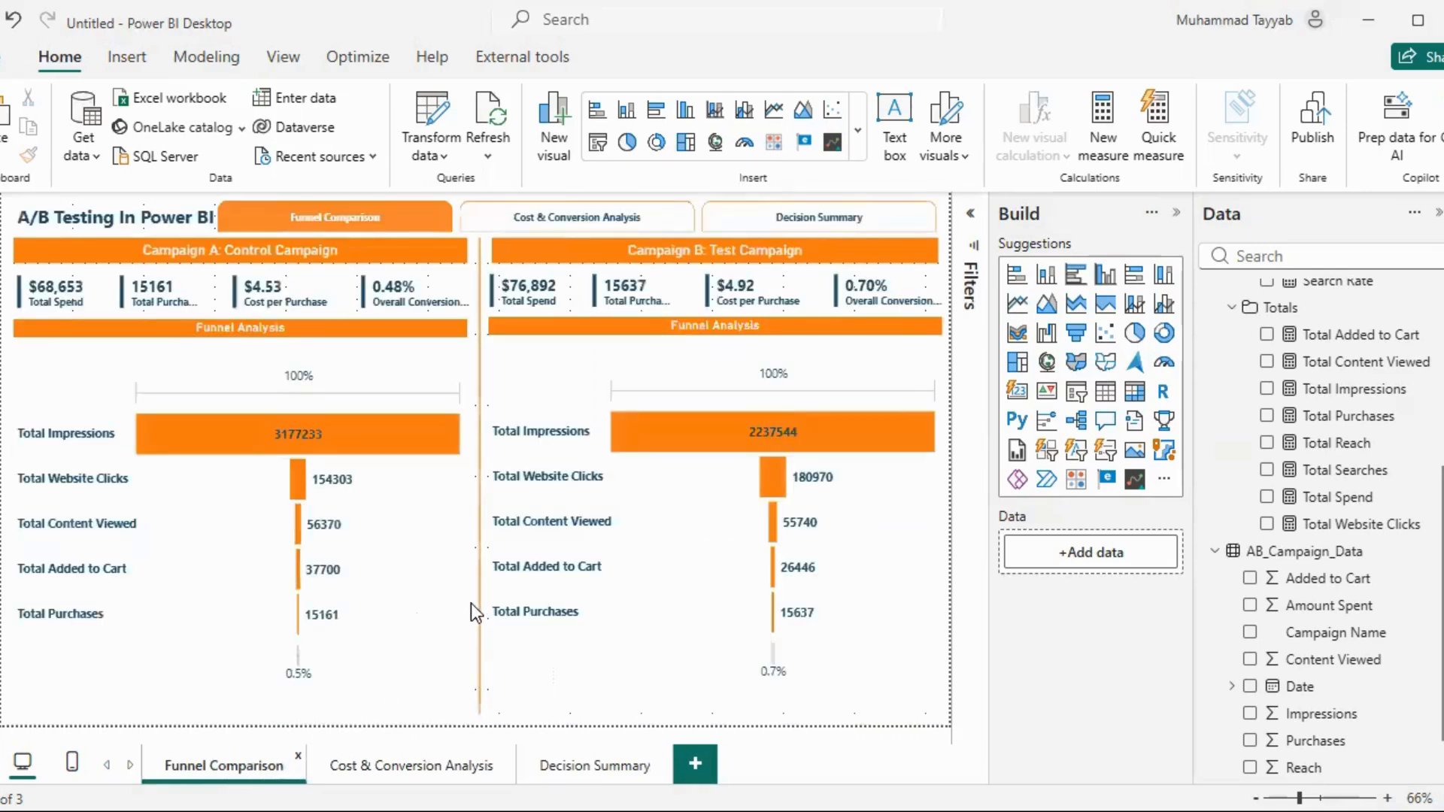